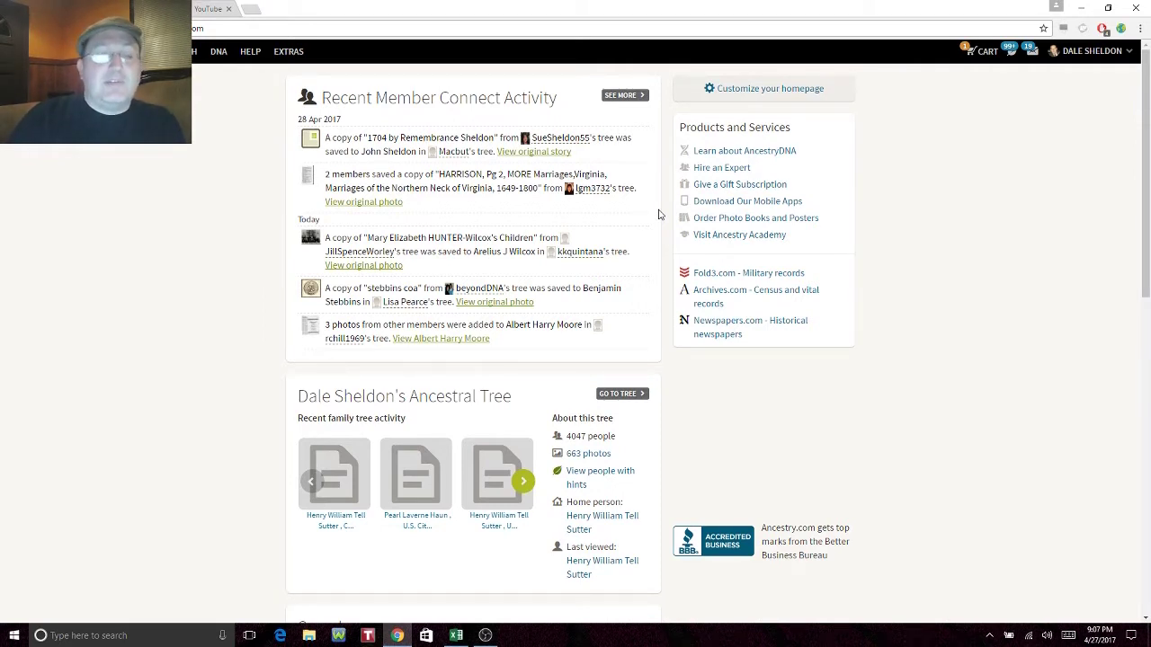
Step: Switch to the YouTube channel page, open the video The Daily Dale - FlashGen #1 and pause it
key("ctrl+Tab")
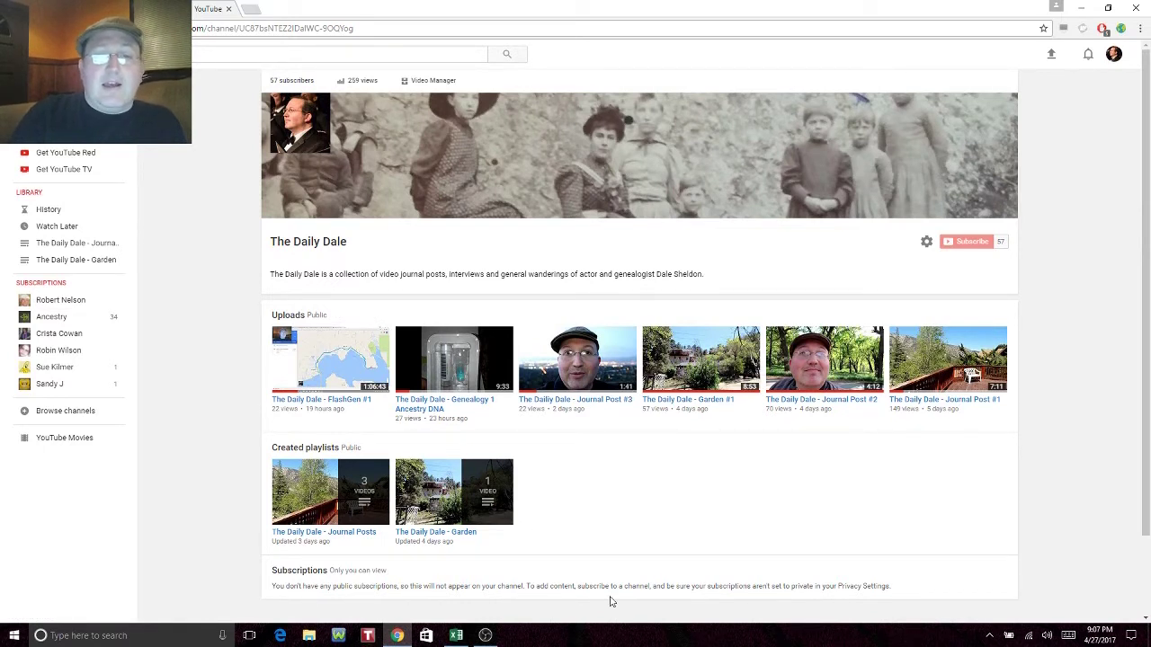
mouse_move(950, 192)
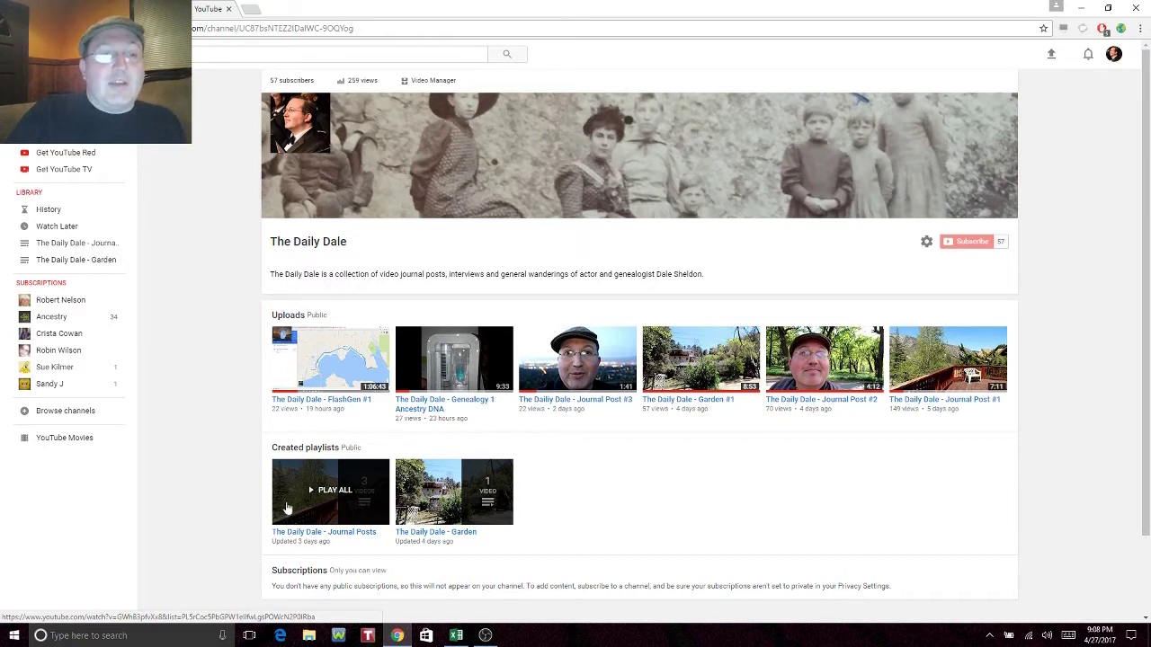
left_click(332, 374)
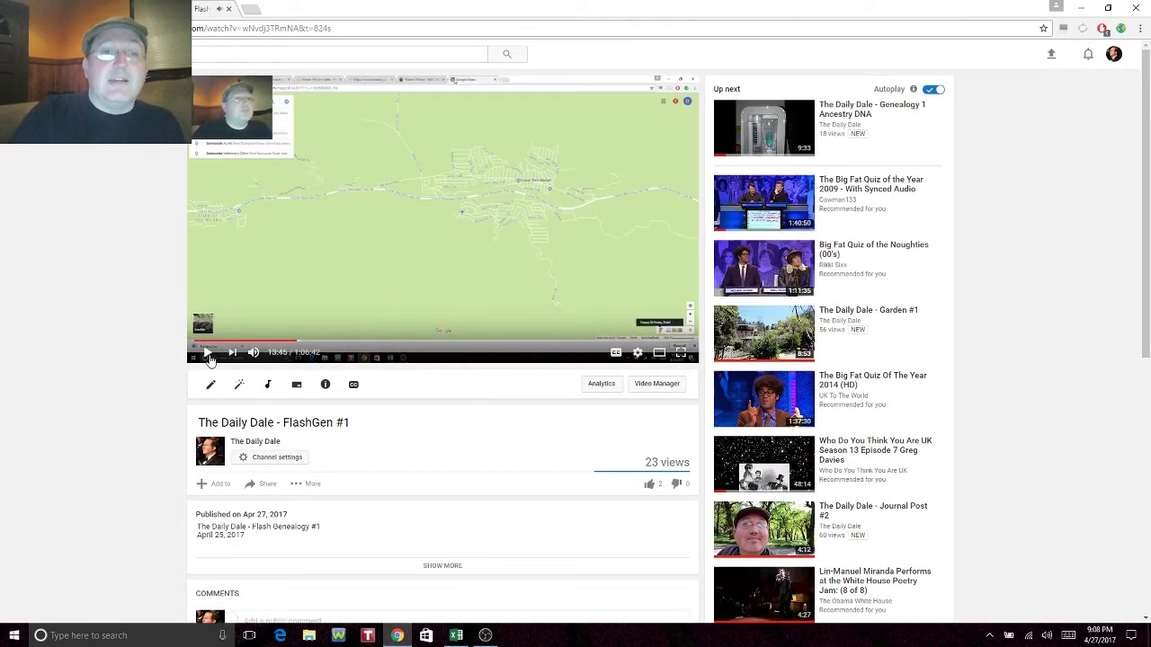
left_click(209, 356)
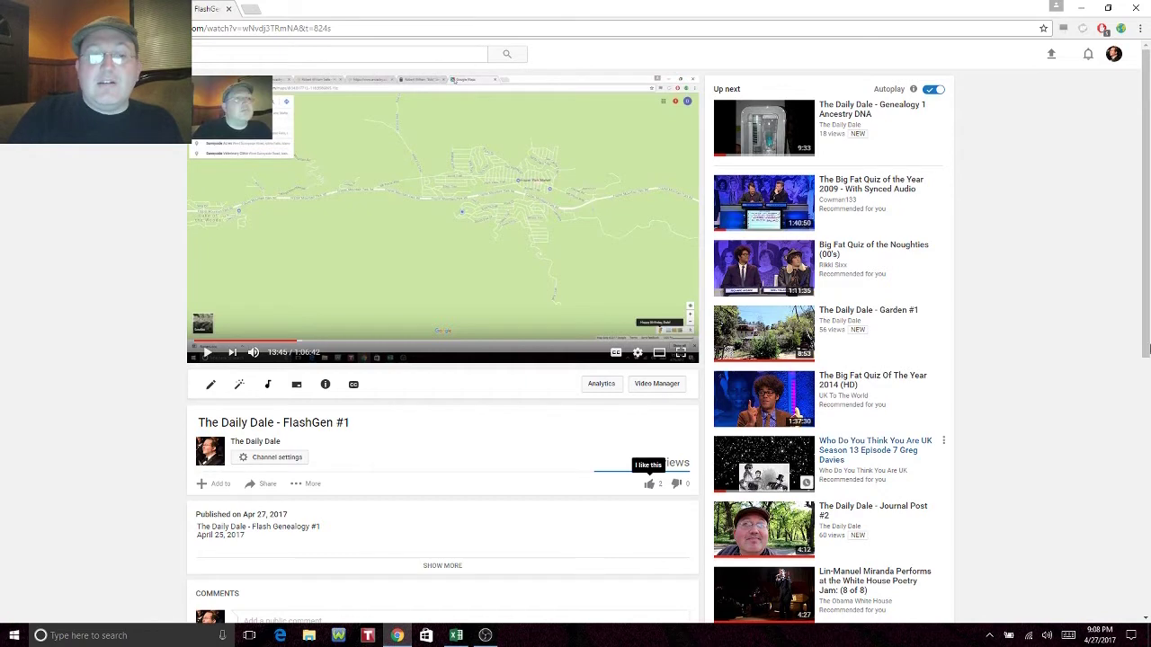
Step: View the comment section below the video and return to the player
left_click_drag(1146, 261, 1146, 301)
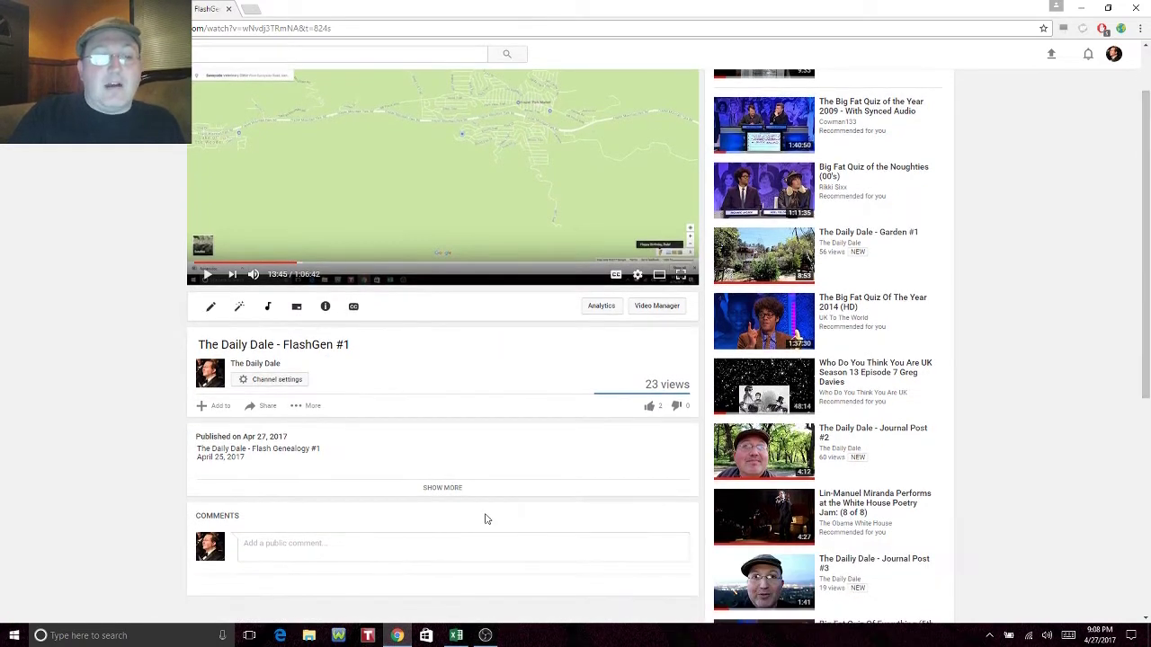
left_click(417, 542)
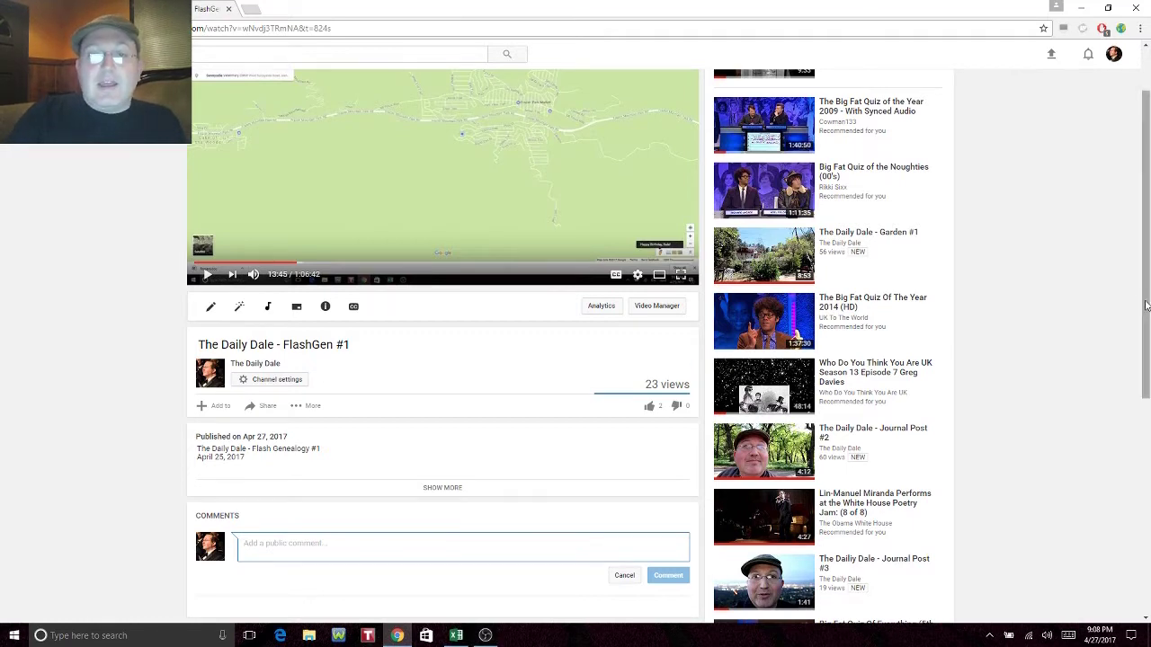
left_click_drag(1146, 254, 1146, 214)
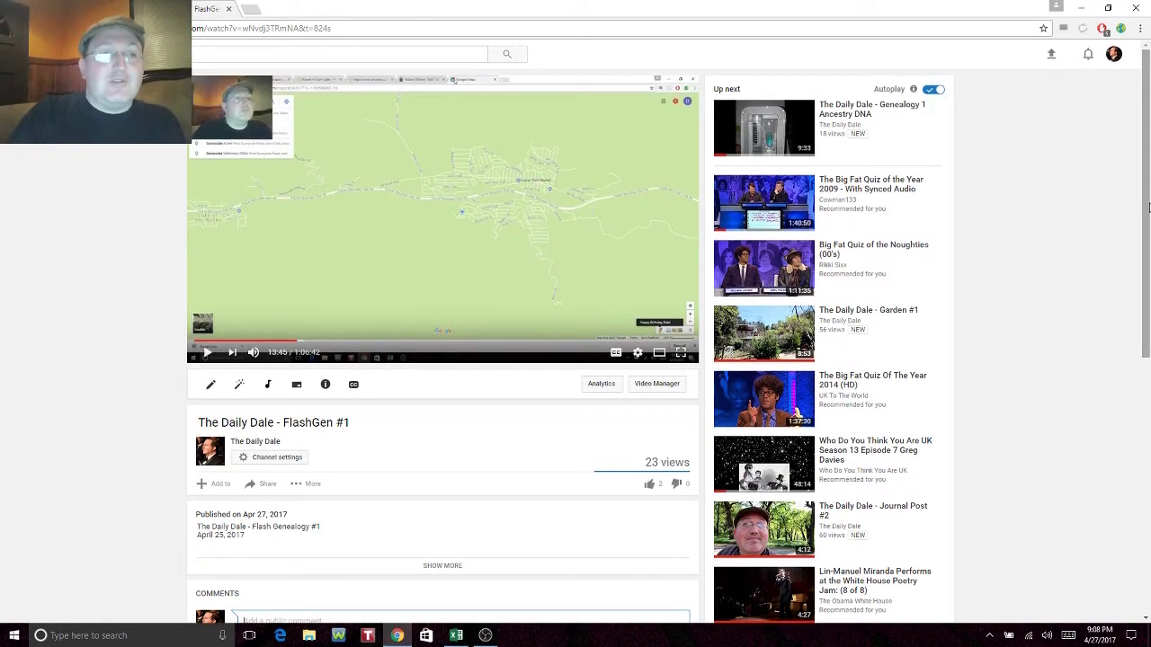
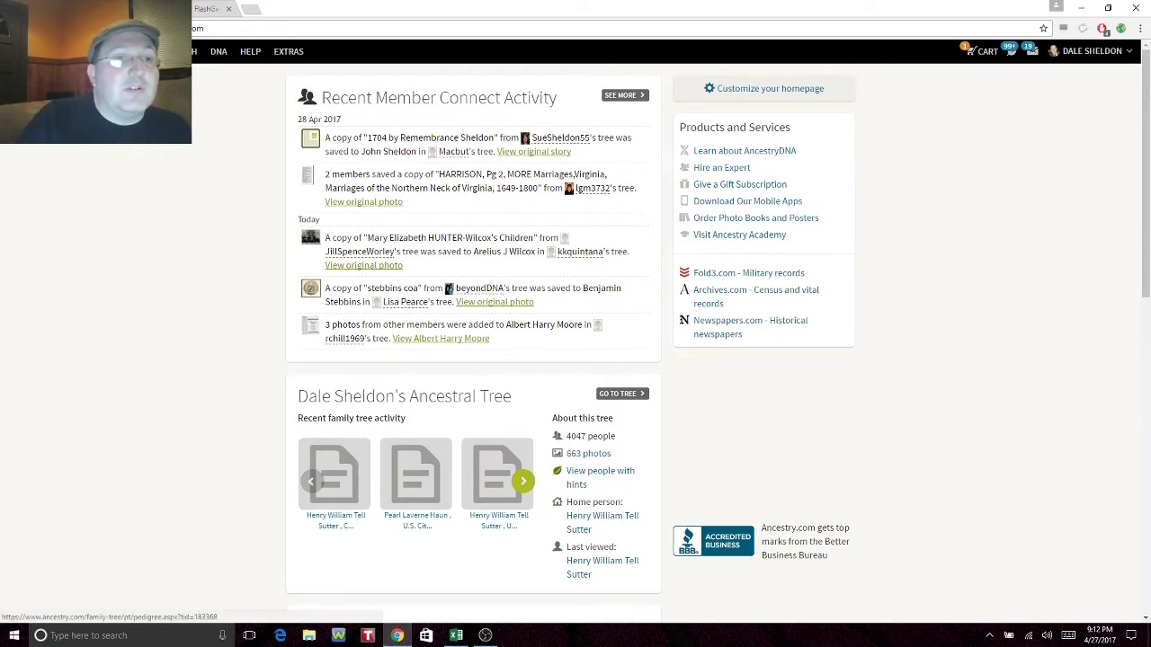
Step: Open the list of all family trees on Ancestry and start creating a new tree
left_click(81, 51)
left_click(90, 348)
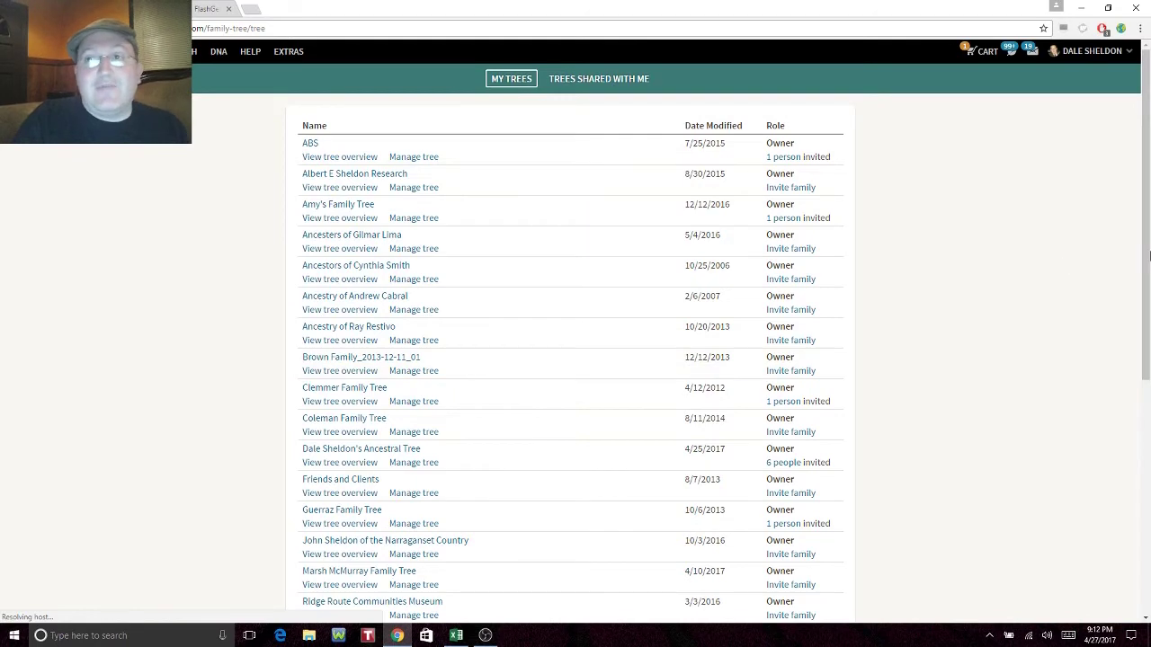
left_click_drag(1146, 223, 1148, 465)
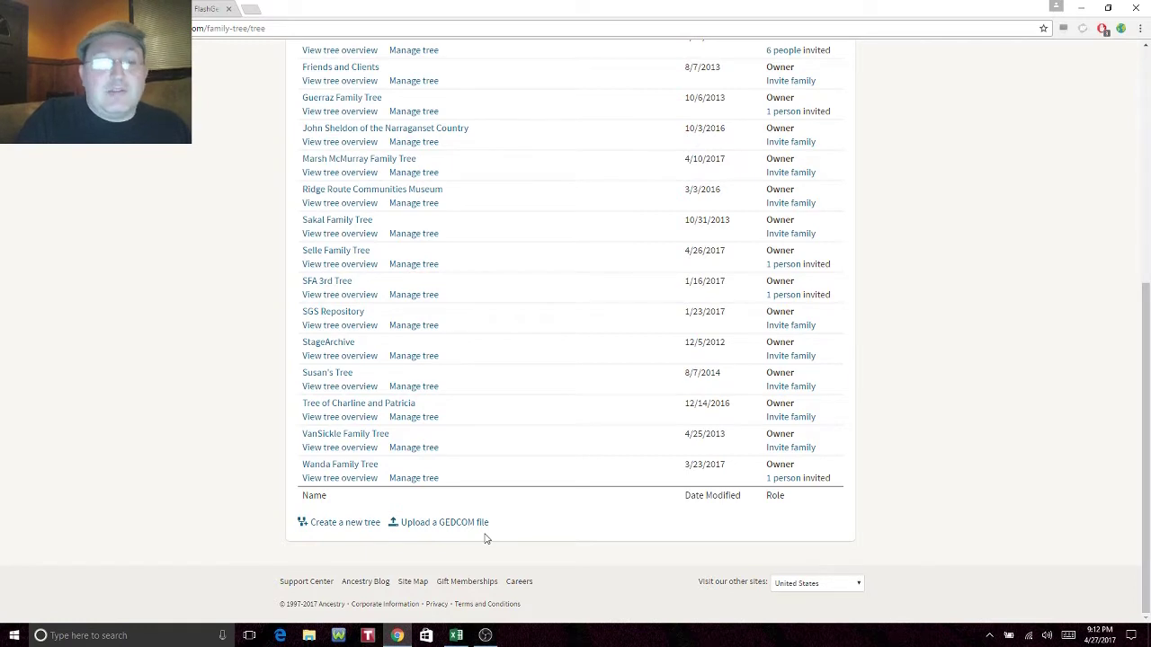
left_click(331, 530)
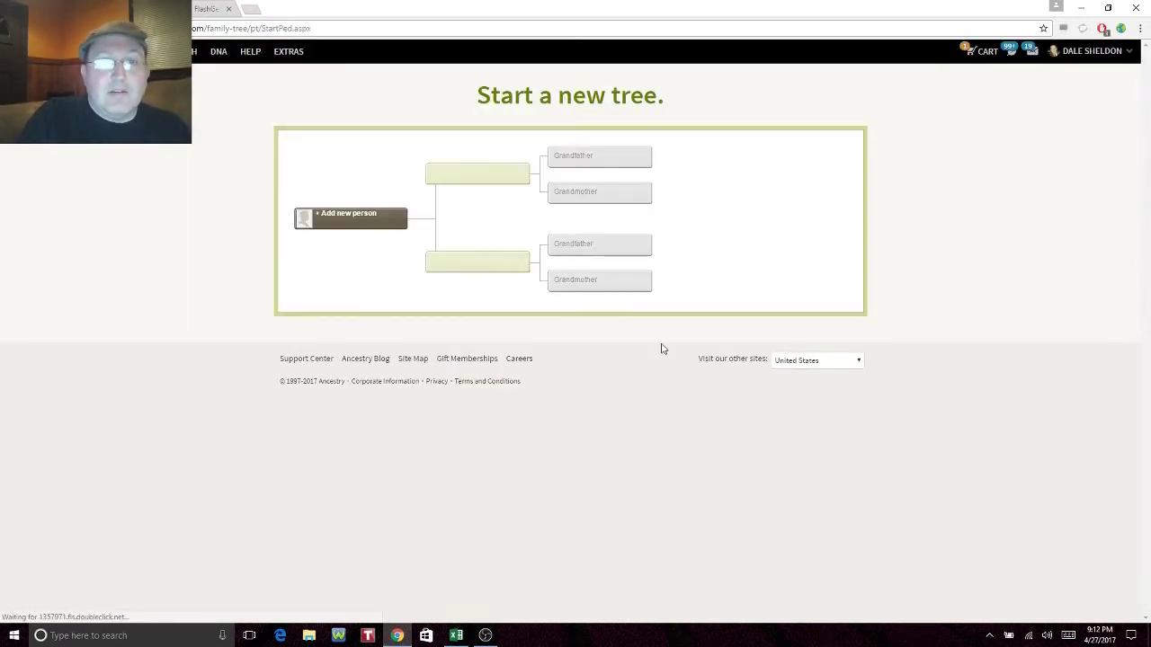
Step: Add the tree's first person with the ancestor's first and last name, gender Male and status Deceased
left_click(345, 220)
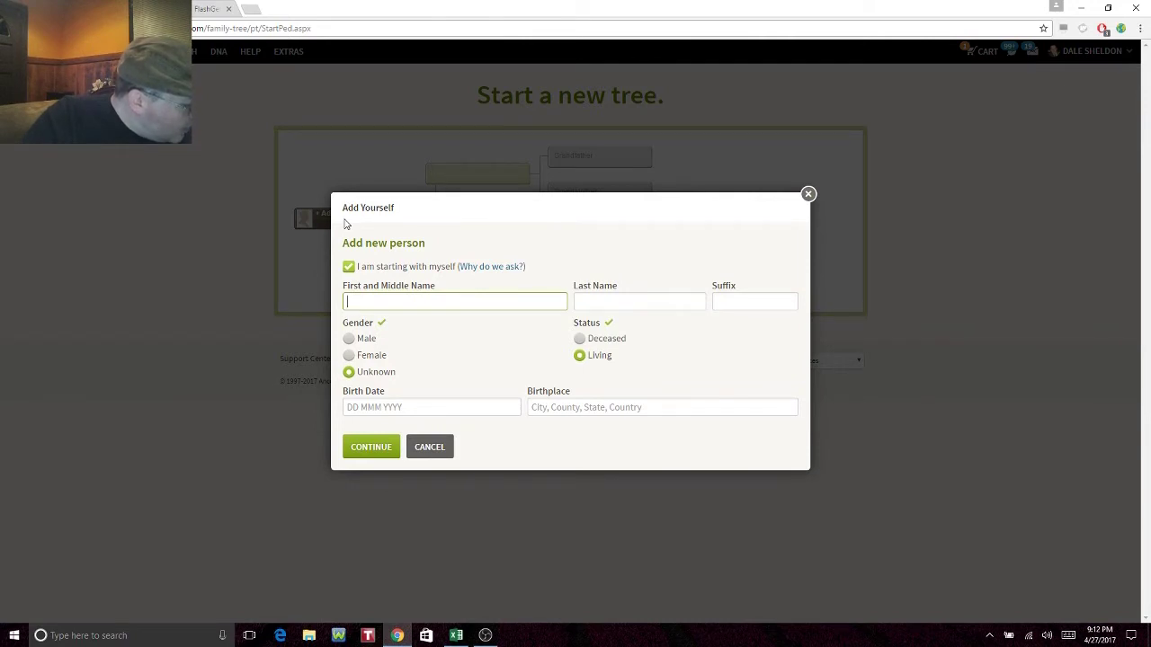
type("John")
key("Tab")
type("Fitzerl")
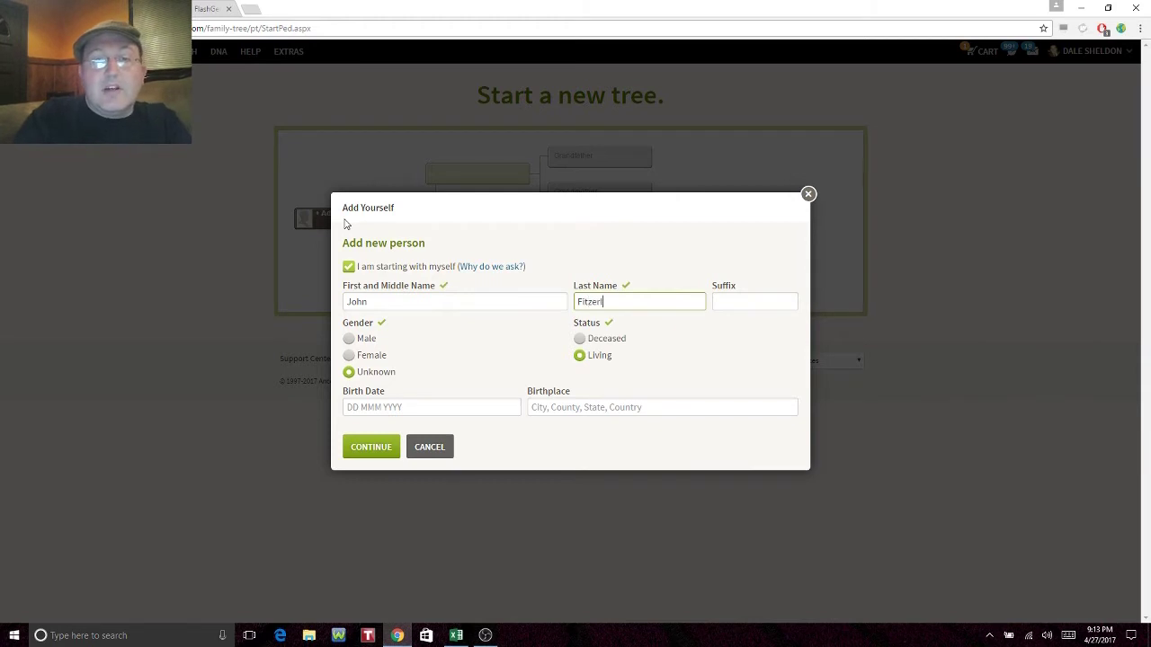
key("BackSpace")
key("BackSpace")
type("gerald")
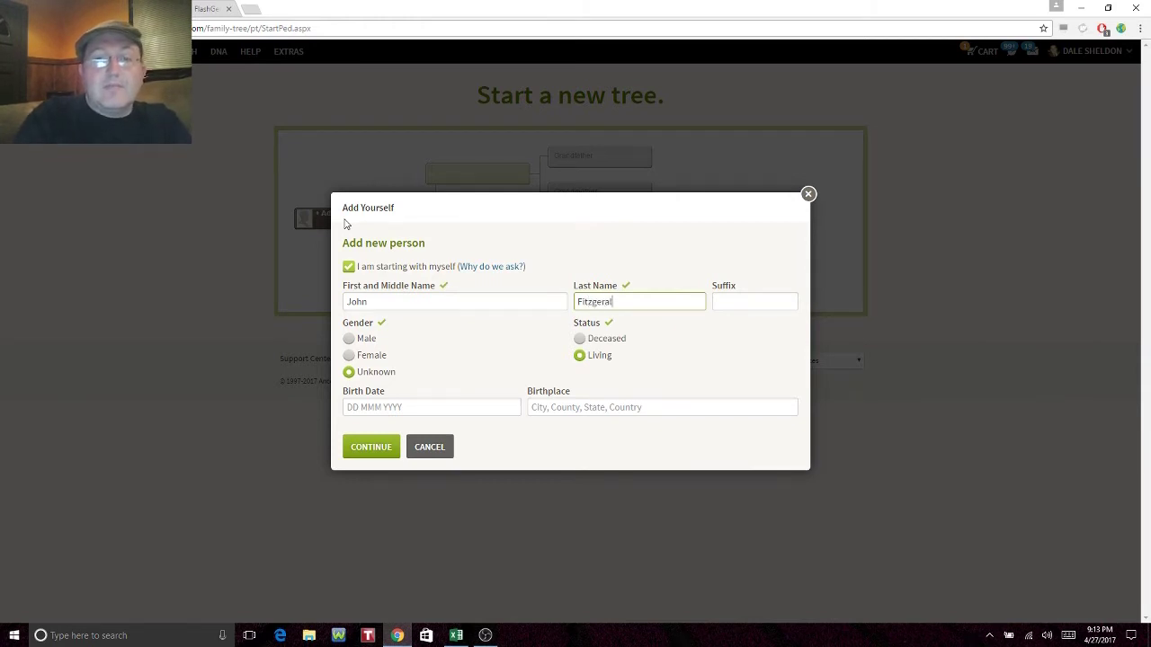
left_click(349, 340)
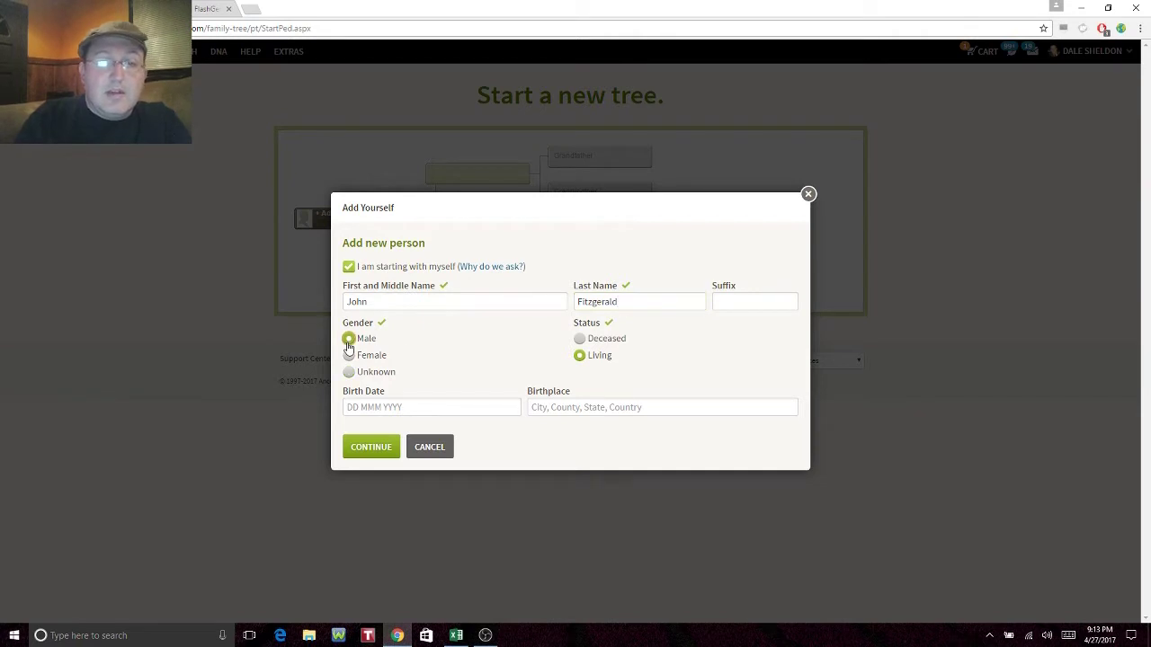
left_click(580, 339)
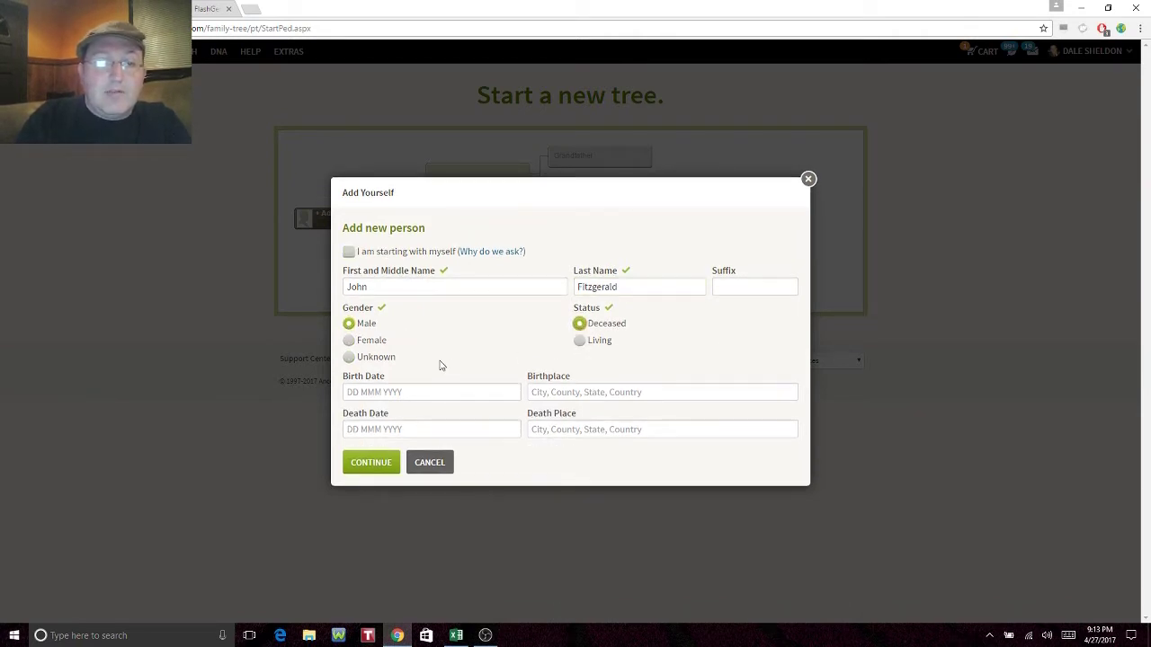
Step: Enter the ancestor's birth year, birthplace Tennessee, death date 1856 and death place Washington County, Illinois, and continue
left_click(401, 391)
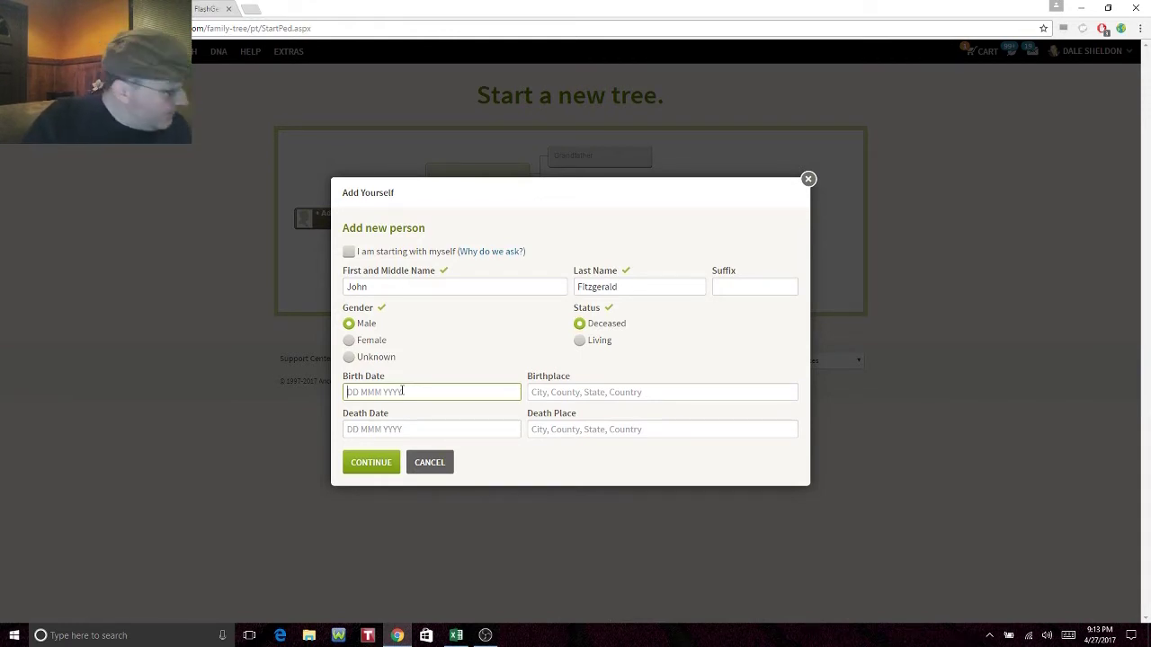
type("1807")
key("Tab")
type("Tennessee")
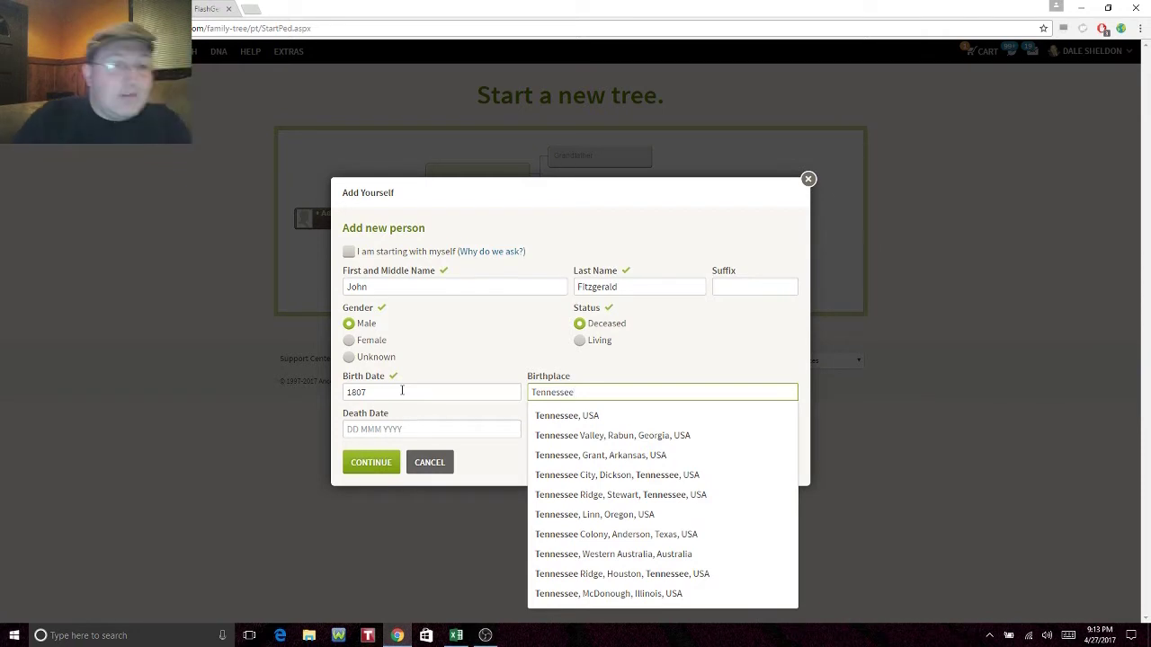
left_click(395, 431)
type("1856")
key("Tab")
type("Washington Cou")
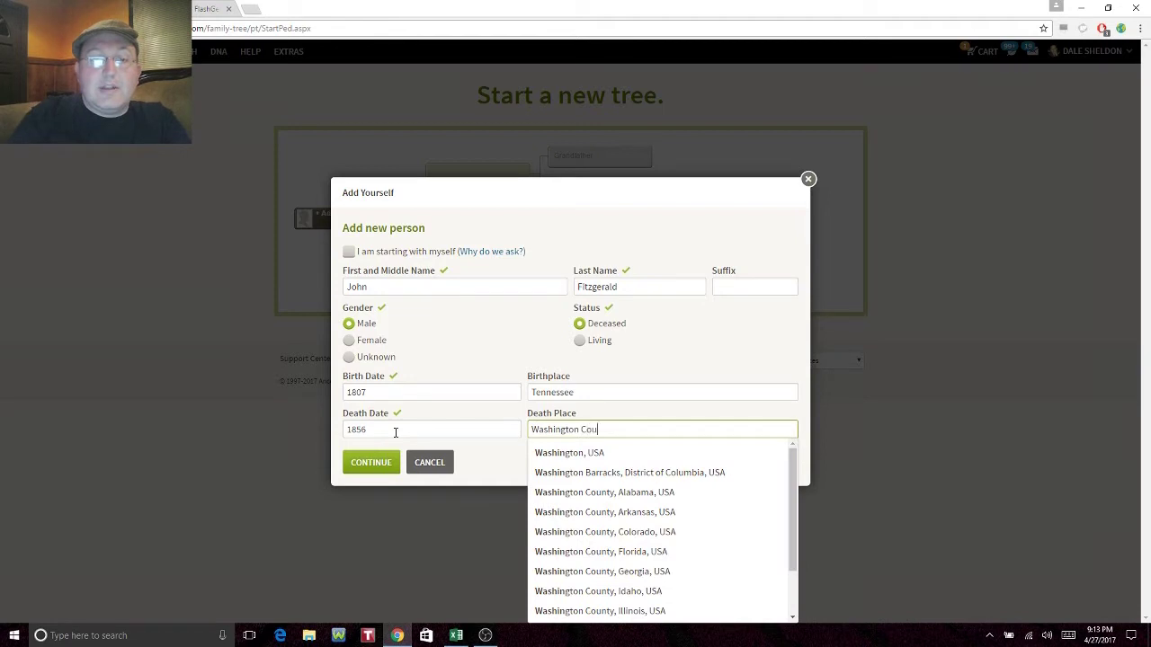
type("nty, Illinois")
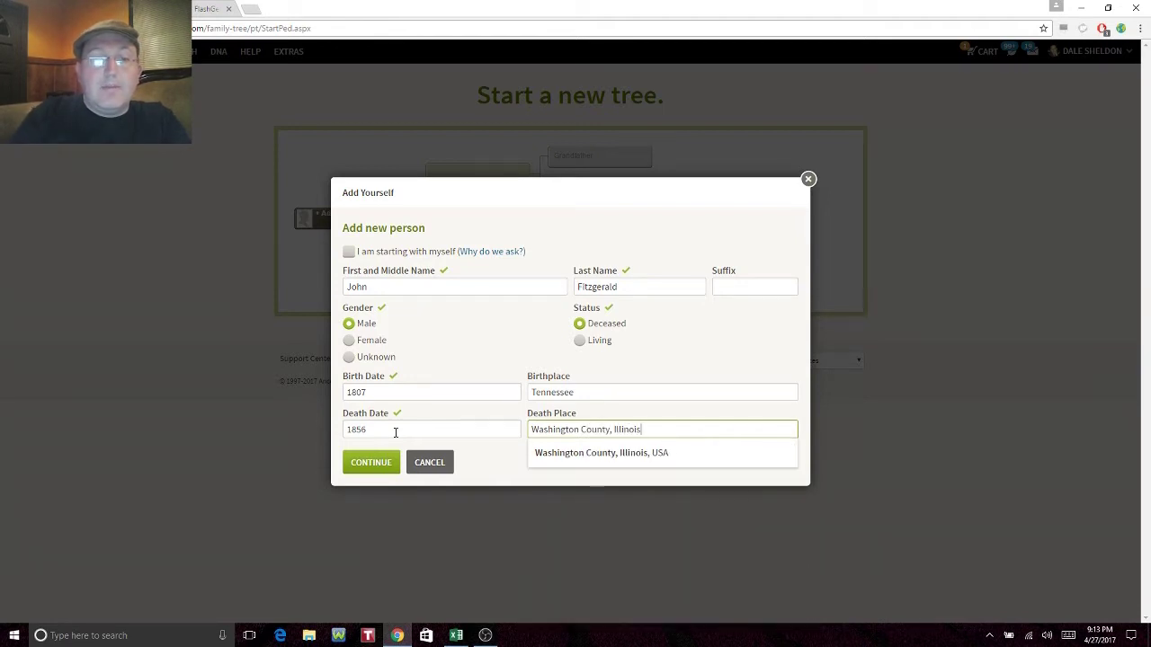
left_click(378, 463)
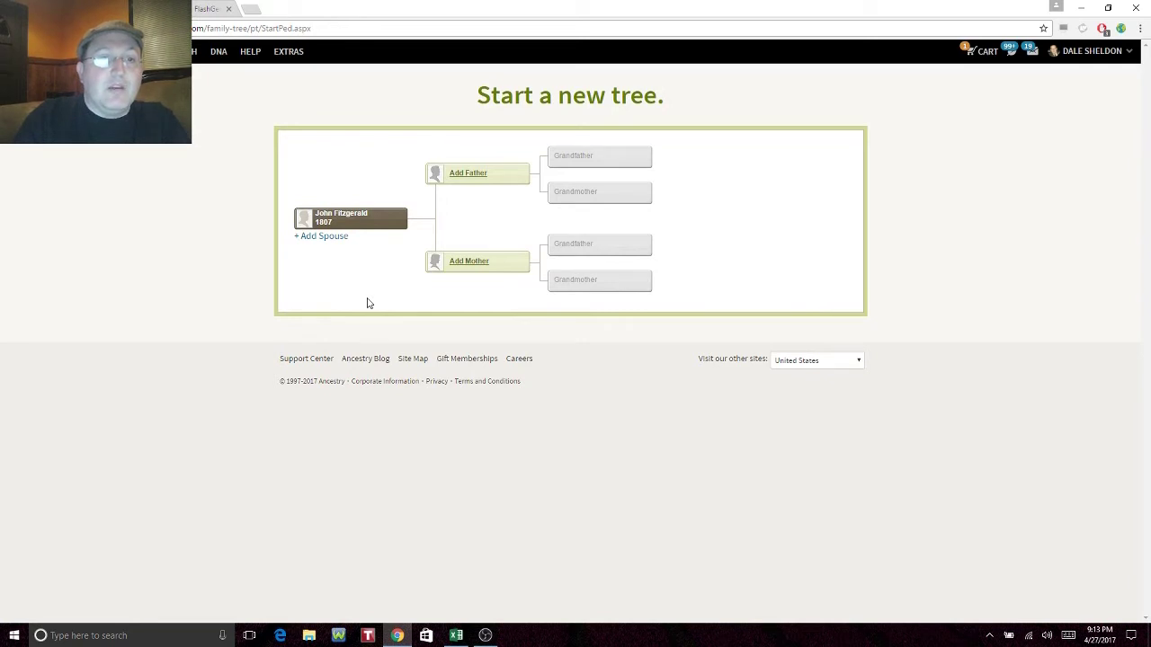
Step: Add a father with only the prefilled last name, and save the new tree under its suggested name without allowing others to view it
left_click(466, 174)
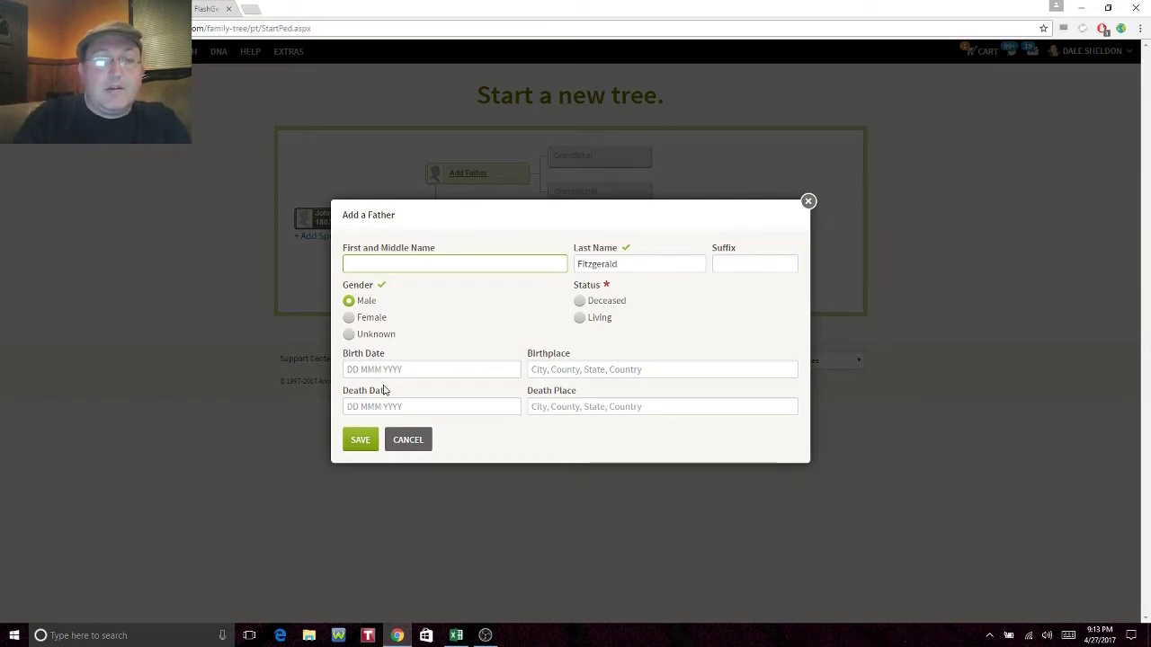
left_click(360, 440)
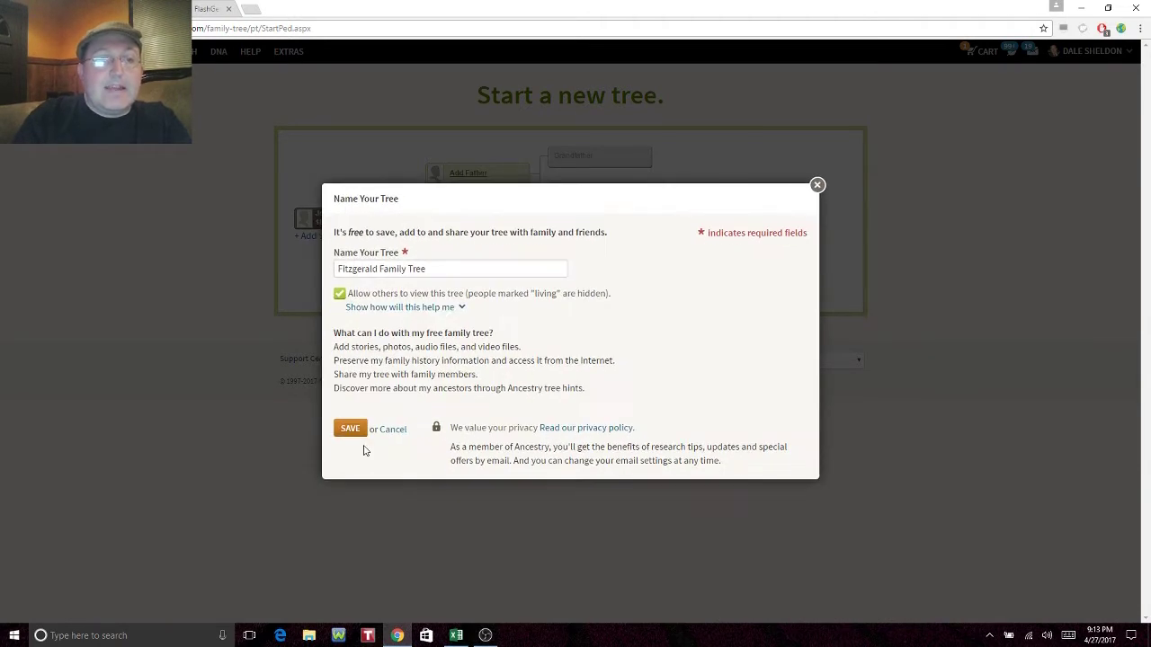
left_click(340, 297)
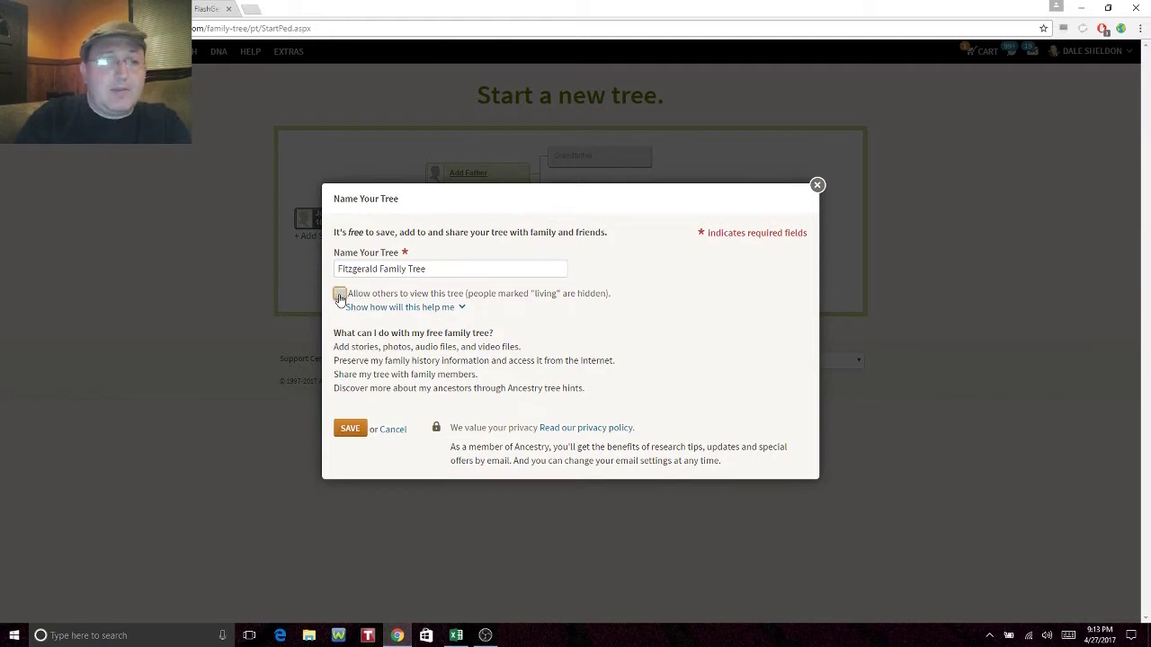
left_click(349, 431)
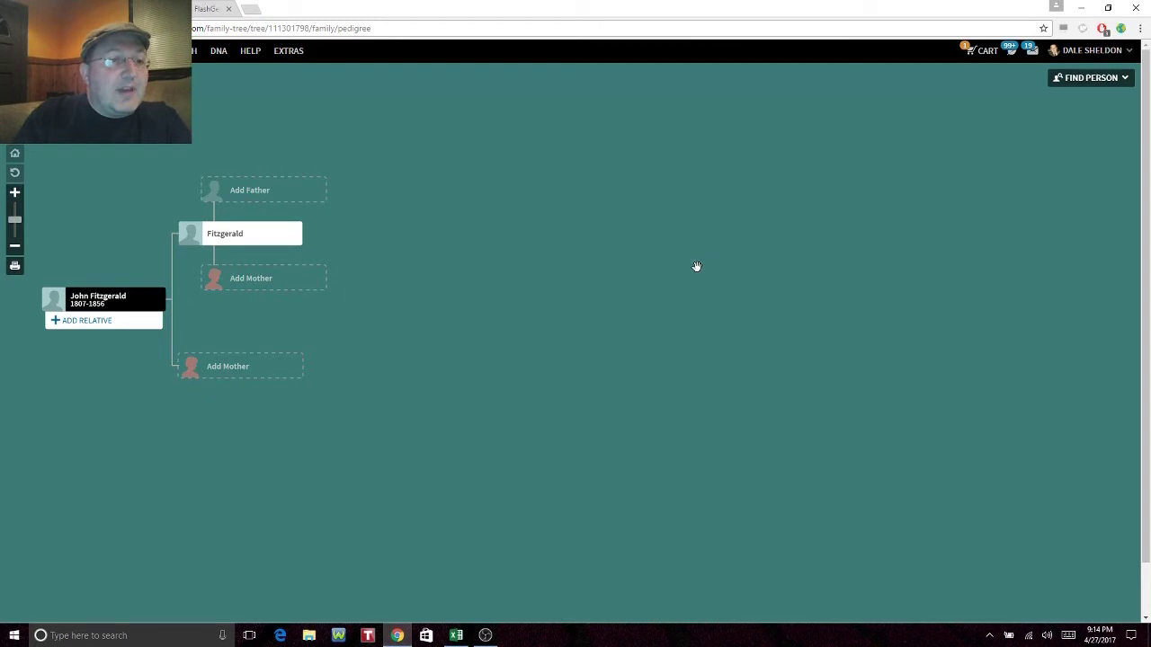
Step: Open the 1807-1856 ancestor's profile page from the pedigree in a new browser tab
left_click(99, 304)
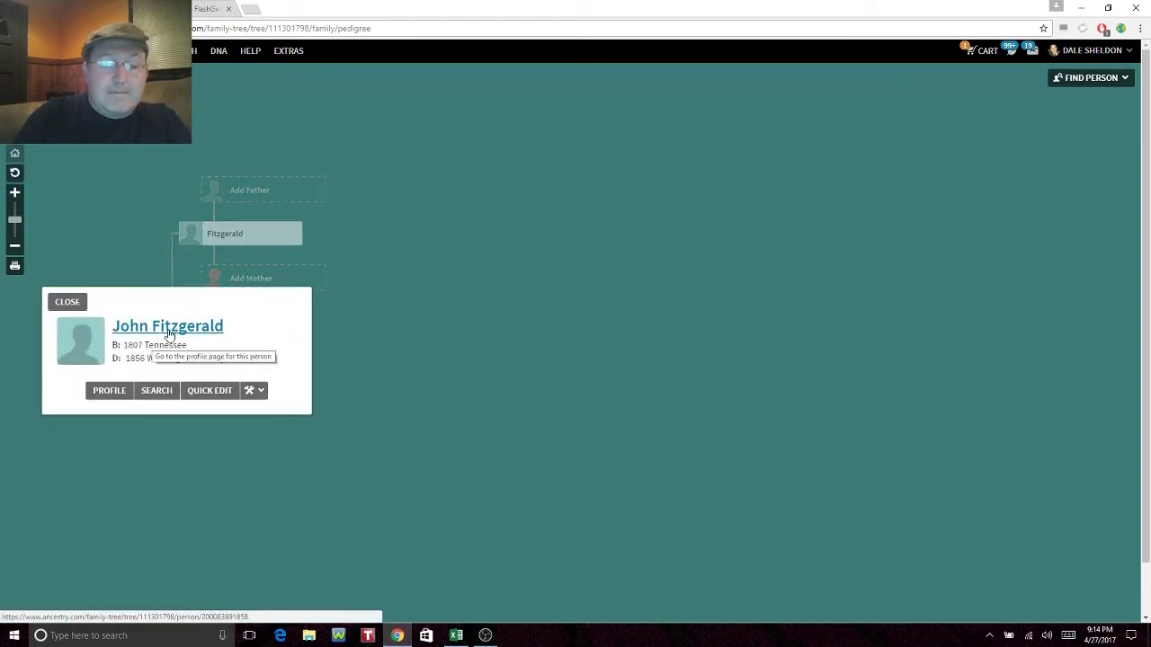
right_click(166, 334)
left_click(189, 336)
left_click(189, 331)
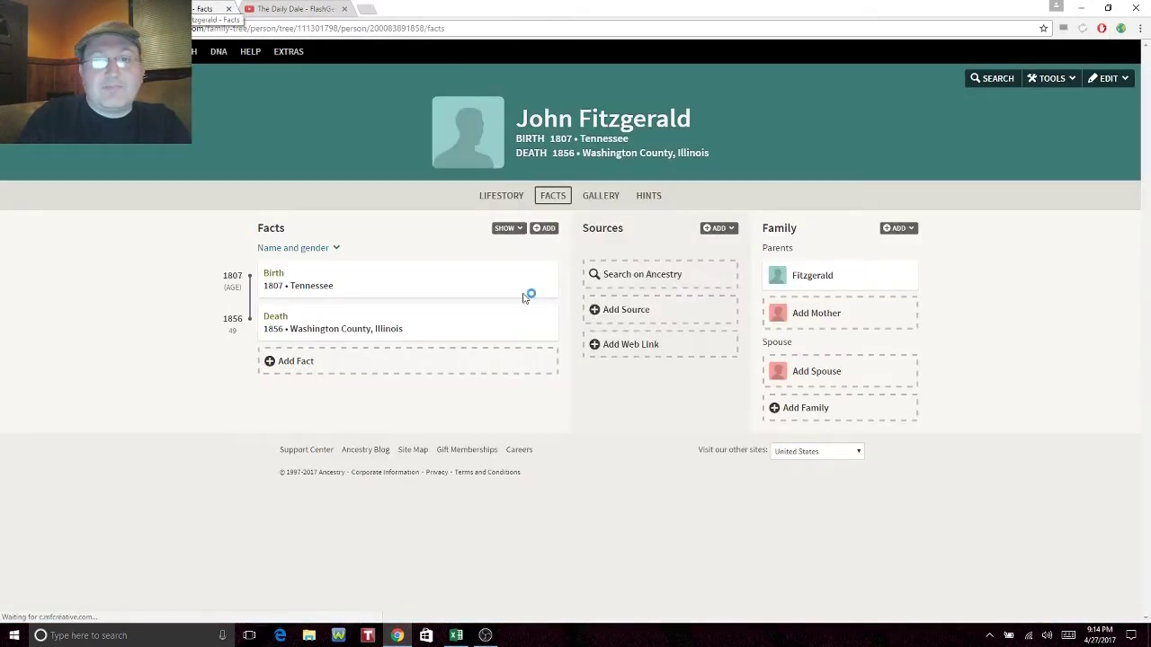
Step: Start adding a spouse for the ancestor and enter her first name and maiden name
left_click(818, 372)
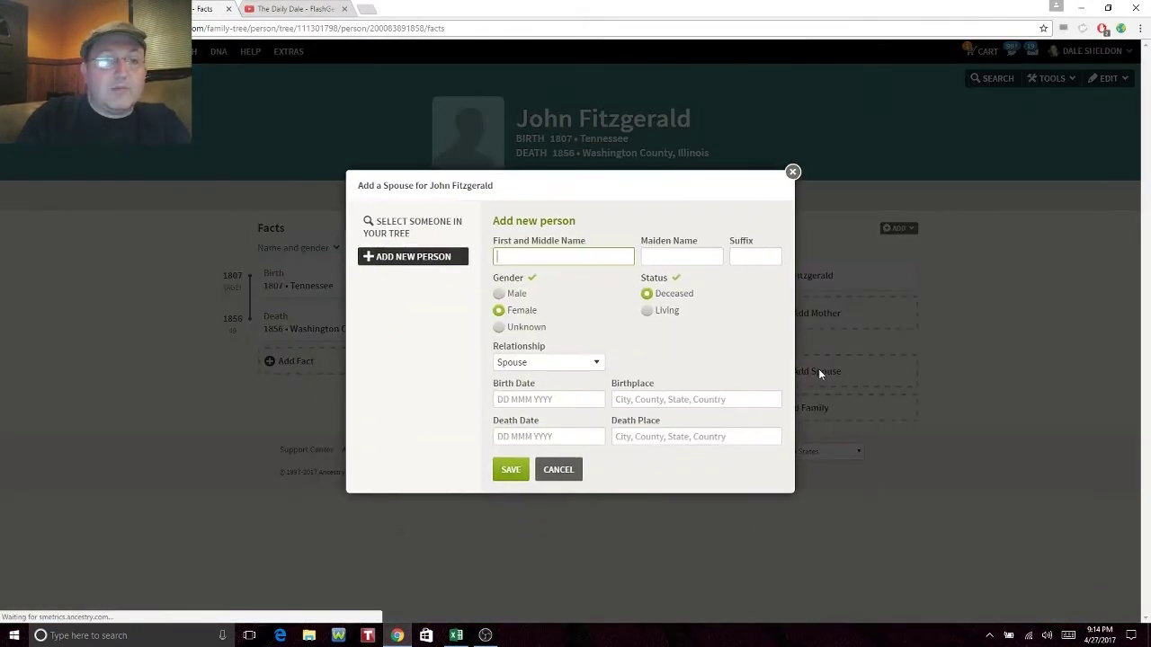
type("Susannah")
key("Tab")
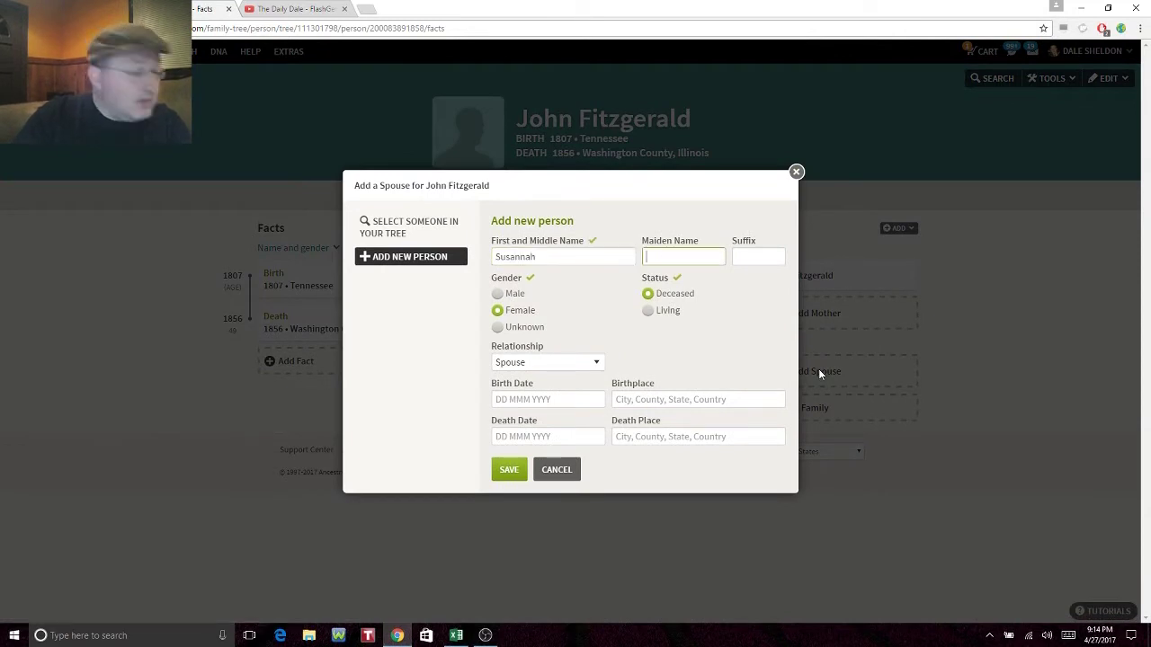
type("Shinall")
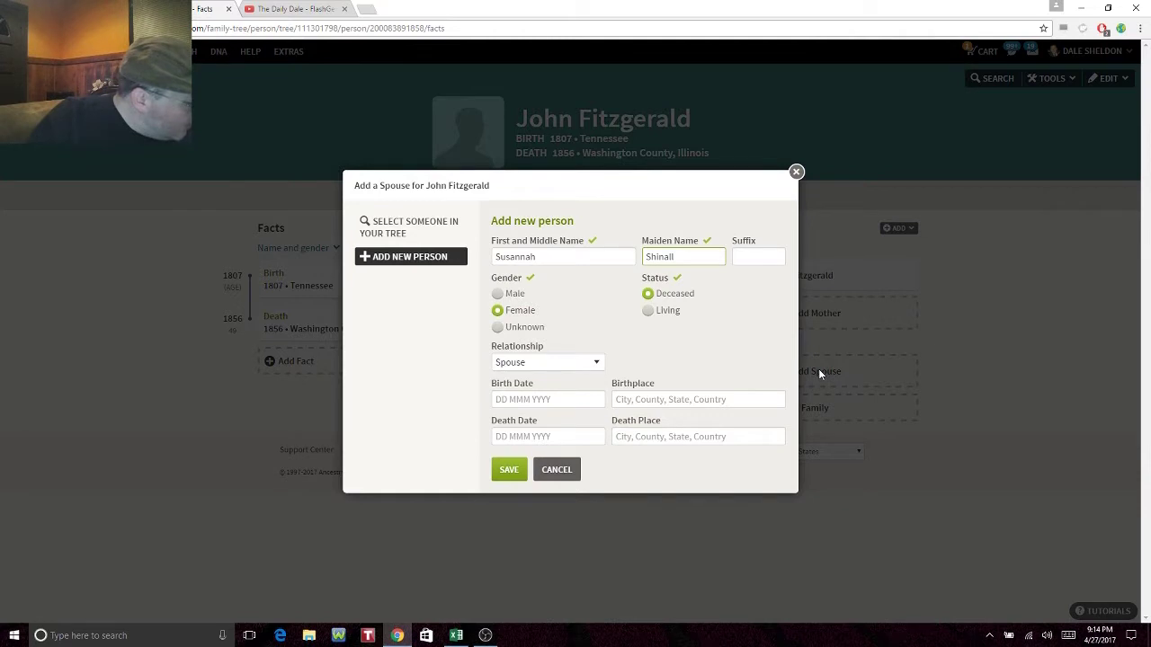
Step: Enter the spouse's birth year and the birthplace Maury County, Tennessee, and save her to the tree
left_click(565, 400)
type("1806")
key("Tab")
type("Maury")
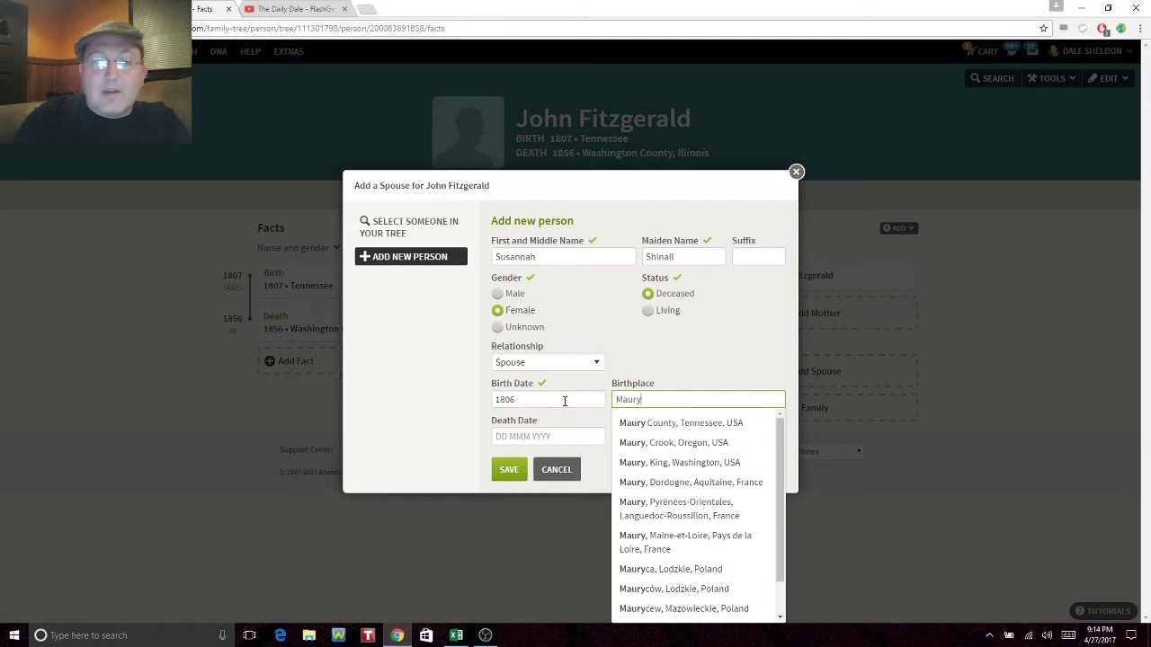
key("Down")
key("Return")
key("BackSpace")
key("BackSpace")
key("BackSpace")
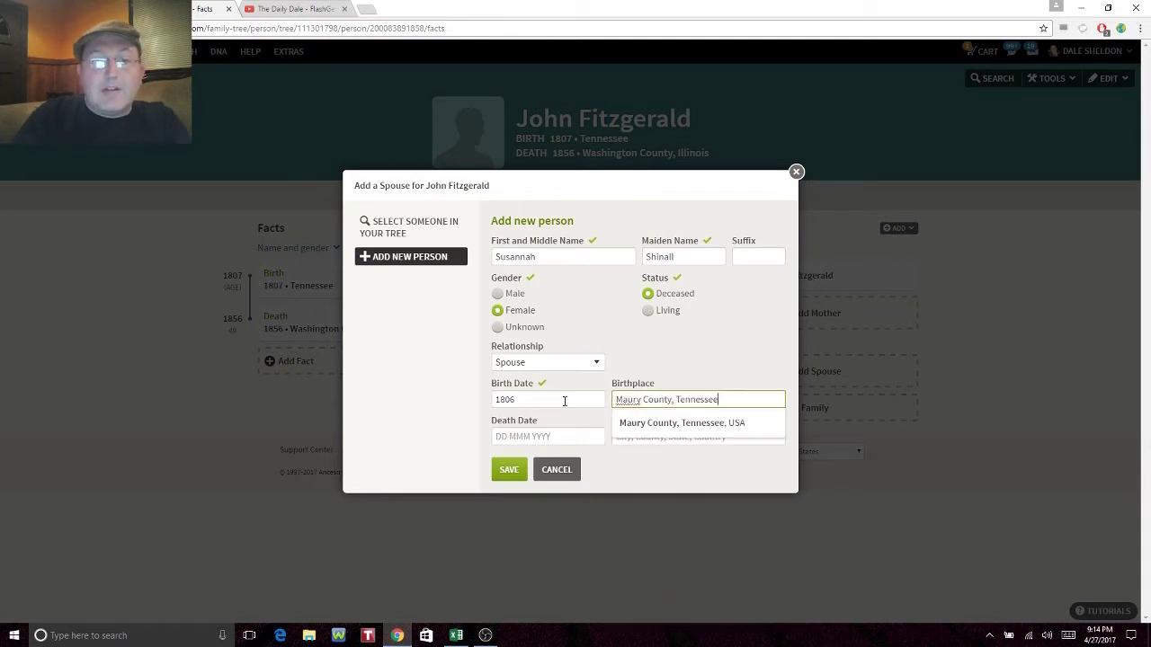
left_click(459, 409)
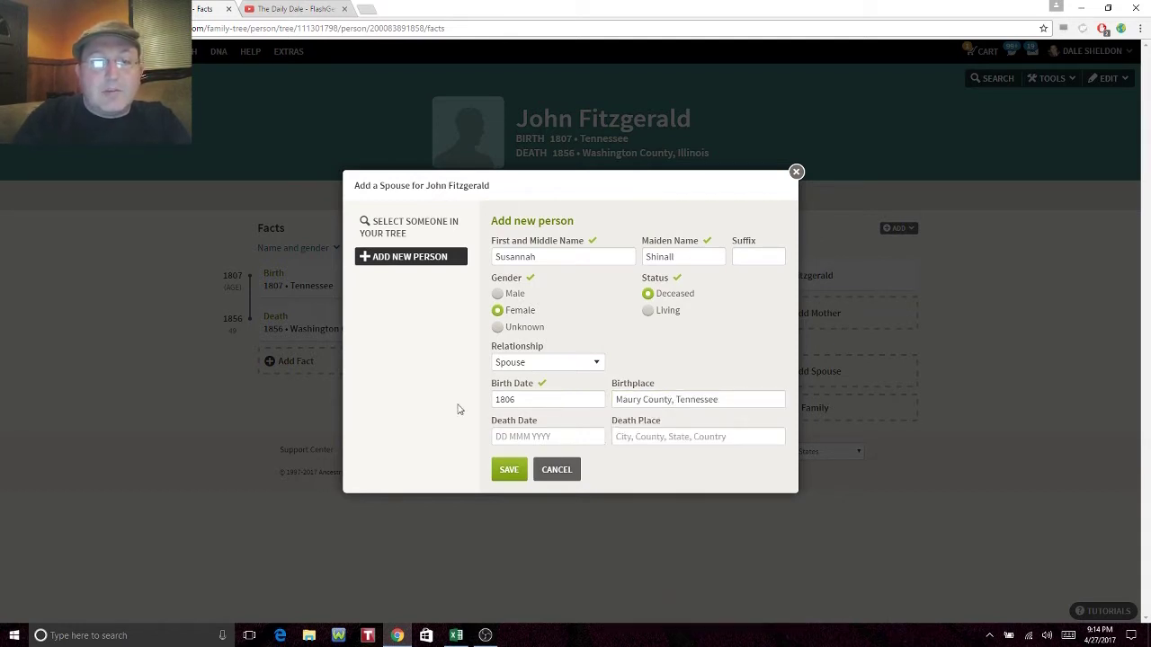
left_click(508, 470)
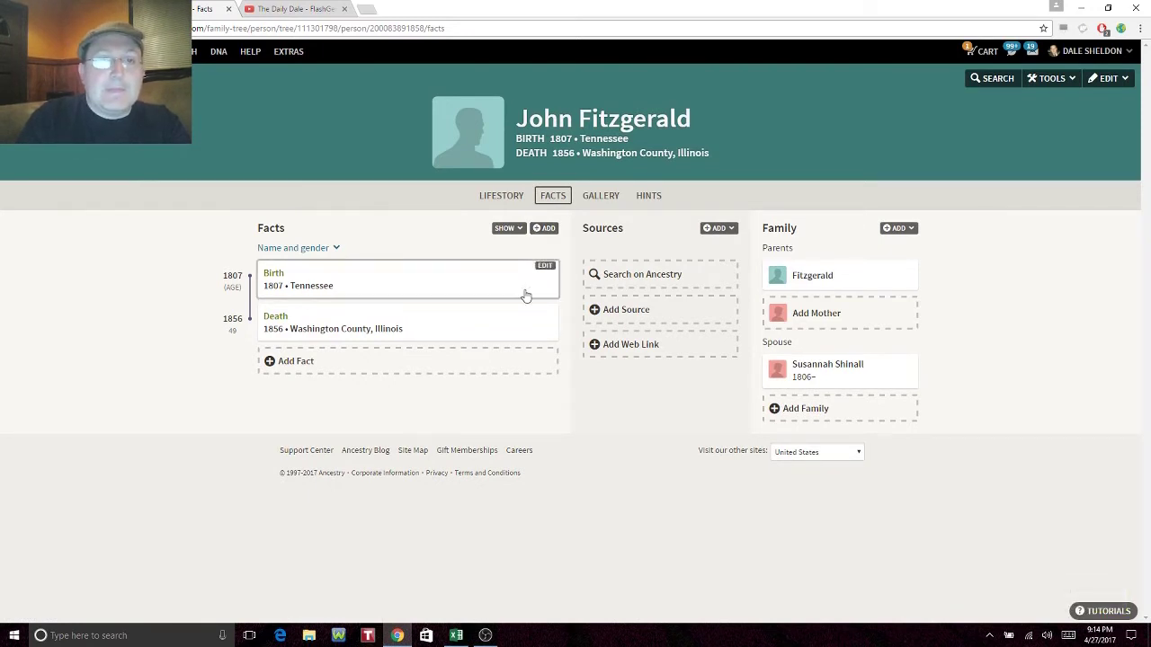
Step: Start a marriage fact for the ancestor with the existing spouse and enter the date August 5, 1827
left_click(544, 228)
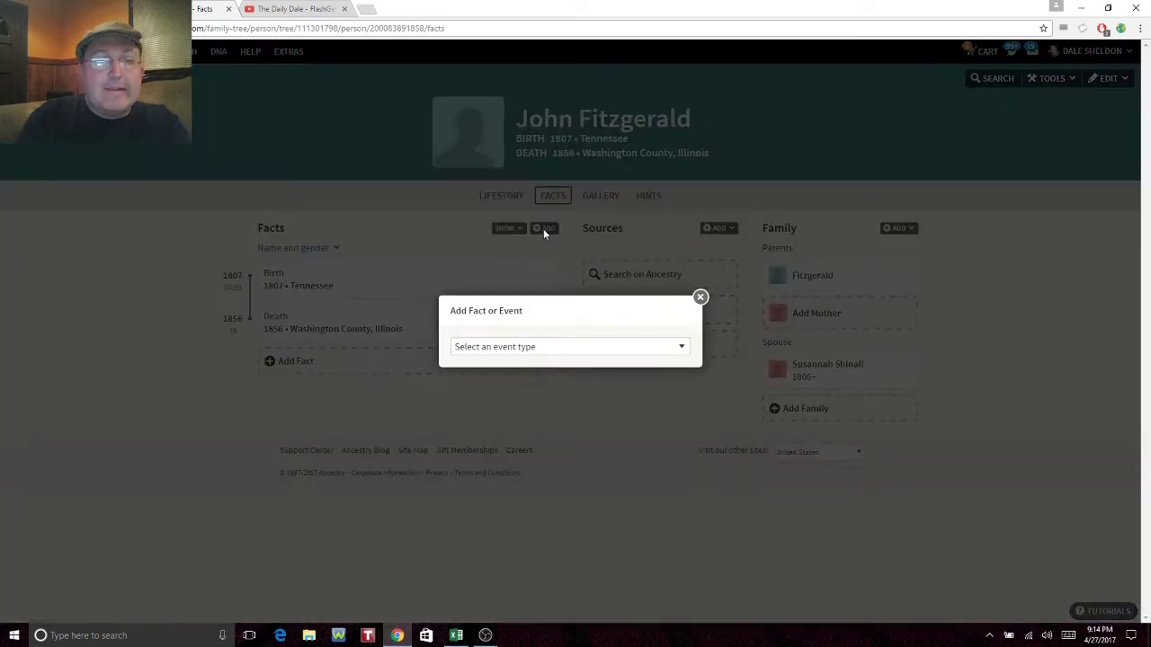
left_click(518, 348)
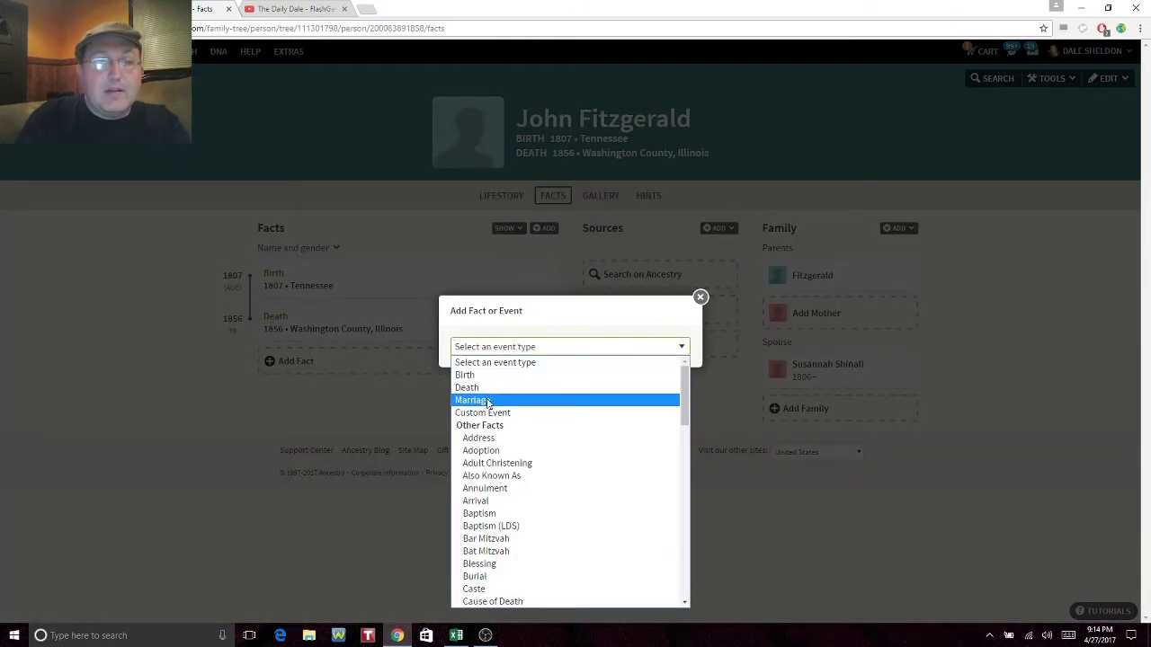
left_click(487, 399)
left_click(555, 263)
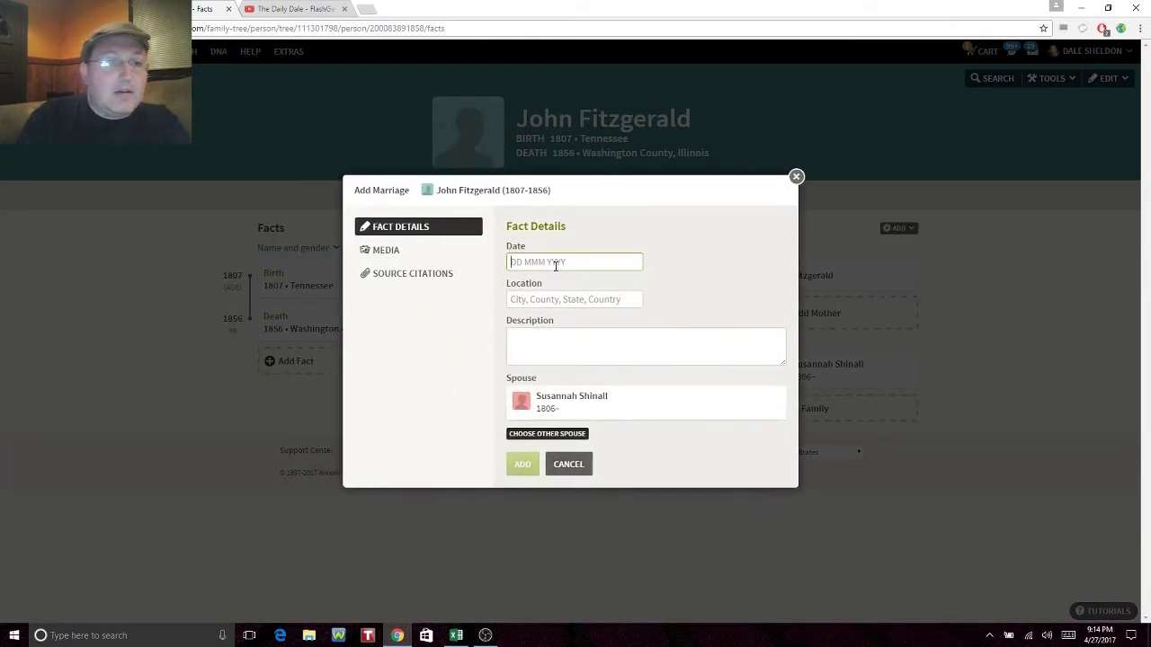
type("August 5, ")
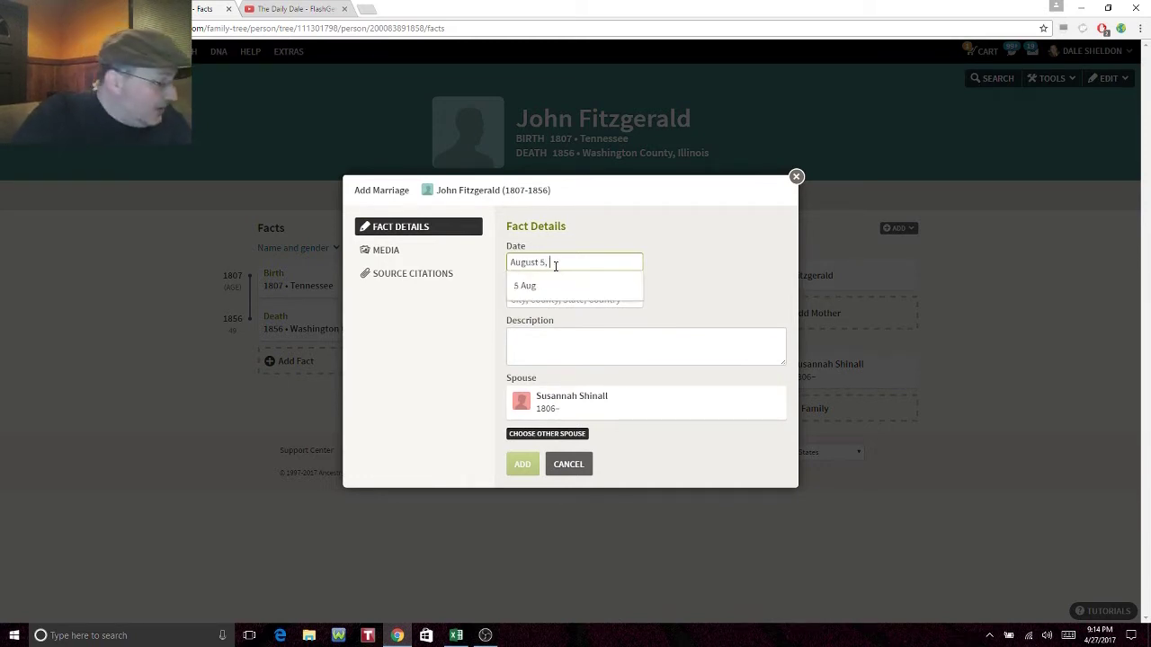
type("1827")
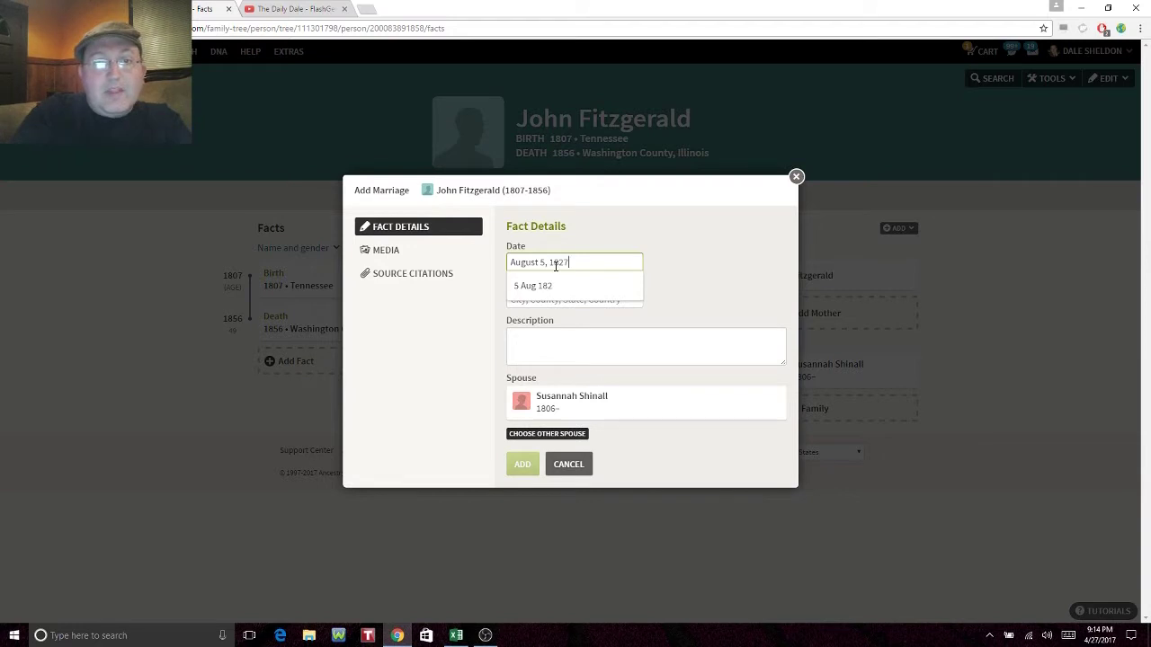
left_click(733, 250)
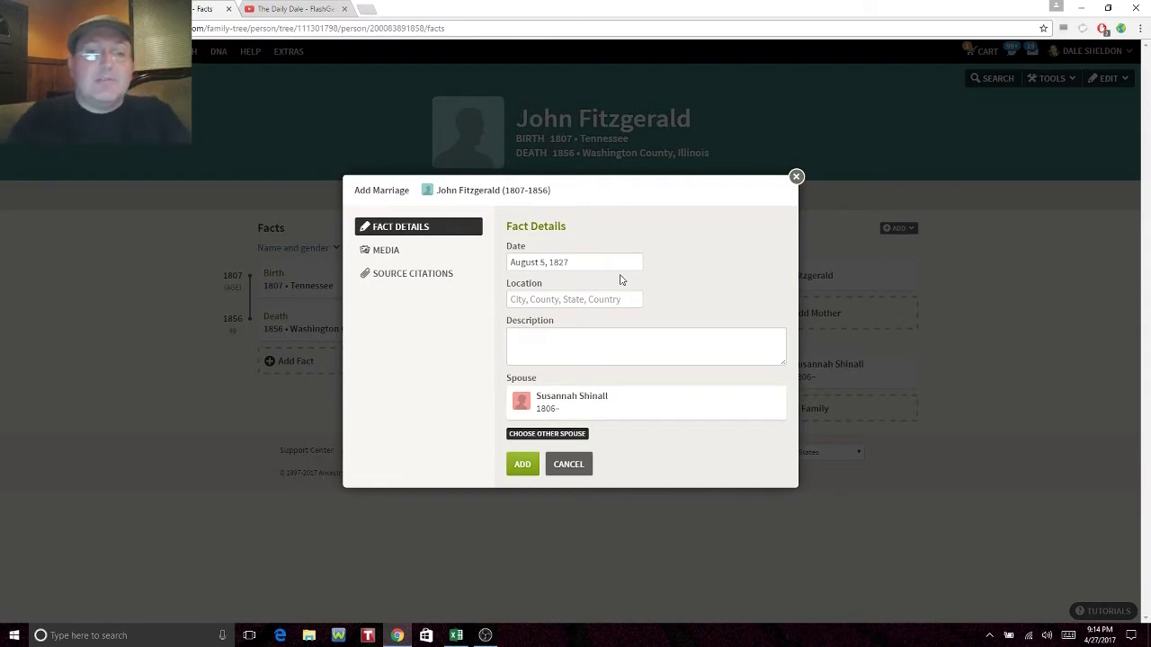
Step: Retype the last digit of the marriage year as 7 and save the marriage fact to the profile
left_click(579, 261)
key("BackSpace")
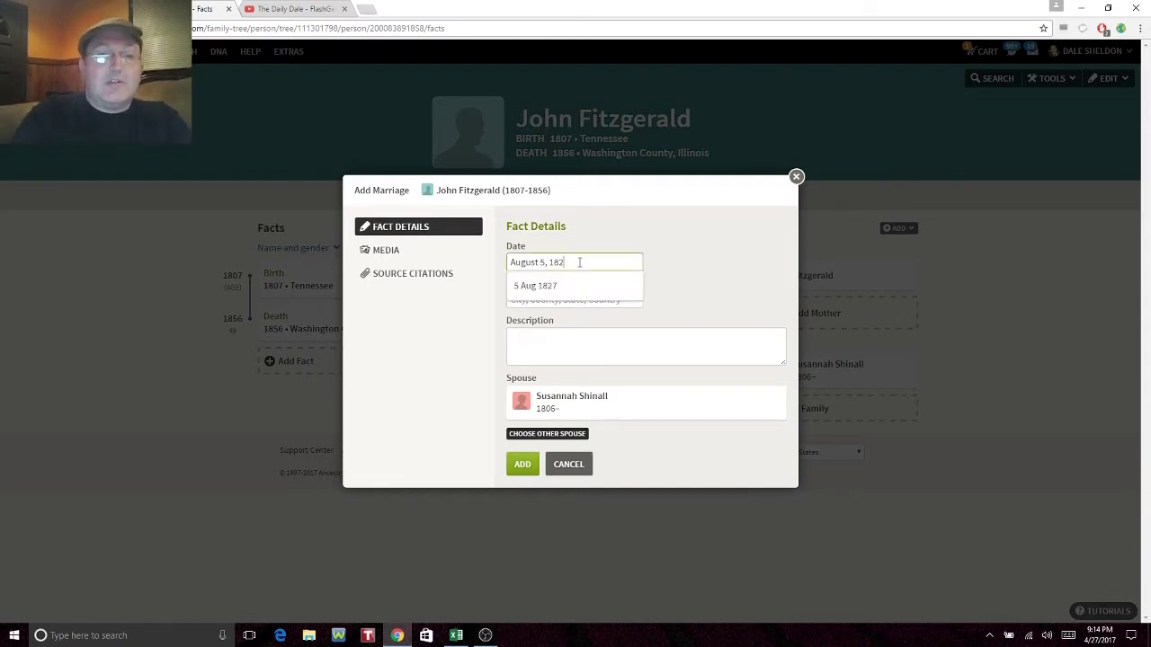
type("7")
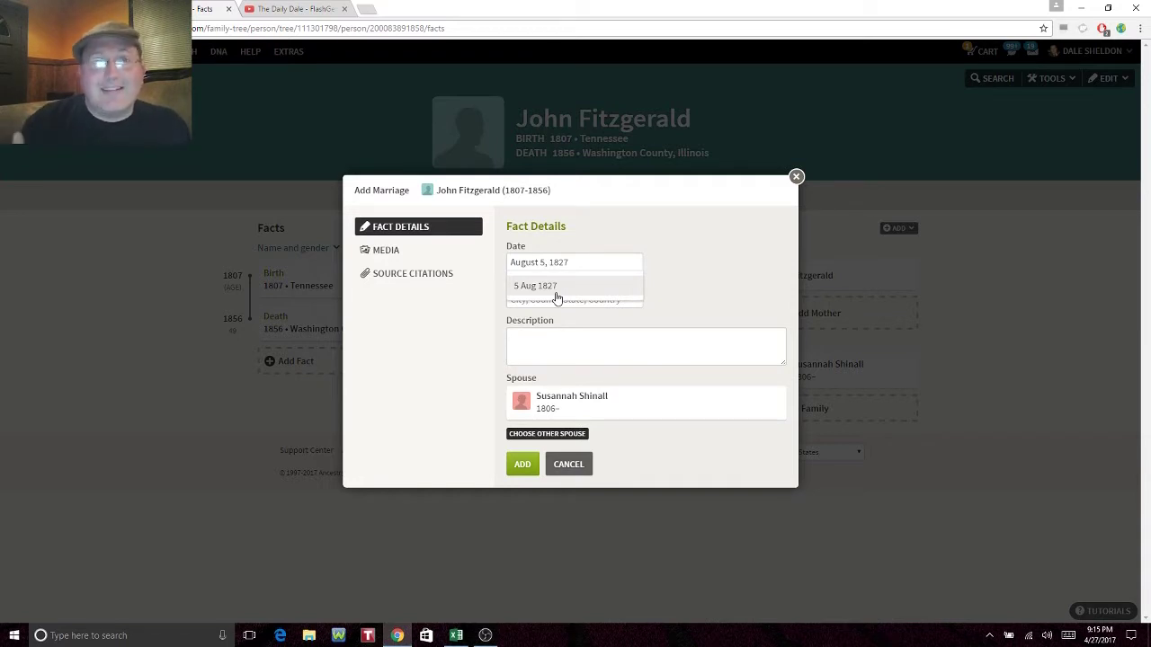
left_click(578, 262)
left_click(735, 270)
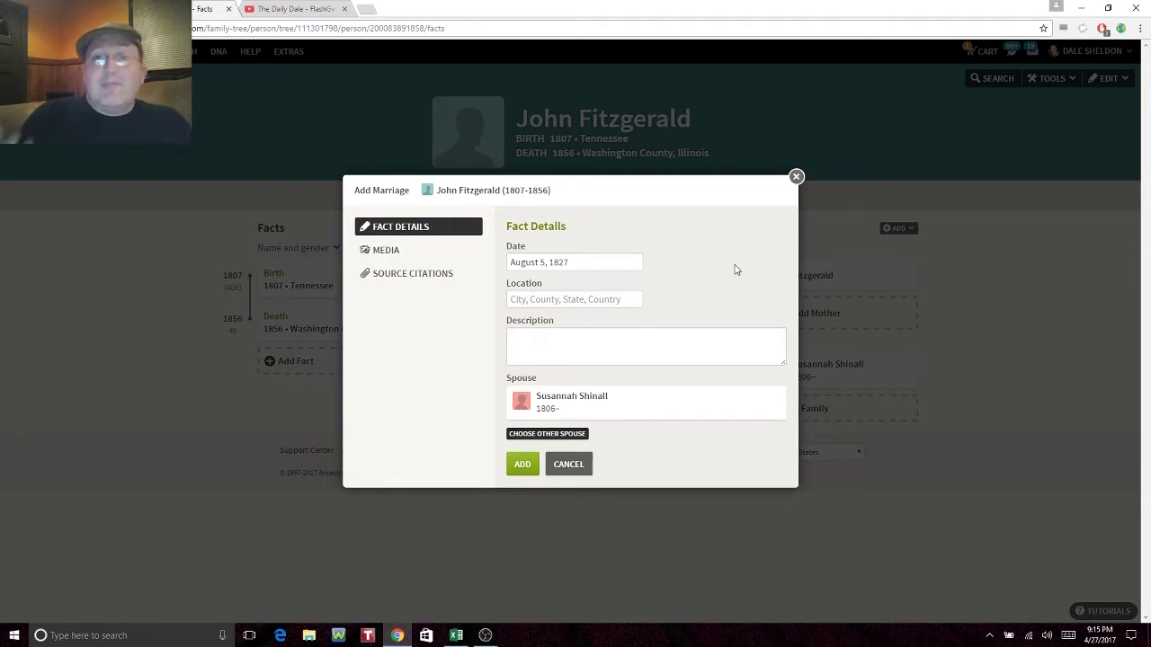
left_click(598, 261)
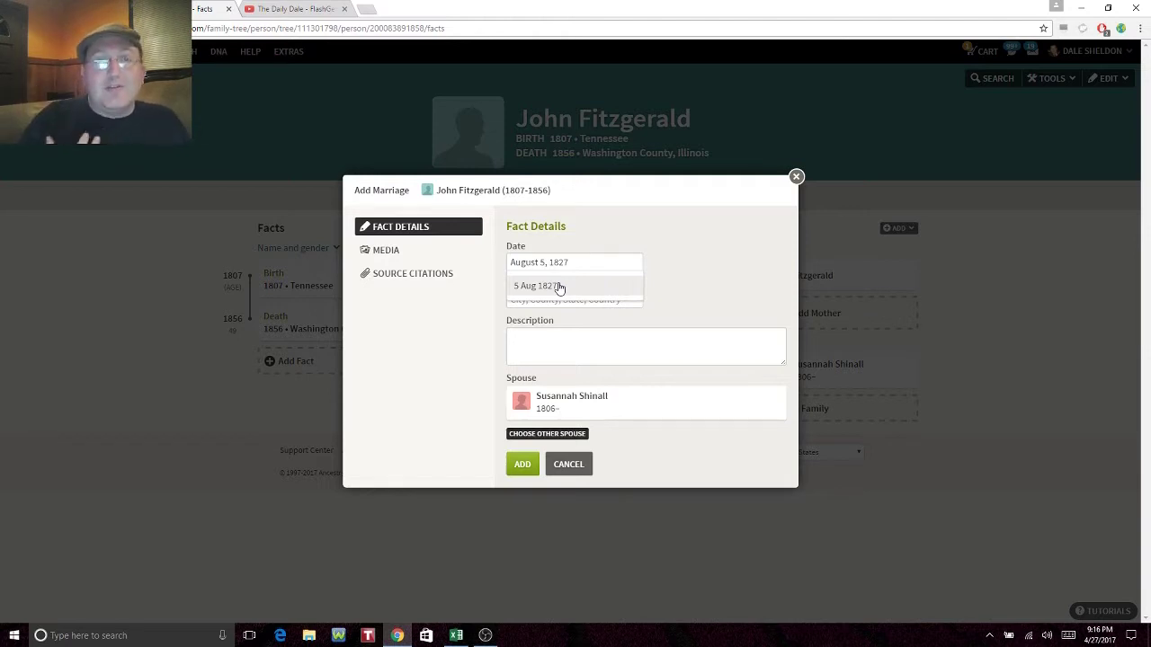
left_click(748, 263)
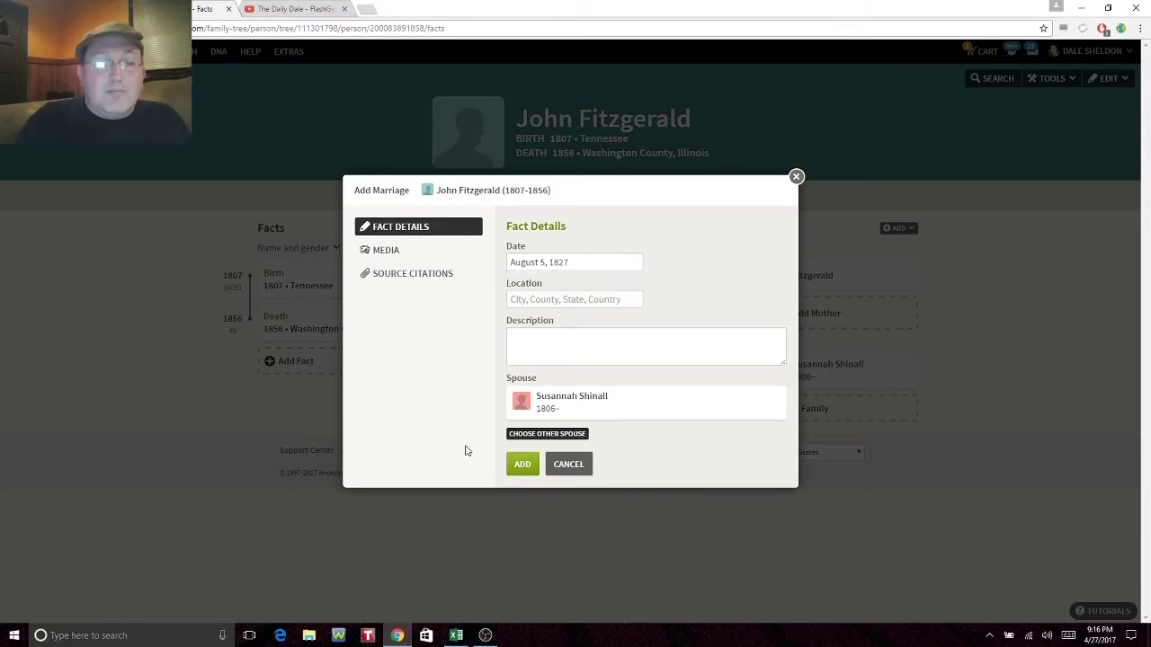
left_click(522, 464)
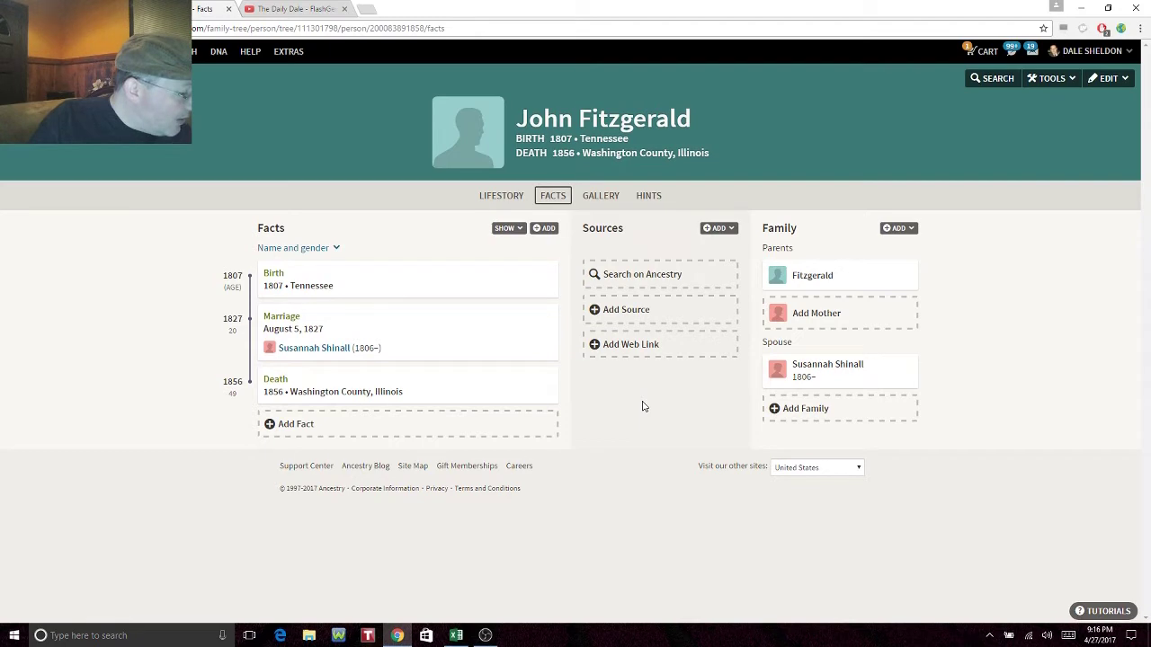
Step: Add the couple's first son with his first name, middle initial and birth year, and save him to the tree
left_click(828, 408)
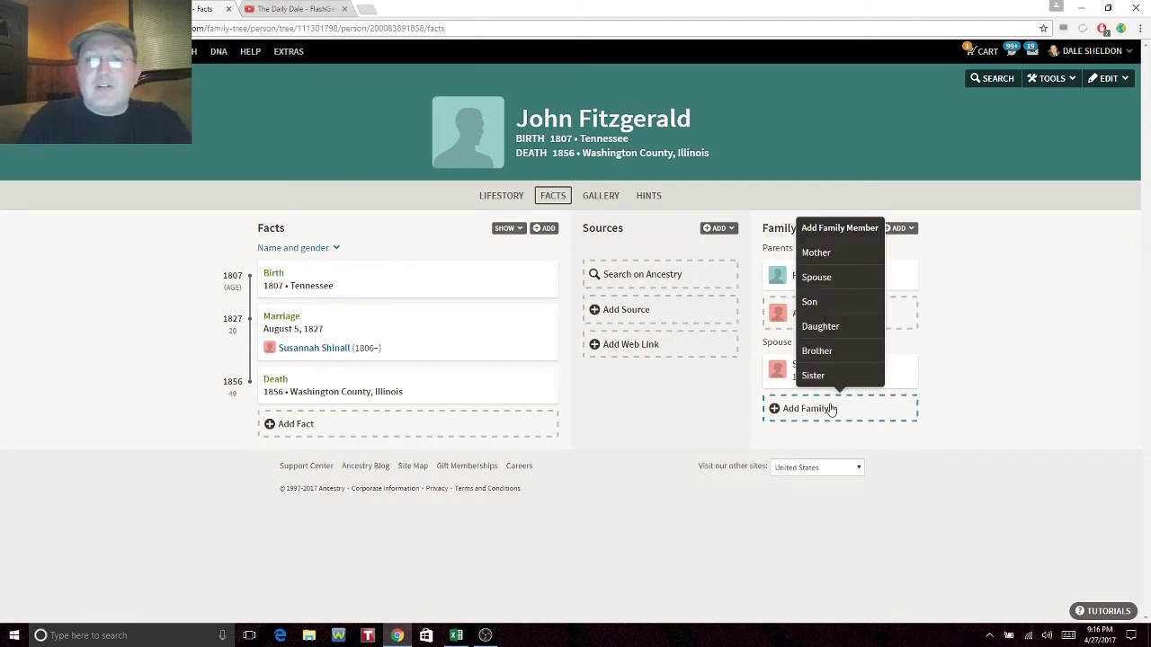
left_click(813, 303)
type("James T.")
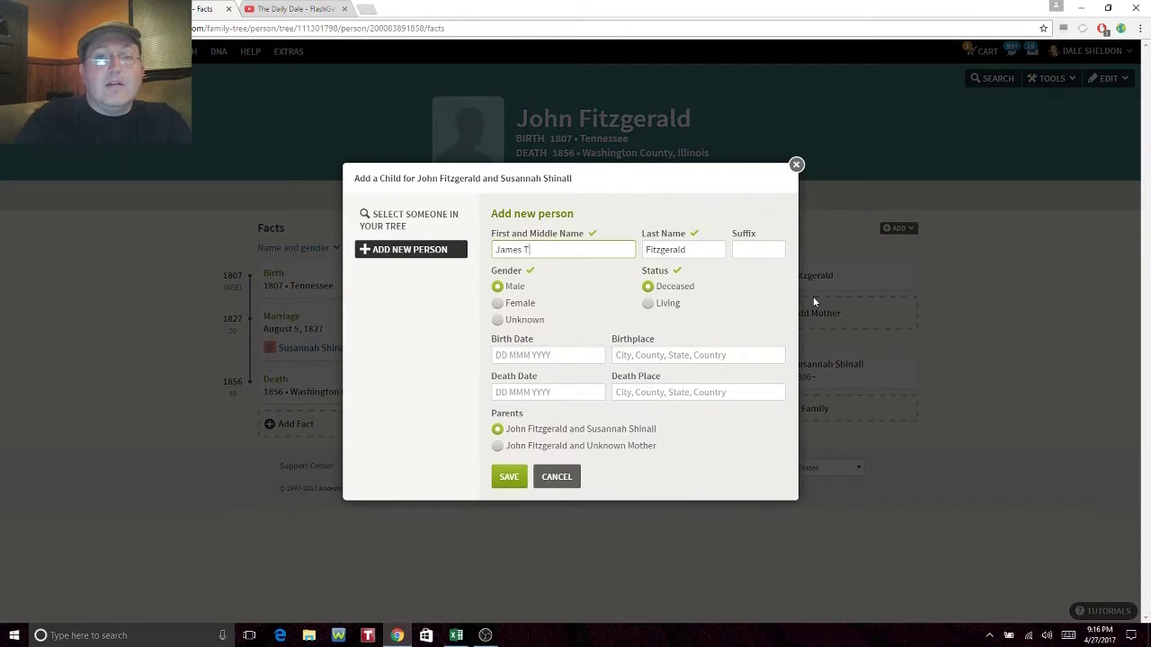
left_click(542, 354)
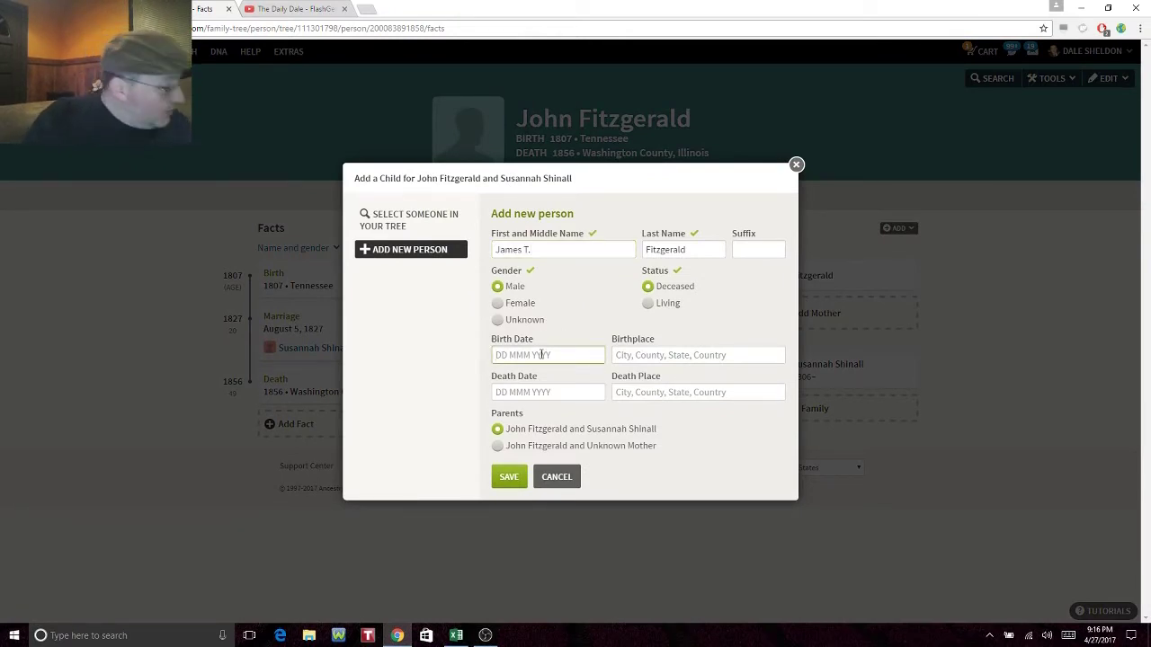
type("1828")
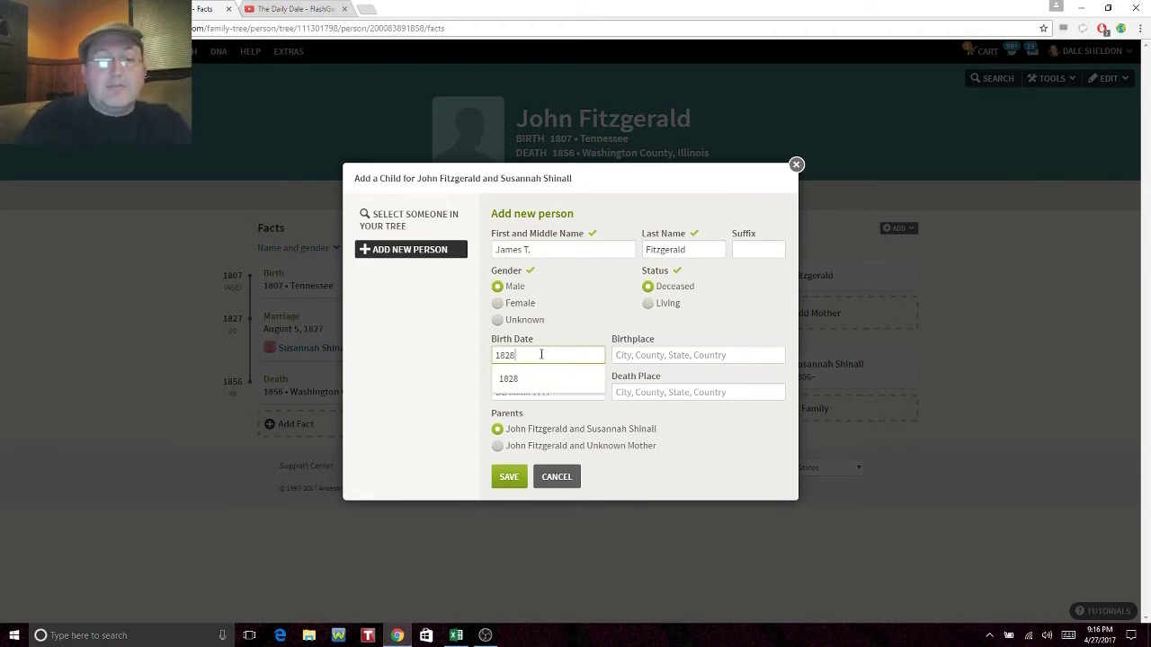
key("Tab")
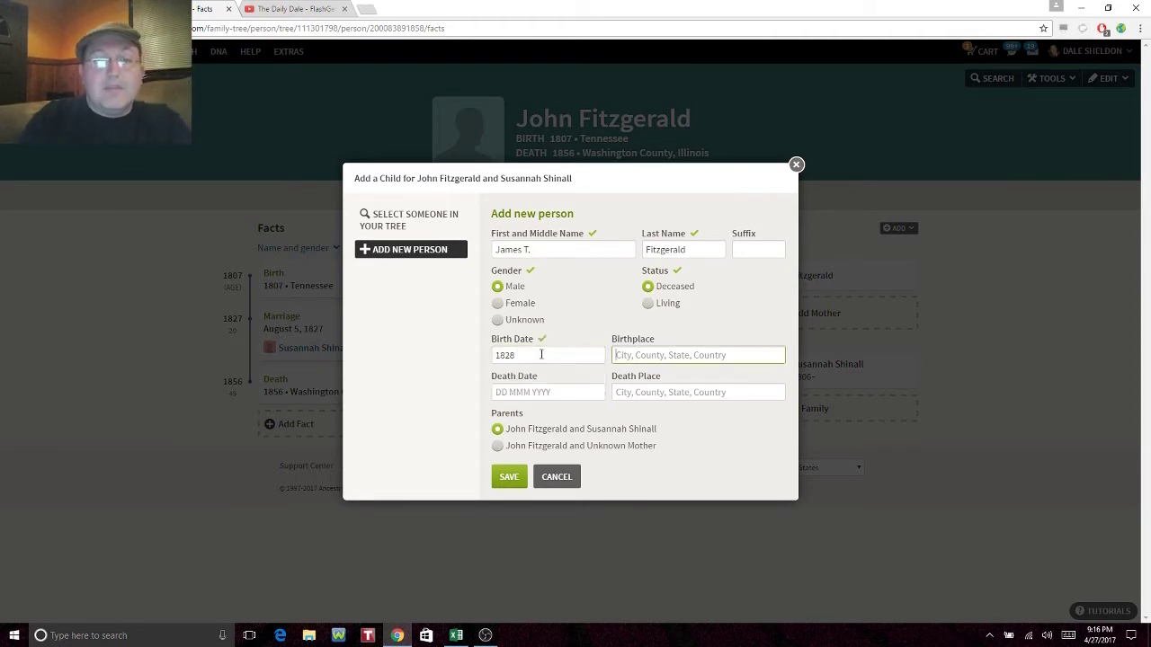
left_click(508, 478)
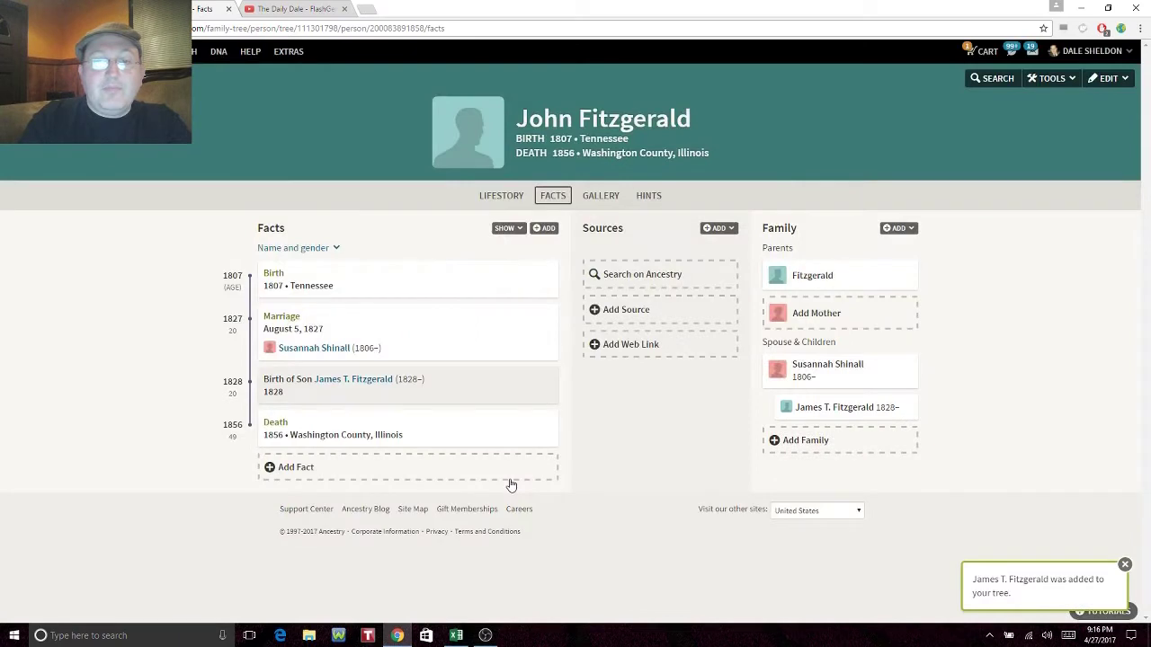
Step: Add a second son to the couple with his first name and birth year, and save him to the tree
left_click(812, 441)
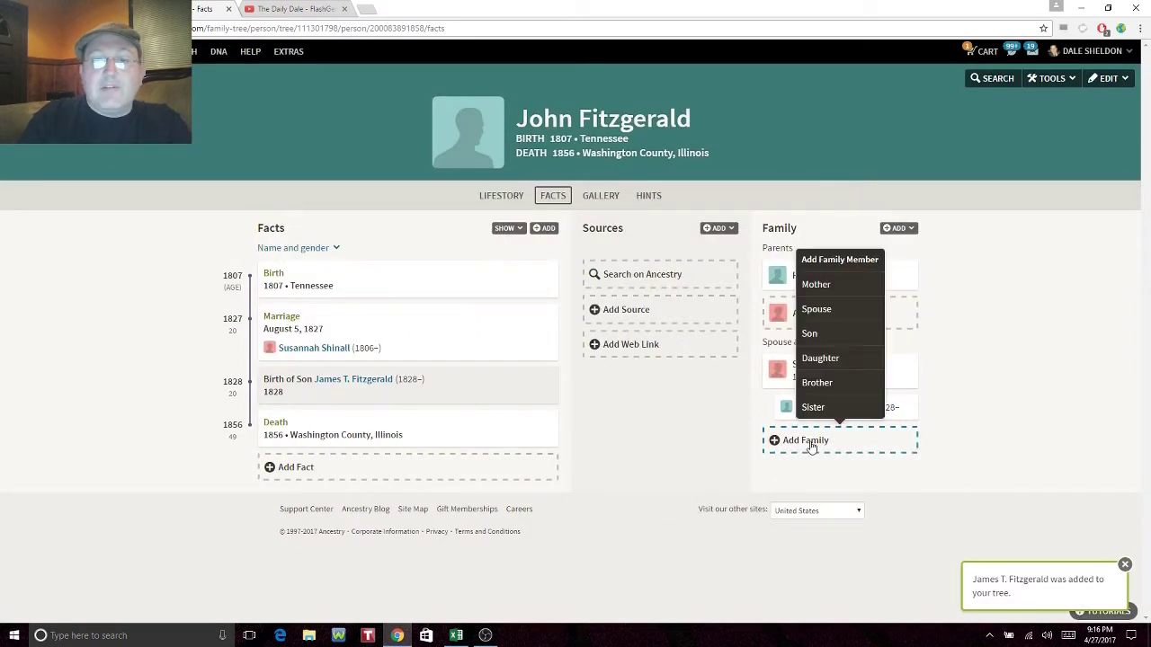
left_click(818, 334)
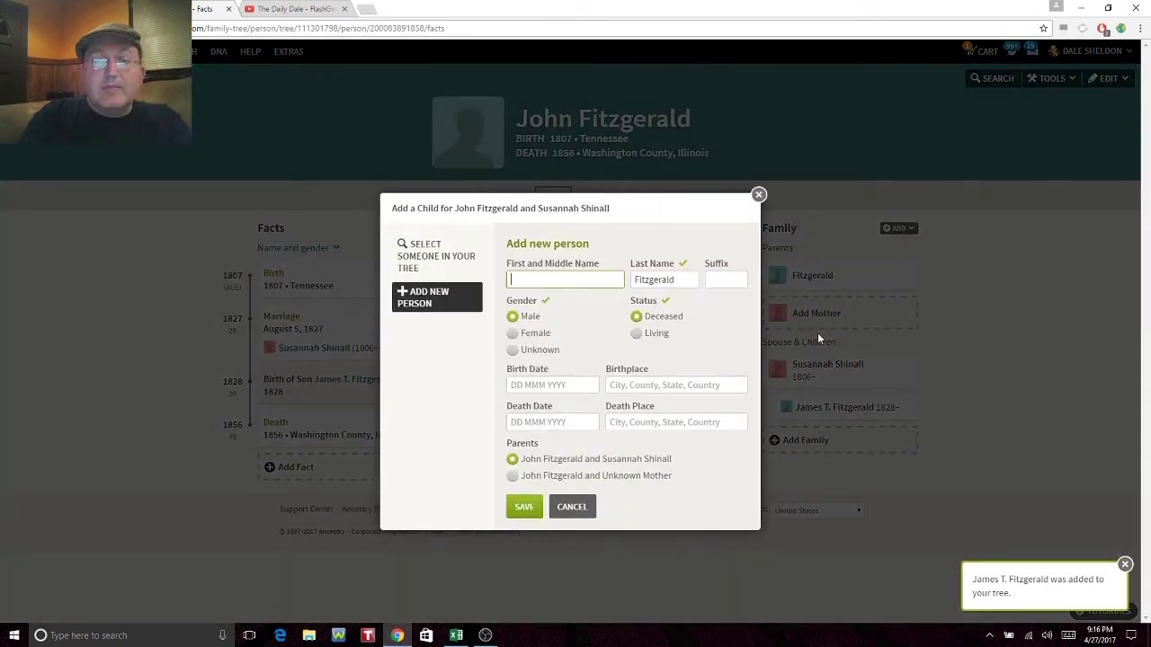
type("Bird")
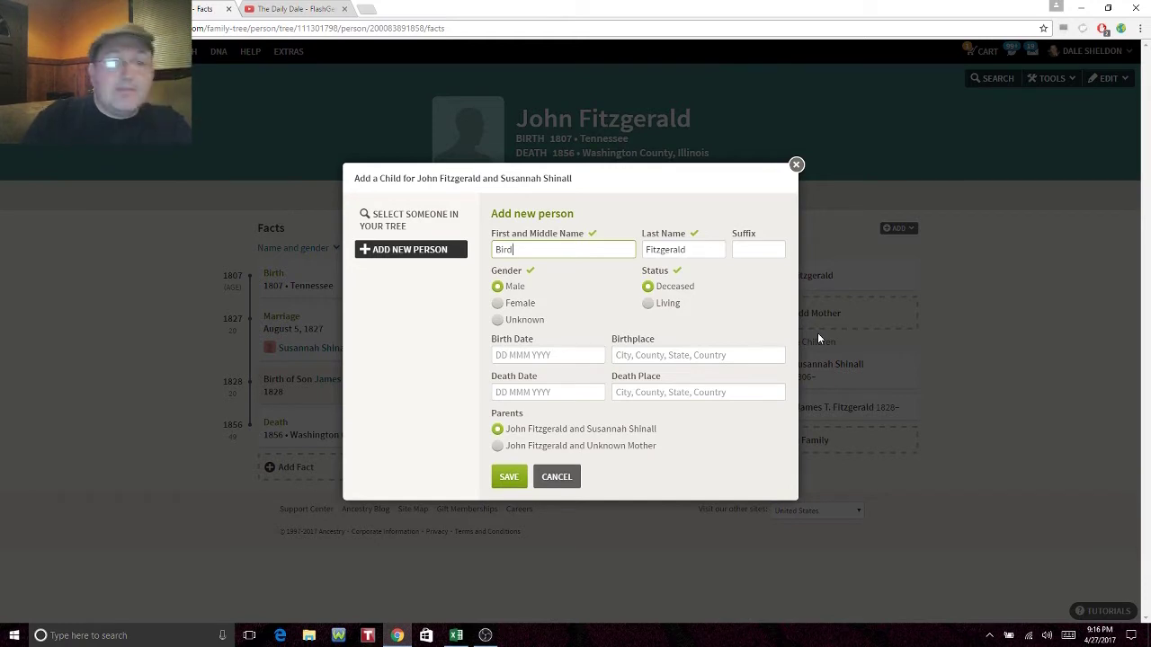
left_click(580, 359)
type("1829")
key("Tab")
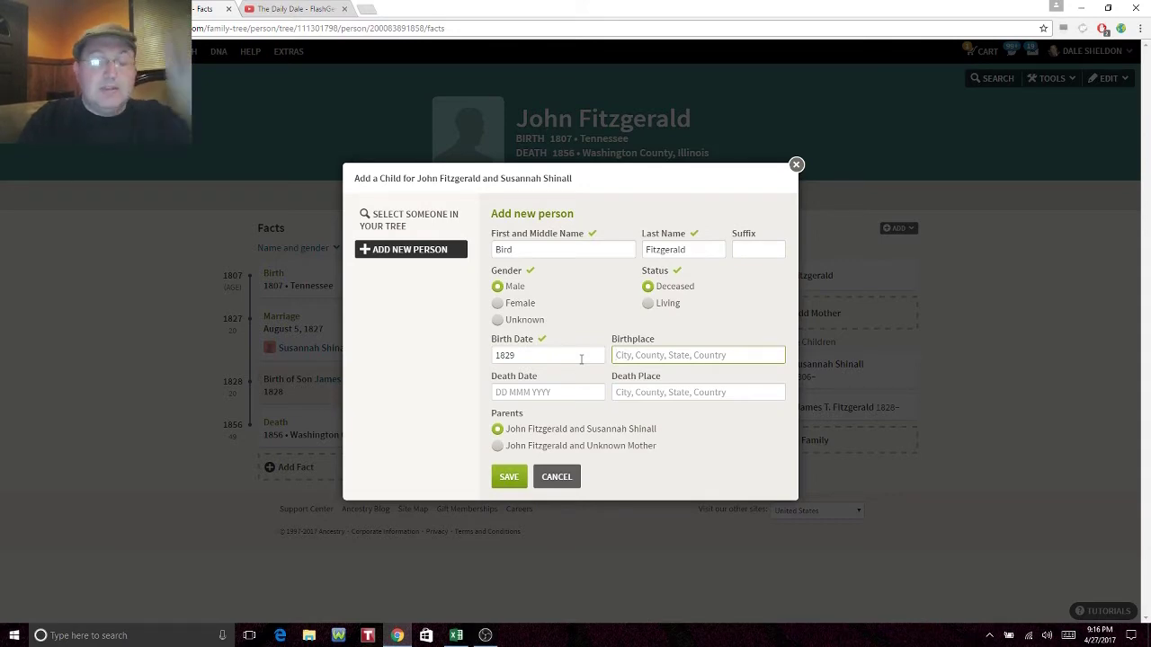
left_click(508, 479)
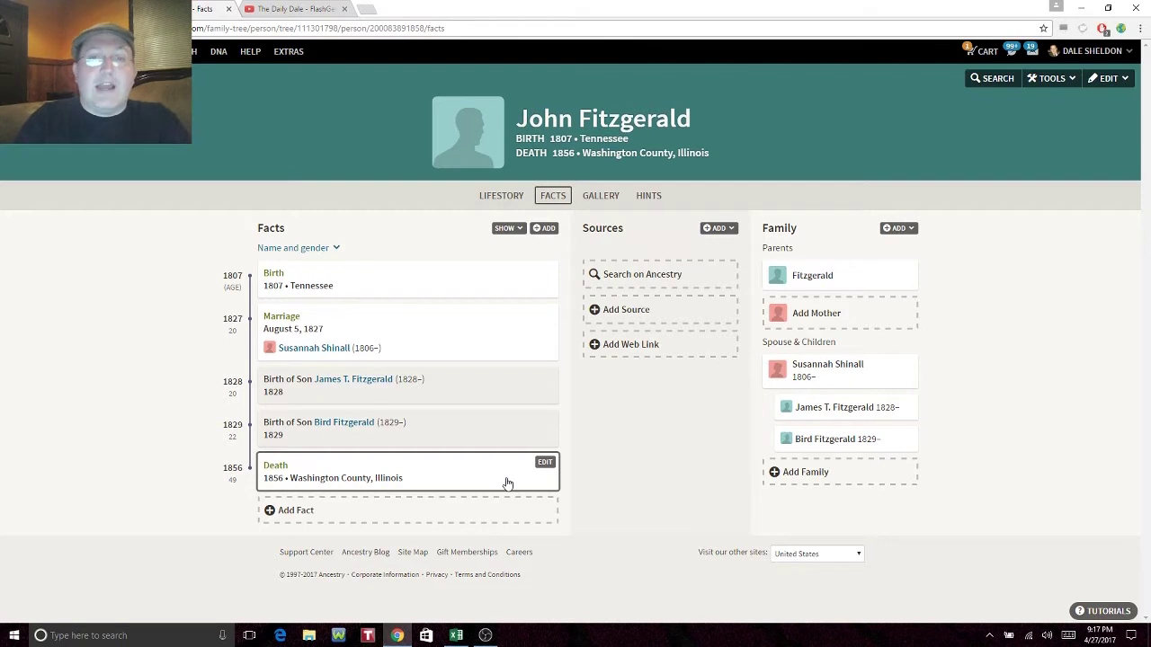
Step: Open Ancestry in a new browser tab, close the YouTube tab, and bring up the search form for all record collections
left_click(367, 11)
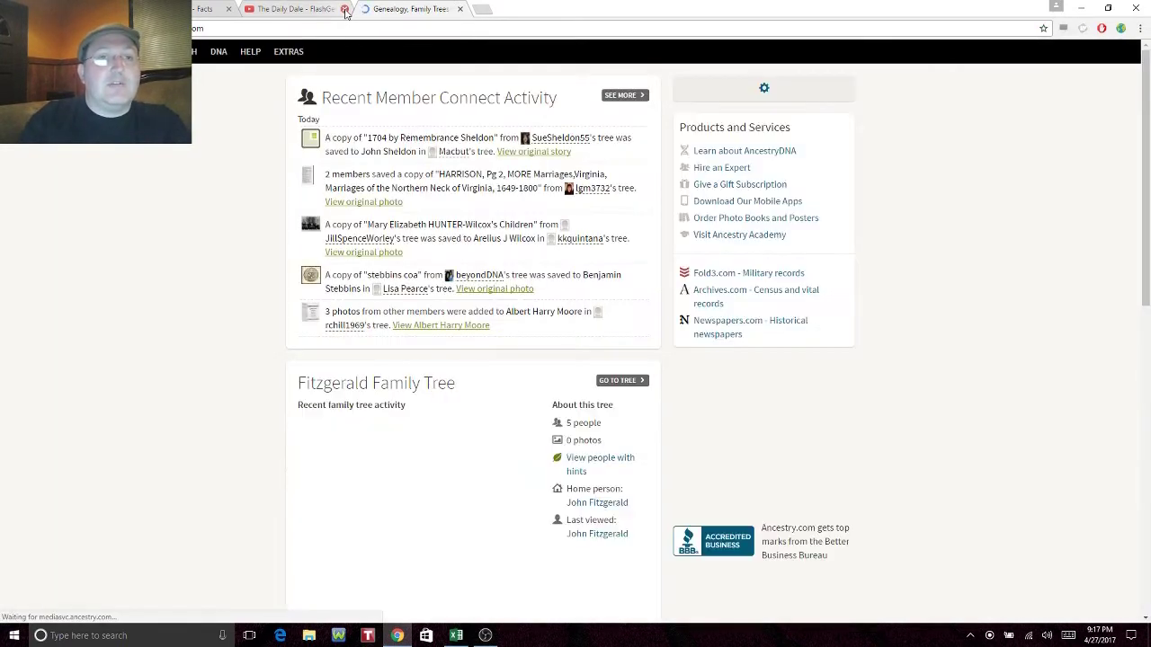
left_click(344, 9)
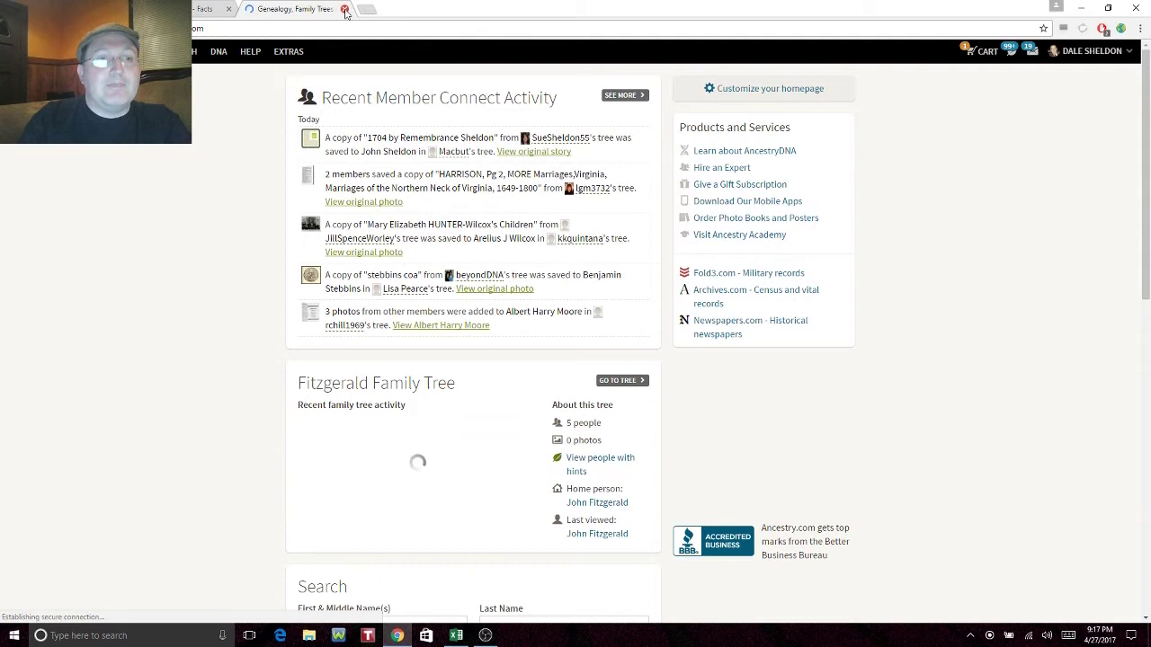
left_click(171, 51)
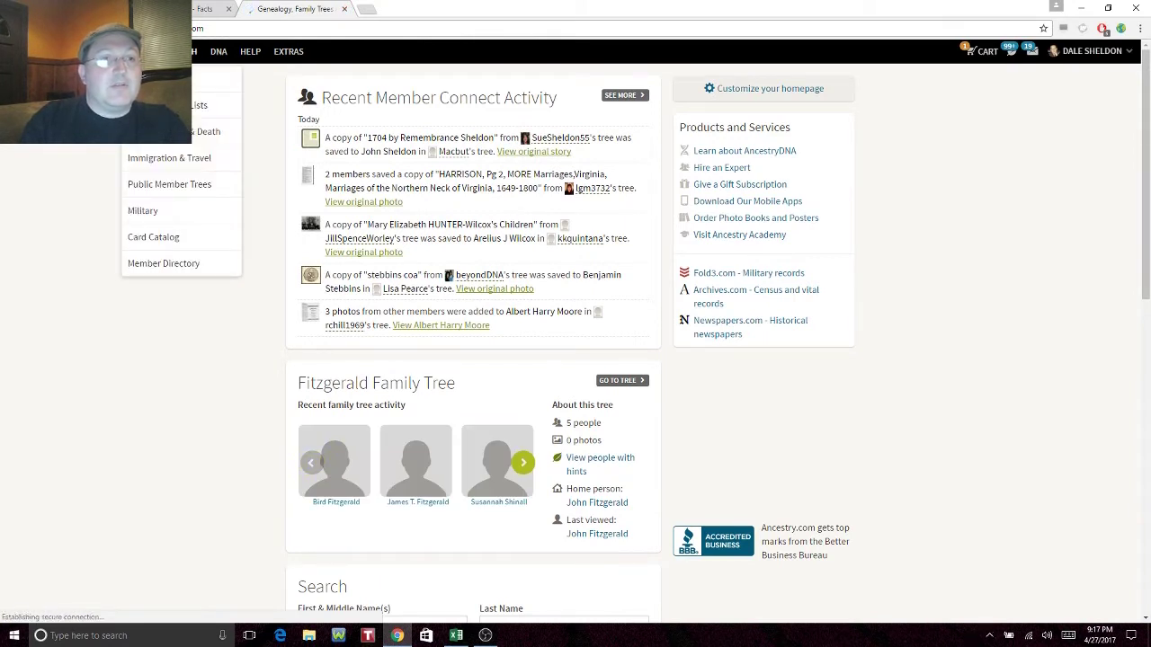
left_click(162, 105)
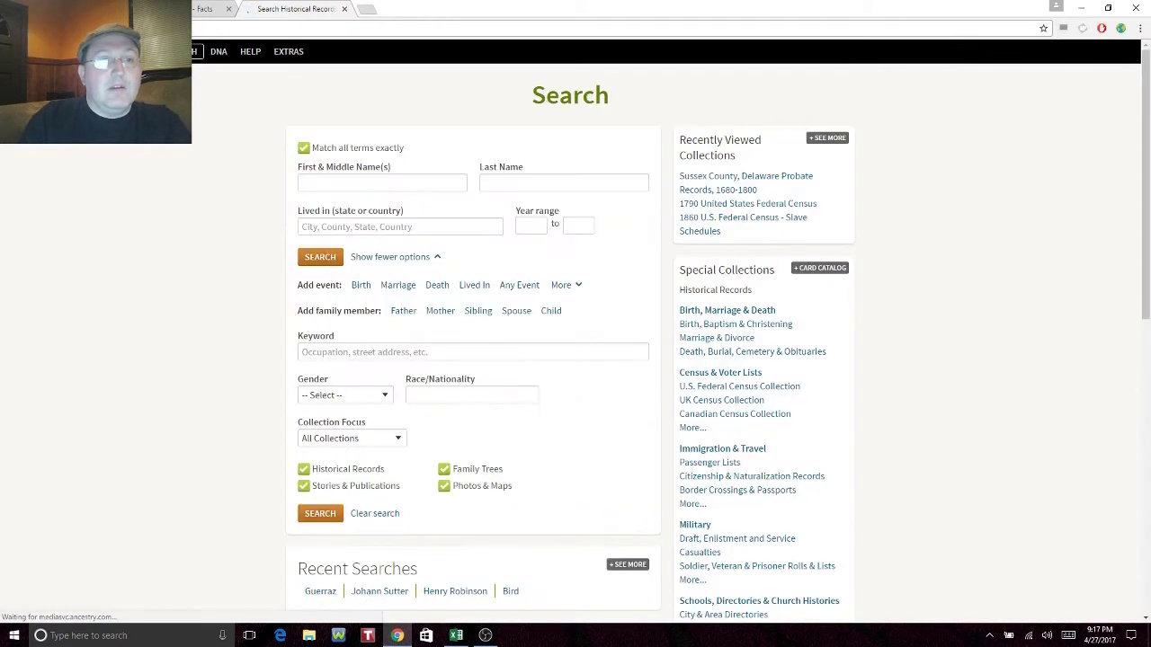
Step: Enter the second son's first name and last name in the historical records search form
left_click(329, 183)
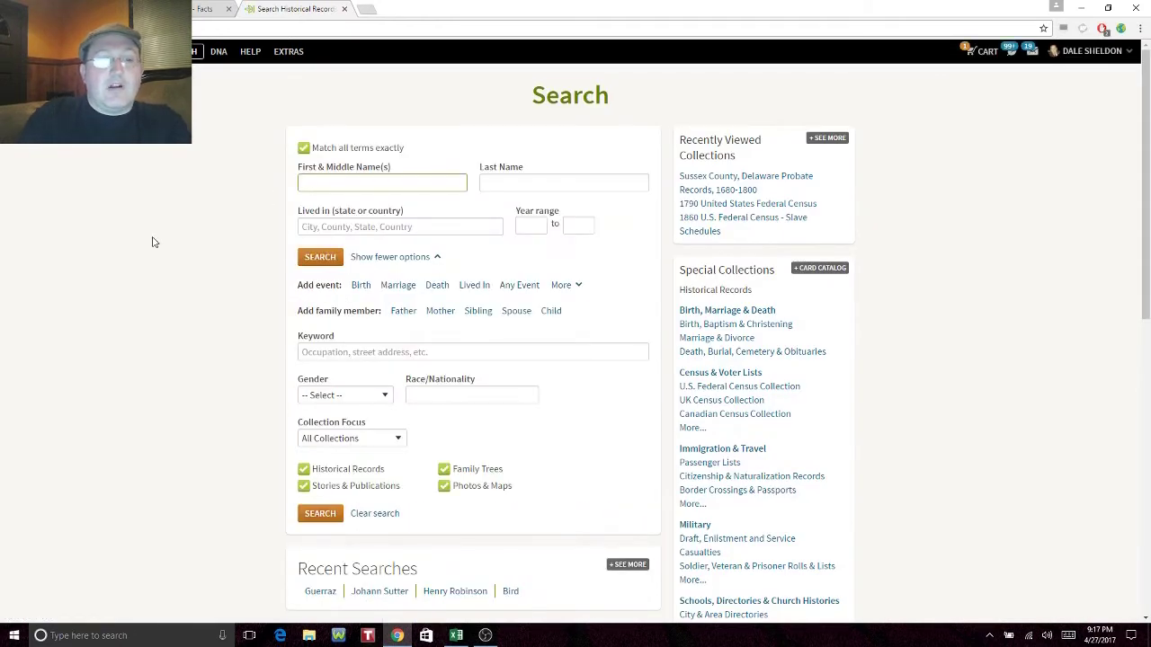
type("Bird")
key("Tab")
type("Ha")
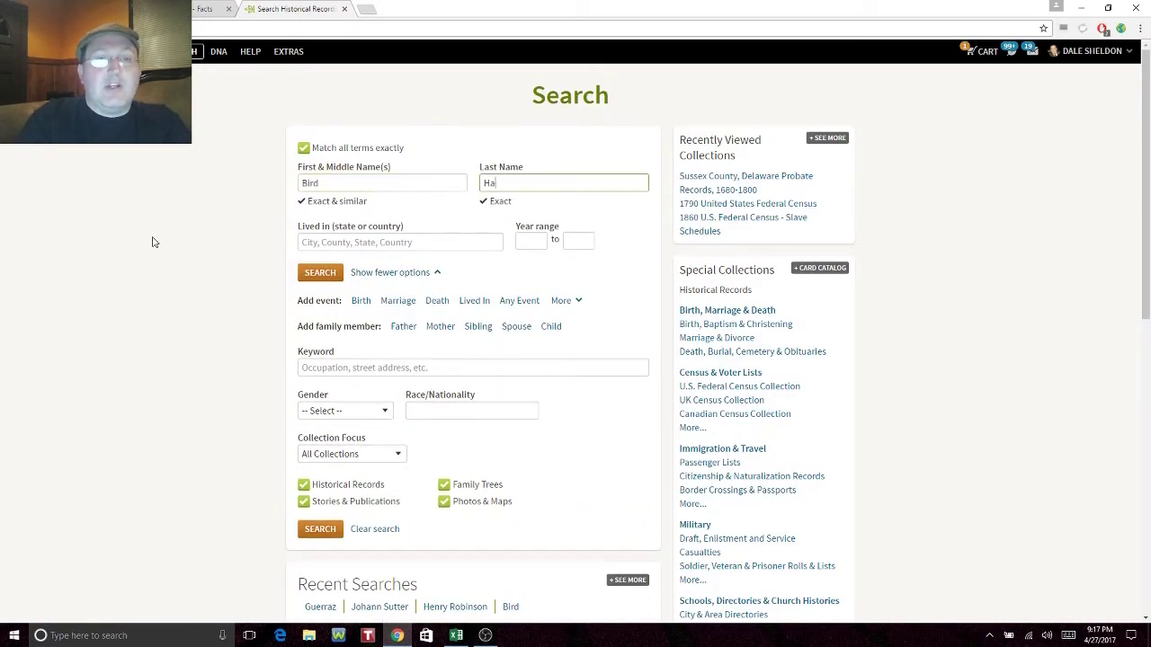
type("stings")
key("BackSpace")
key("BackSpace")
key("BackSpace")
key("BackSpace")
key("BackSpace")
key("BackSpace")
key("BackSpace")
key("BackSpace")
type("Fitzger")
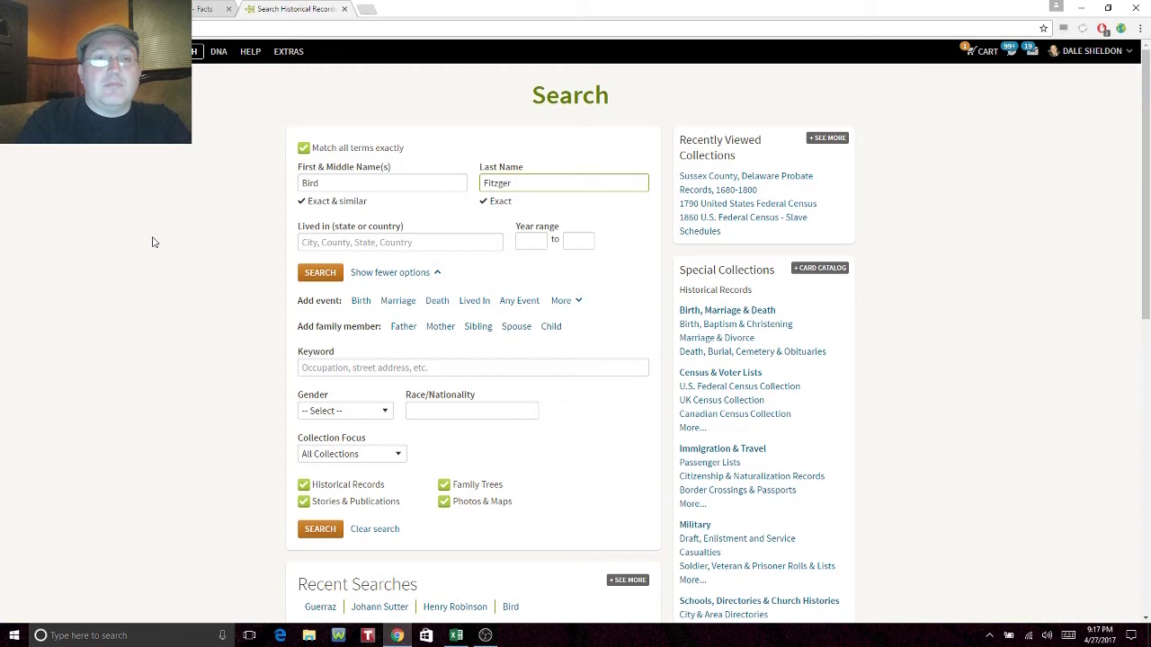
type("ald")
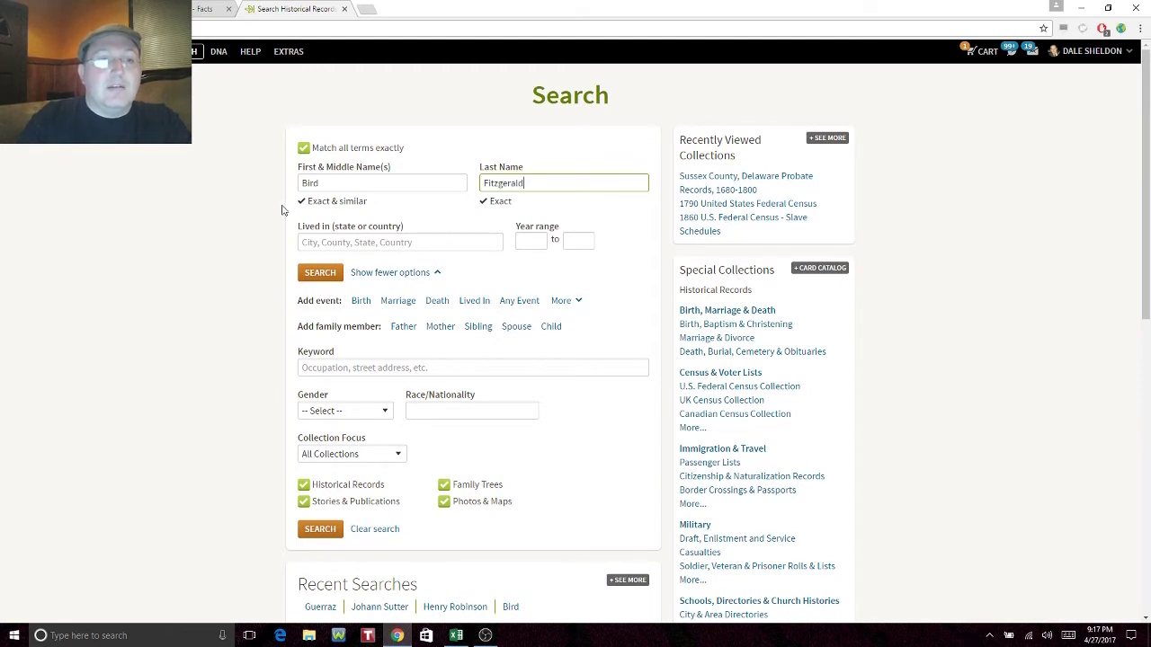
Step: Restrict the first-name match to exact by excluding similar names, and return to the ancestor's profile page
left_click(321, 204)
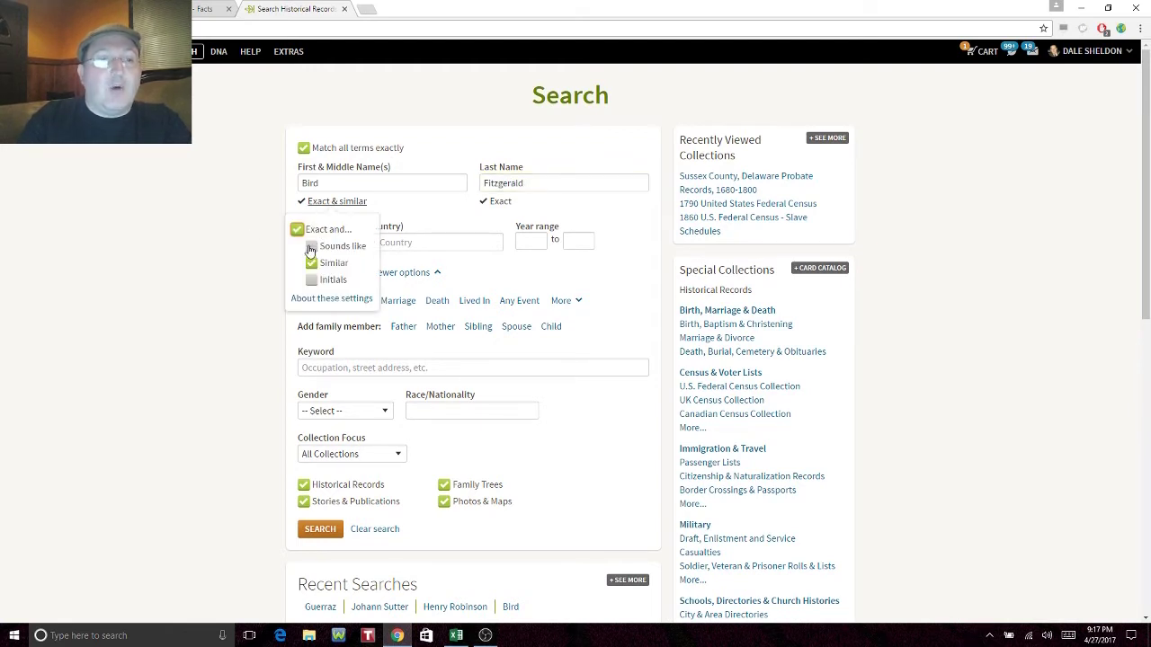
left_click(312, 263)
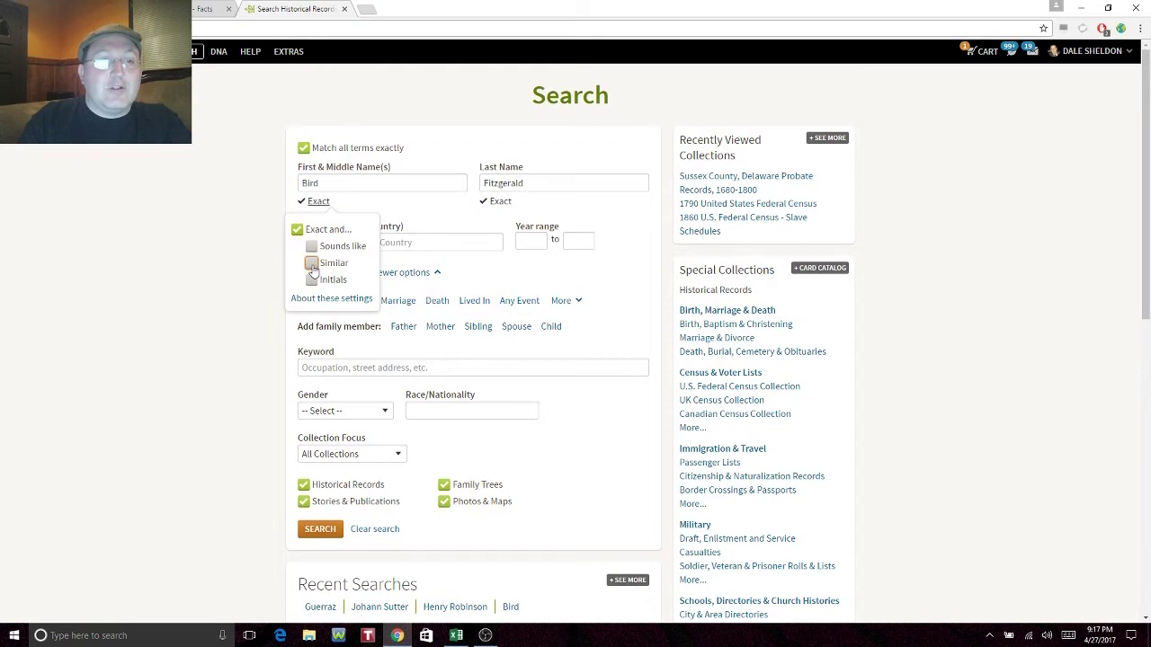
left_click(205, 208)
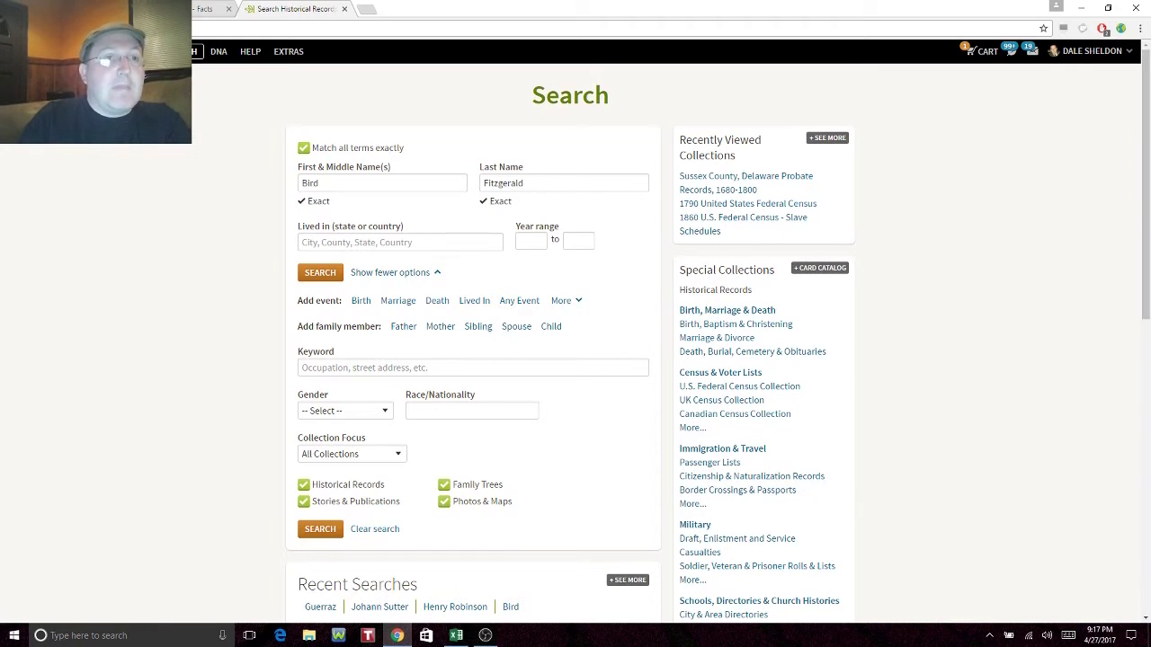
key("ctrl+shift+Tab")
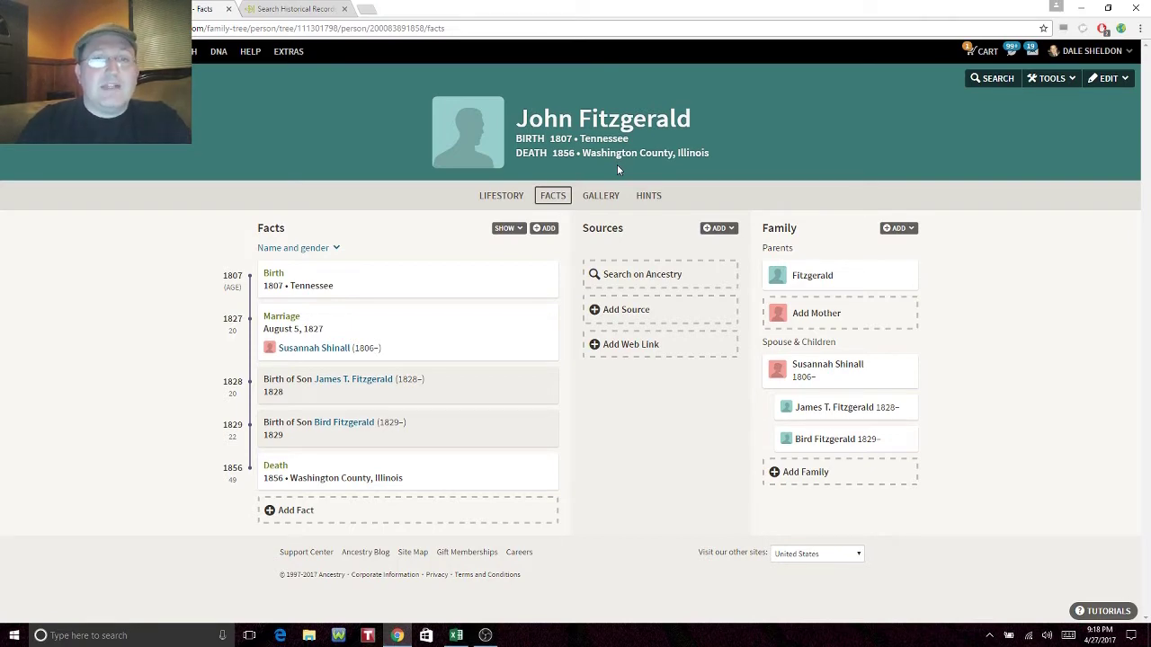
Step: Add Illinois, USA as the lived-in place and run the exact-name search for the second son
left_click(292, 9)
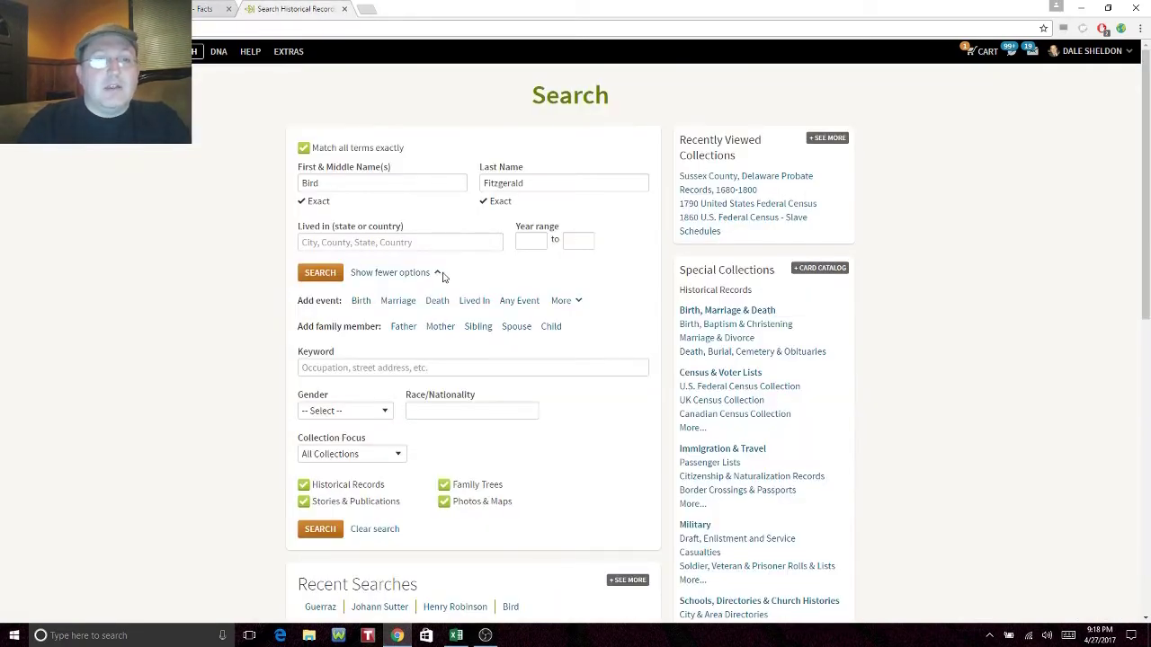
left_click(414, 243)
type("Illinois")
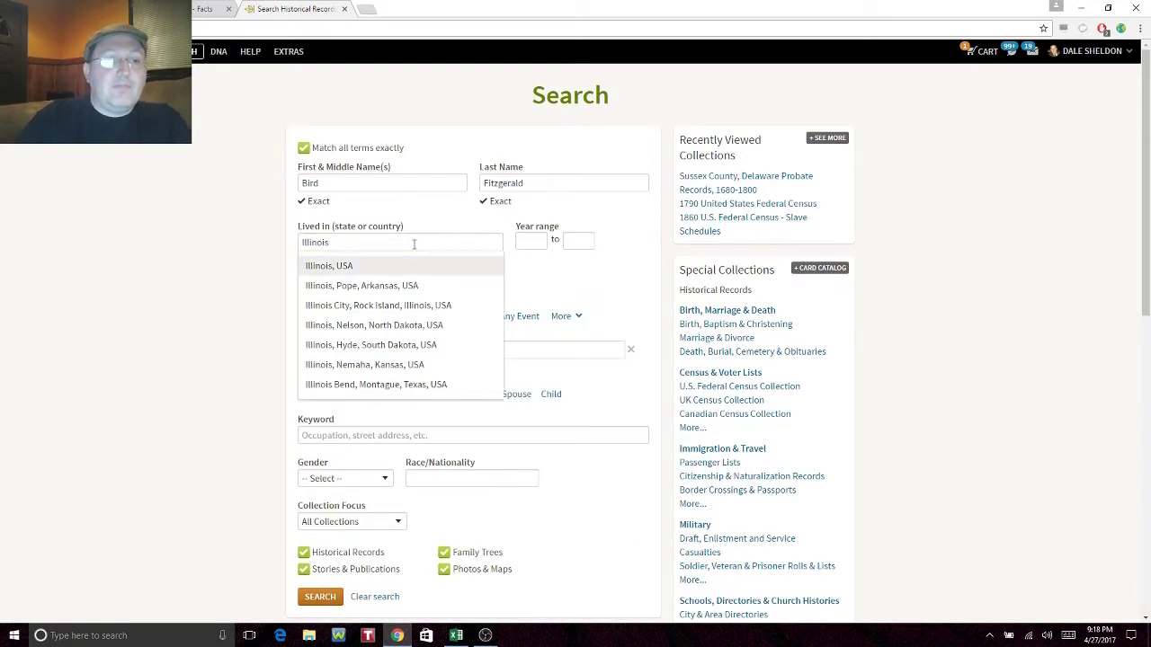
key("Down")
key("Return")
left_click(323, 288)
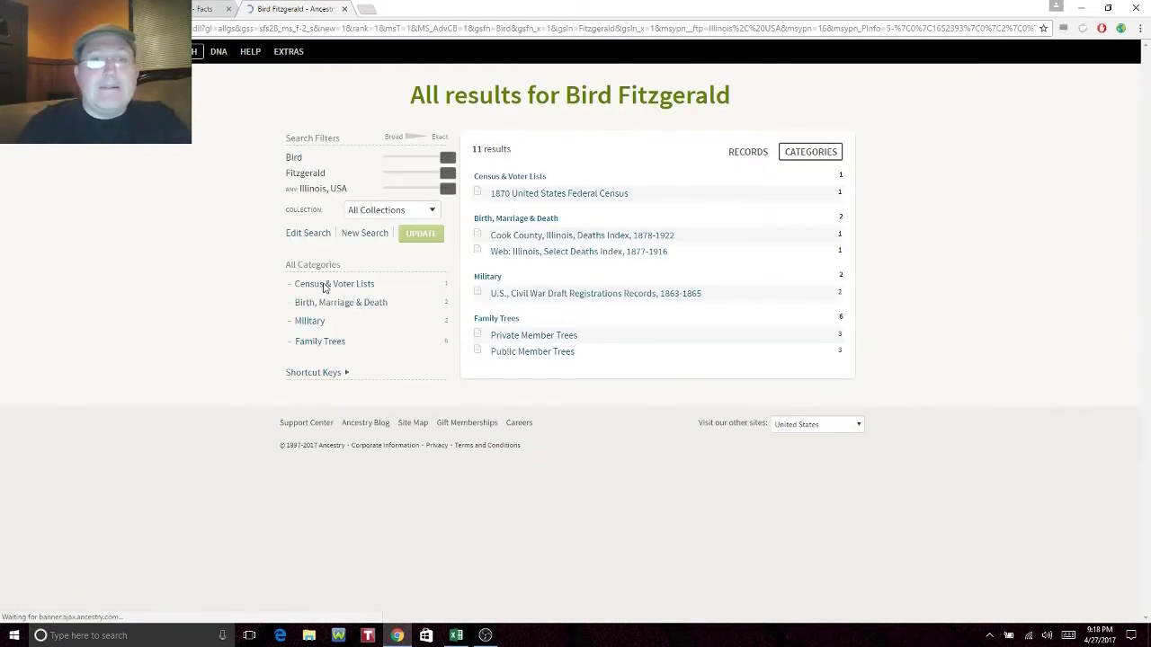
Step: Open the Cook County, Illinois, Deaths Index, 1878-1922 result in a new tab, view its record, and start saving it to someone in the tree
right_click(636, 240)
left_click(663, 248)
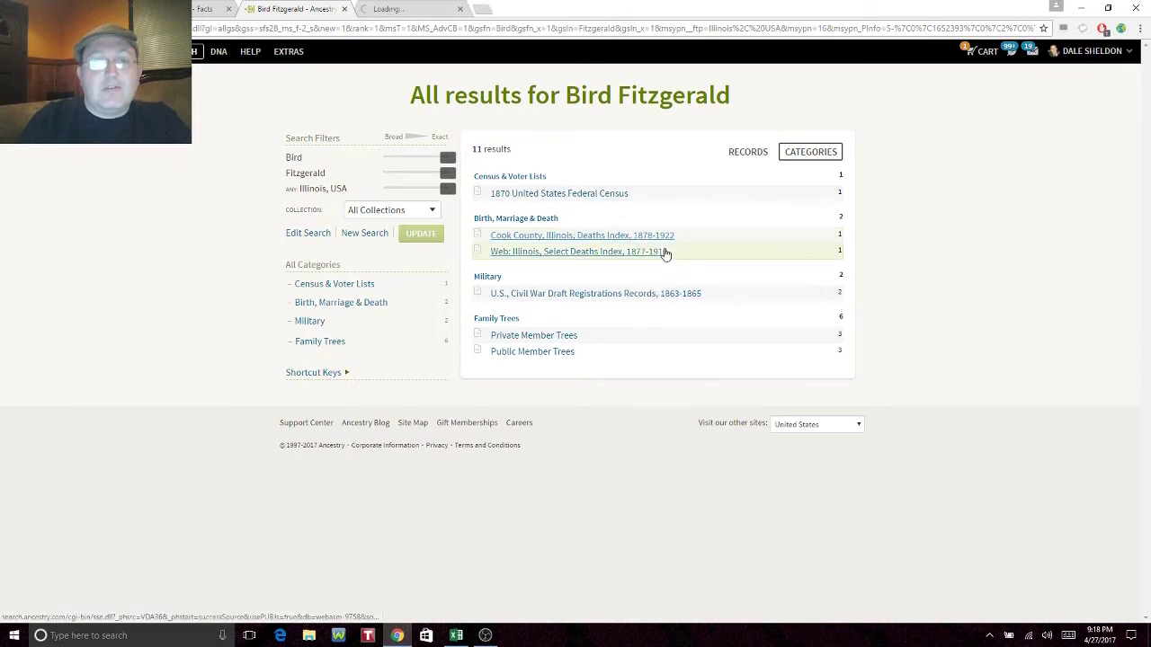
left_click(409, 8)
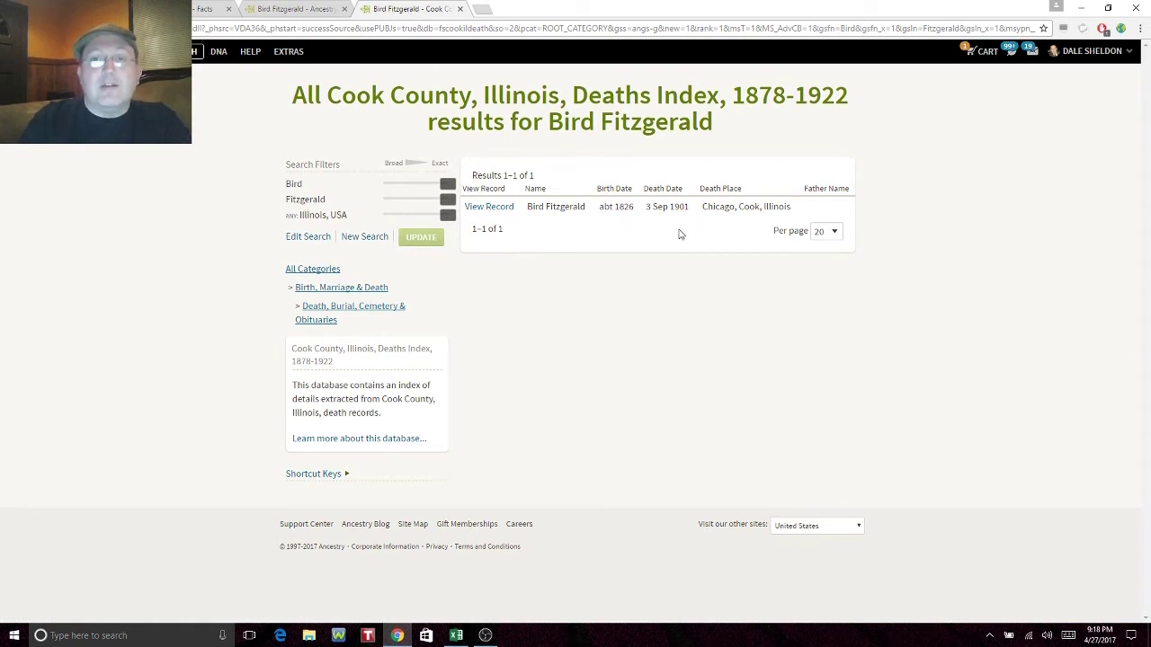
left_click(495, 208)
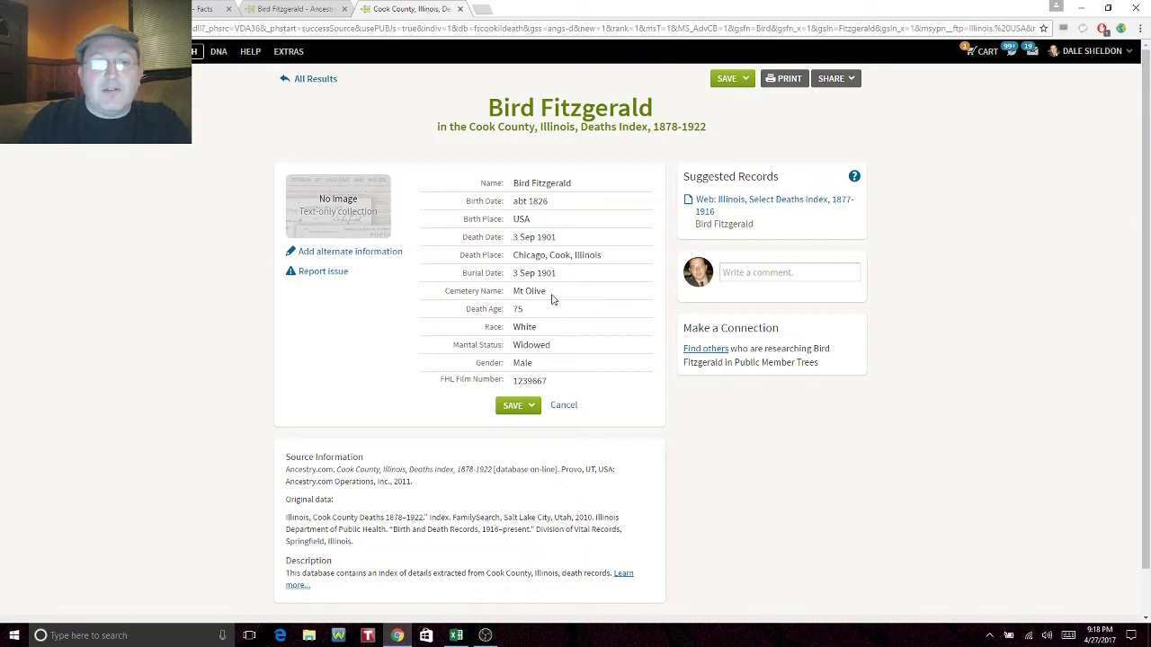
left_click(514, 406)
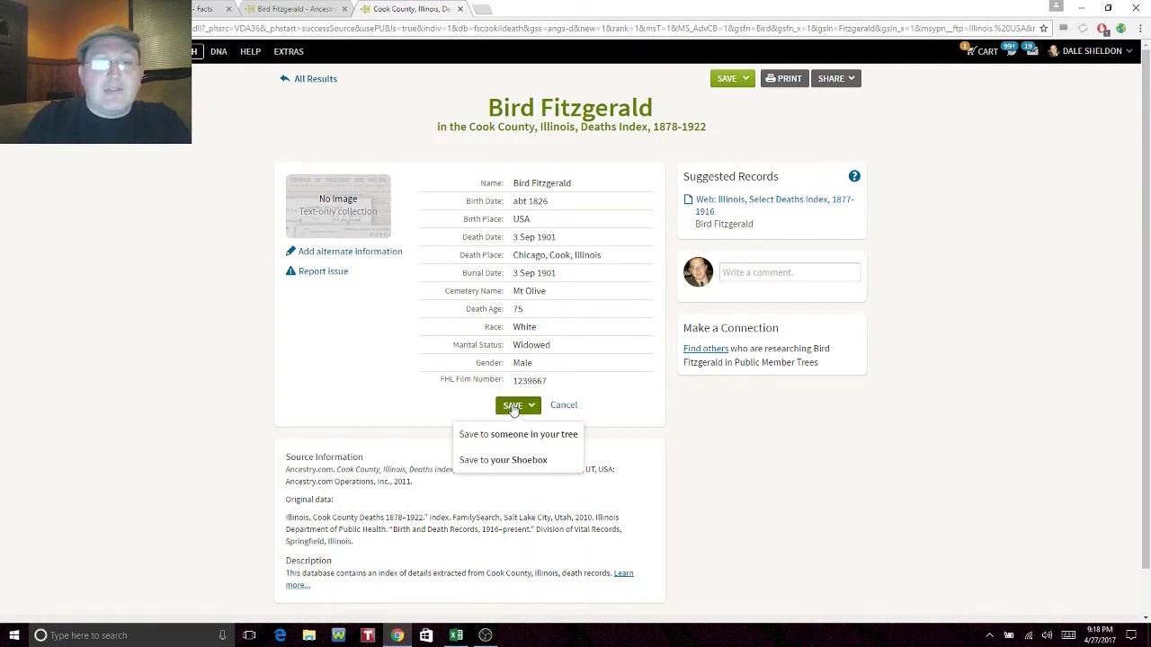
left_click(505, 436)
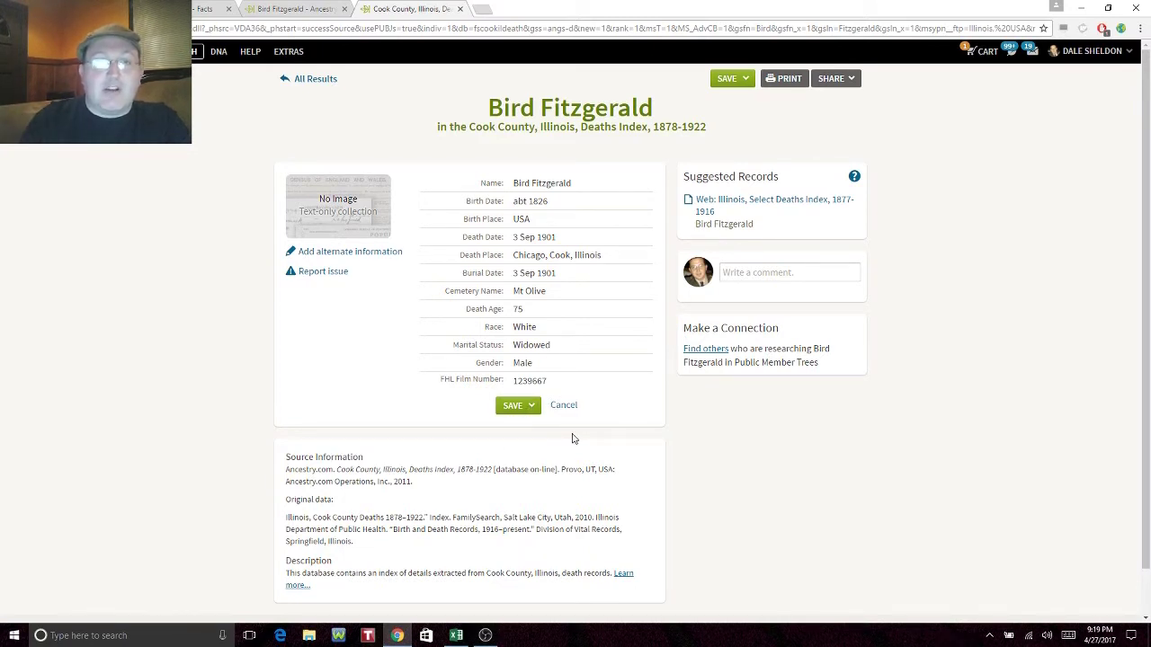
Step: Check the second son's facts and hints on his family tree profile
left_click(283, 10)
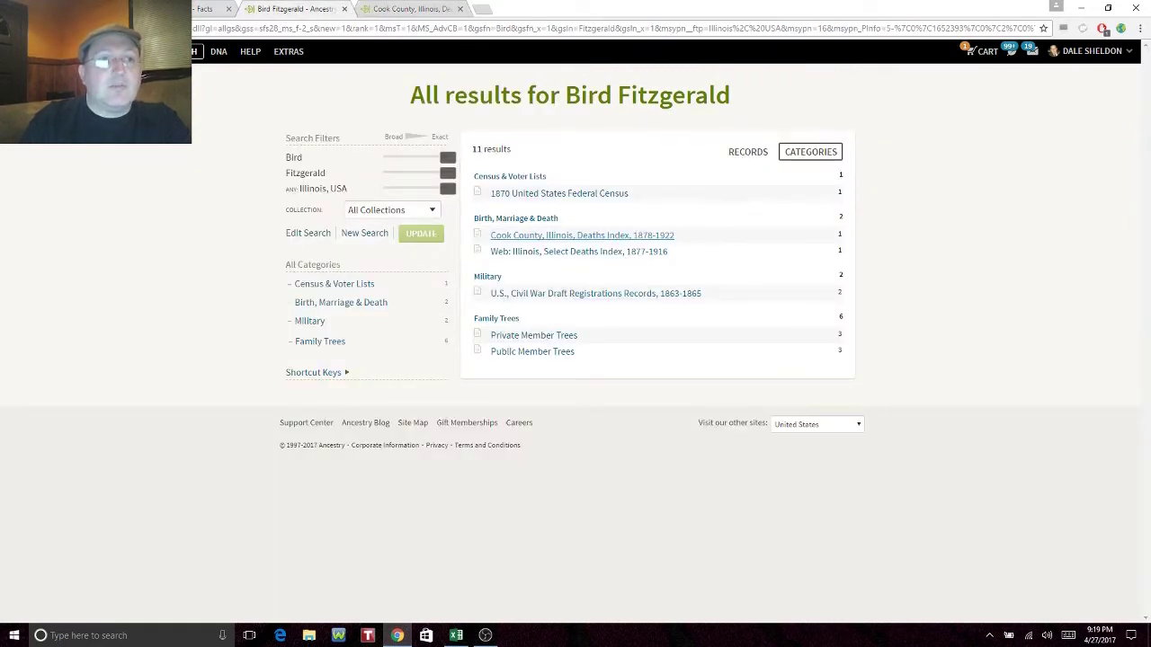
key("ctrl+shift+Tab")
left_click(809, 439)
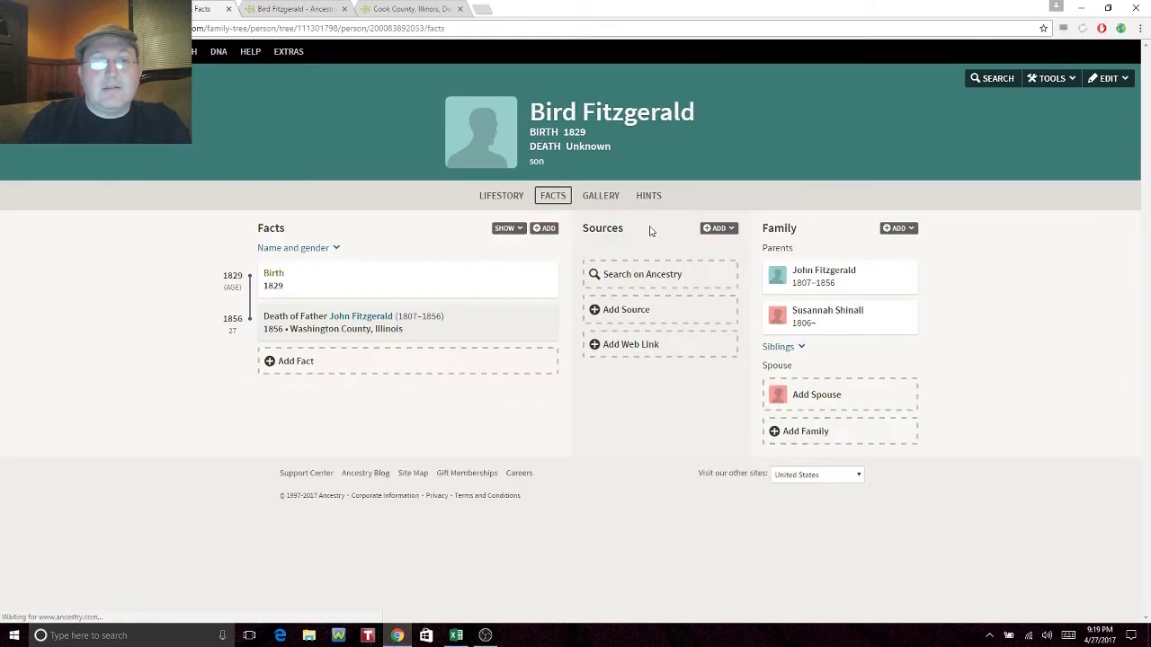
left_click(649, 197)
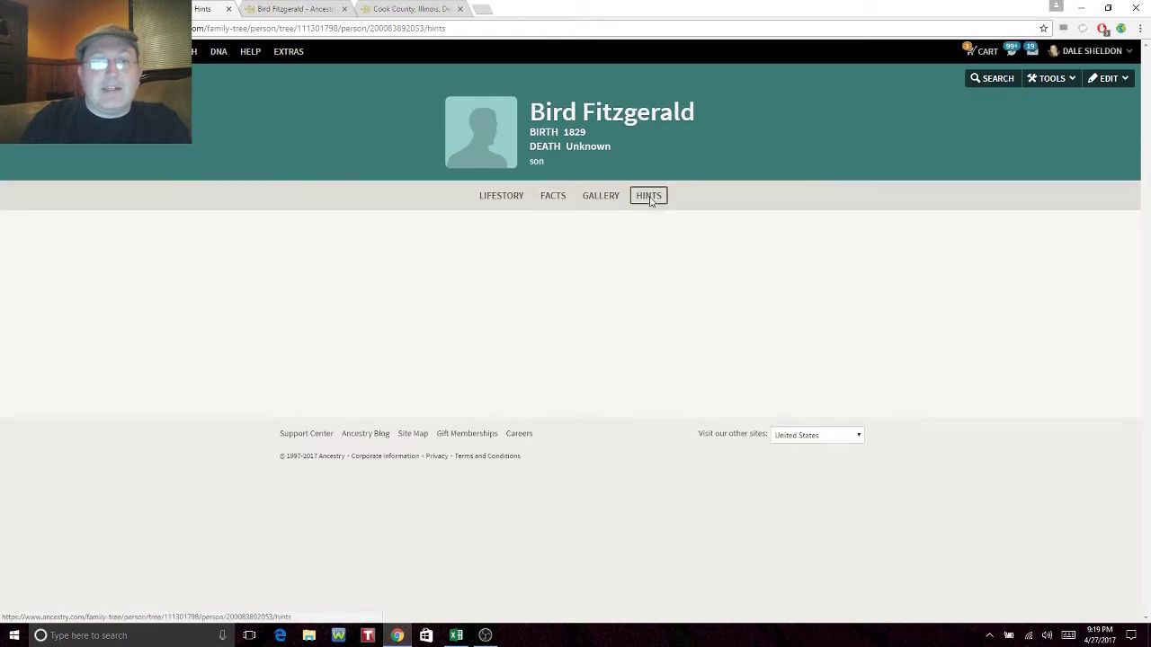
left_click(553, 197)
Step: Attach the Cook County death record to the second son in the family tree
left_click(404, 8)
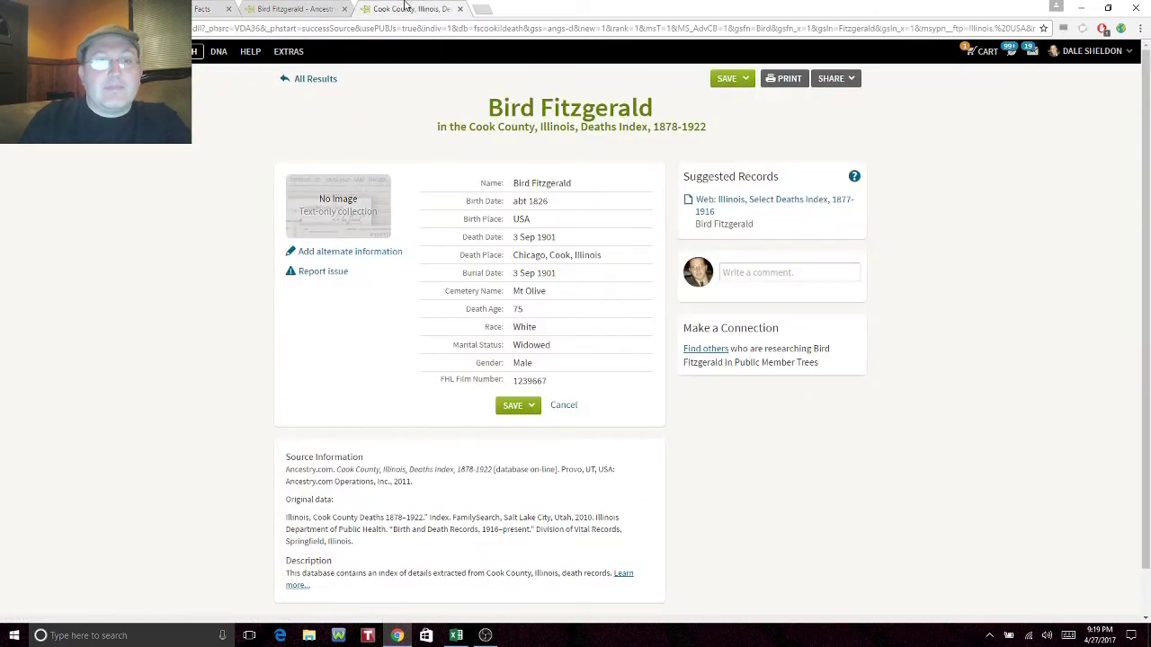
left_click(516, 406)
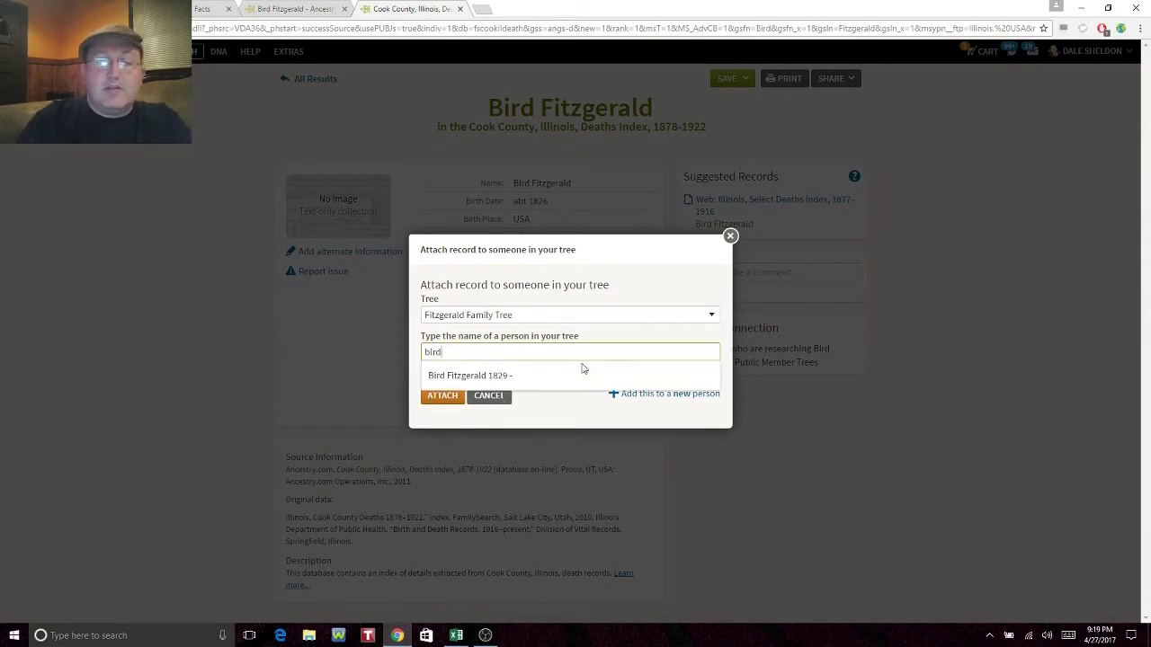
left_click(582, 371)
left_click(441, 395)
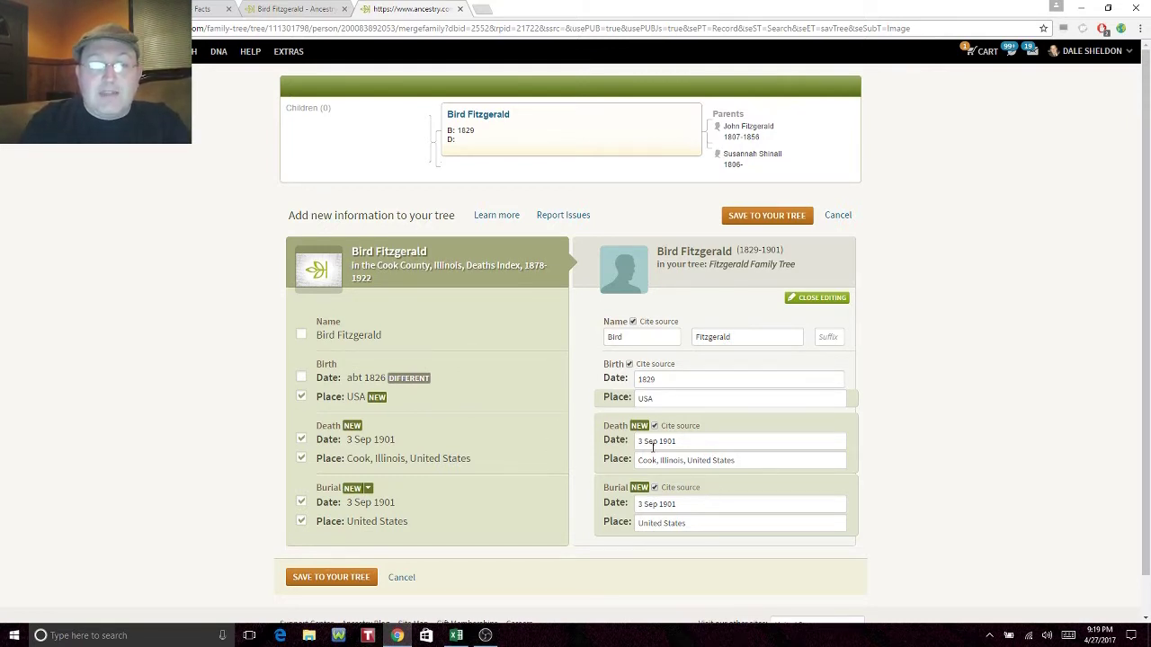
Step: Set the son's death date to September 3, 1901 and death place to Chicago, Cook, Illinois
left_click_drag(656, 445, 626, 440)
key("BackSpace")
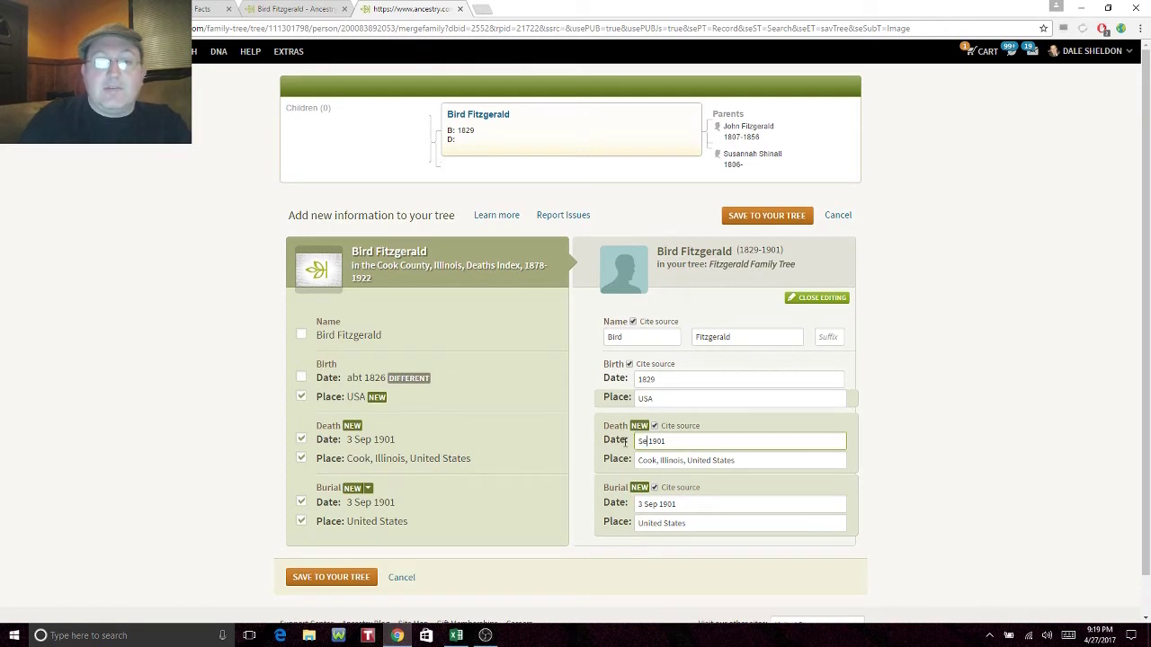
type("September 3,")
key("Tab")
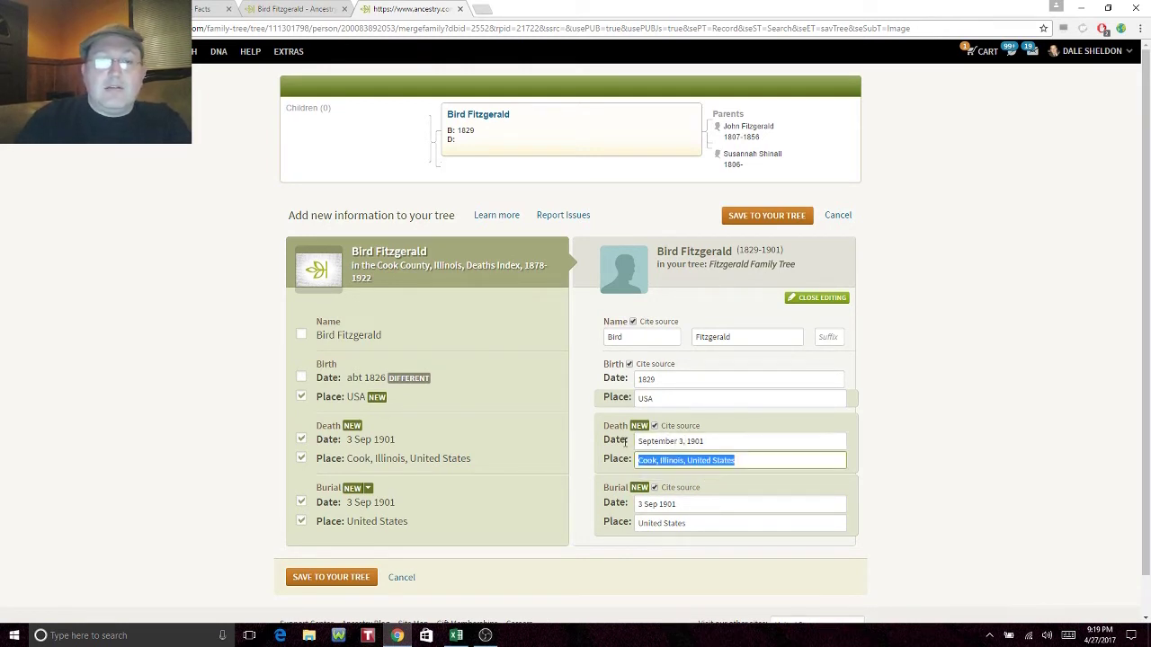
type("Chicago, Cook, Illinois")
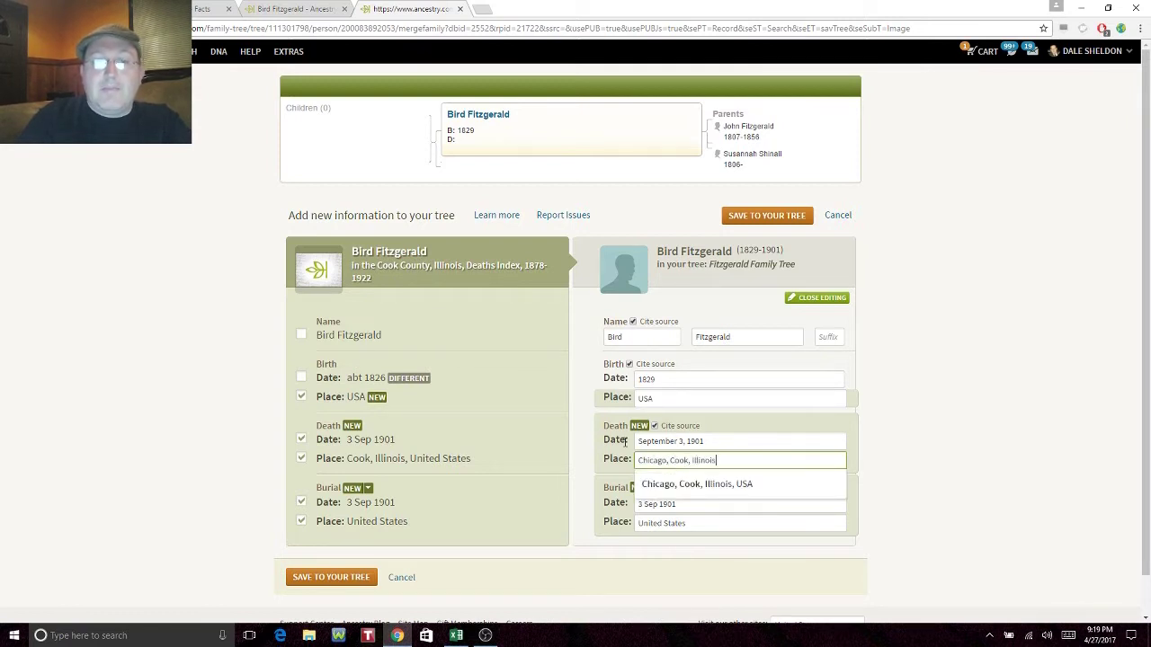
left_click(624, 441)
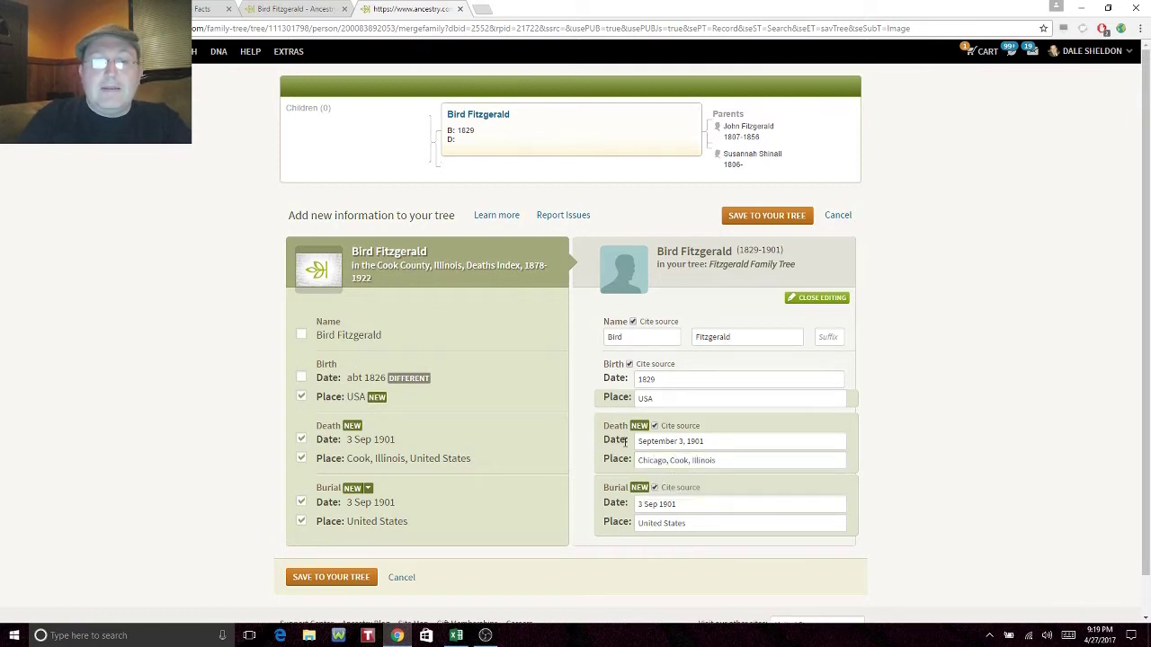
Step: Reopen the son's Cook County death record from the search results in a separate tab to check its burial details
left_click(309, 7)
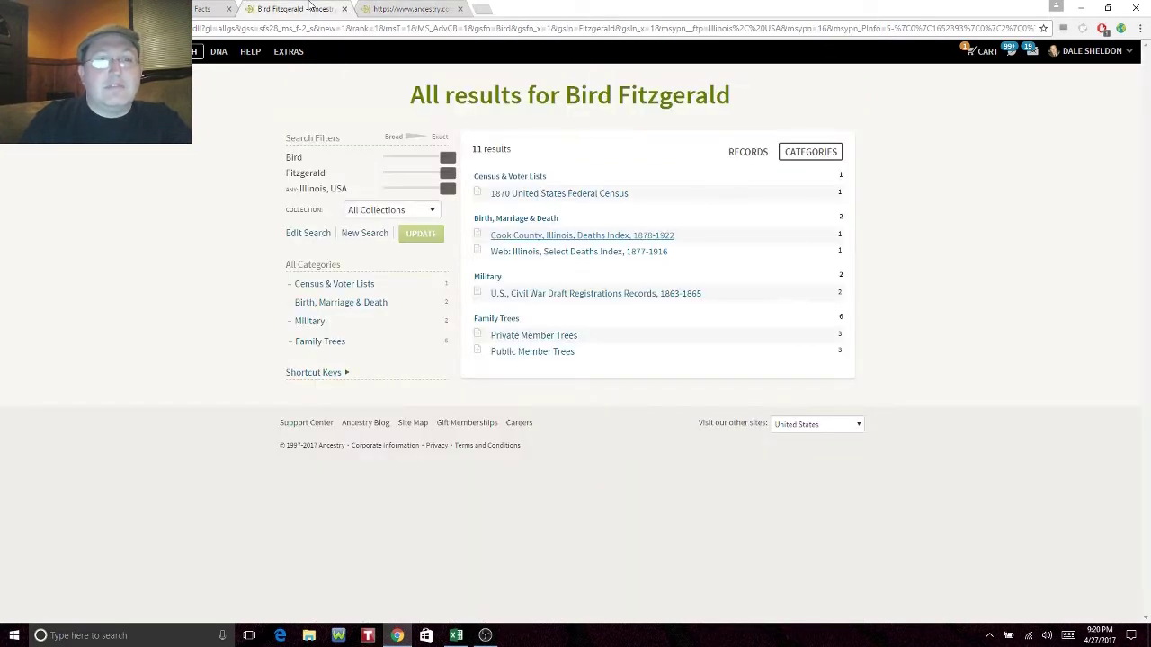
right_click(554, 238)
left_click(597, 247)
left_click(426, 8)
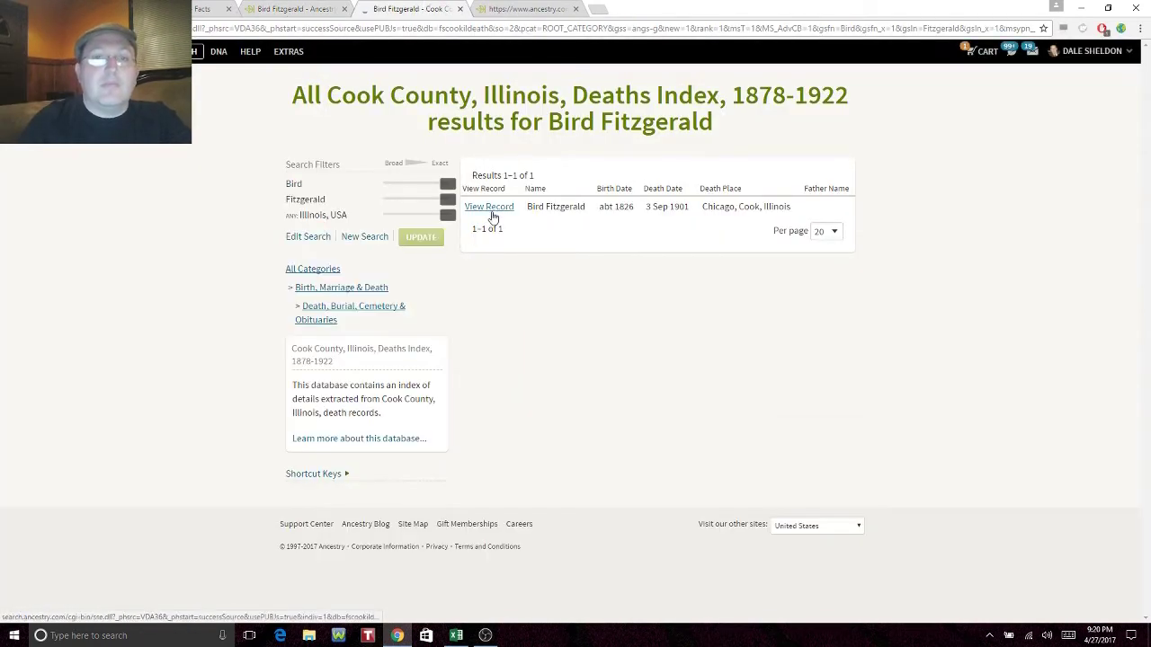
left_click(493, 216)
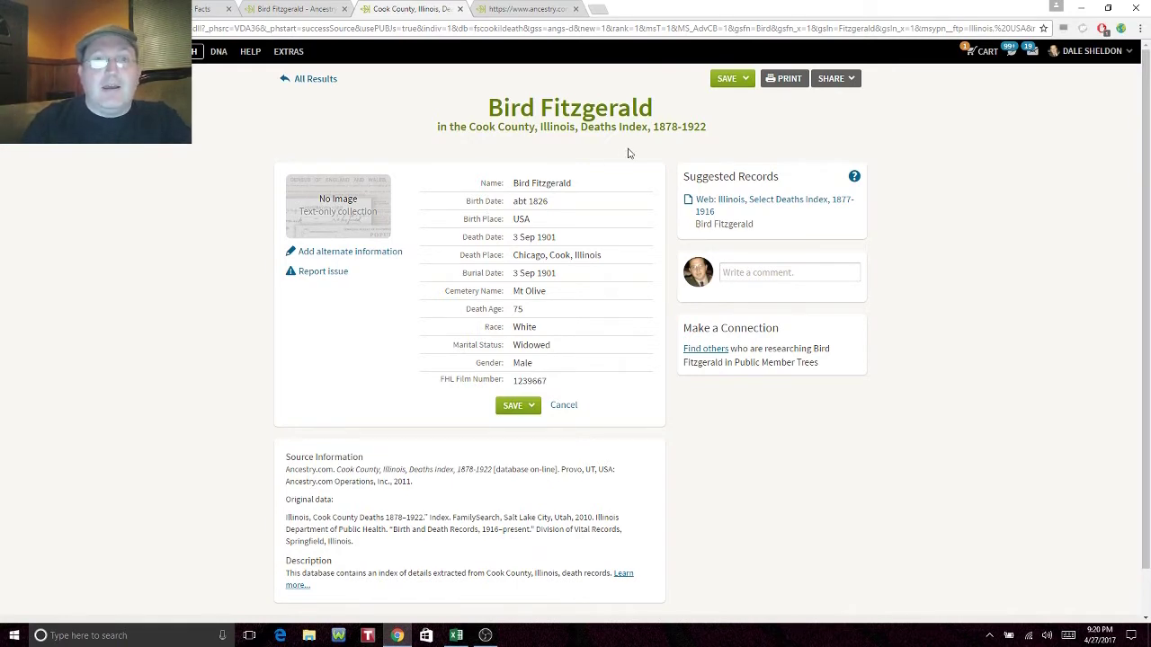
Step: Set the son's burial date to September 3, 1901 and burial place to Chicago, Cook, Illinois on the record merge page
left_click(514, 11)
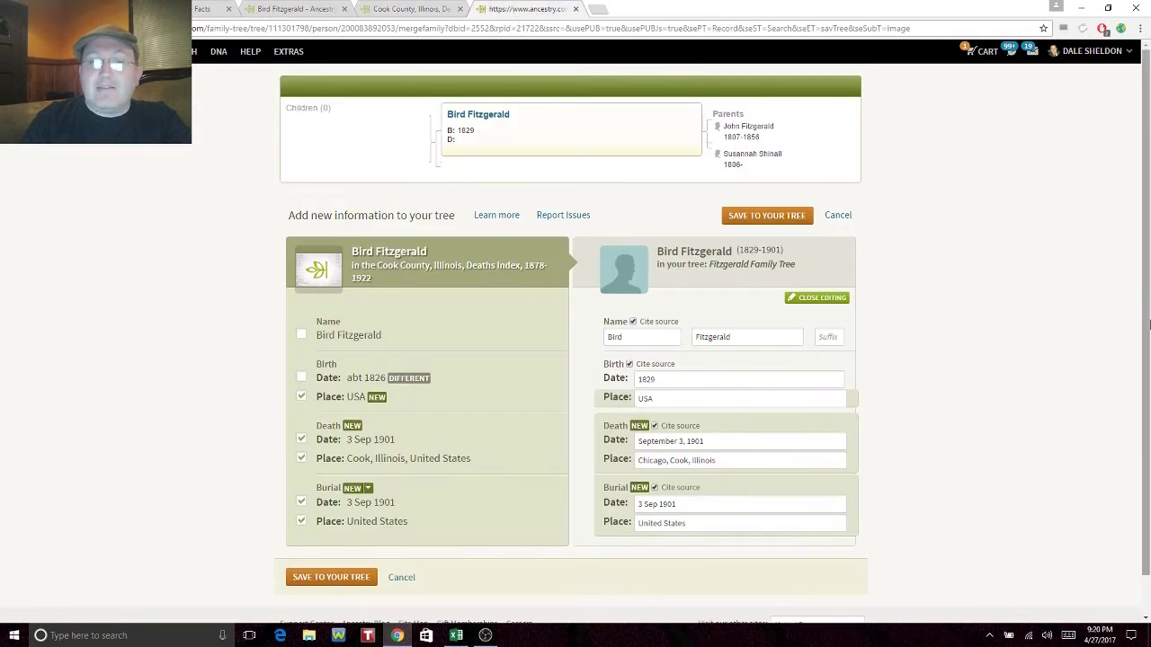
scroll(1147, 306, "down", 1)
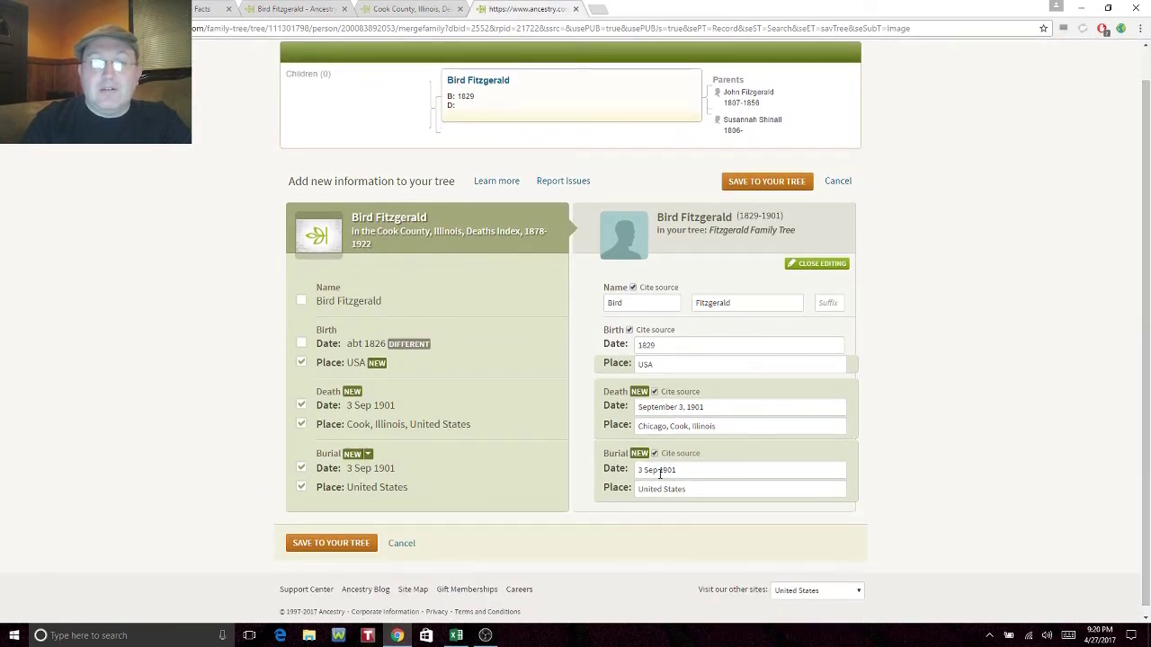
left_click_drag(659, 472, 633, 474)
type("Sept")
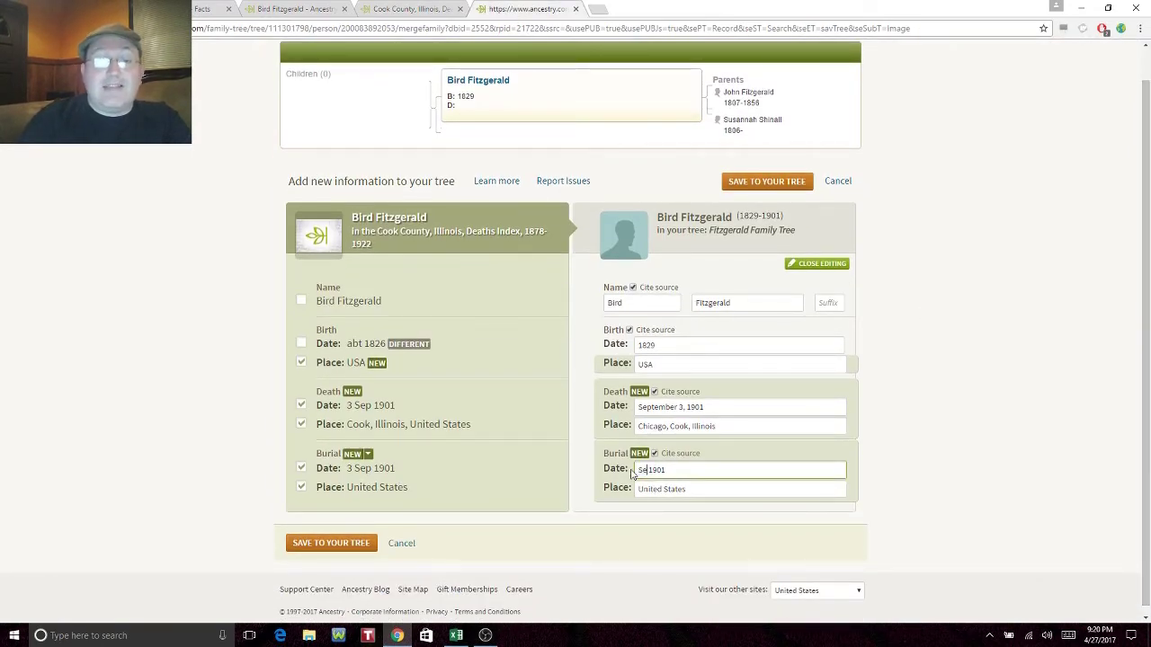
type("ember ")
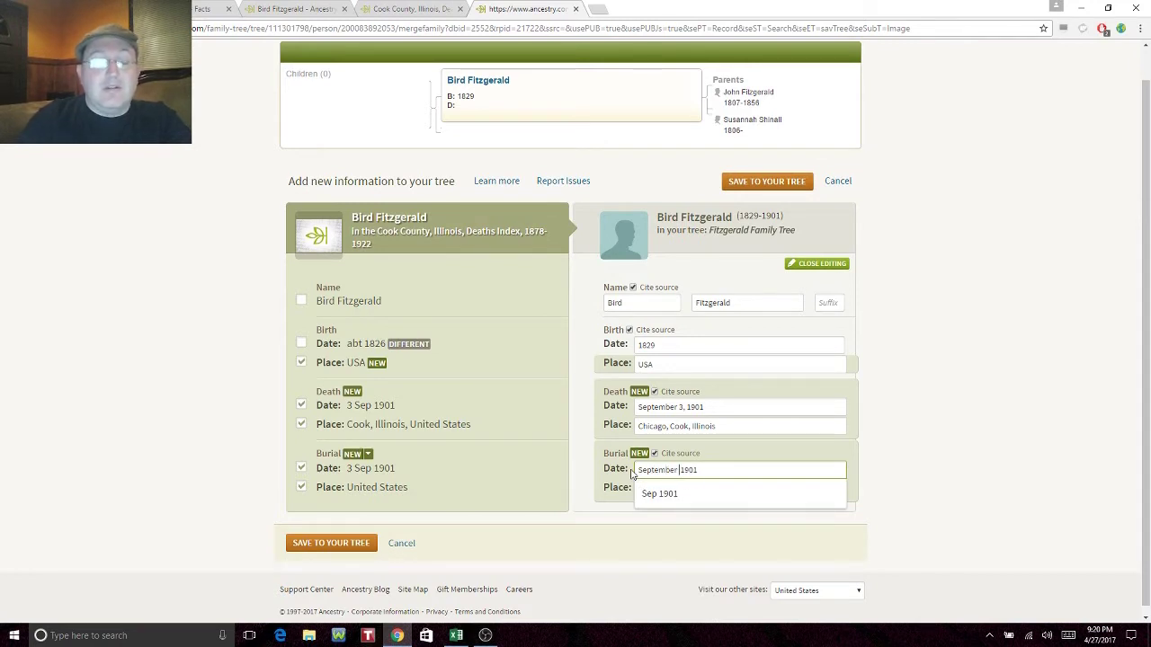
type("3,")
left_click(710, 493)
left_click_drag(681, 488, 570, 491)
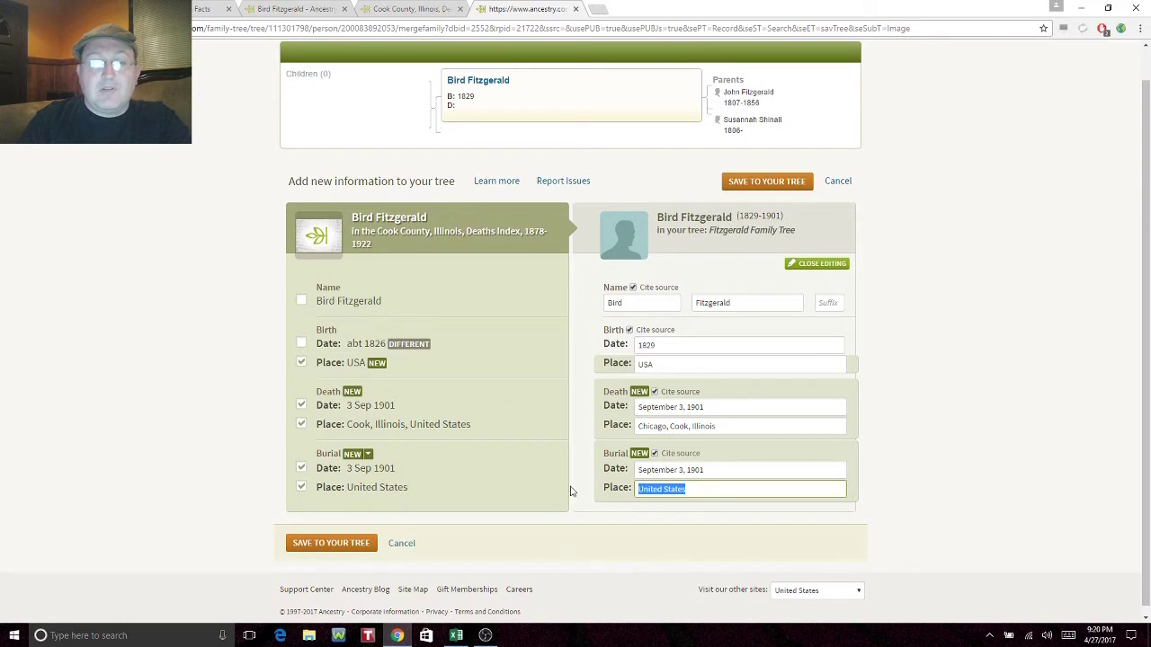
type("Chicago, C")
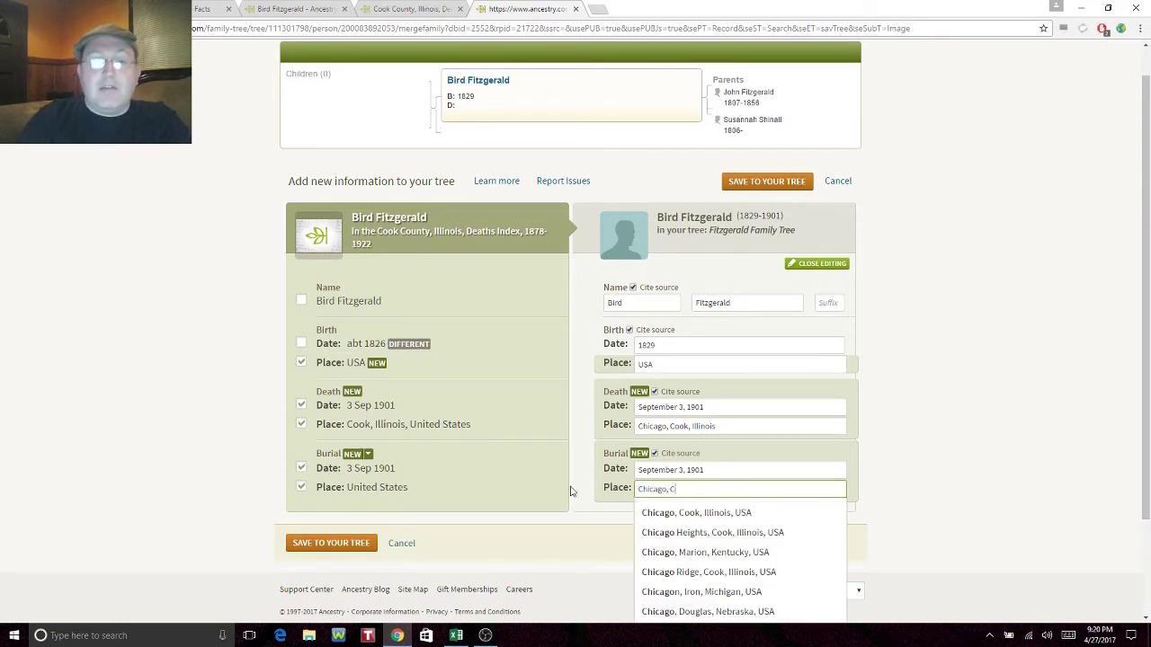
type("ook, Illinois")
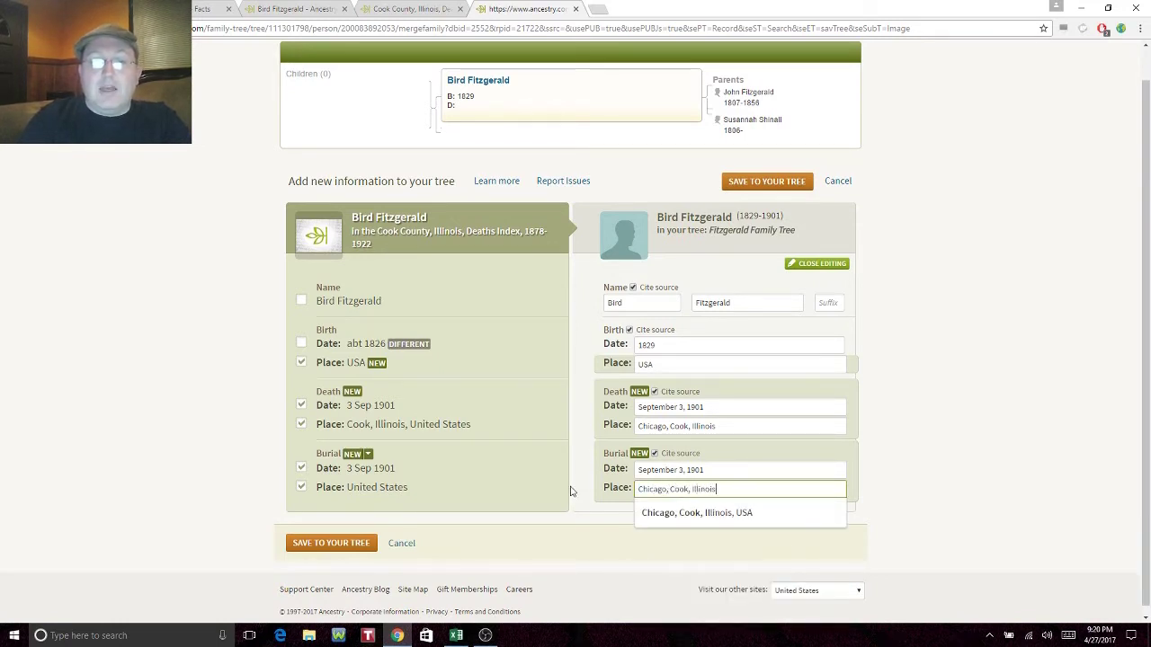
left_click(939, 430)
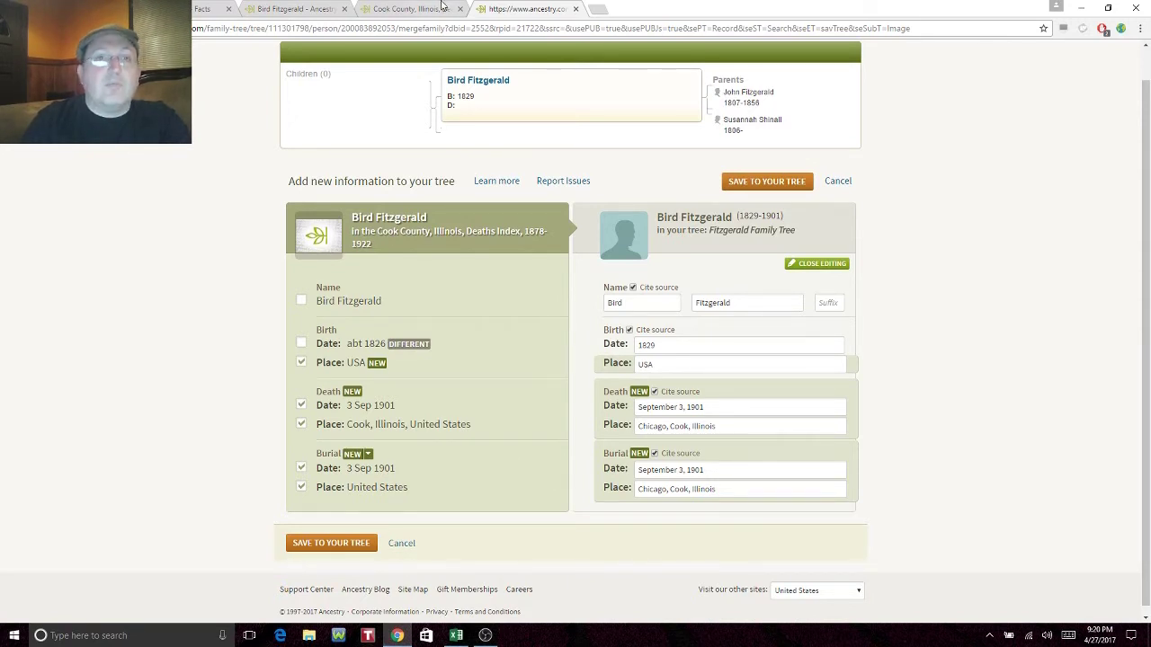
Step: Prefix the burial place with "Mt. Olive Cemetery," and save the record's information to the tree
left_click(640, 489)
type("Mt. Olive Ceme")
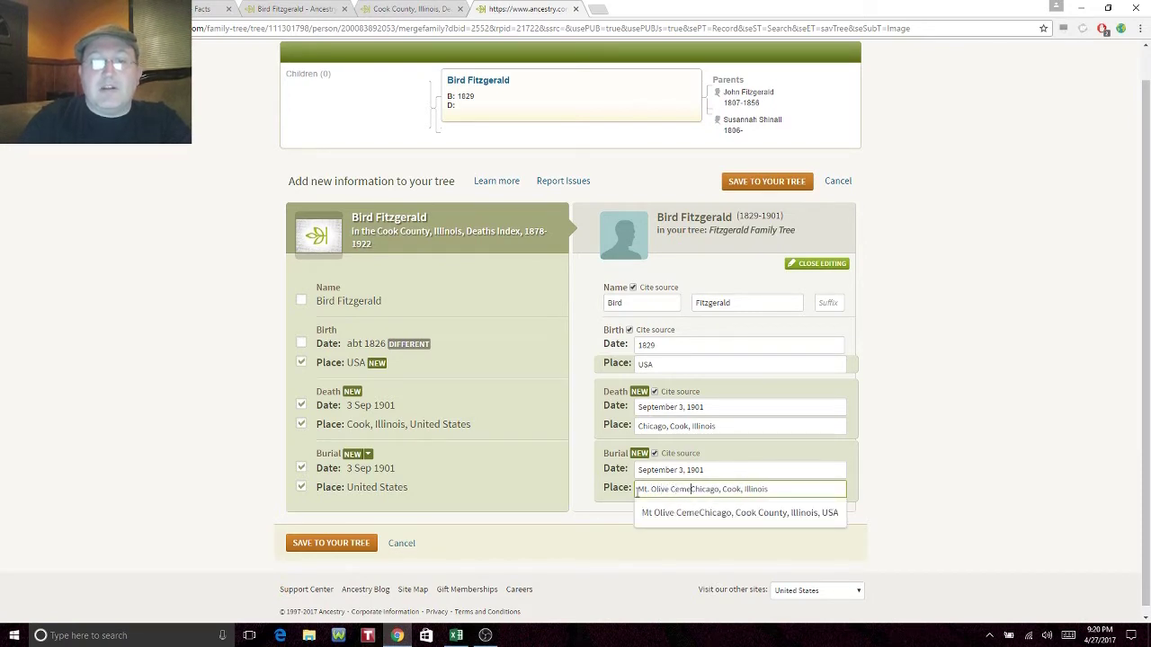
type("tery,")
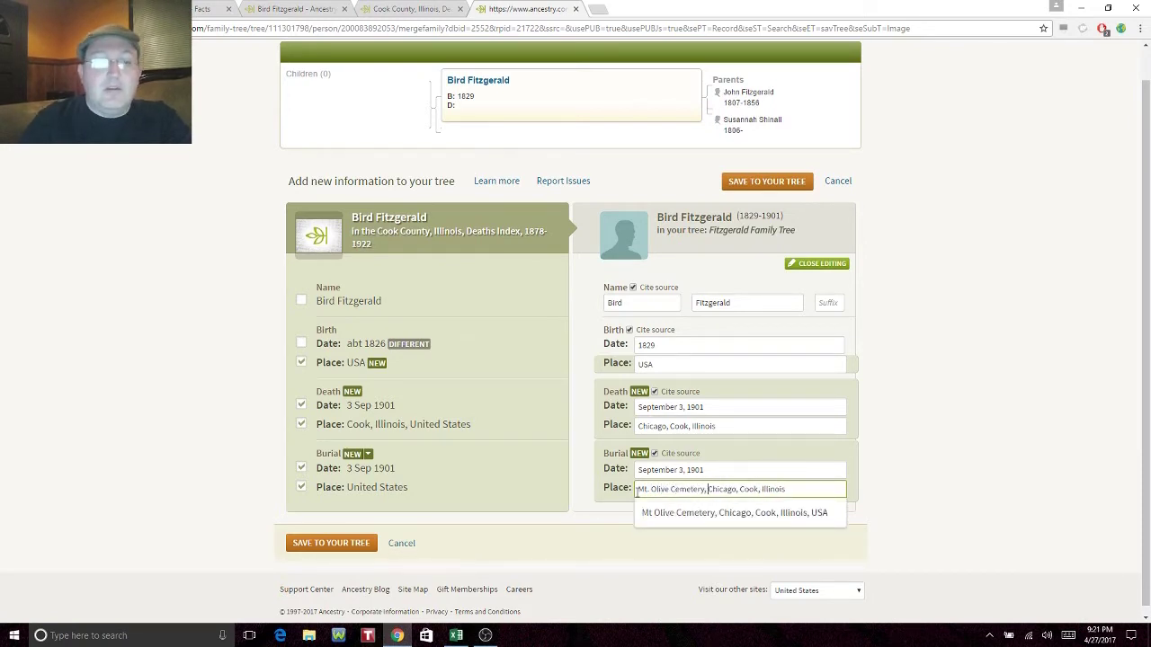
left_click(368, 543)
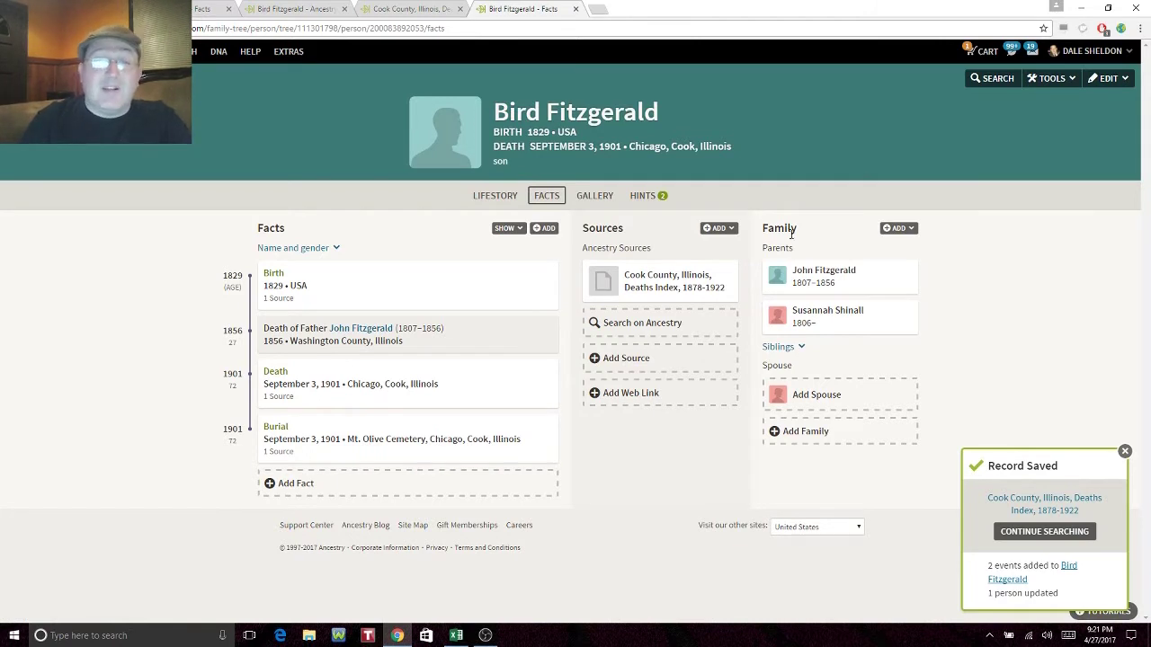
Step: Open the son's hints and review the Web: Illinois, Select Deaths Index, 1877-1916 record, also opening it in a new tab
left_click(639, 196)
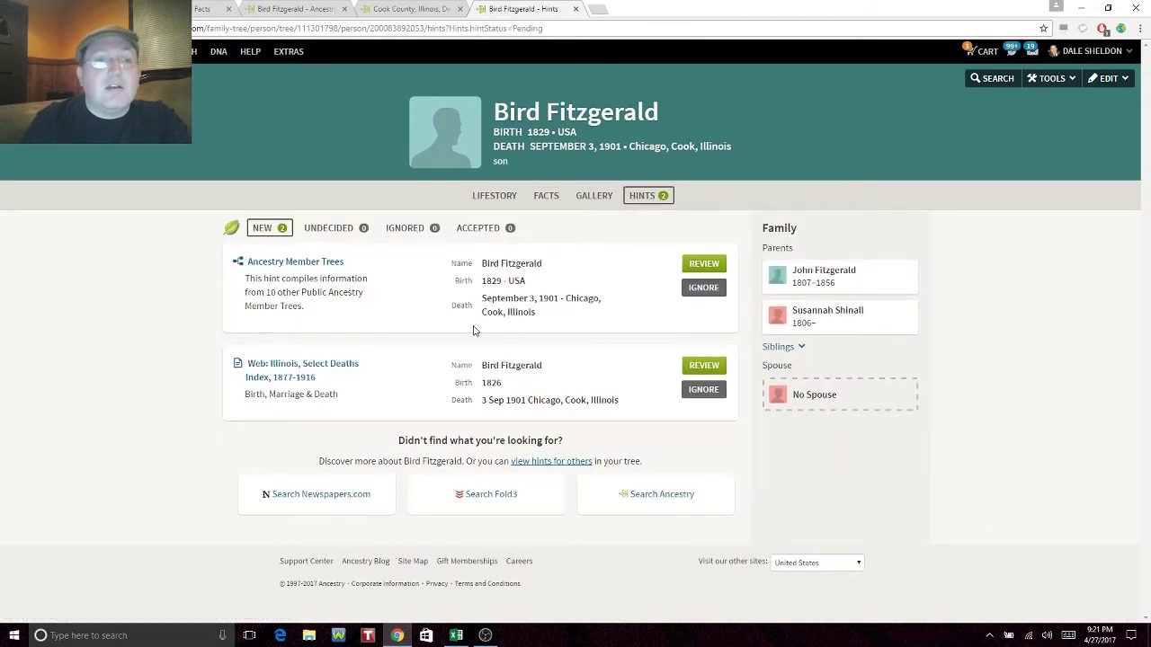
right_click(348, 364)
left_click(379, 372)
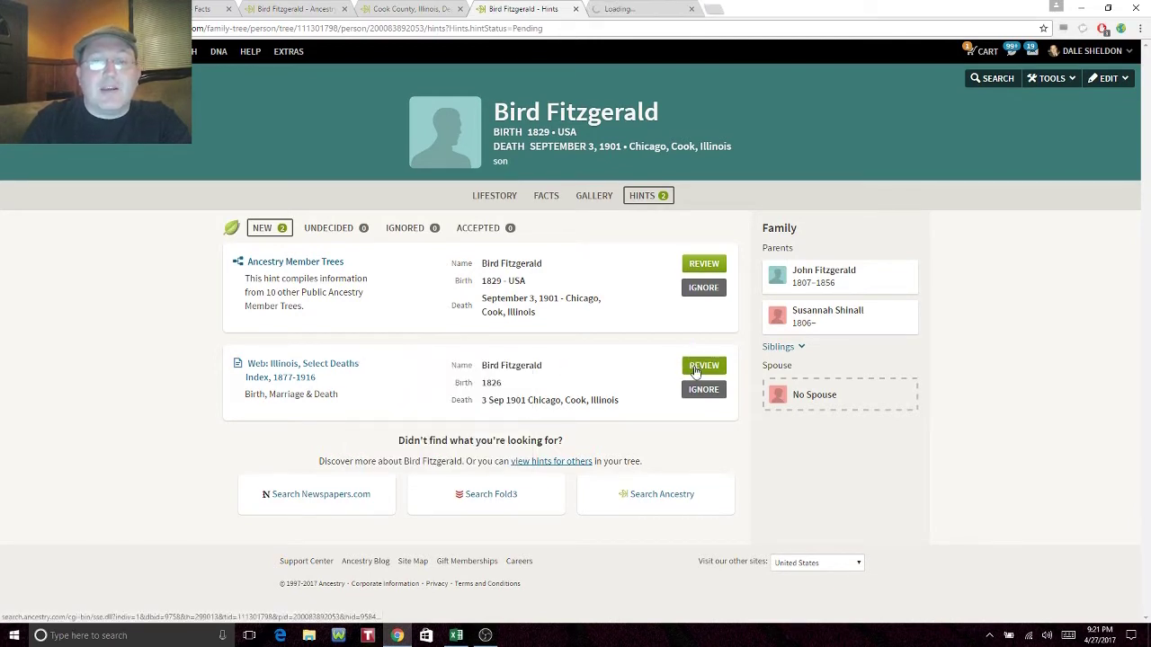
left_click(697, 366)
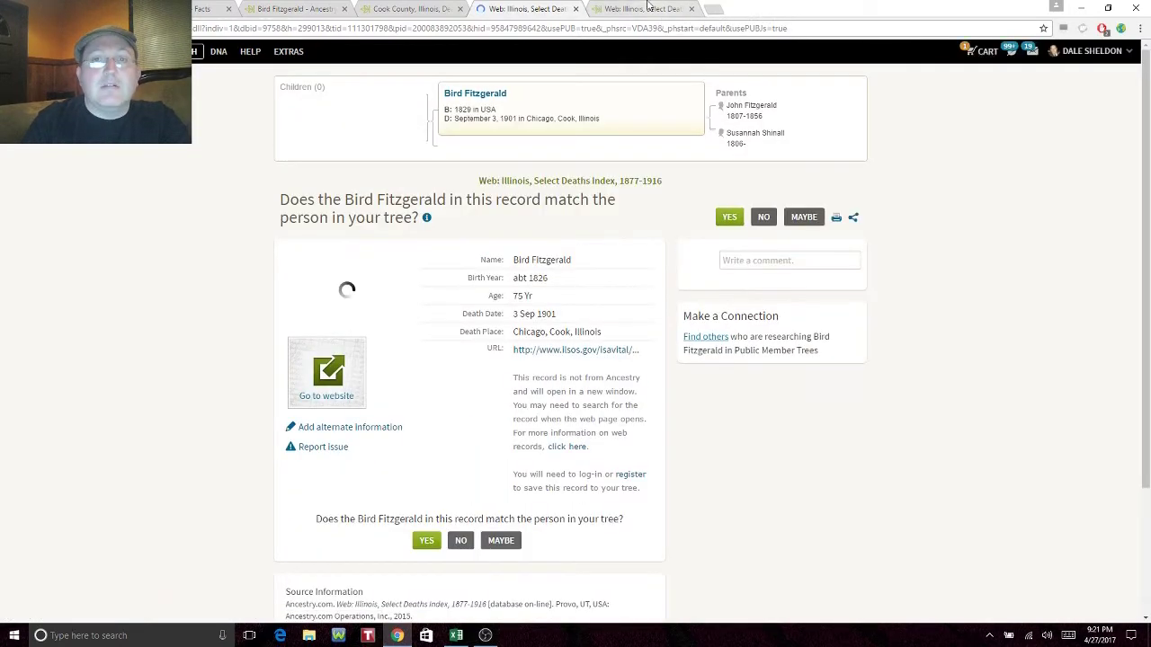
Step: Open the Illinois deaths index record's linked website, and accept the record as the son's match, saving it to the tree
left_click(569, 356)
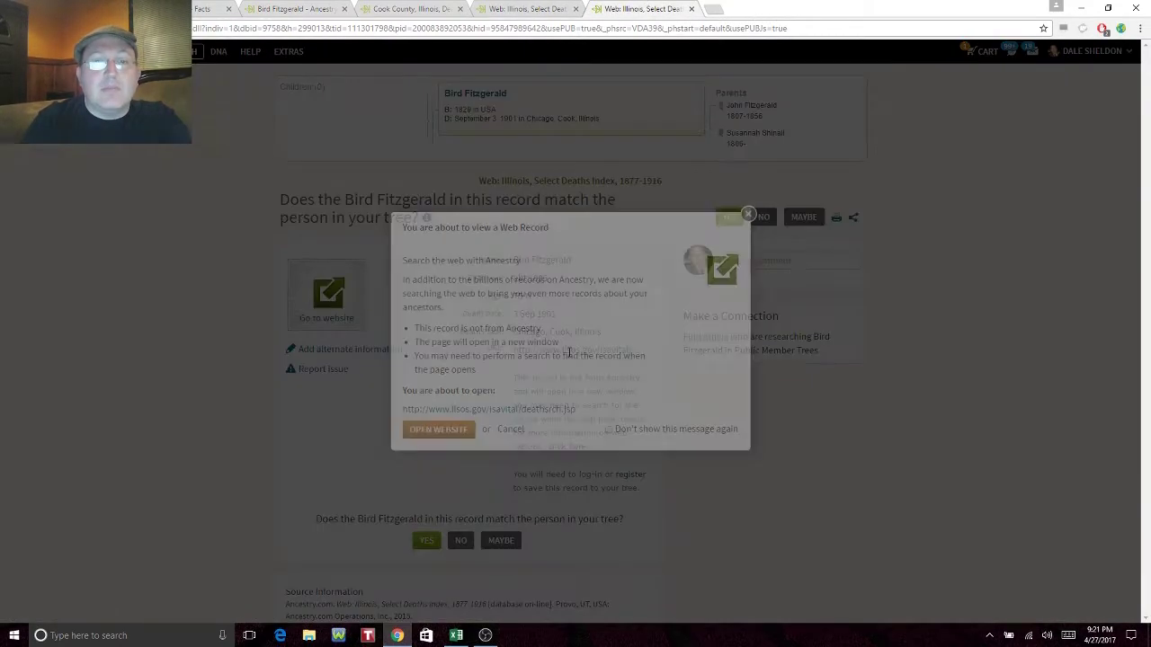
left_click(435, 429)
left_click(519, 9)
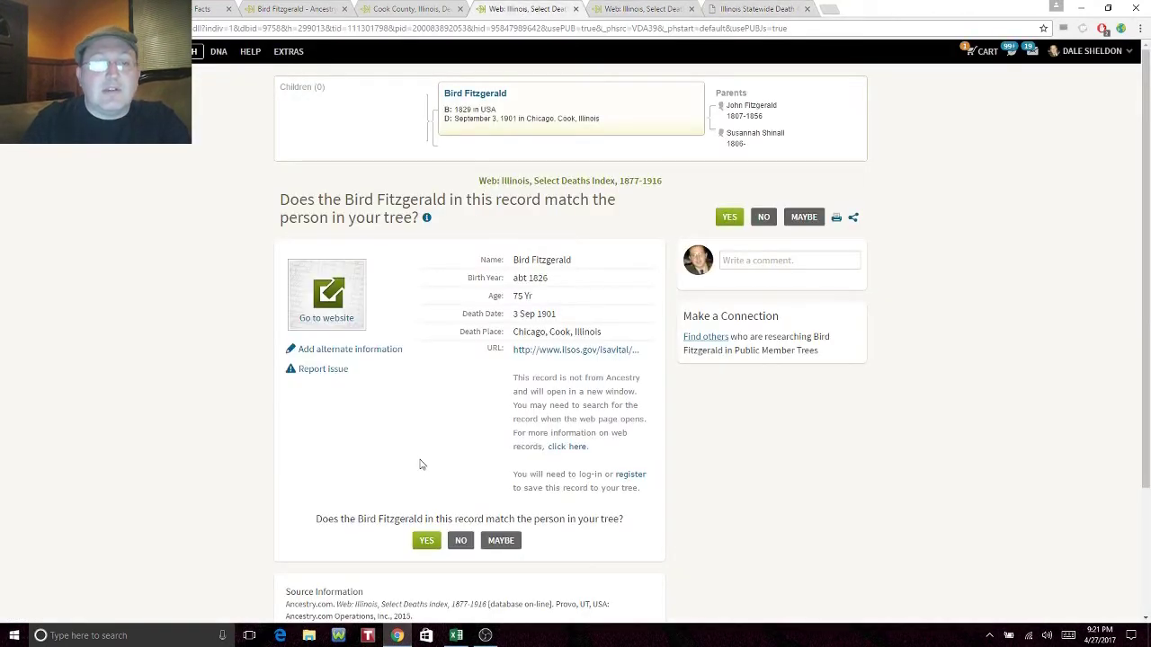
left_click(425, 542)
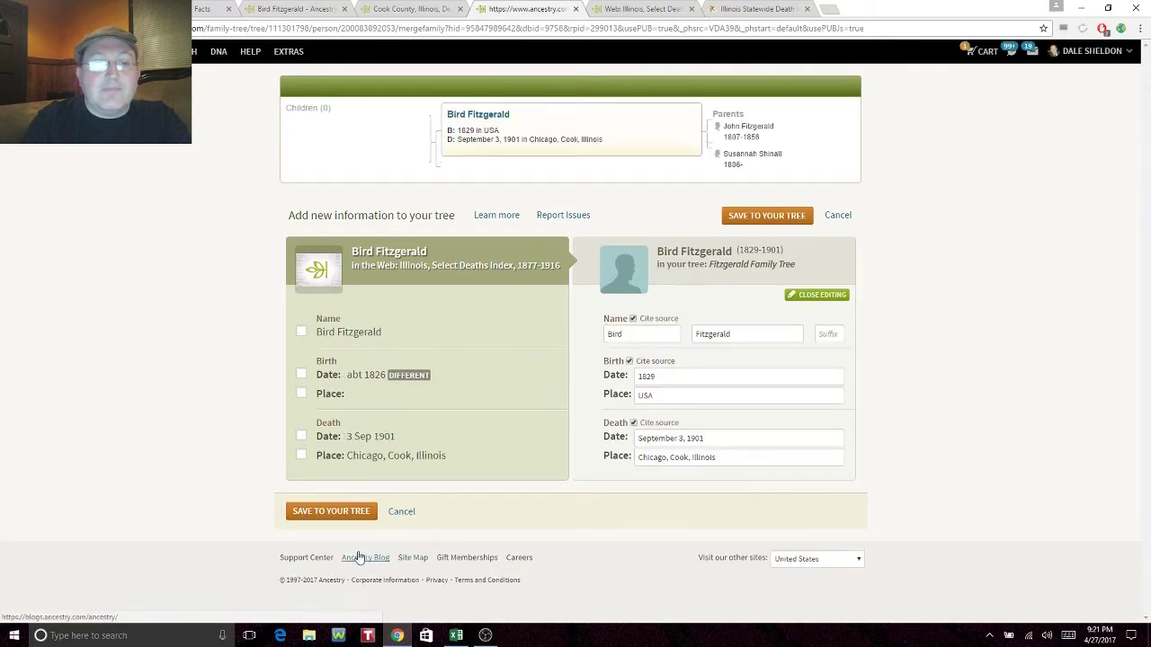
left_click(330, 512)
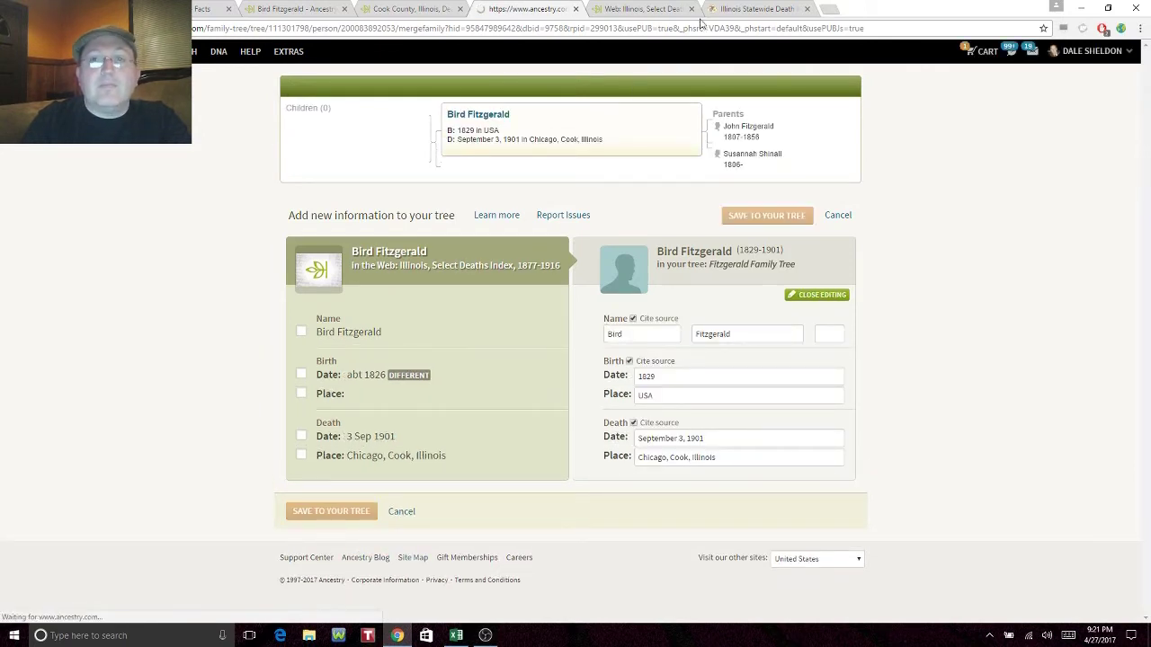
Step: Search the Illinois Statewide Death Index for the son by surname and first name, limited to COOK county
left_click(744, 11)
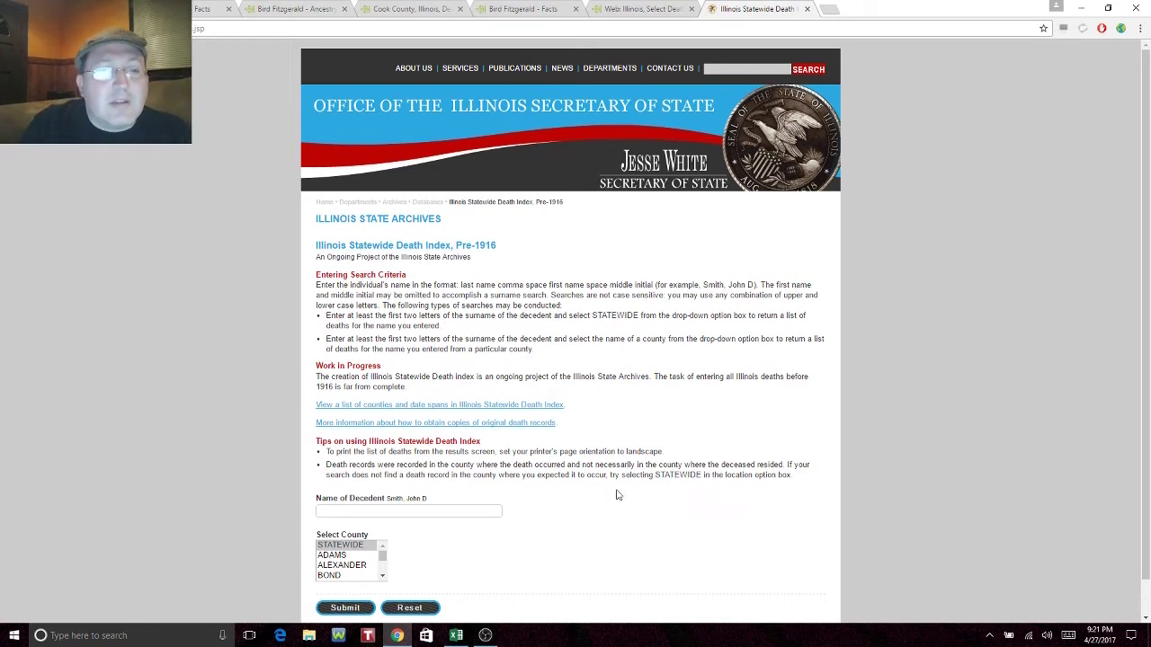
left_click(482, 510)
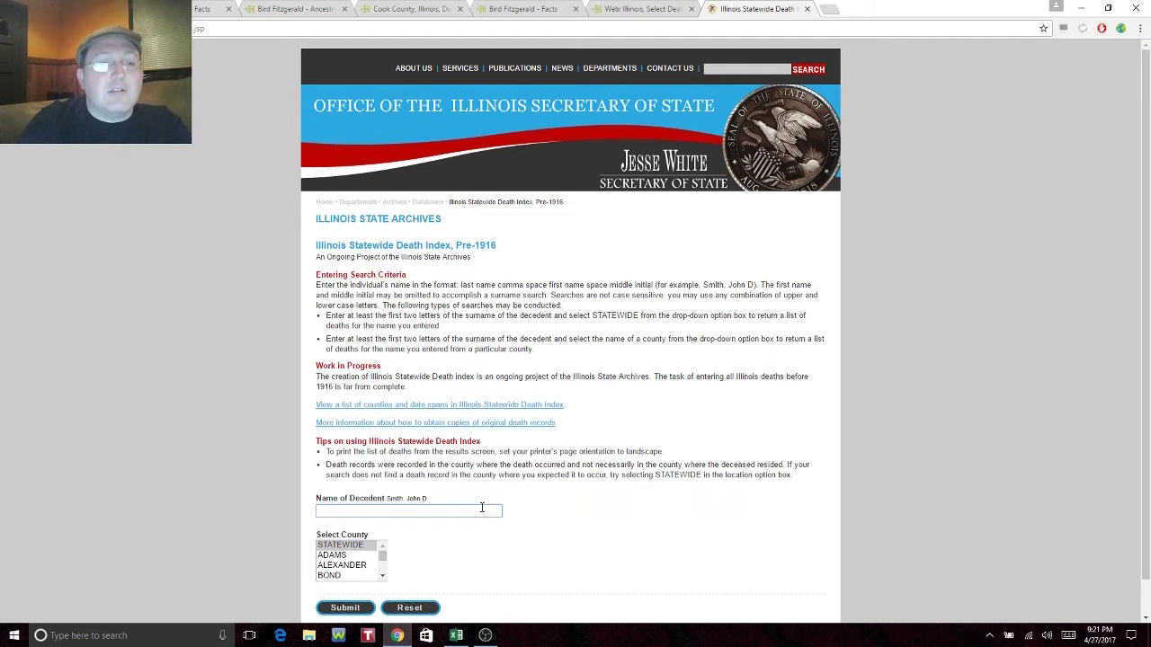
type("Fi")
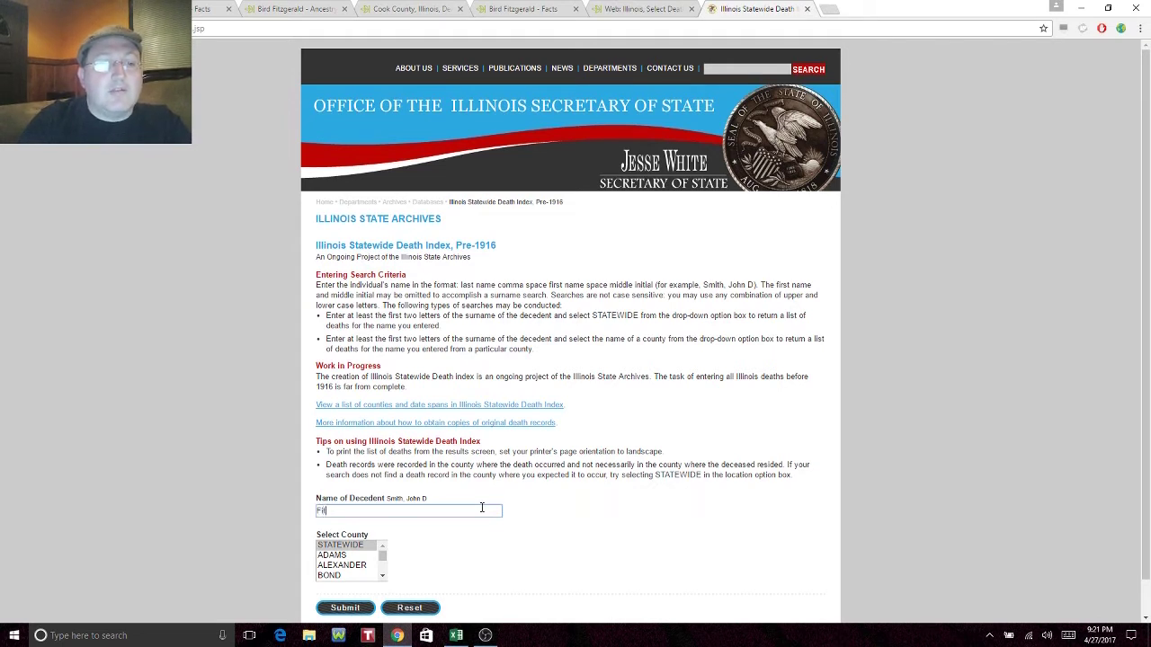
type("tzgerald, Bird")
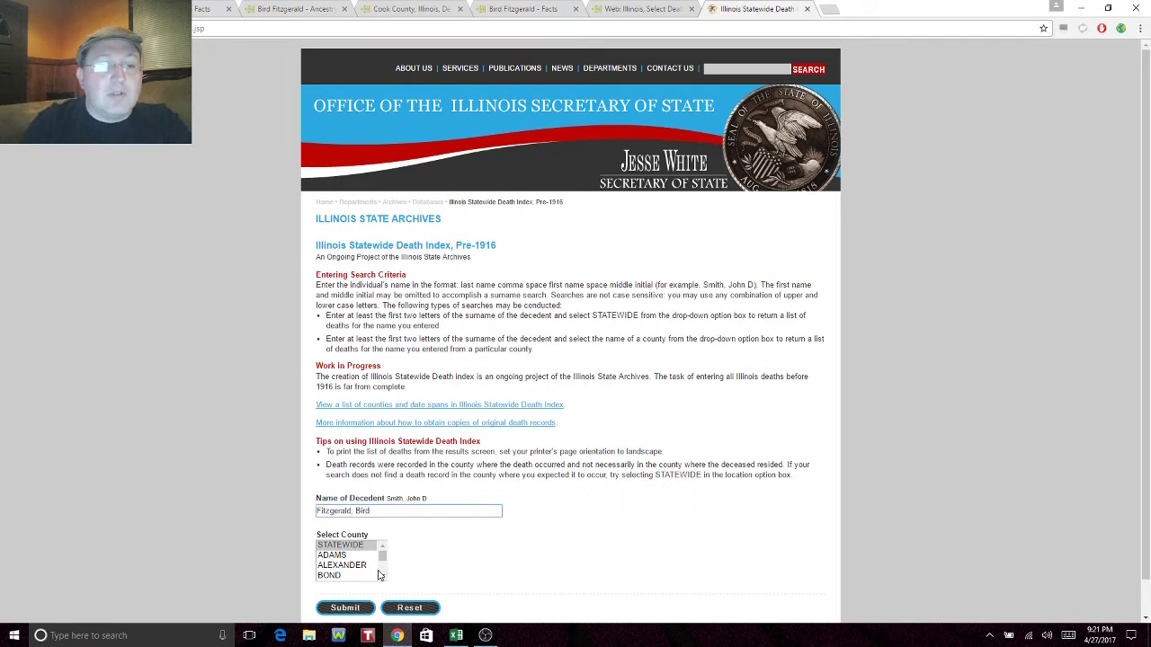
left_click(382, 575)
left_click(382, 575)
left_click(382, 575)
left_click(382, 576)
left_click(382, 575)
left_click(382, 576)
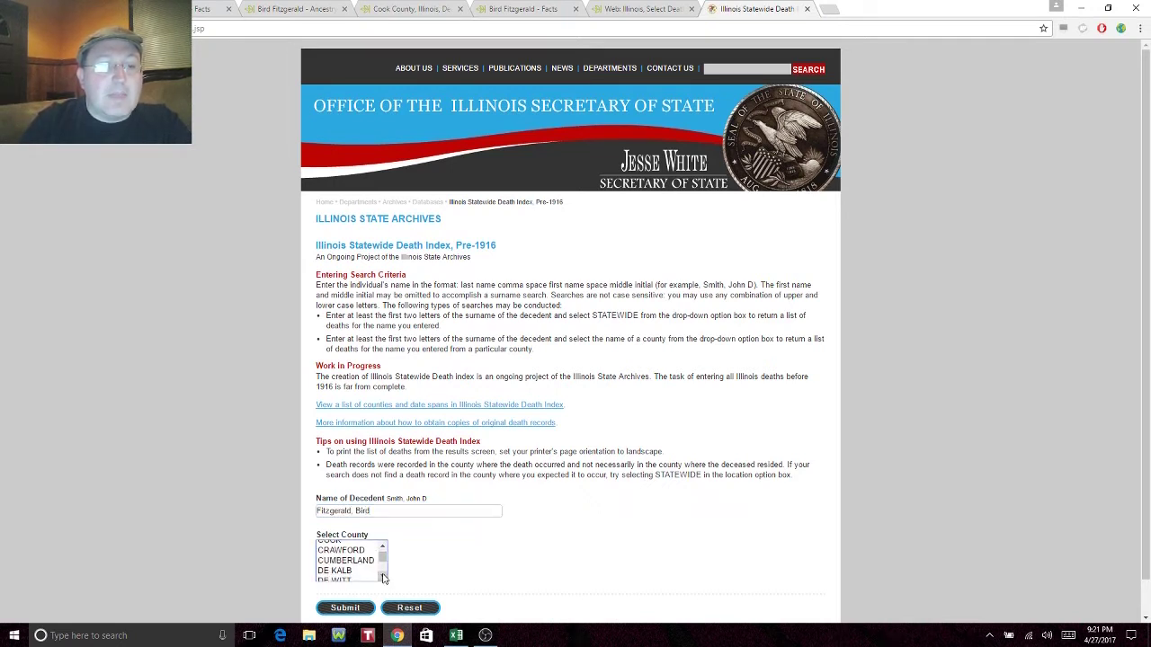
left_click(345, 546)
left_click(345, 608)
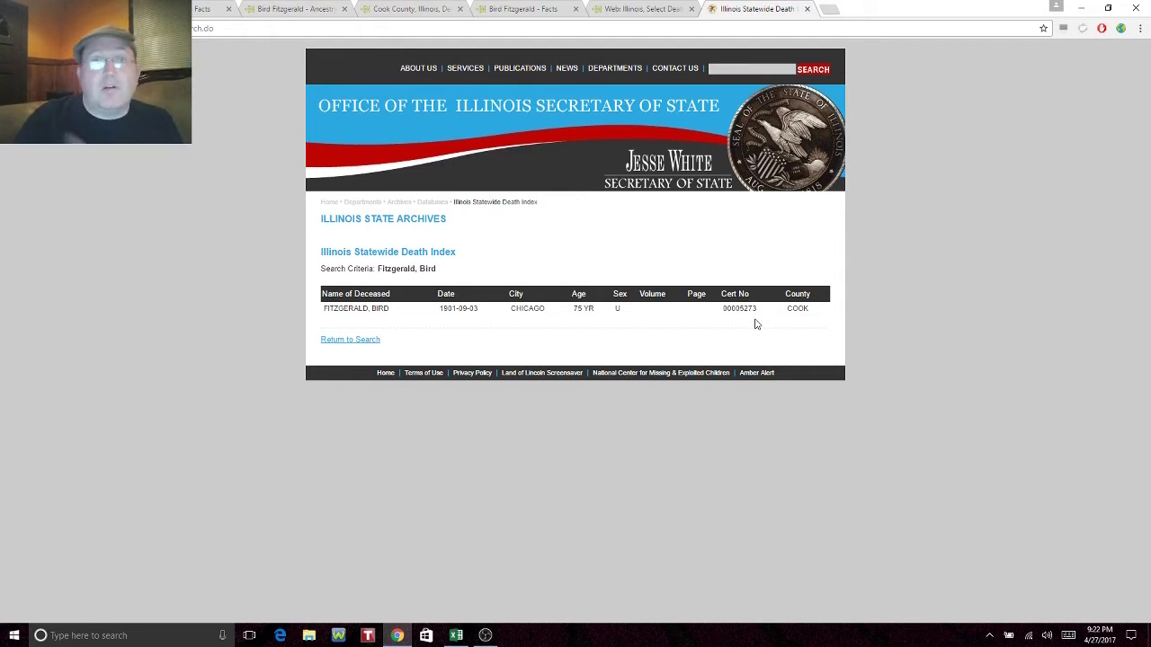
Step: Close the state index site and save the Select Deaths Index match from the duplicate tab to the tree, closing that tab
left_click(807, 10)
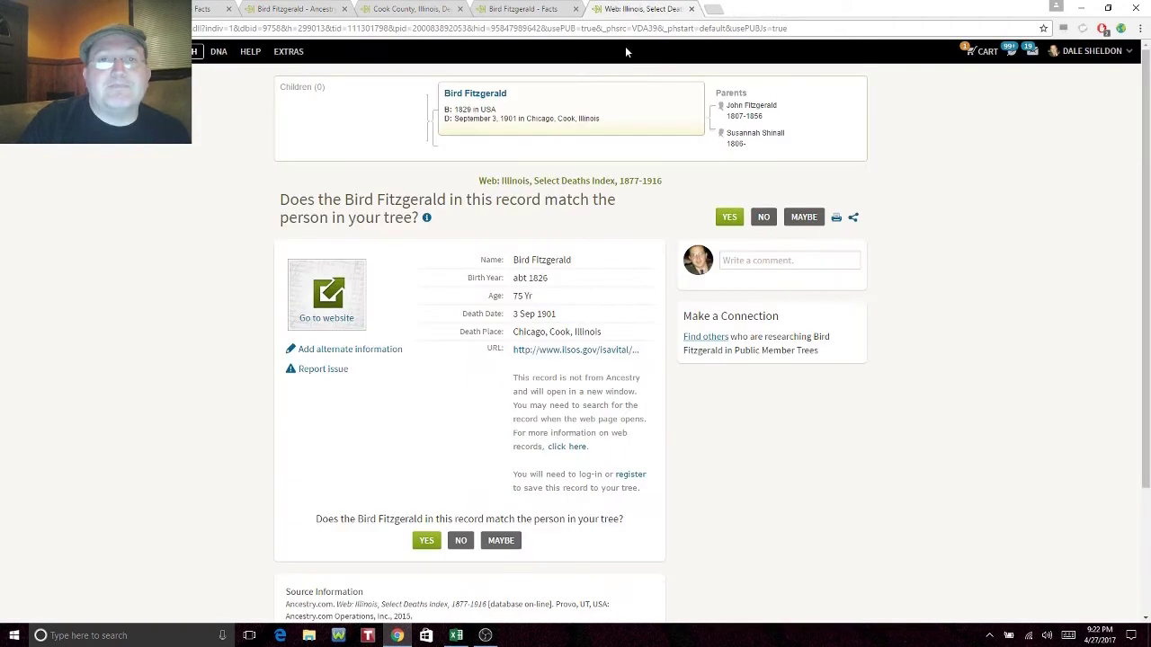
left_click(520, 11)
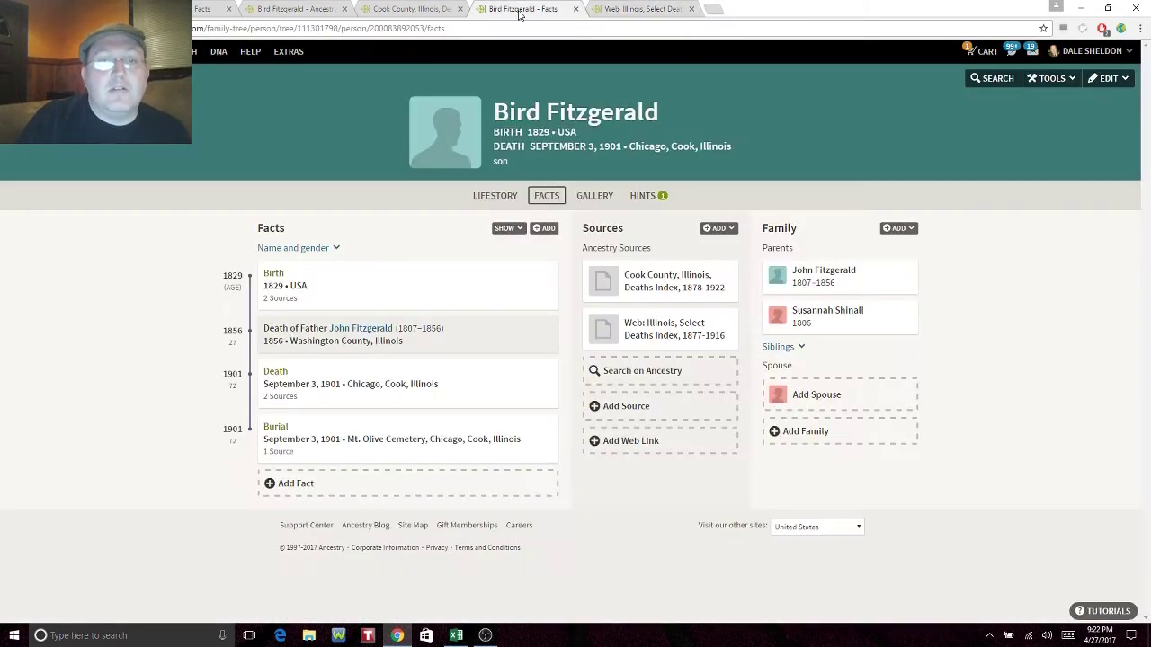
left_click(639, 11)
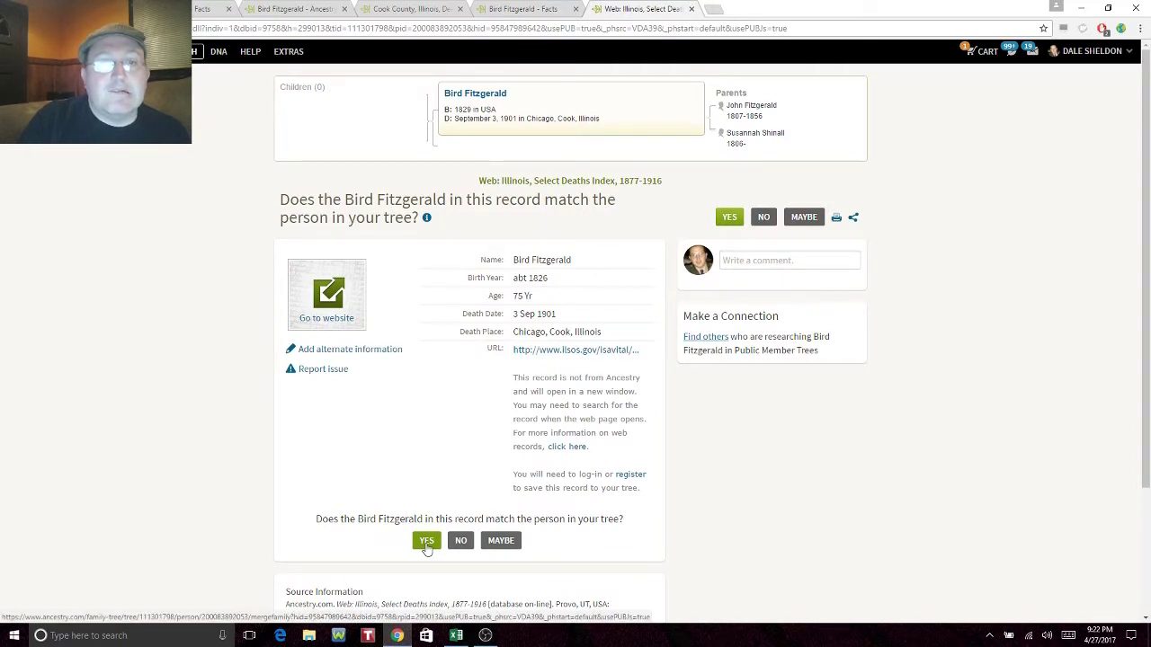
left_click(426, 543)
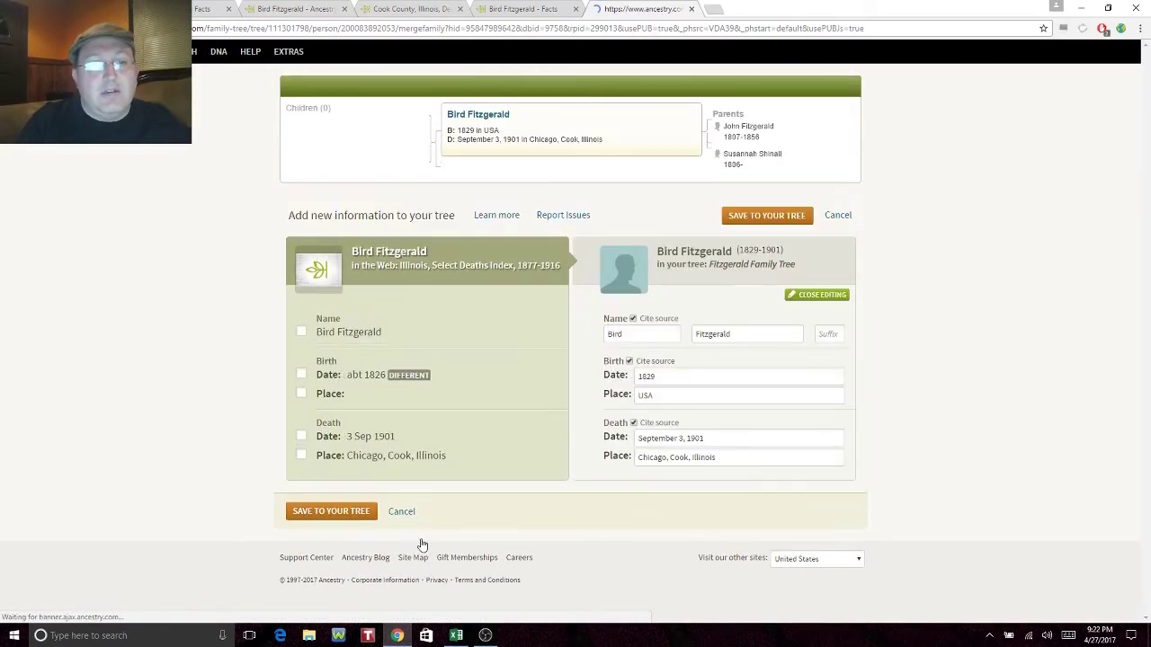
left_click(353, 519)
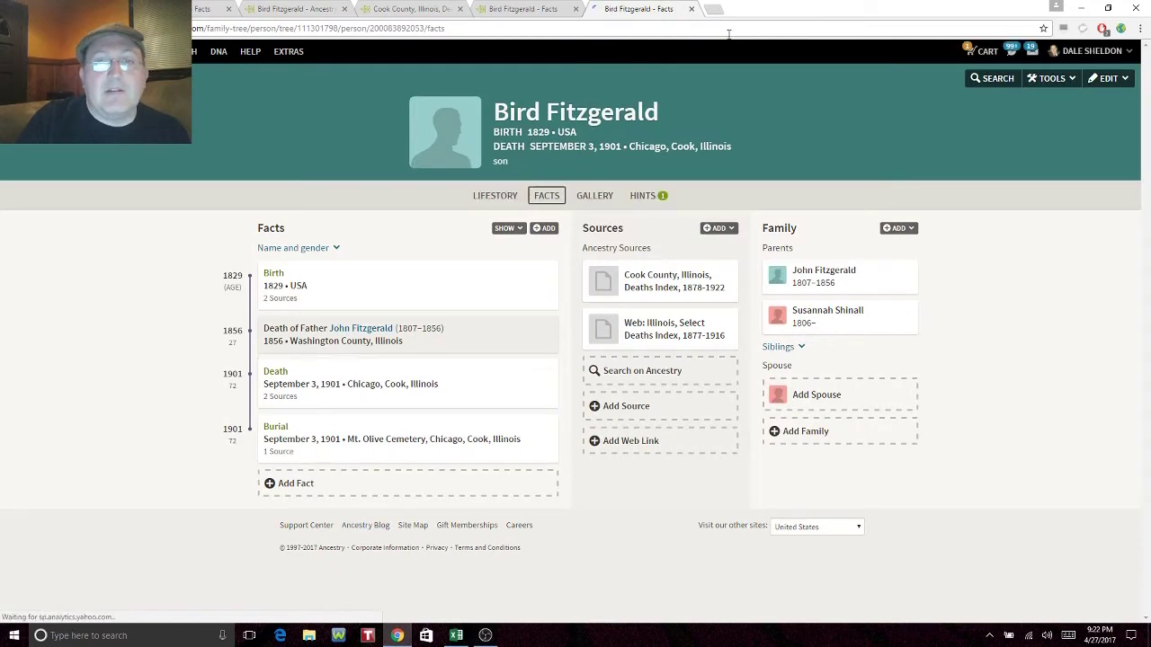
left_click(690, 9)
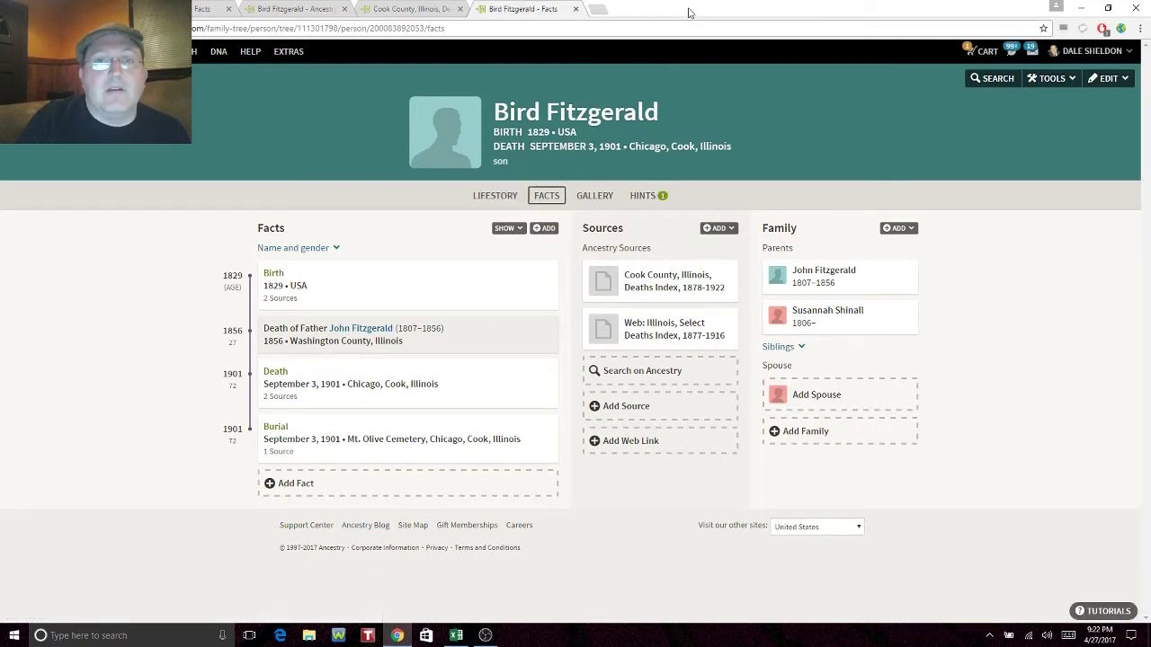
Step: Open the son's Ancestry Member Trees hint in a separate tab and review all the suggested trees' birth, death and spouse details
left_click(648, 205)
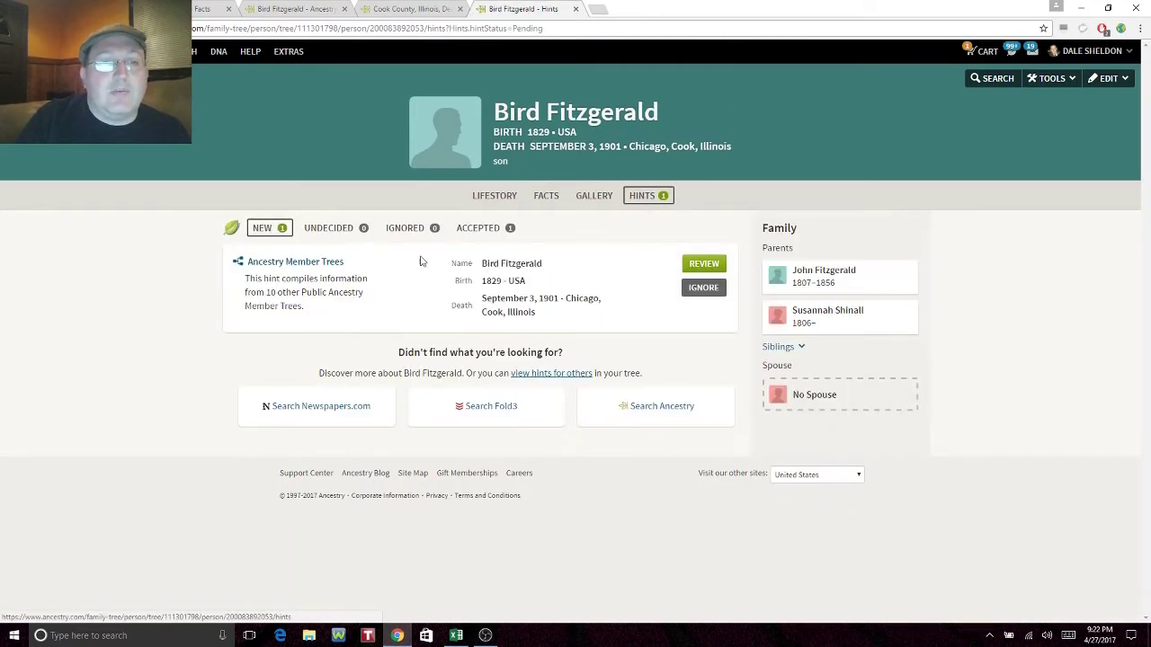
right_click(327, 265)
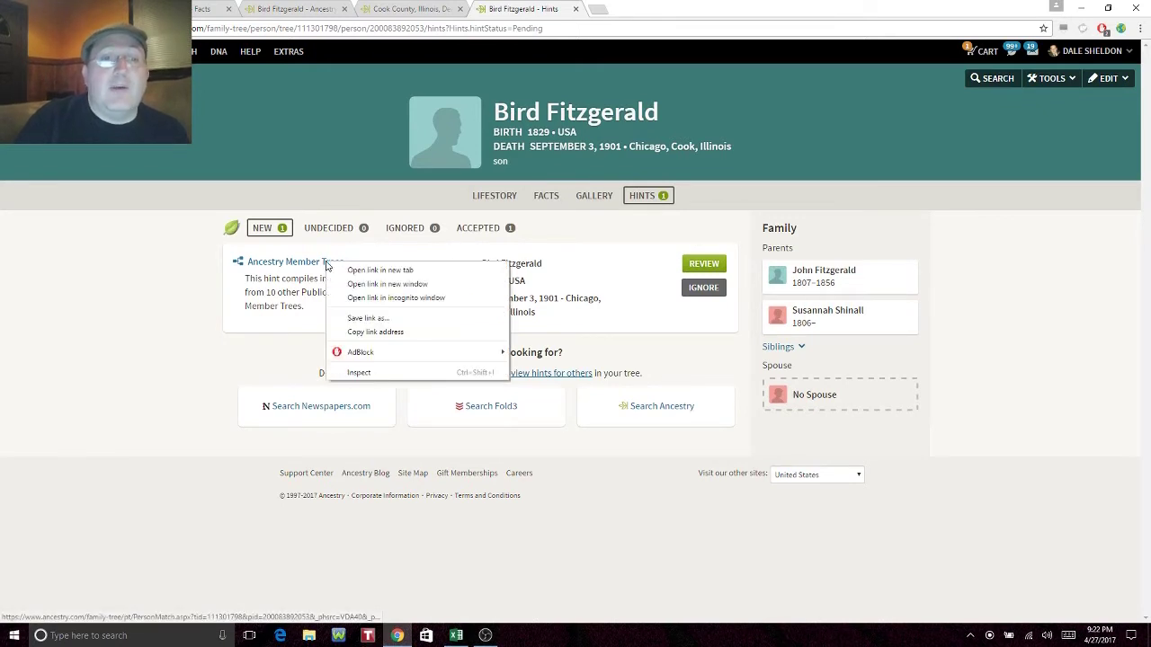
left_click(359, 272)
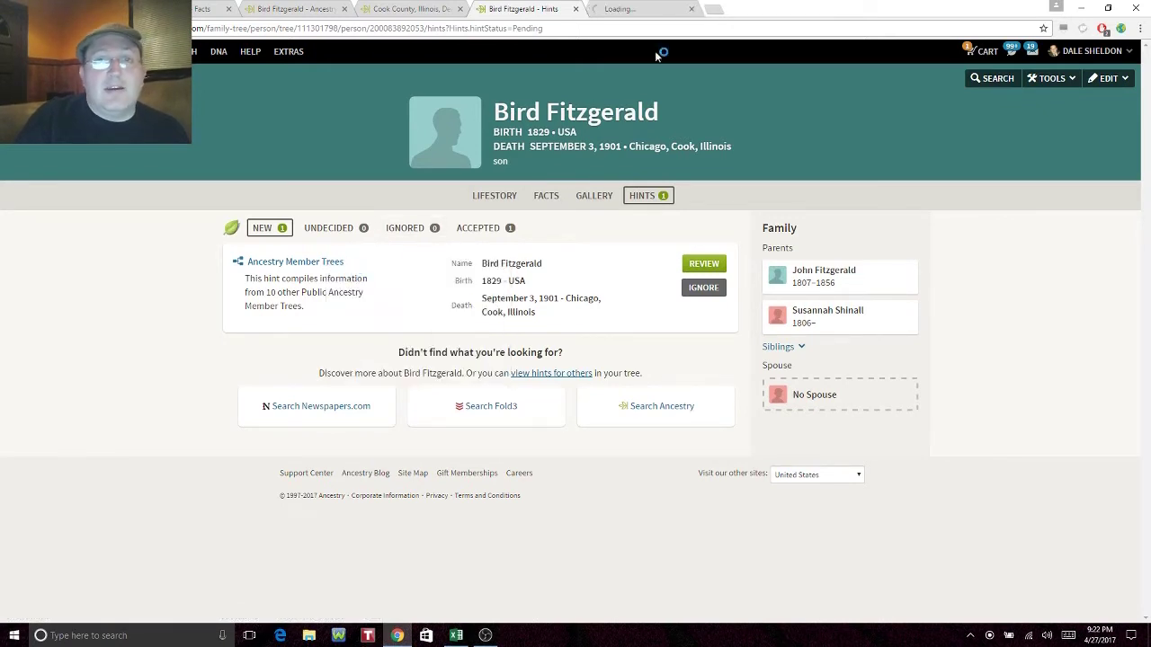
left_click(640, 9)
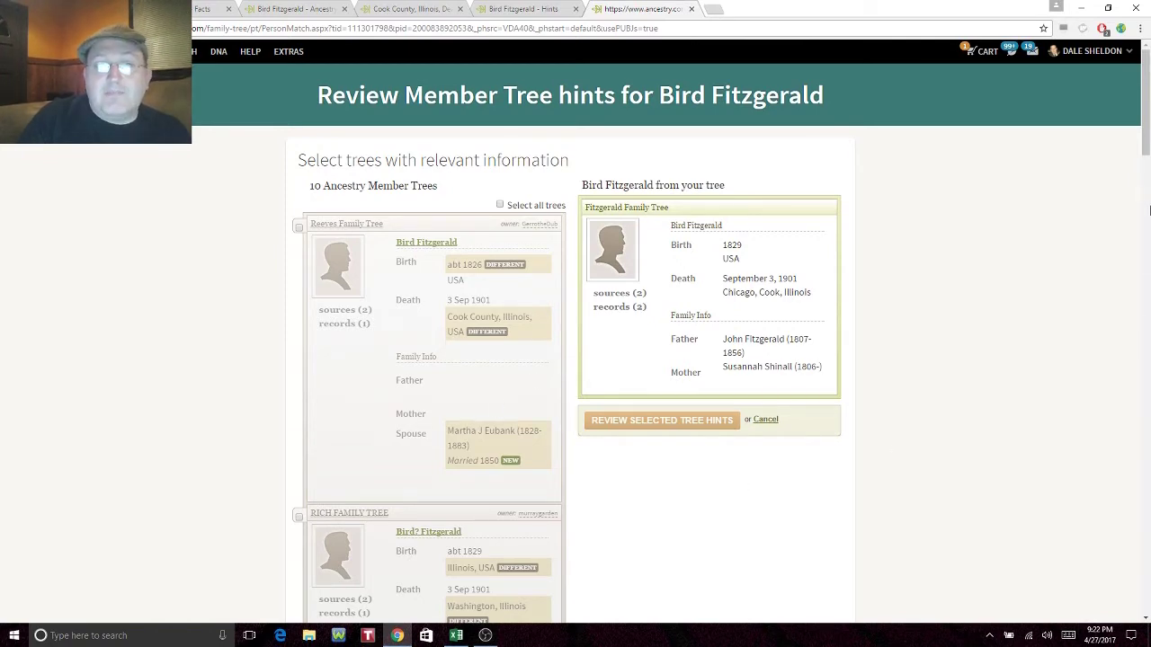
scroll(1147, 137, "down", 1)
left_click_drag(1147, 138, 1147, 411)
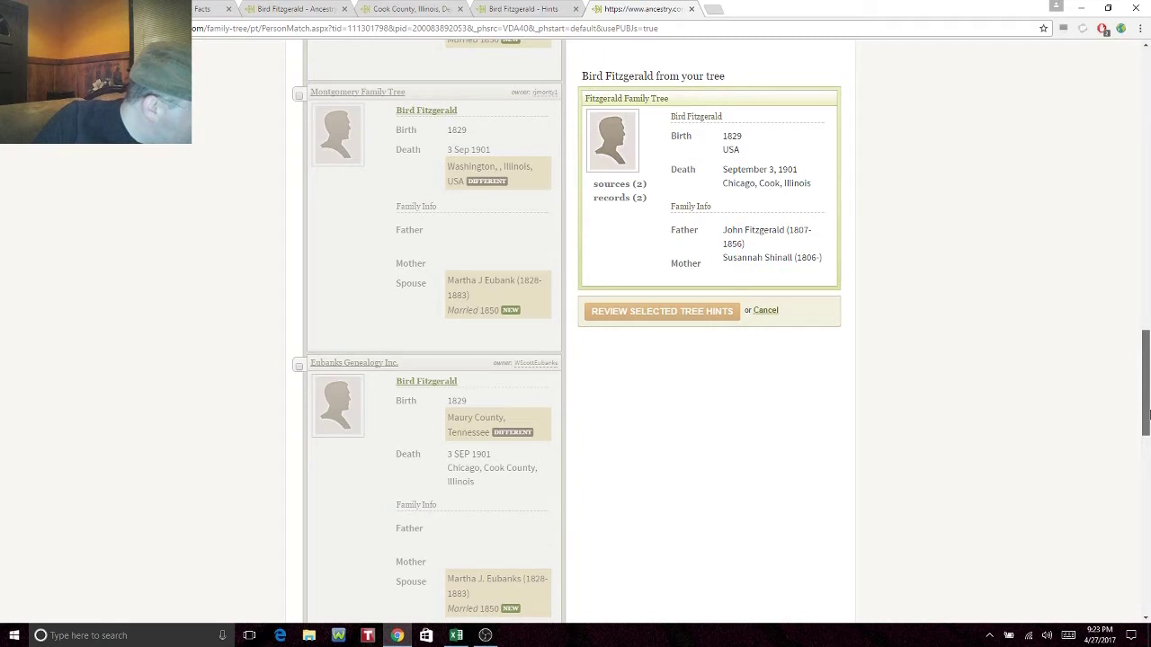
left_click_drag(1146, 412, 1147, 593)
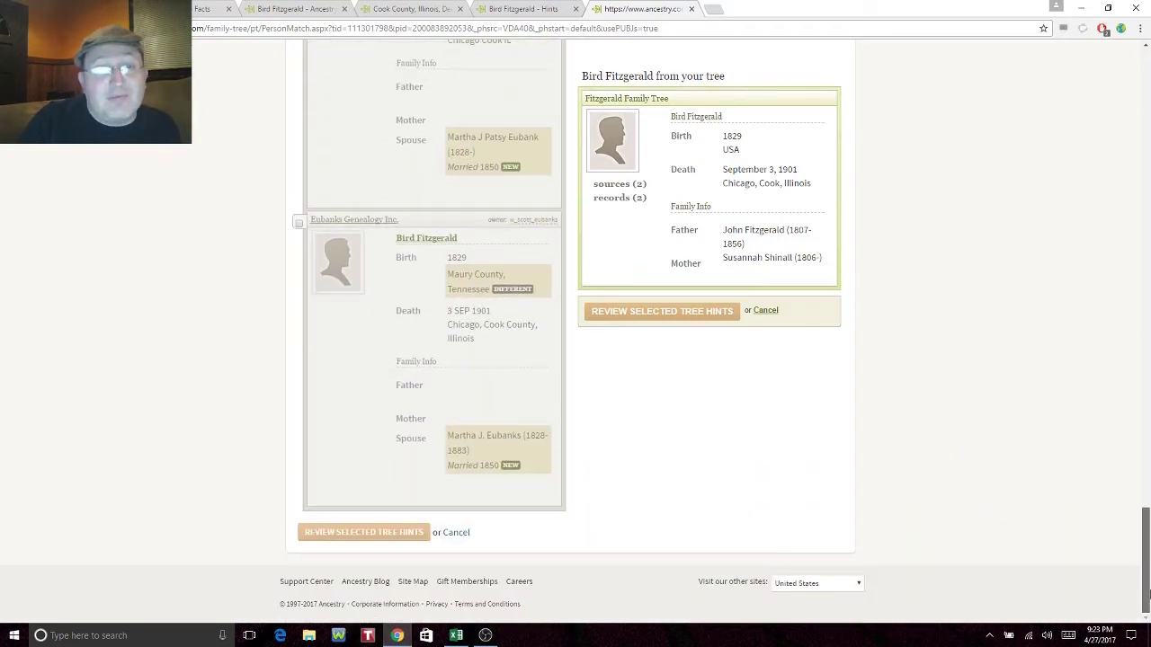
left_click_drag(1147, 593, 1103, 137)
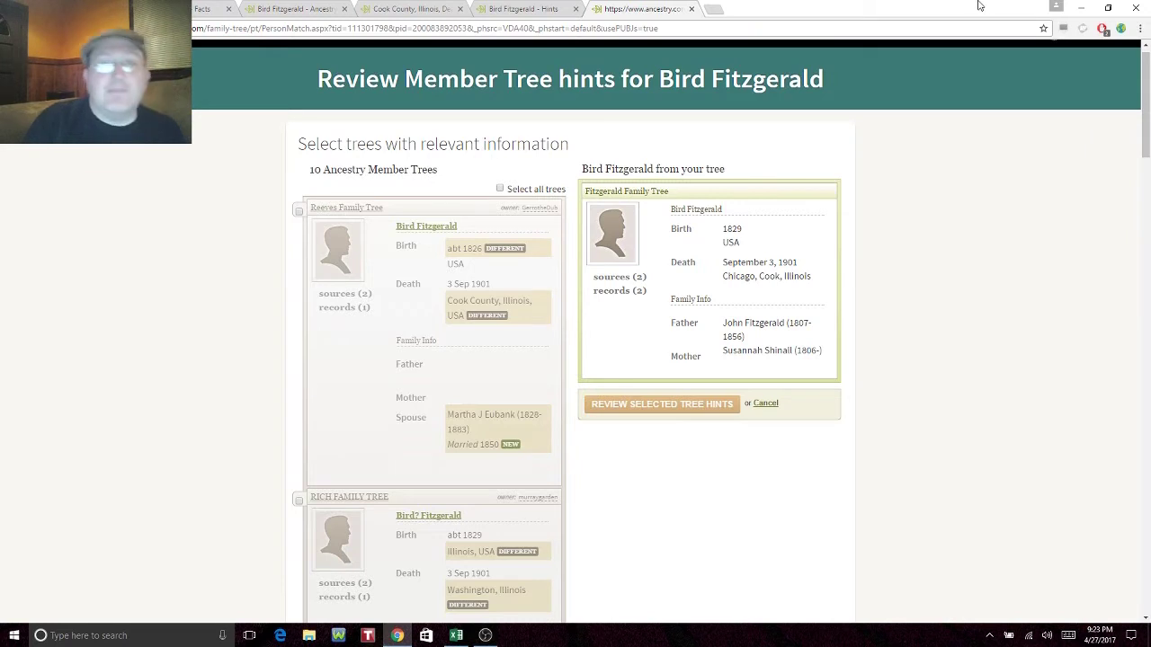
left_click(692, 9)
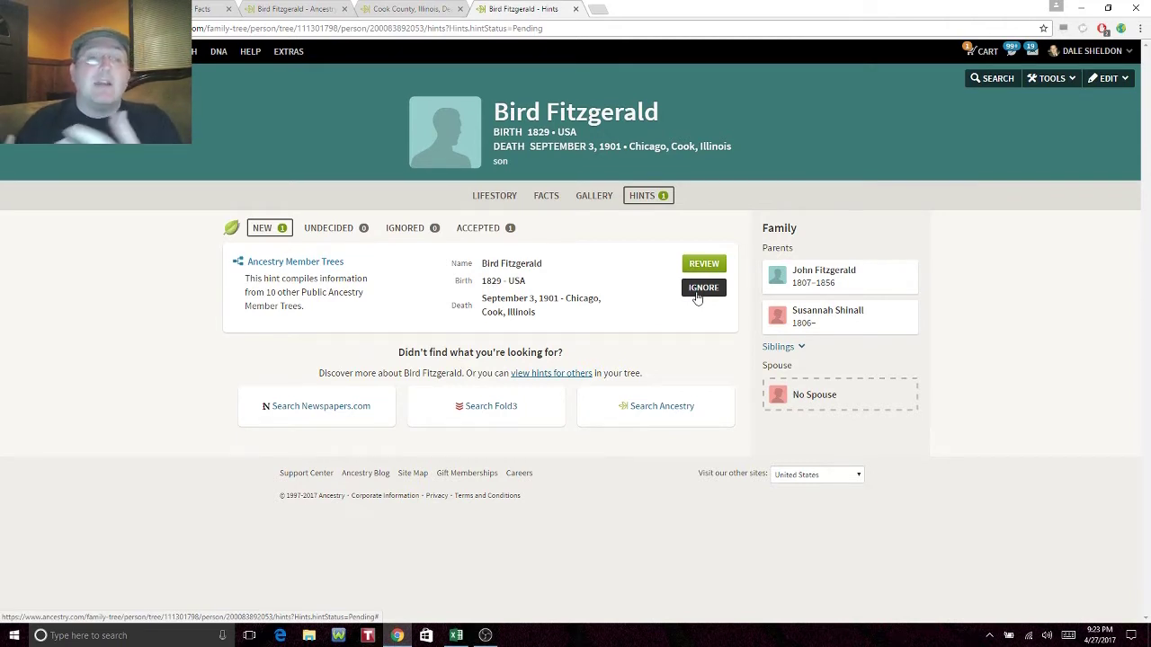
Step: Reopen the Ancestry Member Trees hint and open the son's profiles from the first two listed trees
right_click(297, 266)
left_click(346, 268)
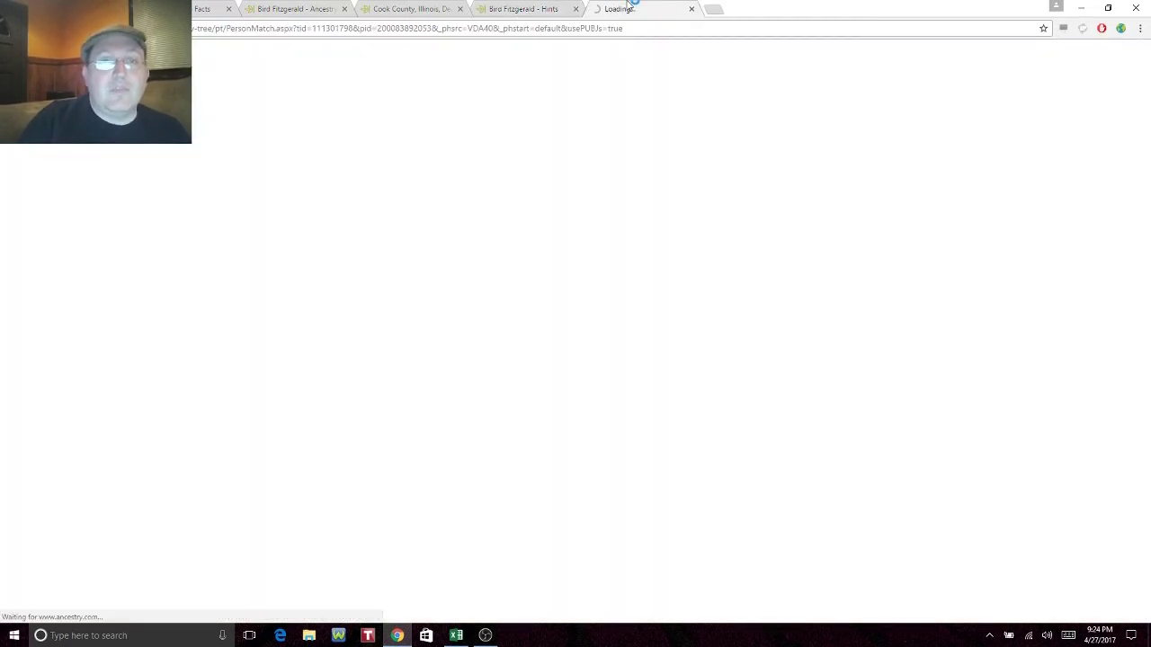
left_click(628, 9)
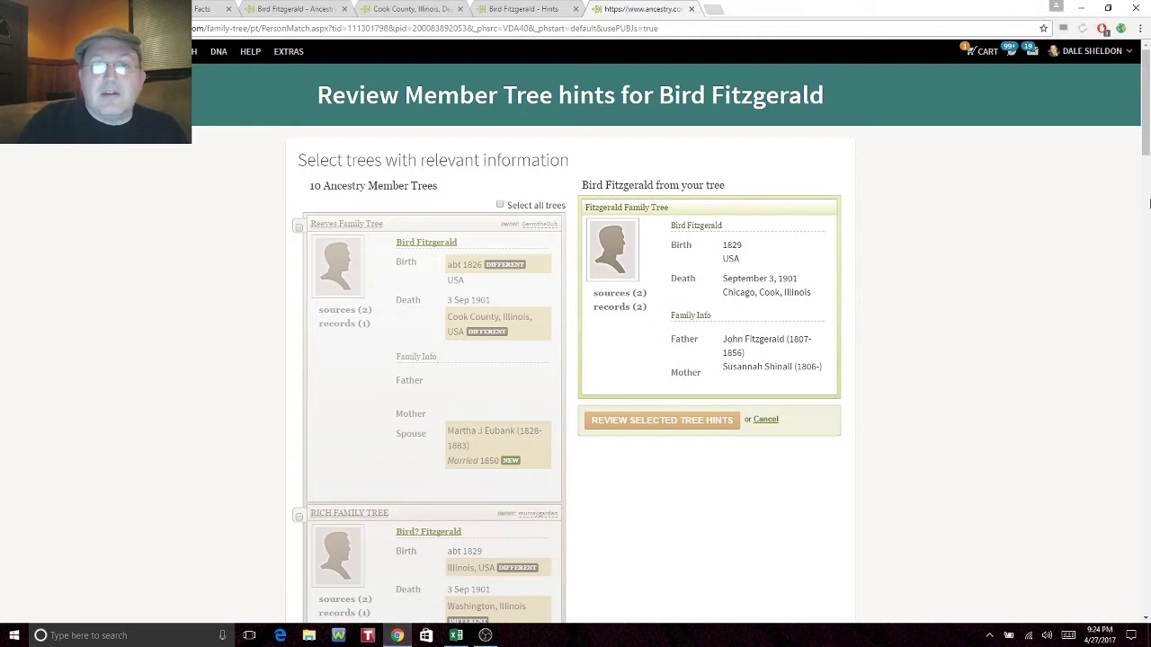
left_click_drag(1146, 140, 1100, 165)
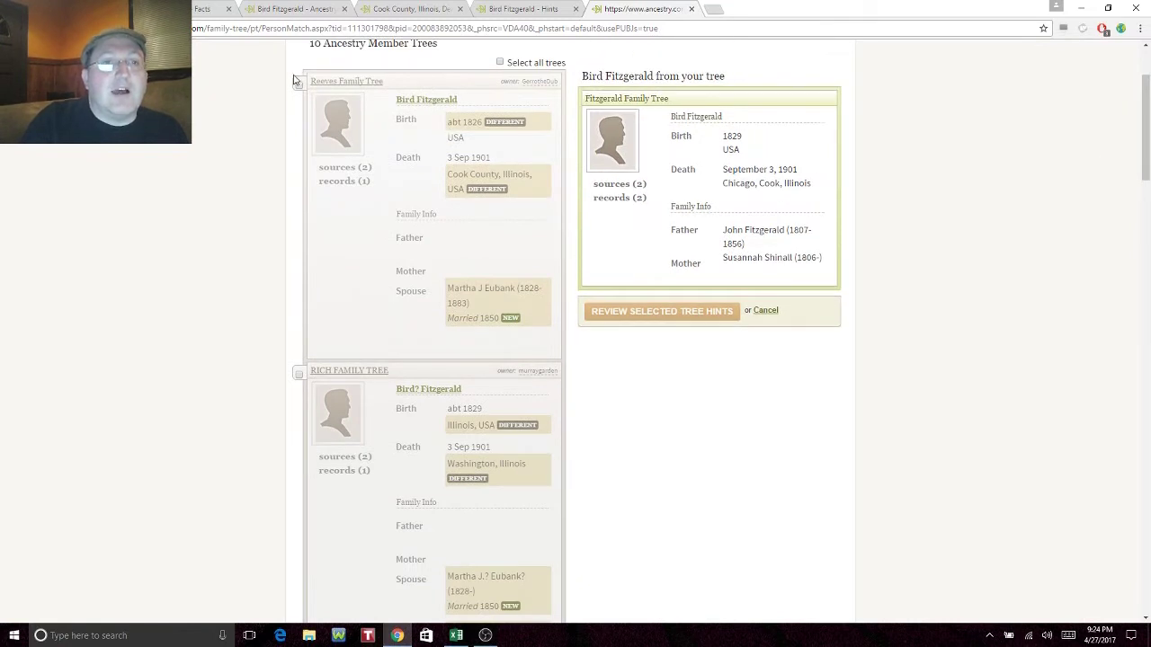
right_click(328, 85)
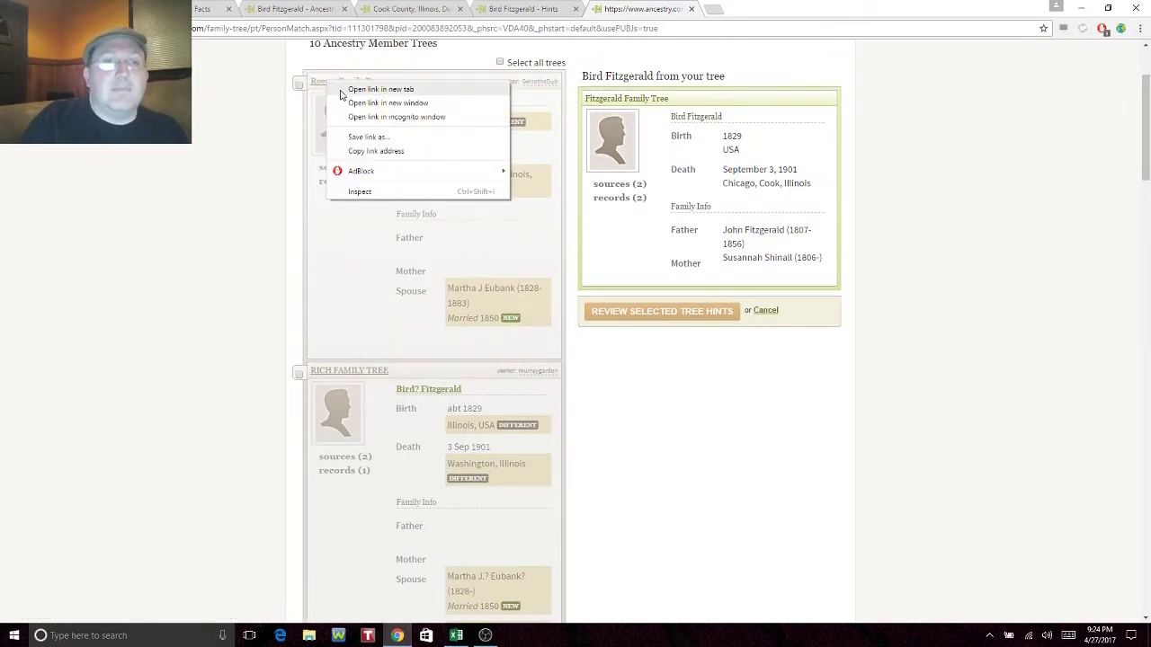
left_click(346, 93)
left_click(349, 371)
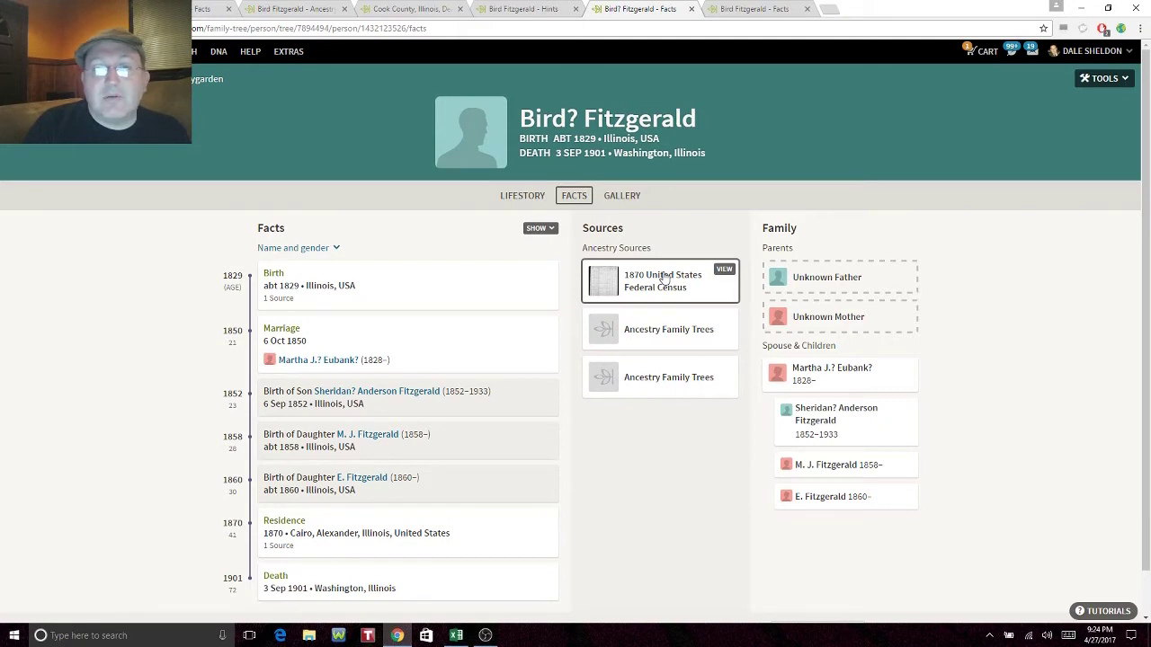
Step: Examine the 1870 United States Federal Census citation in the second tree, and check the first tree's facts and sources before closing it
left_click(724, 270)
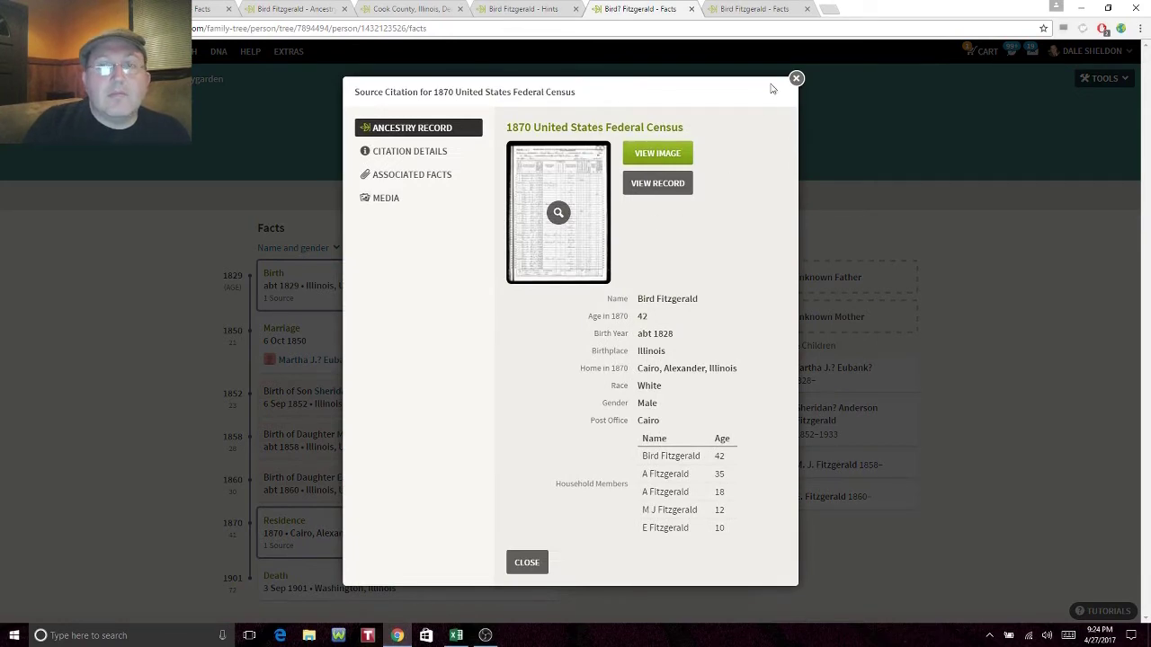
left_click(795, 79)
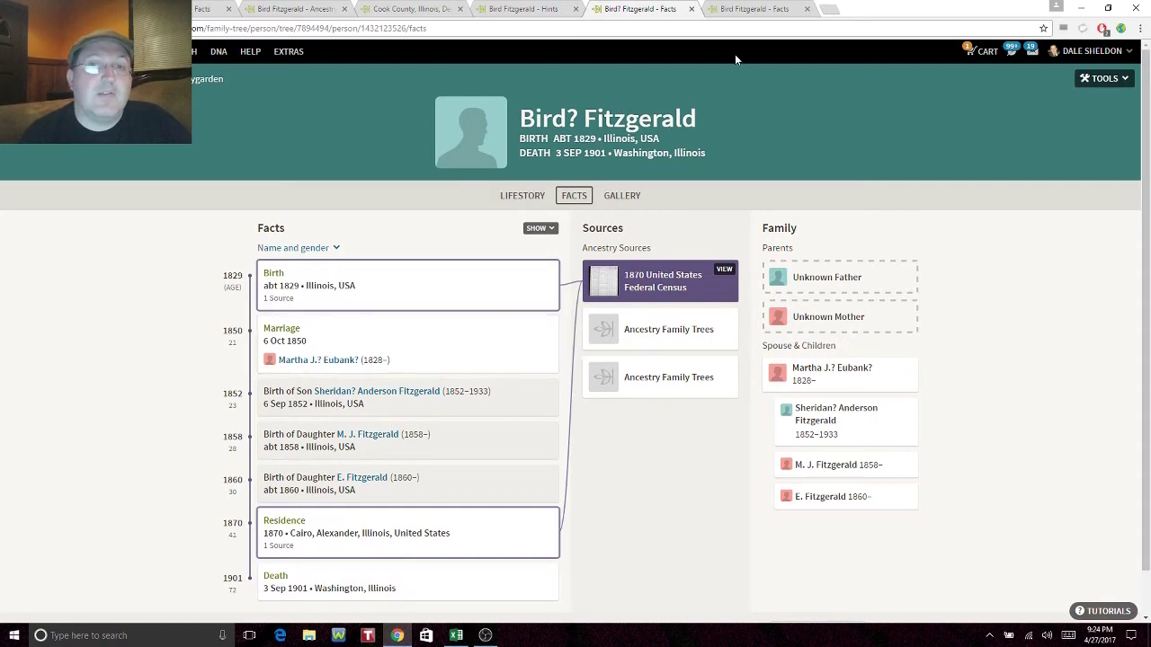
left_click(738, 14)
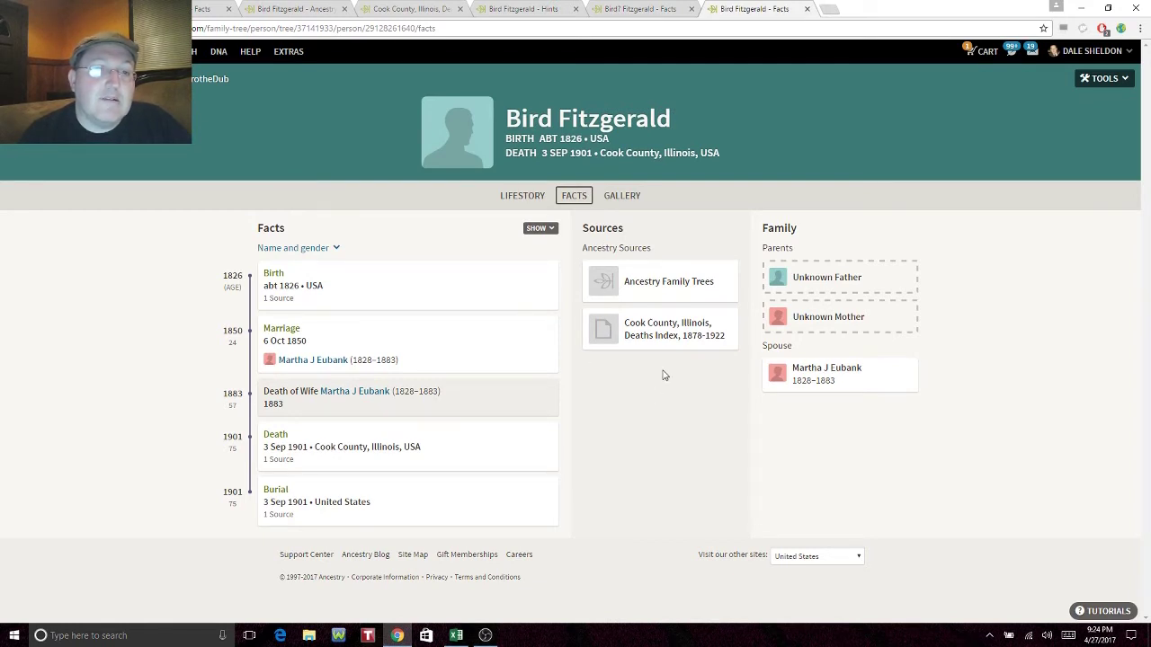
left_click(807, 9)
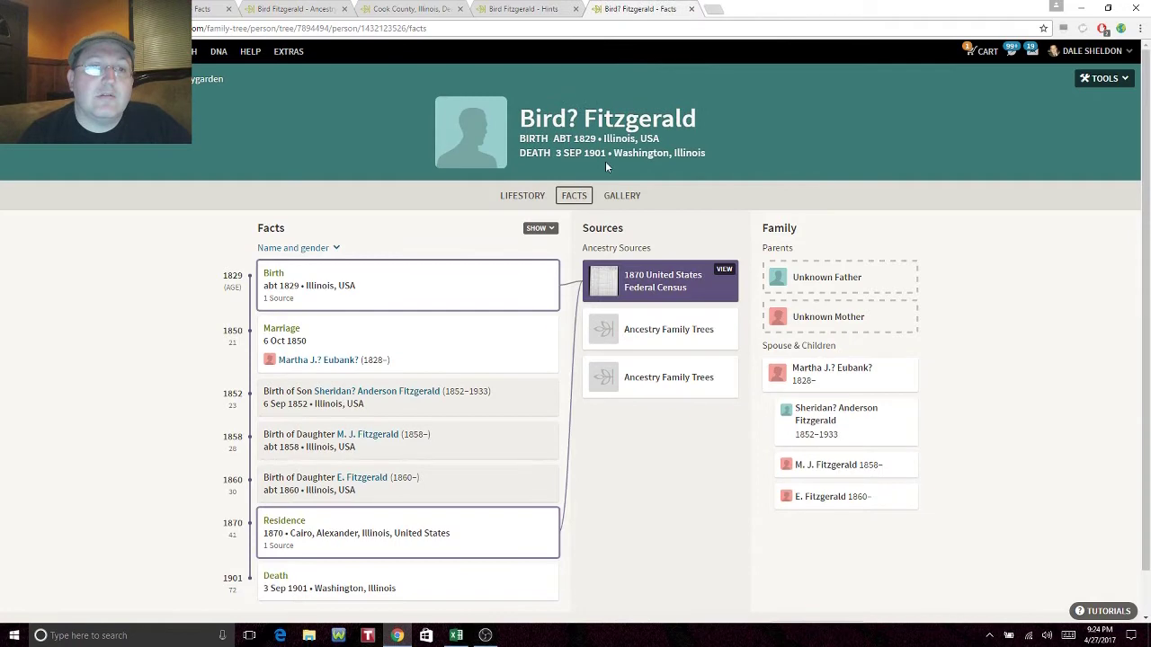
Step: Reopen the 1870 United States Federal Census citation and open its census image in a new tab
left_click(724, 269)
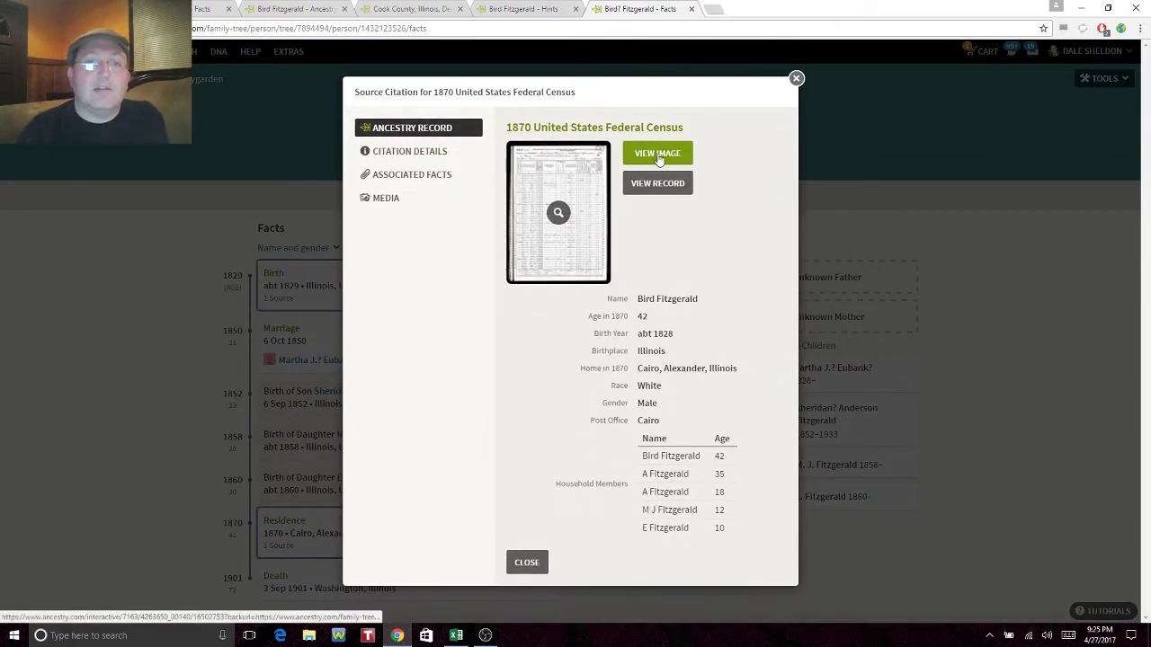
right_click(659, 156)
left_click(686, 164)
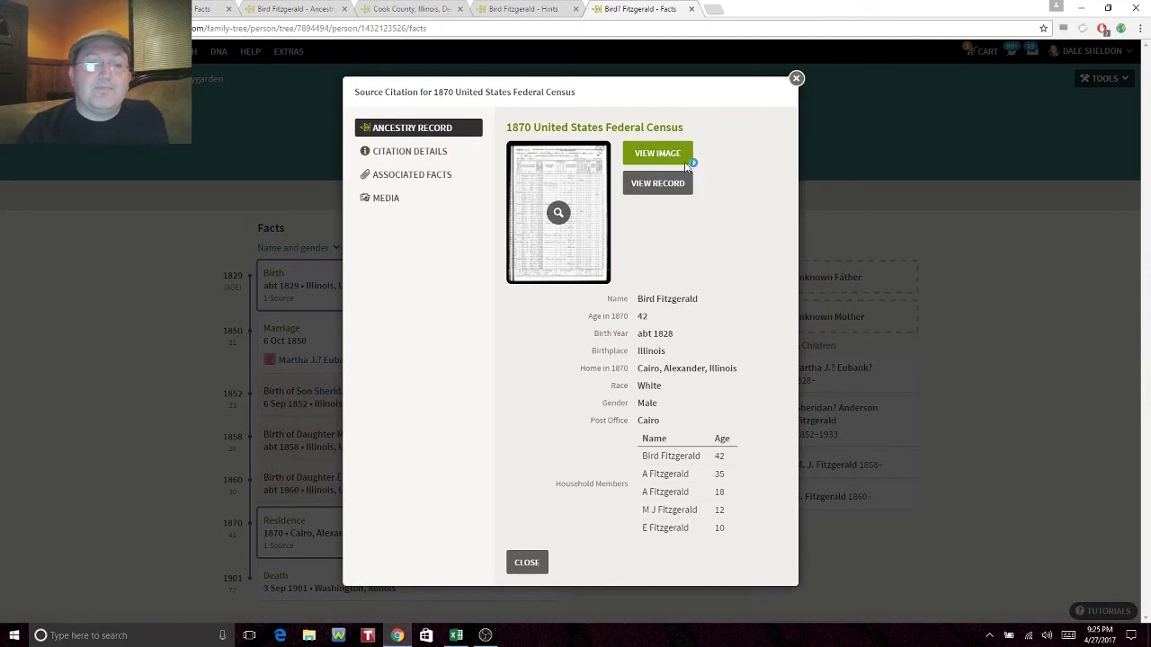
Step: Examine the household's members, sexes and remaining columns on the 1870 census image, and close the source citation in the member tree
left_click(743, 9)
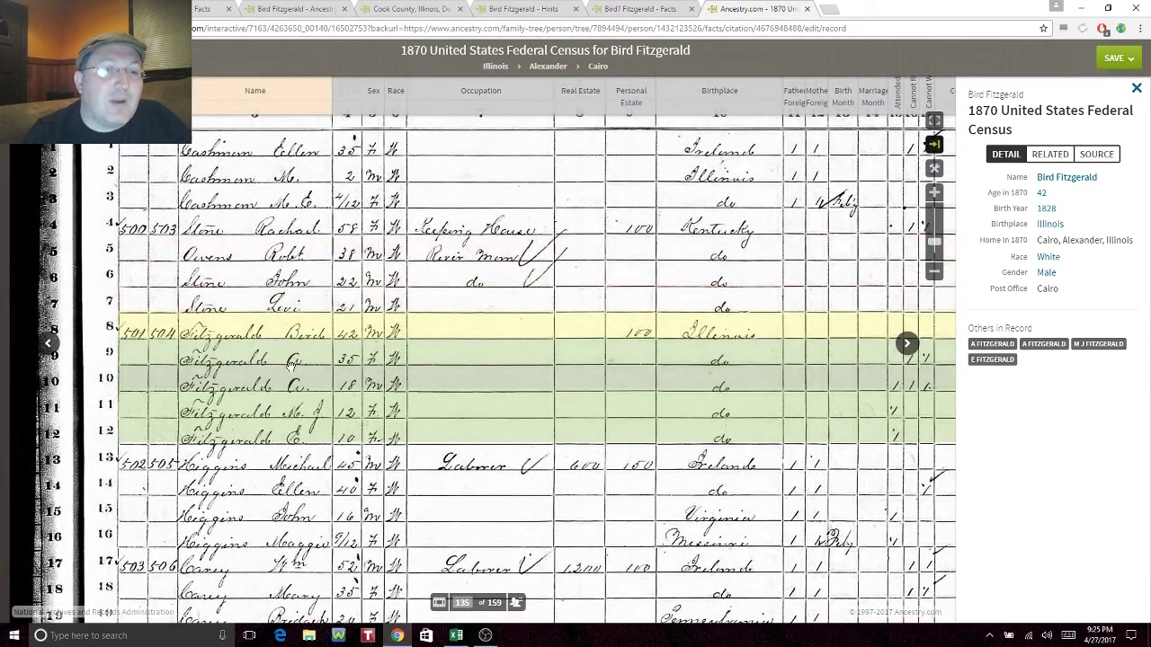
left_click(621, 11)
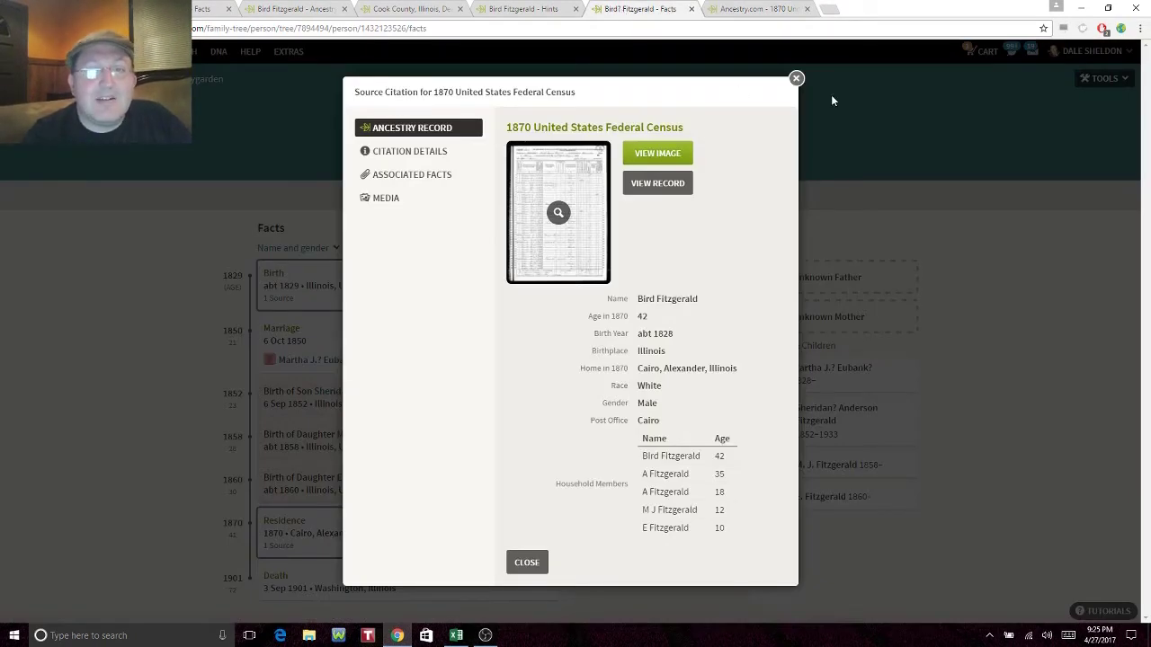
left_click(796, 80)
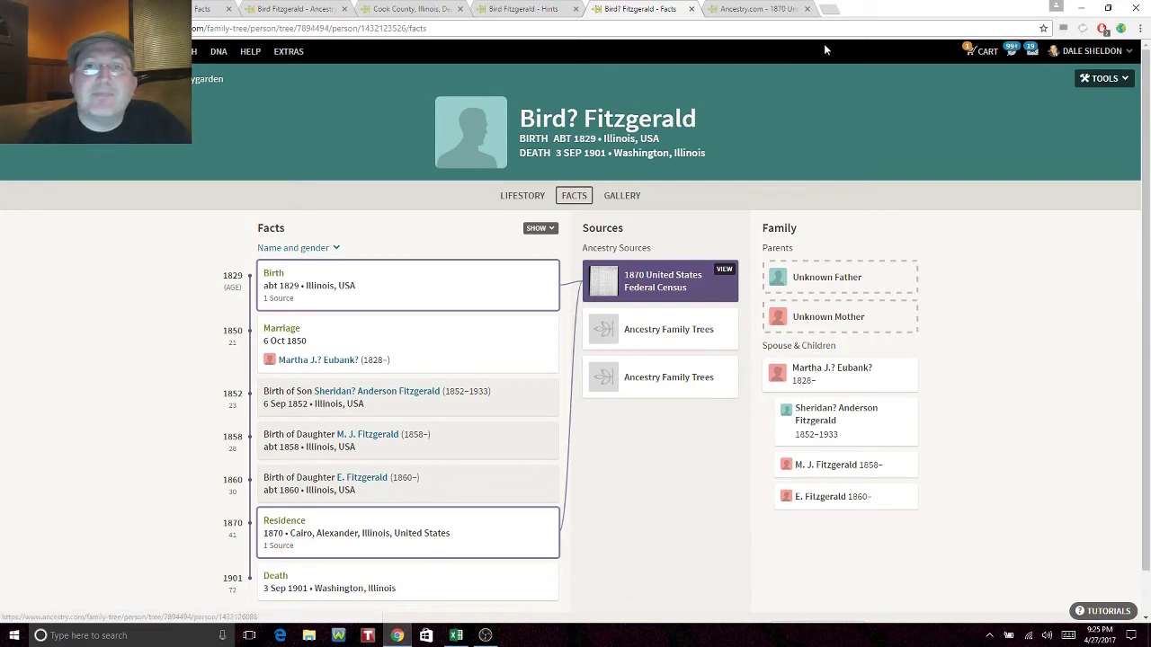
left_click(745, 13)
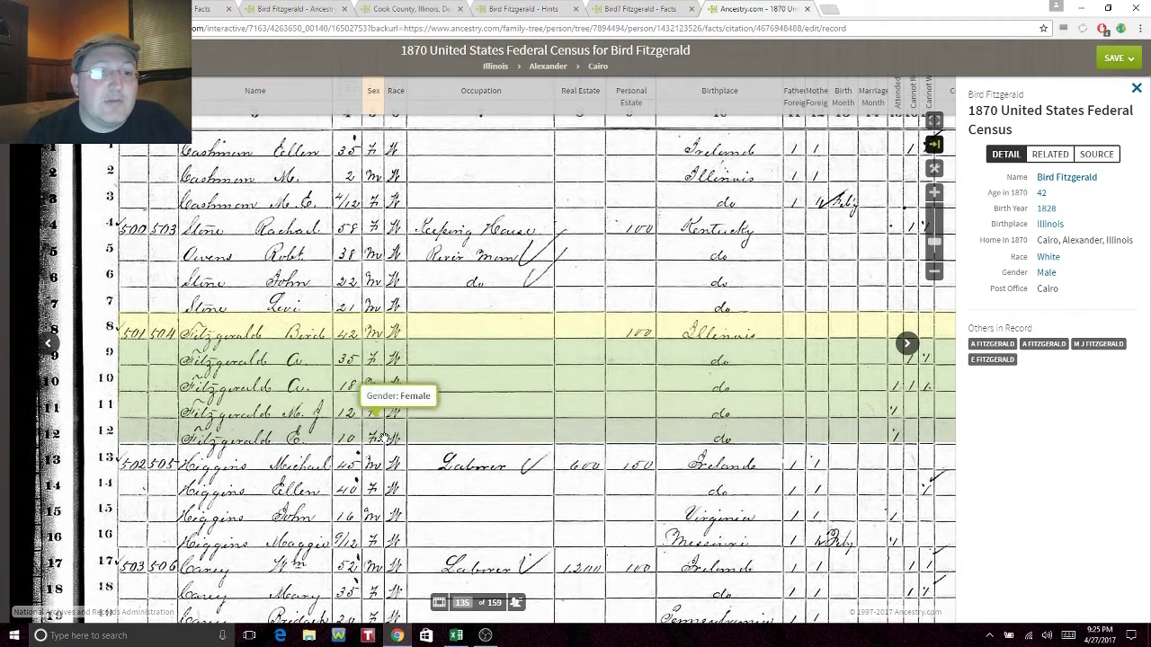
key("Right")
key("Right")
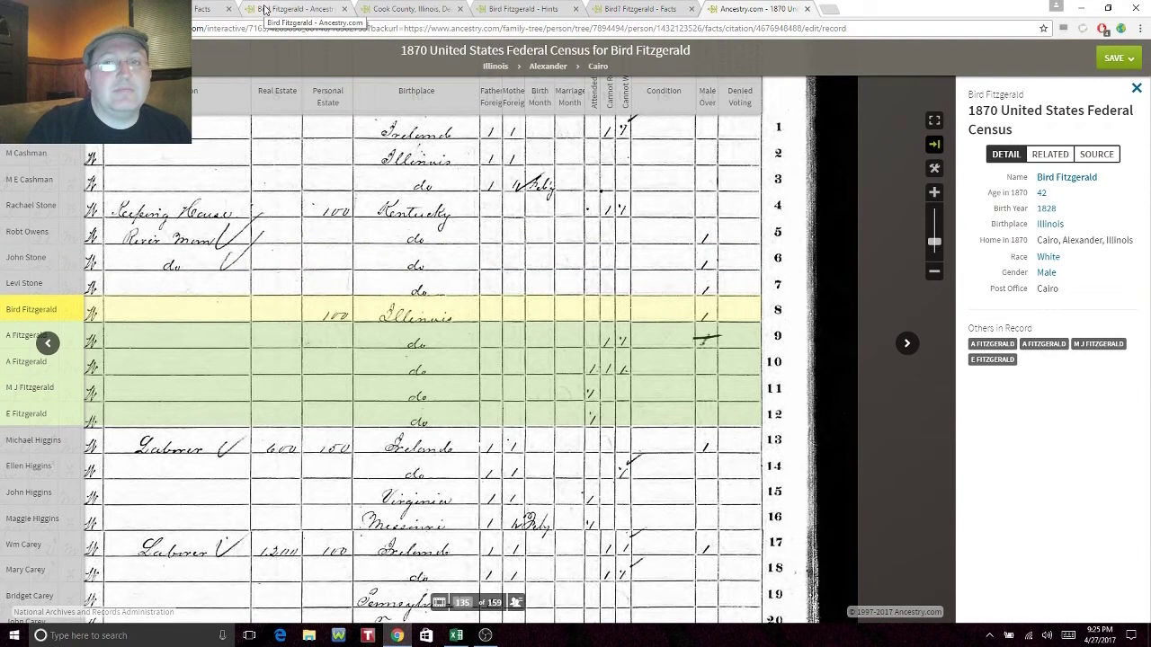
left_click(270, 8)
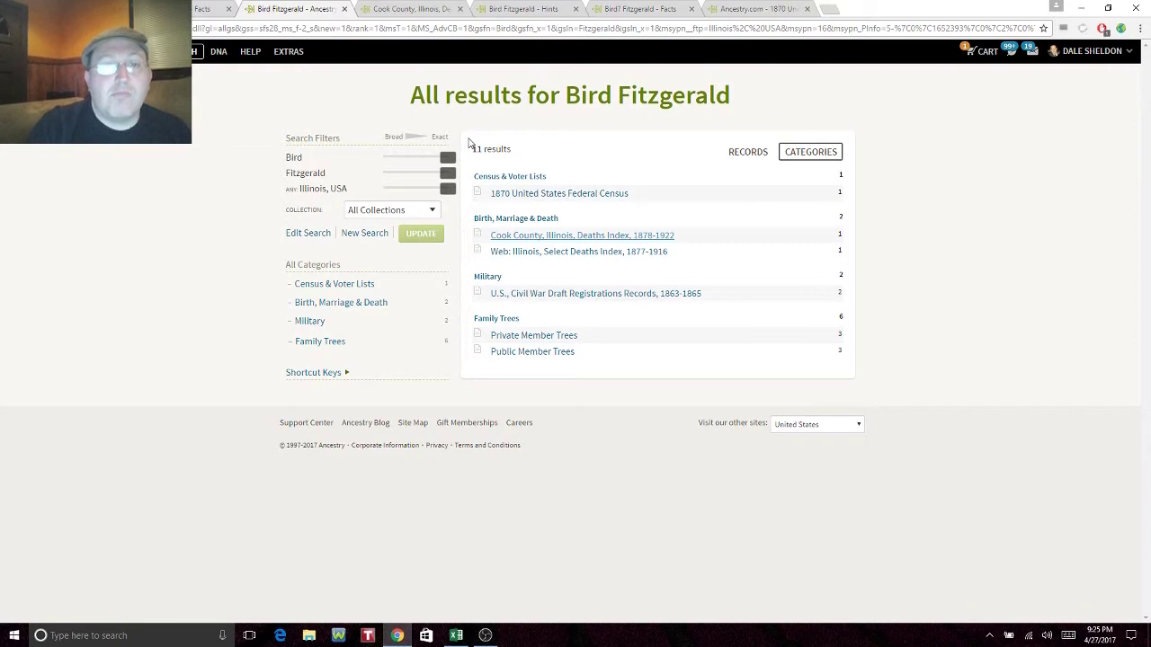
Step: Save the 1870 United States Federal Census record to the existing second son in the family tree
left_click(759, 8)
left_click(1114, 65)
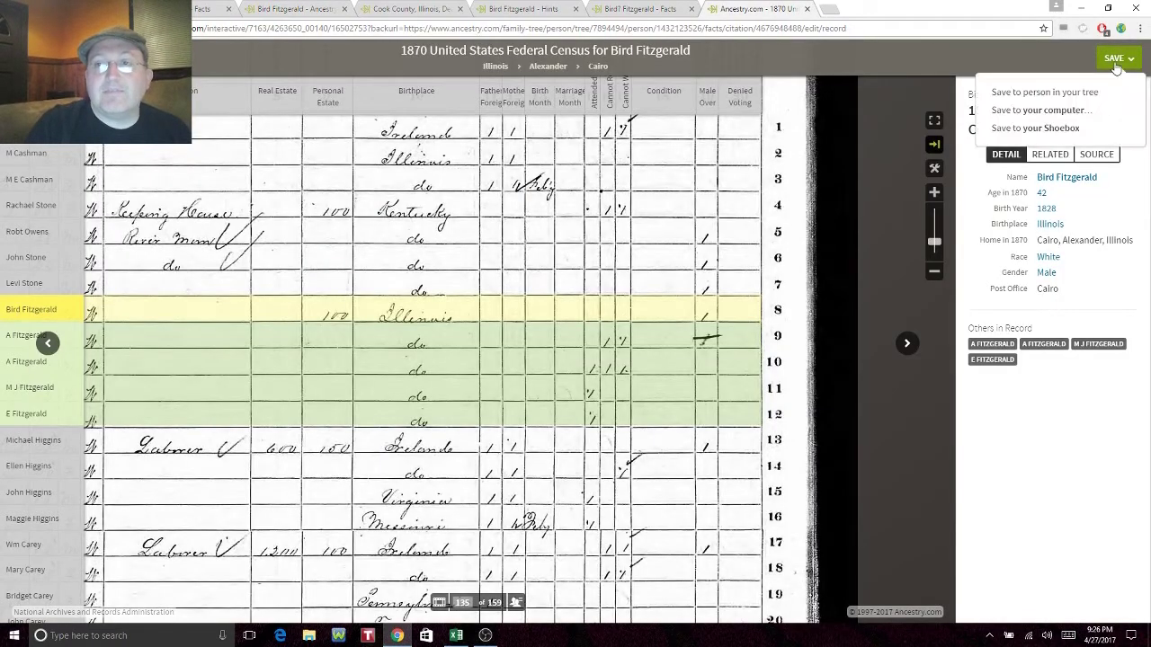
left_click(1034, 94)
type("Bird")
key("Down")
key("Return")
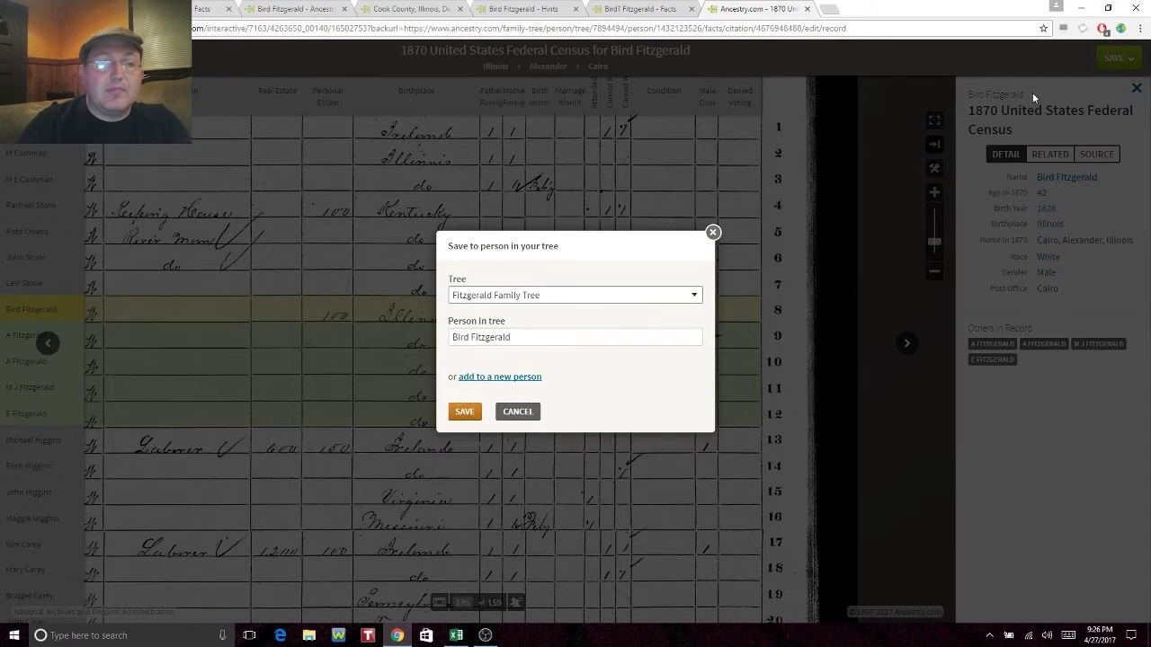
left_click(464, 413)
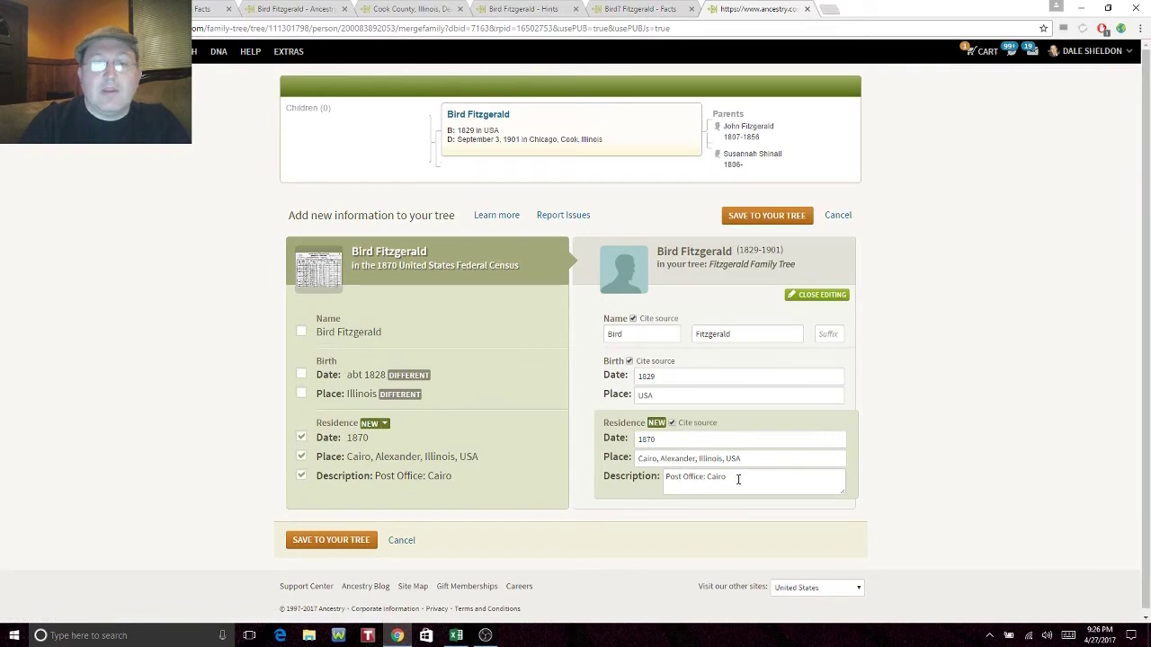
Step: Replace the residence description with "Census: with wife and children," and reopen the census image from the member tree's source for reference
left_click_drag(738, 479, 615, 476)
type("Census:")
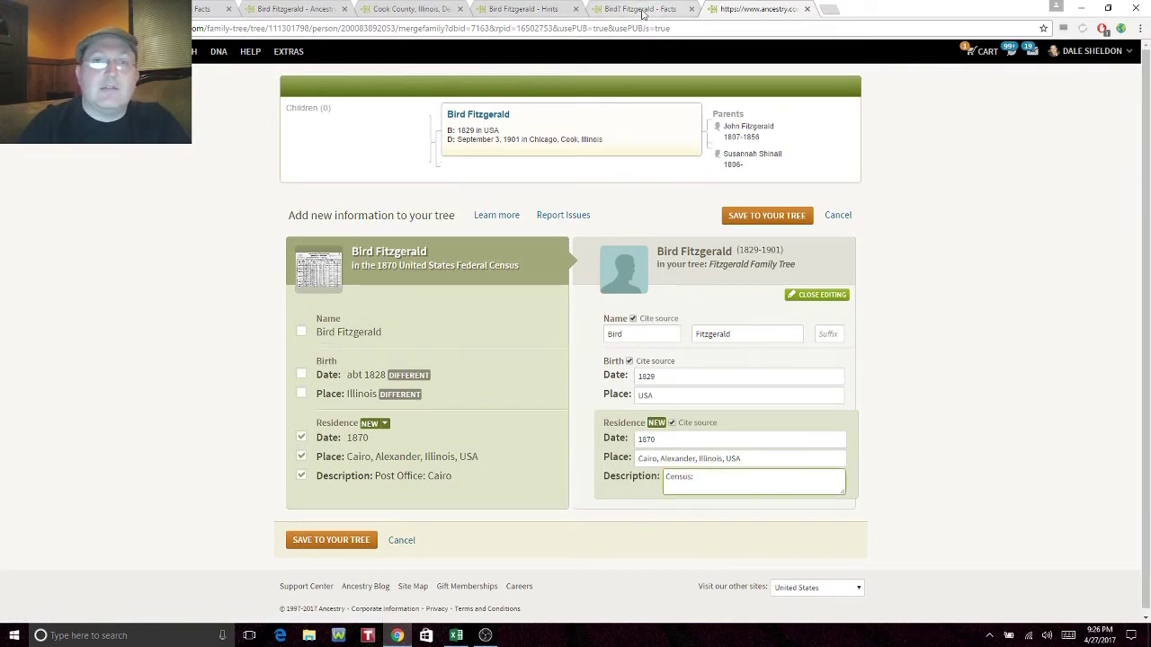
left_click(642, 11)
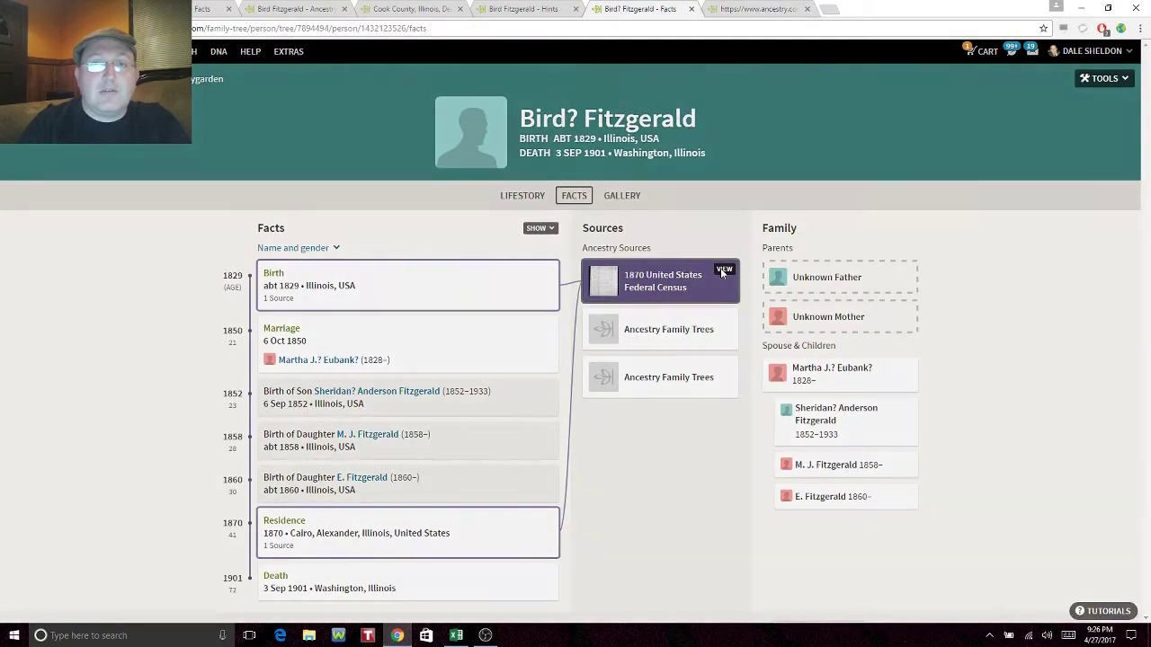
left_click(723, 269)
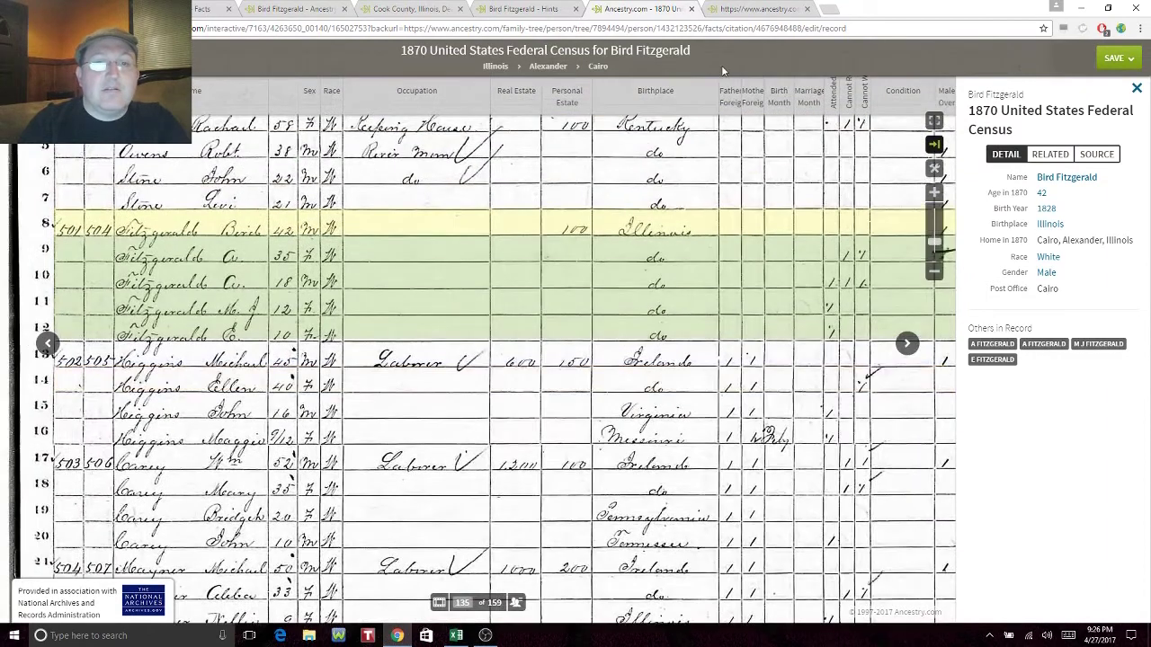
left_click(752, 11)
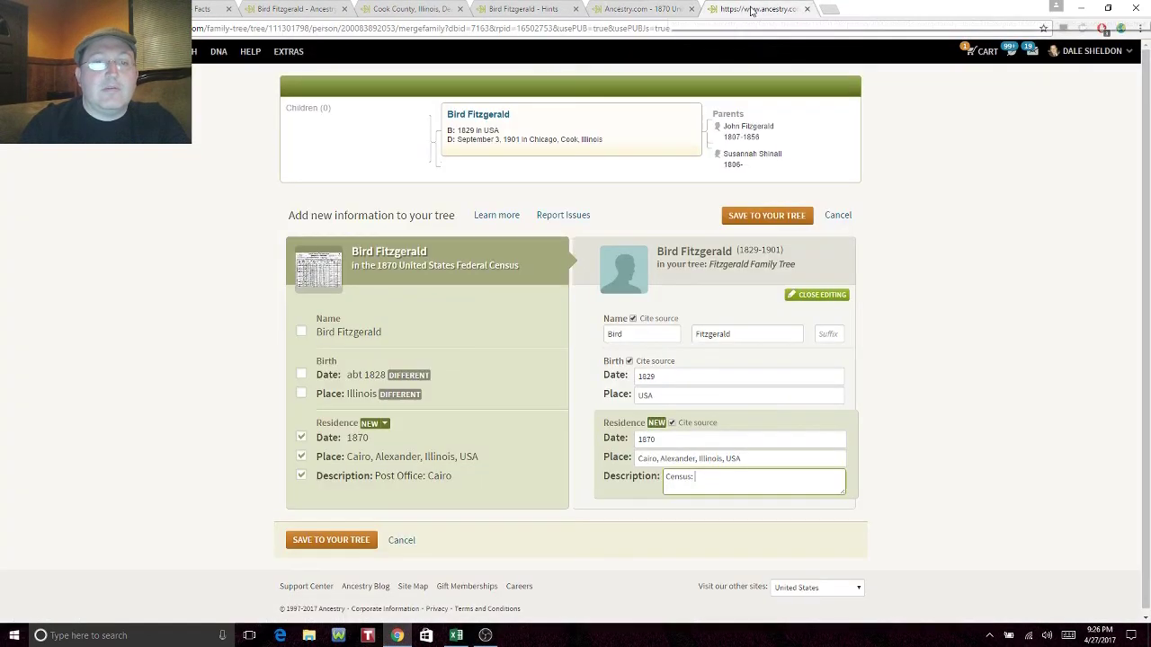
type("with wife and children,")
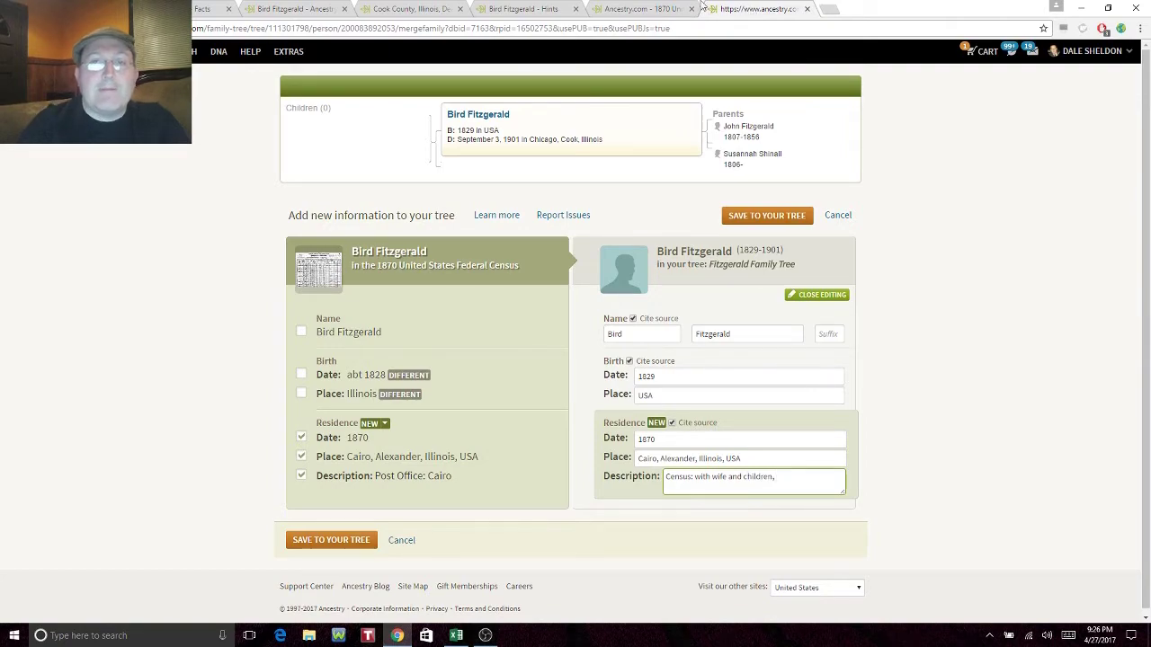
Step: Examine the family's rows on the census image for birthplace, occupation, real estate and personal estate
left_click(643, 9)
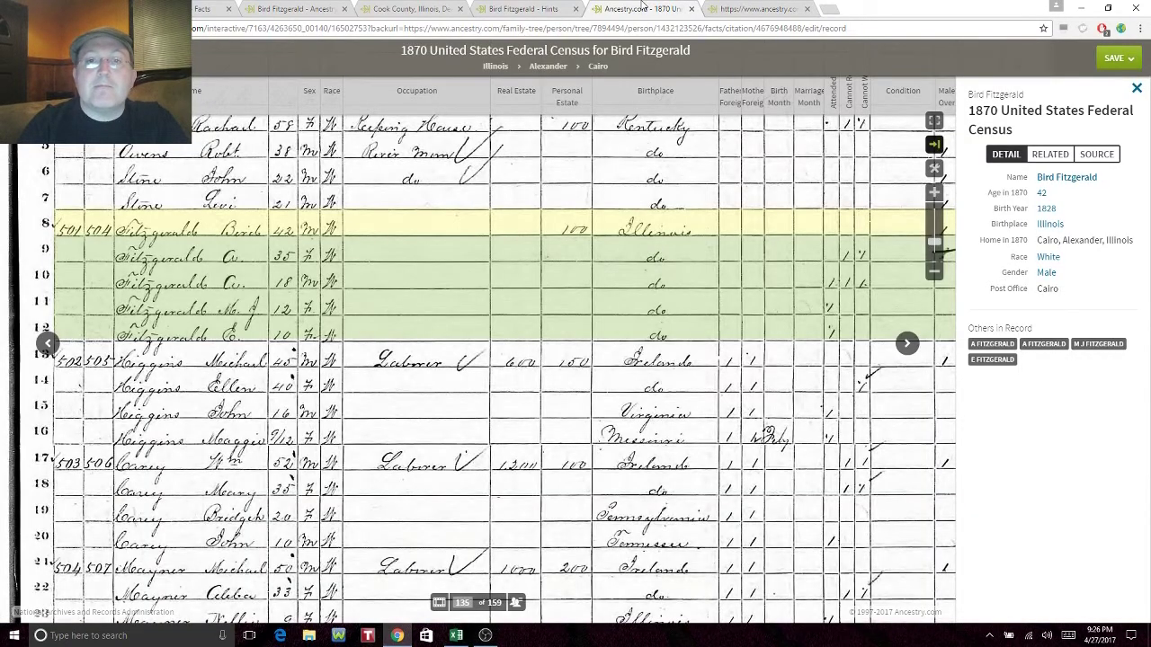
left_click_drag(744, 218, 739, 261)
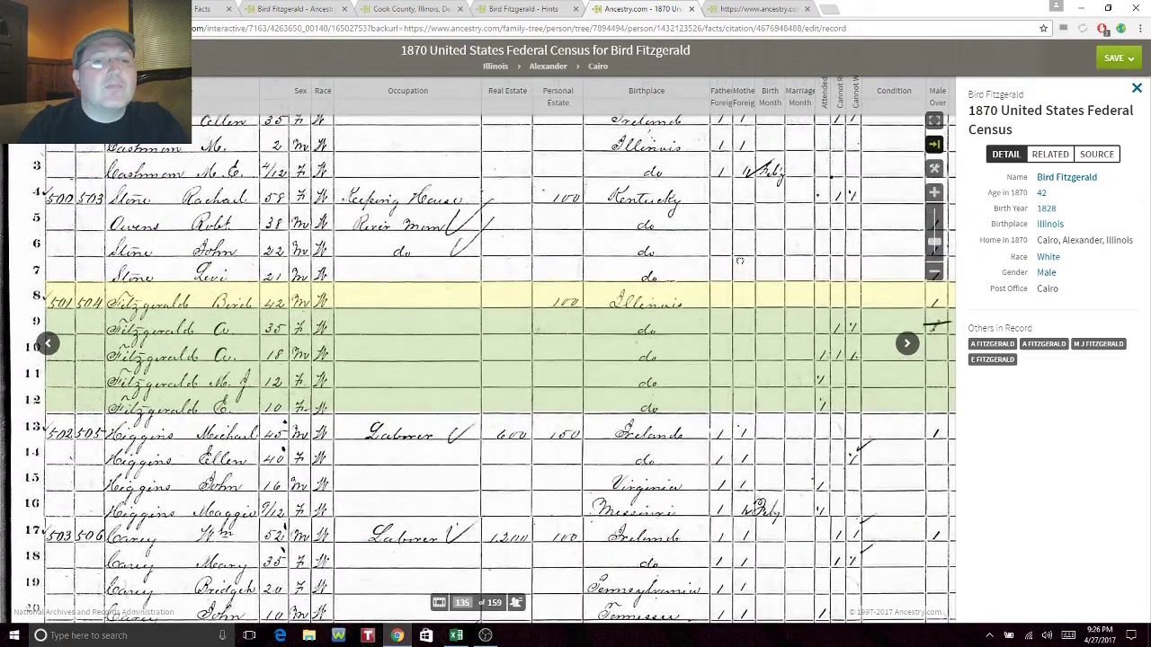
left_click_drag(739, 261, 708, 261)
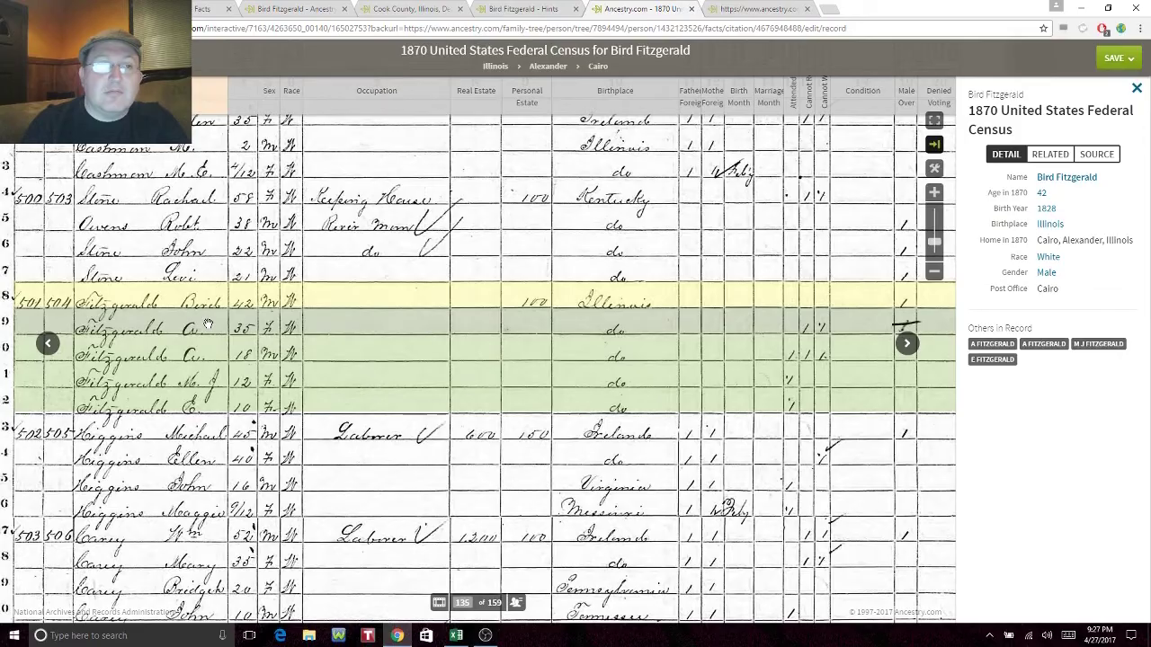
scroll(270, 340, "up", 3)
scroll(283, 344, "down", 5)
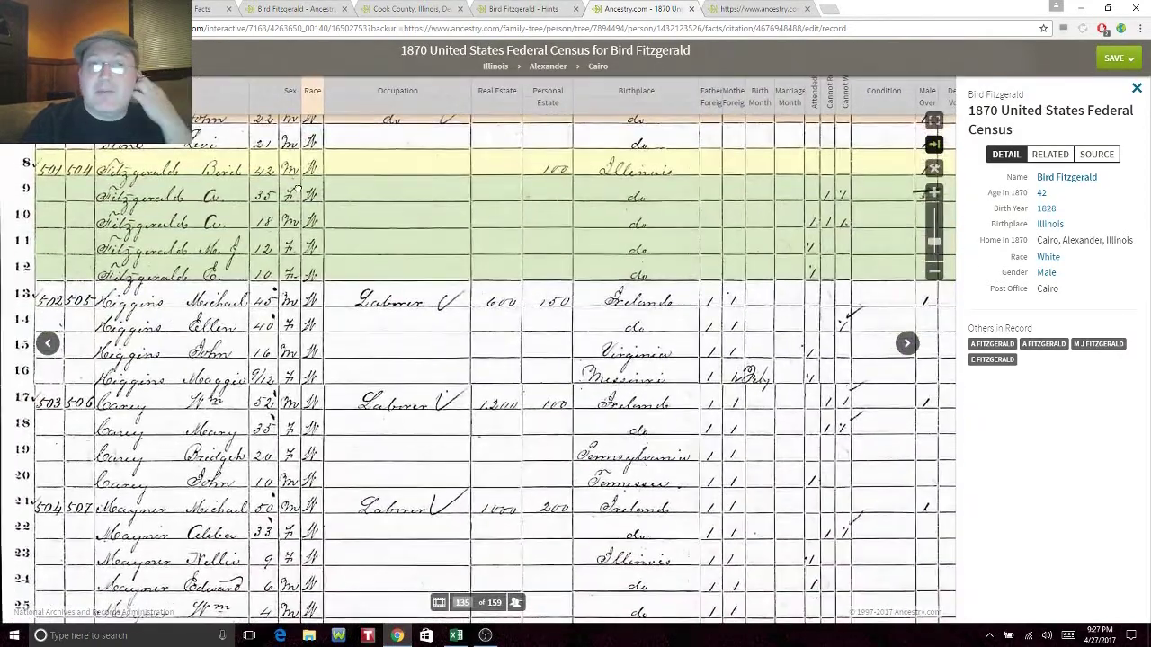
scroll(297, 190, "up", 1)
scroll(295, 216, "up", 1)
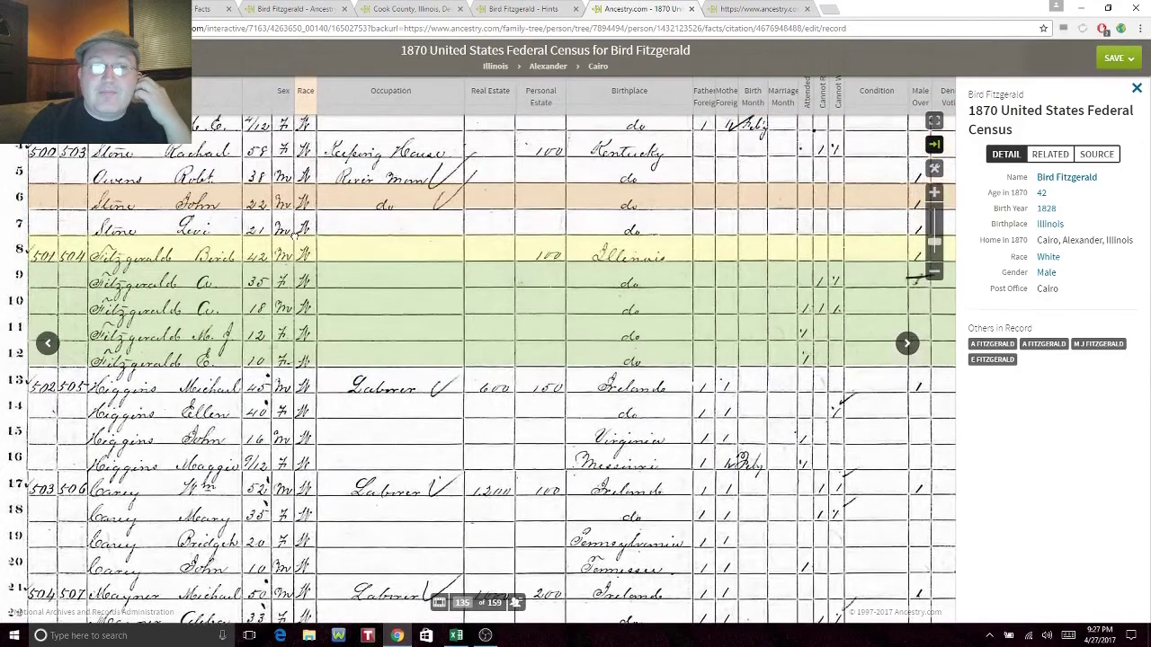
scroll(295, 232, "up", 1)
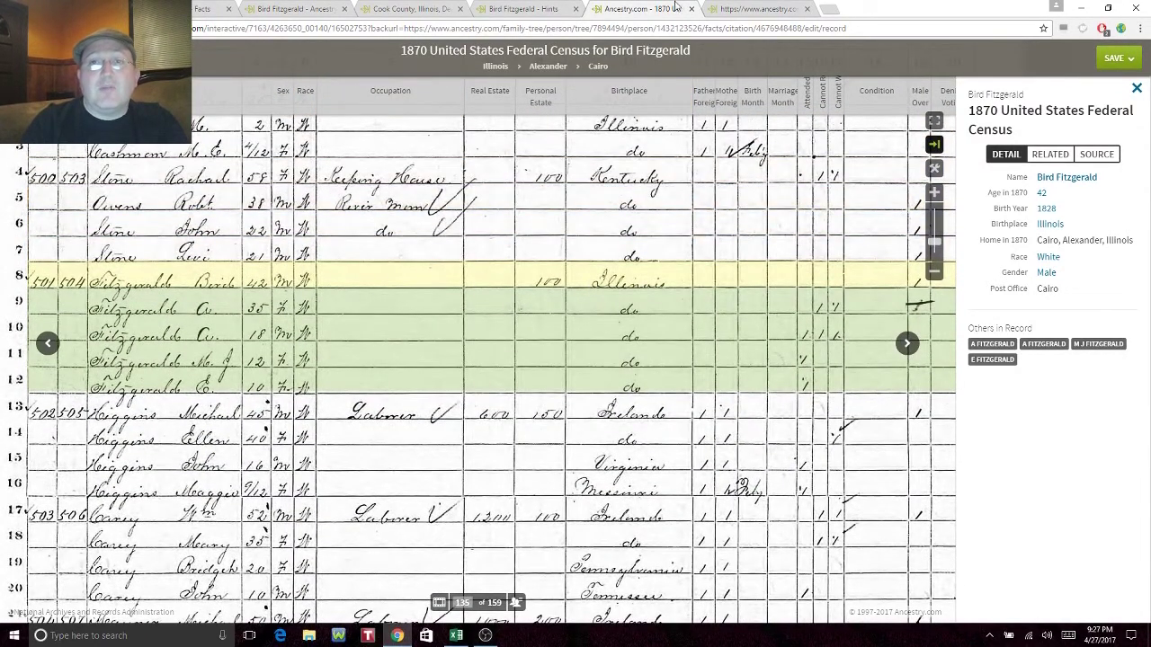
Step: Extend the residence description with "born in Illinois, no real estate, no occupation noted, $100 personal property."
left_click(747, 10)
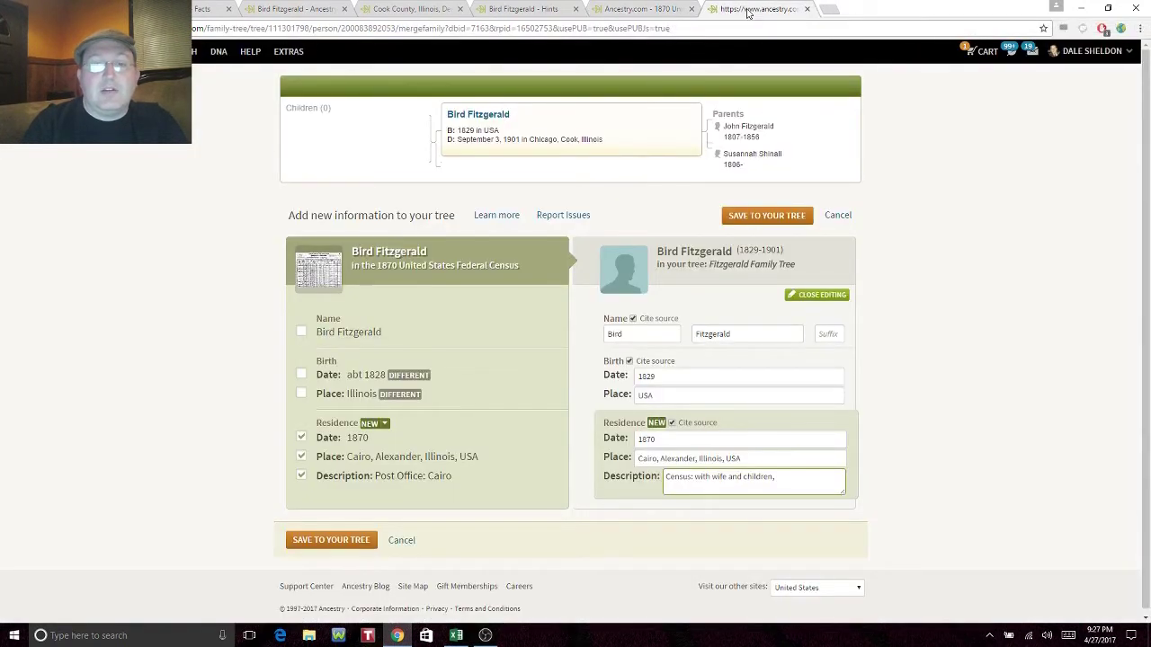
type("born in Illinois")
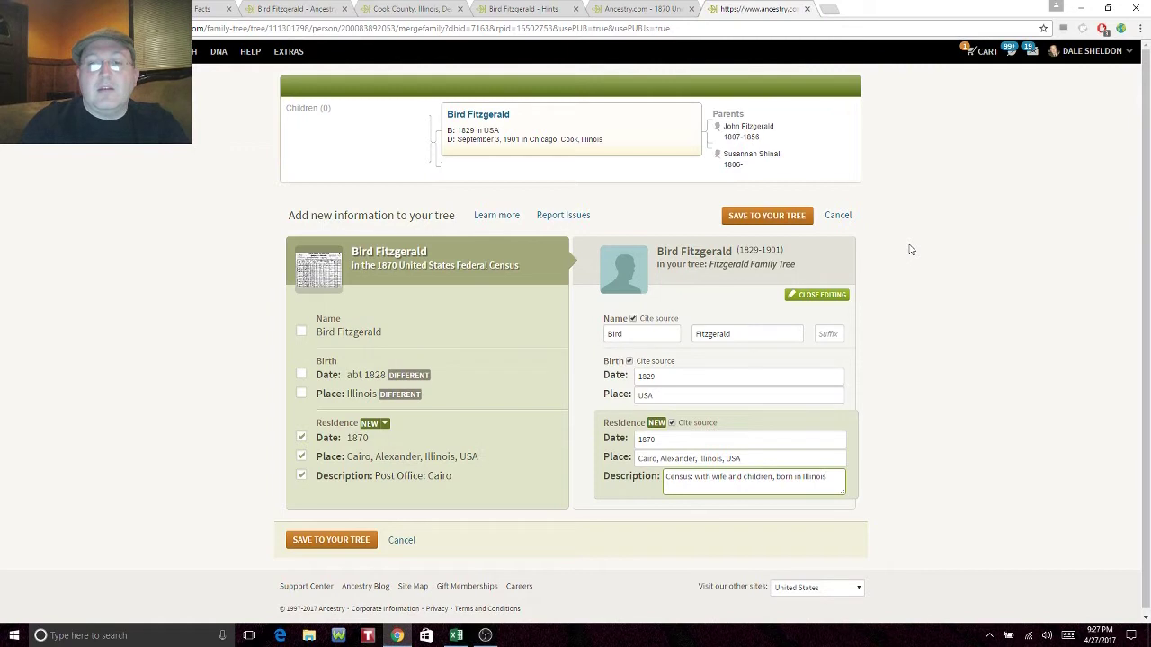
type(", no real estate, no")
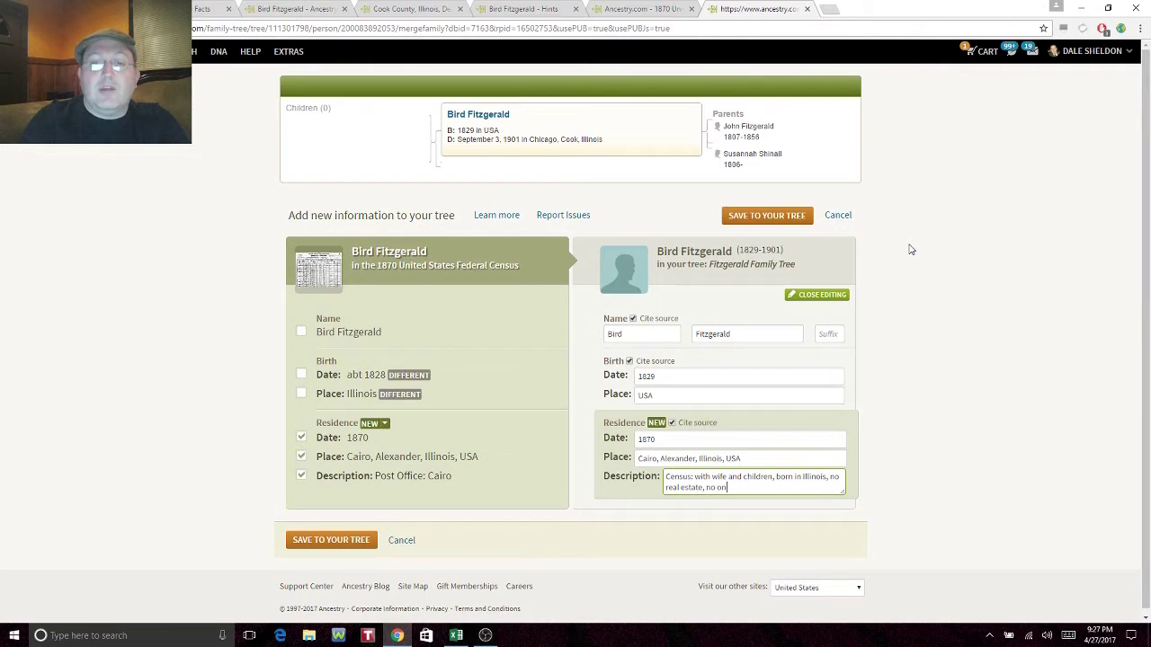
type(" occupation noted")
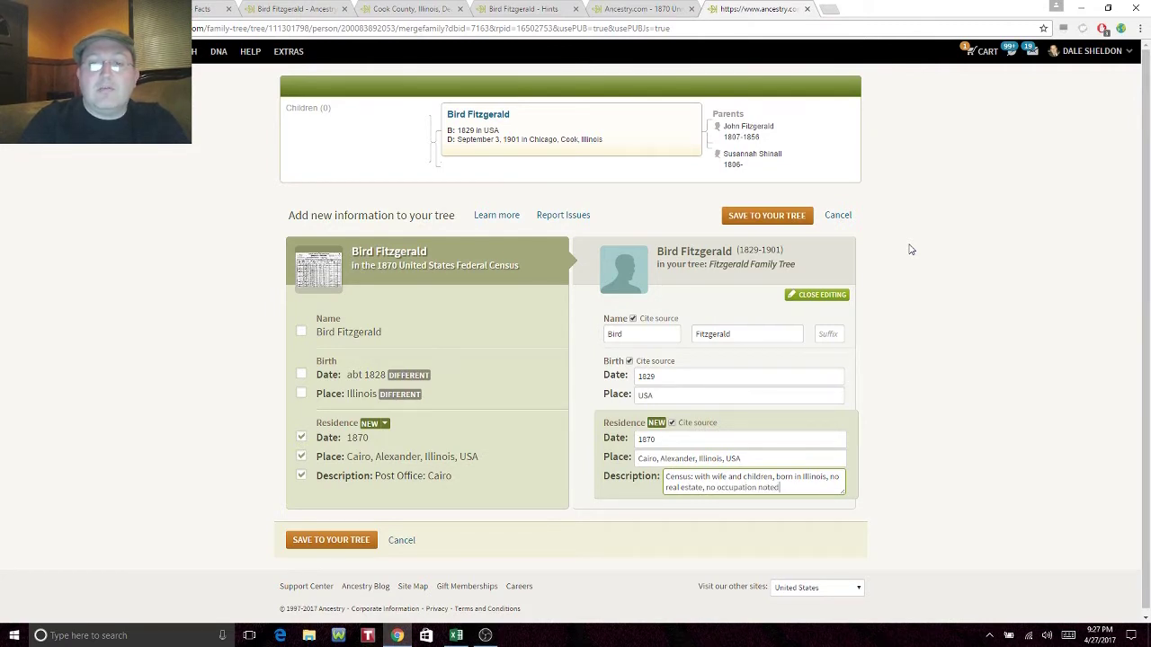
type(", $100 personal property.")
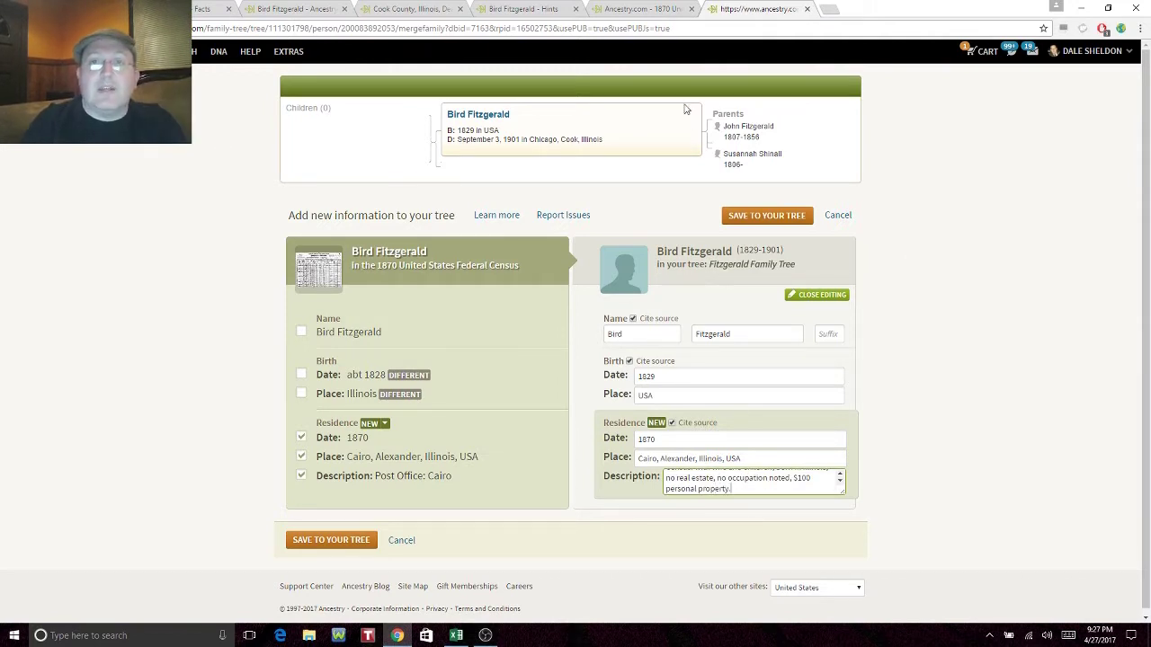
Step: Set the residence date to June 24, 1870, using the enumeration date on the census page, and save the record to the tree
left_click(636, 8)
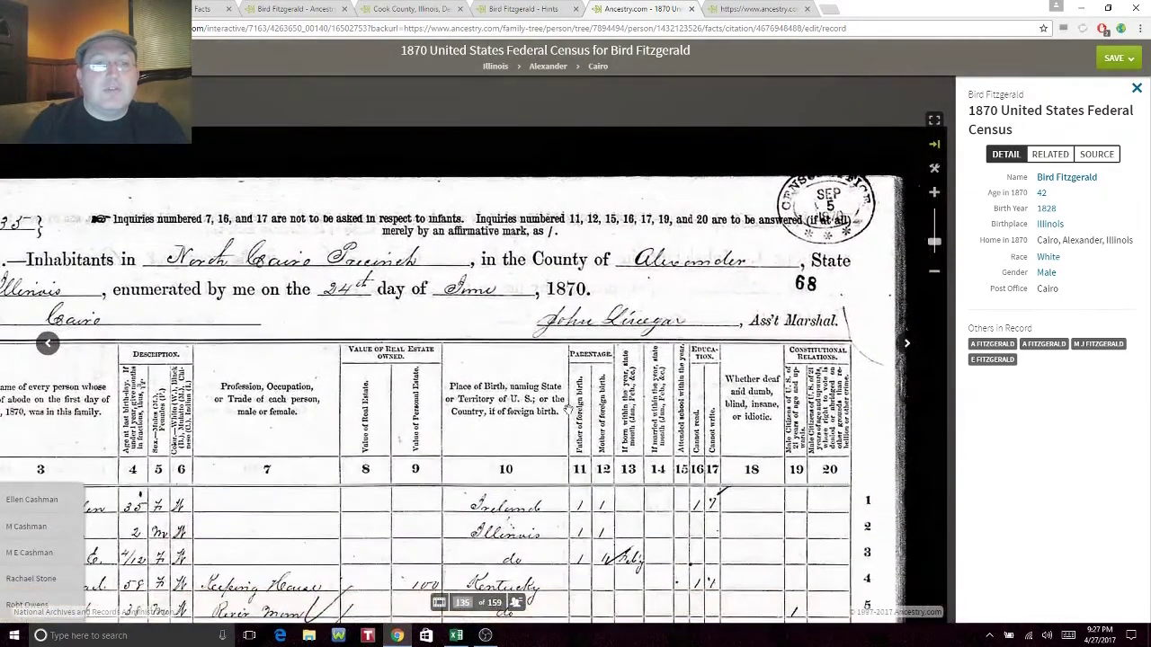
left_click(751, 11)
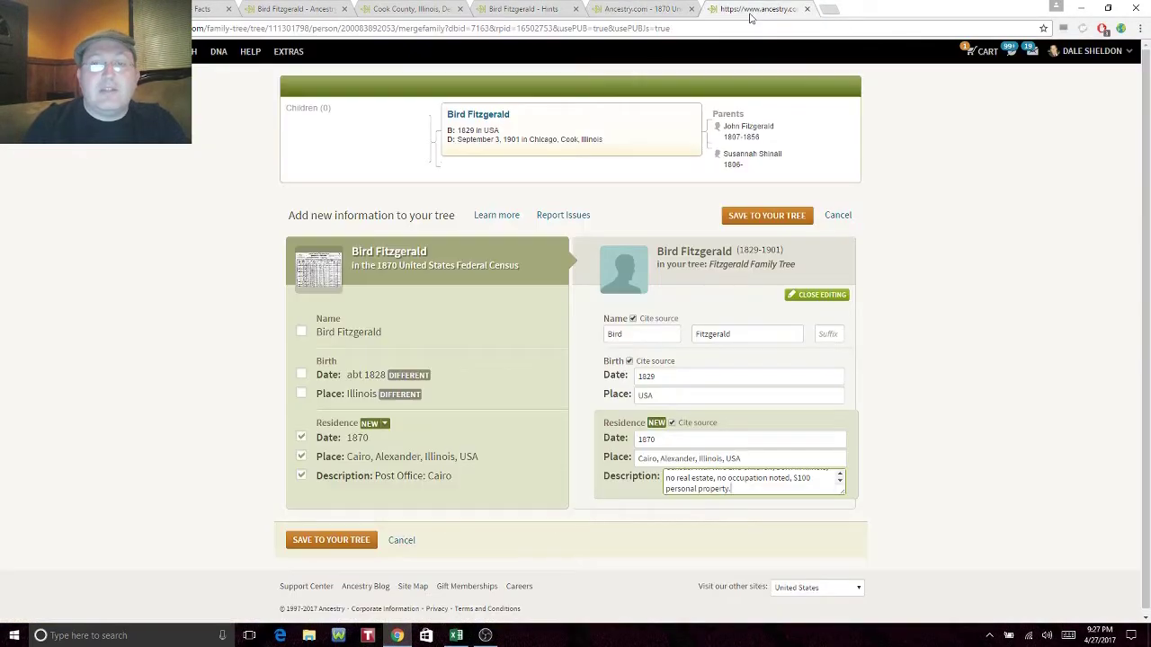
left_click(637, 439)
type("June 24,")
left_click(1017, 392)
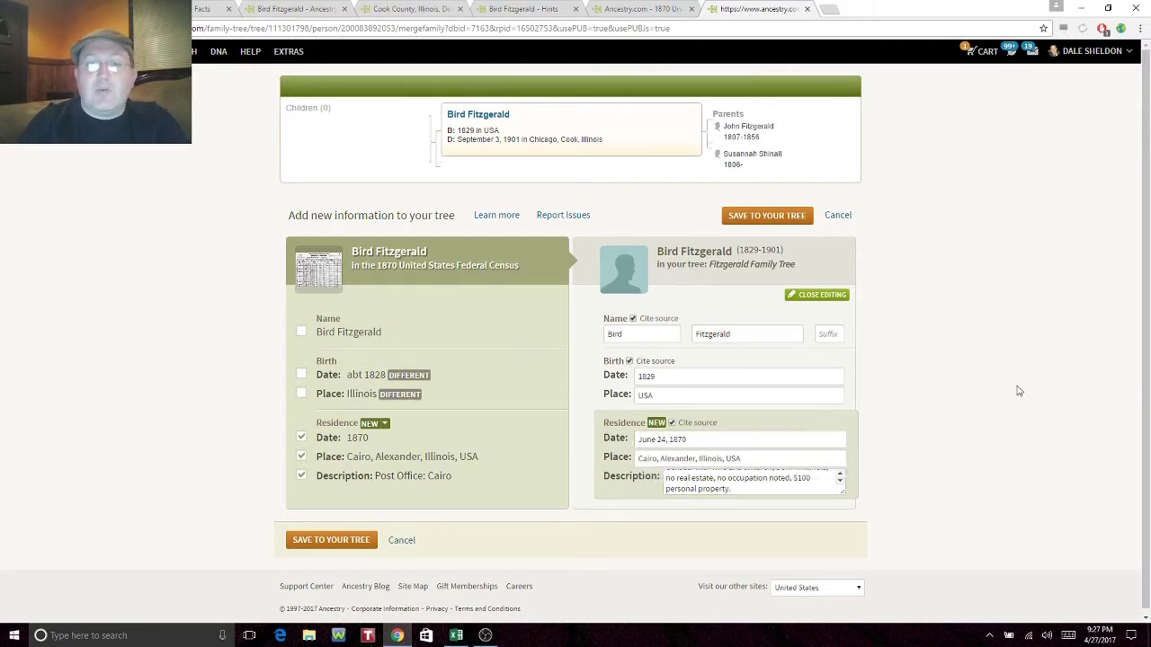
left_click(759, 458)
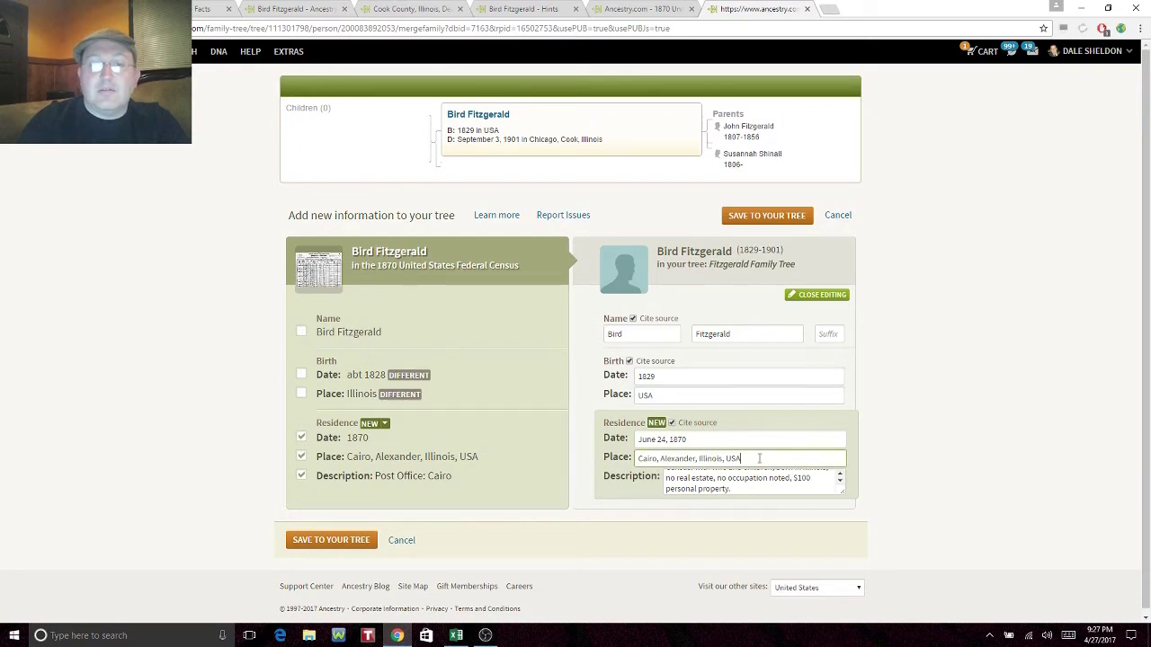
left_click(1005, 422)
left_click(359, 539)
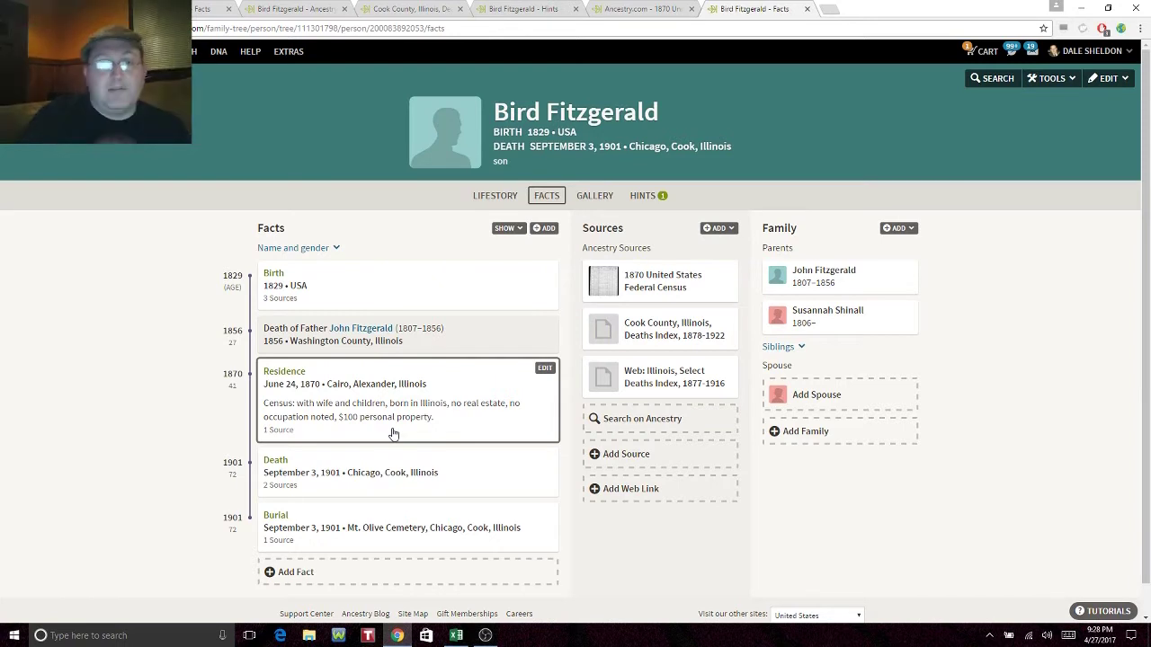
Step: Ignore the son's Ancestry Member Trees hint and close the leftover hints, census image and Cook County death record tabs
left_click(664, 201)
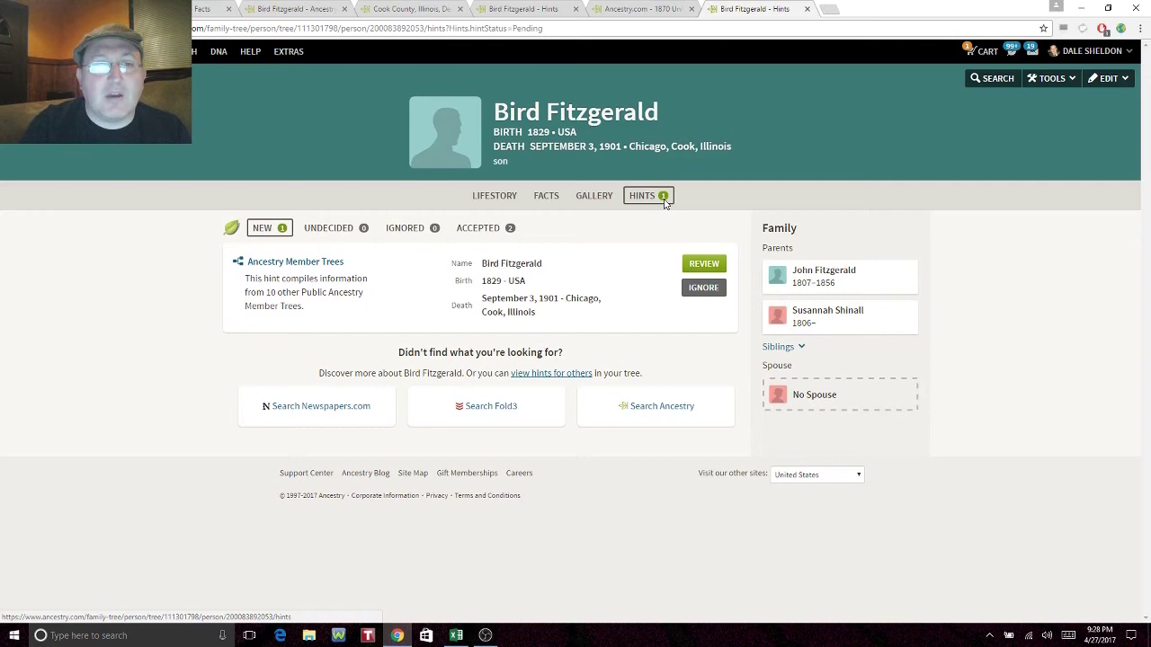
left_click(702, 288)
left_click(807, 9)
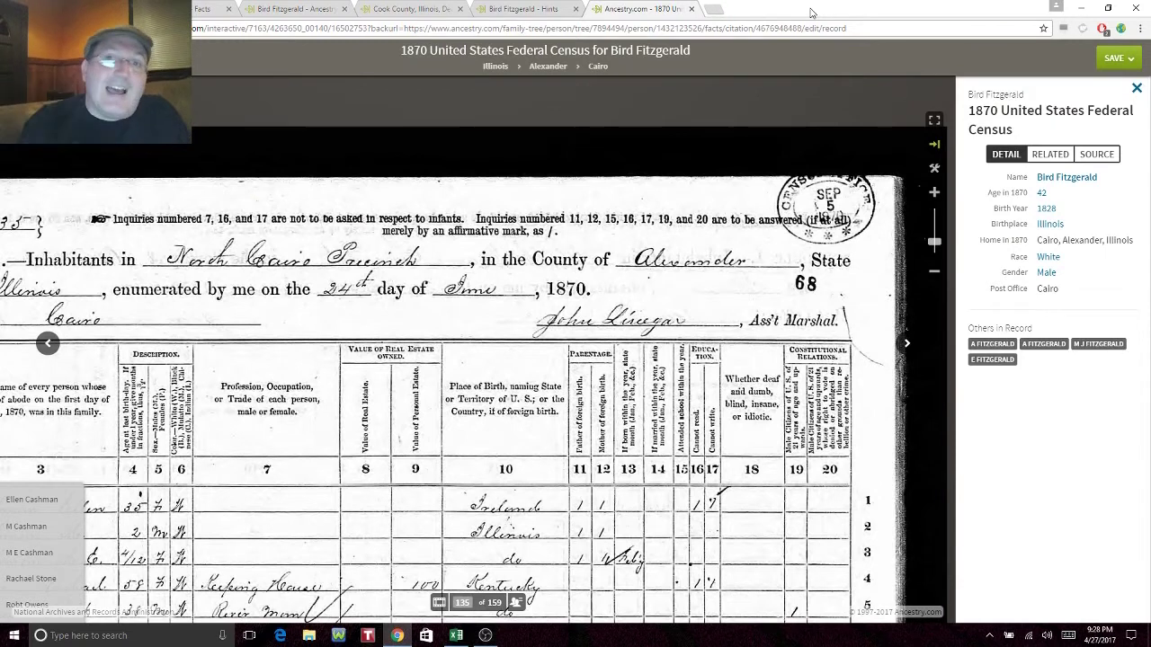
left_click(691, 9)
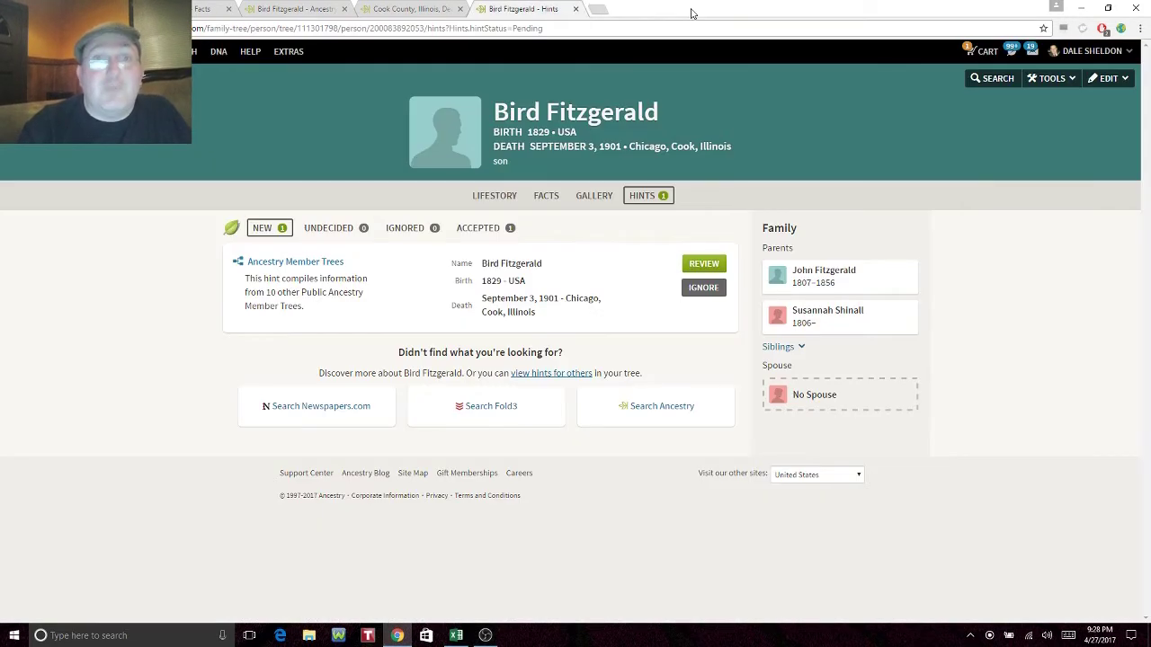
left_click(576, 9)
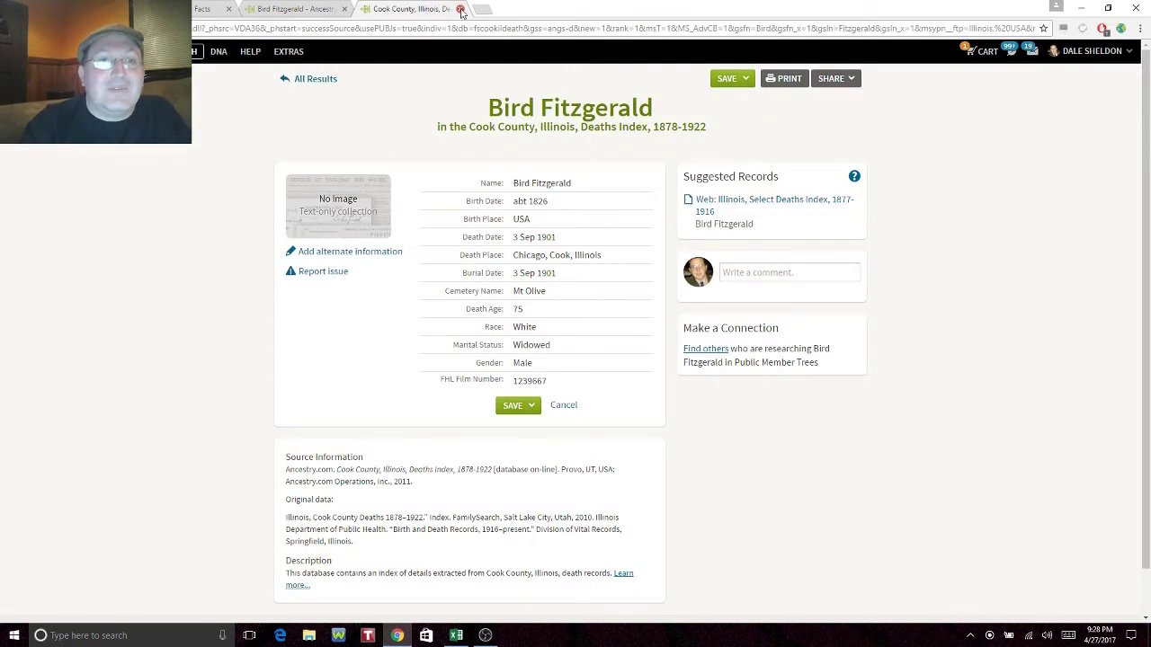
left_click(459, 9)
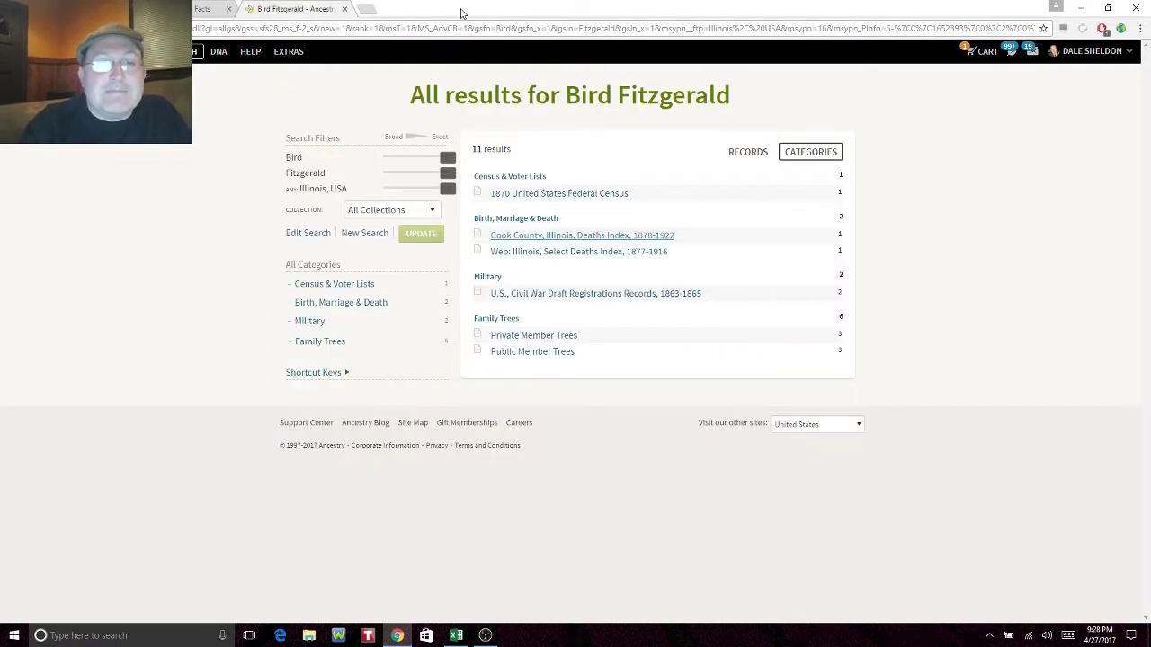
Step: Open the U.S., Civil War Draft Registrations Records, 1863-1865 results and the Stoddard, Missouri record in separate browser tabs
right_click(569, 294)
left_click(593, 300)
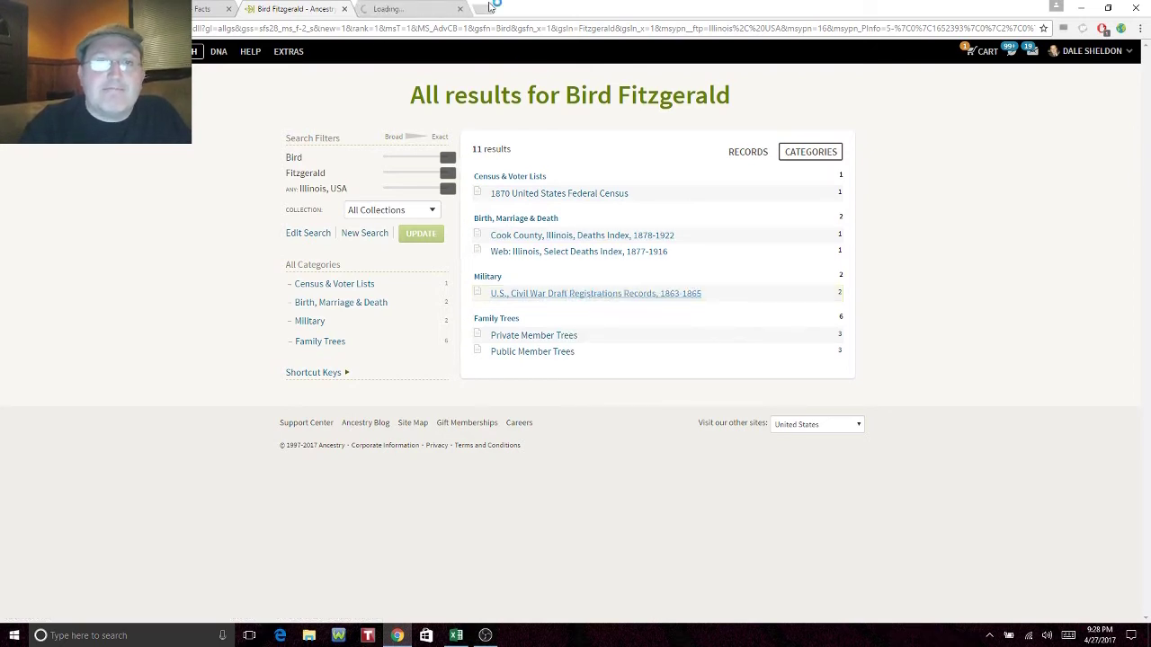
left_click(407, 7)
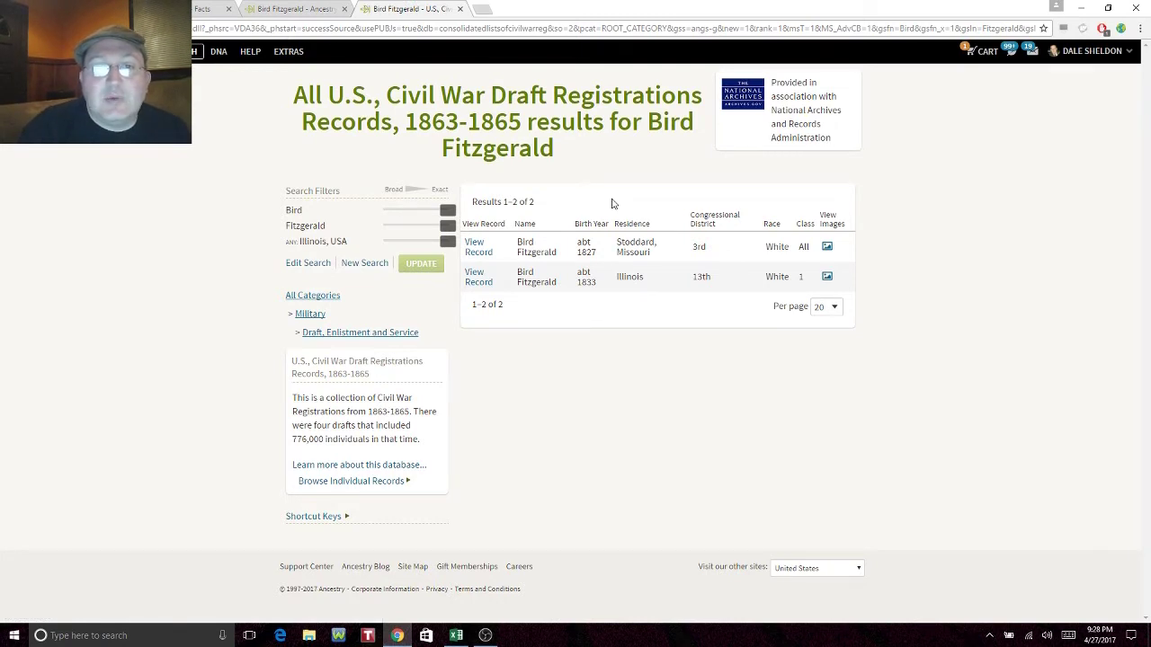
mouse_move(478, 256)
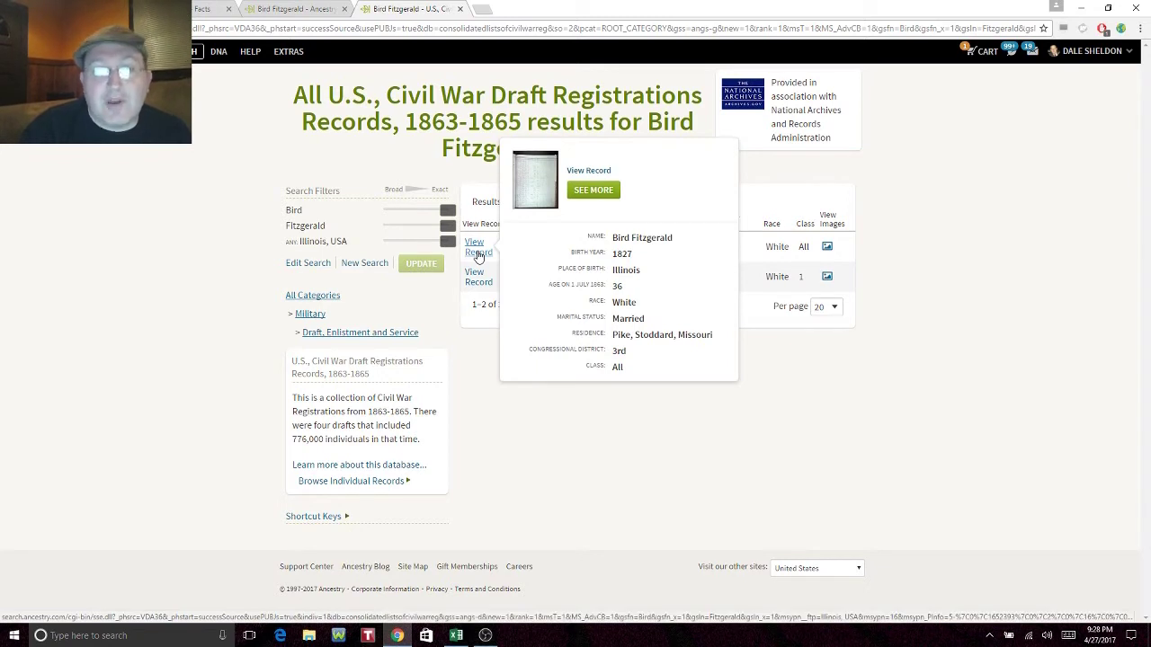
right_click(479, 255)
left_click(530, 260)
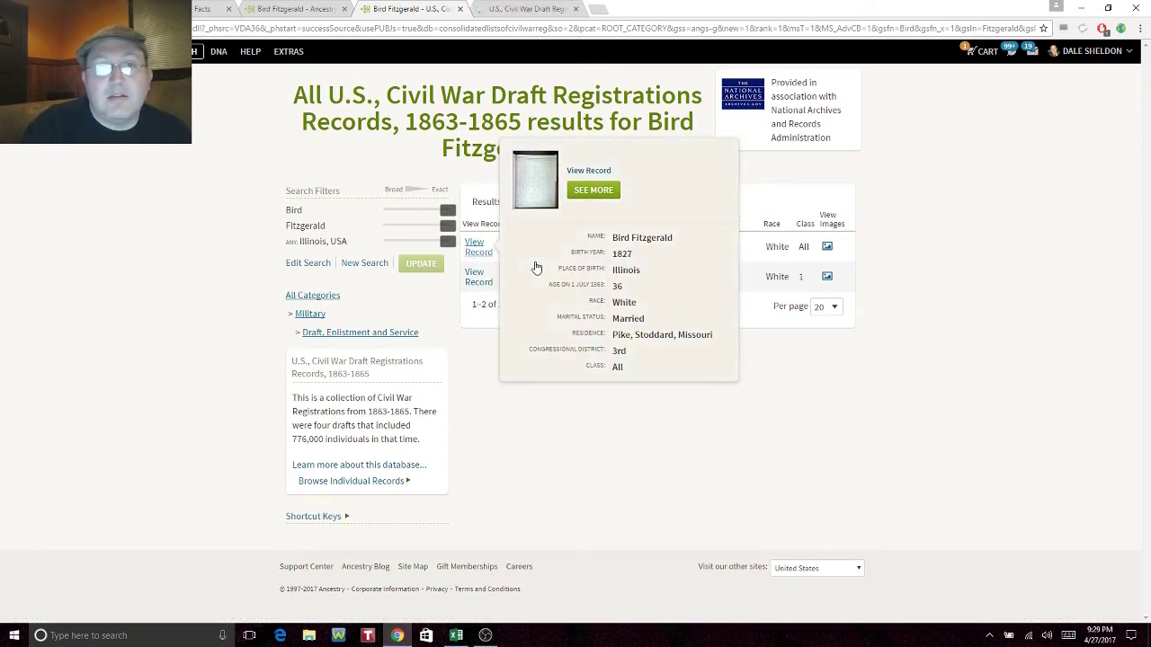
left_click(521, 10)
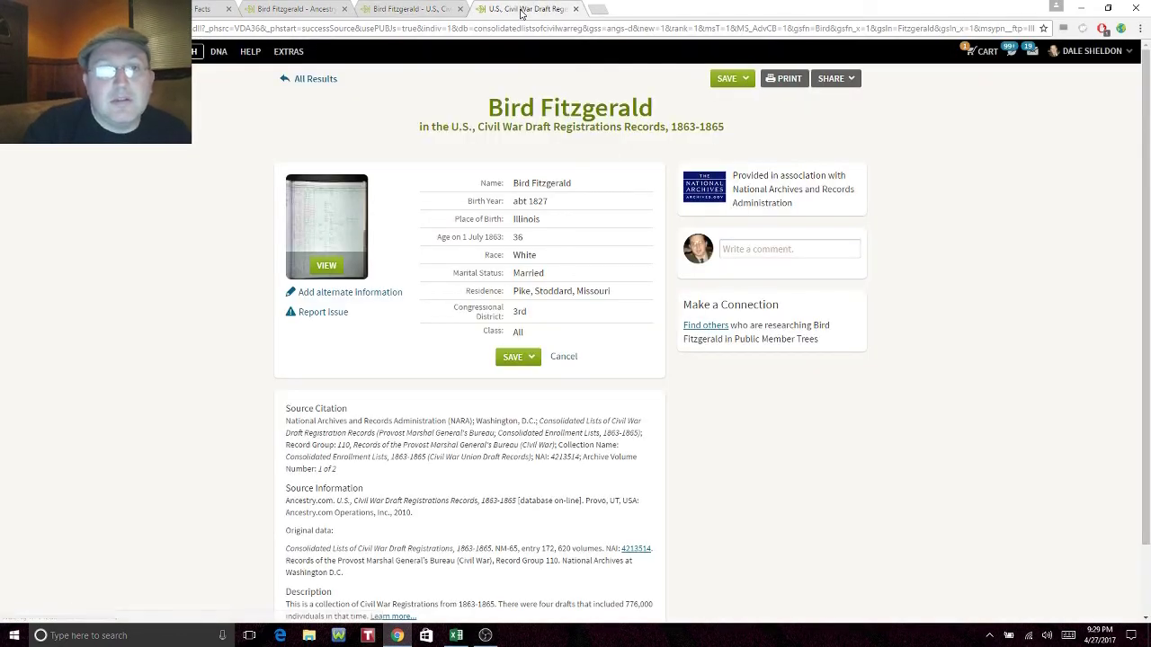
Step: Examine the son's row on the draft register image for age, occupation, marital status, birthplace, former military service and remarks
left_click(344, 213)
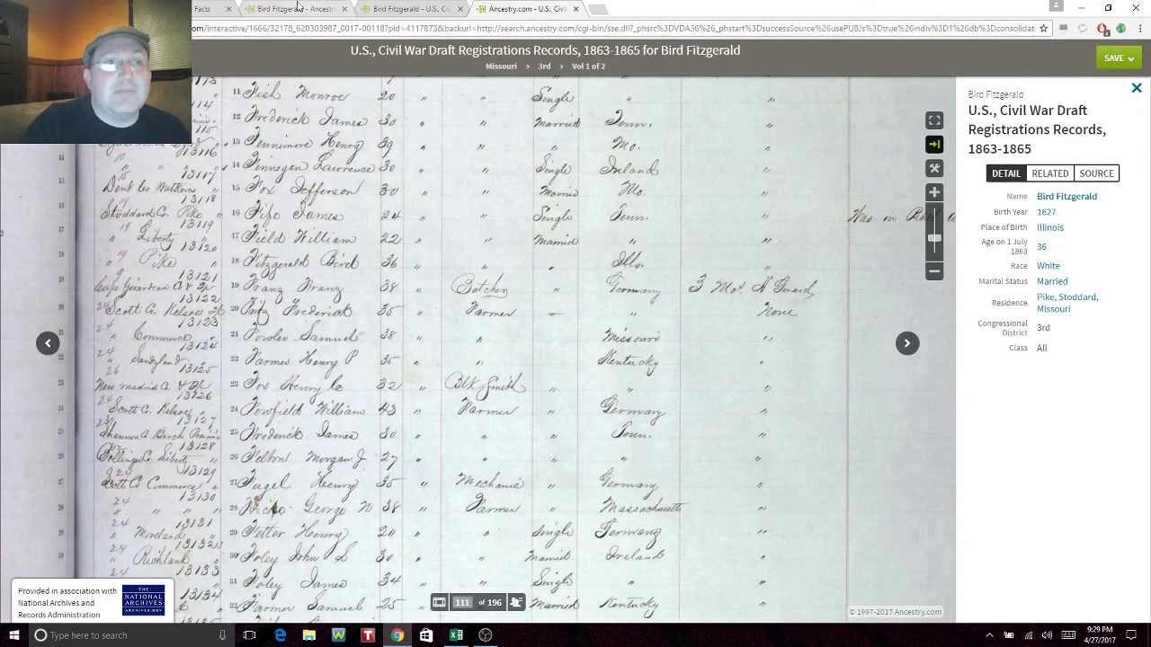
left_click(300, 8)
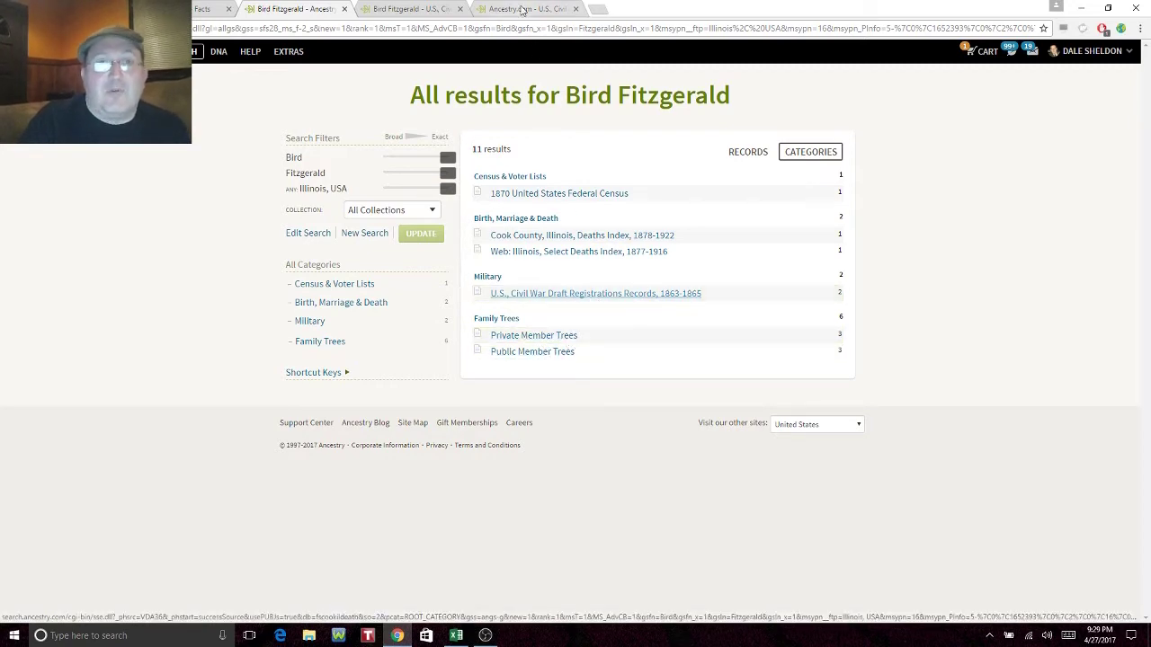
left_click(521, 9)
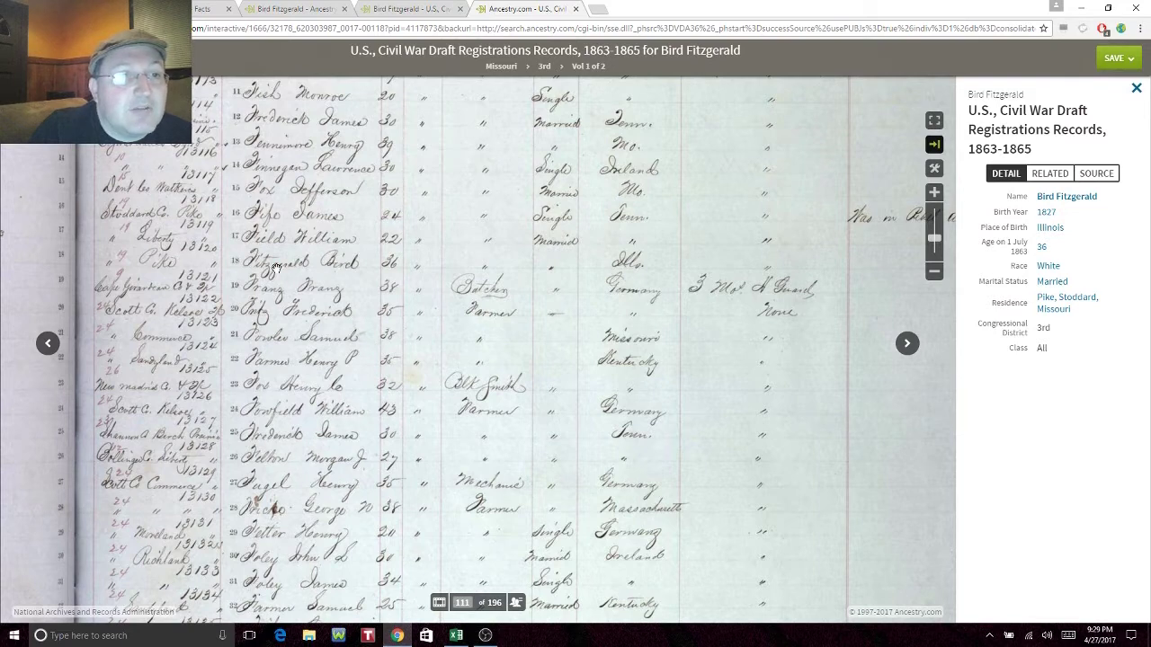
left_click_drag(281, 266, 302, 304)
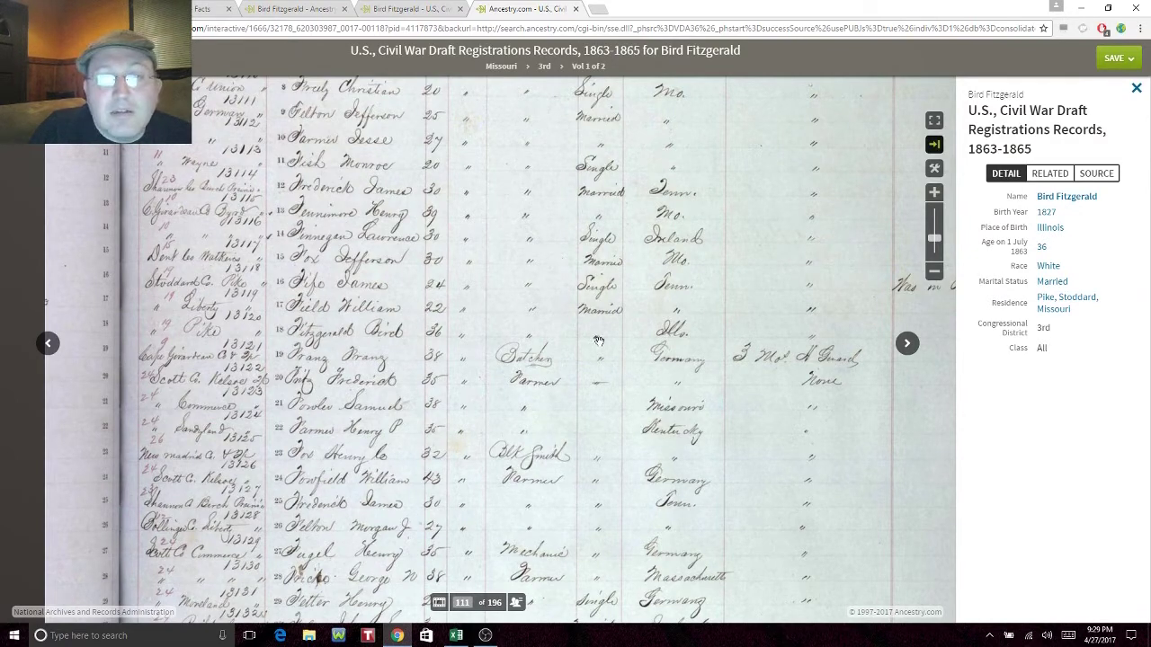
left_click_drag(684, 337, 569, 450)
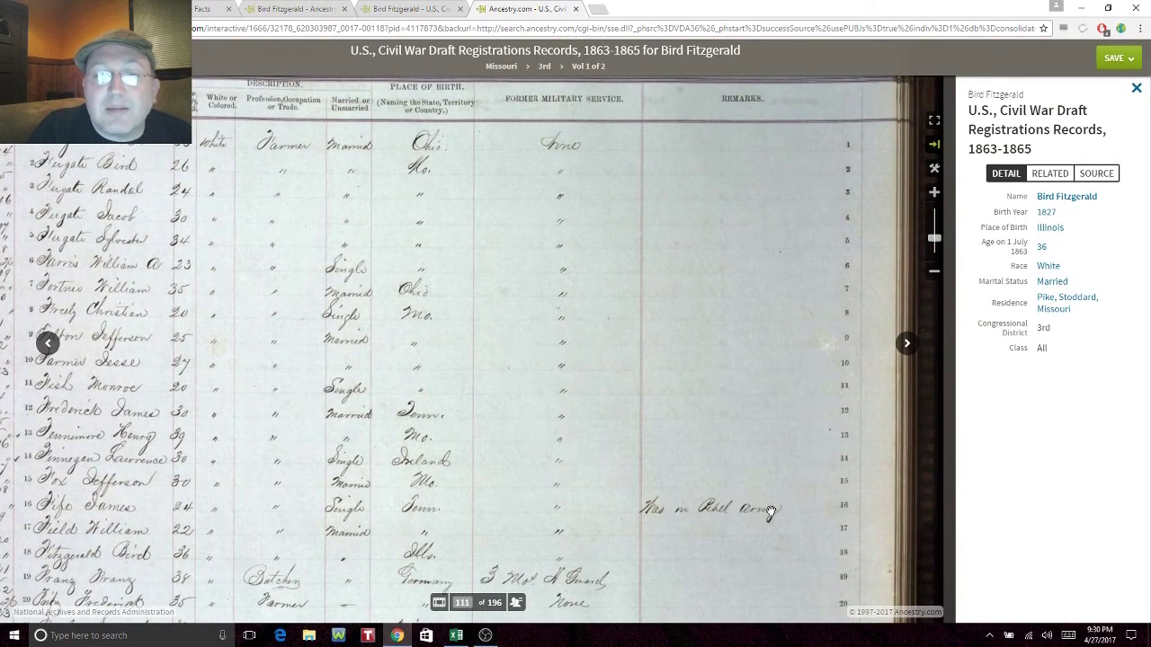
left_click_drag(557, 547, 673, 498)
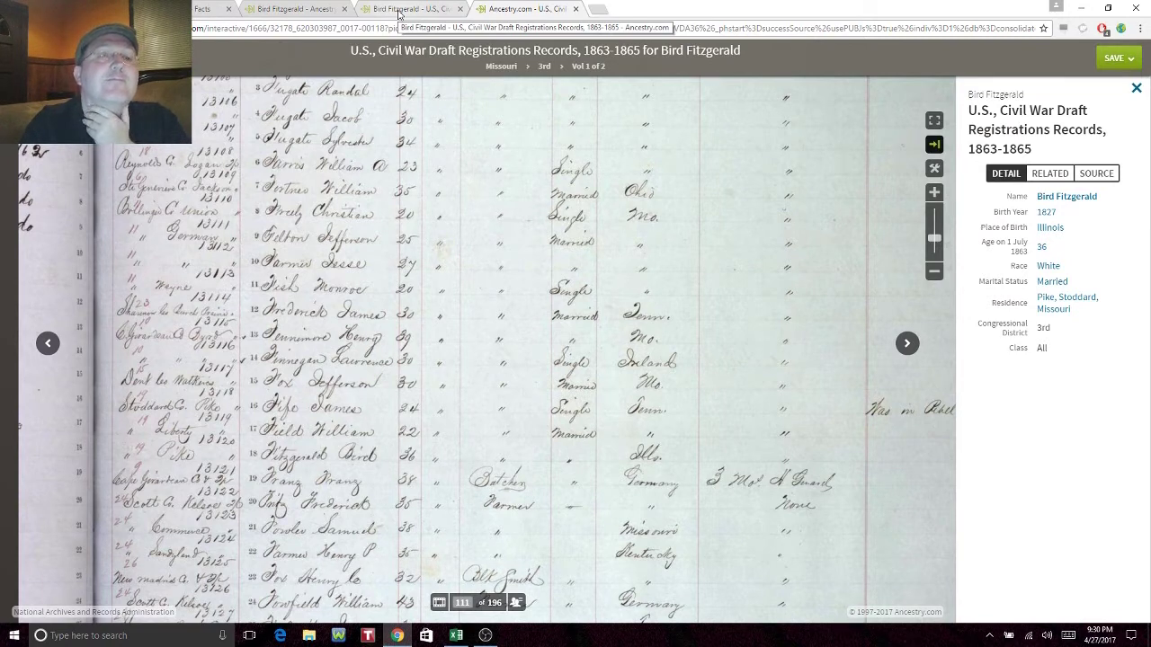
Step: Open the Stoddard, Missouri draft record from the results and start saving it to someone in the tree
left_click(400, 11)
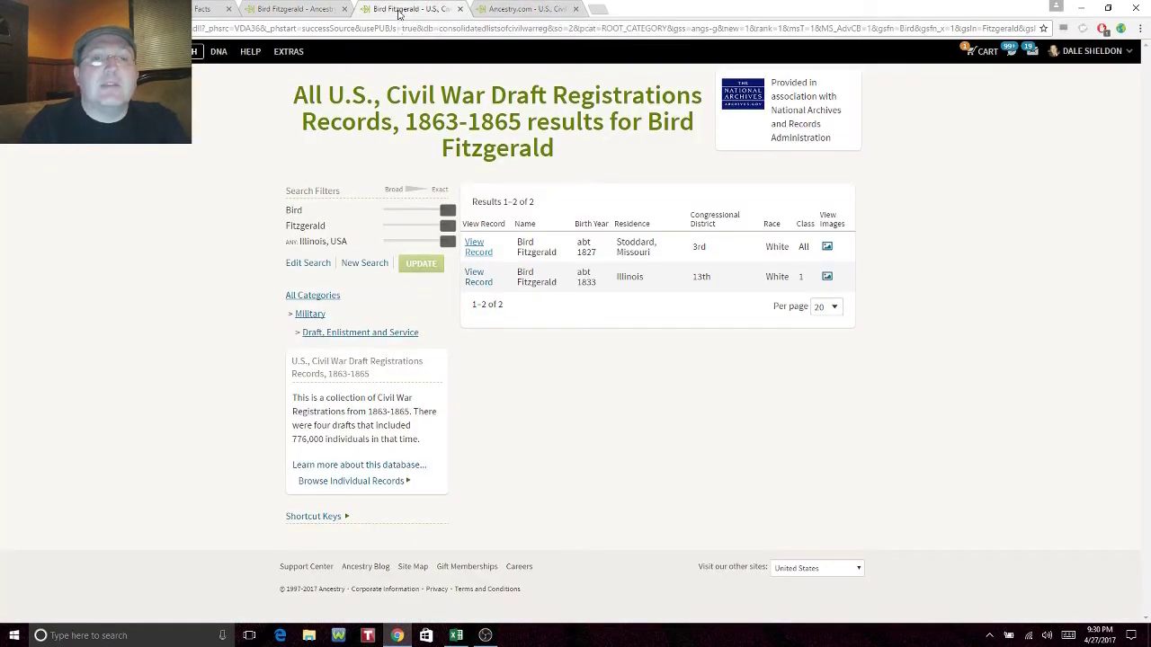
left_click(479, 256)
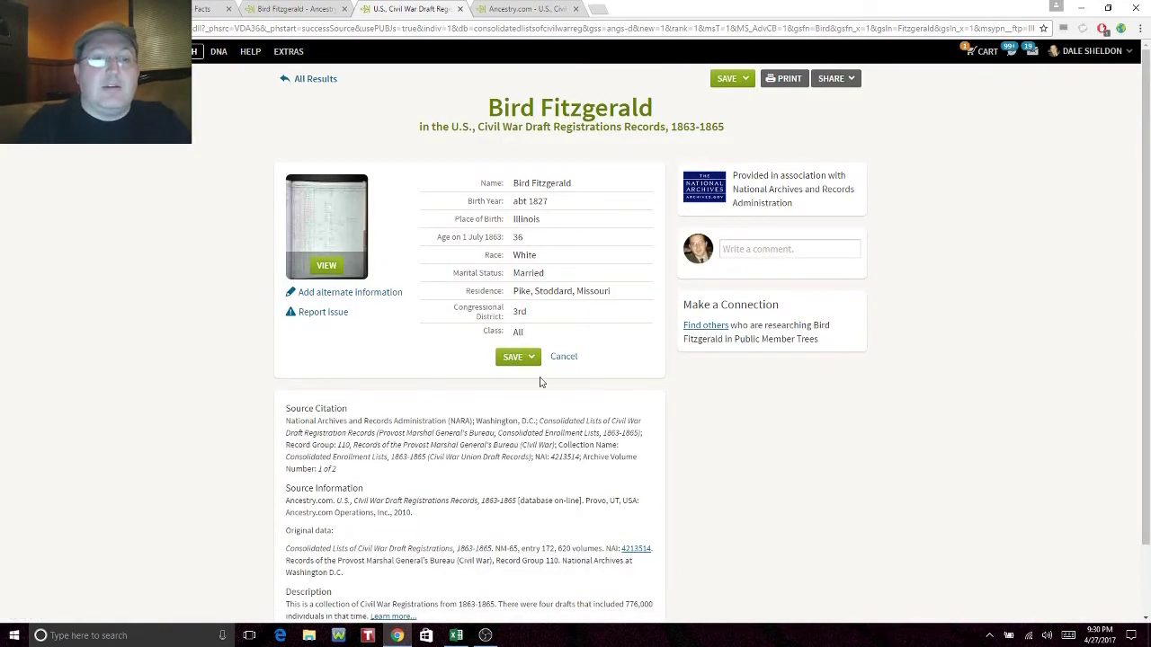
left_click(515, 358)
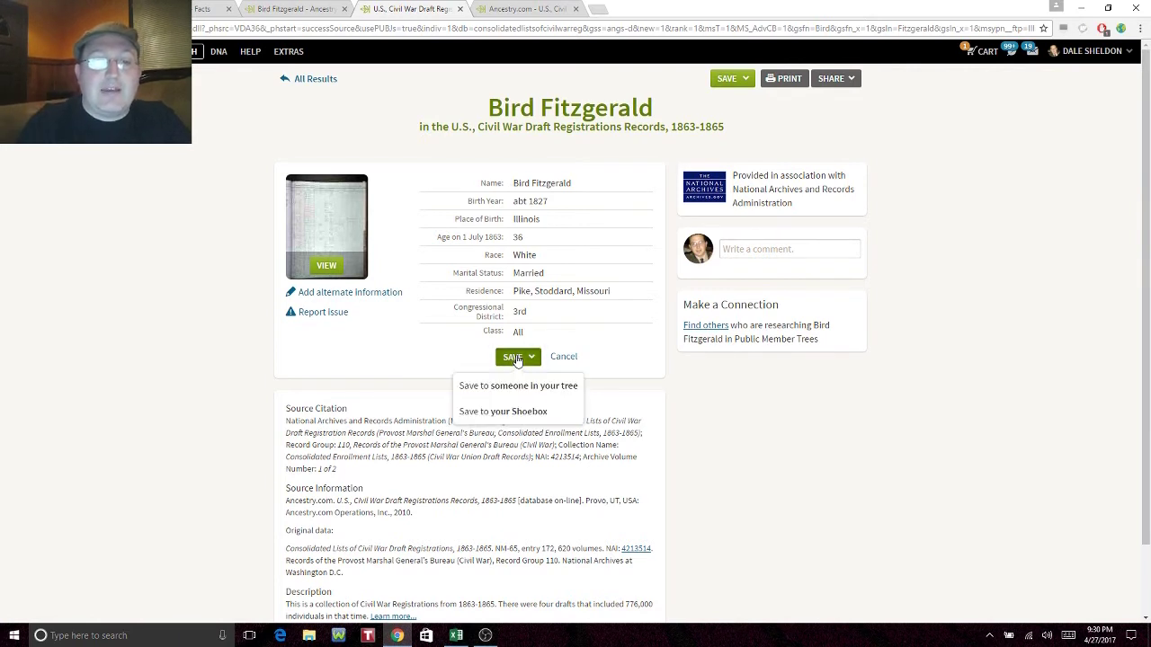
left_click(503, 385)
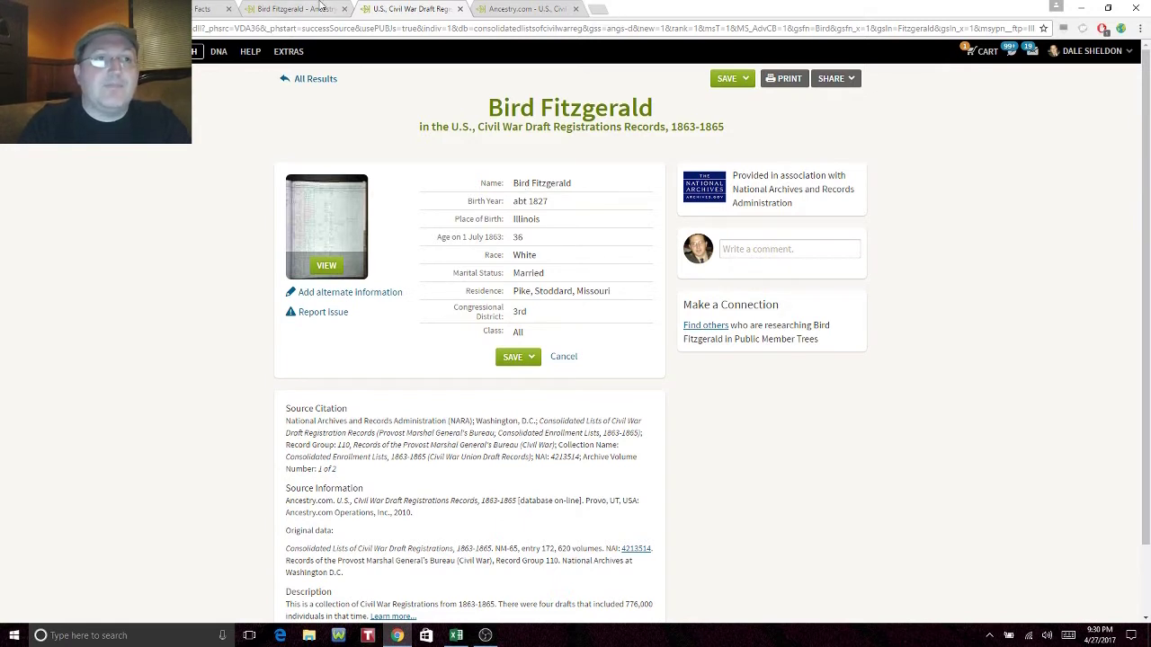
Step: Edit the all-collections search to use the father's first name and residence in Washington County, Illinois, USA, and run it
left_click(517, 9)
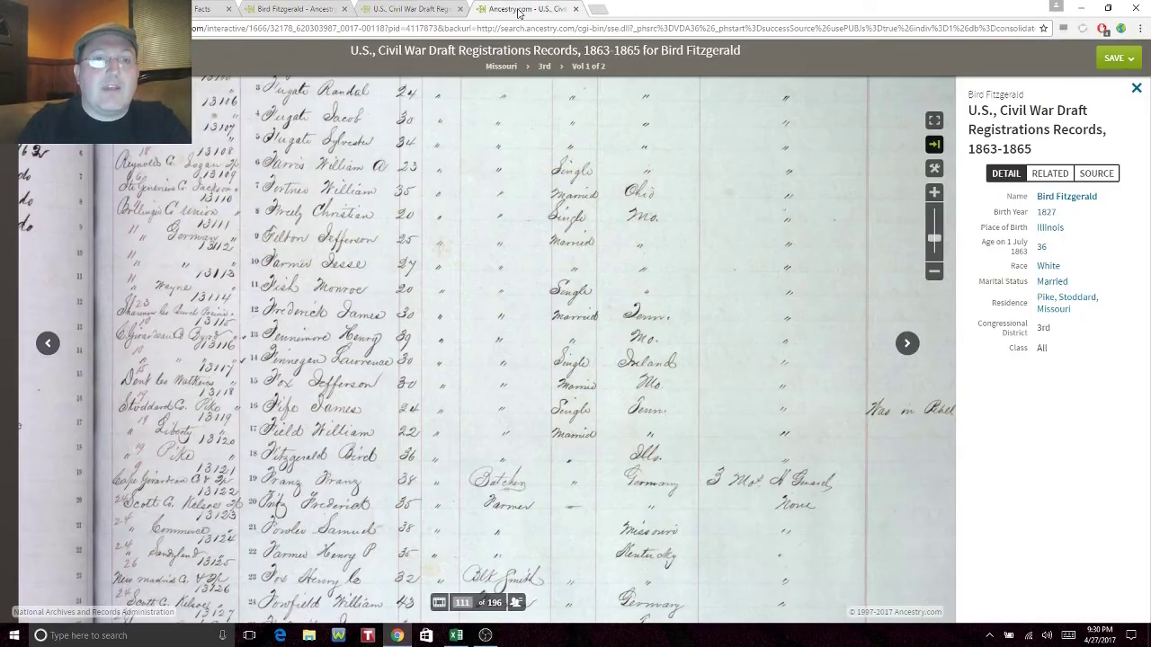
left_click(286, 8)
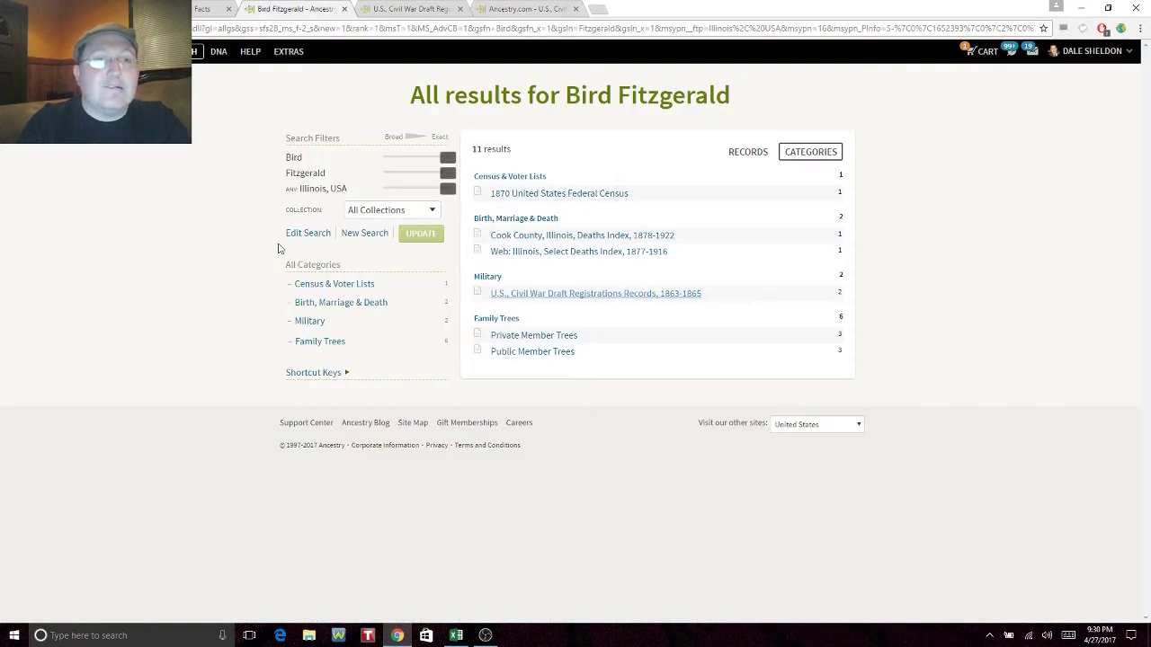
left_click(304, 235)
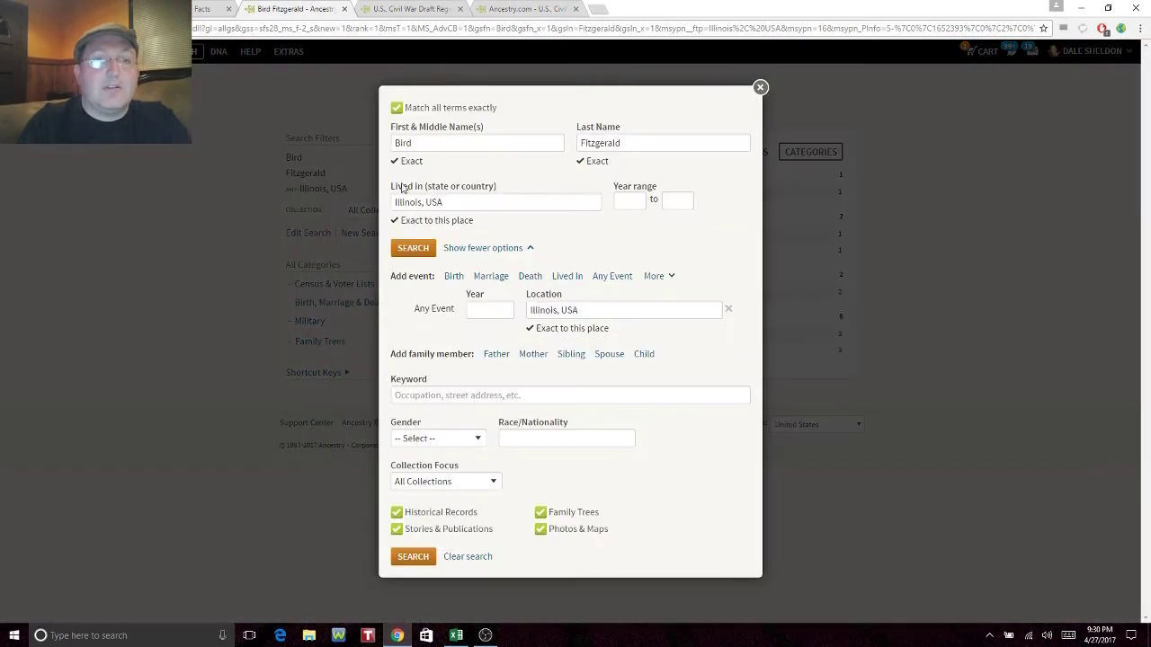
double_click(443, 139)
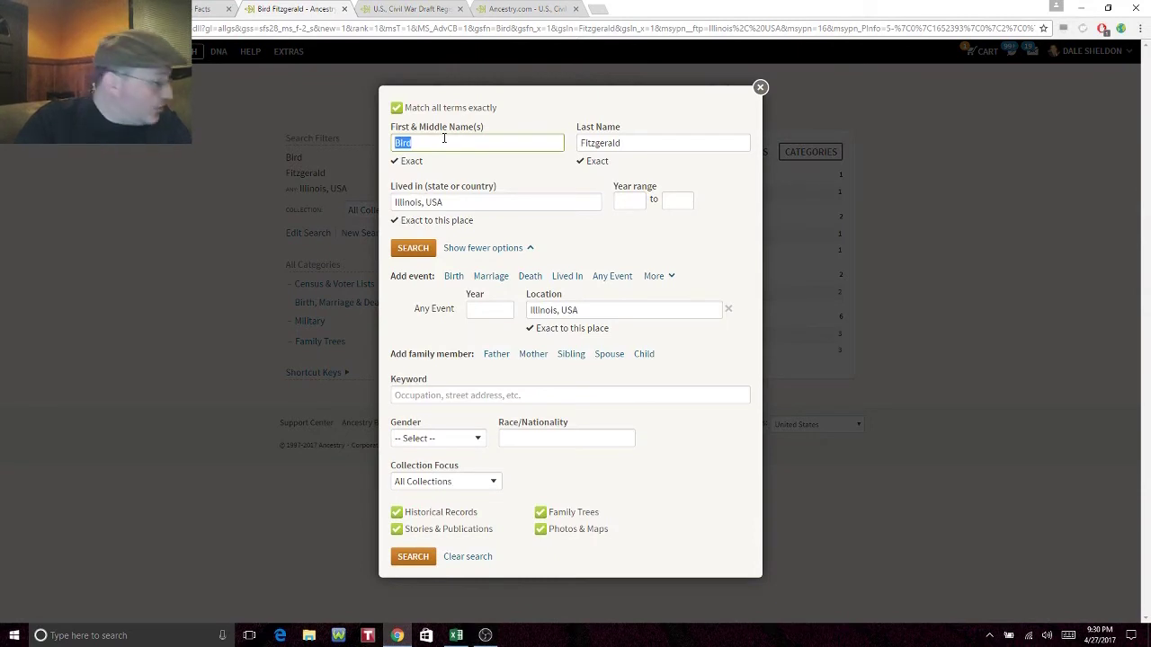
type("John")
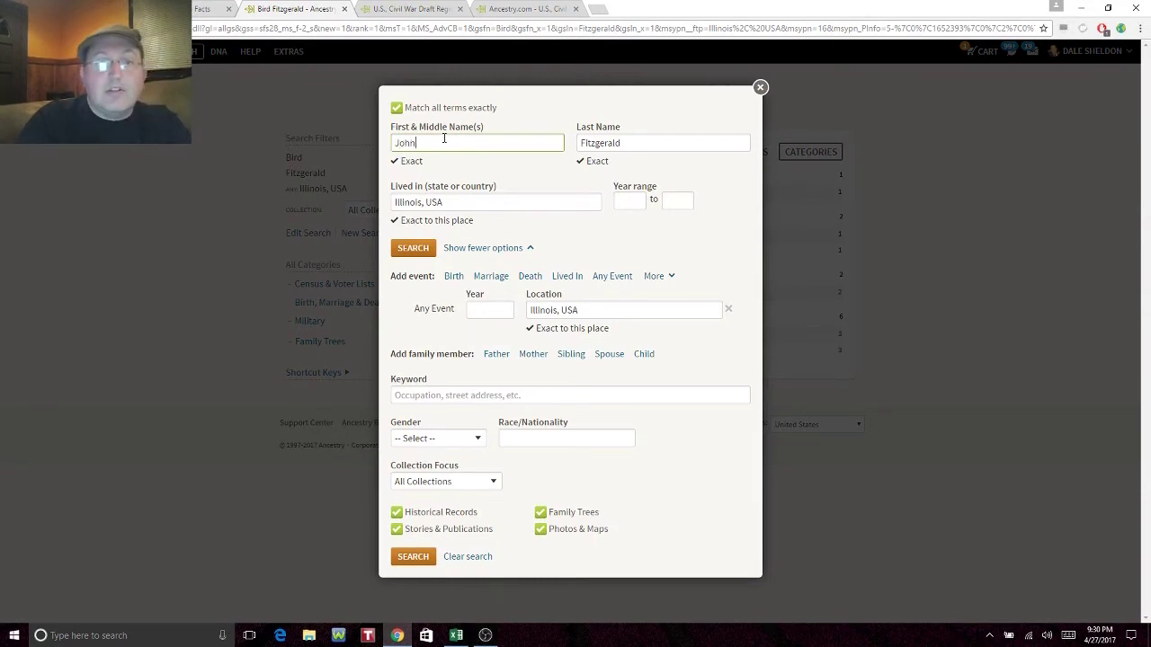
triple_click(455, 199)
type("Washington County")
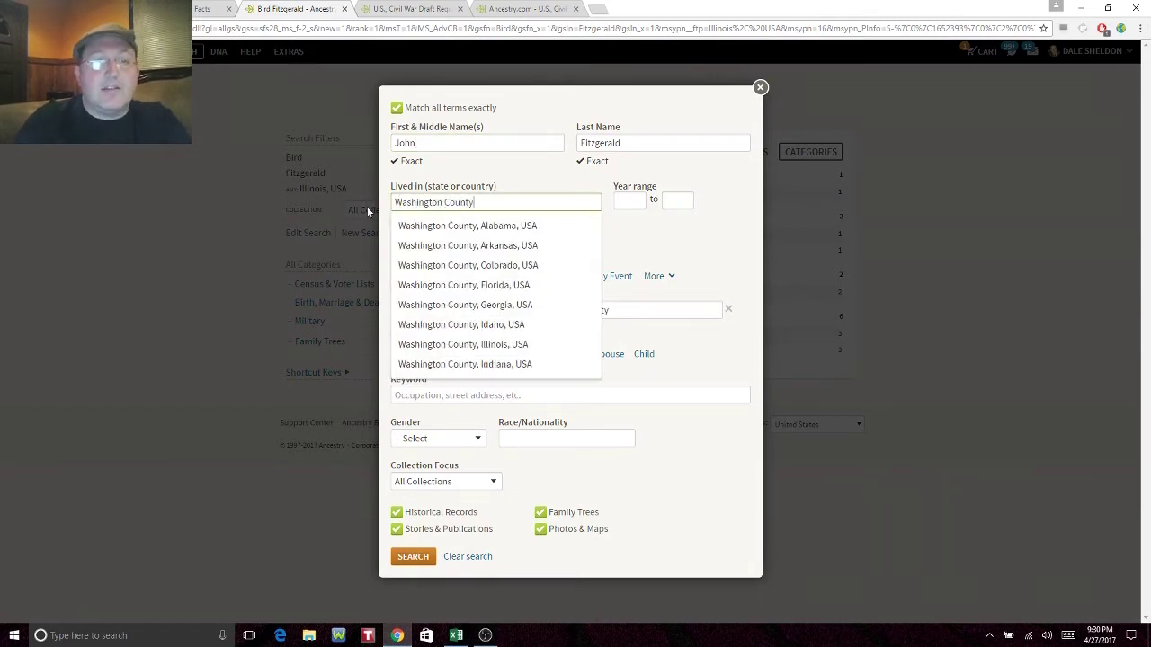
key("Down")
key("Down")
key("Down")
key("Down")
key("Down")
key("Down")
key("Down")
key("Down")
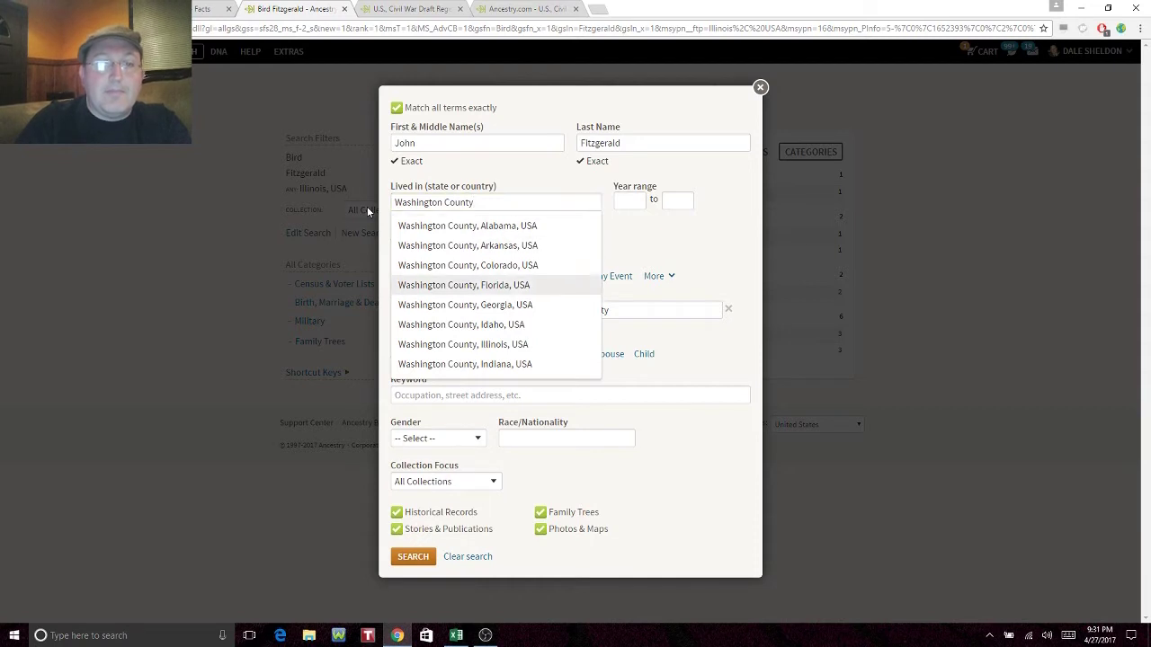
key("Up")
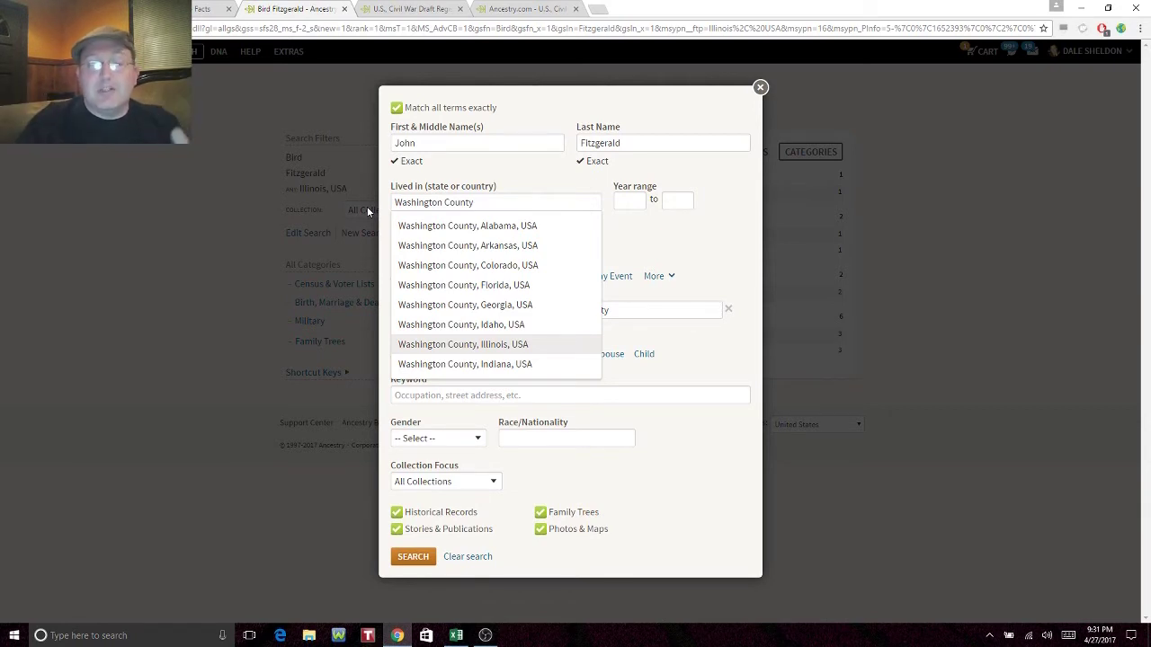
key("Return")
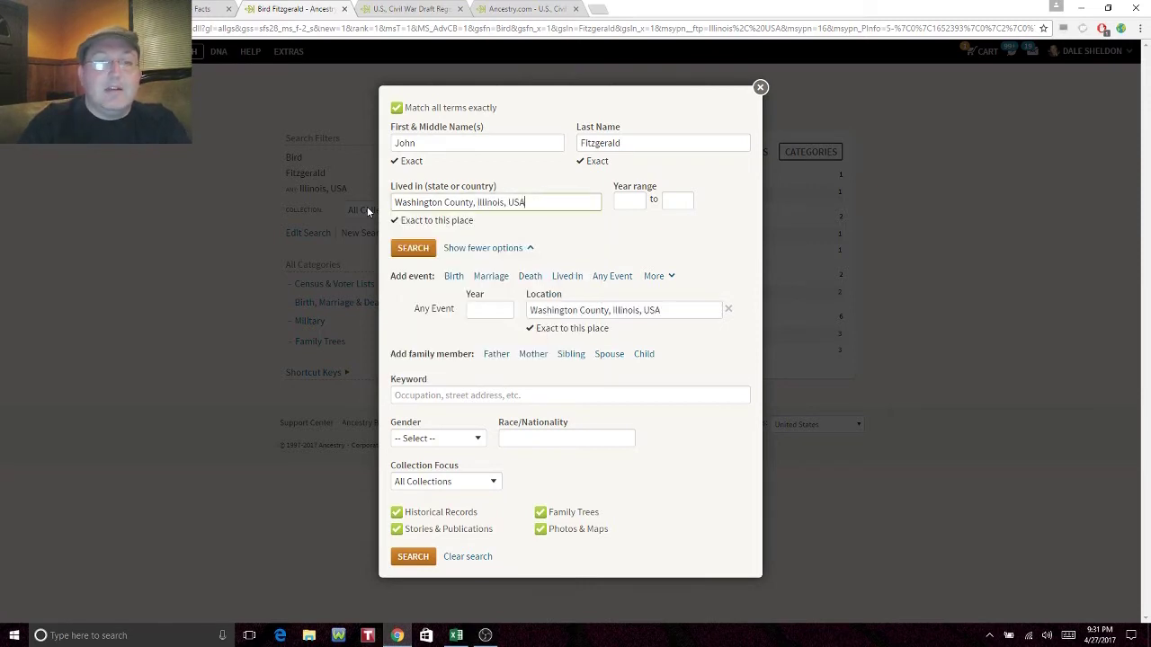
left_click(416, 249)
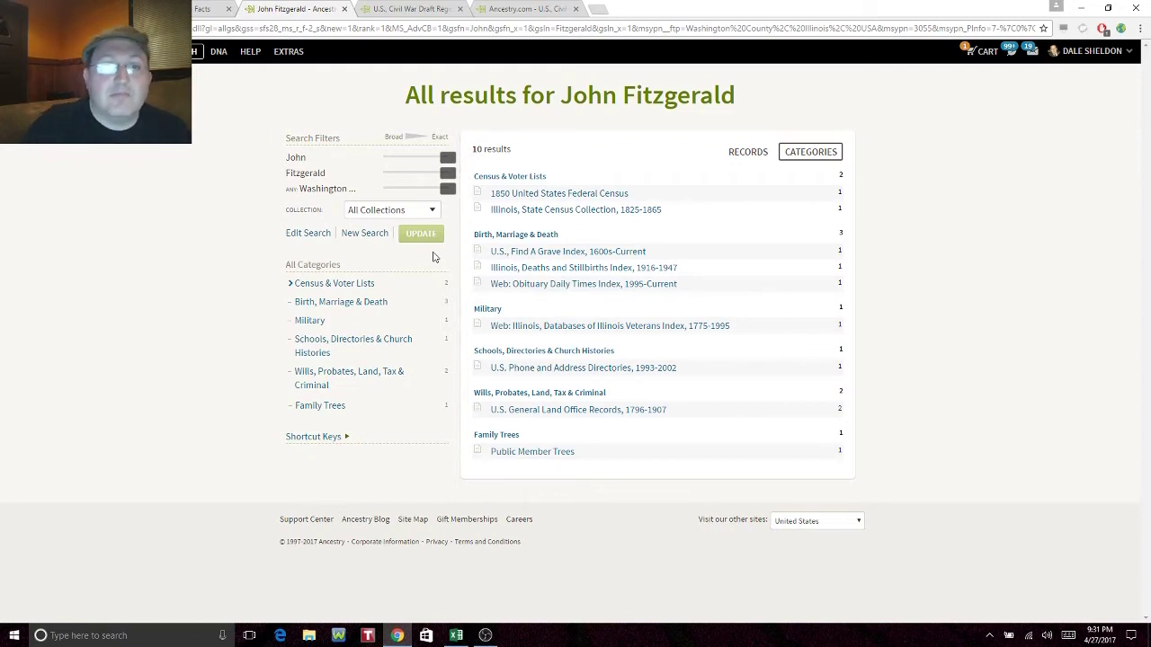
Step: Open the Illinois, Deaths and Stillbirths Index, 1916-1947 result in a new tab and view its full record
right_click(542, 273)
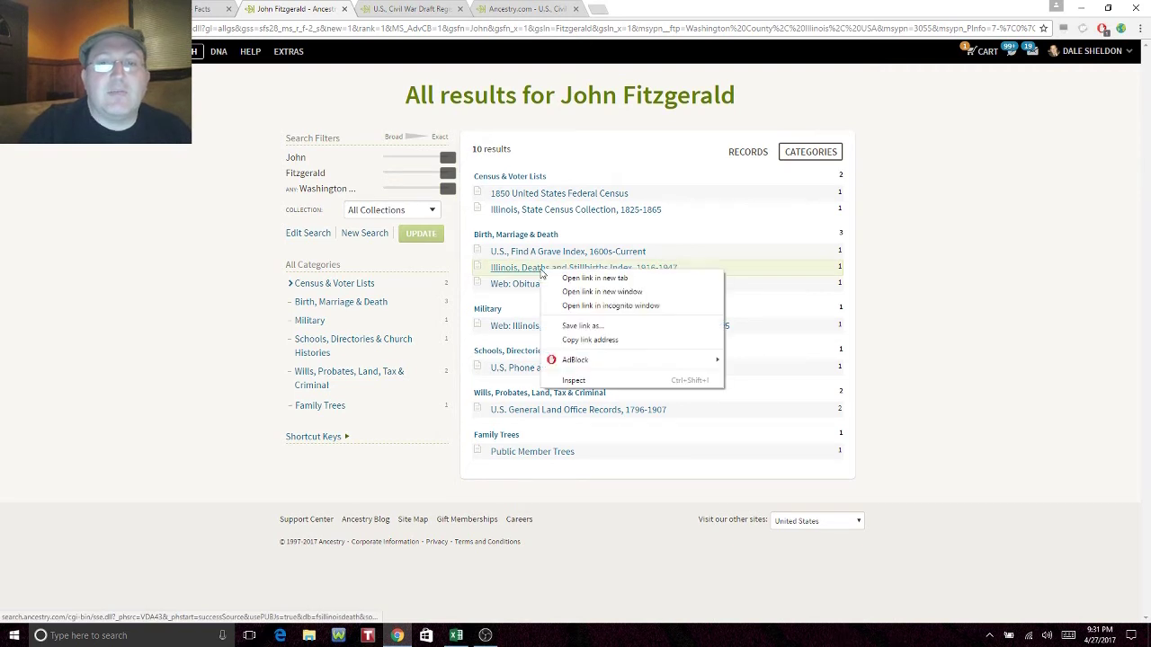
left_click(562, 281)
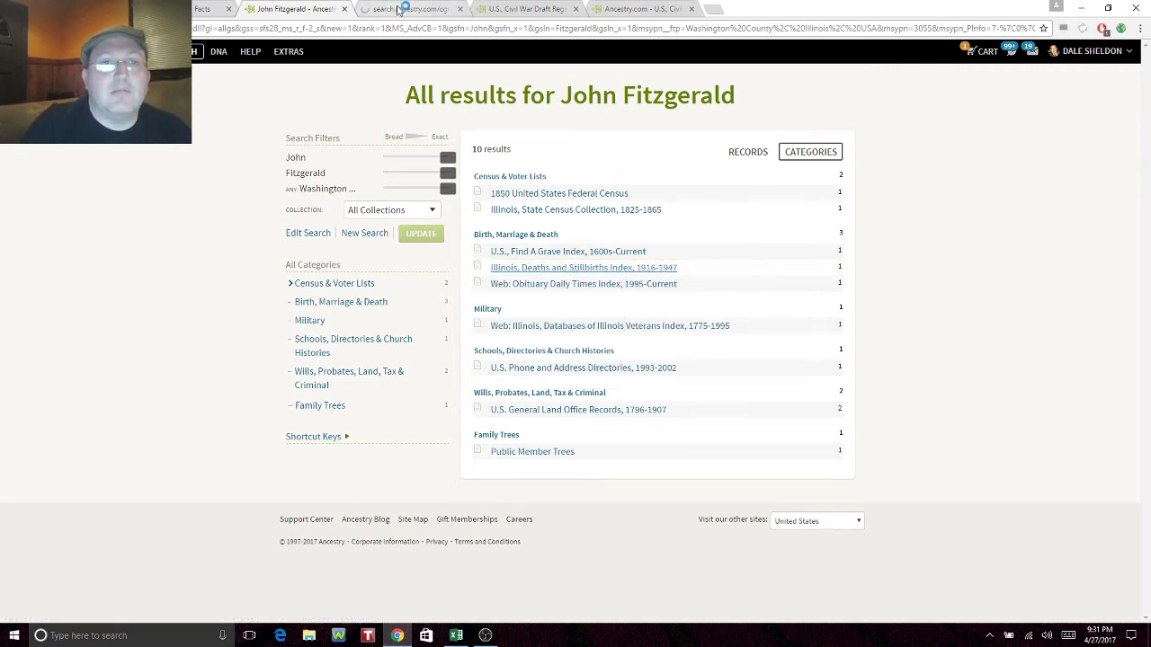
left_click(398, 9)
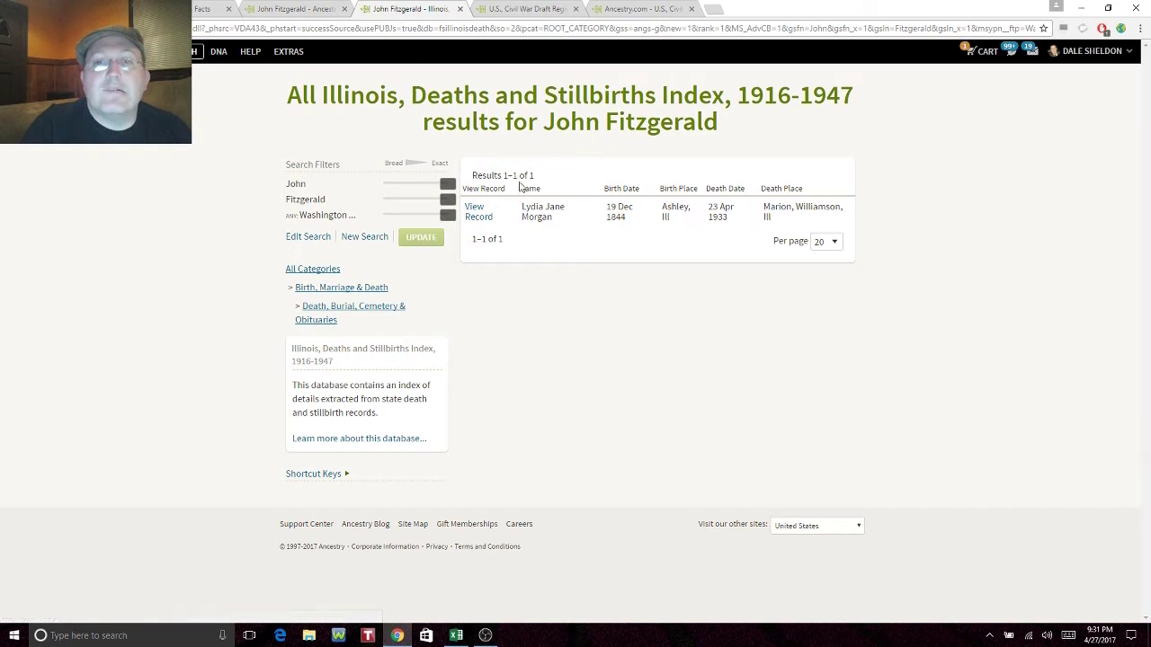
mouse_move(475, 224)
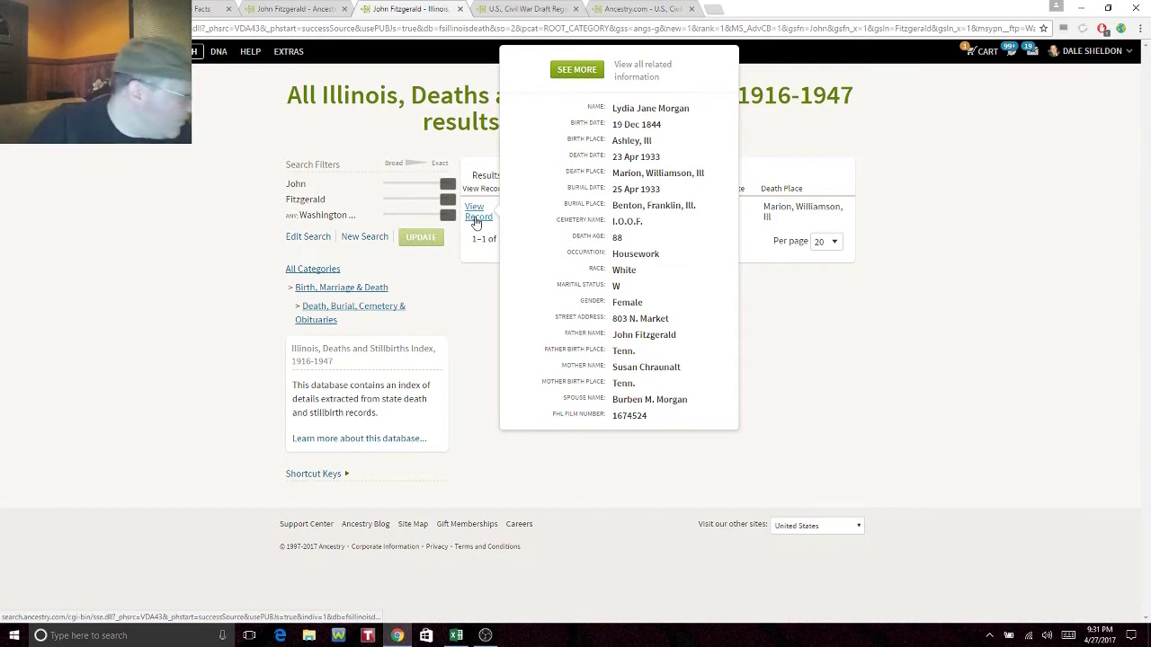
left_click(477, 222)
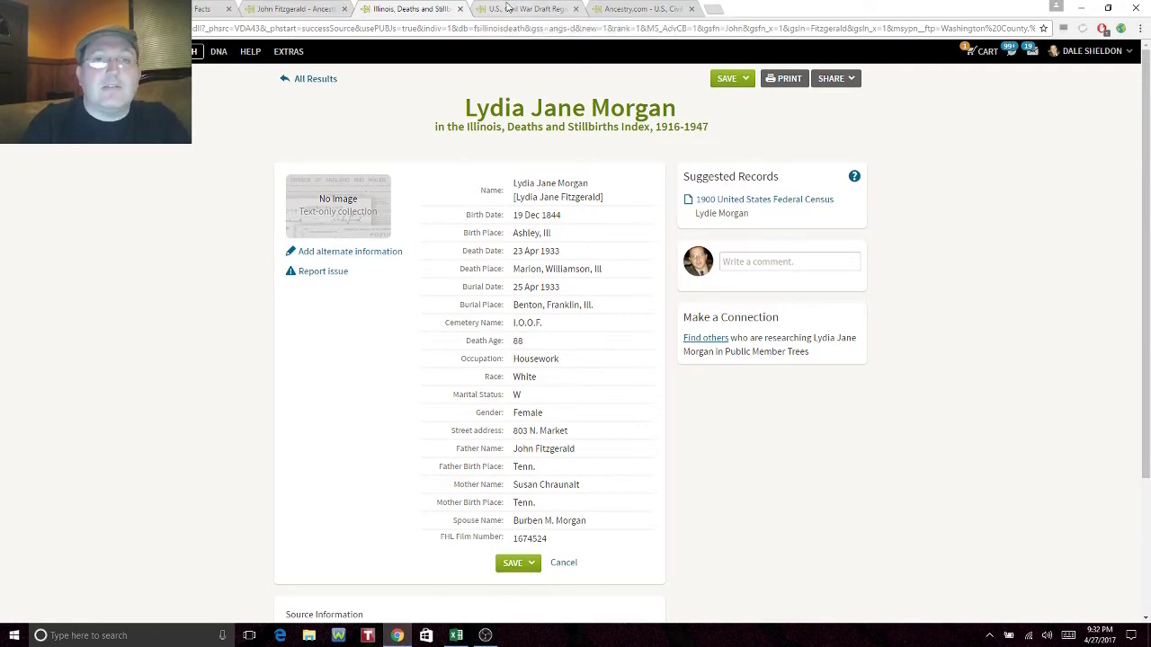
Step: Attach the Civil War draft record to the son in the family tree and bring up its comparison page
left_click(508, 9)
type("bird")
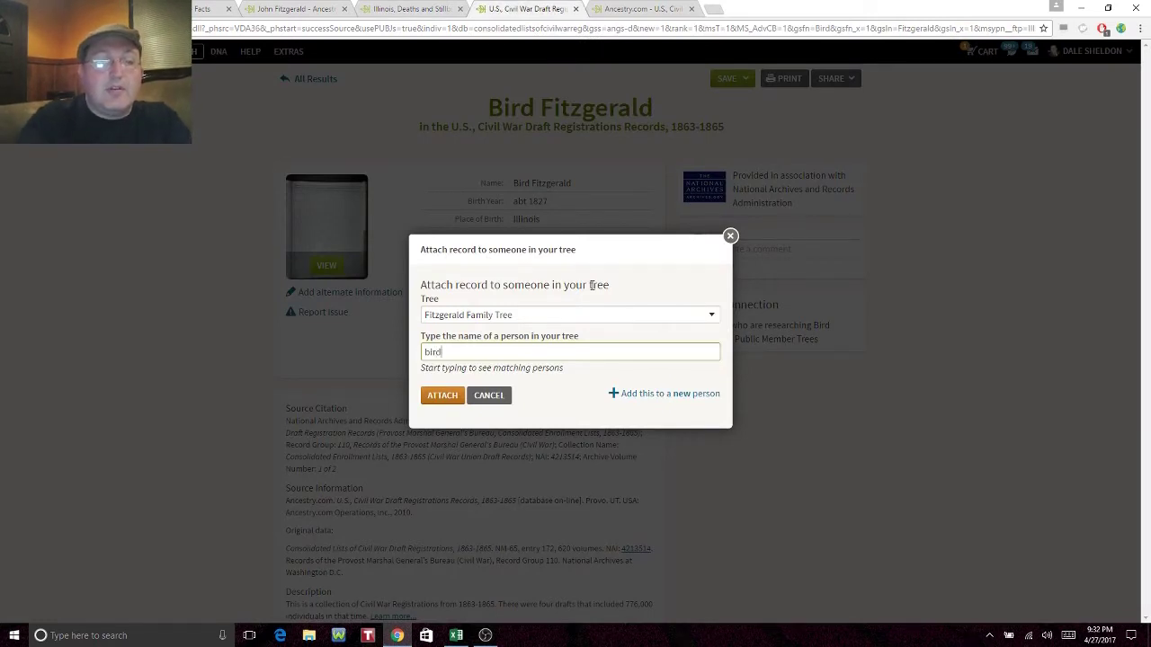
key("Down")
key("Return")
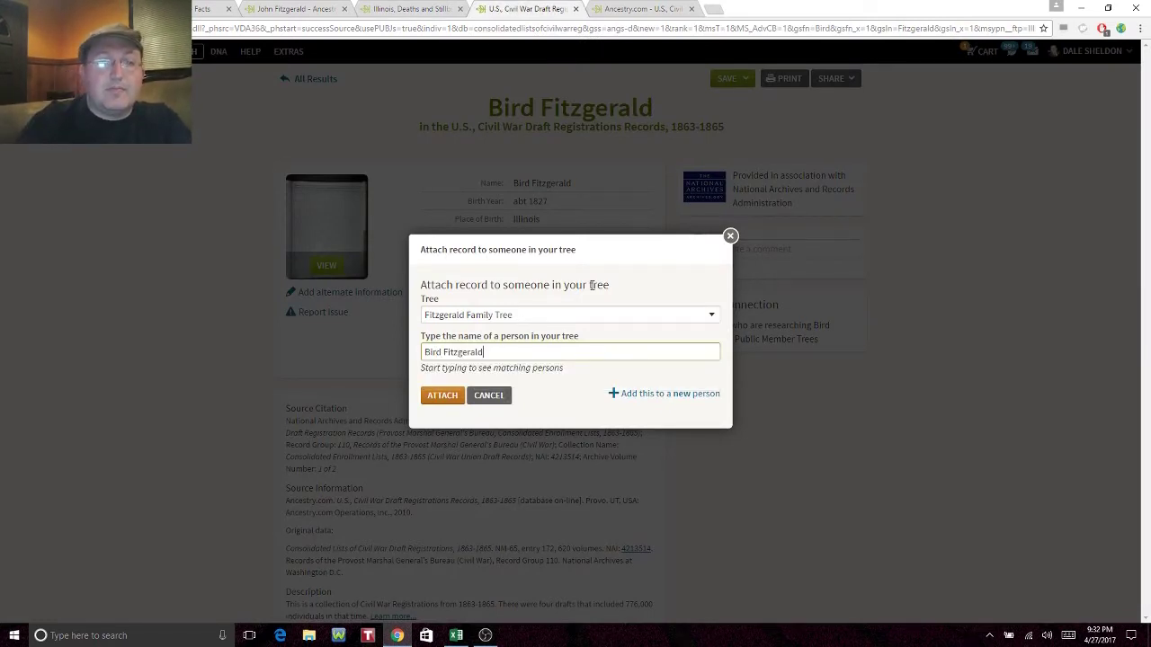
left_click(442, 395)
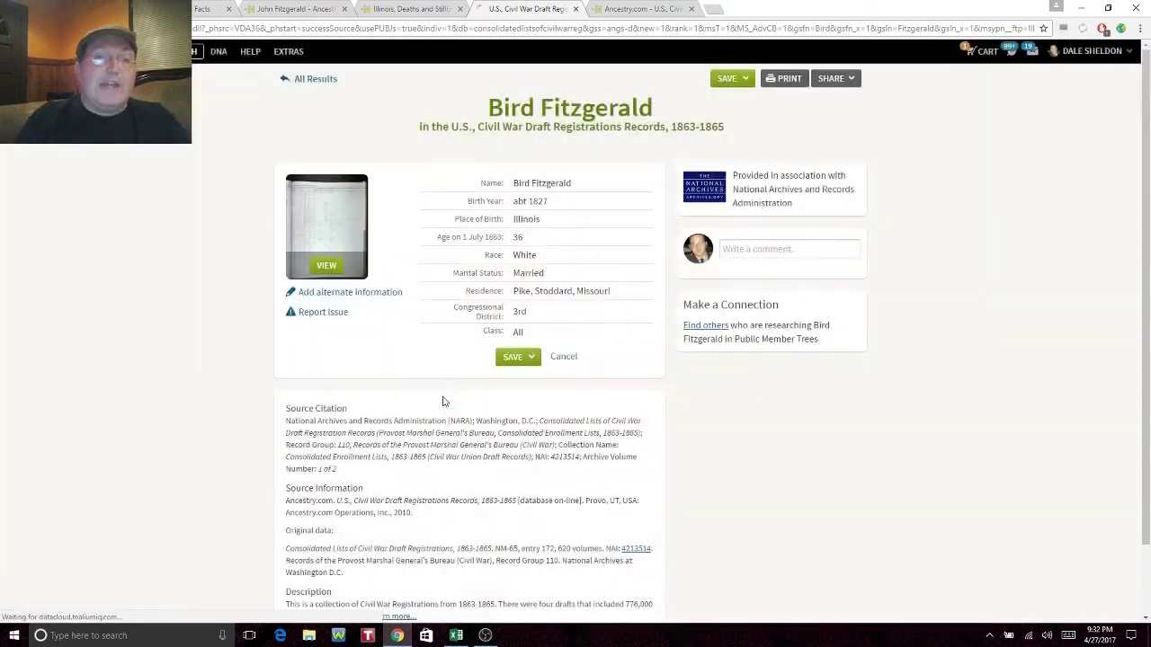
left_click(392, 9)
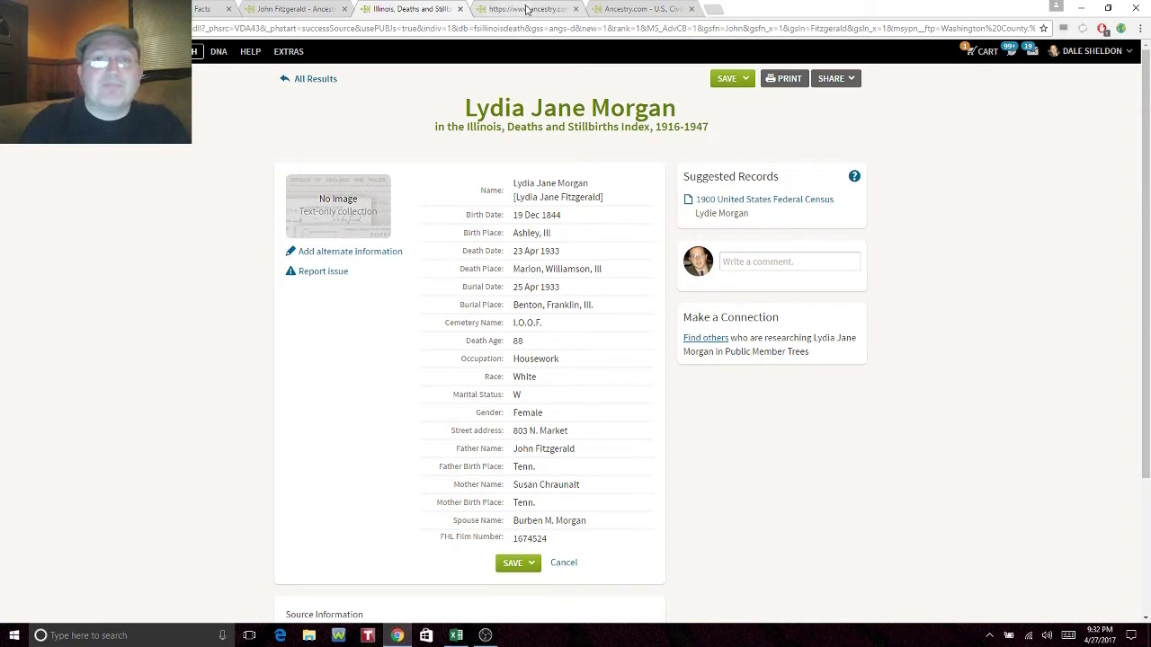
left_click(528, 9)
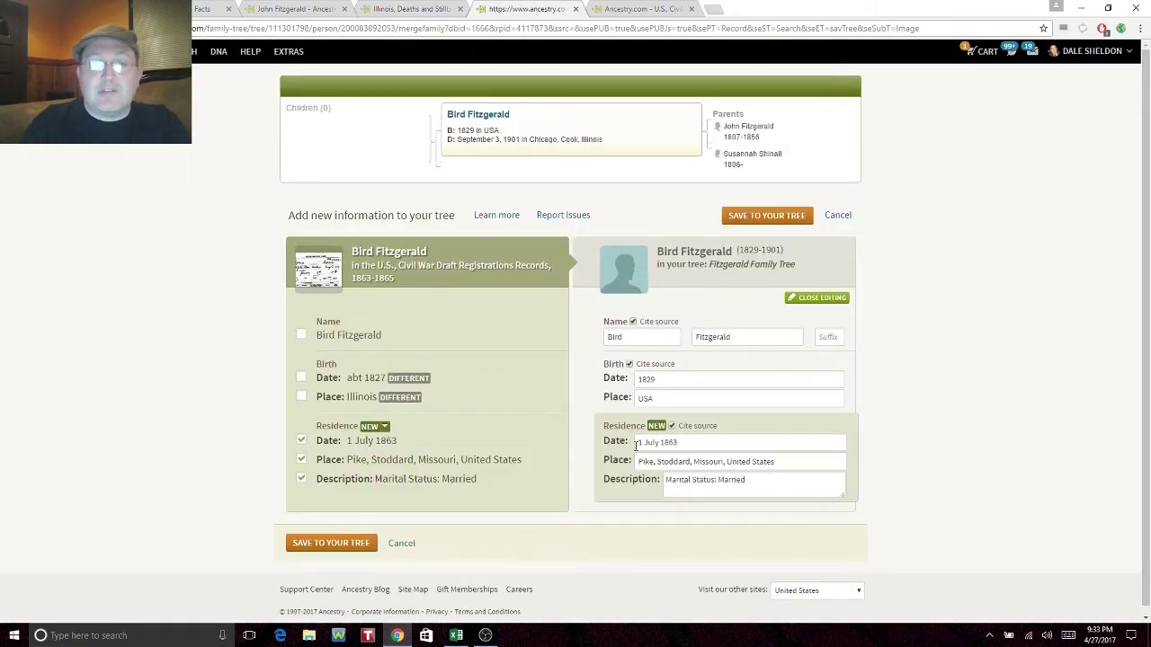
Step: Change the residence date for the son's Civil War draft record to July 1, 1863
left_click_drag(661, 442, 617, 443)
type("July 1")
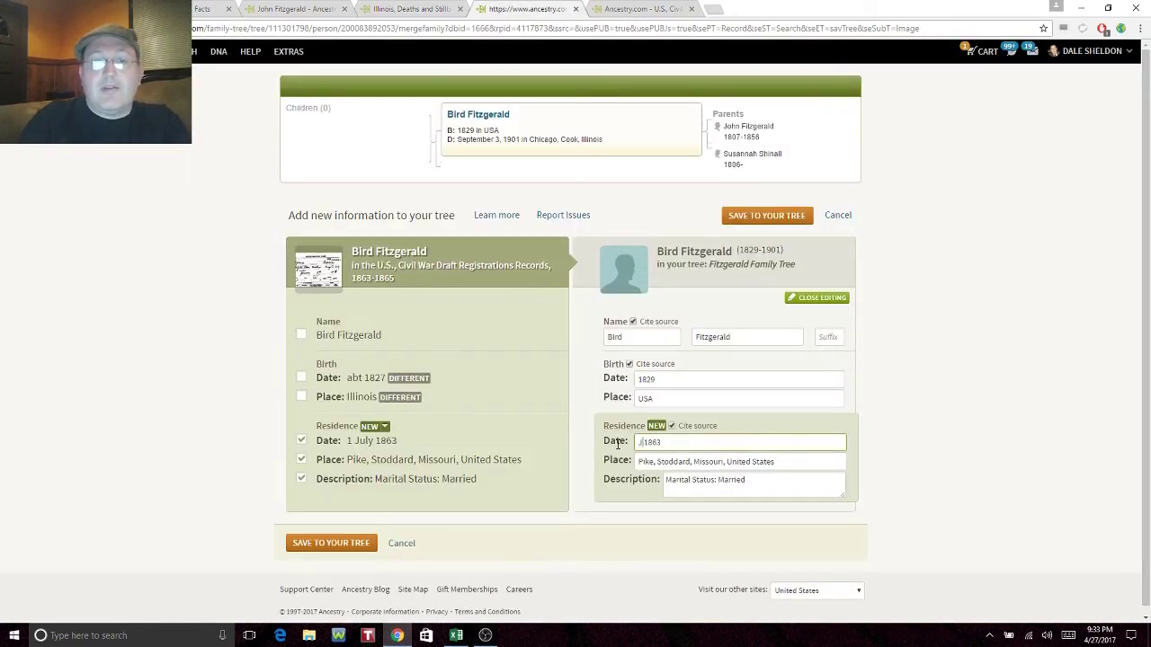
type(",")
key("Tab")
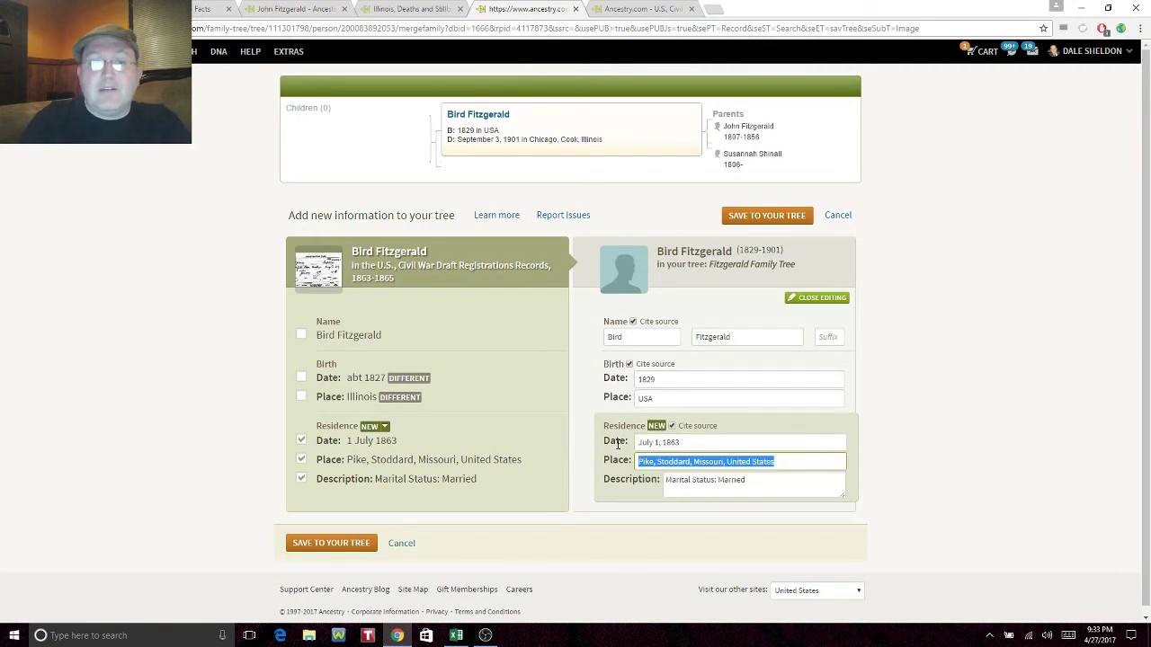
Step: Shorten the residence place for the draft record to Pike, Stoddard, Missouri
key("End")
key("BackSpace")
key("BackSpace")
key("BackSpace")
key("BackSpace")
key("BackSpace")
key("BackSpace")
key("BackSpace")
key("BackSpace")
key("BackSpace")
key("BackSpace")
key("BackSpace")
key("BackSpace")
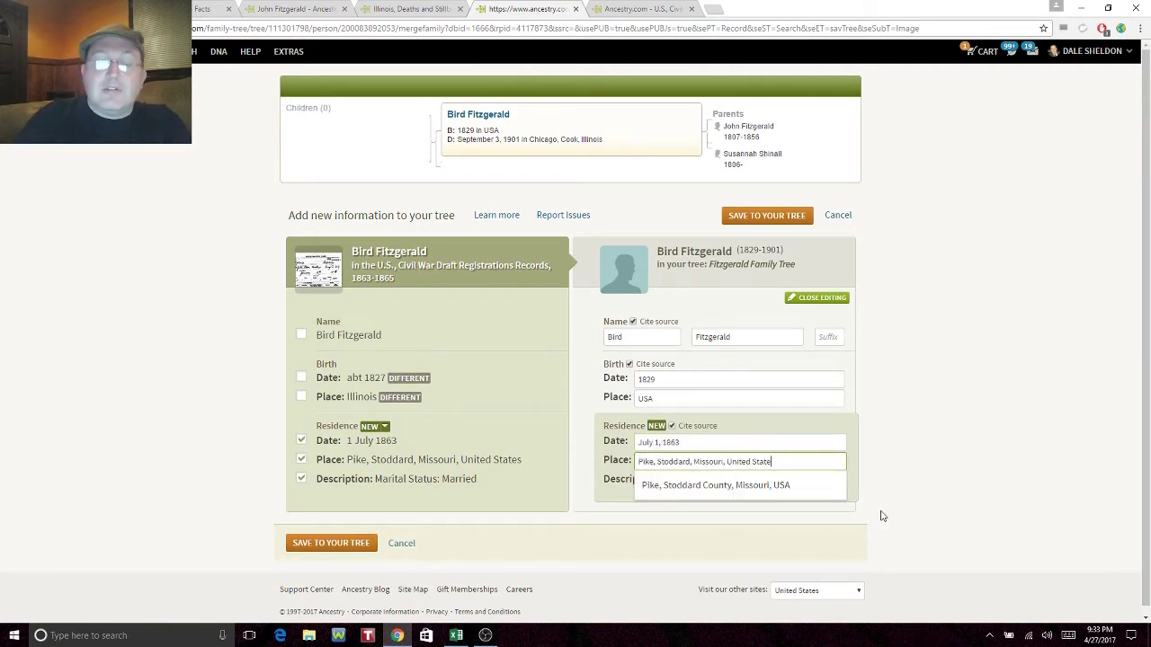
left_click(901, 369)
Step: Replace the residence's marital status description with "Civil War Draft Registration:"
left_click(624, 7)
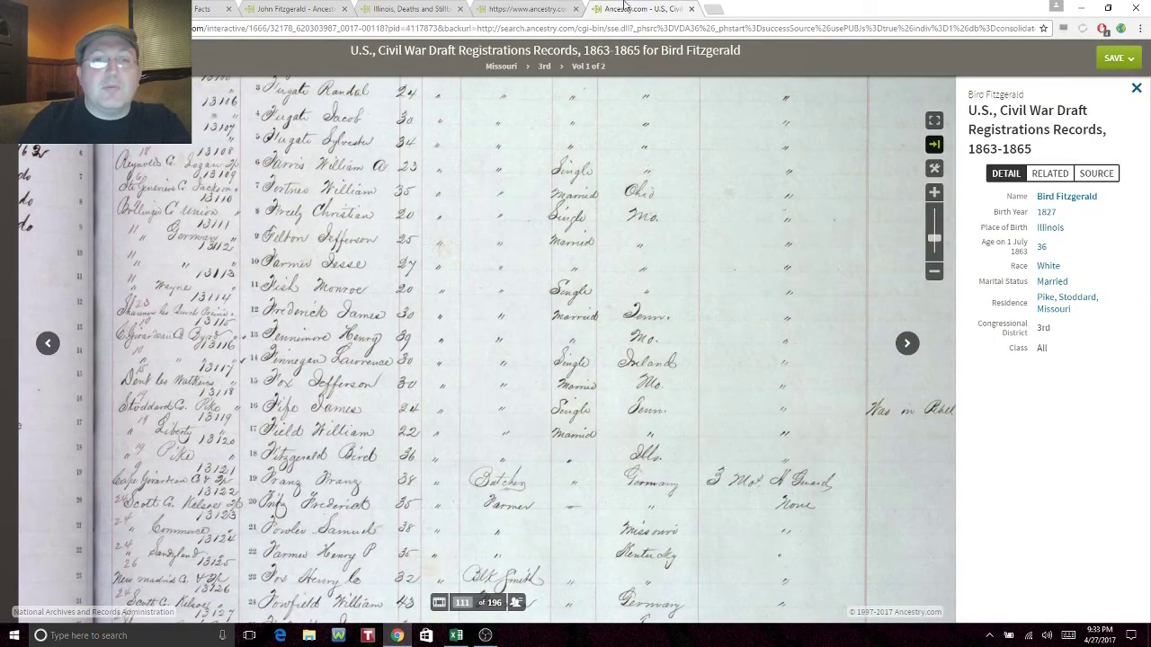
left_click(522, 8)
left_click(766, 485)
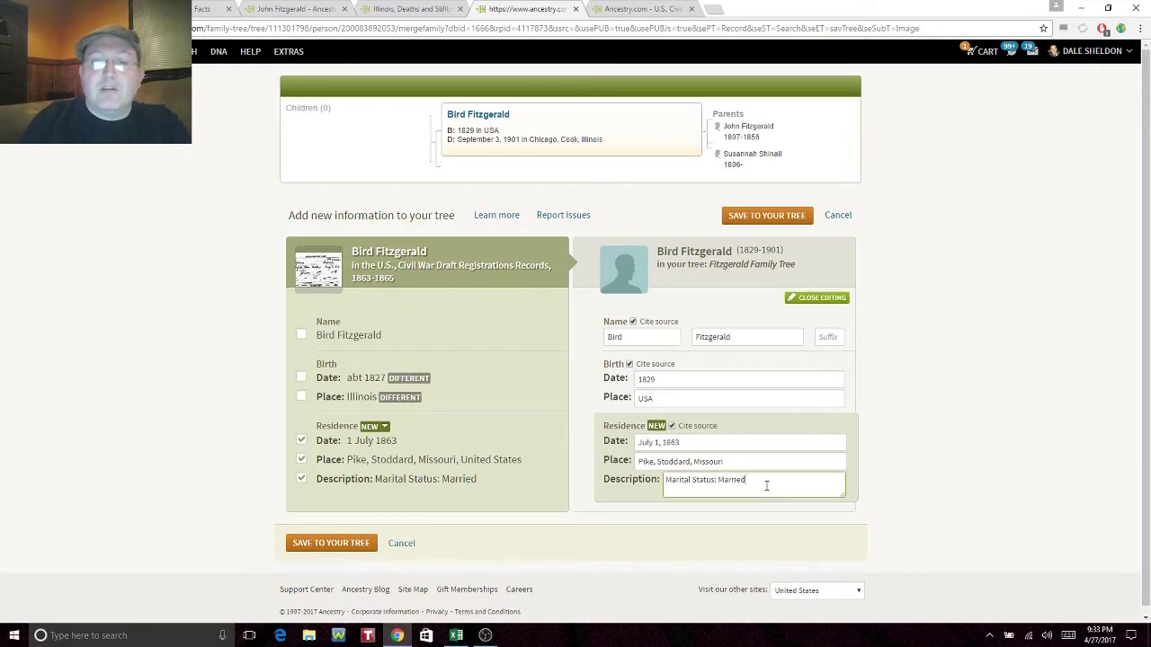
key("BackSpace")
key("BackSpace")
key("BackSpace")
key("BackSpace")
key("BackSpace")
key("BackSpace")
key("BackSpace")
key("BackSpace")
key("BackSpace")
key("BackSpace")
key("BackSpace")
key("BackSpace")
key("BackSpace")
key("BackSpace")
key("BackSpace")
key("BackSpace")
key("BackSpace")
key("BackSpace")
key("BackSpace")
key("BackSpace")
type("Civil War Draft Registration")
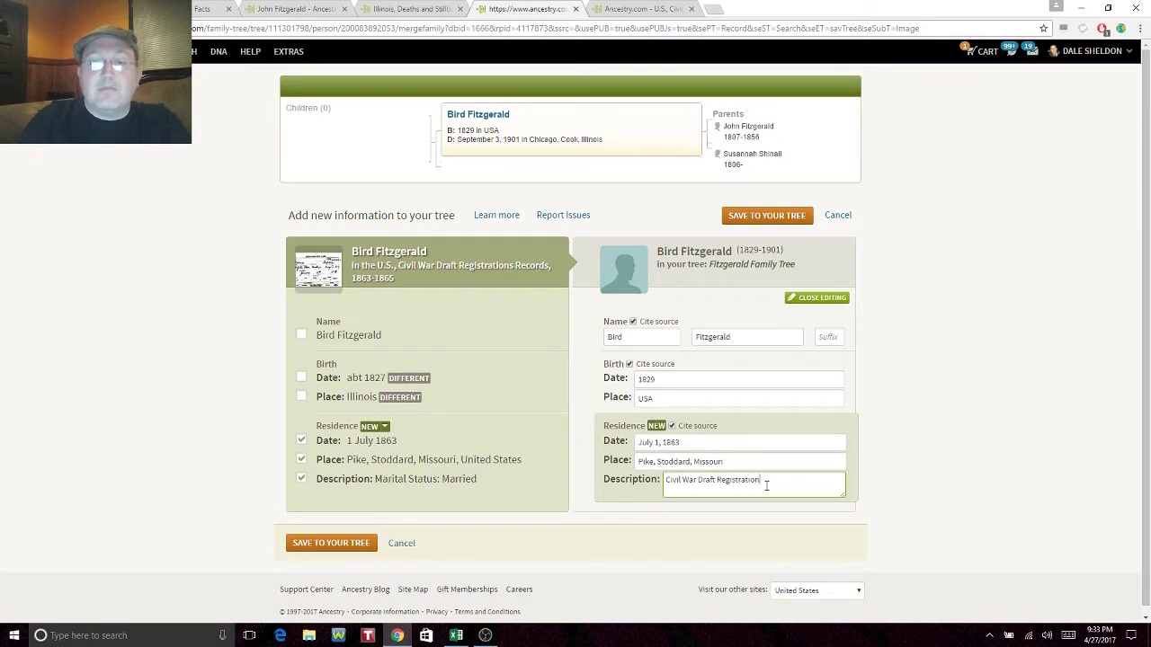
type(":")
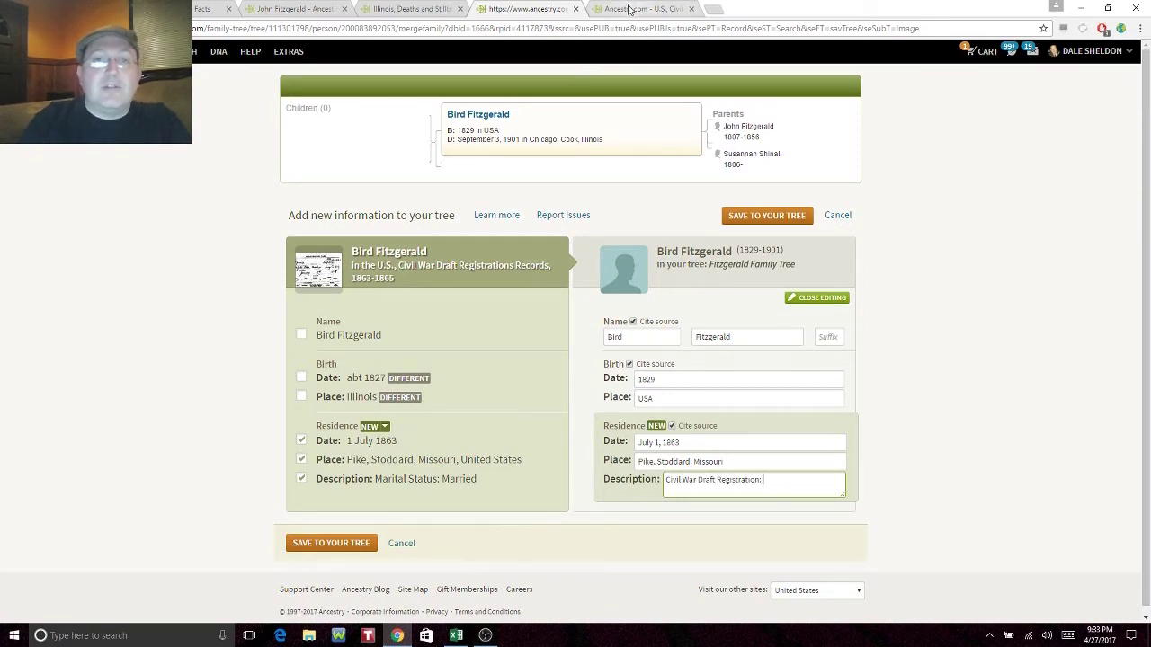
Step: Consult the draft image, complete the description with "Farmer, married, 36, no previous military service." and save the record to the tree
left_click(629, 9)
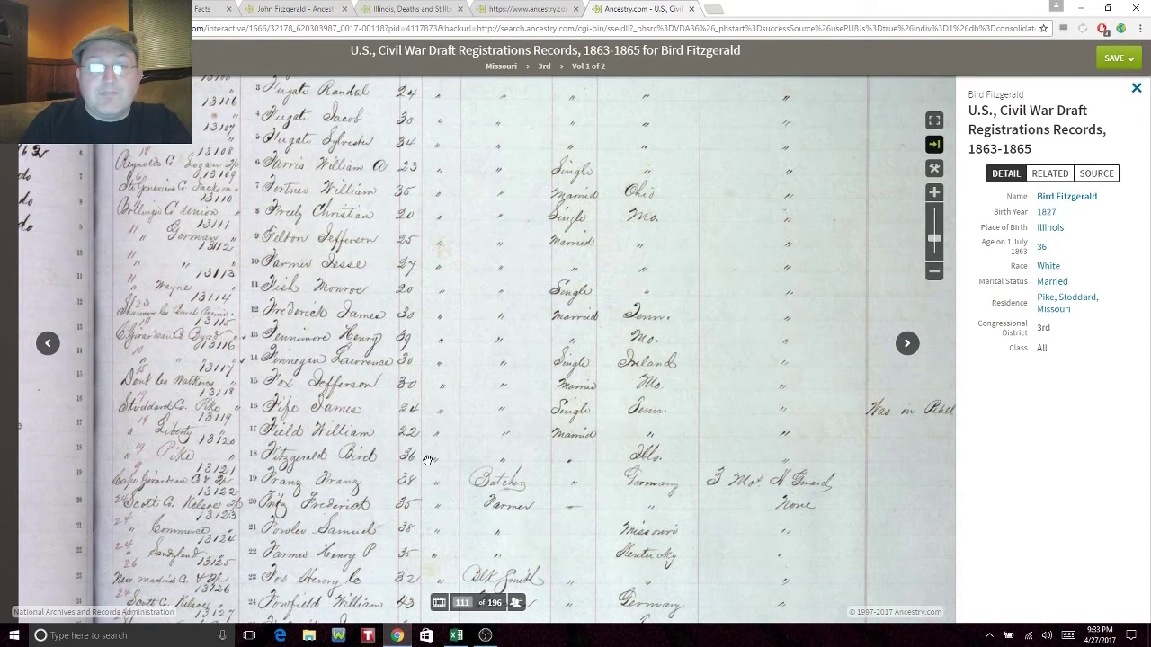
left_click_drag(428, 460, 419, 489)
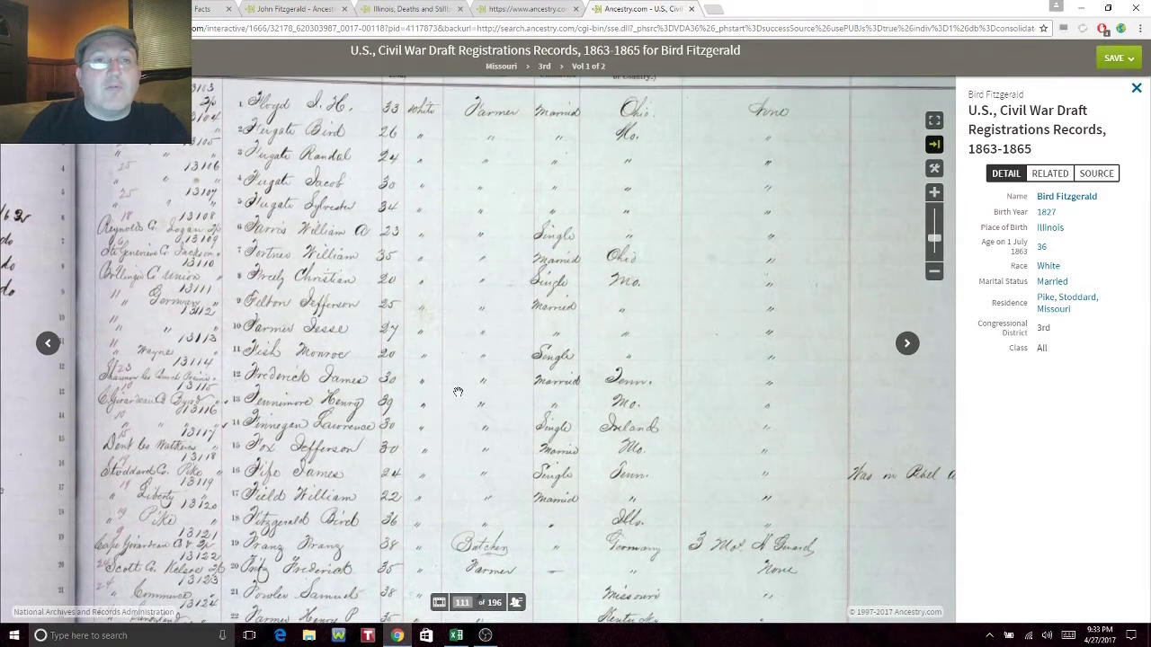
left_click(526, 8)
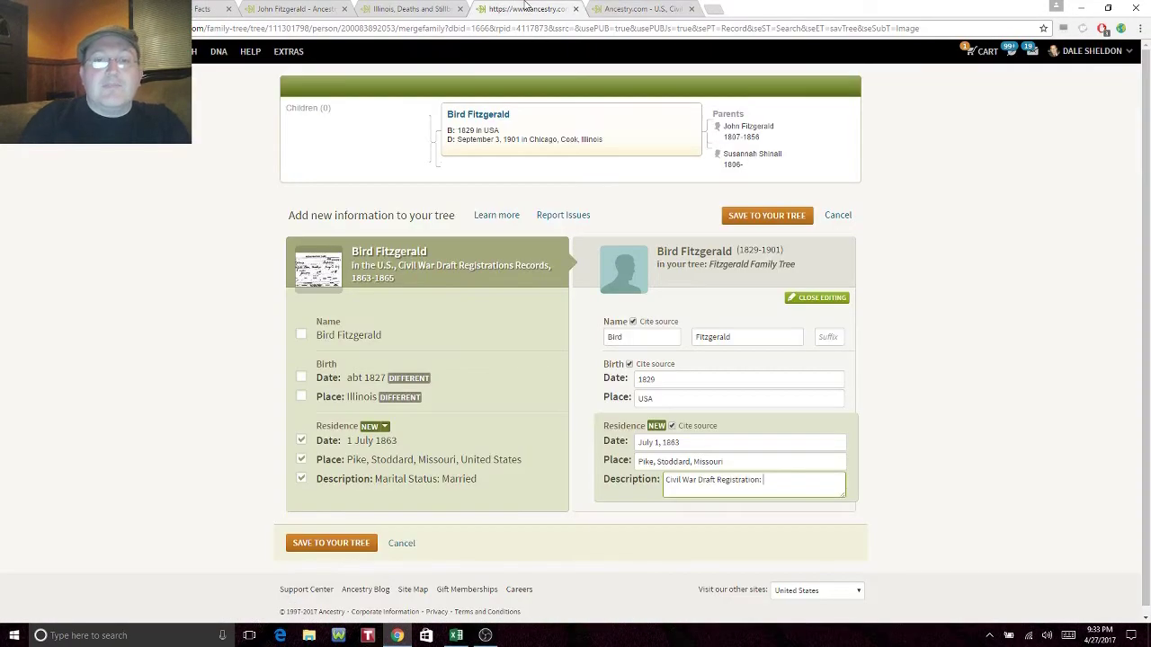
type("Farmer, married, 3")
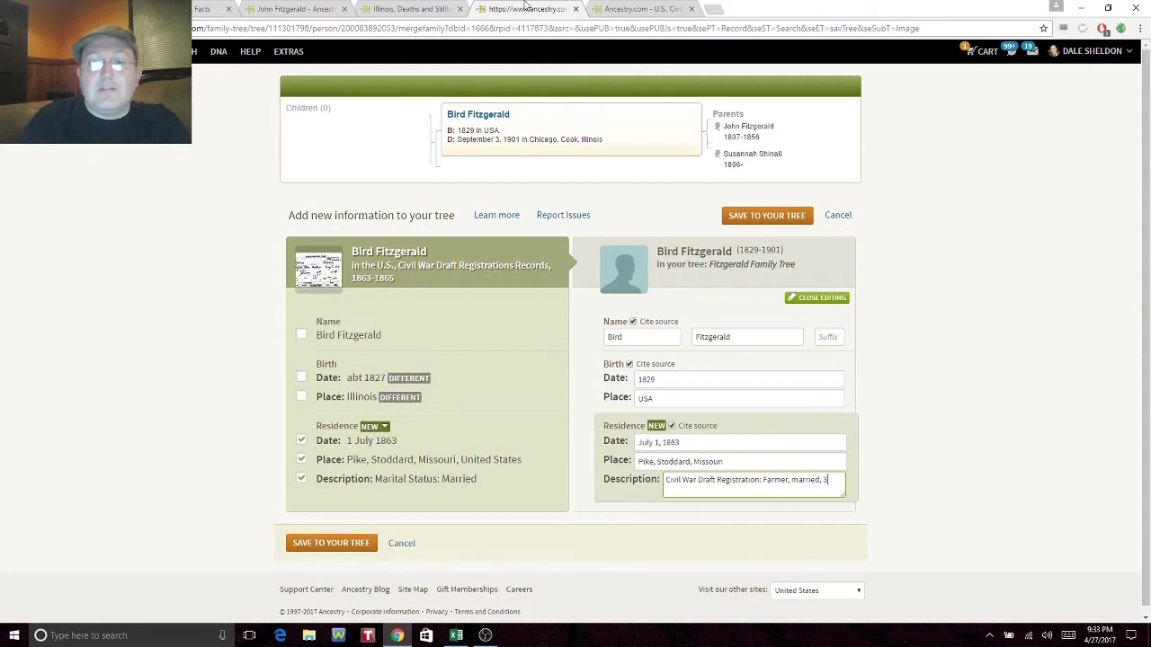
type("6, no previous military service.")
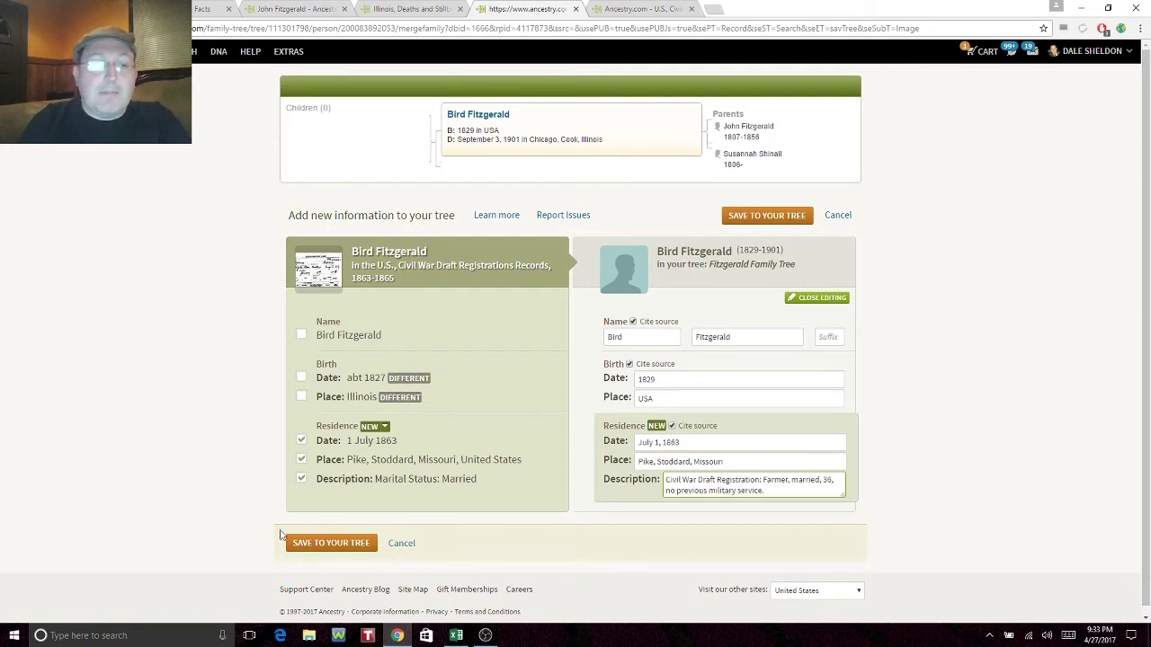
left_click(326, 544)
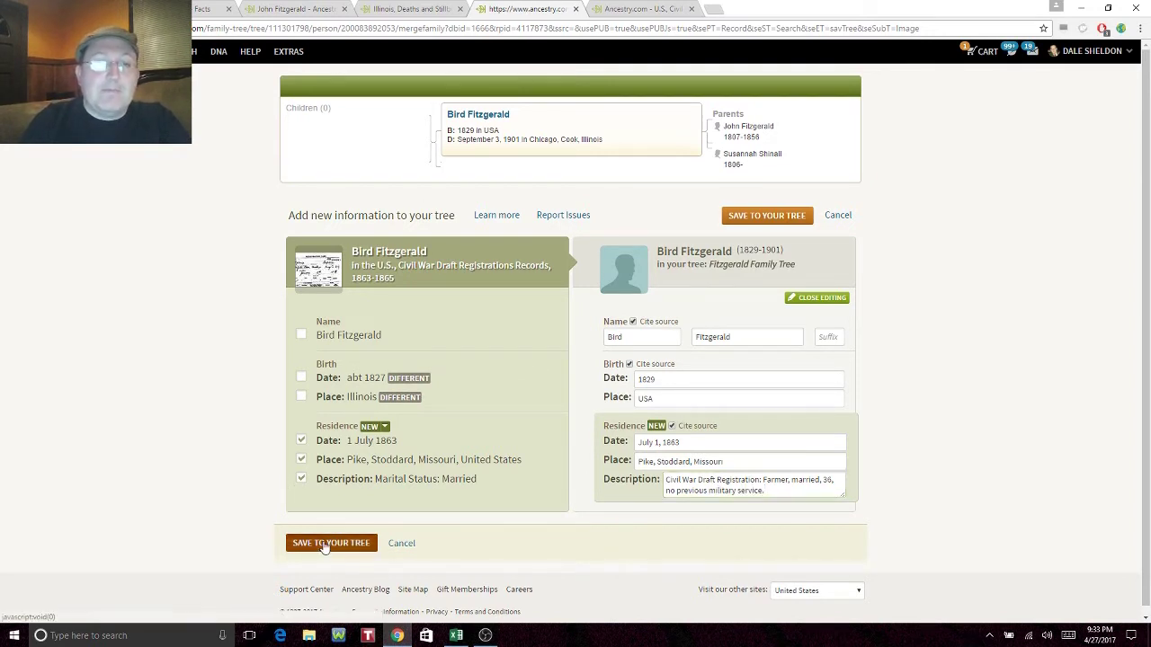
Step: Close the draft image, go to the father's profile and start adding a daughter
left_click(691, 9)
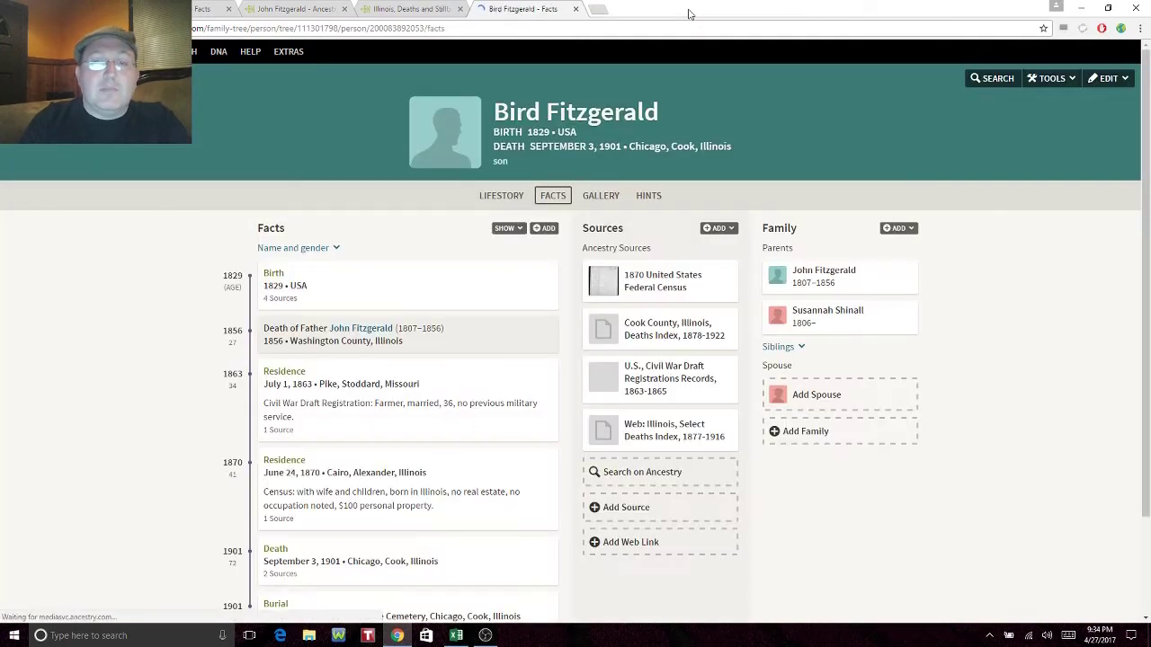
left_click(809, 275)
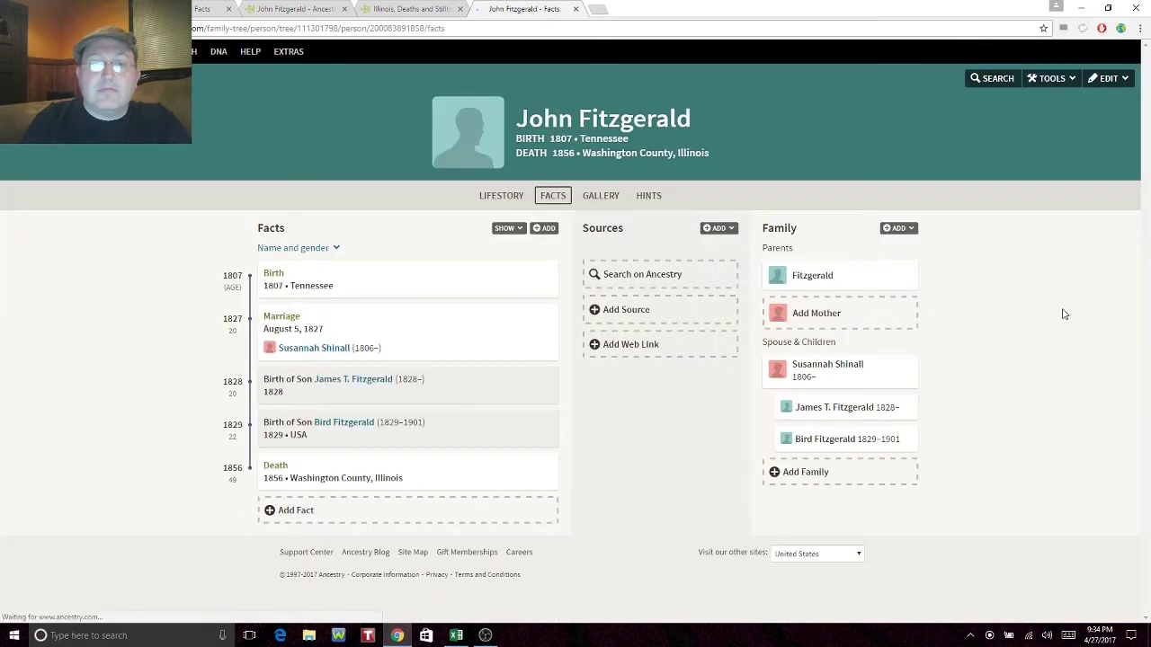
left_click(813, 479)
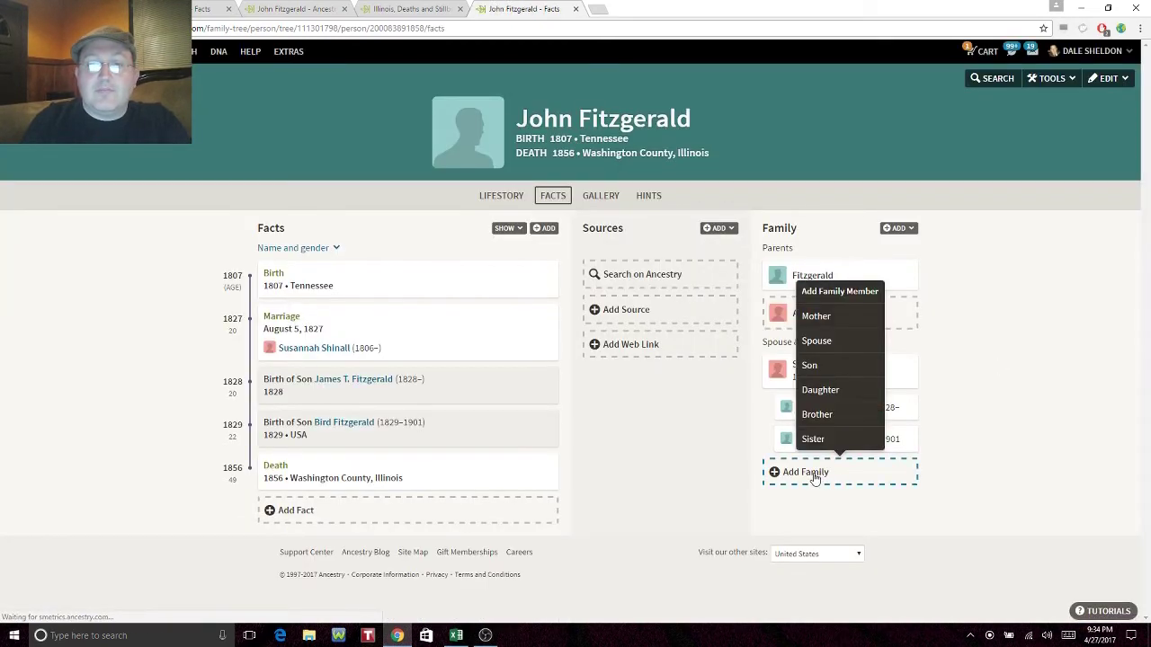
left_click(830, 395)
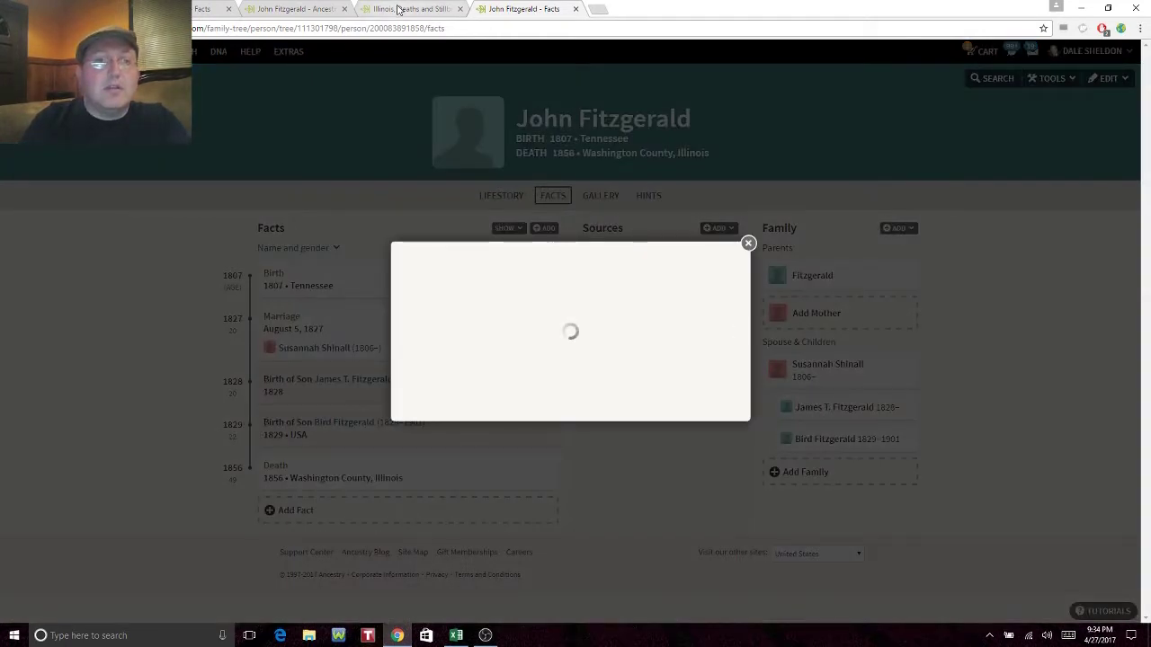
Step: Enter the daughter's first and middle names and birth date from the Illinois death index record
left_click(399, 8)
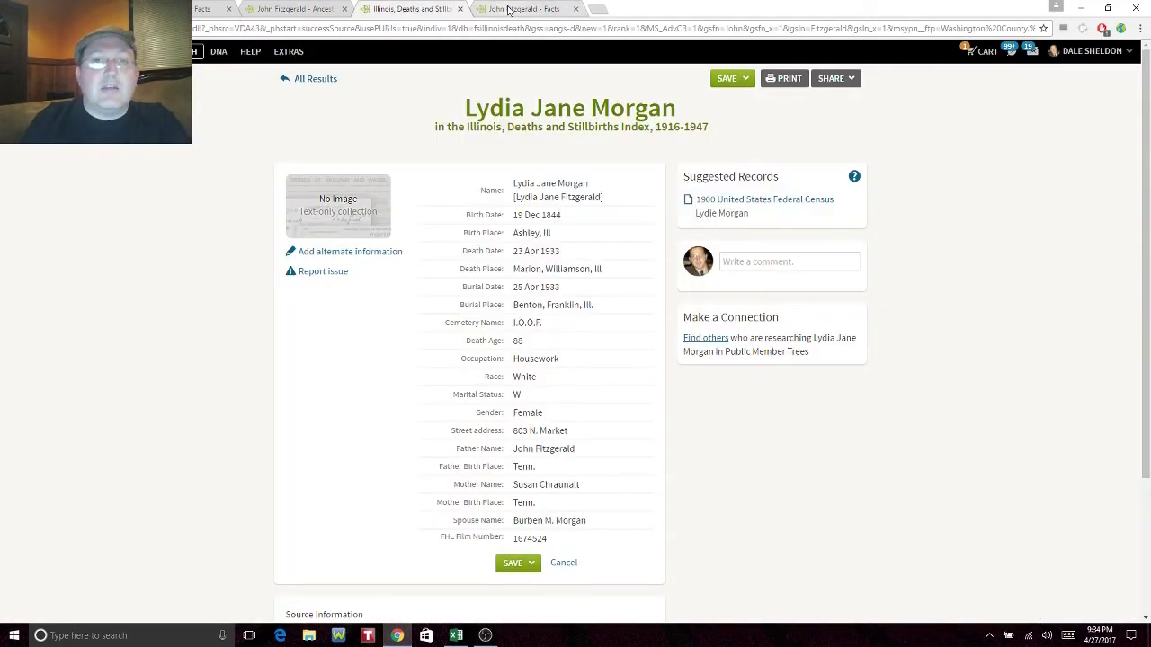
left_click(508, 9)
type("Lydia Jane")
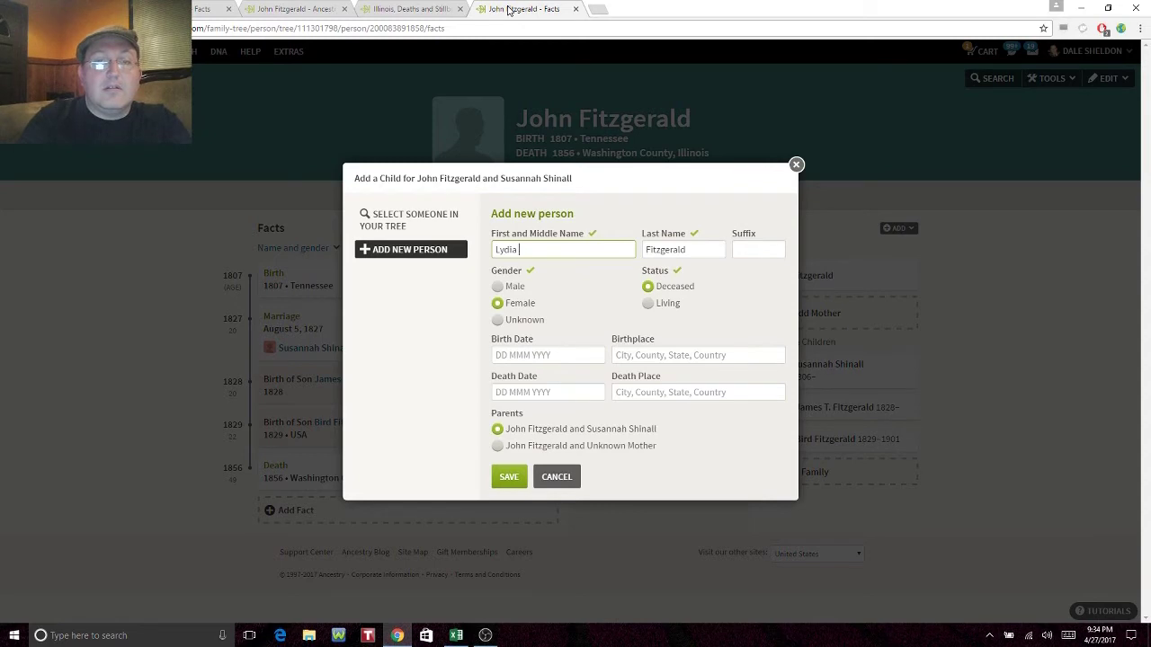
left_click(412, 9)
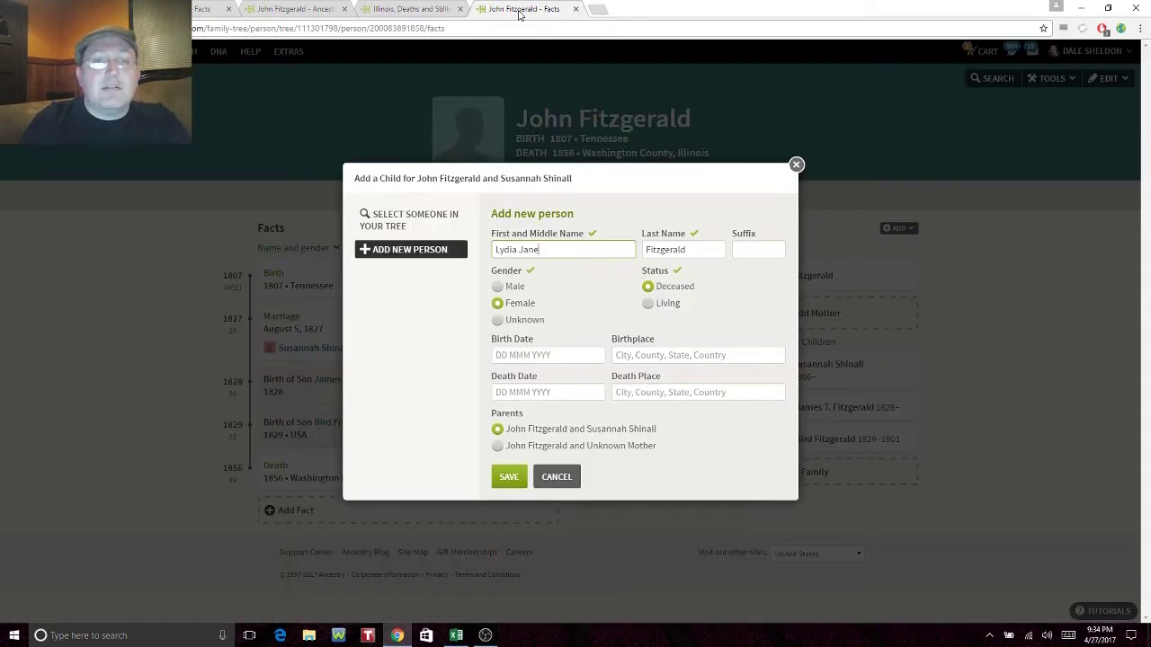
left_click(520, 9)
left_click(519, 355)
type("De")
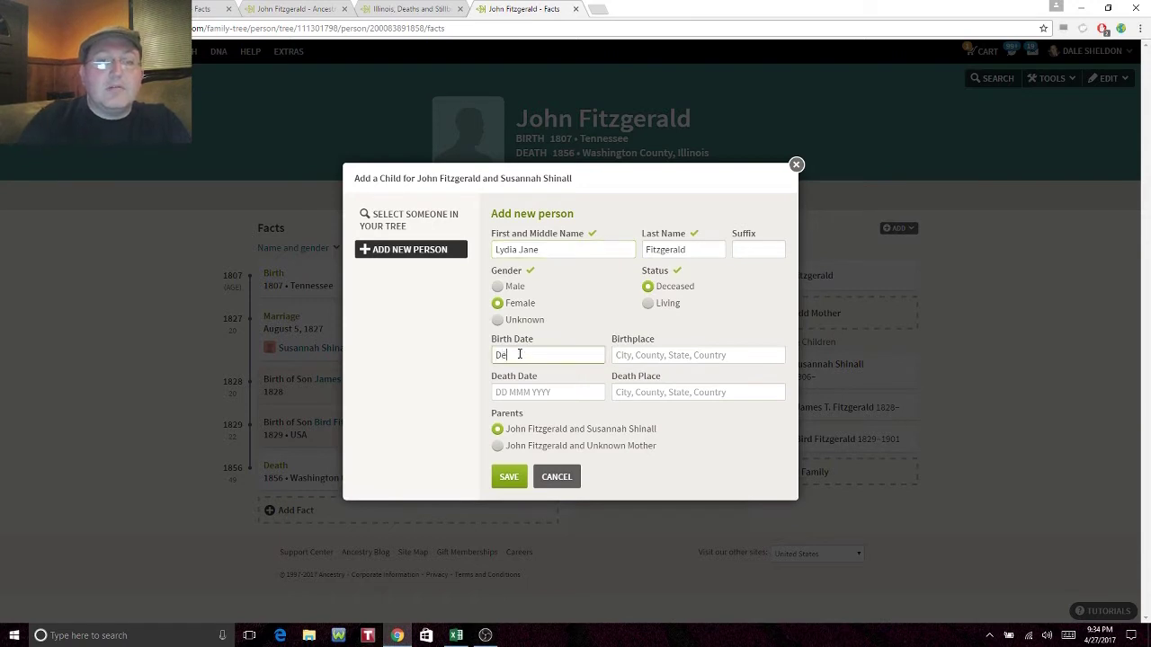
type("cember 19, 1844")
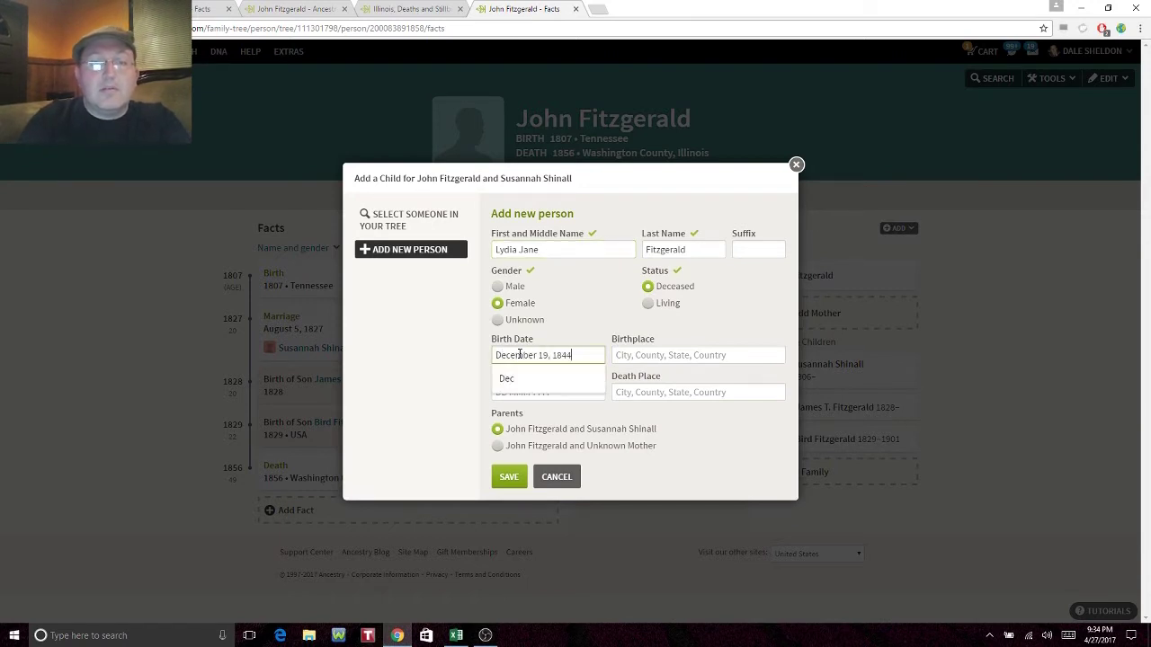
Step: Begin the daughter's birthplace with Ashley and look up Ashley, Illinois in Google Maps in a new tab
key("Tab")
type("Ashley")
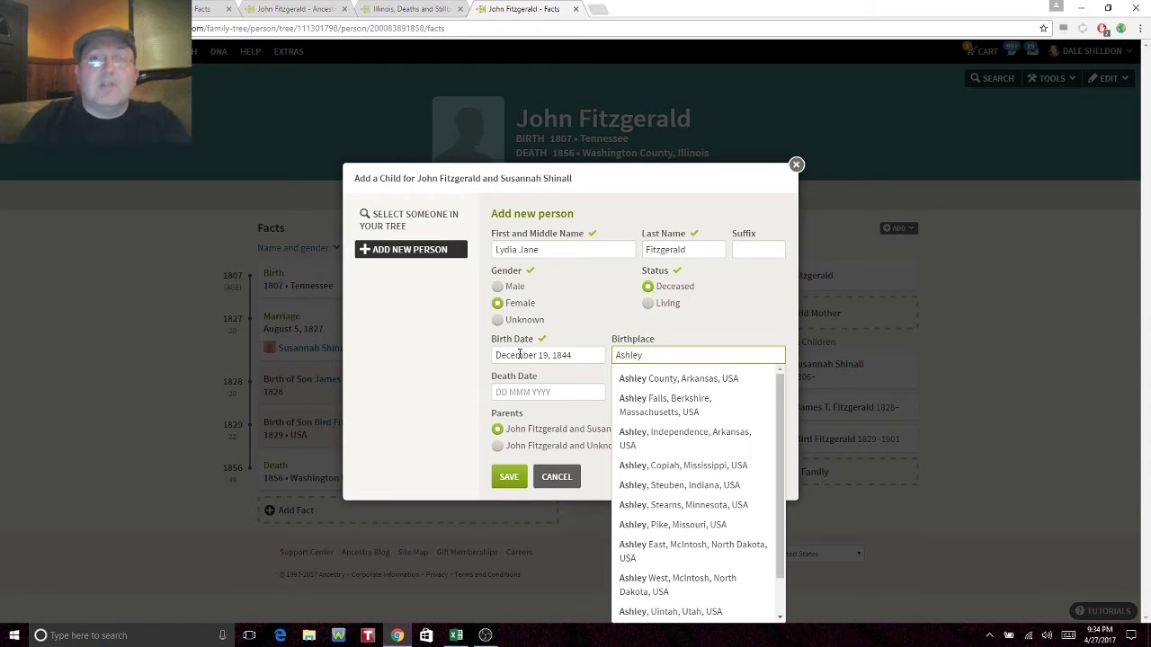
left_click(598, 9)
type("g")
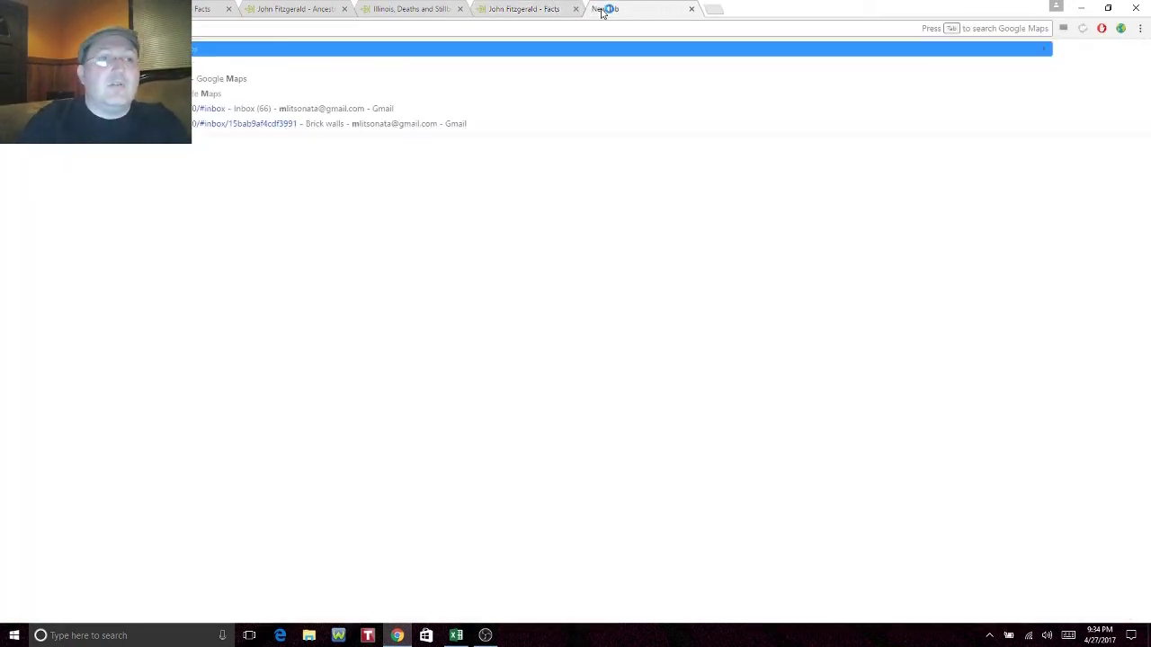
key("Return")
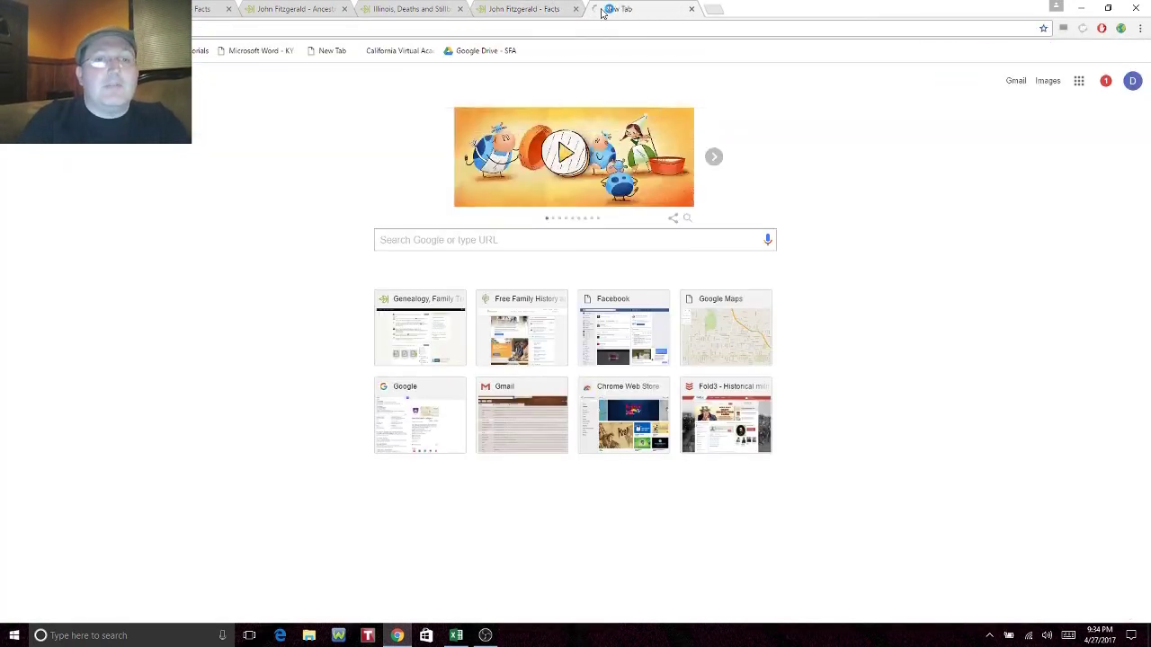
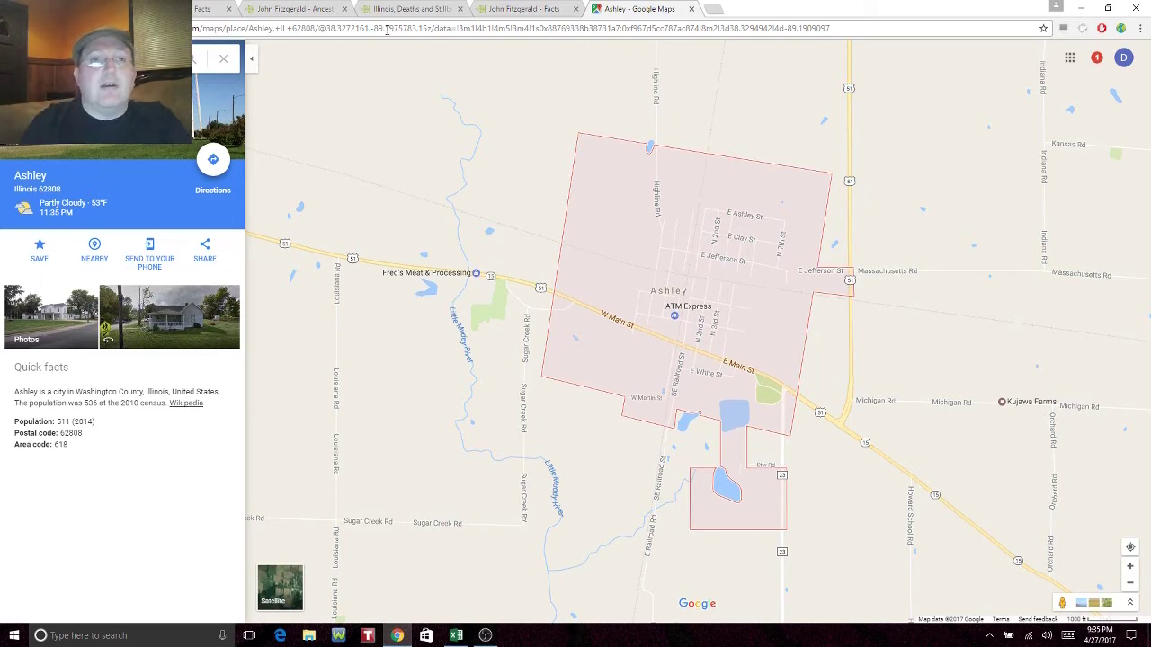
Step: Return to the new daughter's details and complete the birthplace as Ashley, Washington, Illinois
left_click(519, 10)
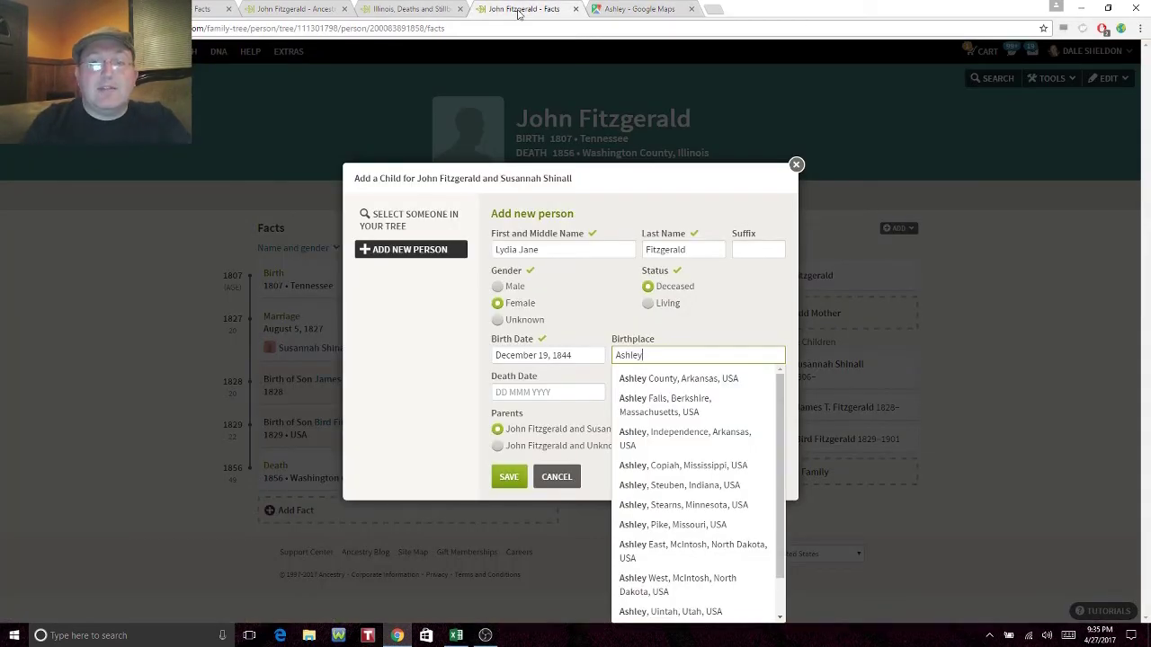
type("Wash")
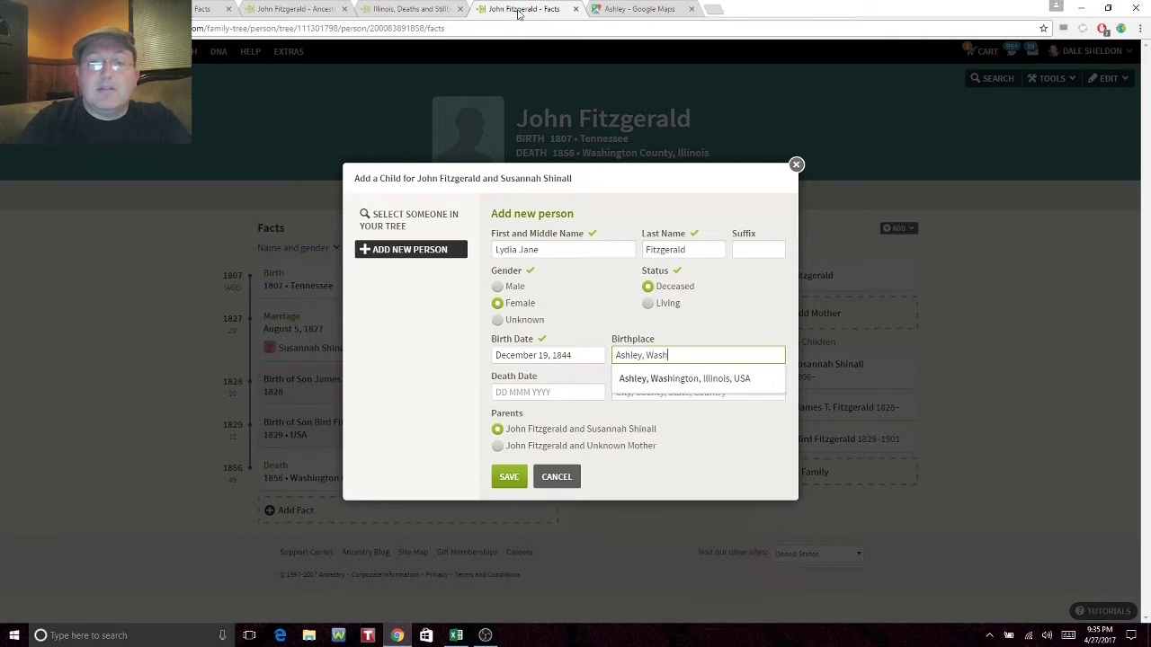
key("Down")
key("Return")
key("BackSpace")
key("BackSpace")
key("BackSpace")
key("BackSpace")
key("BackSpace")
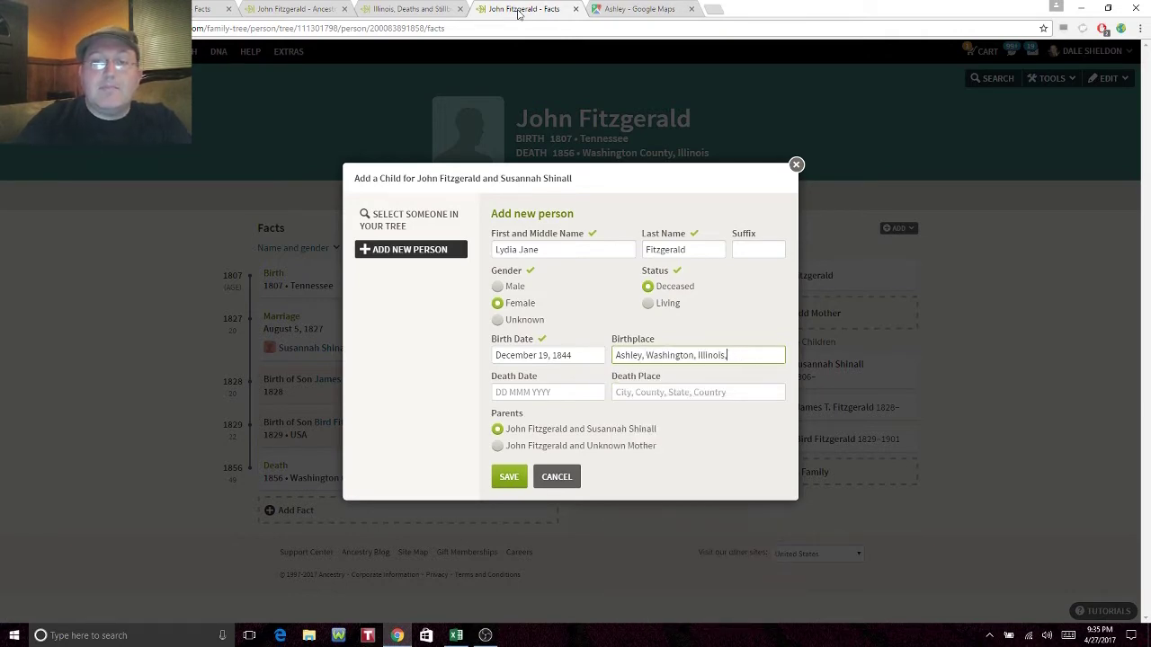
Step: Check the Illinois death record and set the daughter's death date to April 23, 1933
left_click(405, 9)
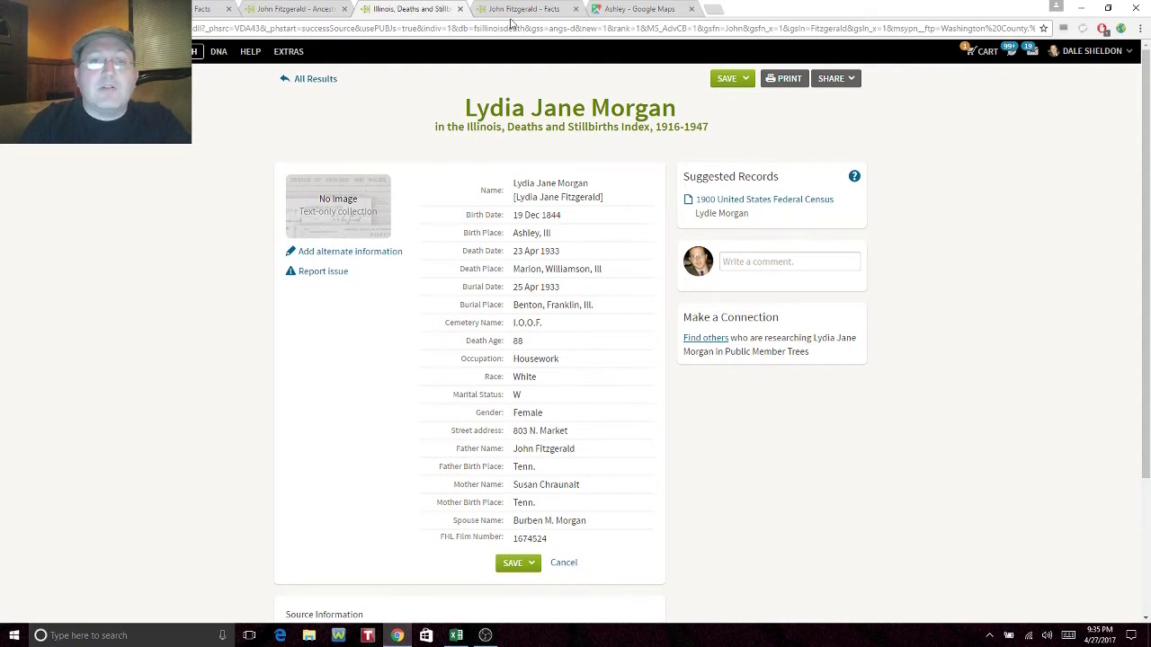
left_click(516, 10)
key("Tab")
type("April 23, 1933")
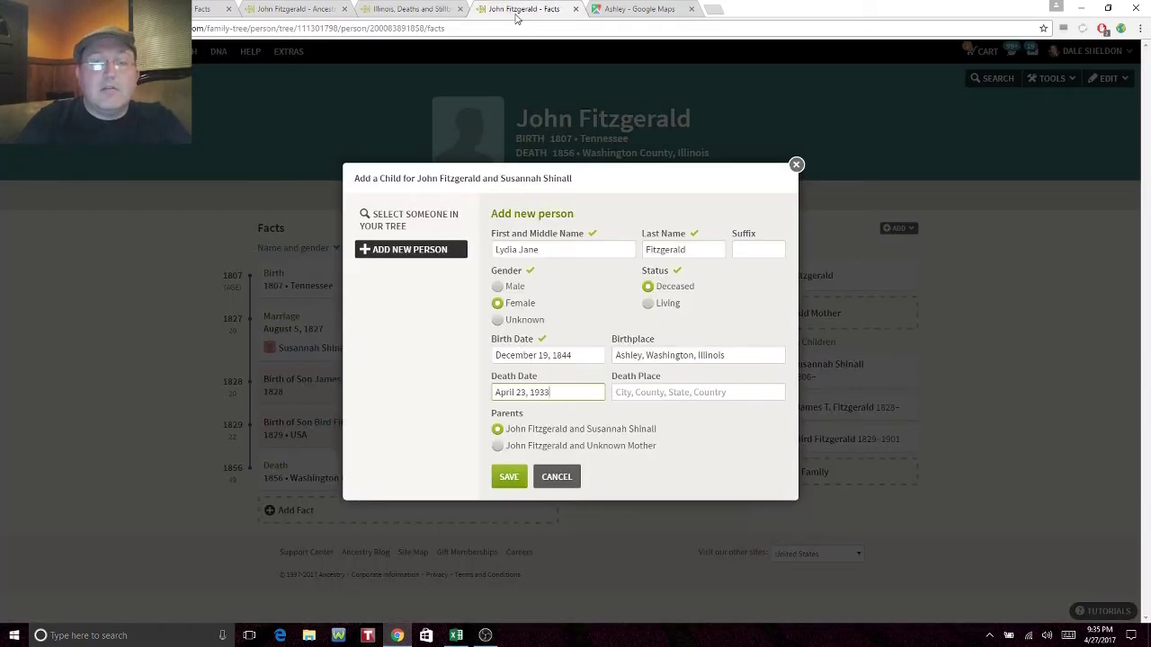
Step: Set the daughter's death place to Marion, Williamson, Illinois, as given in the death record
key("Tab")
left_click(432, 11)
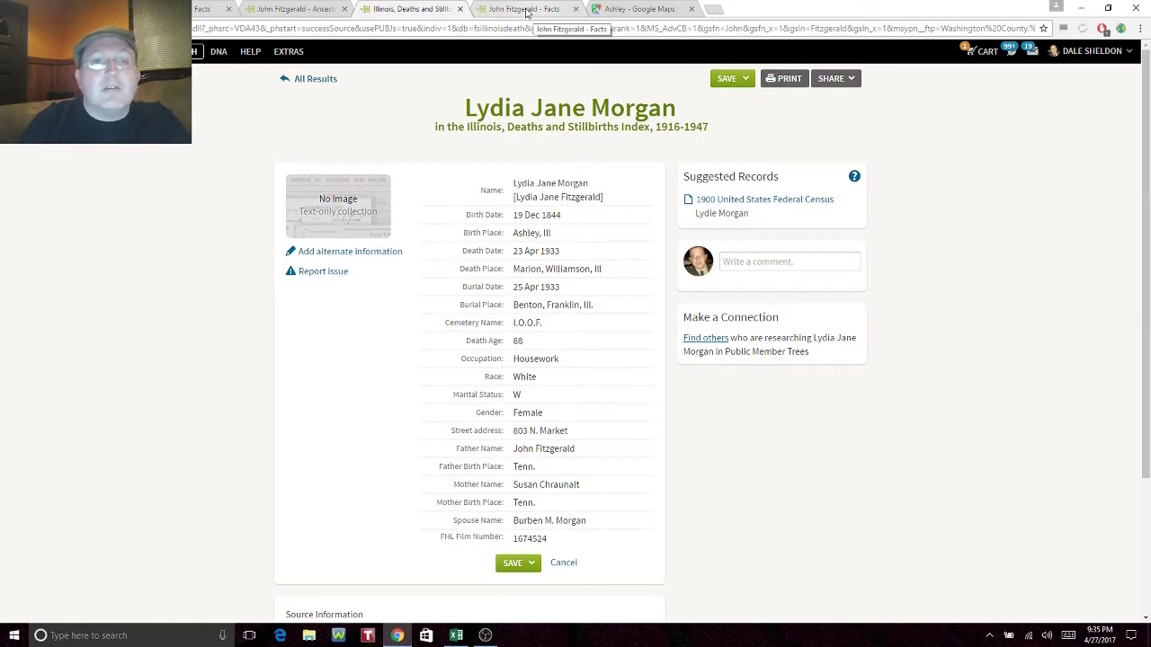
left_click(526, 9)
type("Marion,")
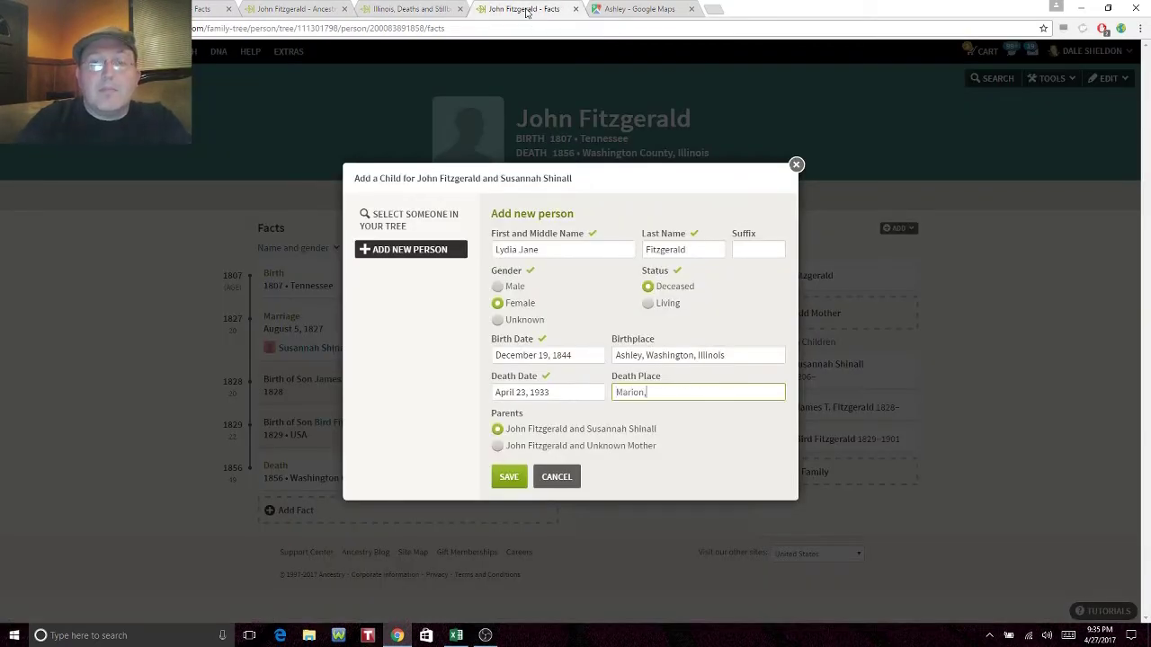
type(" Williamson")
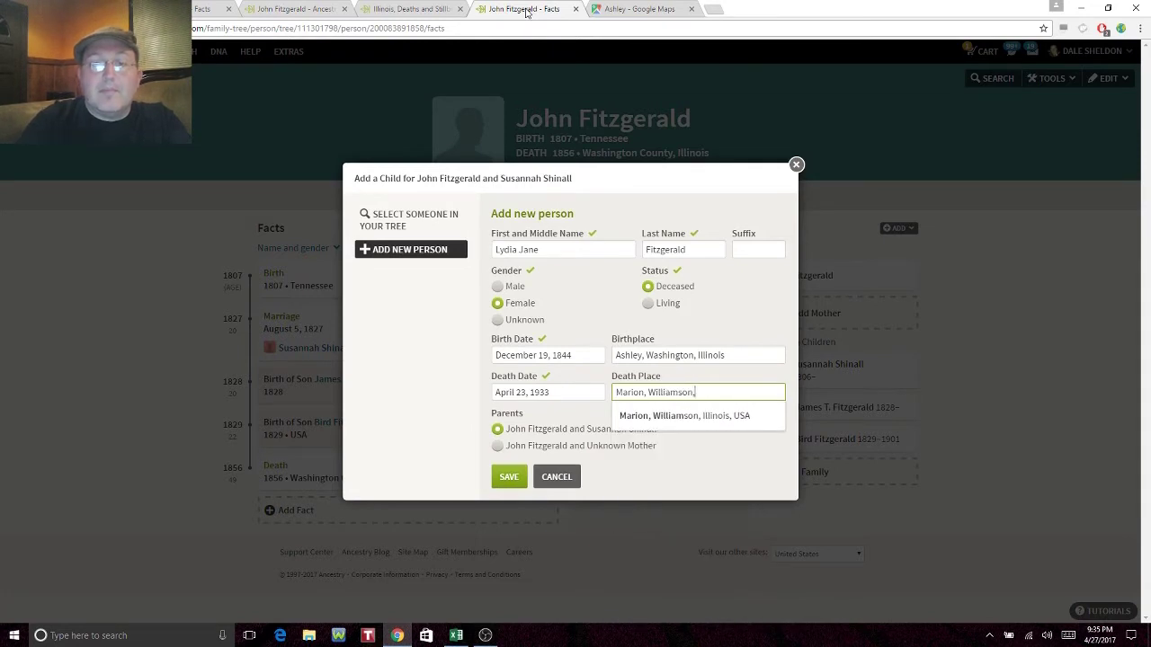
type(",")
key("Down")
key("Return")
key("BackSpace")
key("BackSpace")
key("BackSpace")
key("BackSpace")
key("BackSpace")
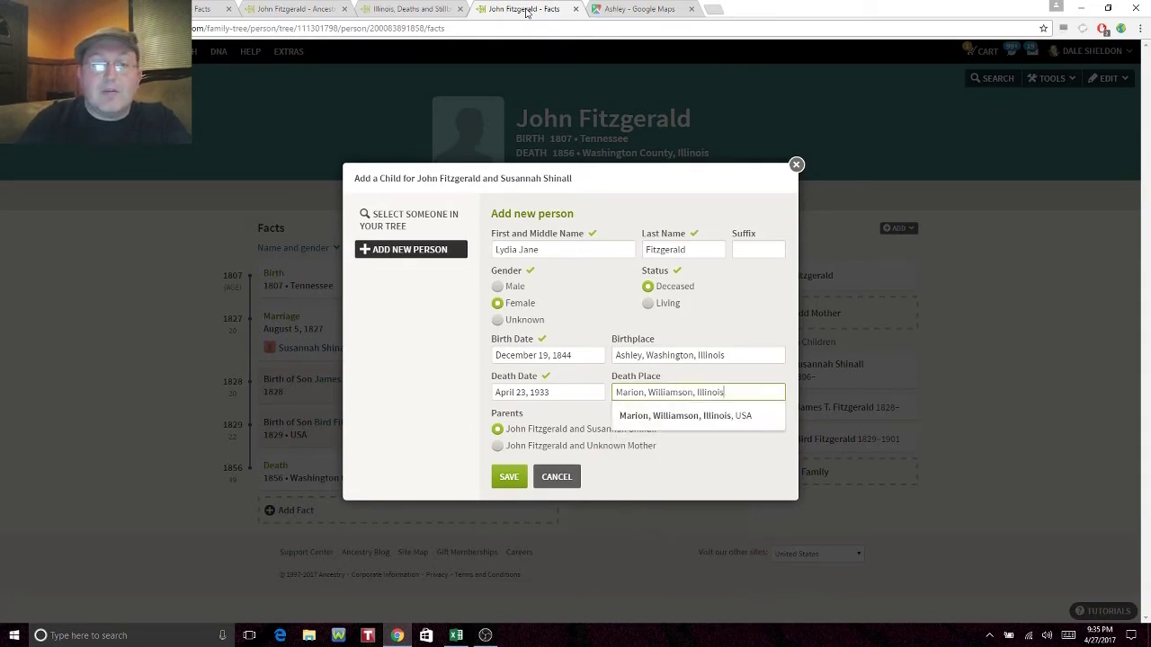
Step: Save the new daughter to the tree and open her mother's profile
left_click(418, 457)
left_click(506, 481)
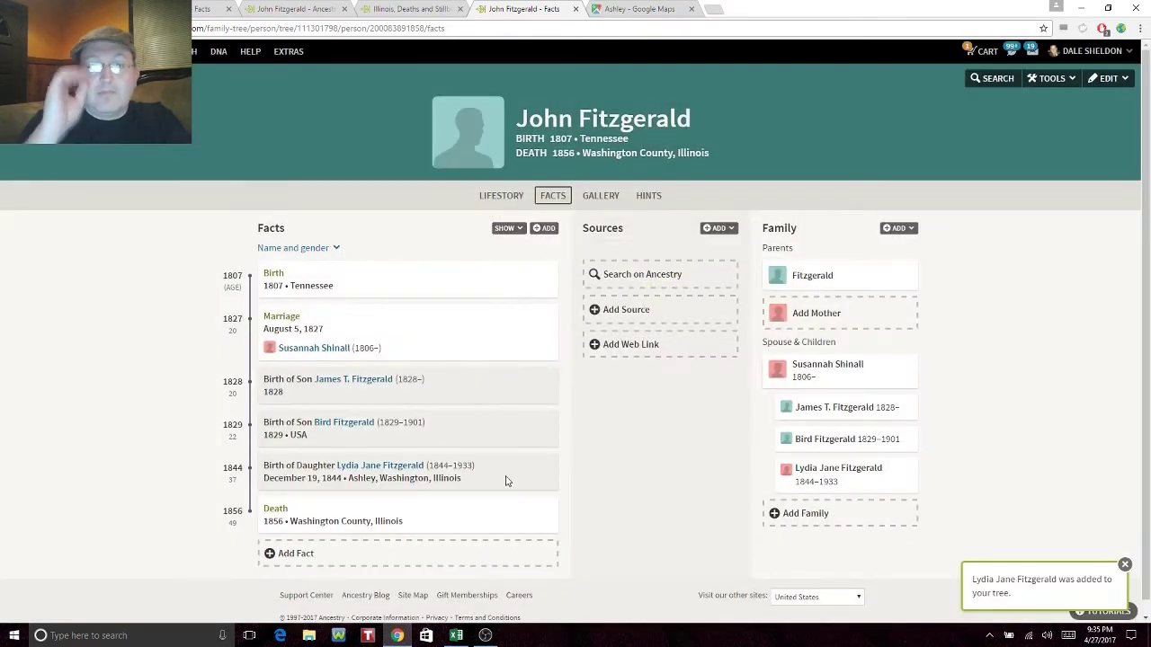
left_click(846, 370)
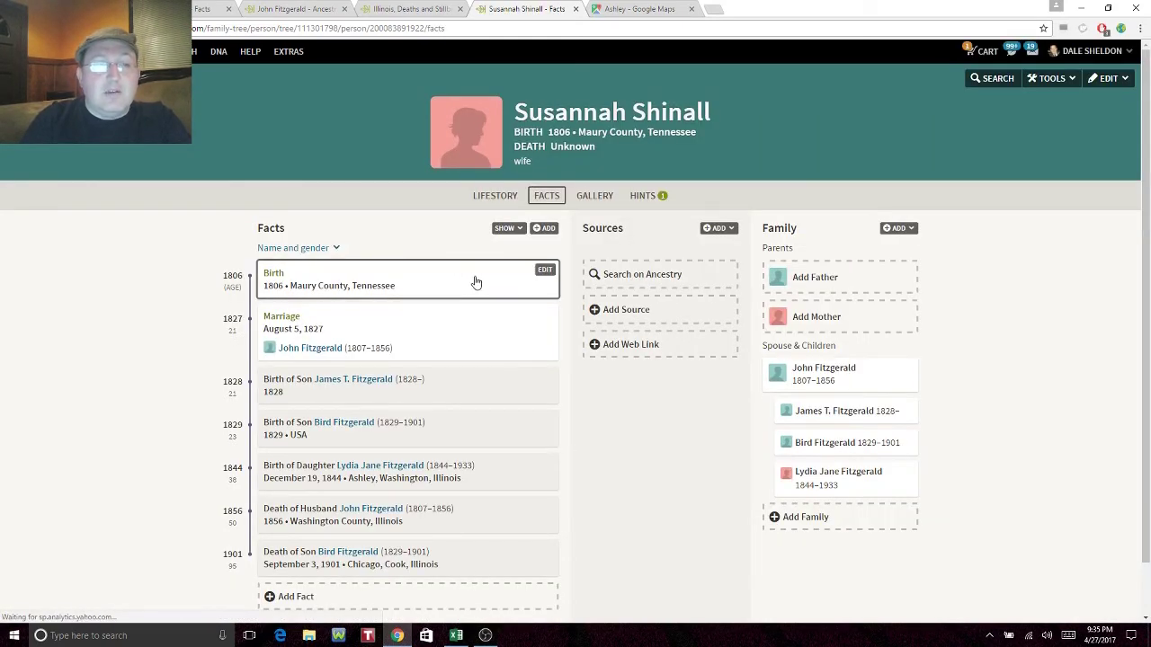
Step: Add the mother's nickname in quotation marks after her first name and save the name fact
left_click(305, 248)
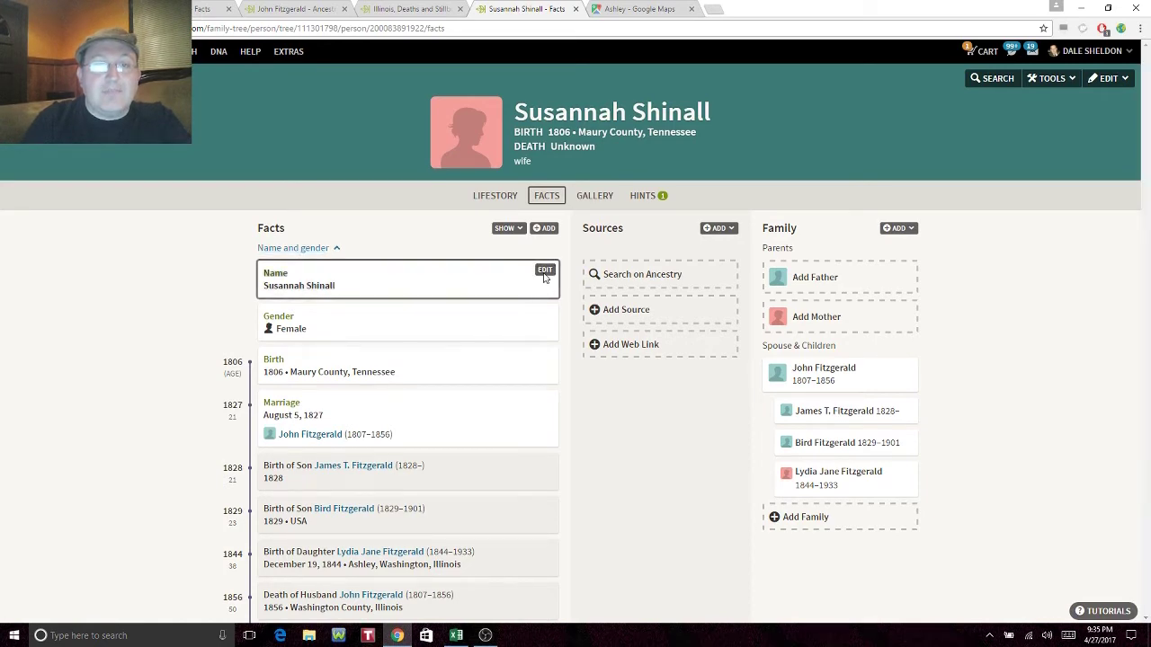
left_click(544, 271)
left_click(575, 301)
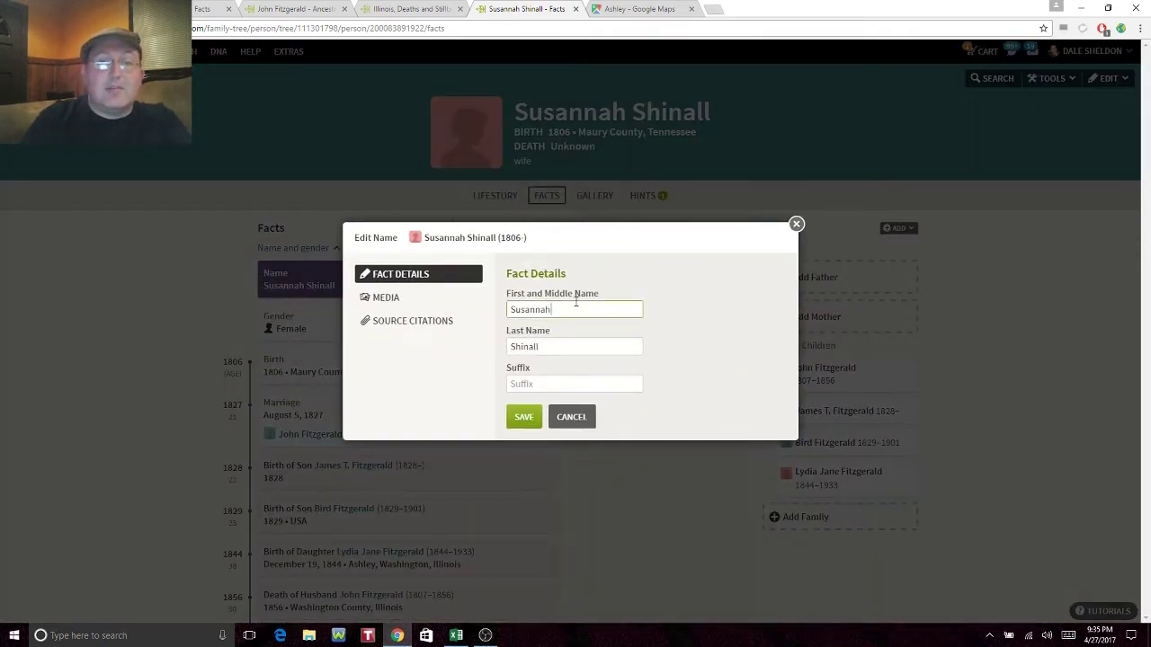
type("\"Susan")
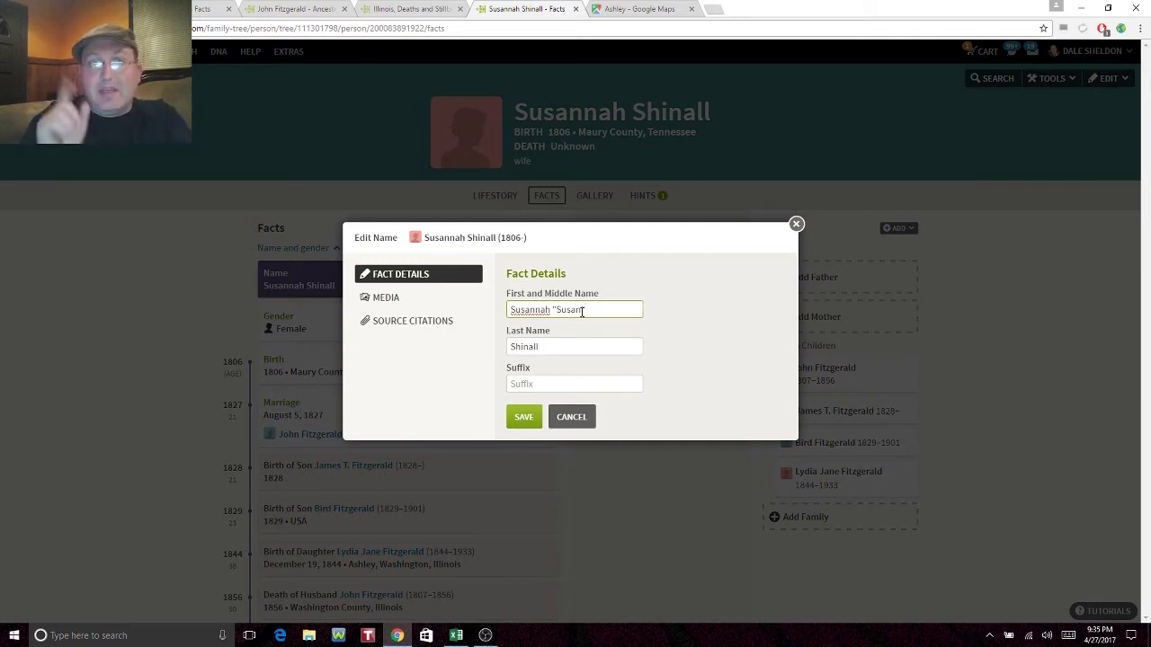
type("\"")
left_click(529, 421)
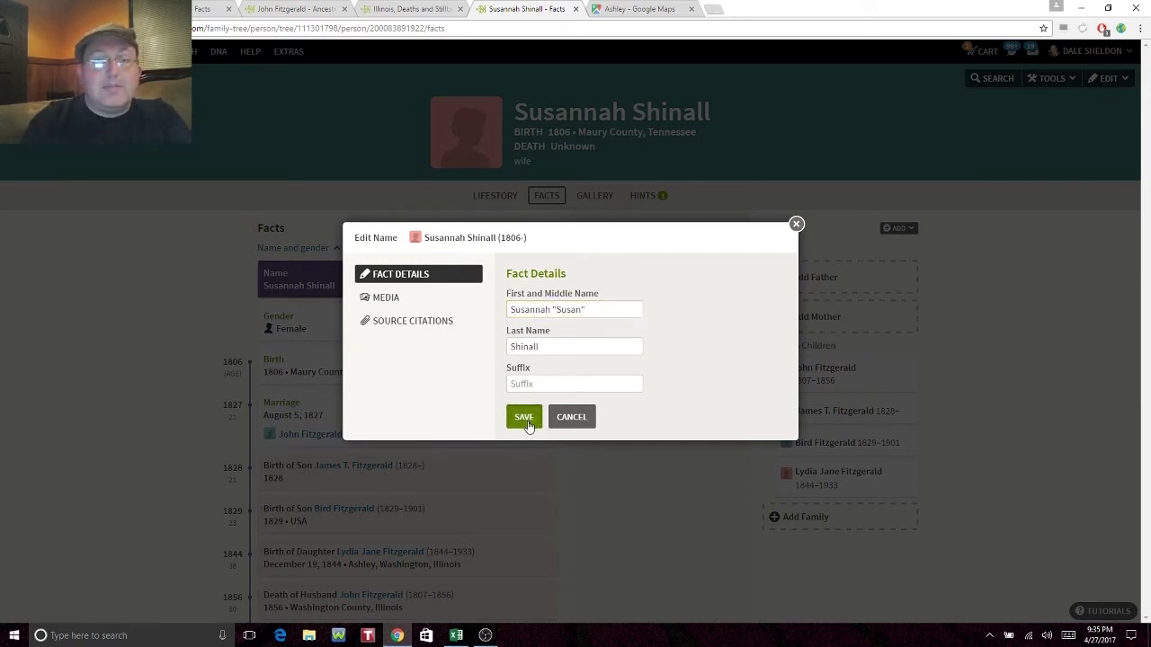
left_click(569, 439)
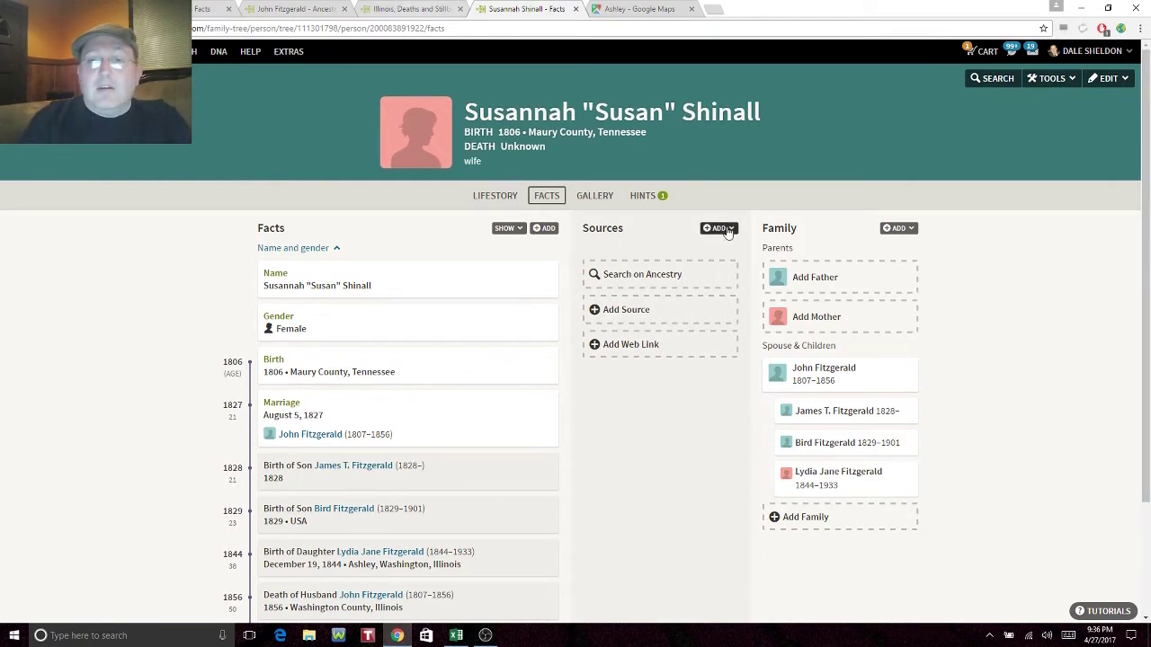
Step: Start adding a spouse on the daughter's profile, entering the husband's full name as given in the Illinois death record
left_click(819, 485)
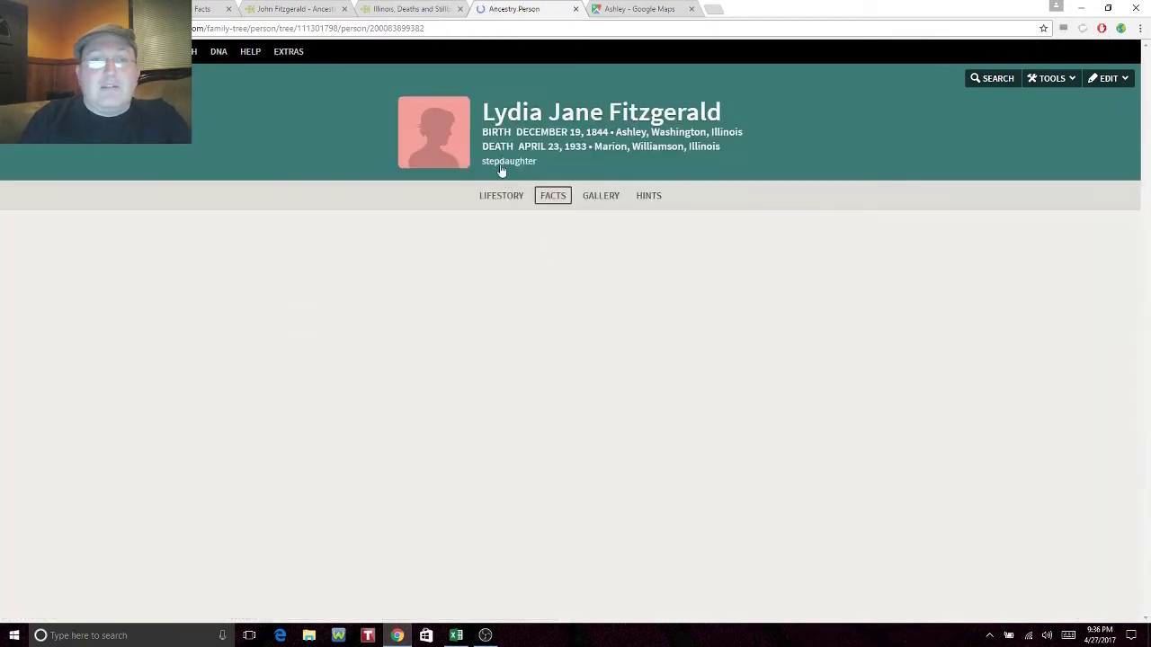
left_click(396, 8)
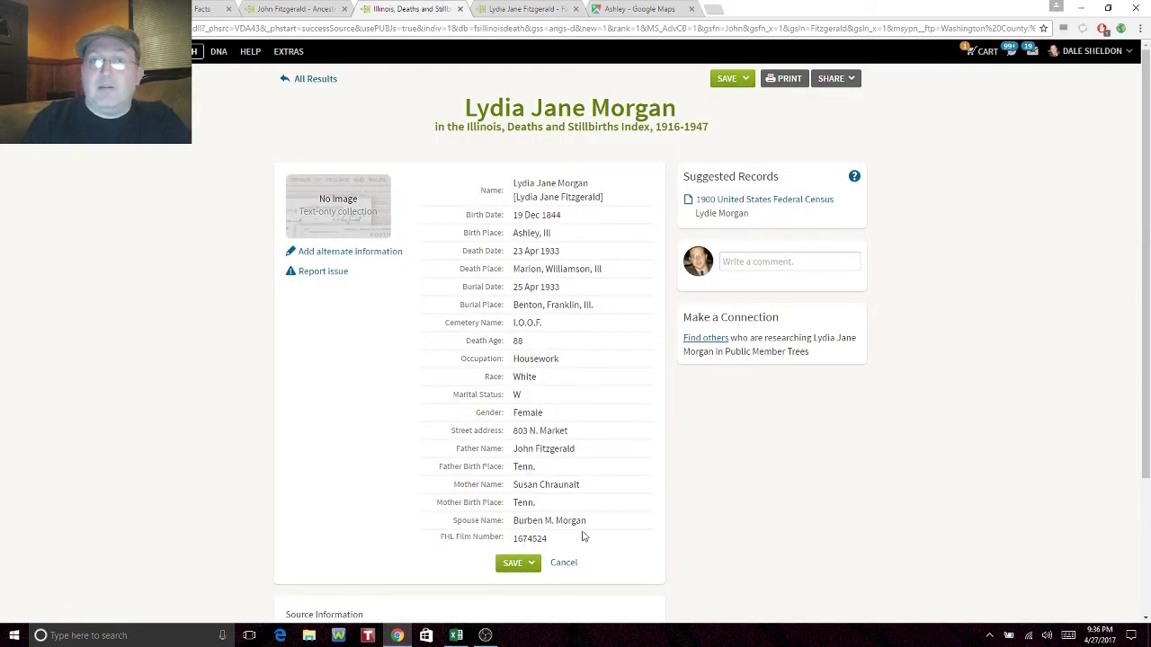
left_click(517, 9)
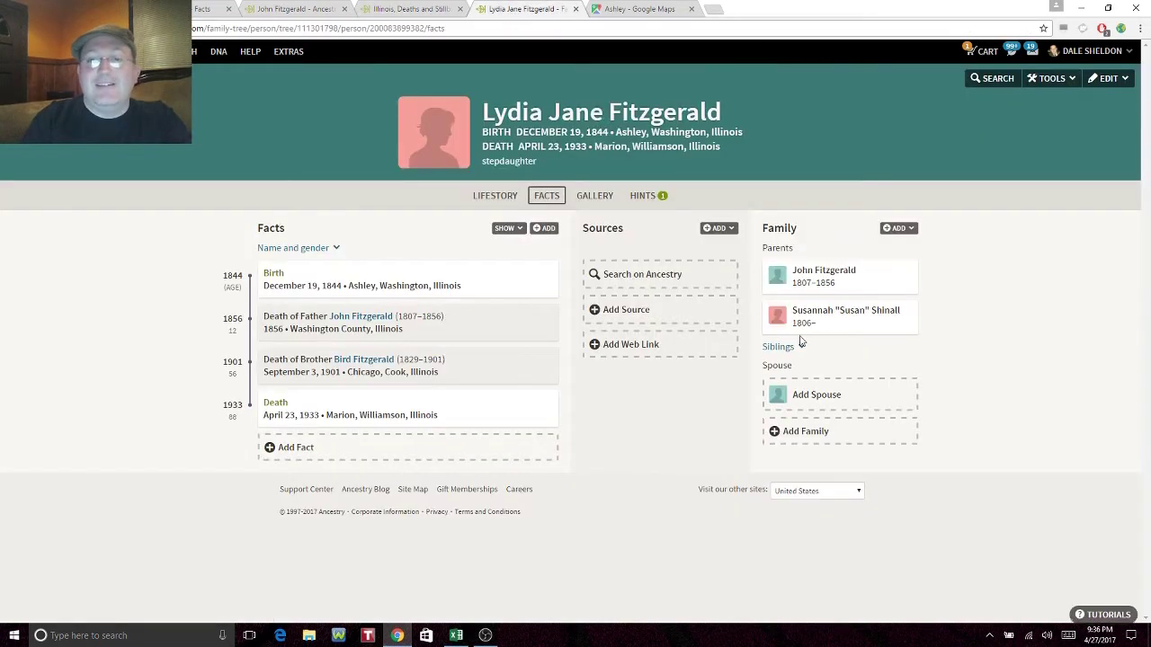
left_click(812, 403)
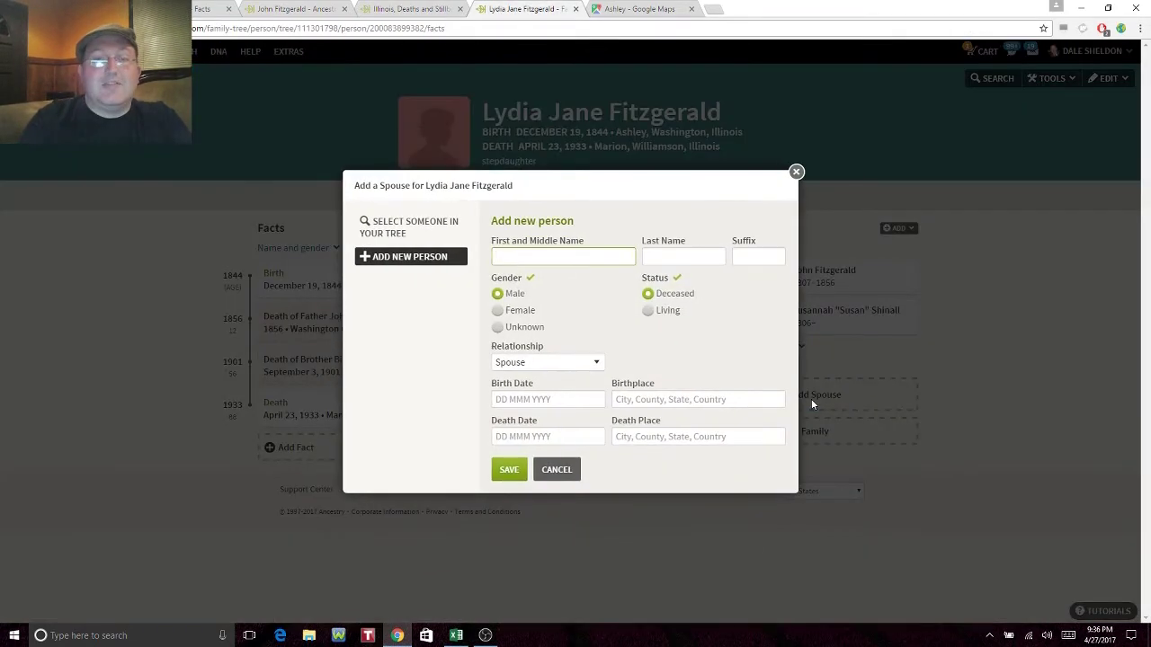
key("Tab")
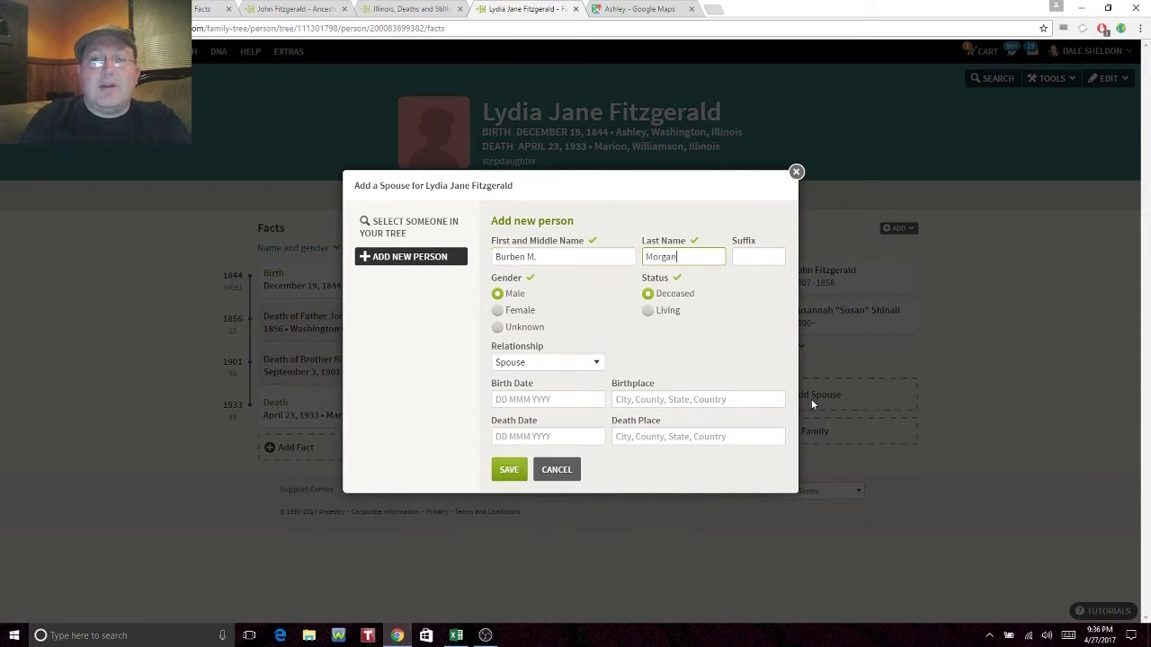
Step: Check the daughter's marital status in the death record, set the husband's death date to Bef 1933 and save him
left_click(437, 11)
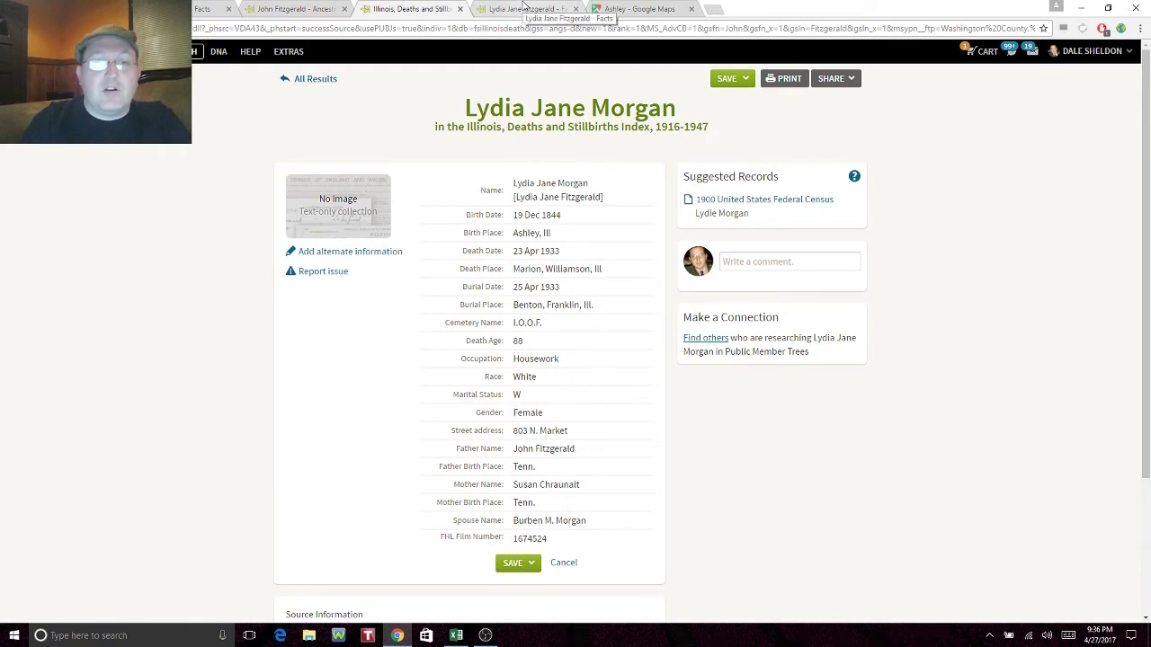
left_click(568, 8)
left_click(548, 435)
type("Bef 19933")
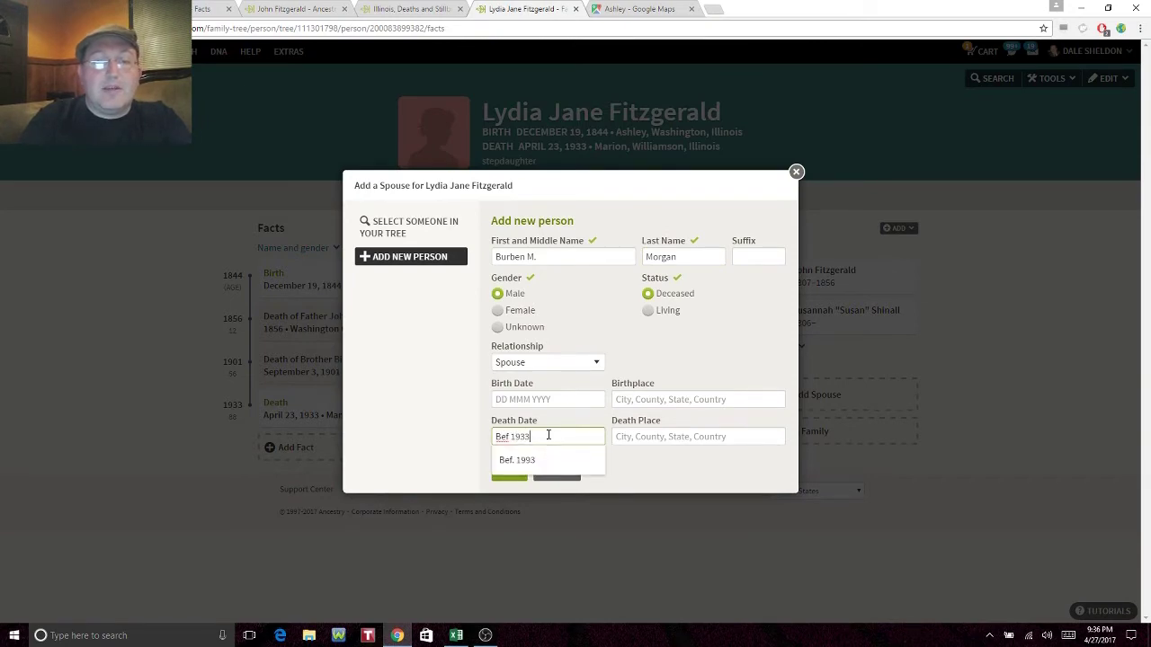
left_click(379, 390)
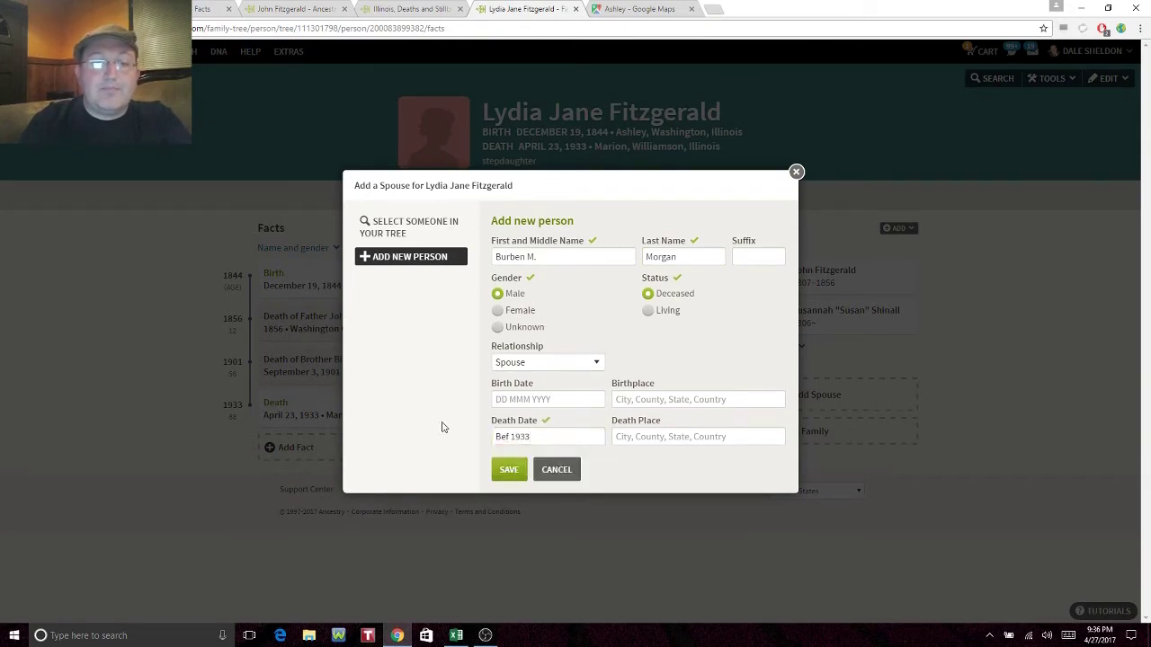
left_click(514, 475)
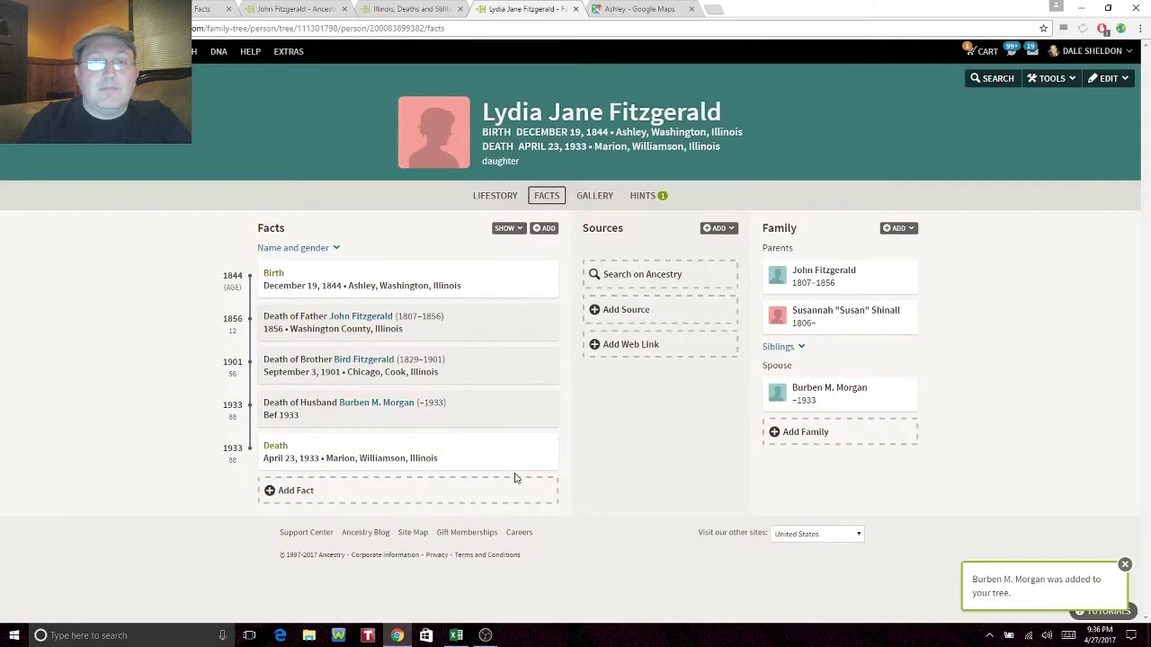
Step: Start a burial fact for the daughter and set its date to April 25, 1933, as given in the death record
left_click(543, 229)
left_click(516, 346)
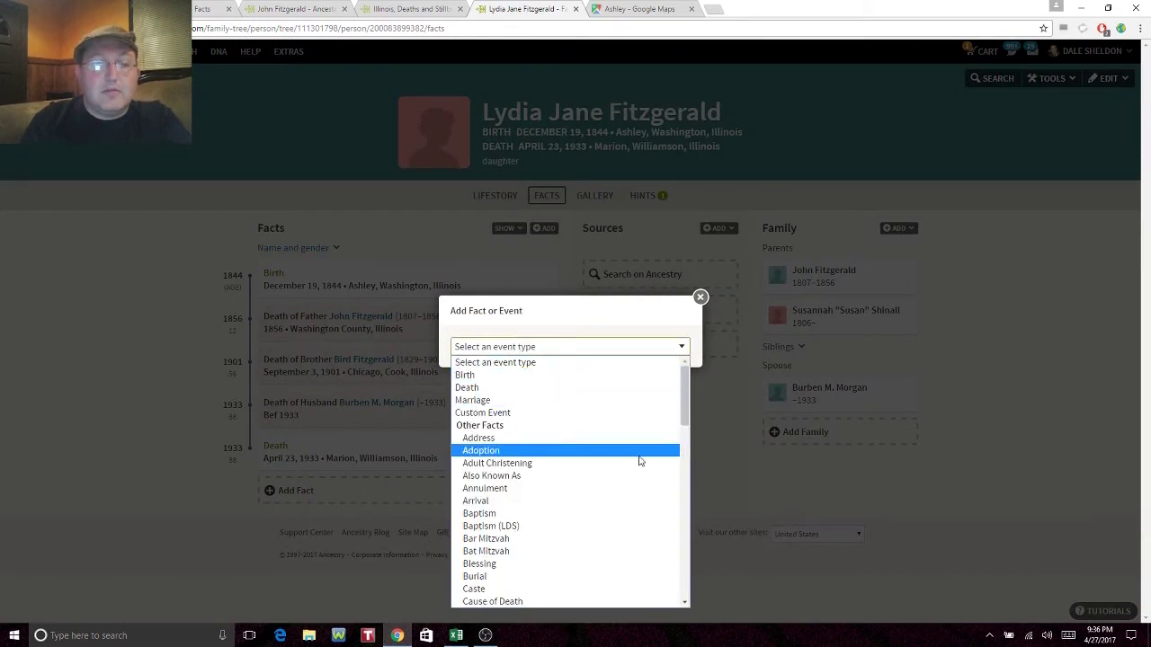
left_click(511, 577)
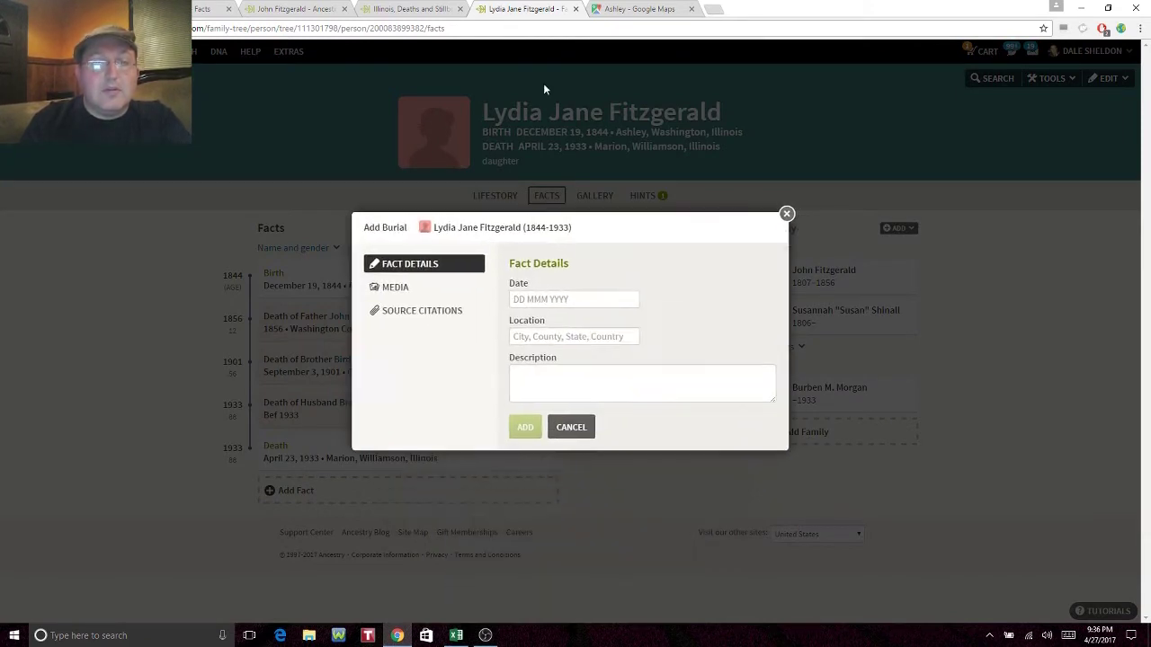
left_click(419, 10)
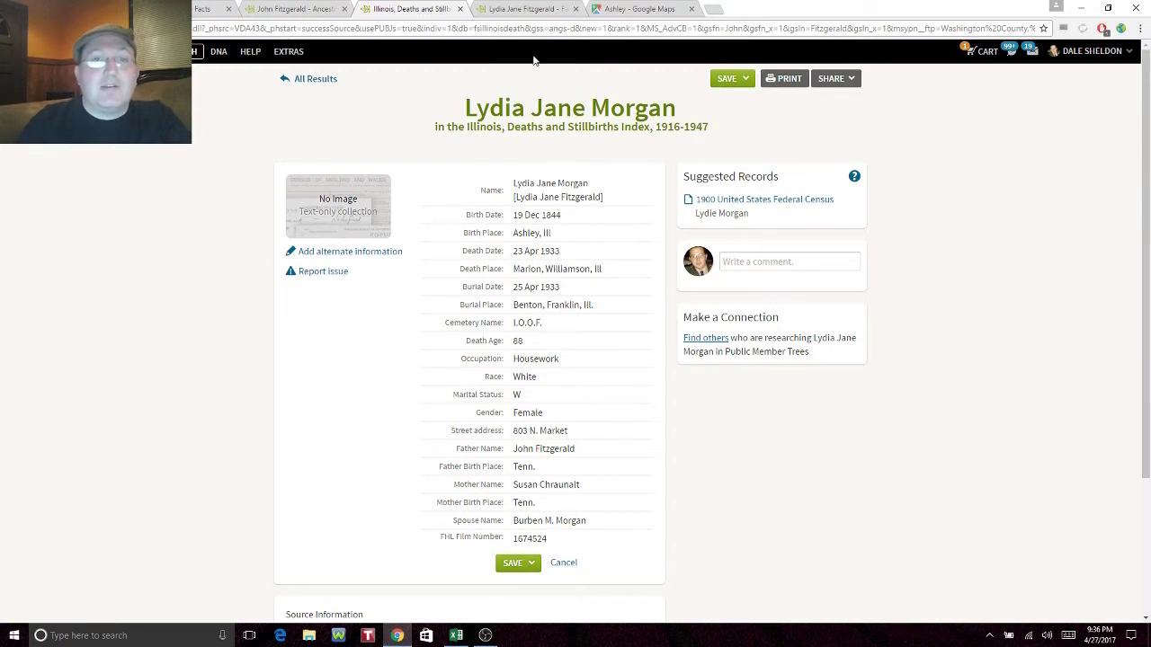
left_click(537, 12)
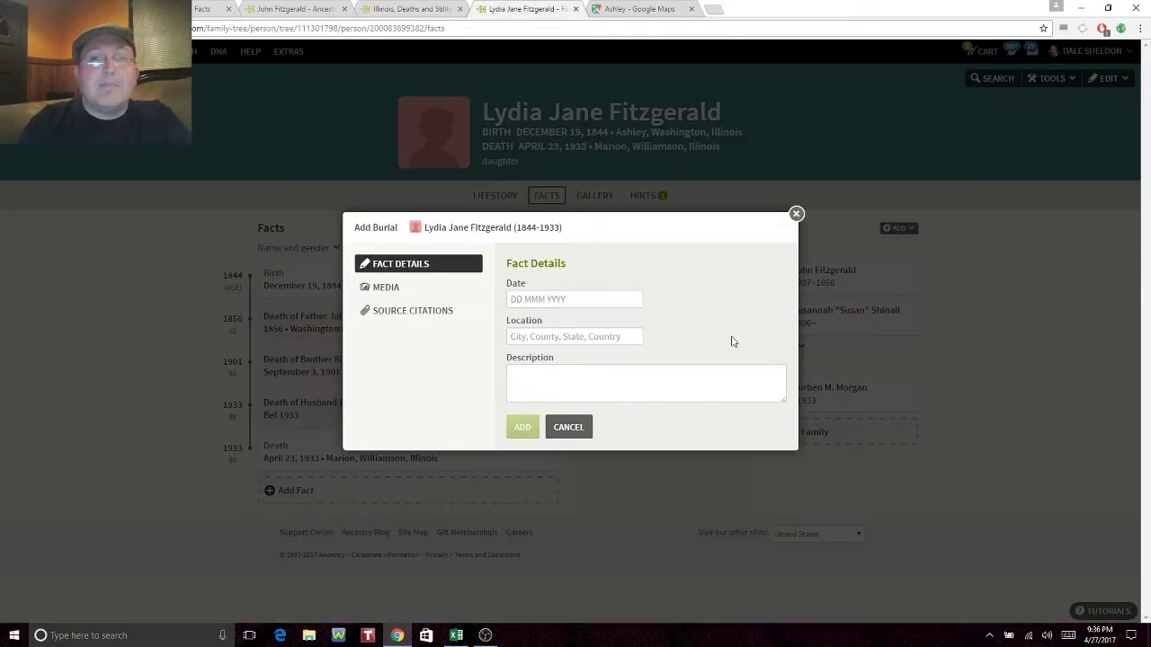
left_click(589, 299)
type("April 25, 1933")
key("Tab")
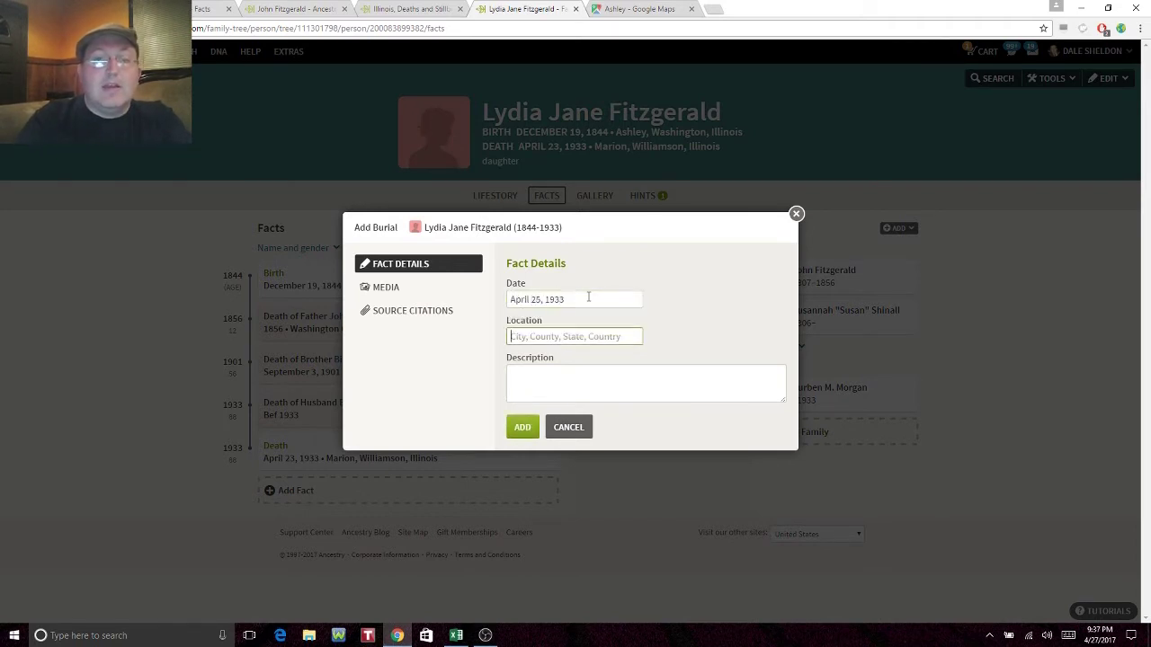
Step: Set the burial location to I. O. O. F. Cemetery, Benton, Franklin, Illinois, checking it against the death record
type("L")
type(". O")
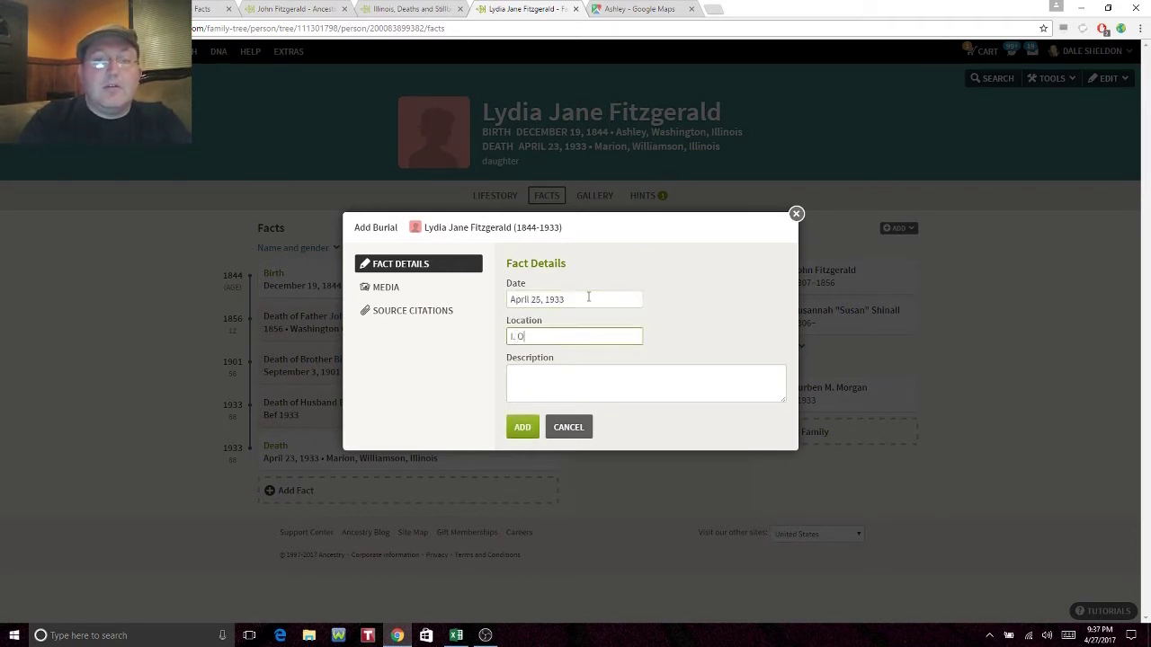
type(". O. F. Cemetery,")
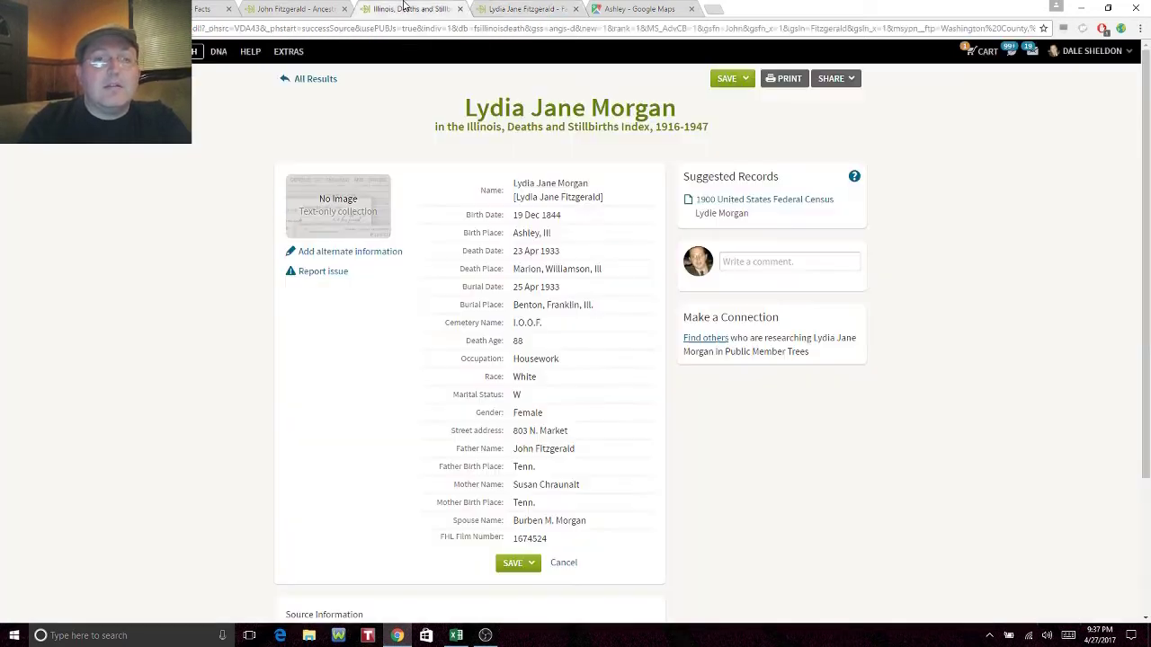
left_click(406, 8)
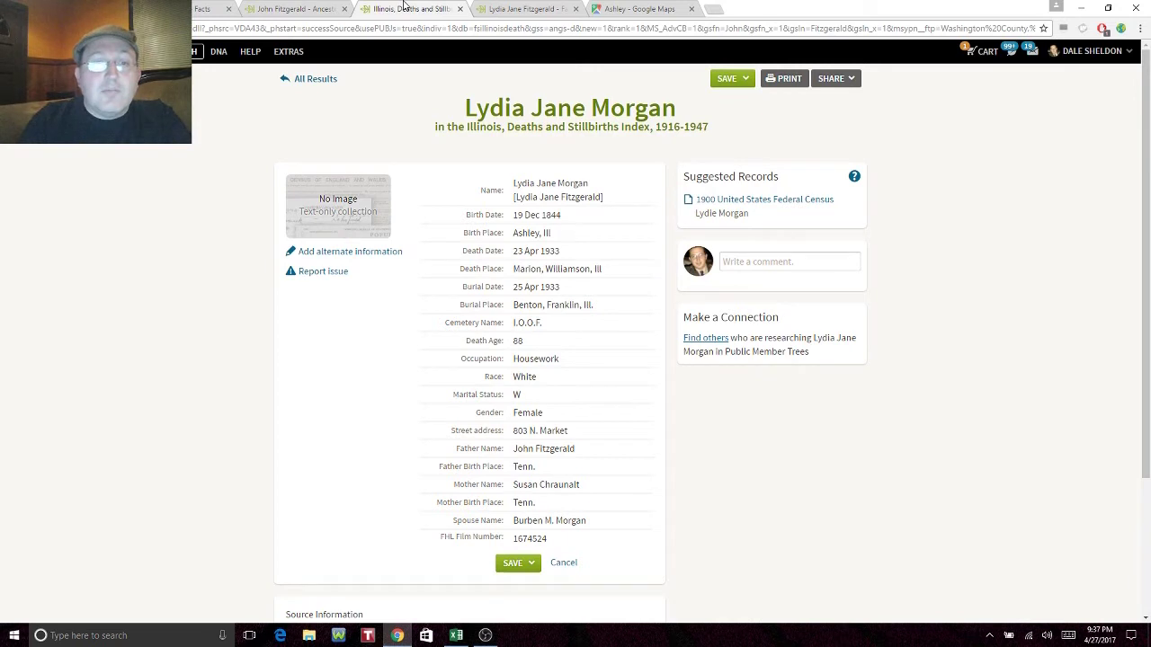
left_click(508, 8)
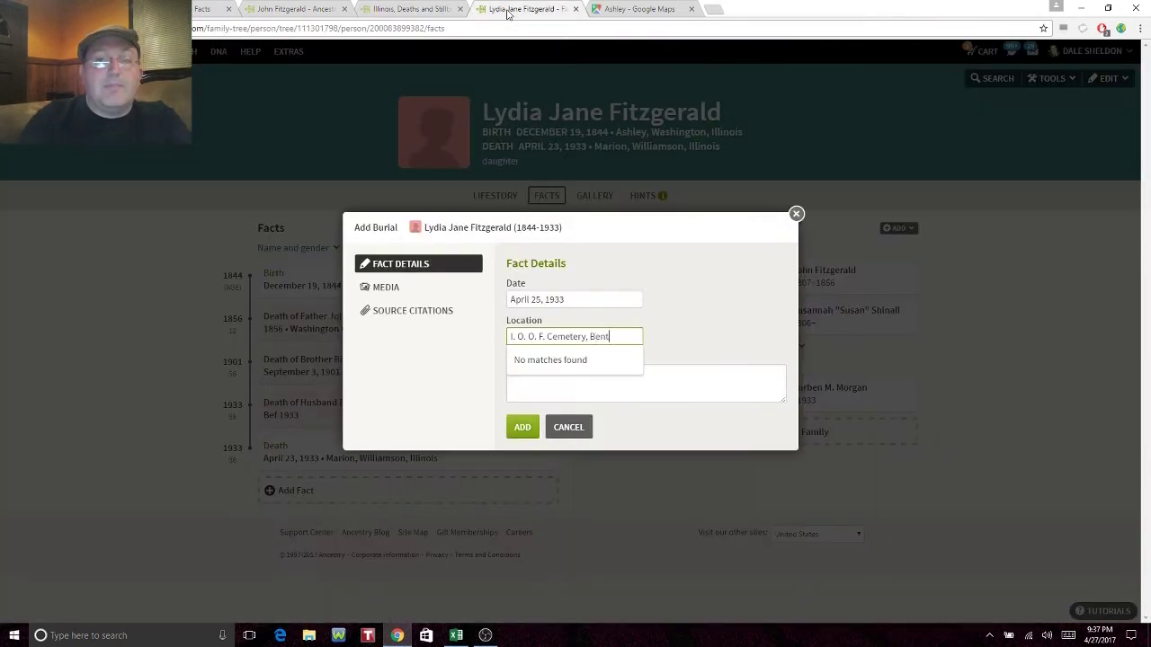
type("Franklin, I")
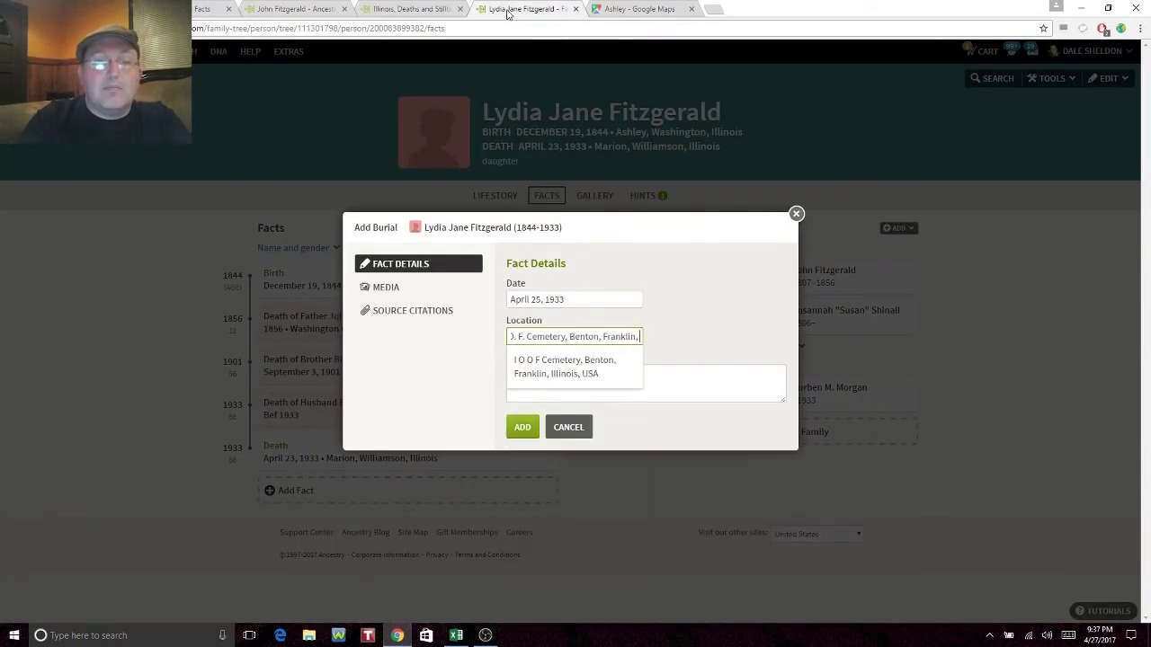
type("llinois")
key("Tab")
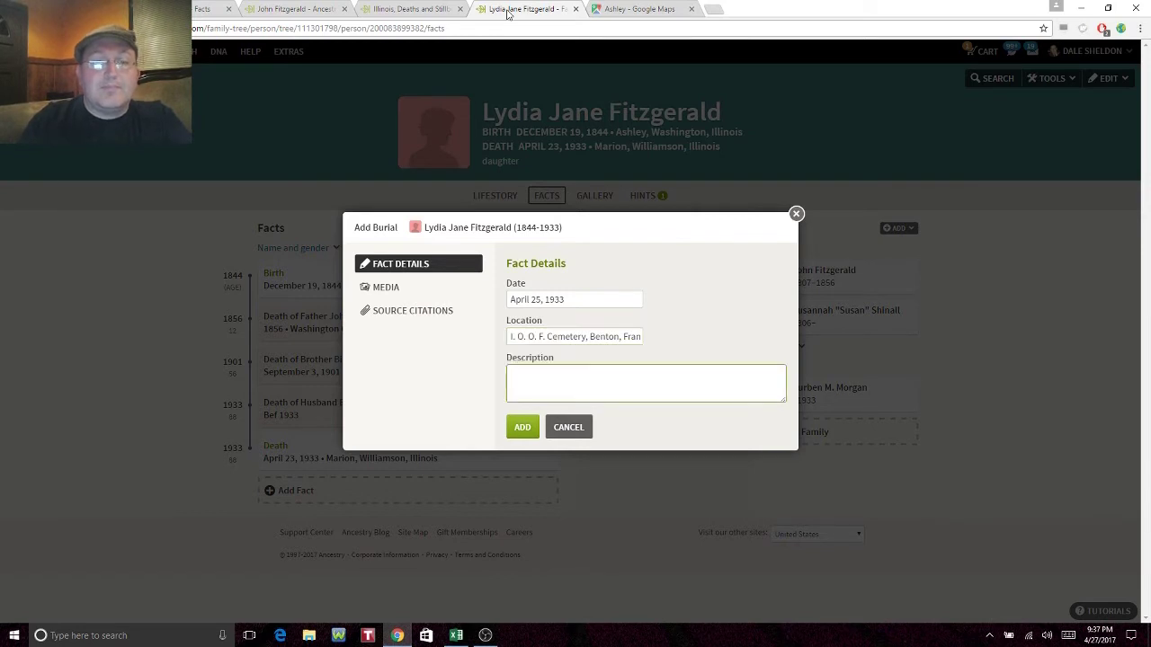
left_click(419, 12)
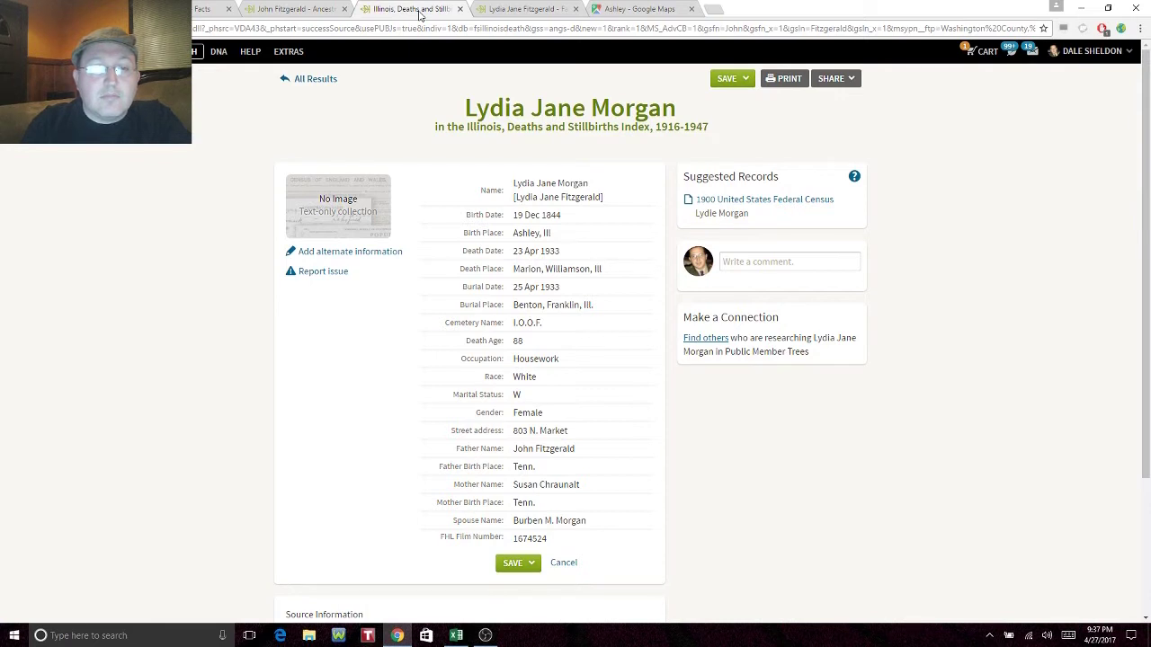
Step: Add the burial fact dated April 25, 1933, at I. O. O. F. Cemetery, Benton, Franklin, Illinois, to the daughter's profile
left_click(503, 9)
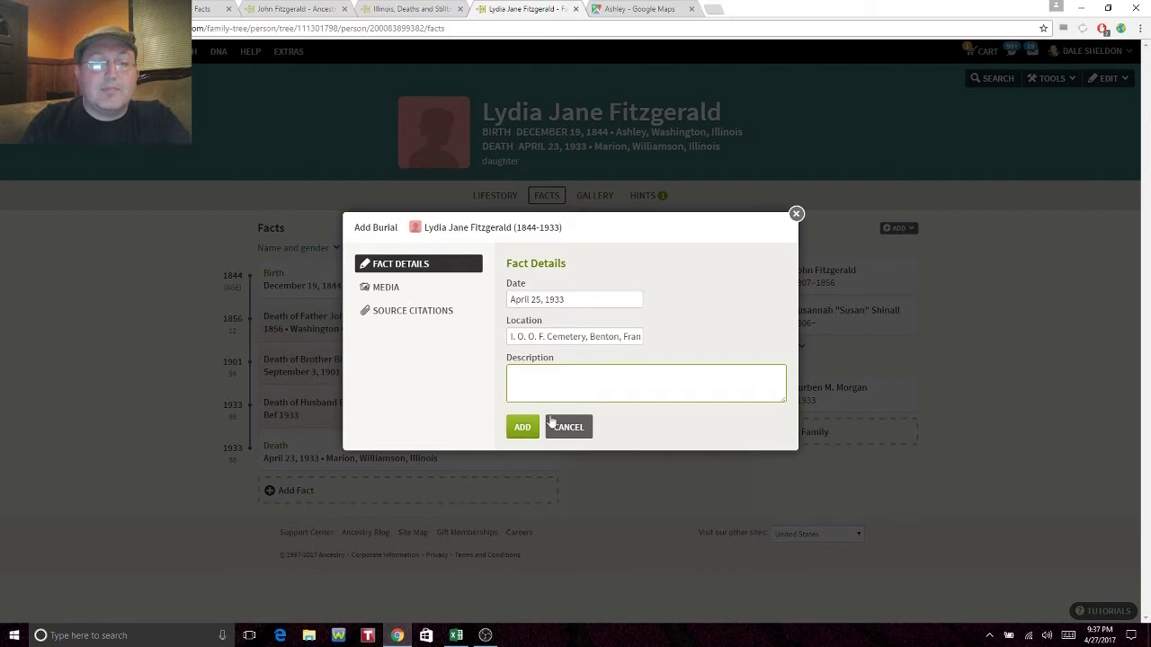
left_click(524, 428)
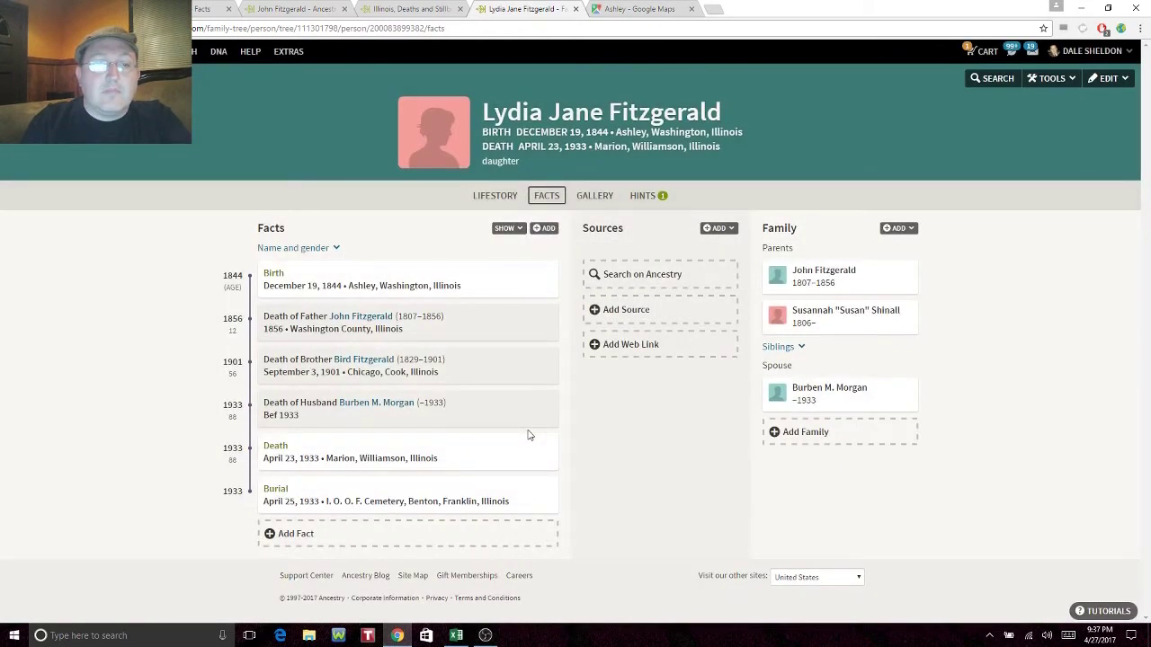
Step: Try to accept the daughter's Illinois, Deaths and Stillbirths Index, 1916-1947 hint as a matching record
left_click(644, 195)
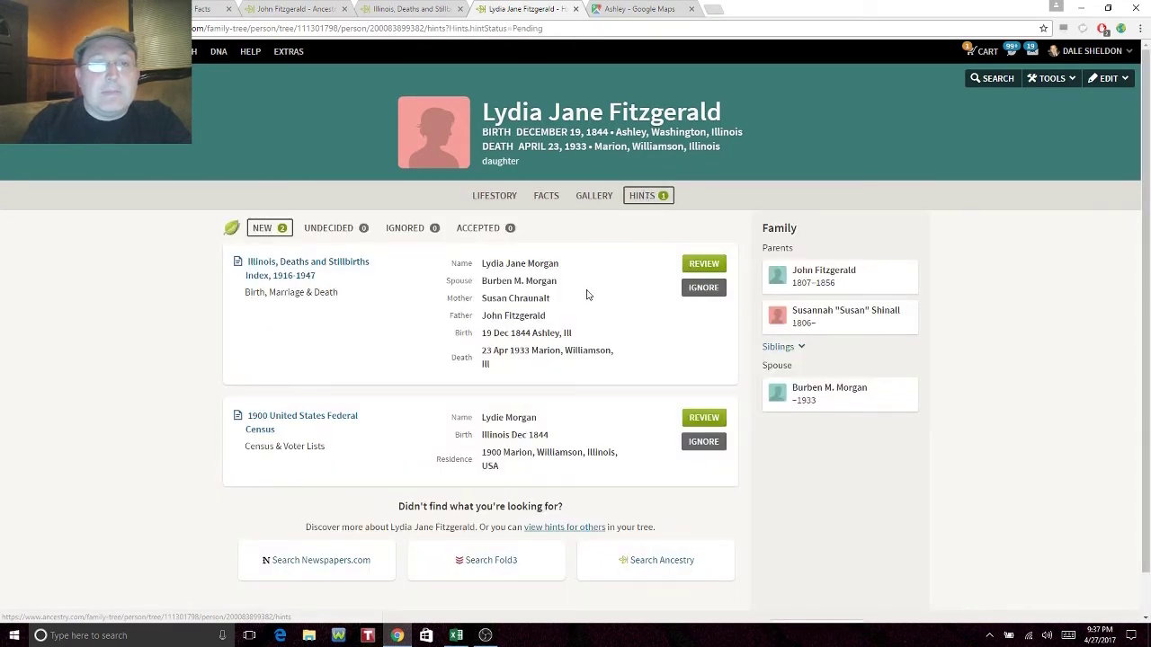
left_click(703, 266)
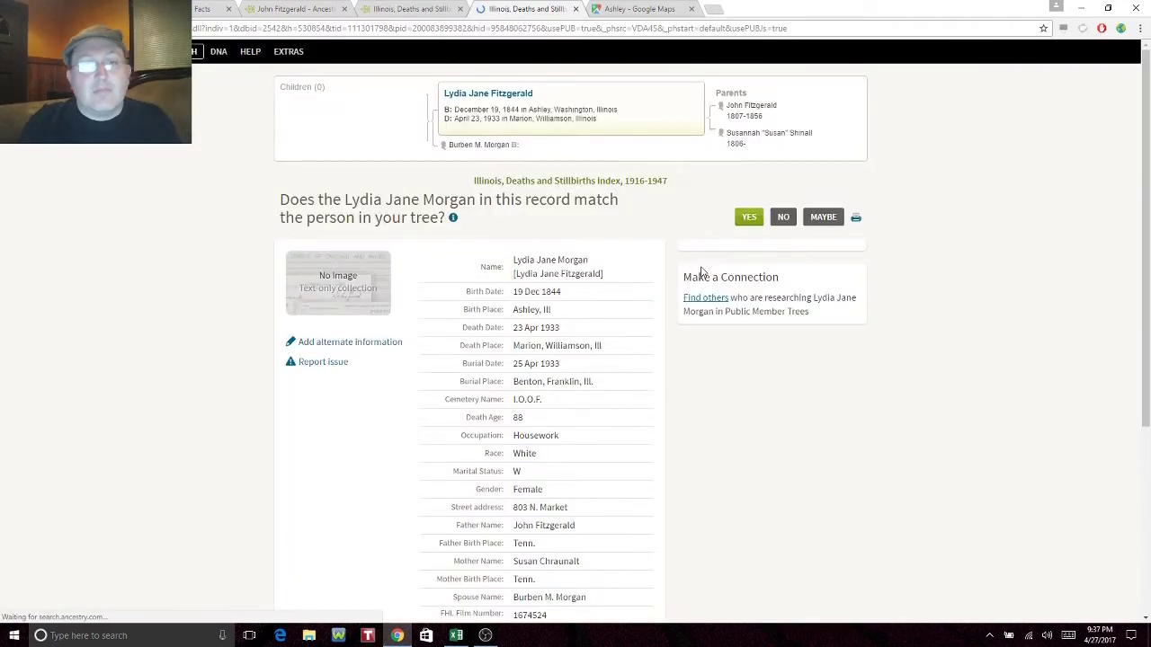
left_click(760, 222)
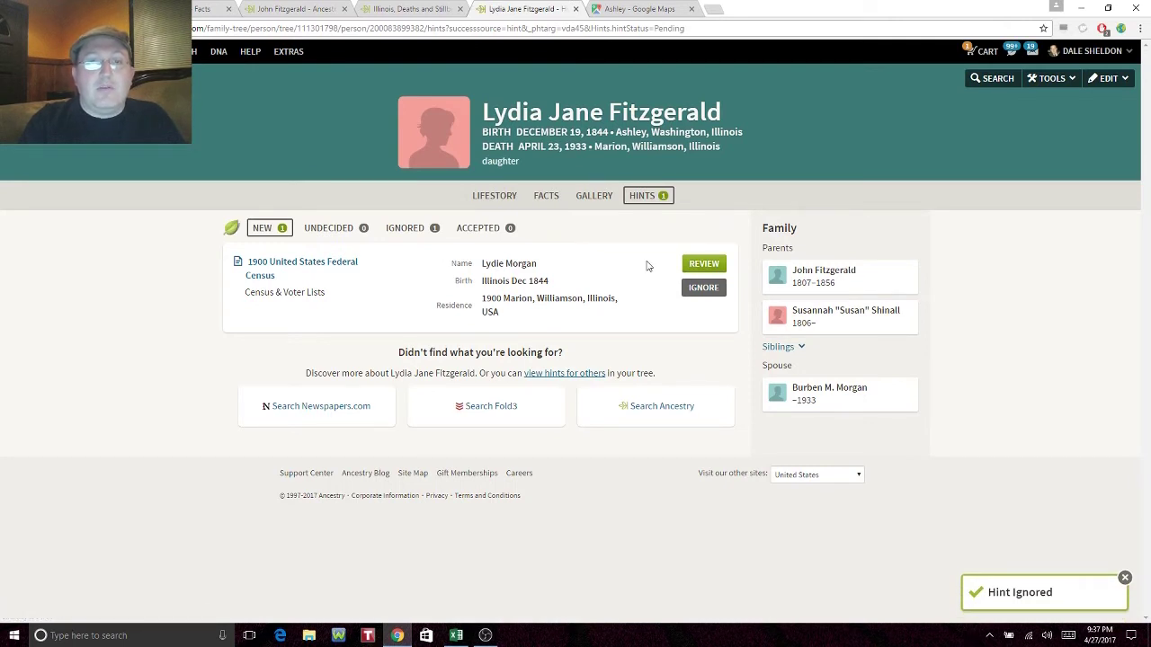
Step: Review the ignored Illinois, Deaths and Stillbirths Index hint, accept it as a match and save the record to the tree
left_click(411, 232)
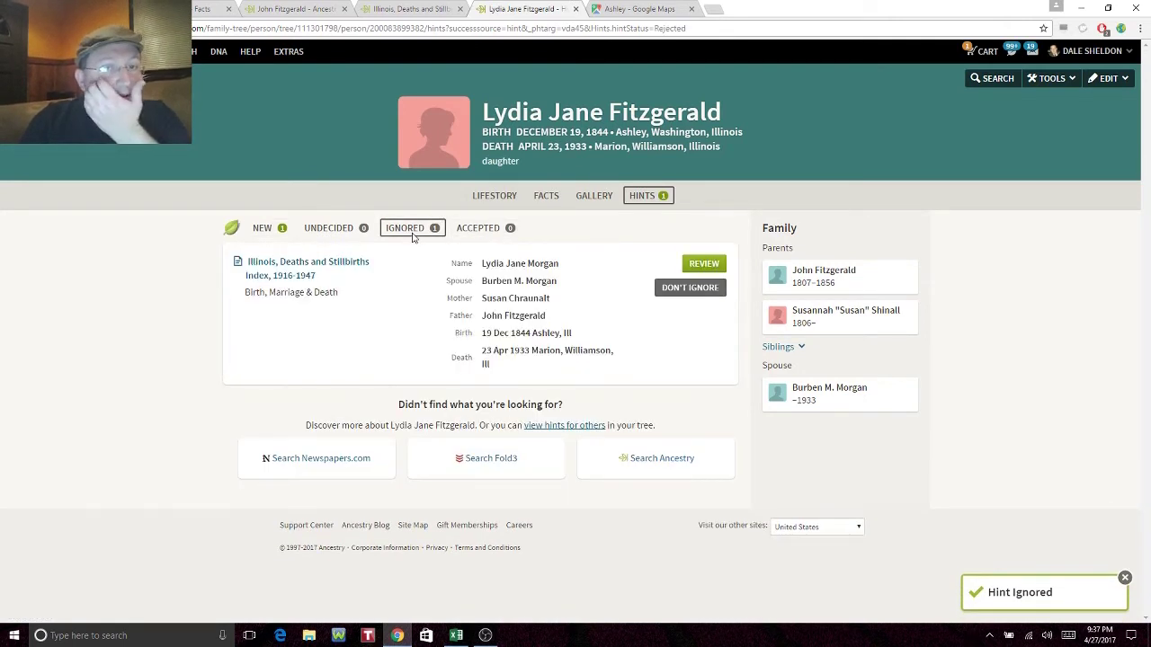
left_click(705, 265)
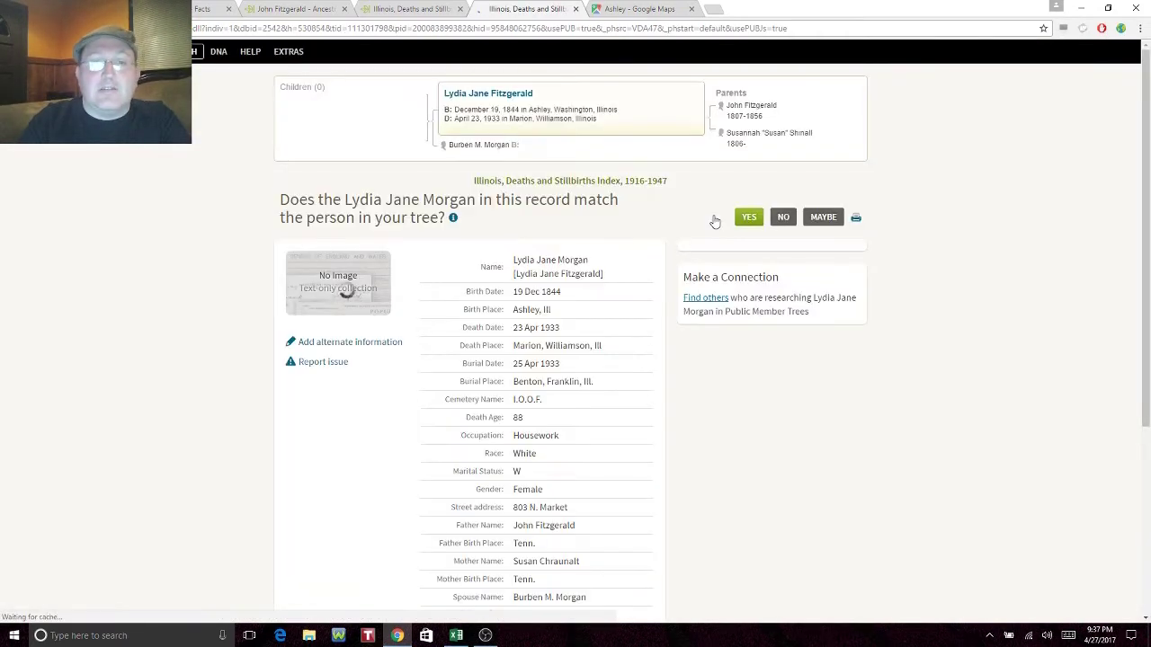
left_click(731, 221)
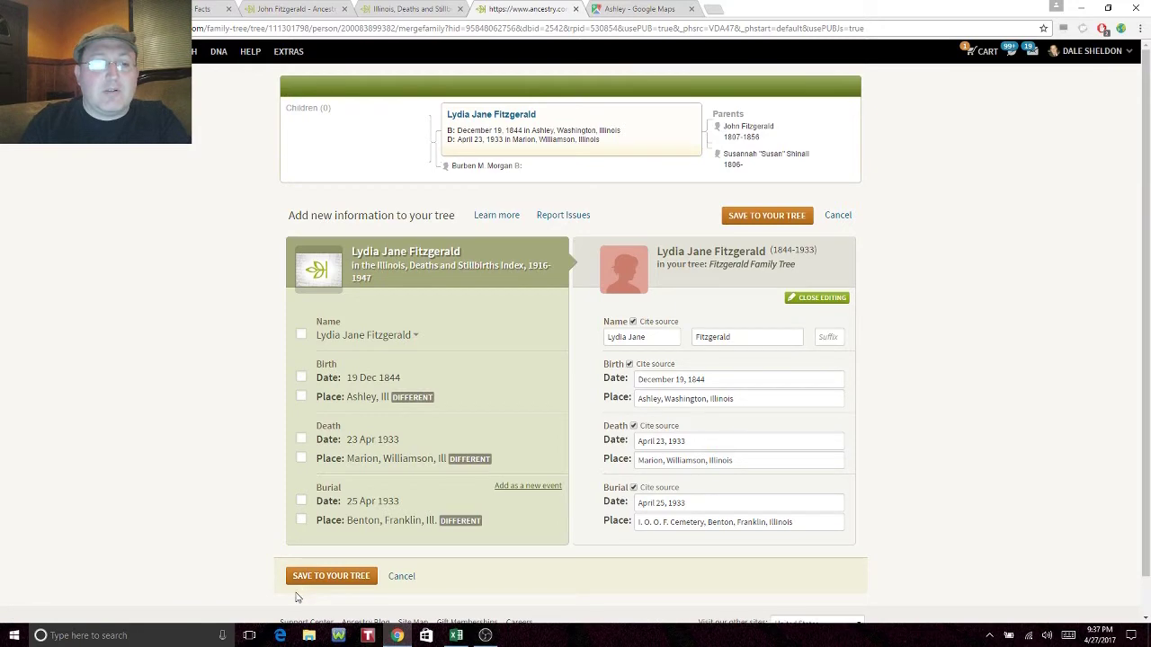
left_click(325, 578)
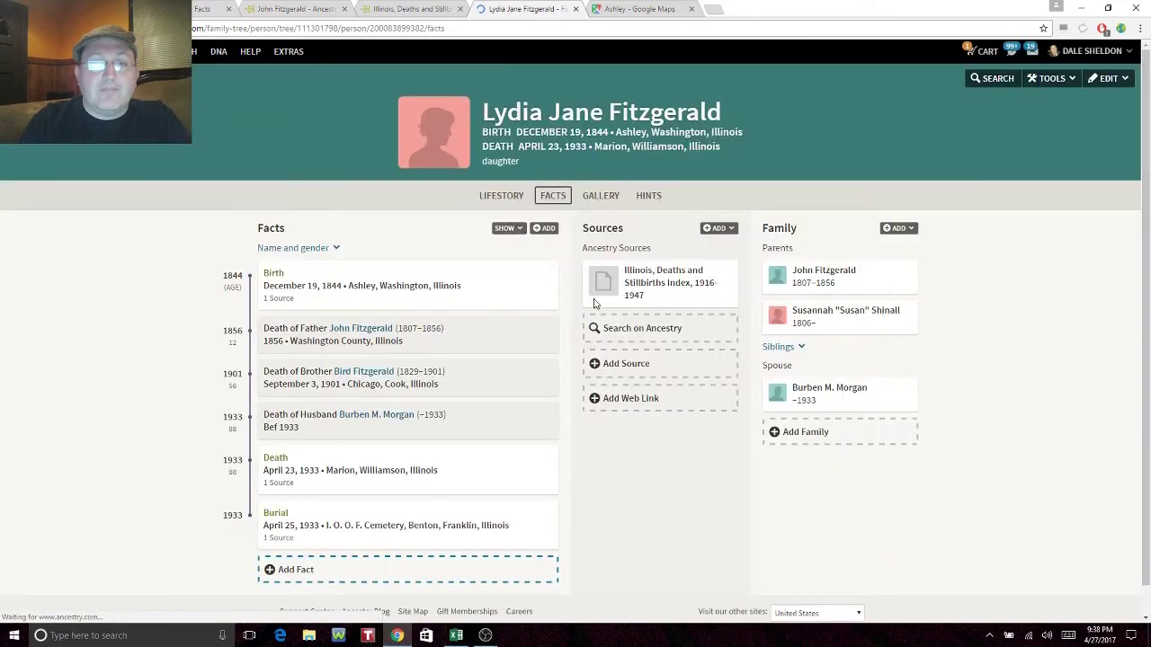
Step: Open the daughter's 1900 United States Federal Census hint in a separate tab and display the census page image
left_click(645, 198)
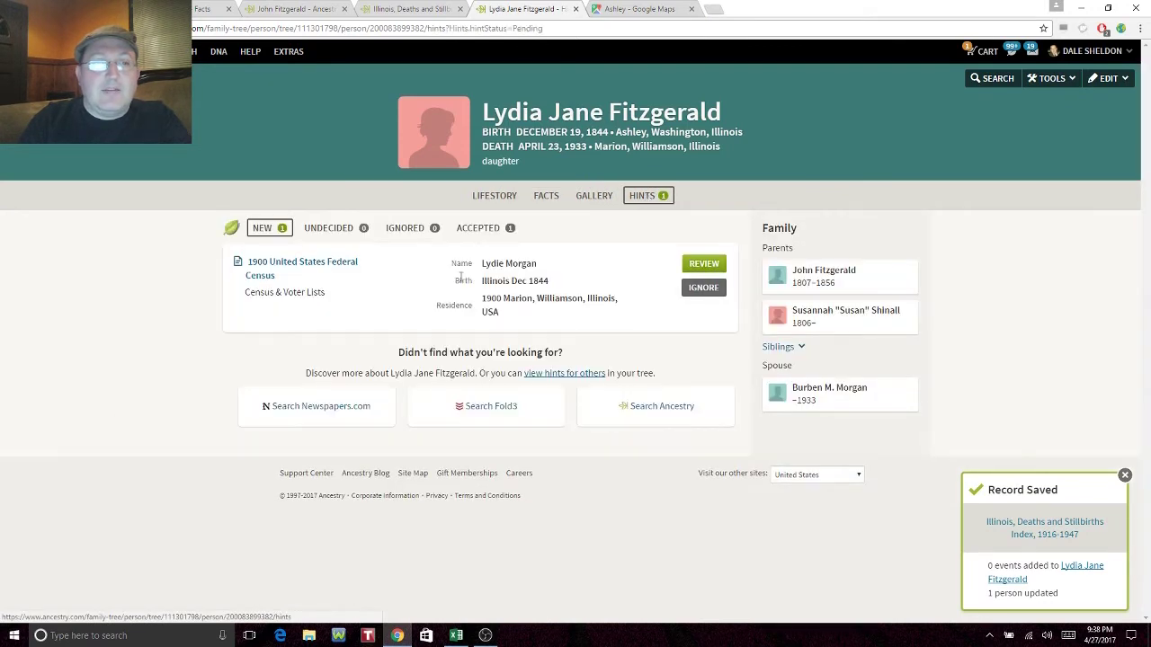
right_click(347, 262)
left_click(368, 272)
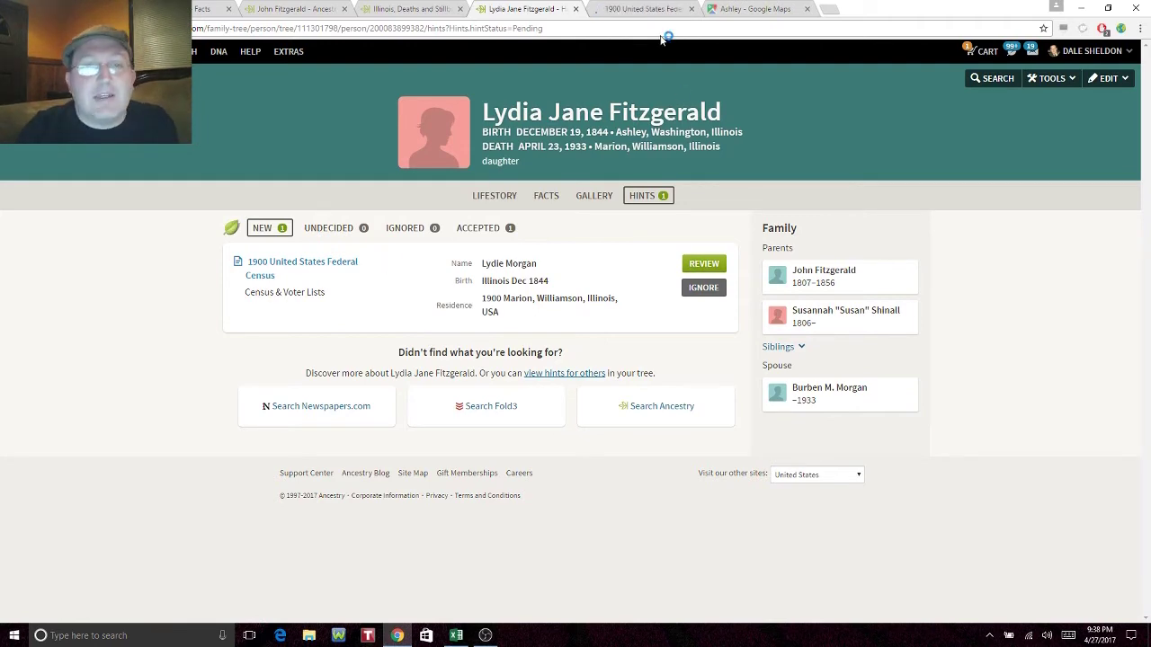
left_click(614, 8)
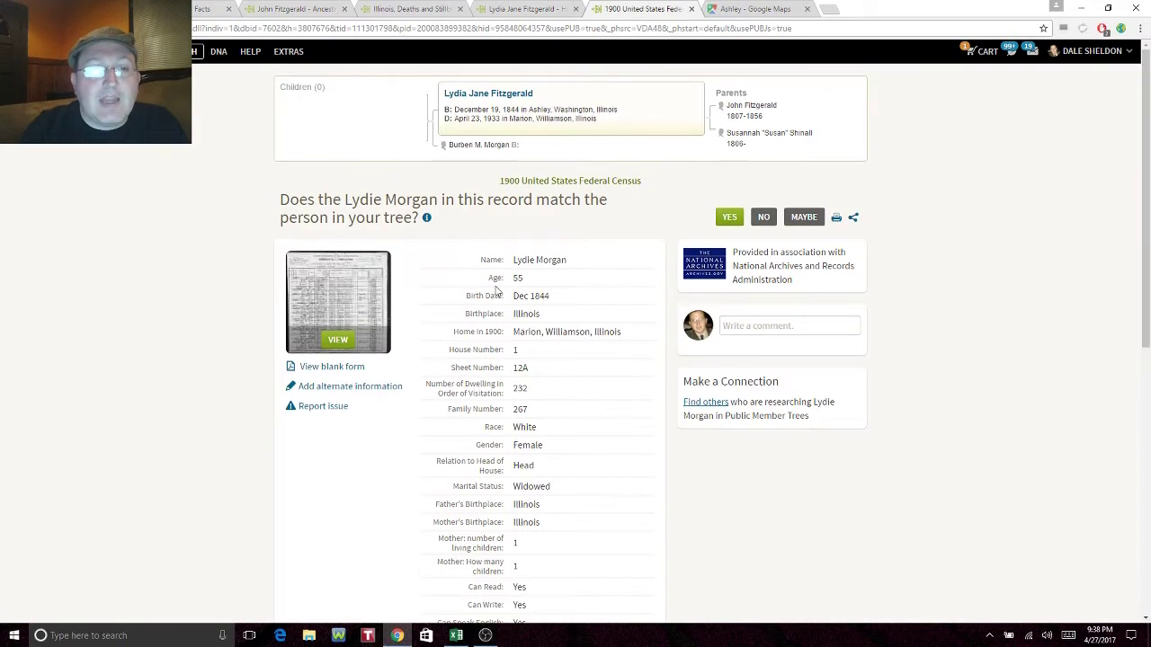
left_click(379, 296)
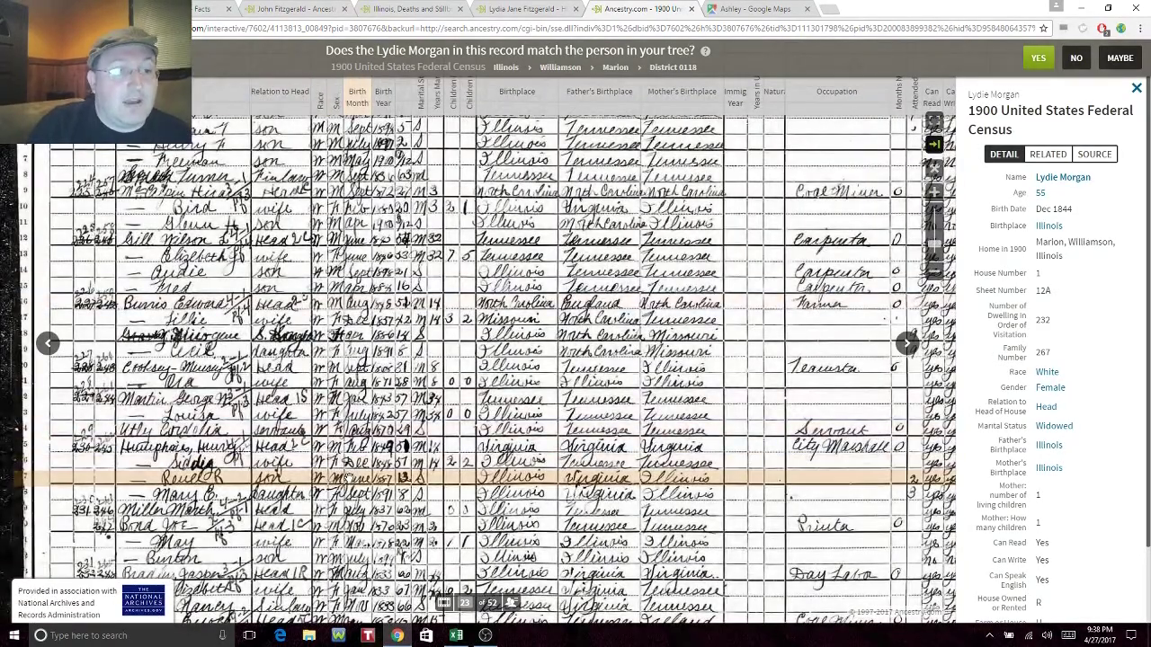
Step: Examine the highlighted two-person household's relationships, ages, marital status, children, birthplaces and occupation in the 1900 census image, and close the record
scroll(411, 326, "up", 3)
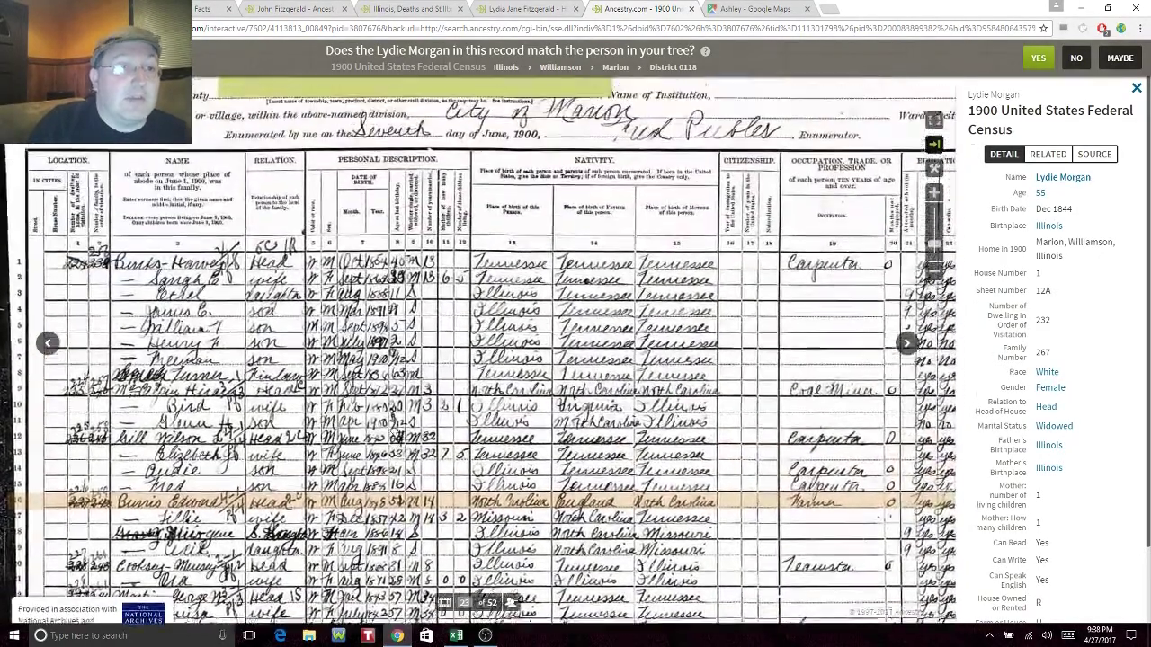
scroll(509, 351, "down", 5)
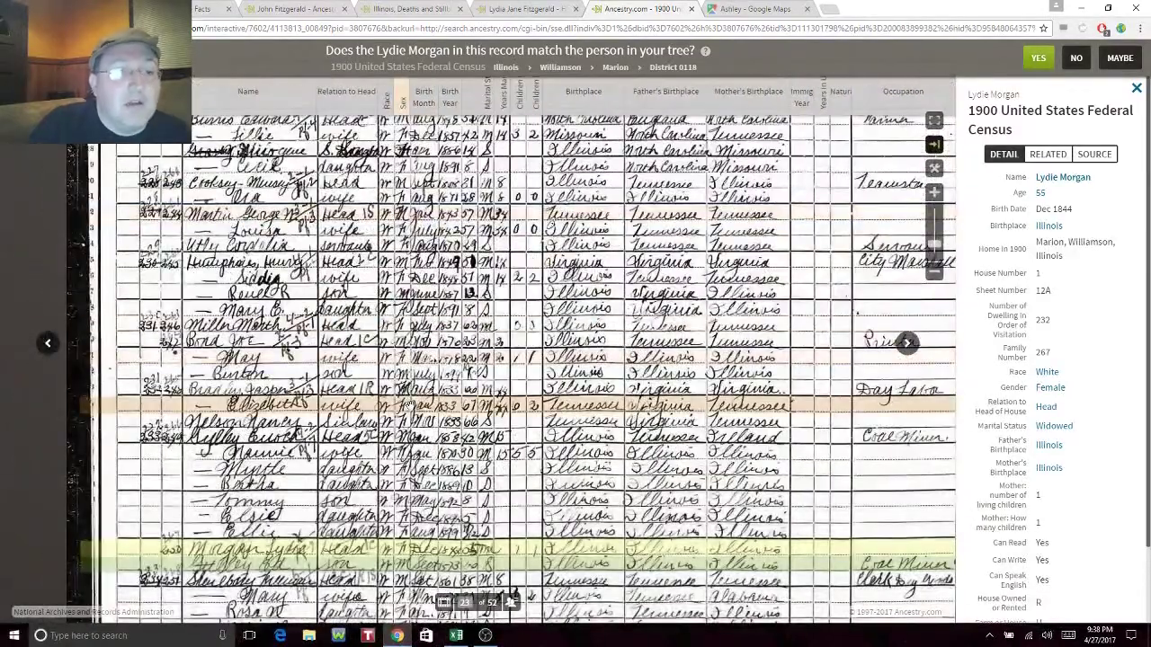
scroll(509, 359, "down", 2)
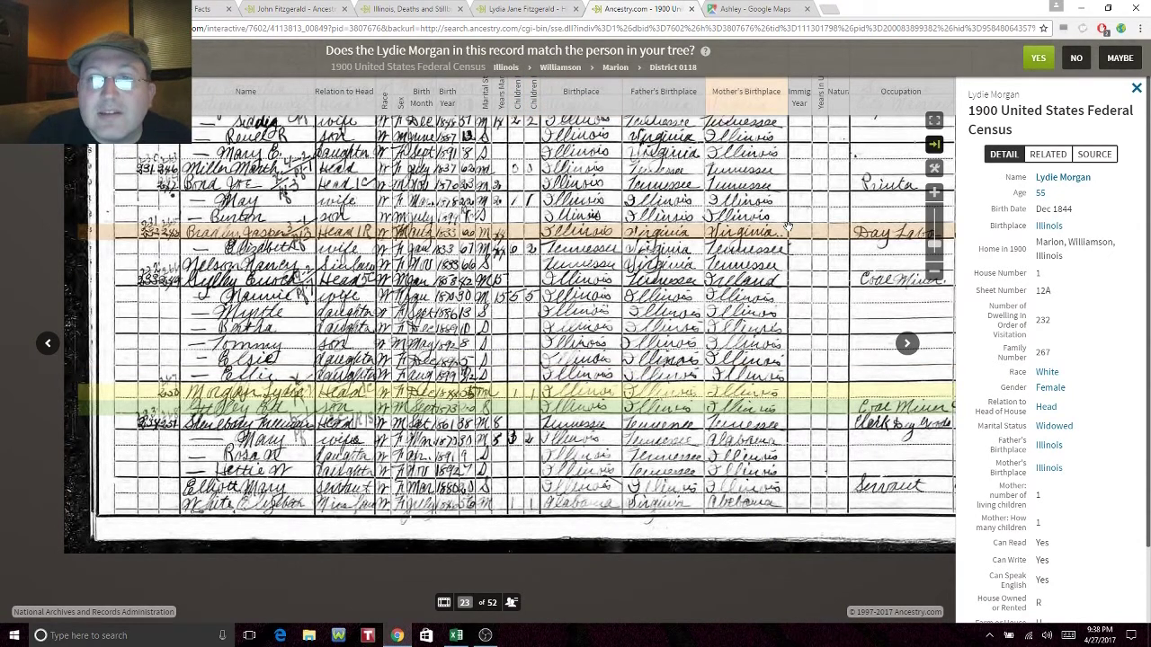
left_click(934, 194)
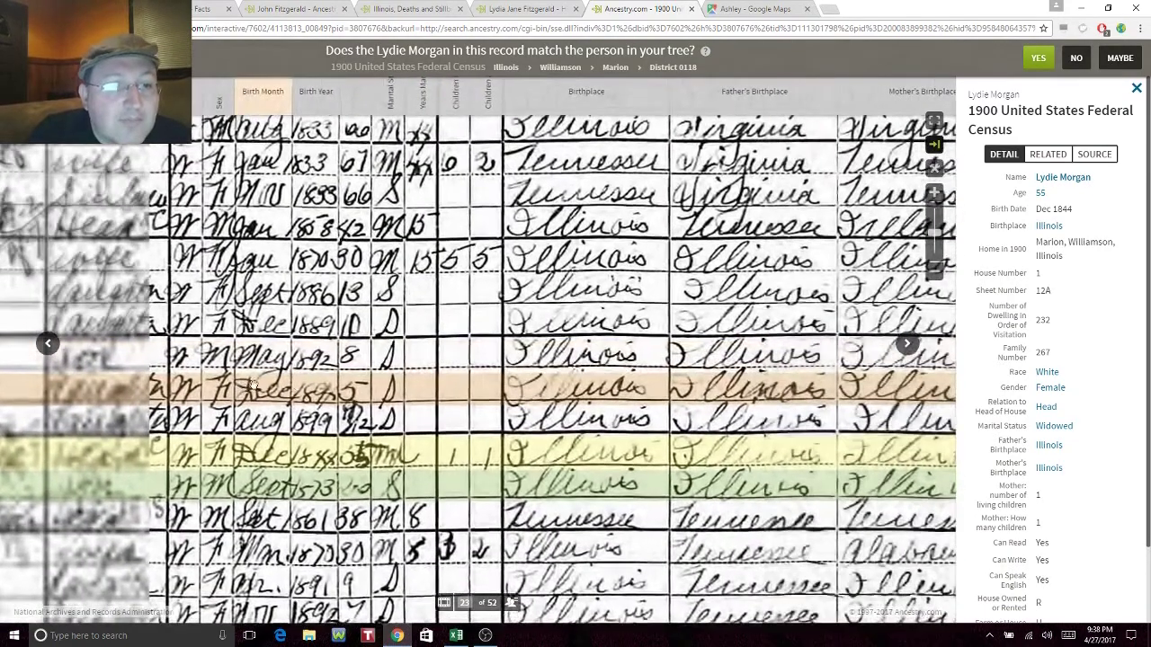
left_click_drag(251, 381, 509, 372)
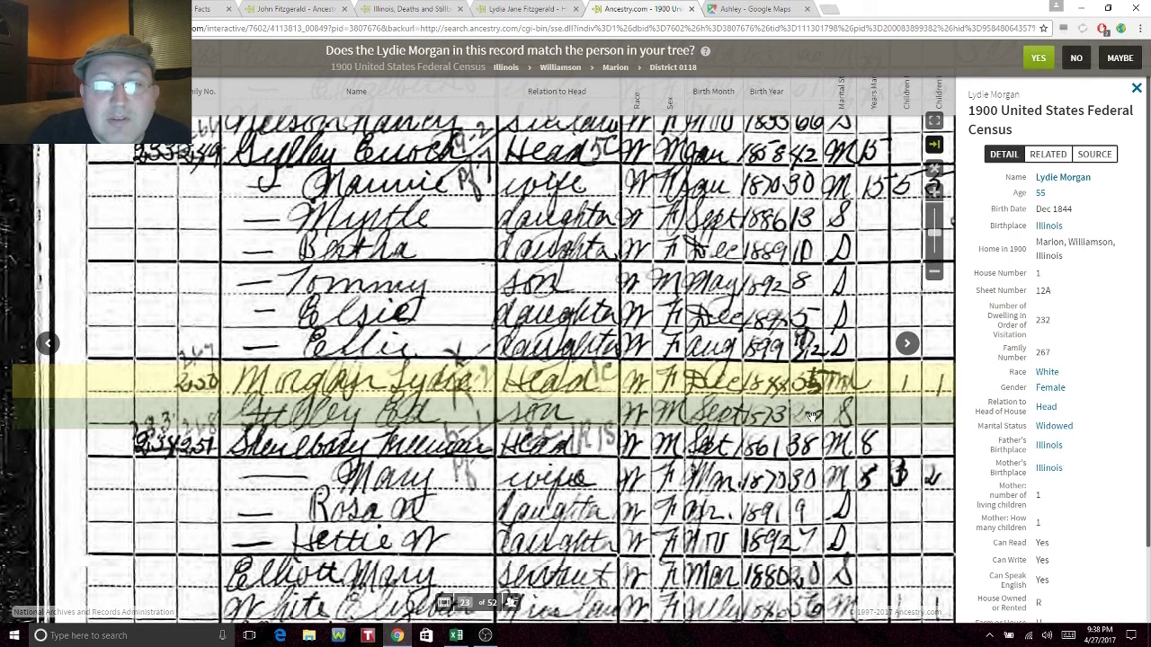
scroll(772, 413, "right", 2)
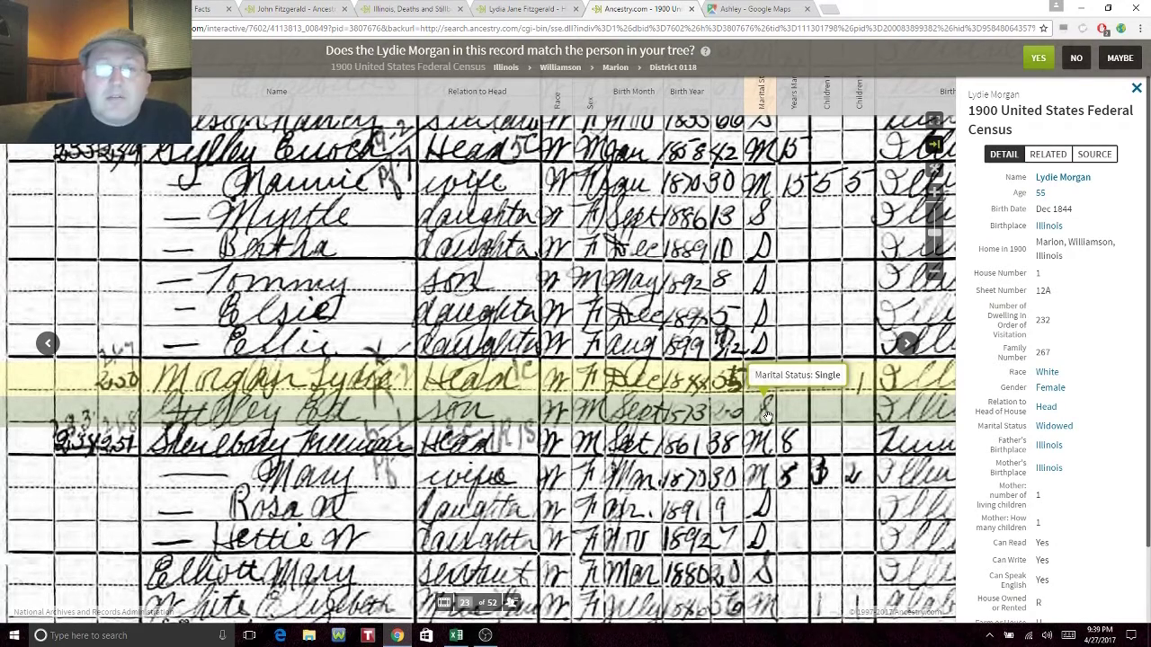
scroll(782, 415, "right", 6)
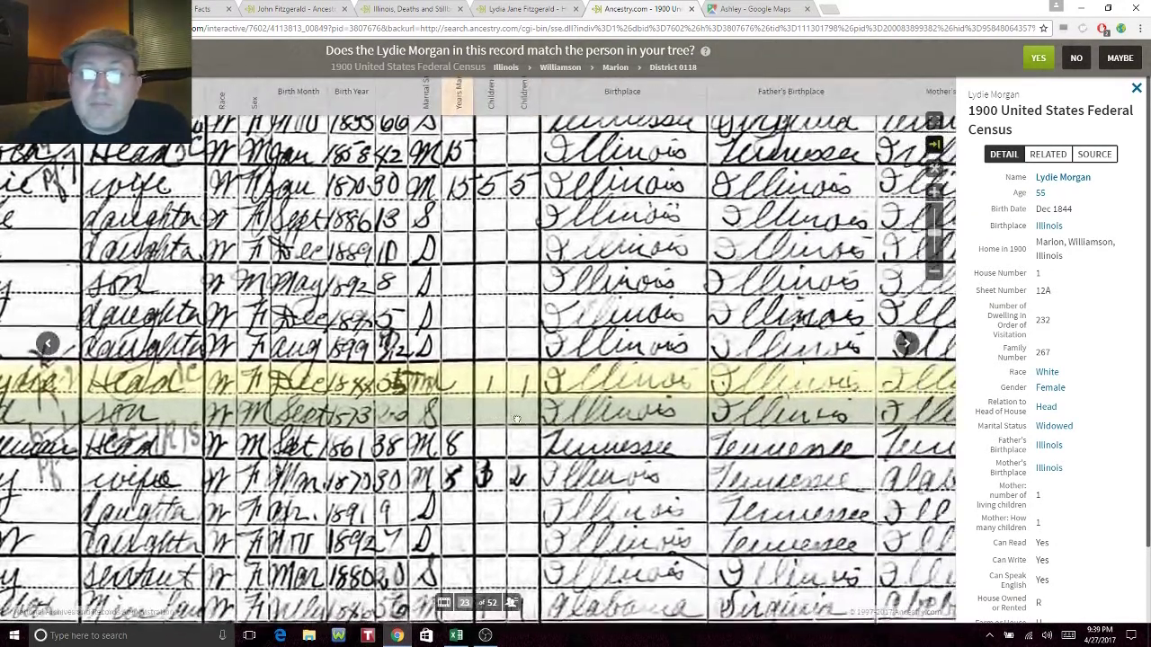
scroll(440, 423, "right", 3)
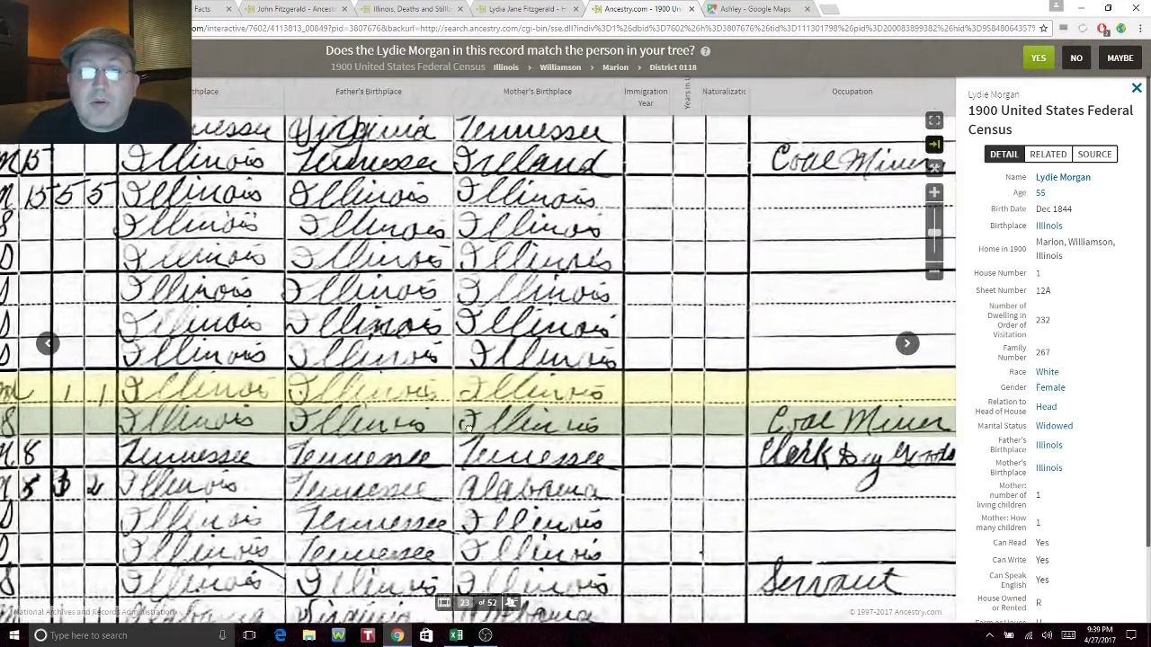
scroll(468, 427, "left", 2)
left_click_drag(632, 432, 410, 415)
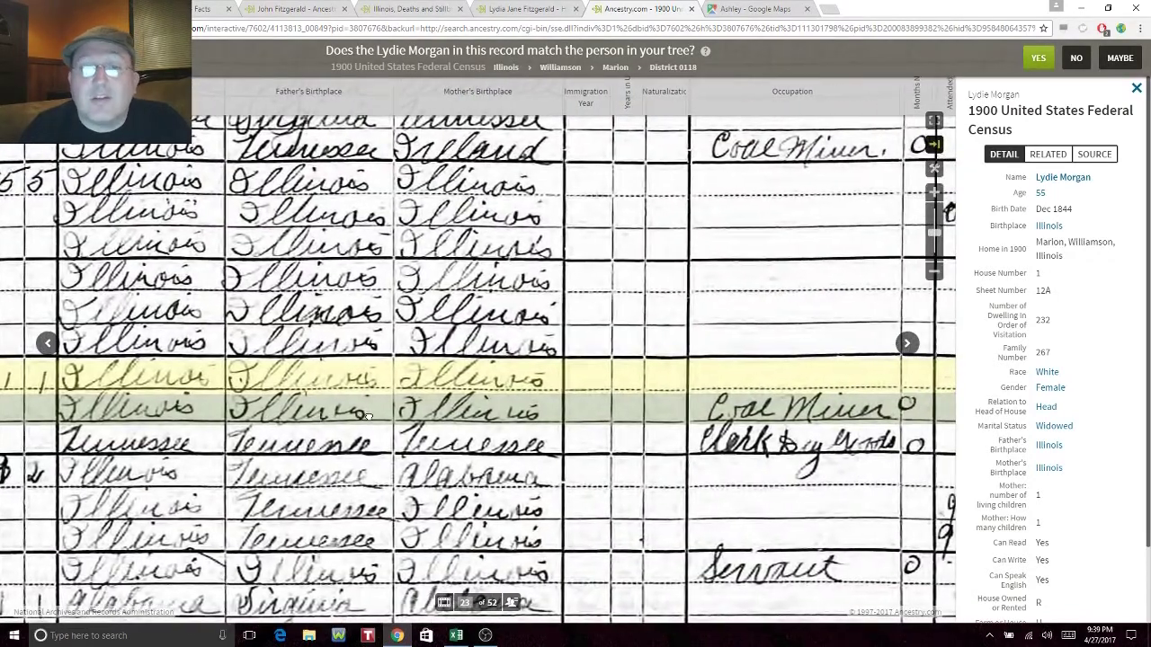
left_click_drag(367, 415, 644, 426)
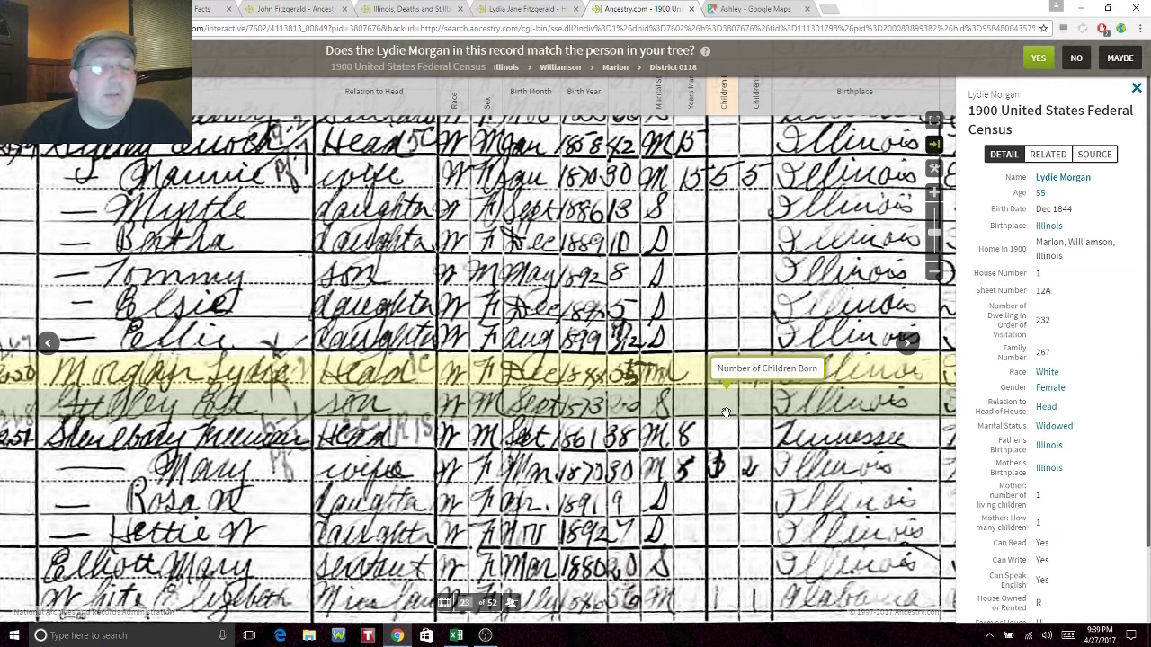
left_click(690, 9)
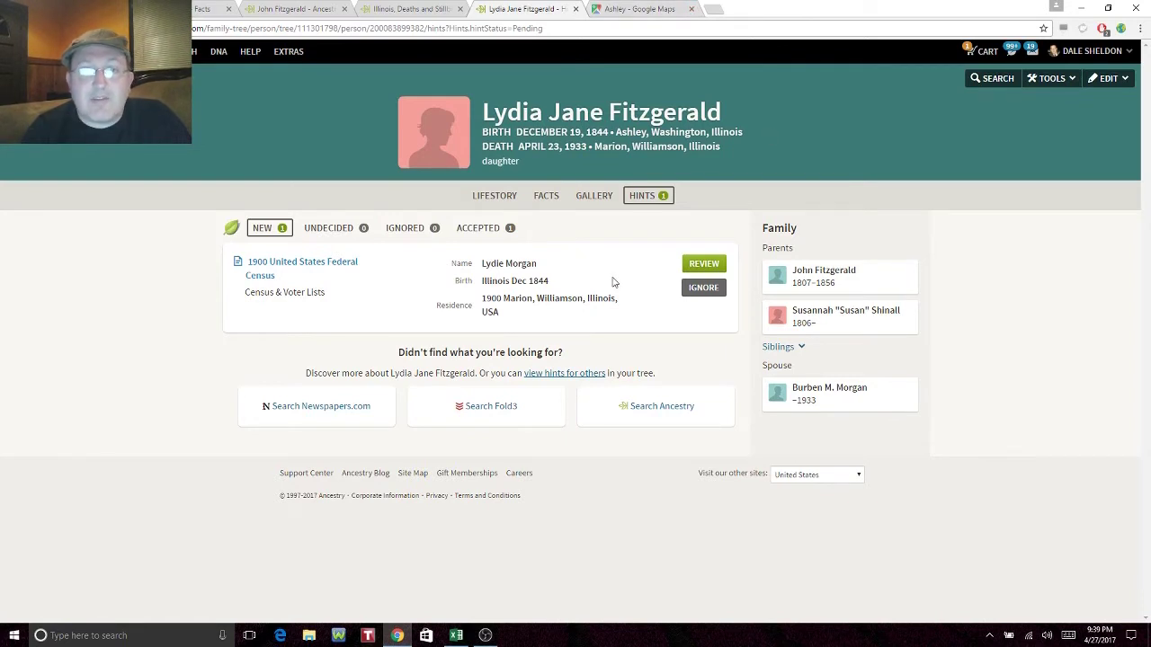
Step: Open the father's facts page from the daughter's family list and close the Illinois, Deaths and Stillbirths Index record
left_click(818, 289)
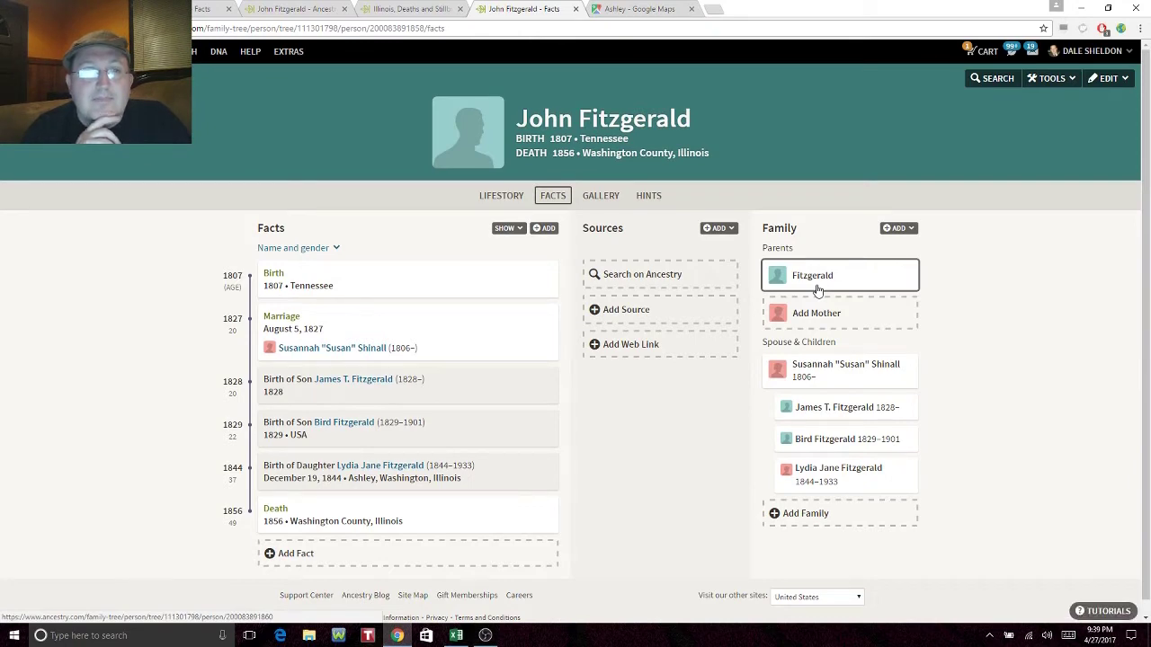
left_click(393, 8)
left_click(460, 8)
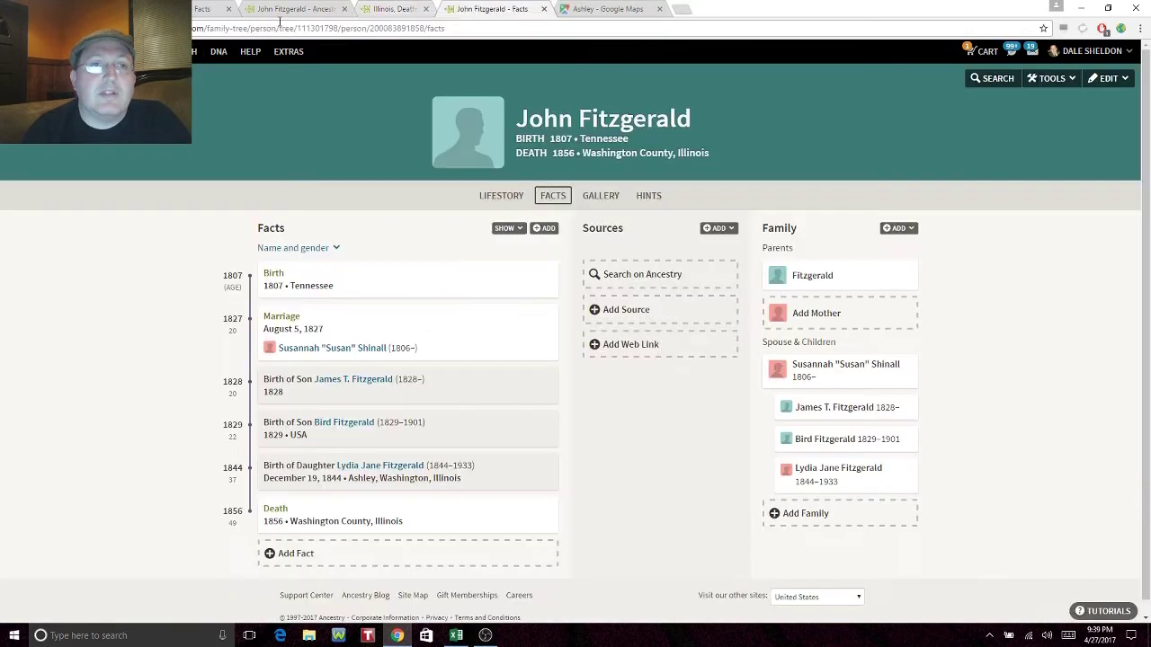
Step: Check the U.S., Find A Grave Index, 1600s-Current matches from the father's search results in a separate tab, and close it
left_click(294, 8)
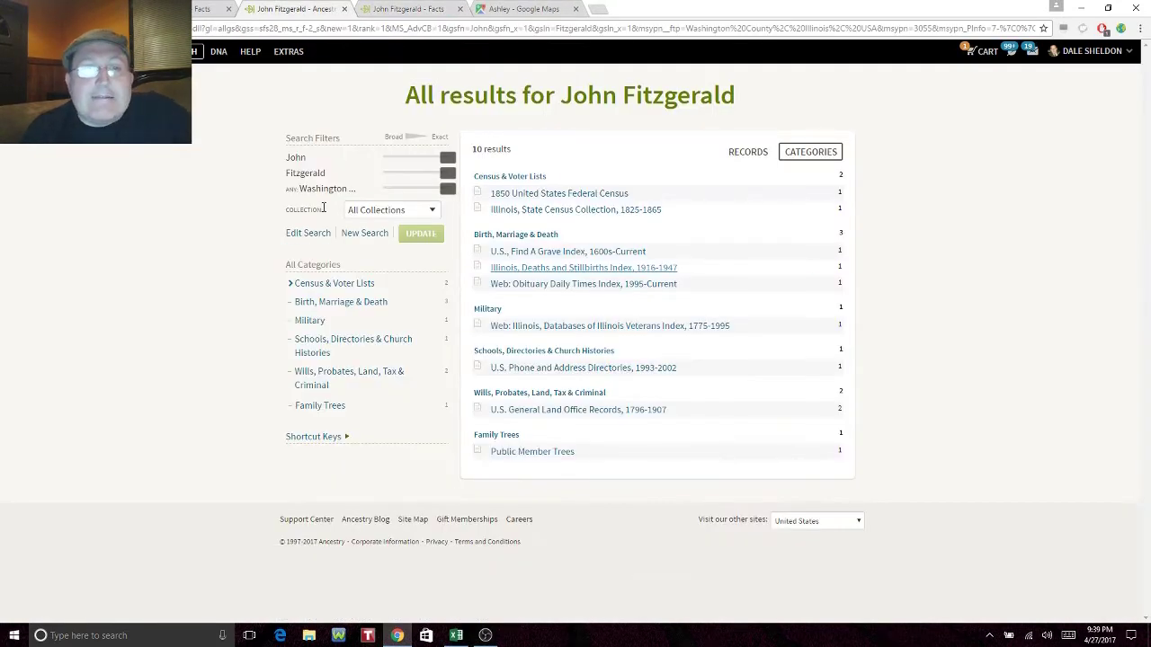
right_click(644, 253)
left_click(667, 260)
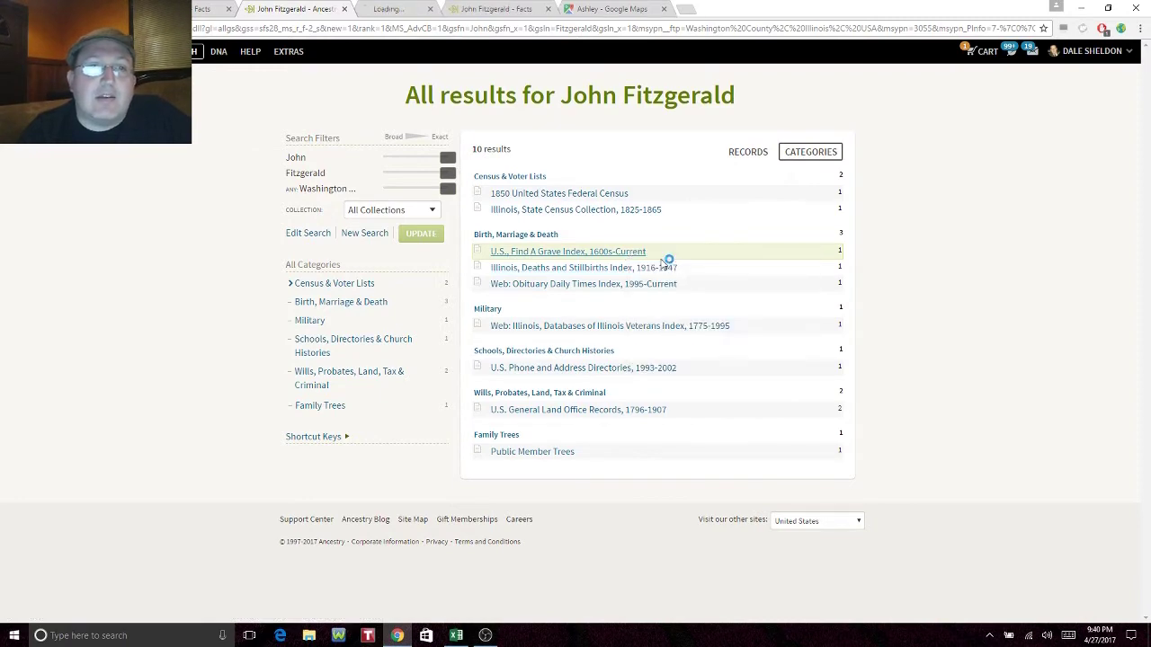
left_click(404, 8)
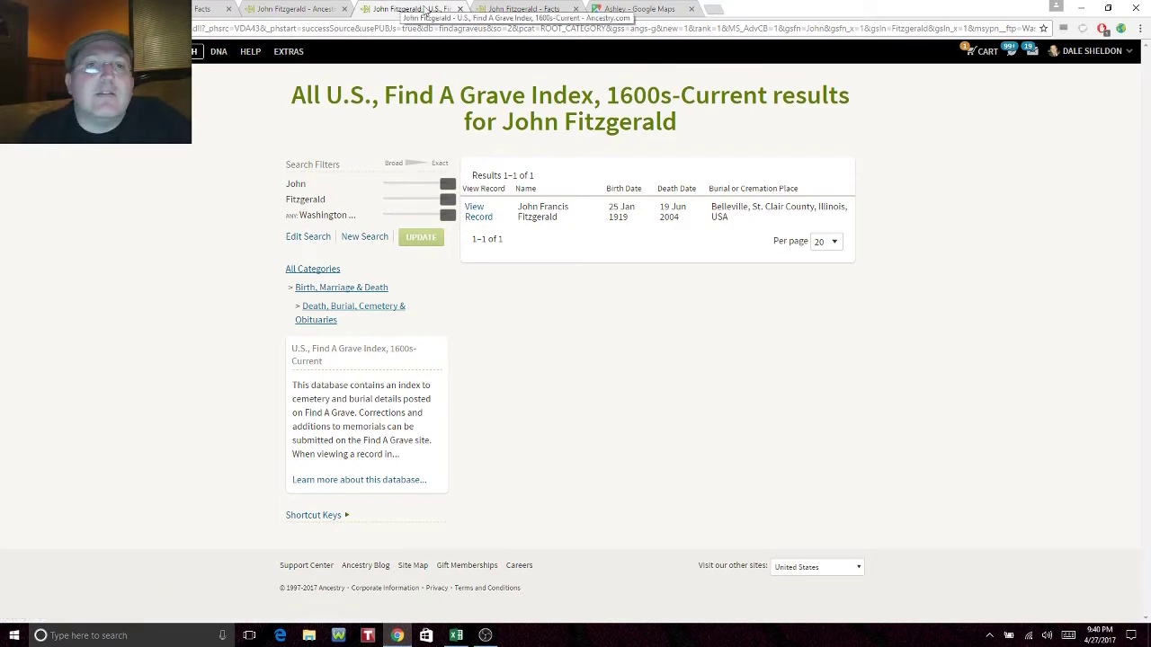
left_click(459, 8)
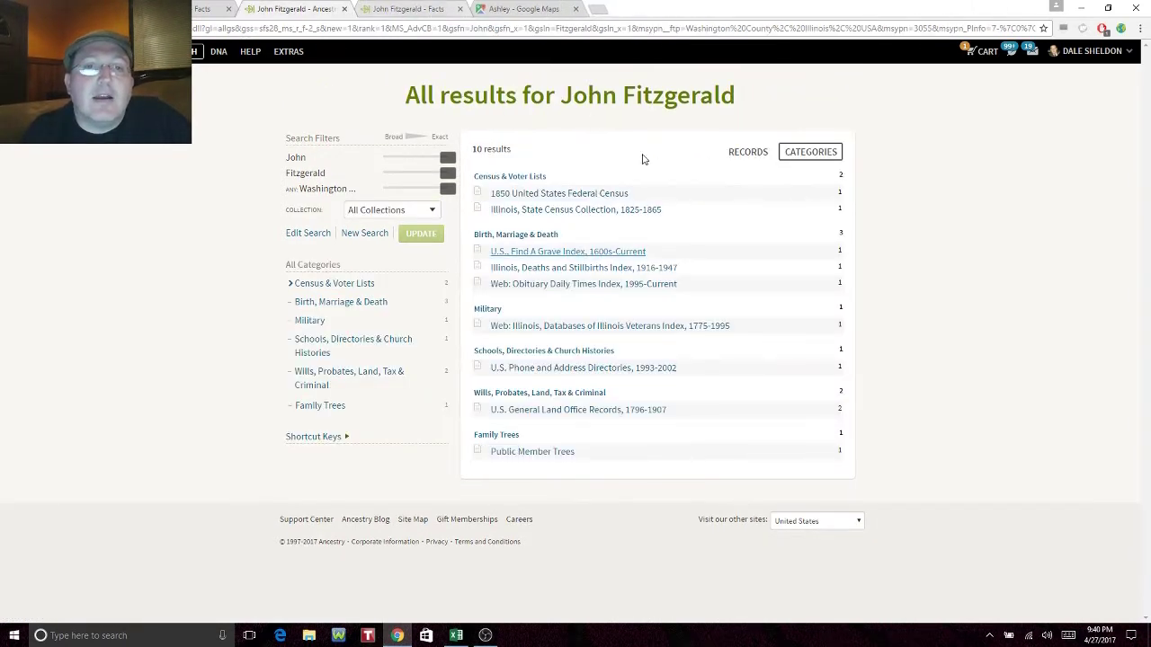
Step: Open the father's 1850 United States Federal Census results in a separate tab and view the record of the Washington, Illinois match
right_click(579, 194)
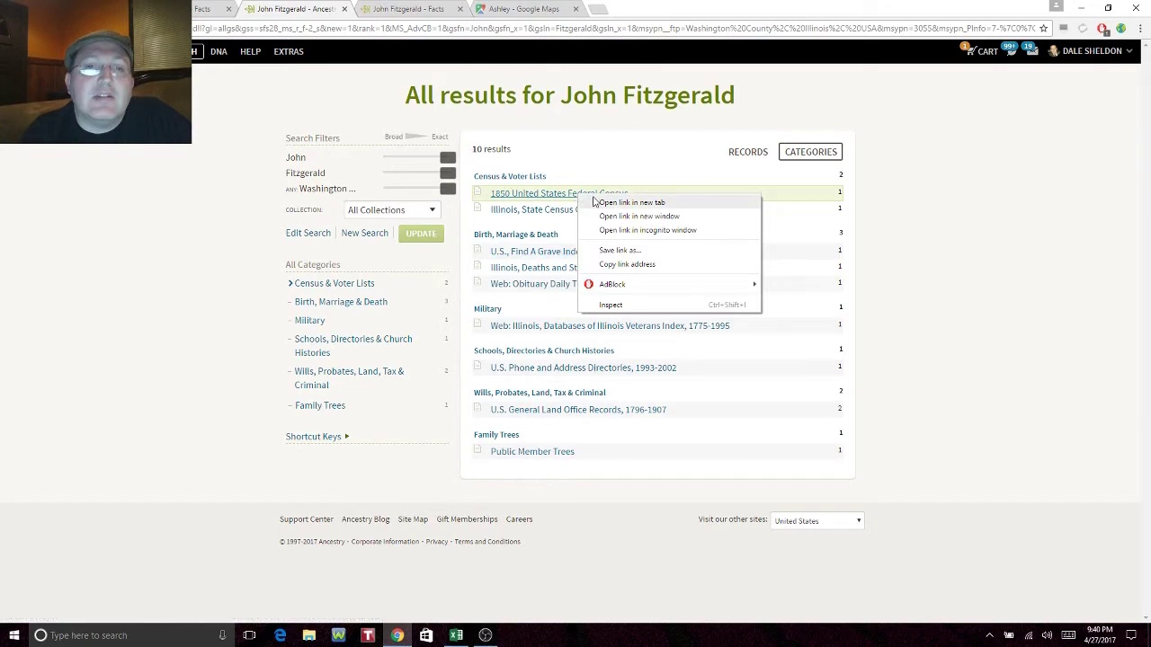
left_click(593, 202)
left_click(398, 9)
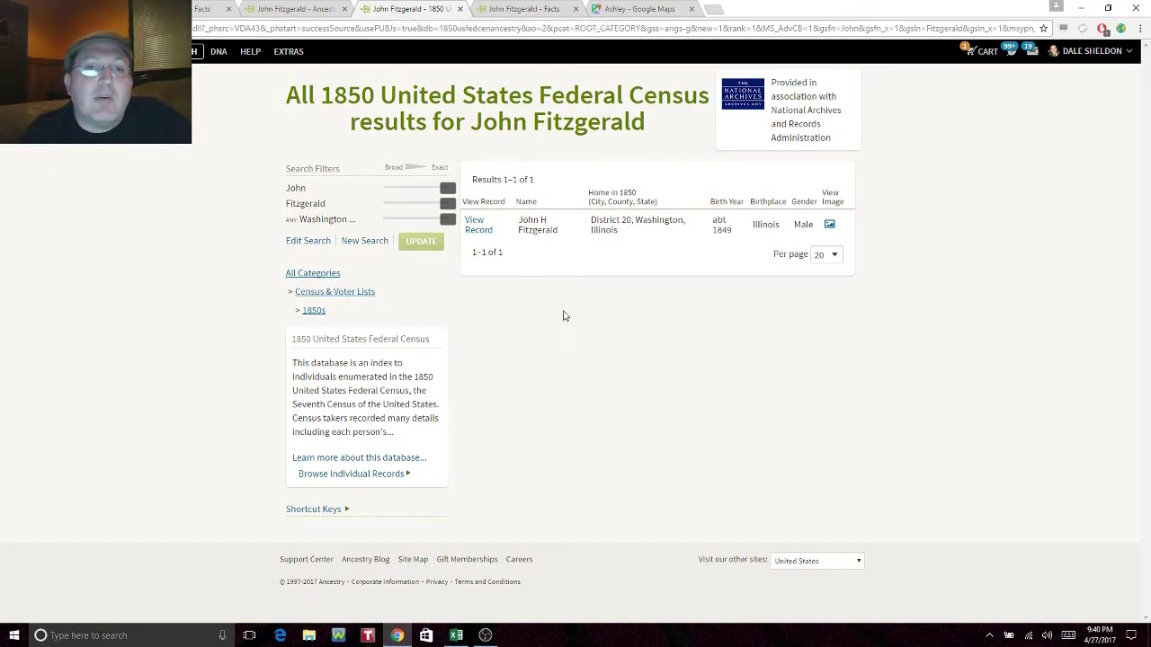
right_click(481, 234)
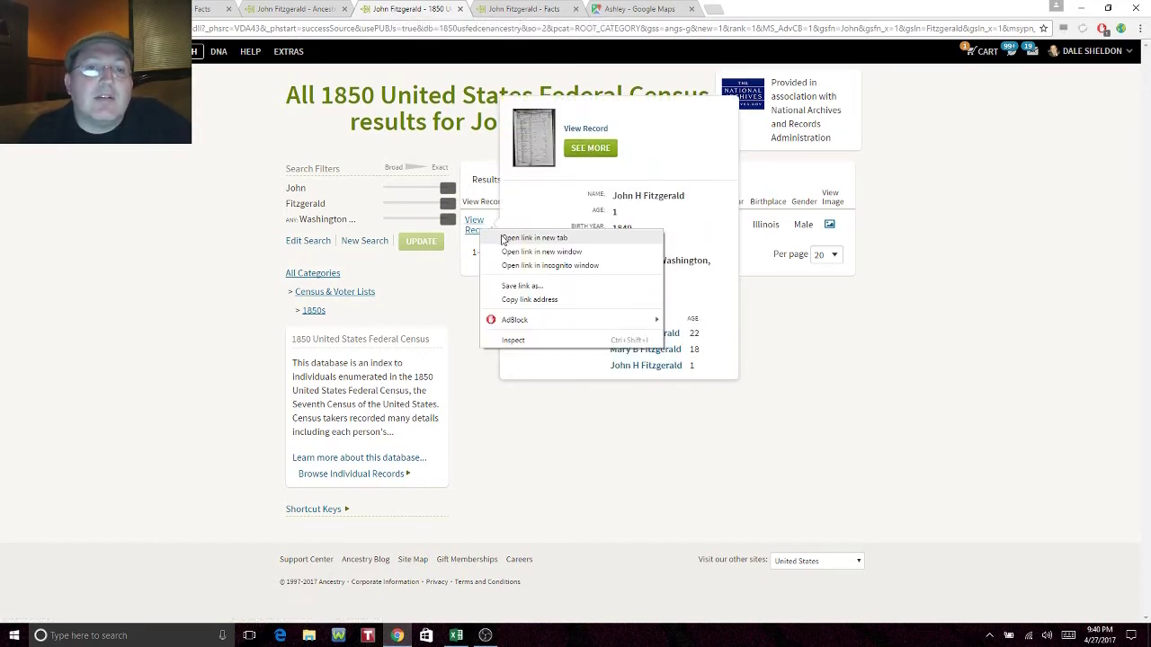
left_click(506, 235)
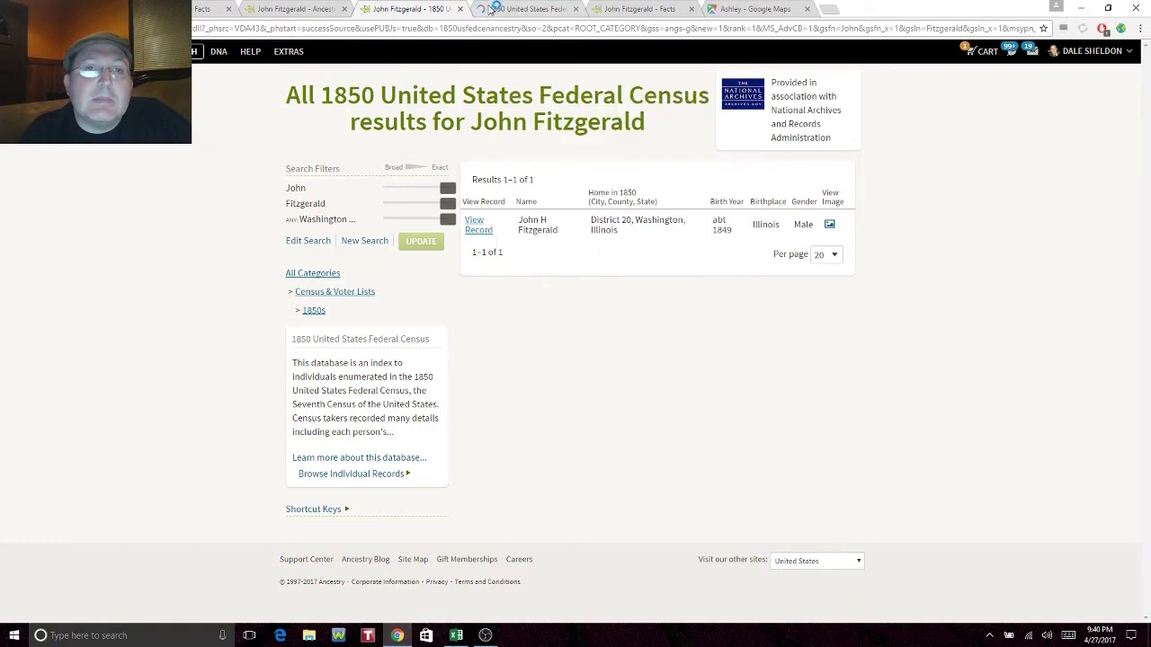
left_click(506, 9)
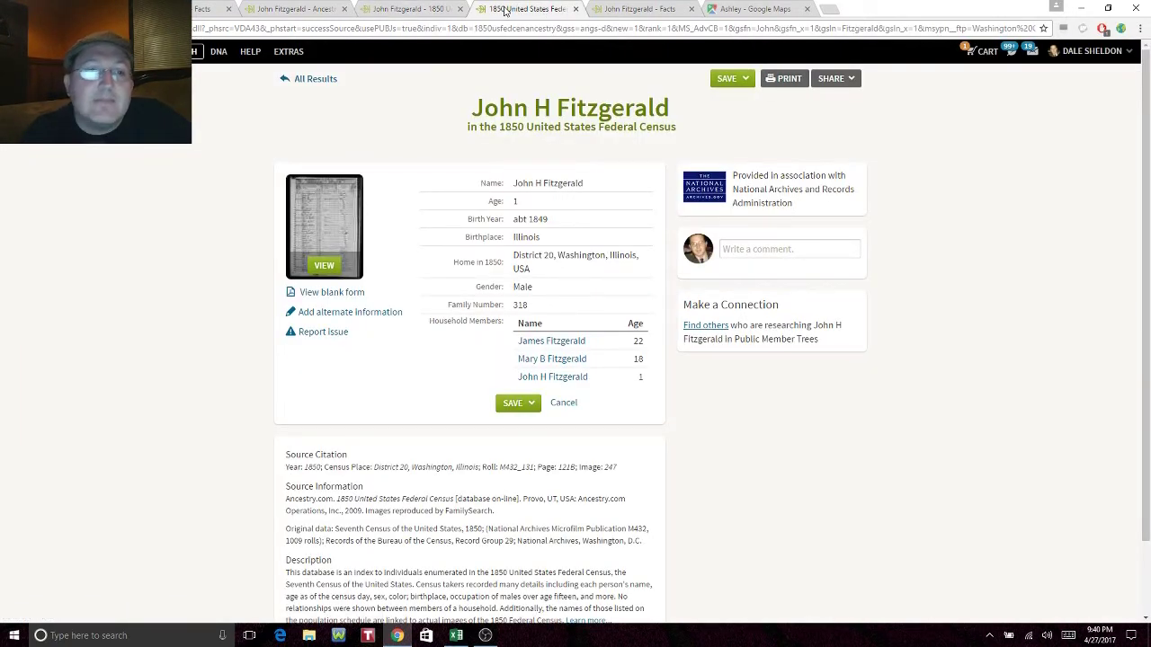
Step: Examine the 1850 census image for the matched Washington County household, and return to the results to check the search terms
left_click(350, 220)
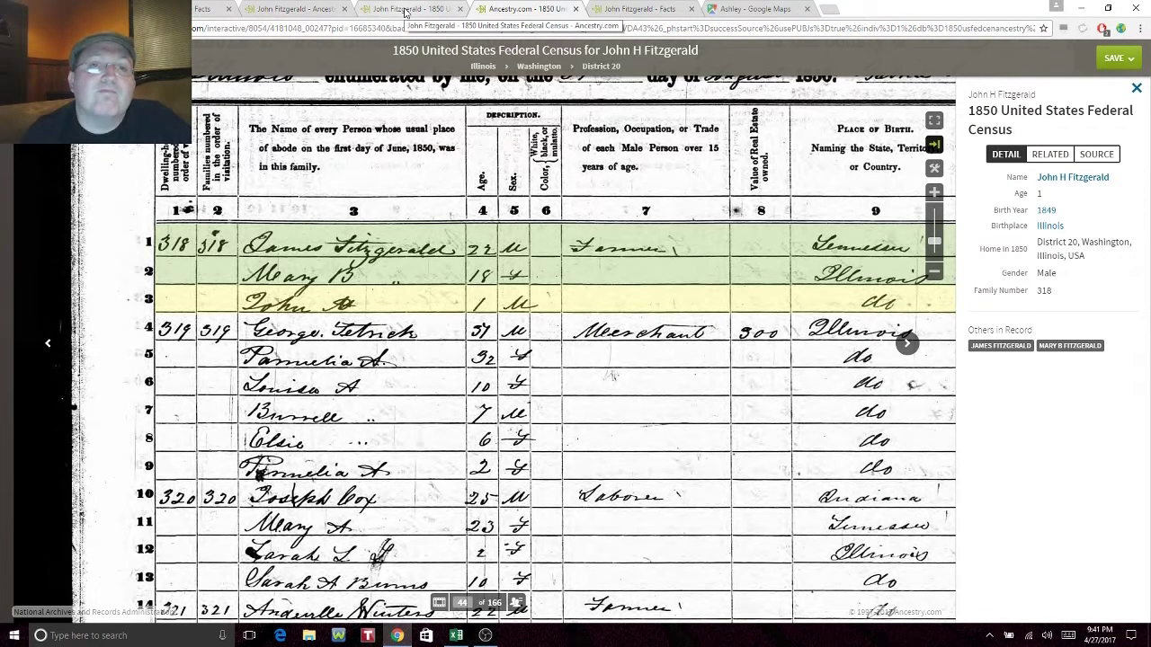
left_click(405, 11)
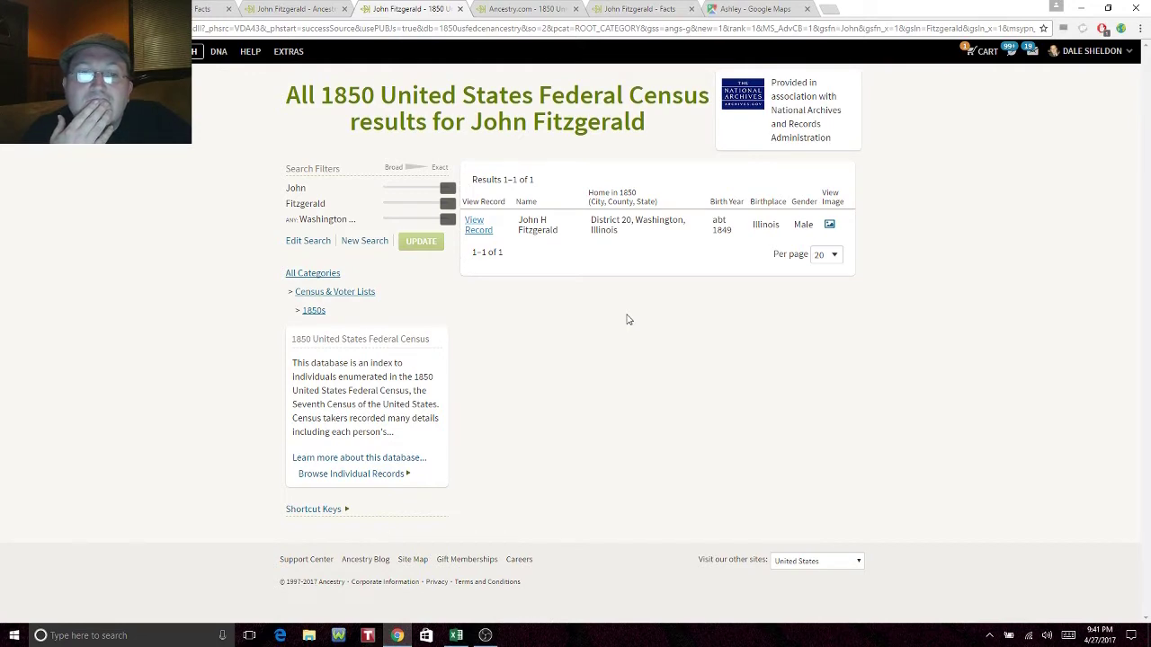
left_click(311, 241)
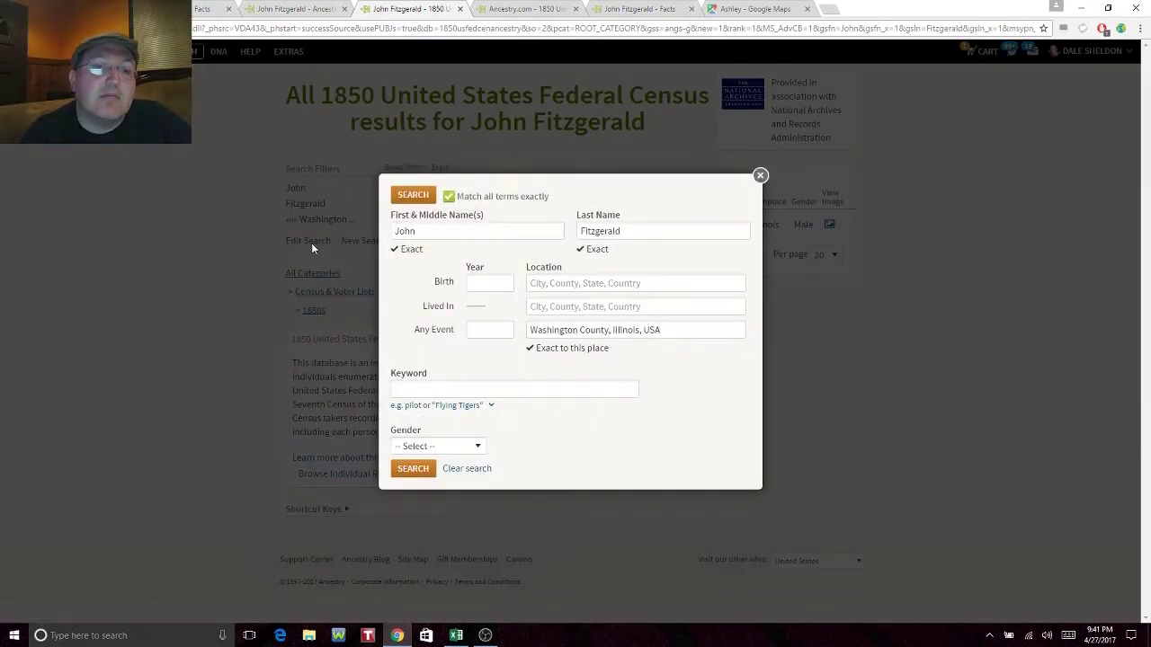
left_click(760, 175)
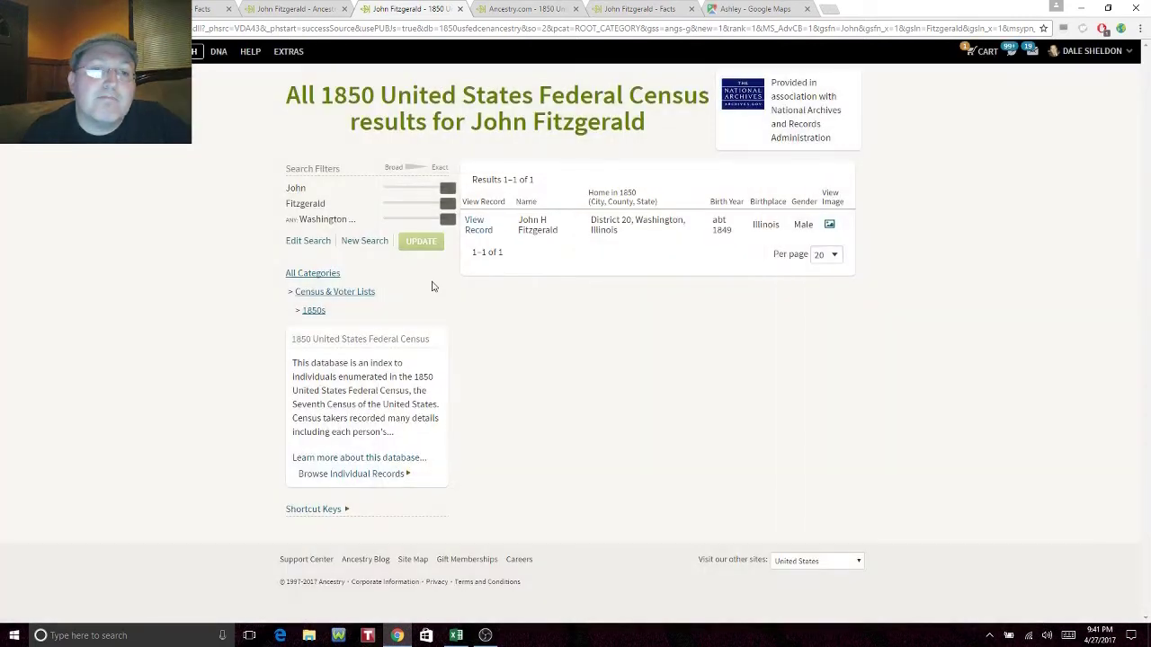
Step: Rerun the 1850 census search with the first name cleared, using only the family surname and Washington County, Illinois
left_click(446, 222)
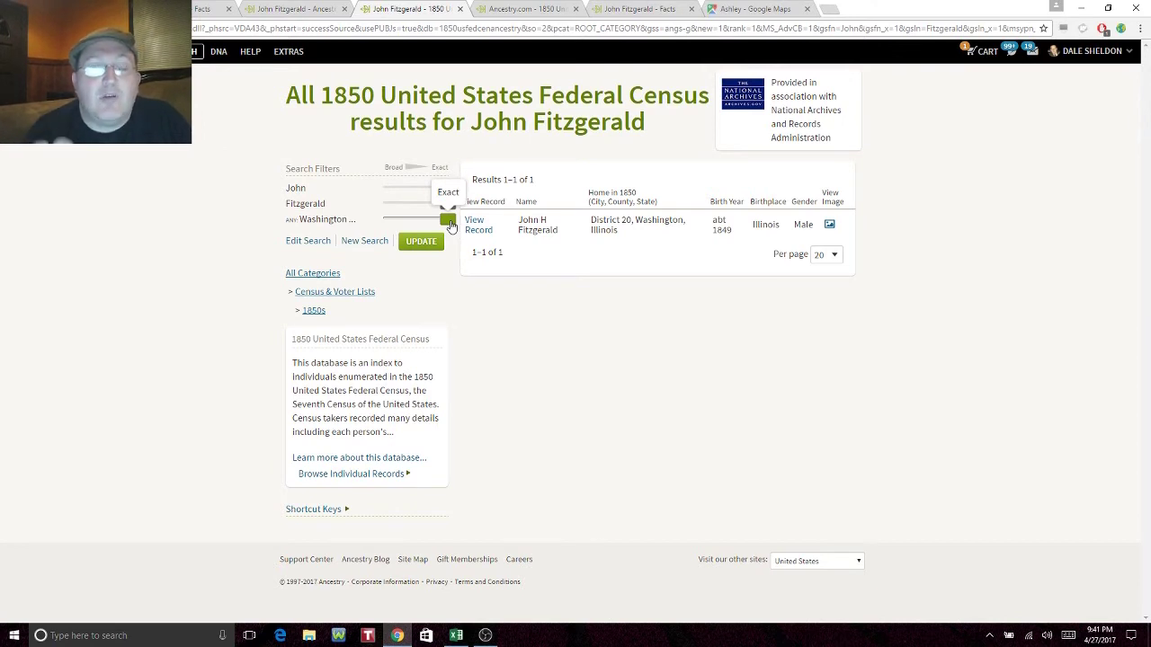
left_click_drag(451, 225, 436, 218)
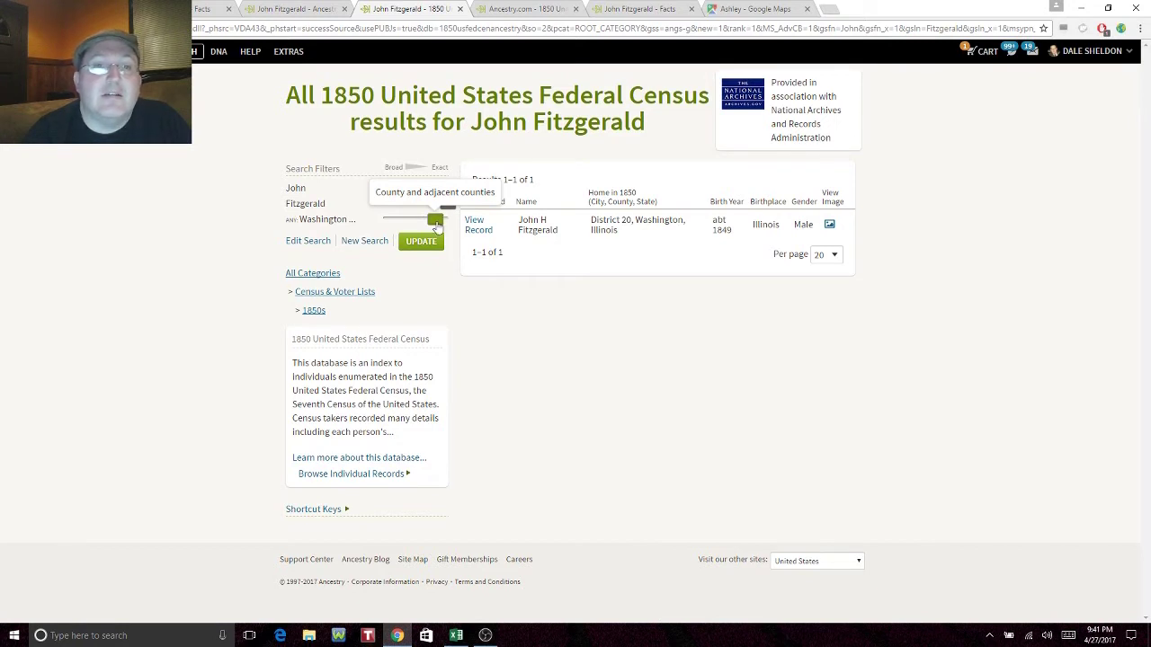
mouse_move(448, 193)
left_click(308, 242)
double_click(448, 231)
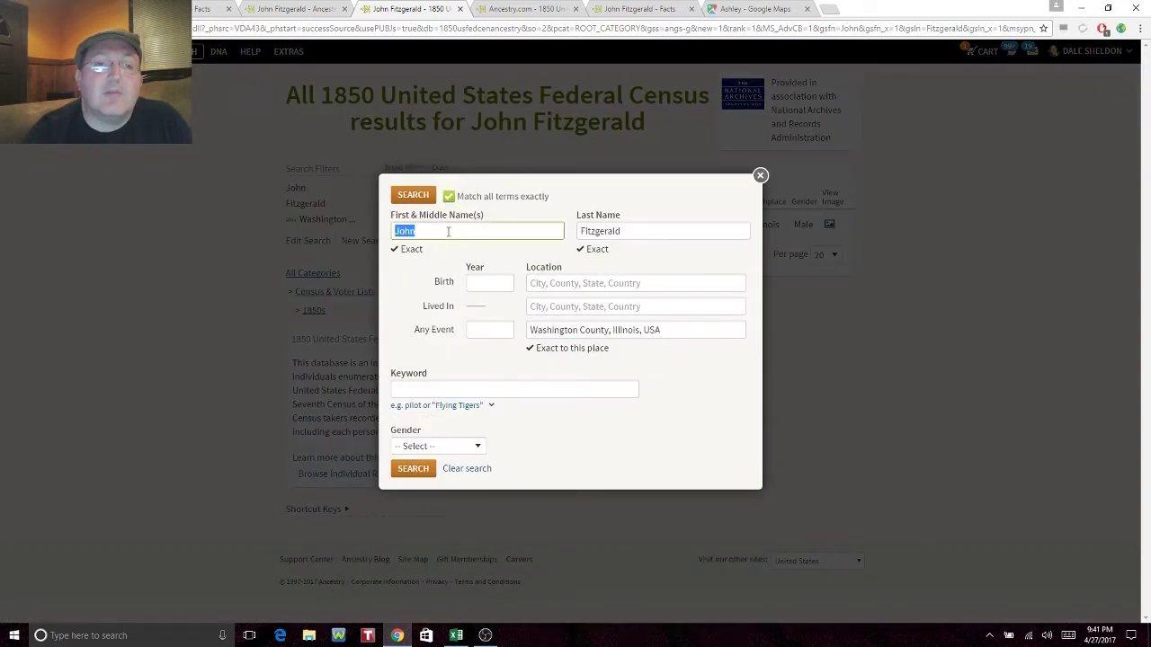
key("BackSpace")
key("Return")
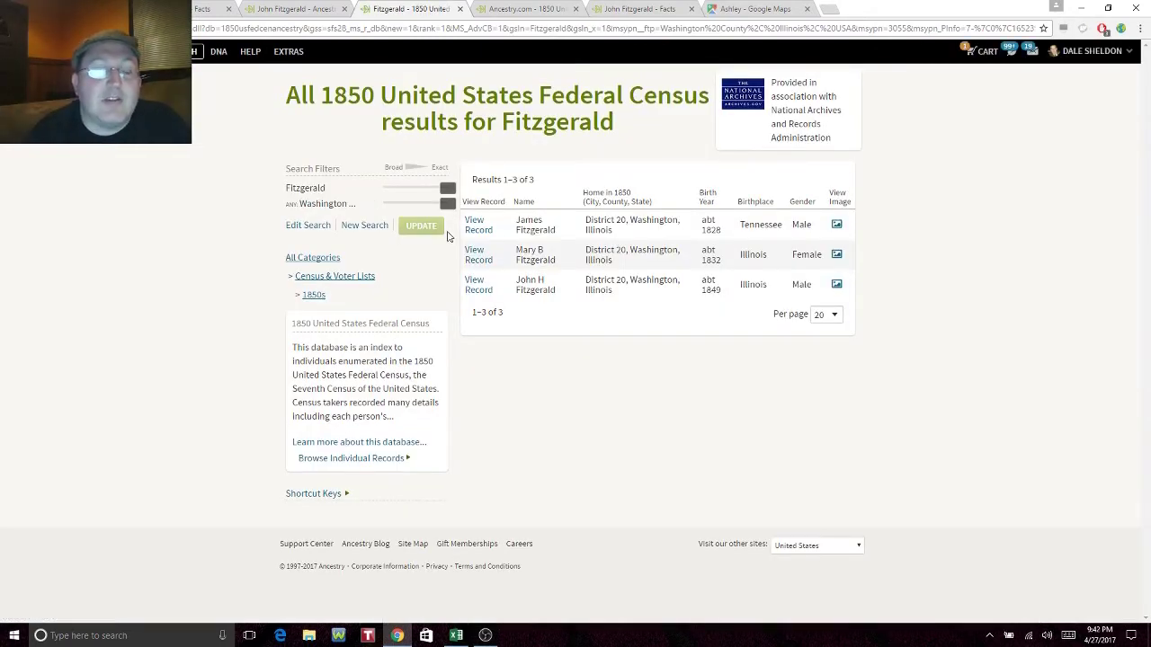
Step: Broaden the Washington County place filter to county and adjacent counties, extend it to the whole state, and update the results
left_click_drag(447, 203, 432, 205)
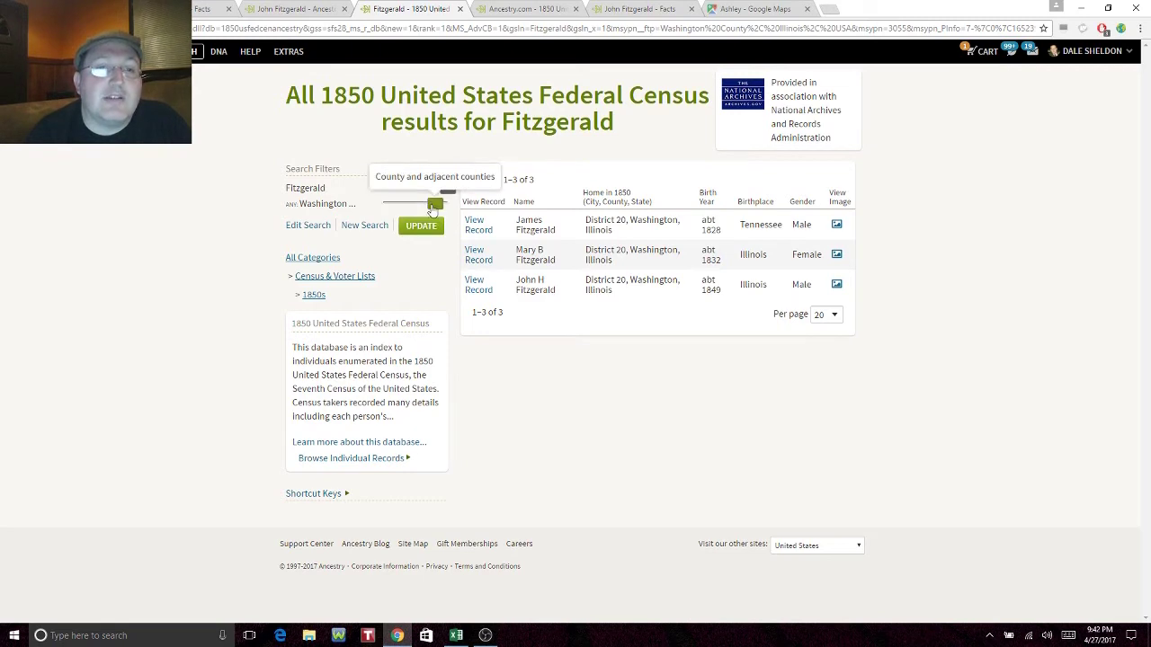
left_click(415, 232)
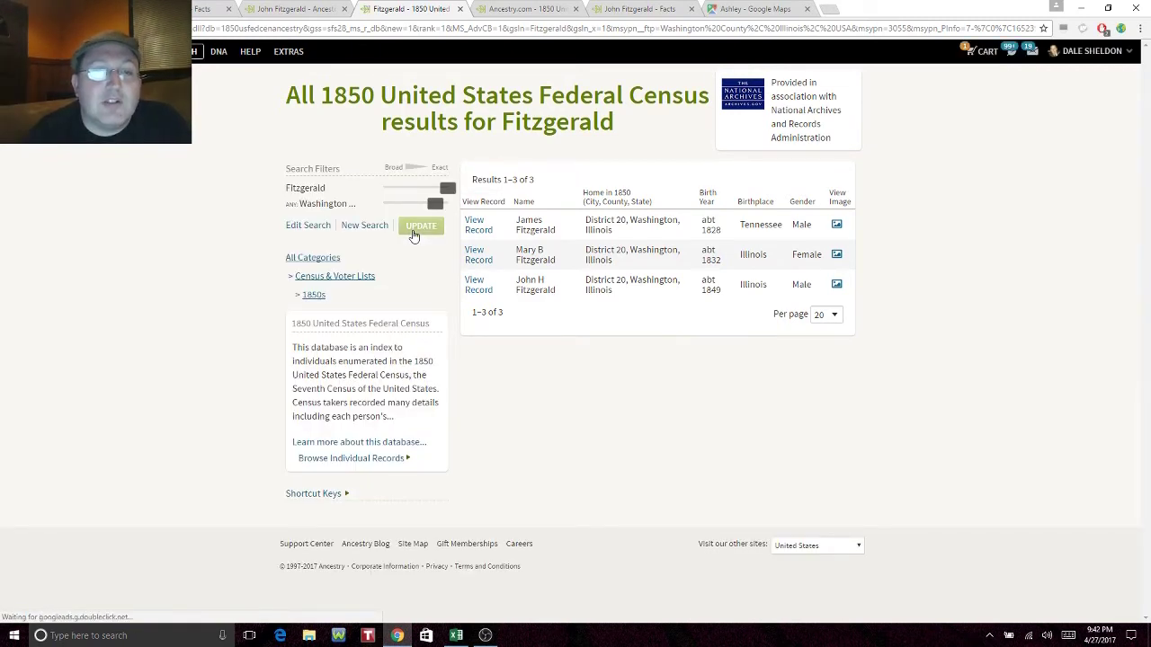
left_click_drag(435, 204, 416, 206)
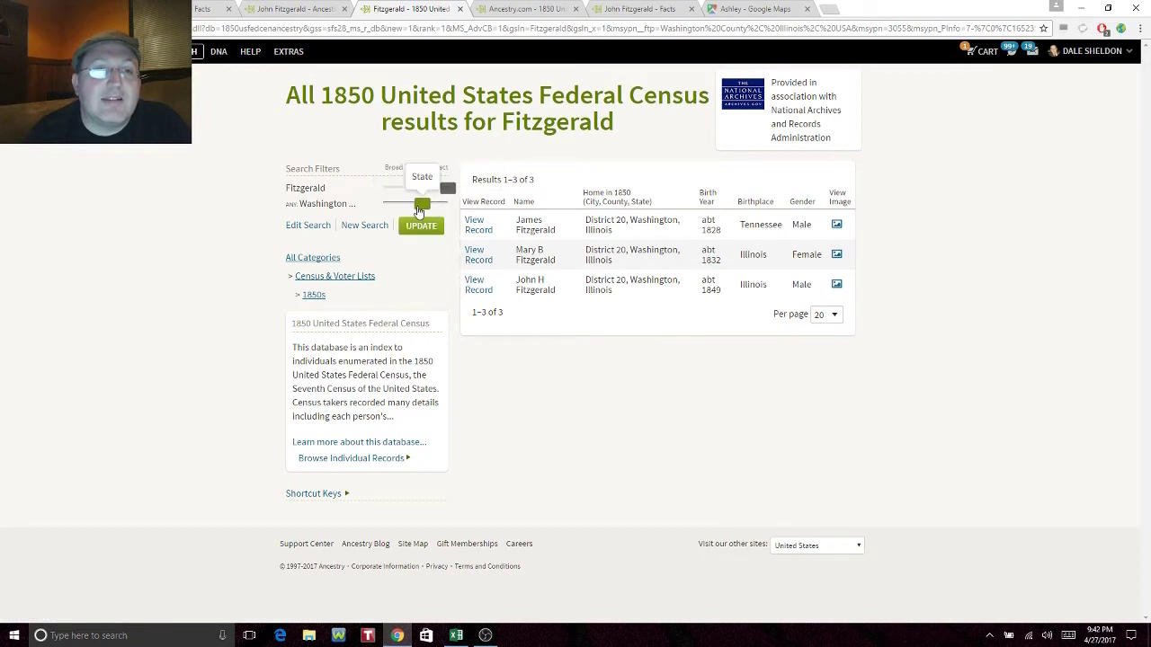
left_click(418, 228)
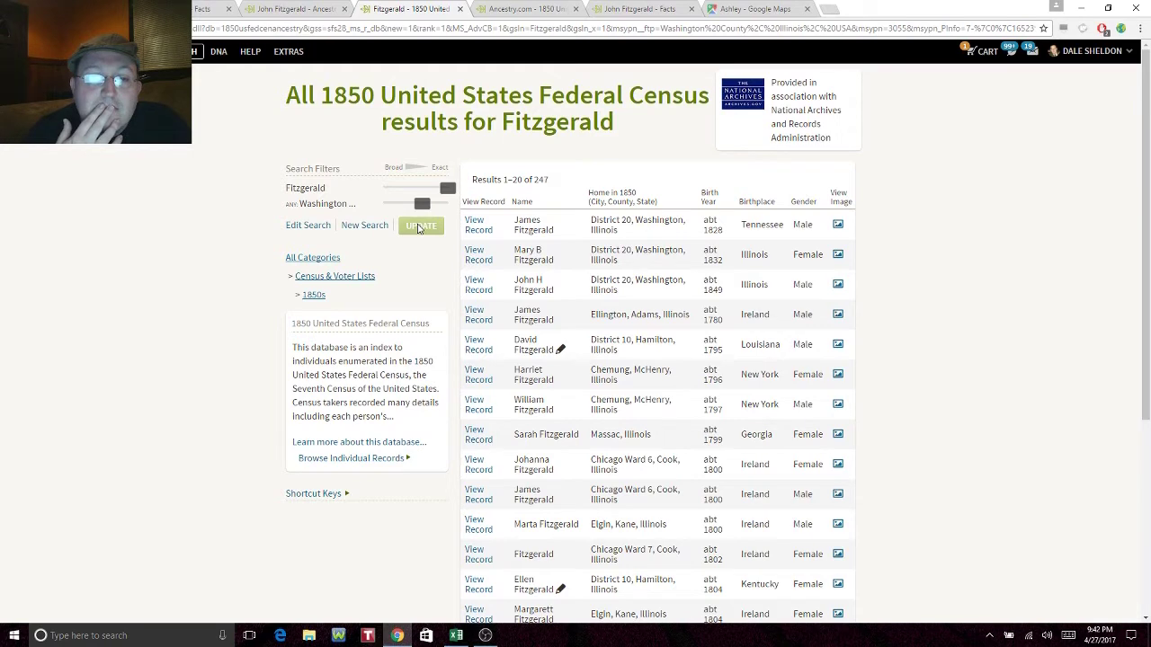
Step: Add the father's first name back to the statewide 1850 census search and run it
left_click(307, 225)
left_click(469, 232)
type("John")
key("Return")
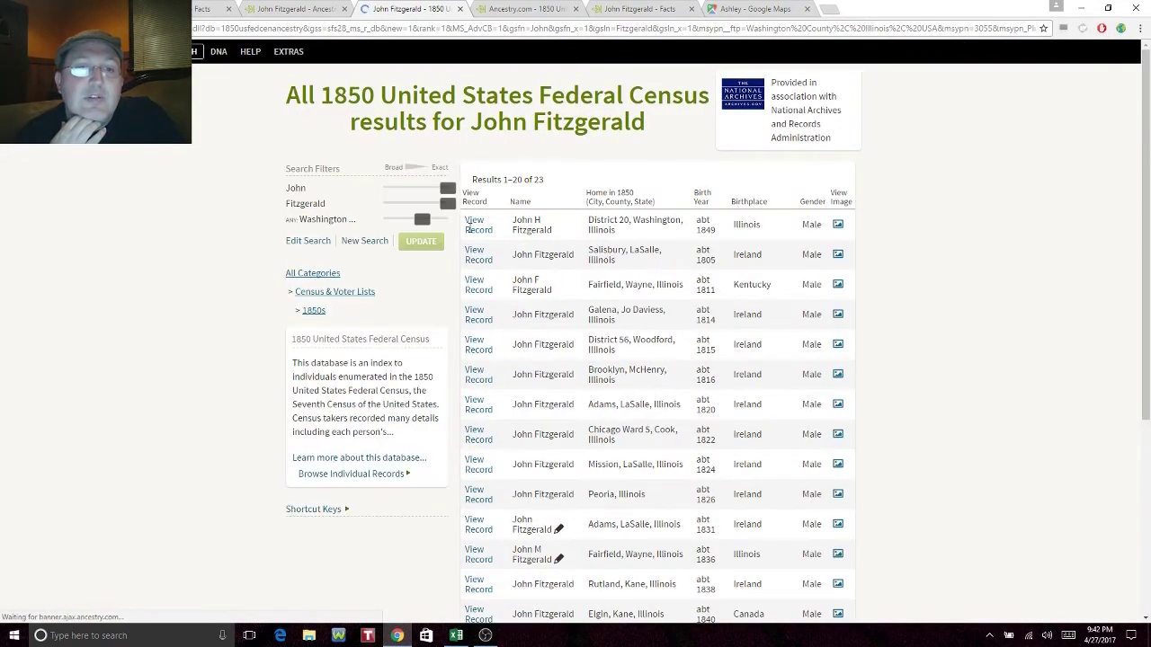
Step: Review the statewide matches and search the 1850 census for a female relative's first name with a trailing asterisk wildcard
mouse_move(468, 226)
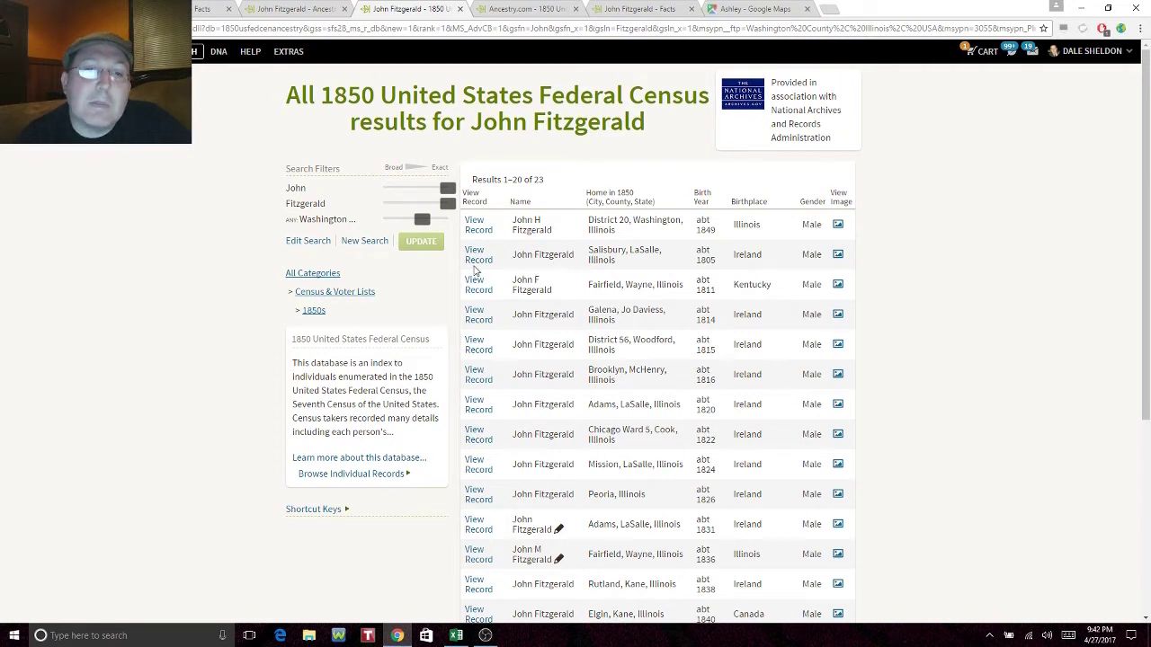
mouse_move(472, 267)
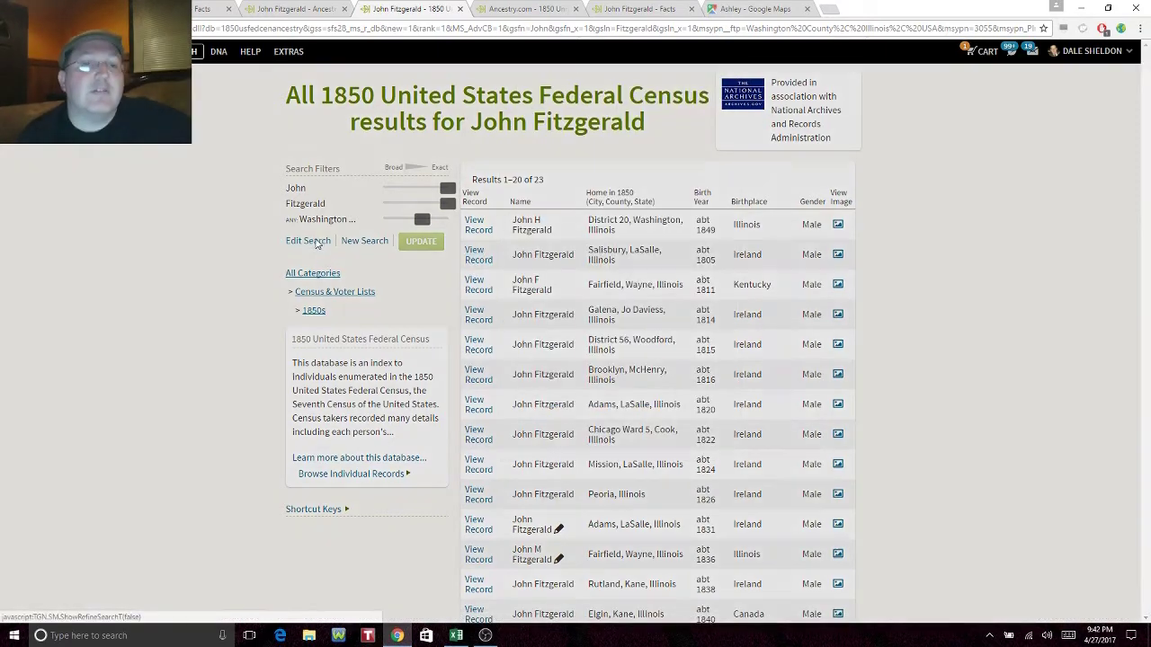
left_click(310, 241)
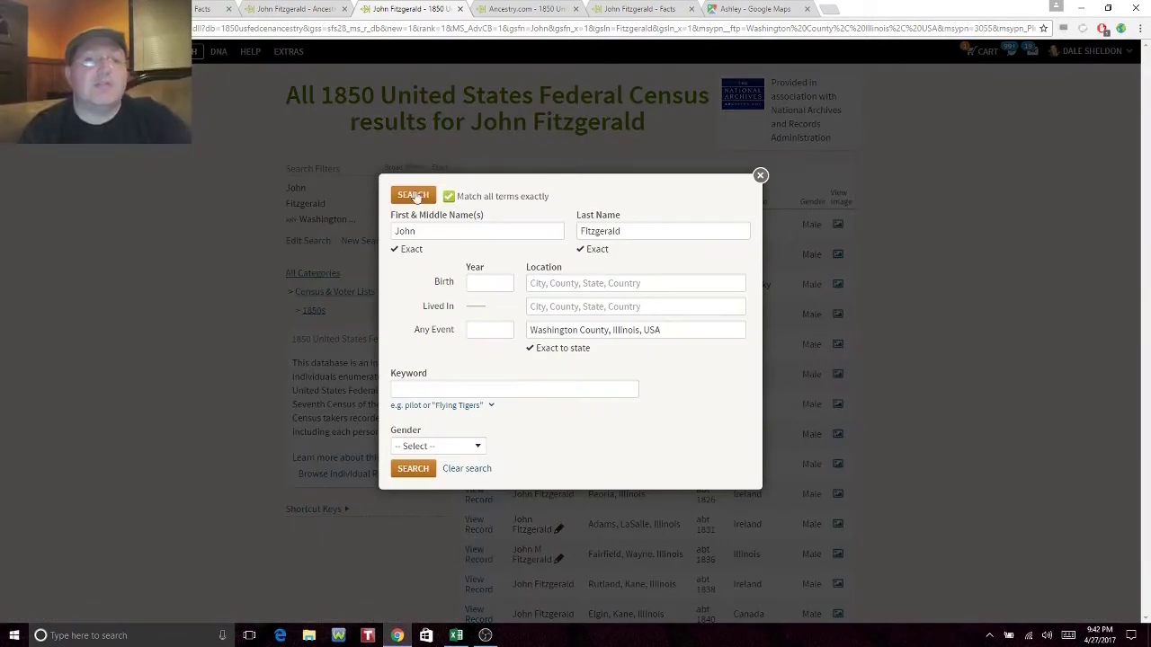
double_click(466, 233)
type("Su")
key("BackSpace")
key("BackSpace")
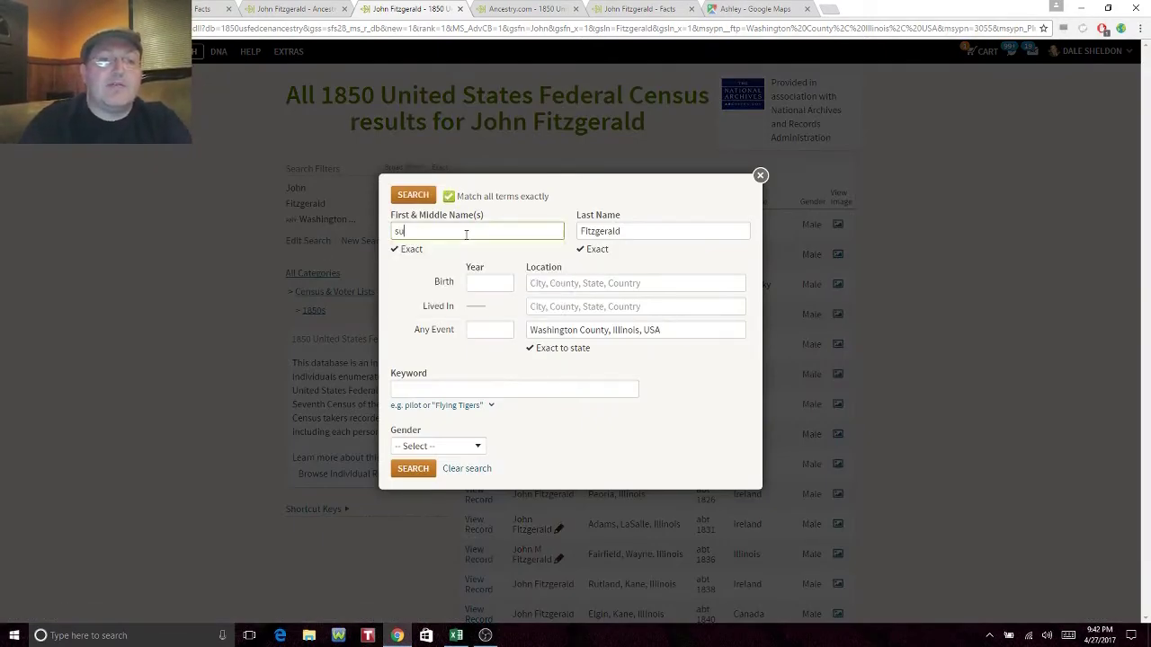
type("Sus")
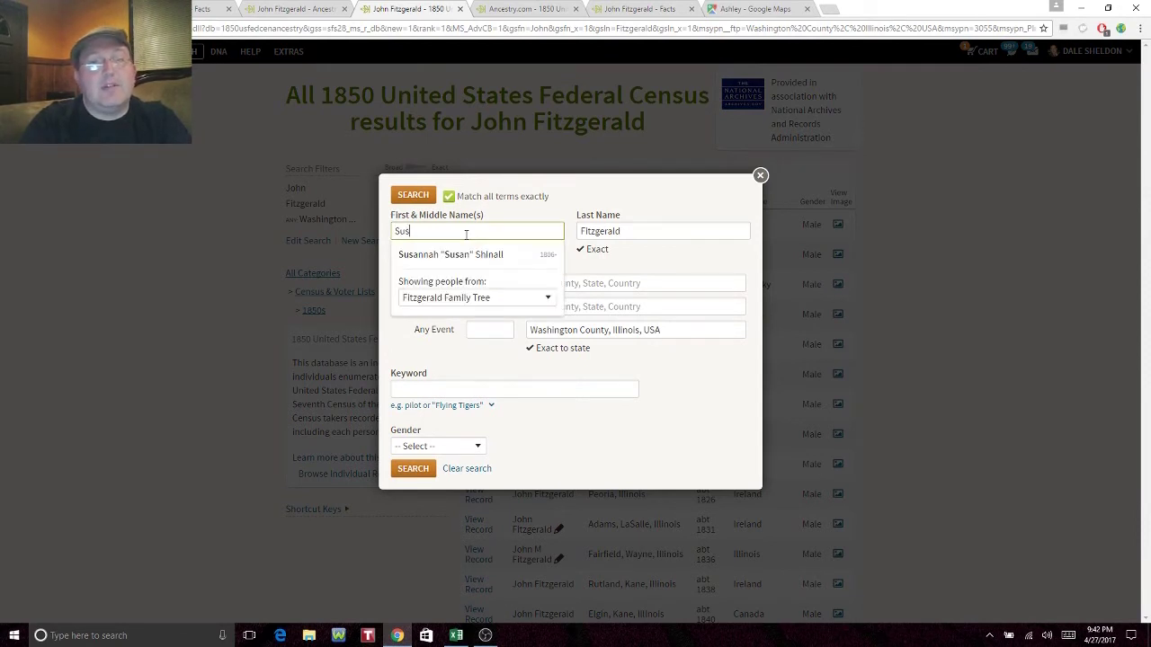
type("an*")
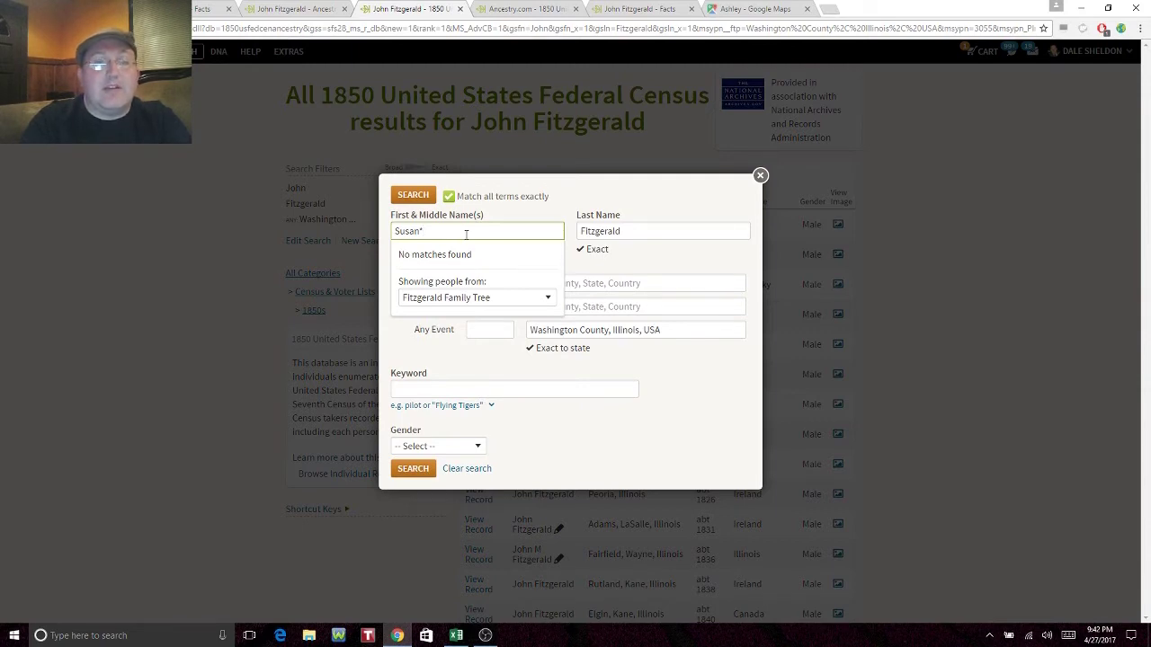
key("Return")
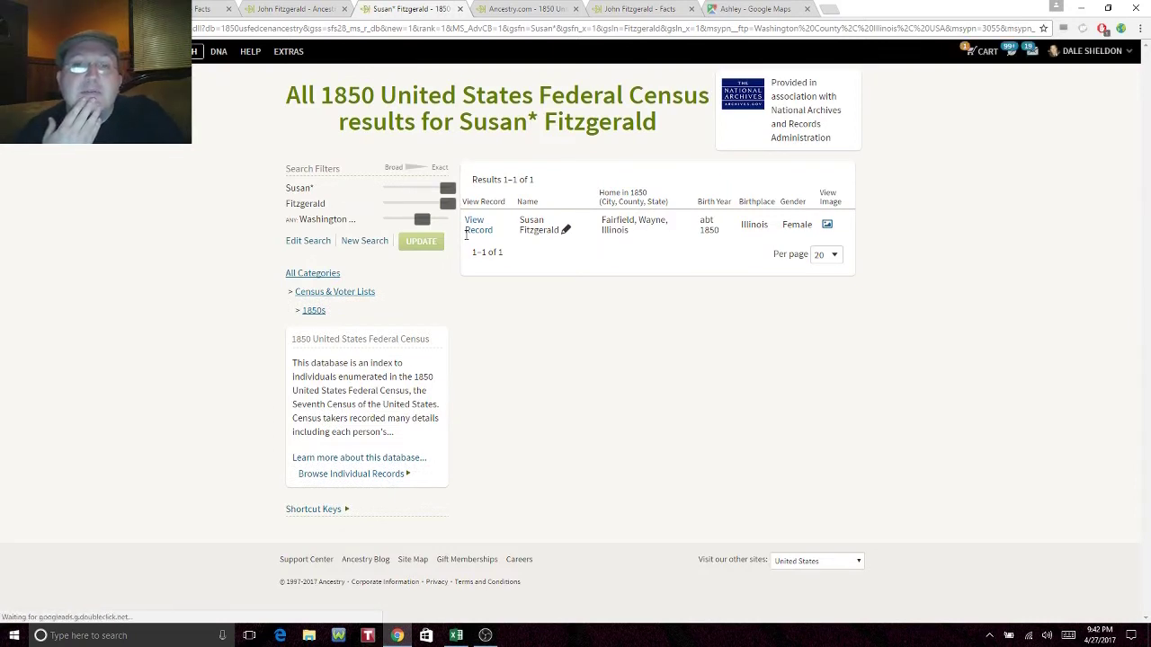
Step: Search the 1850 census for another woman's first and last name statewide, and relax the surname filter to exact, sounds like and similar
mouse_move(467, 241)
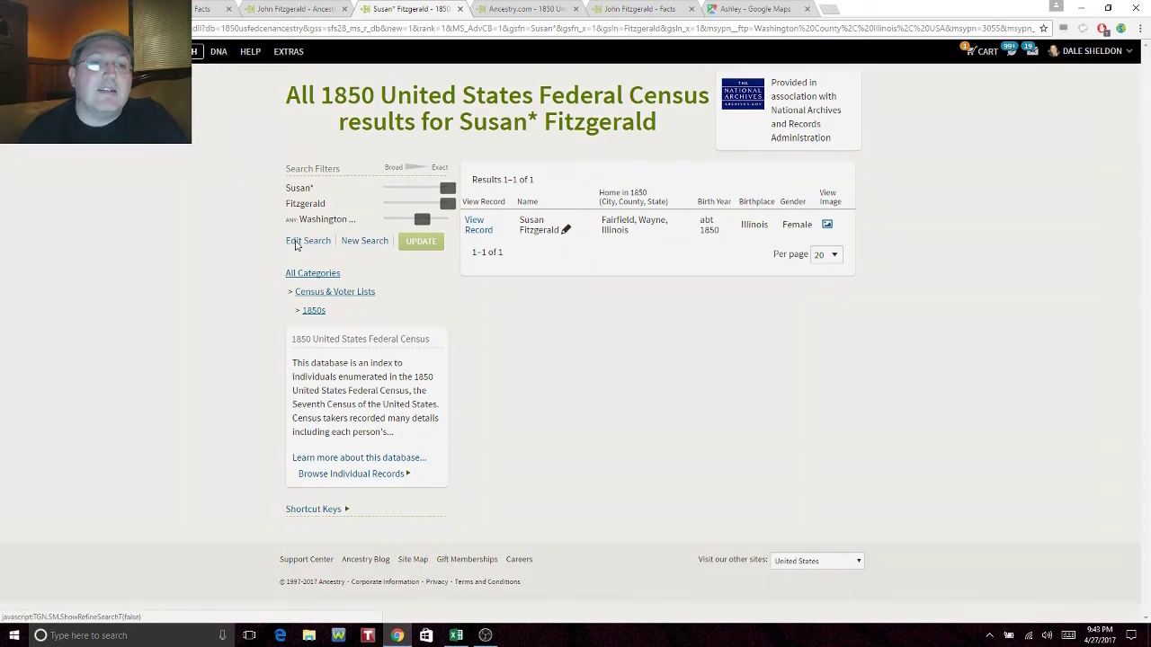
left_click(296, 244)
left_click(444, 229)
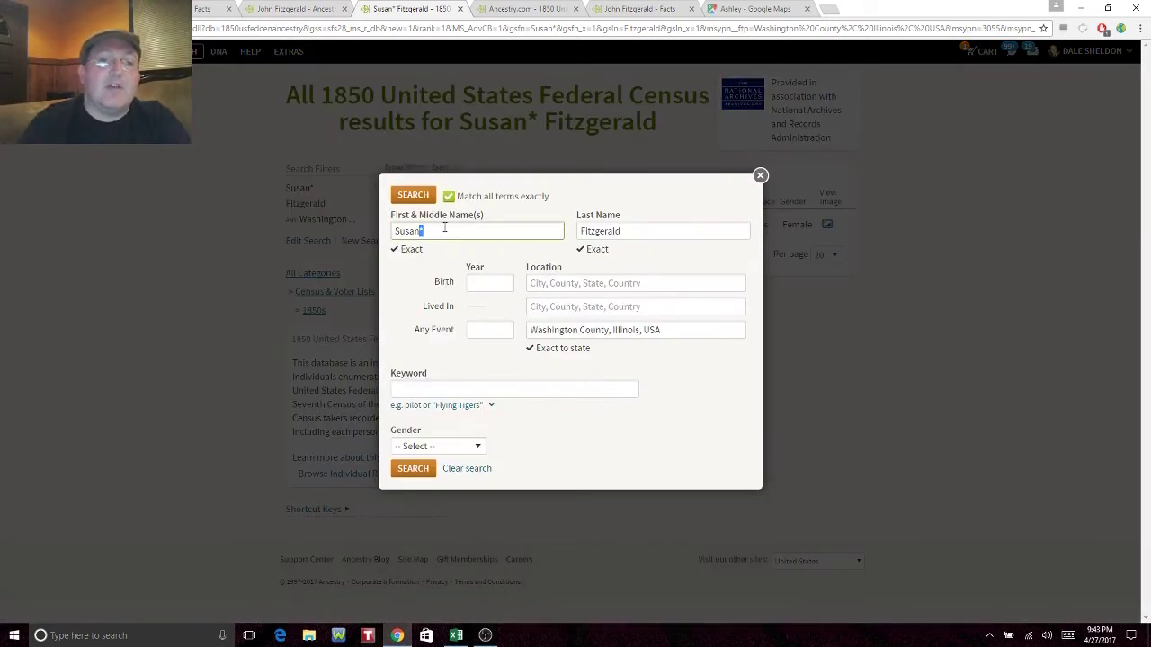
key("BackSpace")
key("BackSpace")
key("BackSpace")
key("BackSpace")
key("BackSpace")
key("BackSpace")
type("Lydia")
key("Tab")
type("Mo")
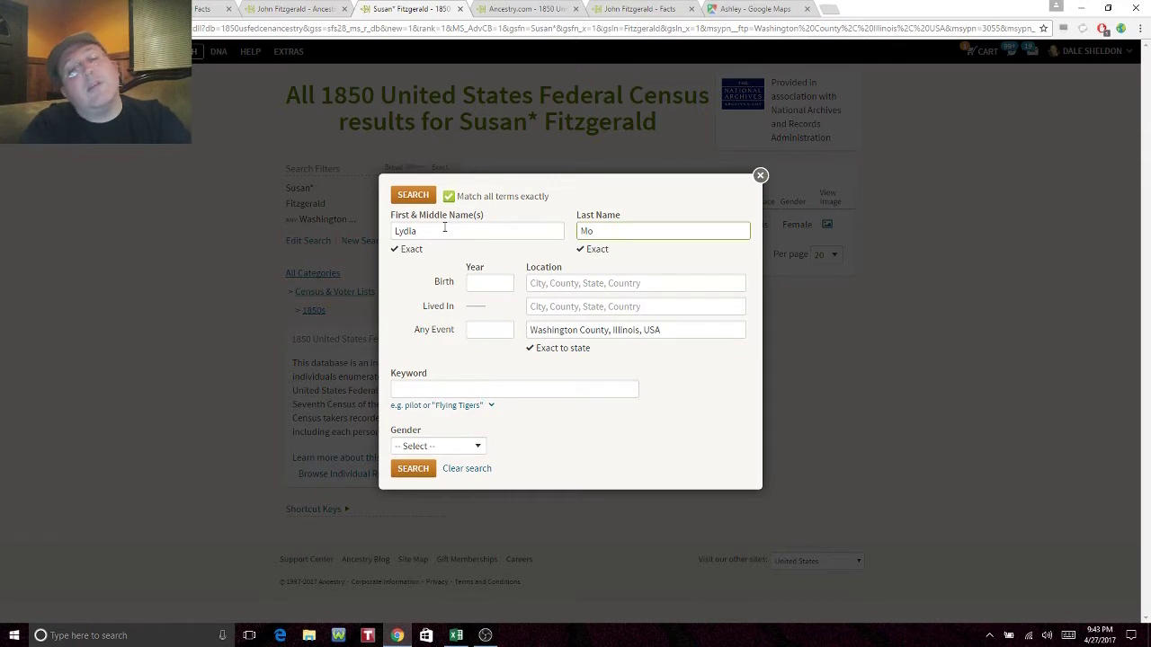
key("BackSpace")
key("BackSpace")
type("Gentley")
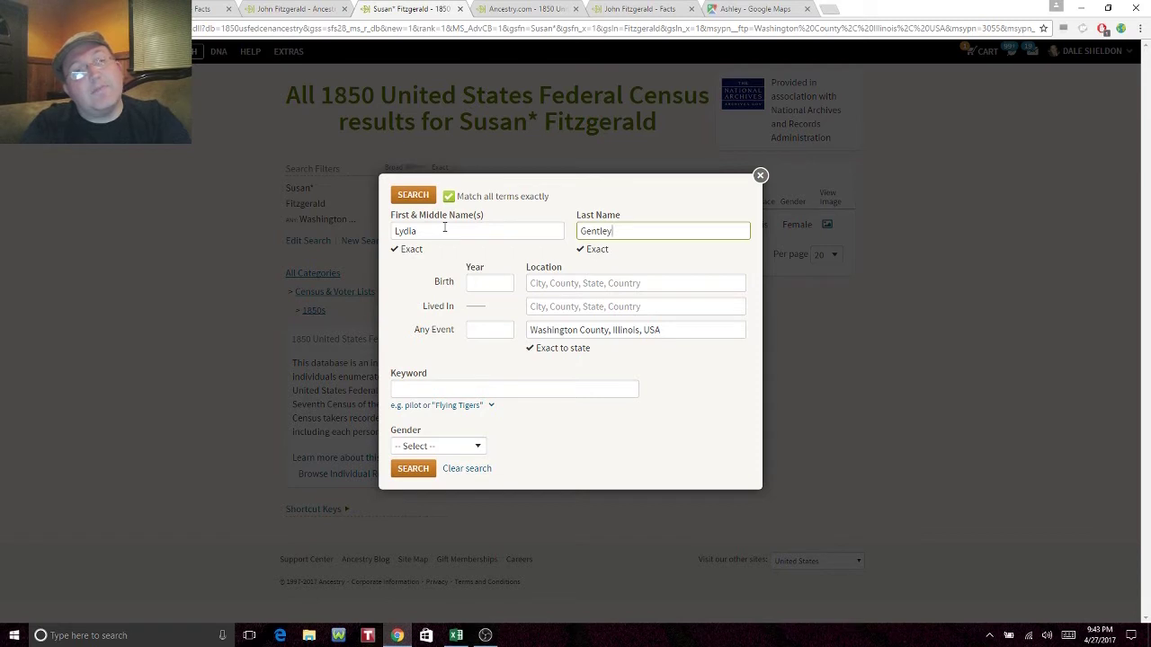
key("Return")
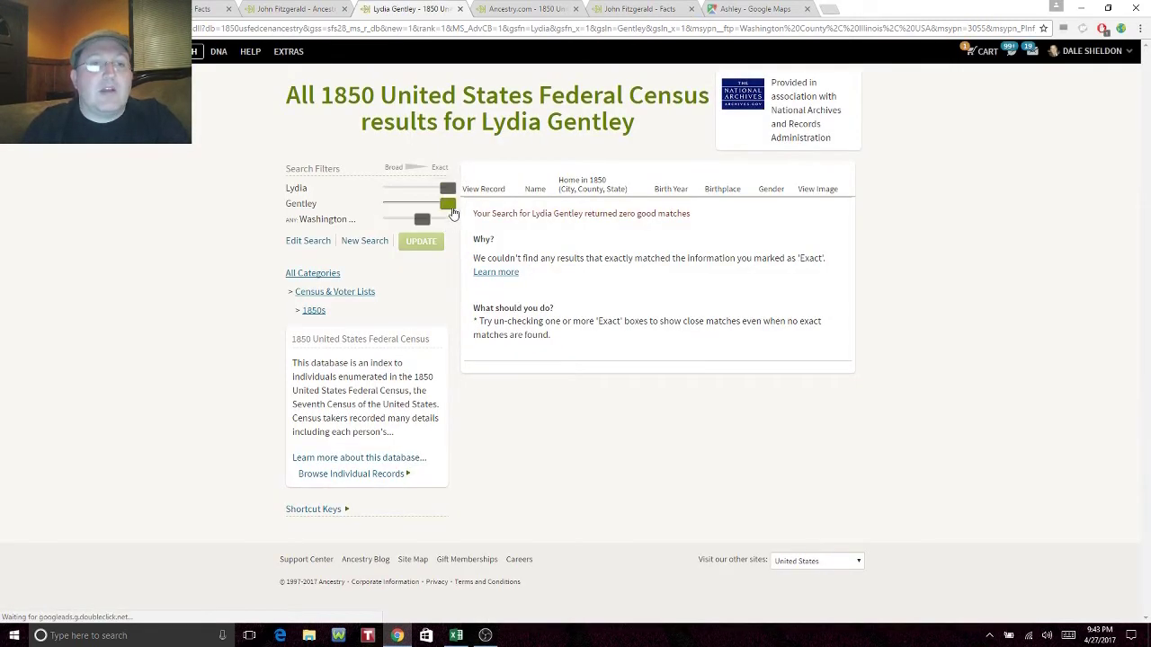
left_click_drag(448, 203, 409, 205)
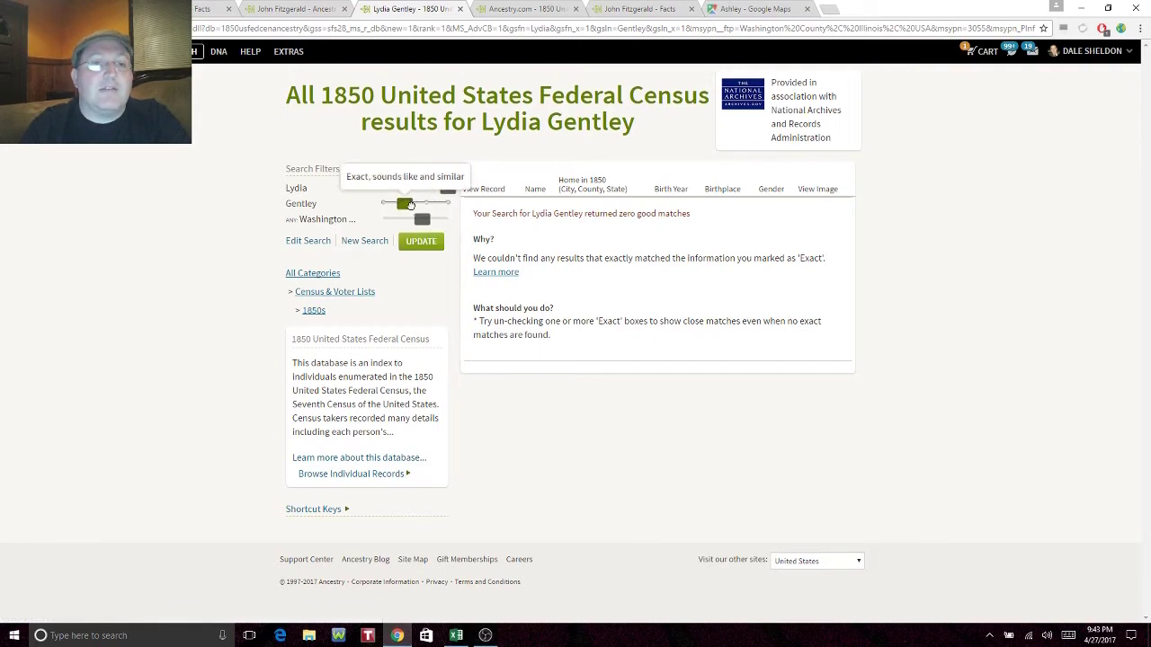
left_click(417, 244)
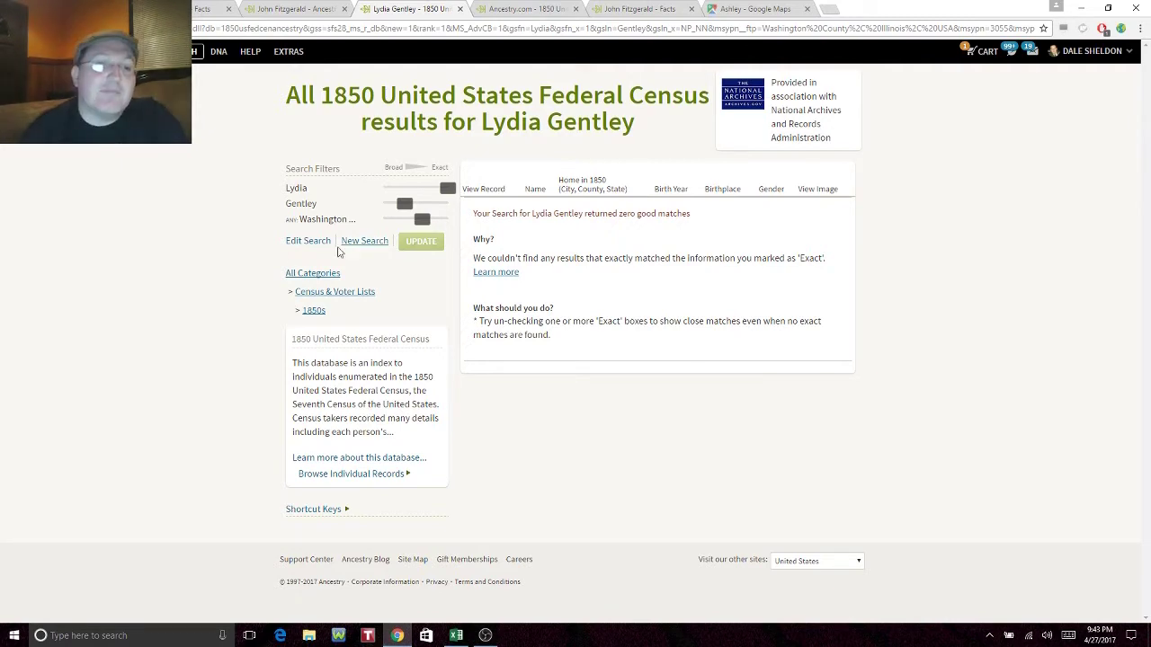
Step: Replace the first and last names in the 1850 census search with a male relative's first name and the family surname
left_click(295, 242)
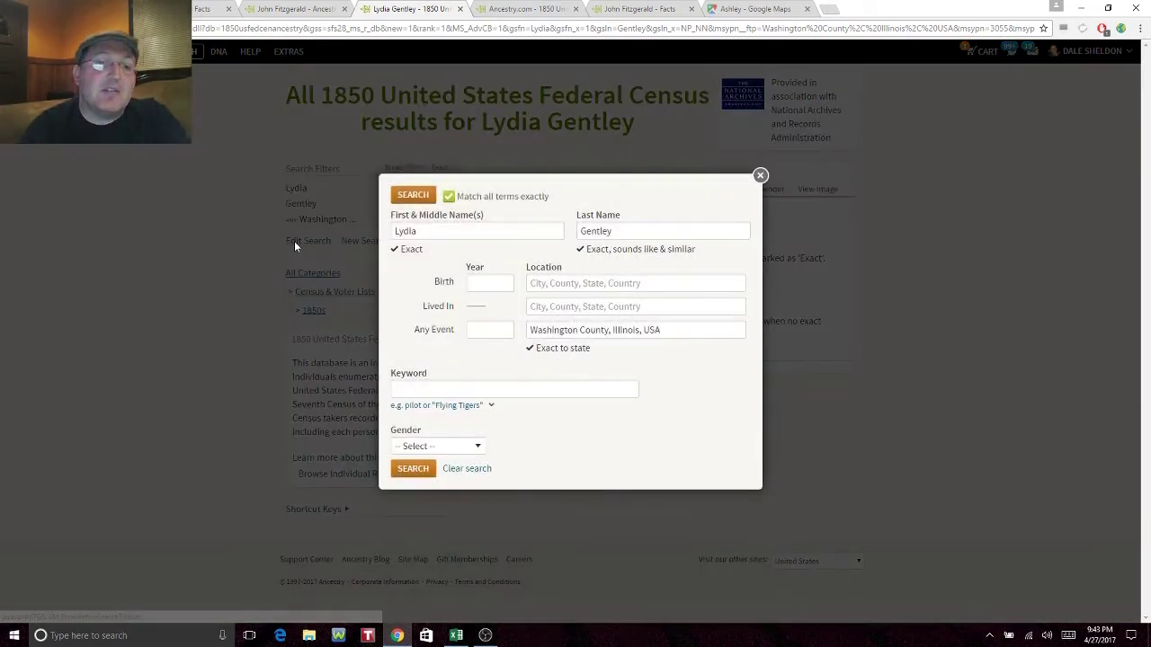
double_click(426, 230)
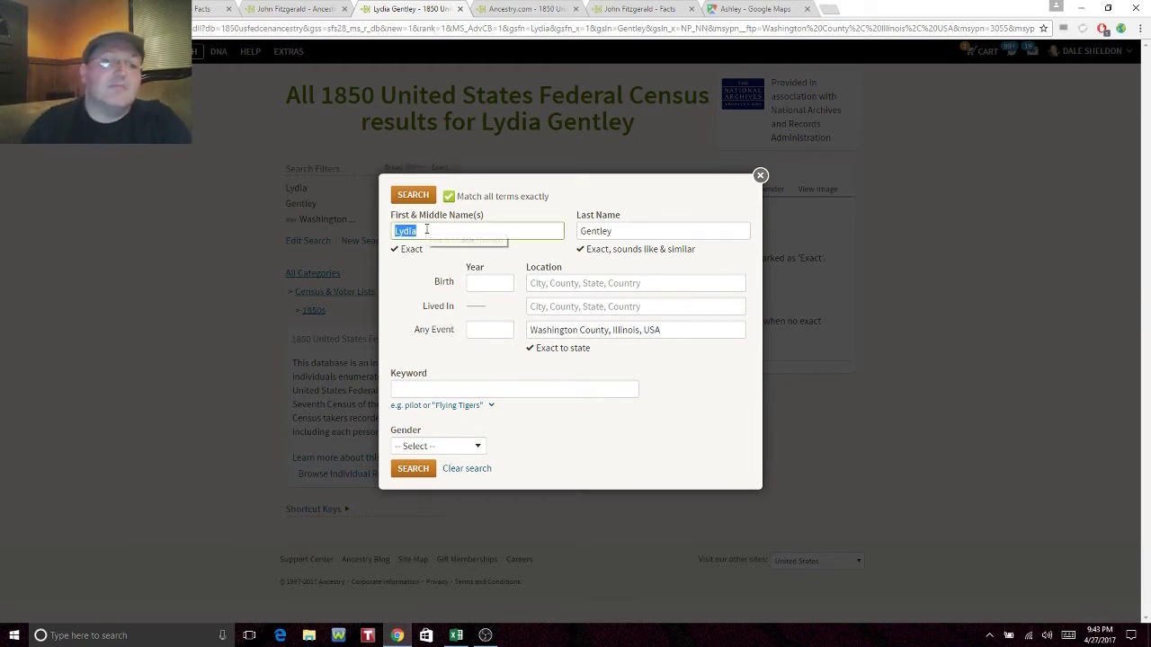
type("Bird")
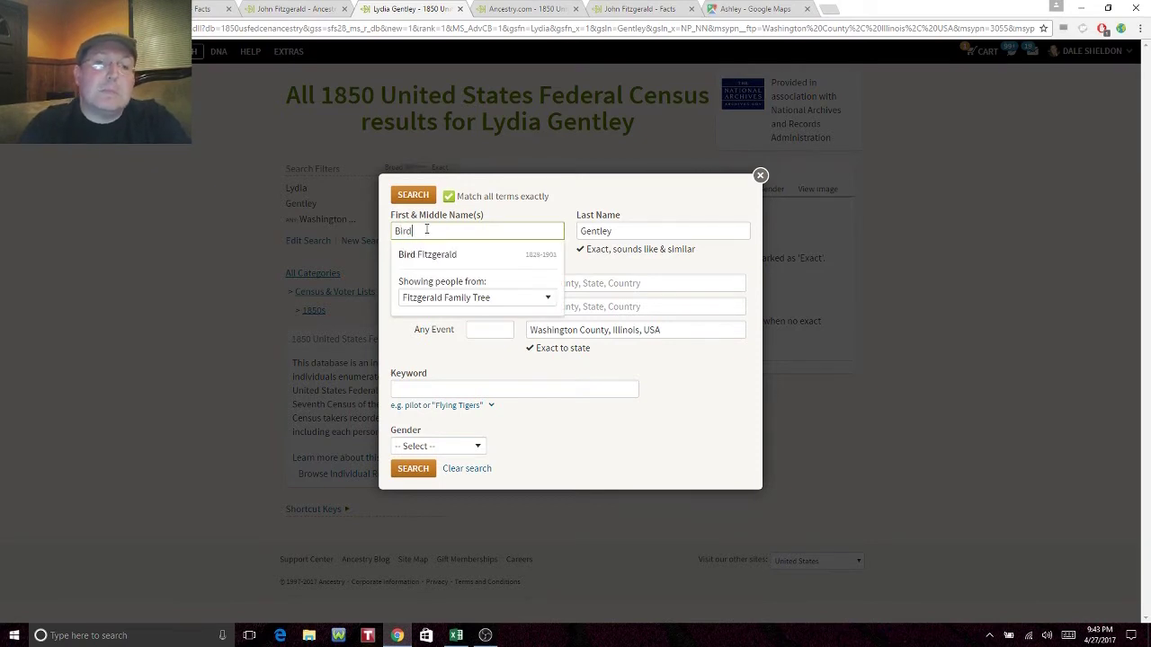
key("Tab")
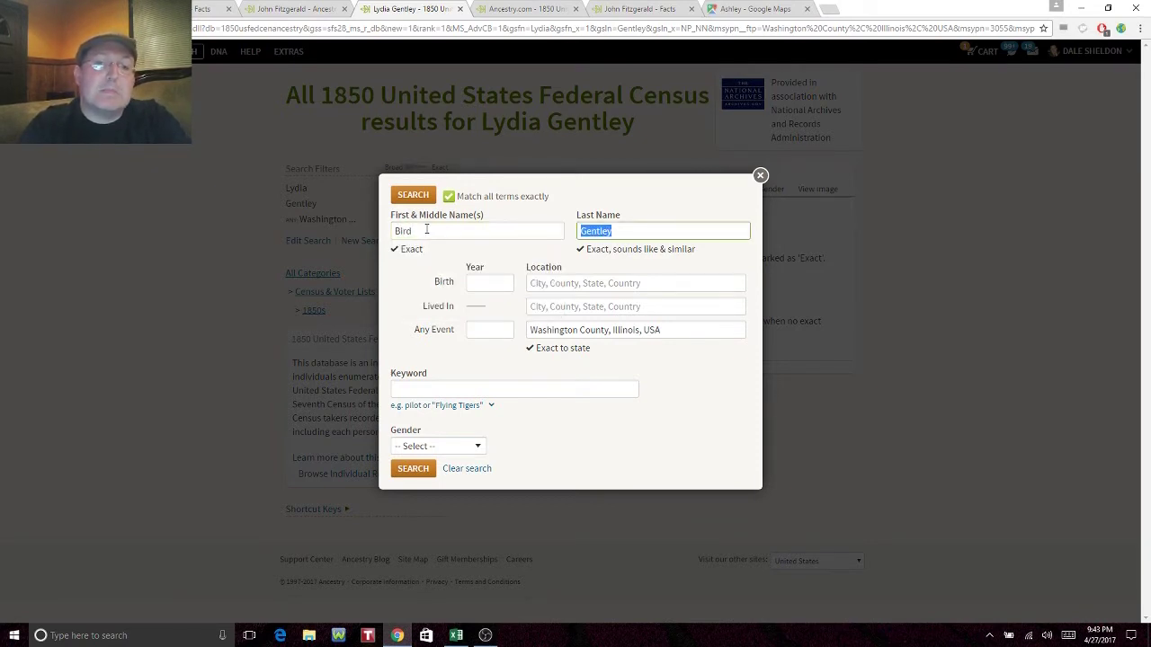
type("Fitzgerl")
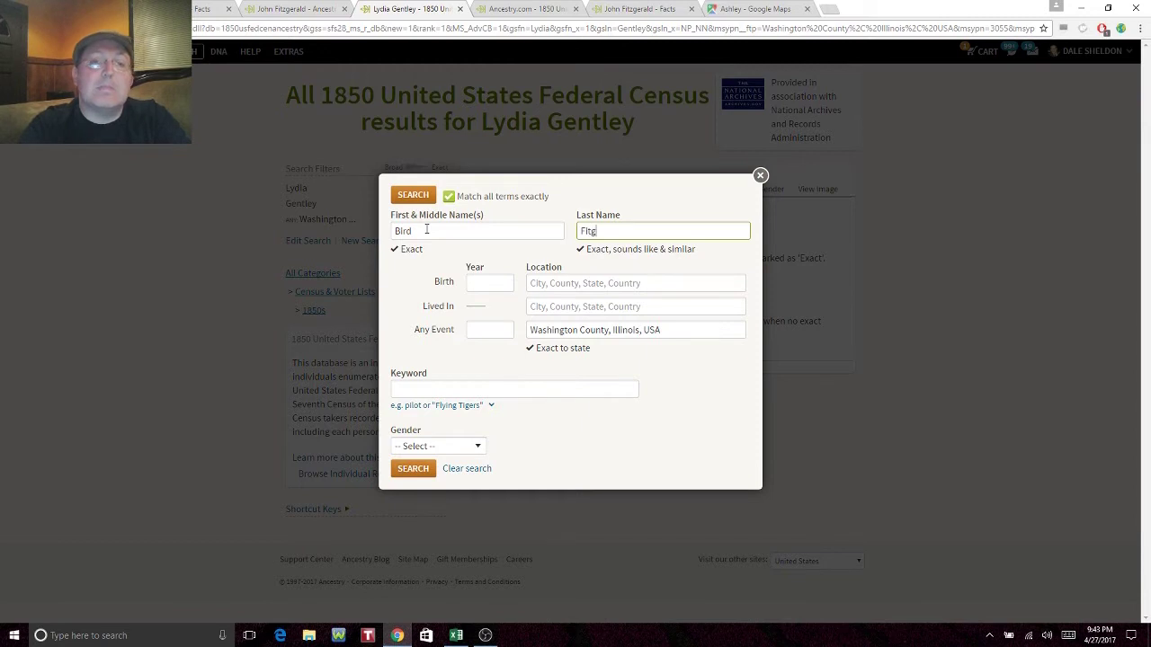
type("a")
key("BackSpace")
key("BackSpace")
type("ald")
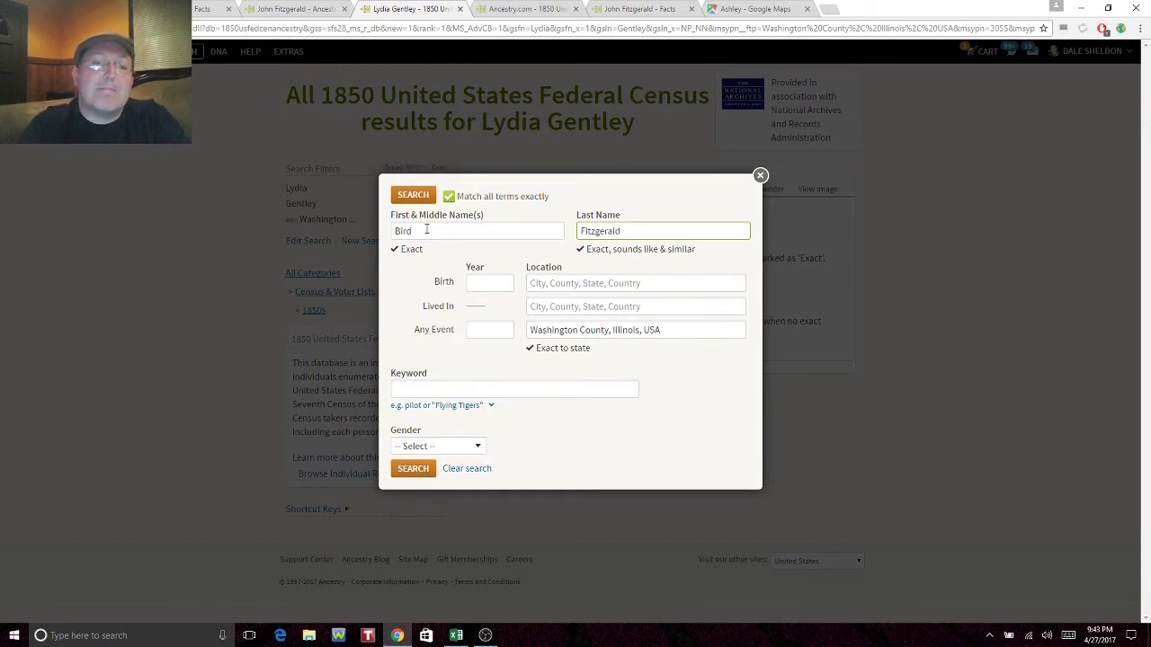
Step: Clear the Washington County location from the any-event criteria and run the 1850 census search without a place
left_click(682, 330)
key("BackSpace")
key("BackSpace")
key("BackSpace")
key("BackSpace")
key("BackSpace")
key("BackSpace")
key("BackSpace")
key("BackSpace")
key("BackSpace")
key("BackSpace")
key("BackSpace")
key("BackSpace")
key("BackSpace")
key("BackSpace")
key("BackSpace")
key("BackSpace")
key("BackSpace")
key("BackSpace")
key("BackSpace")
key("BackSpace")
key("BackSpace")
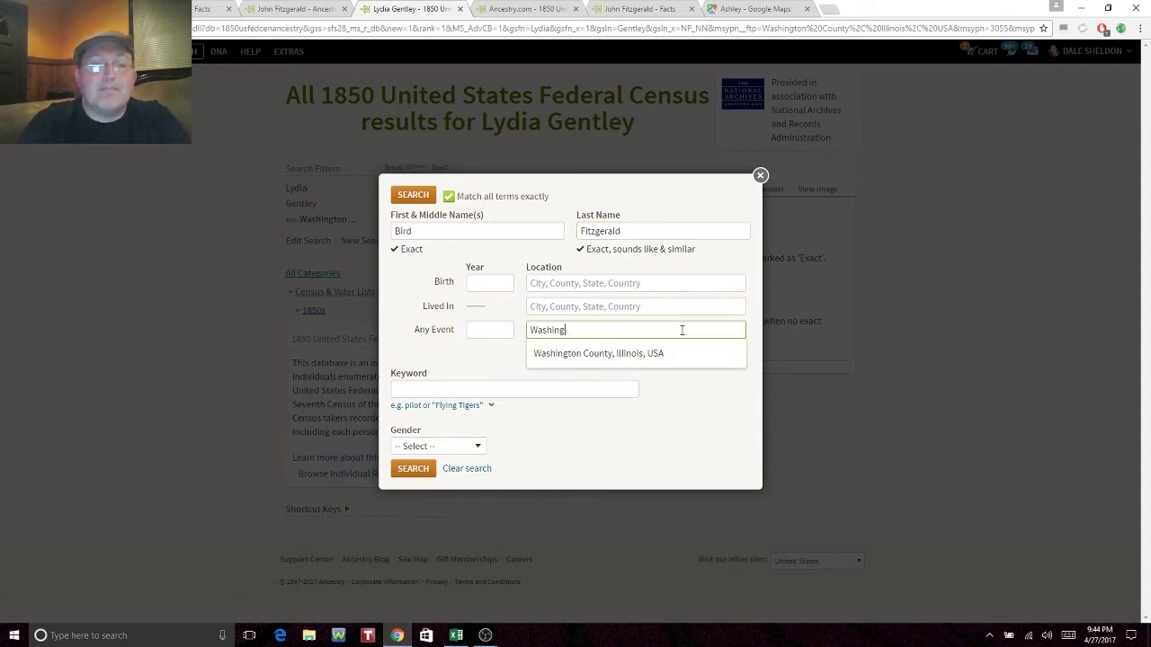
key("Return")
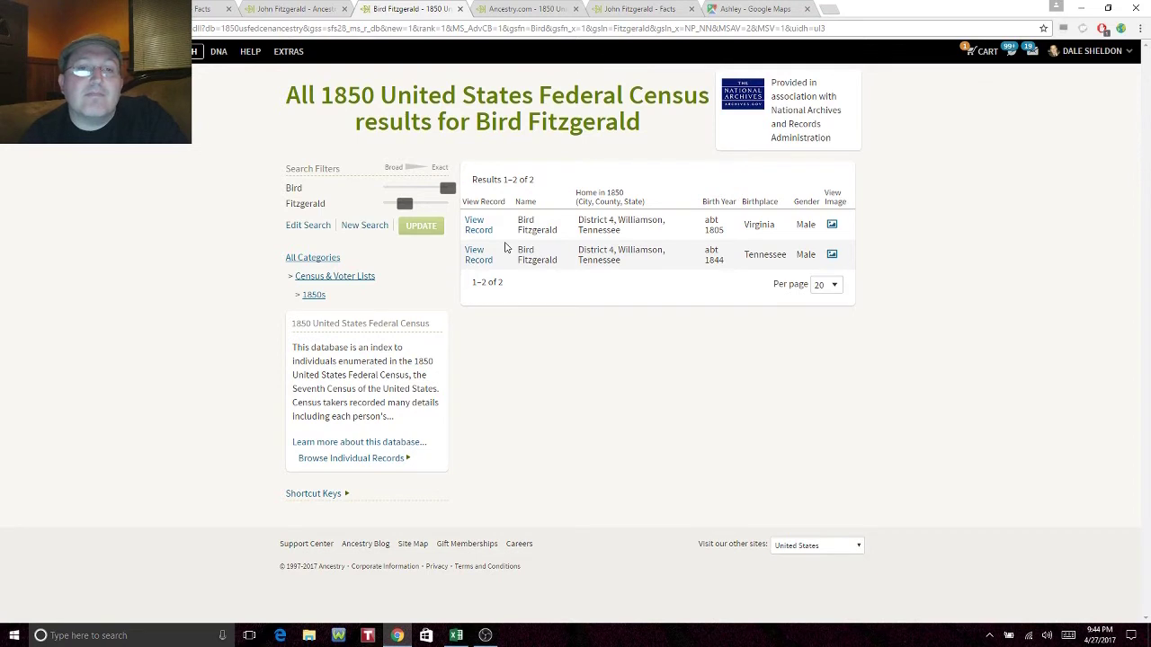
Step: Preview both Tennessee households in the 1850 census matches, and open the U.S. General Land Office Records, 1796-1907 results separately from the all-collections search
mouse_move(479, 234)
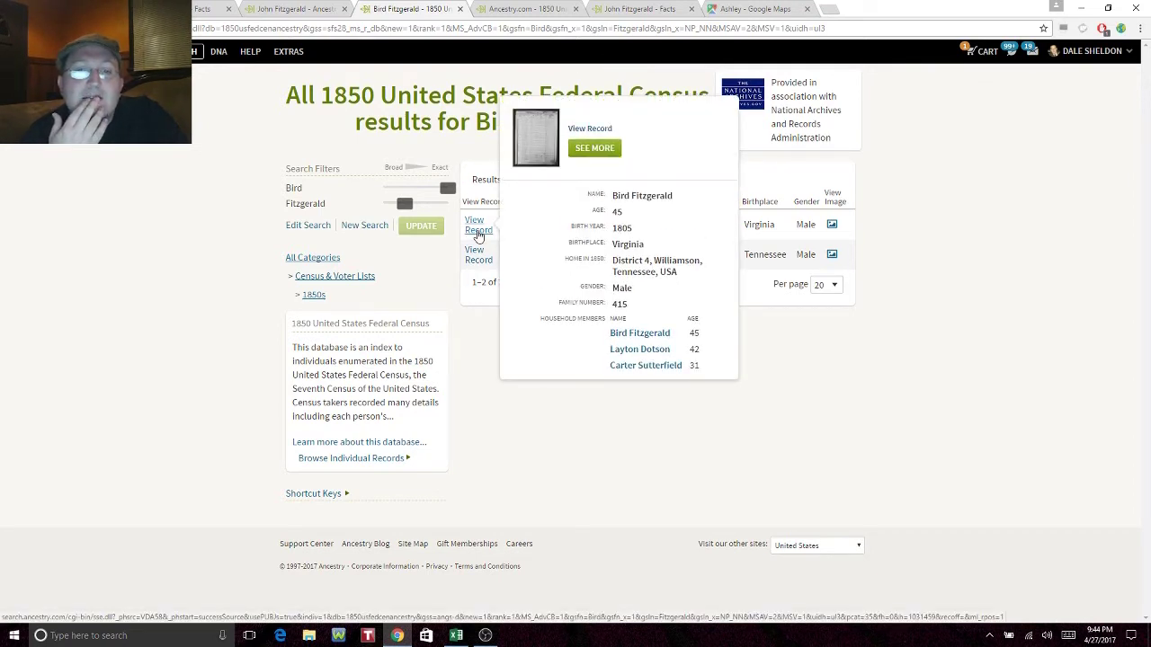
mouse_move(477, 260)
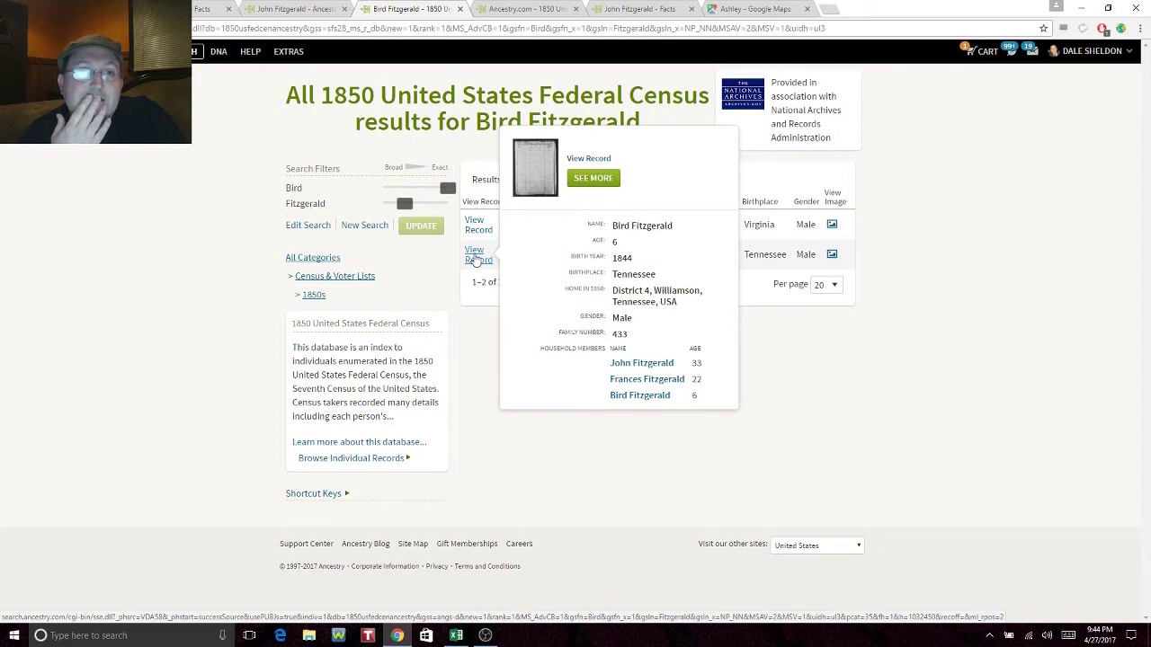
left_click(270, 8)
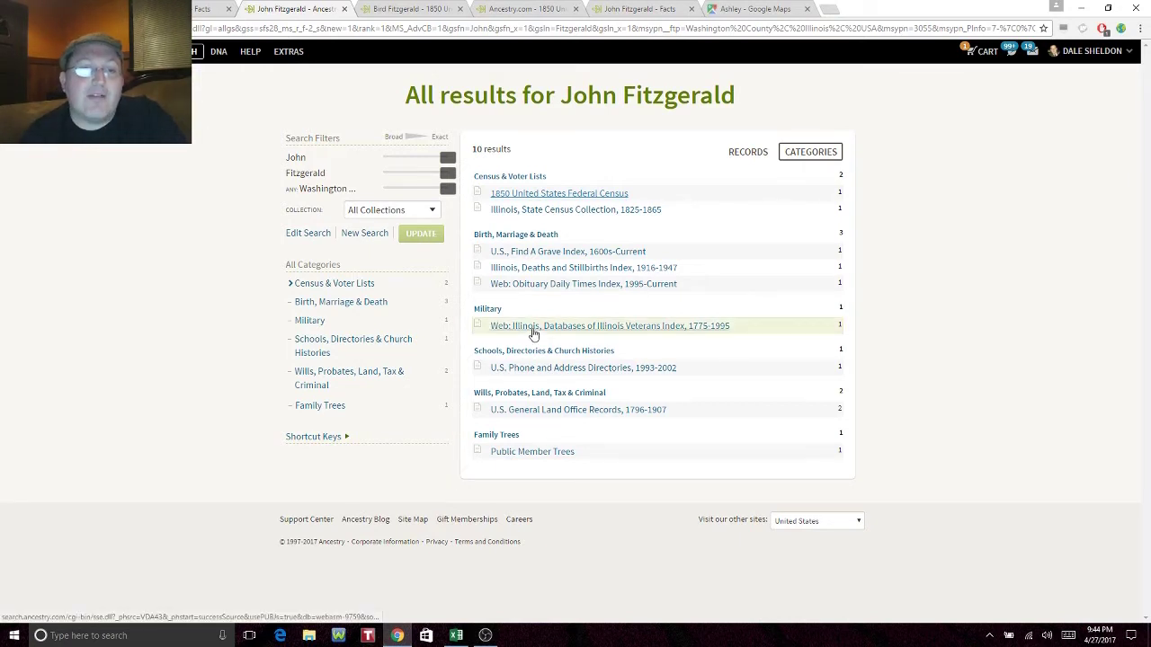
right_click(609, 416)
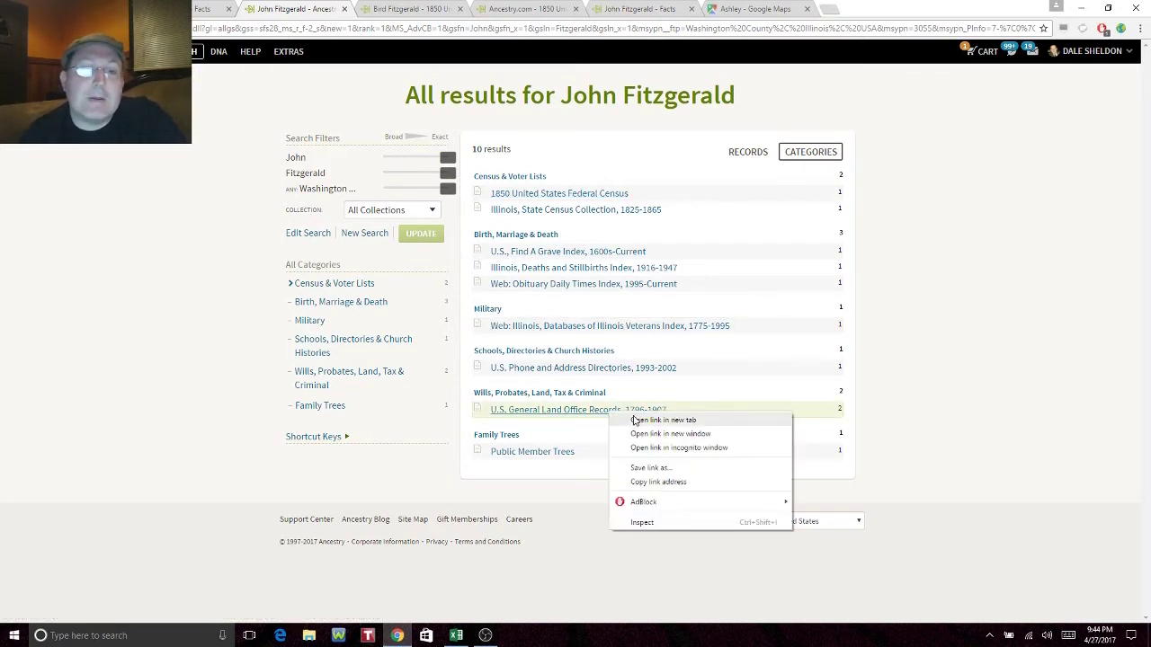
left_click(633, 418)
left_click(629, 9)
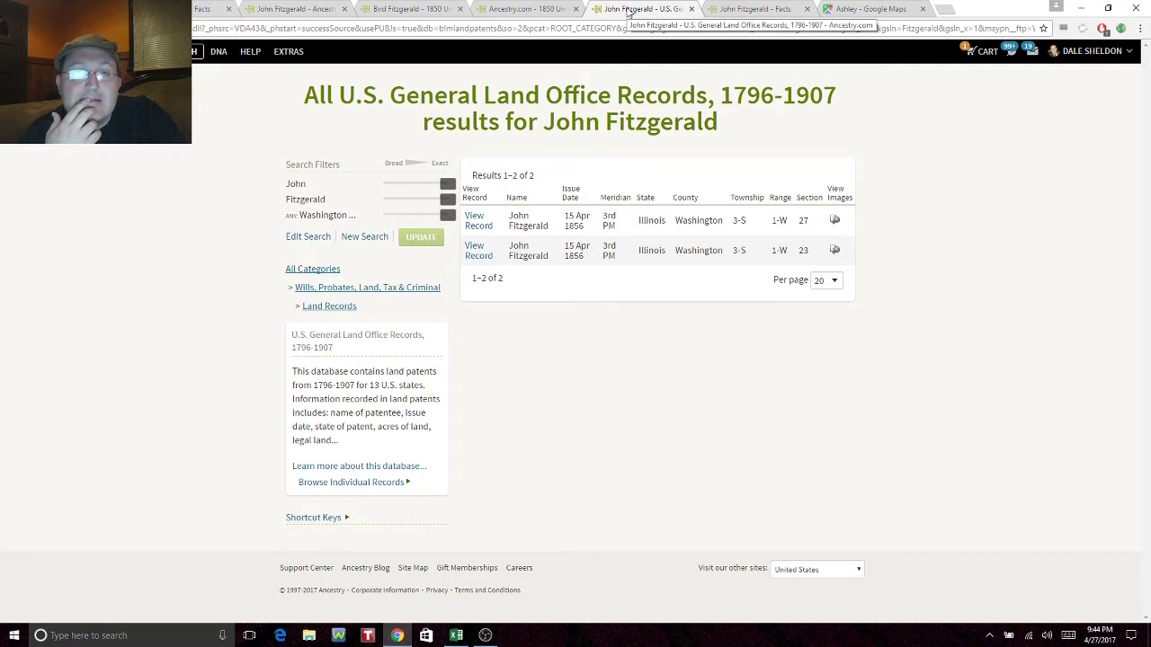
Step: Open the section 27 land patent, read its image down to the recorder's signature, and close it
left_click(477, 225)
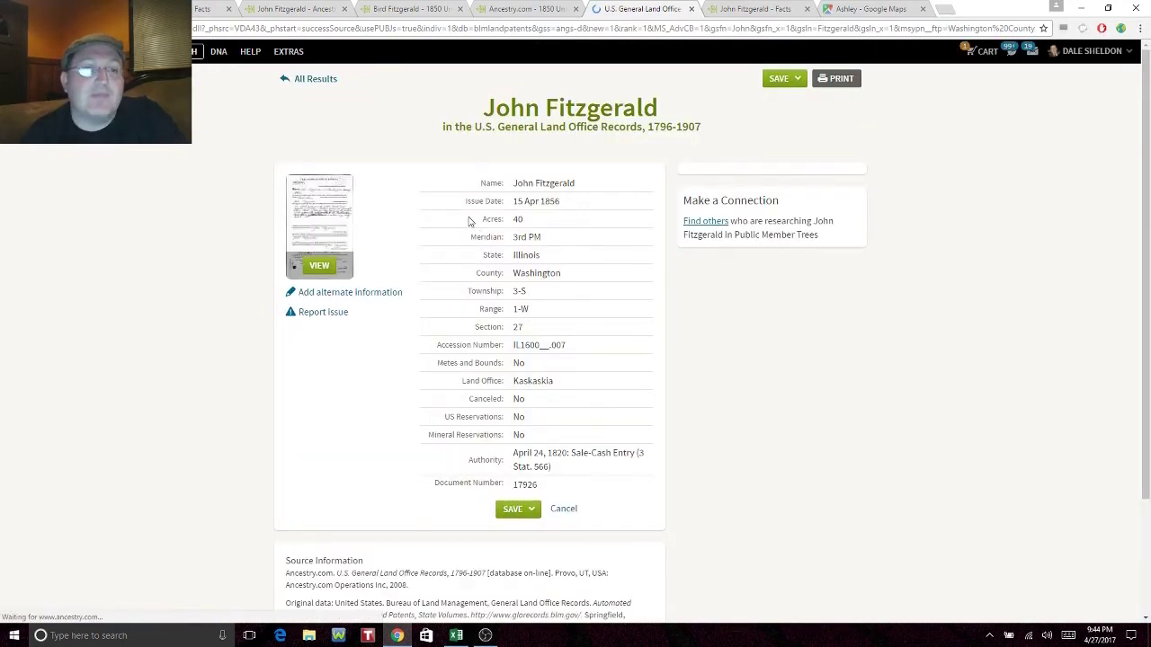
left_click(307, 208)
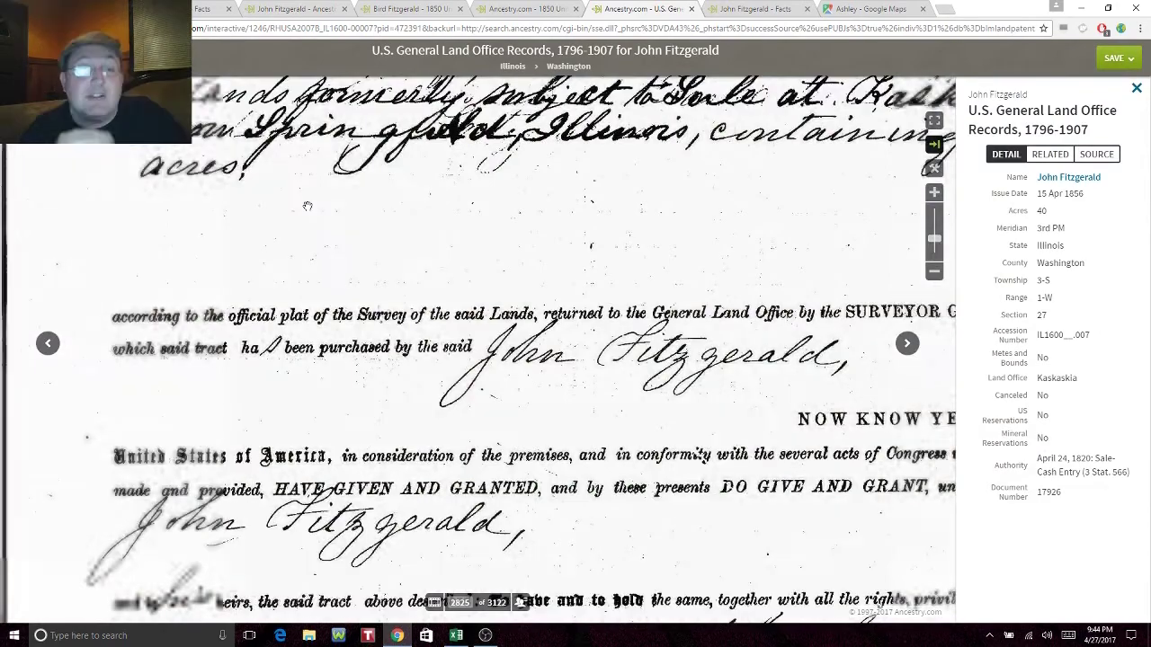
left_click_drag(307, 209, 230, 392)
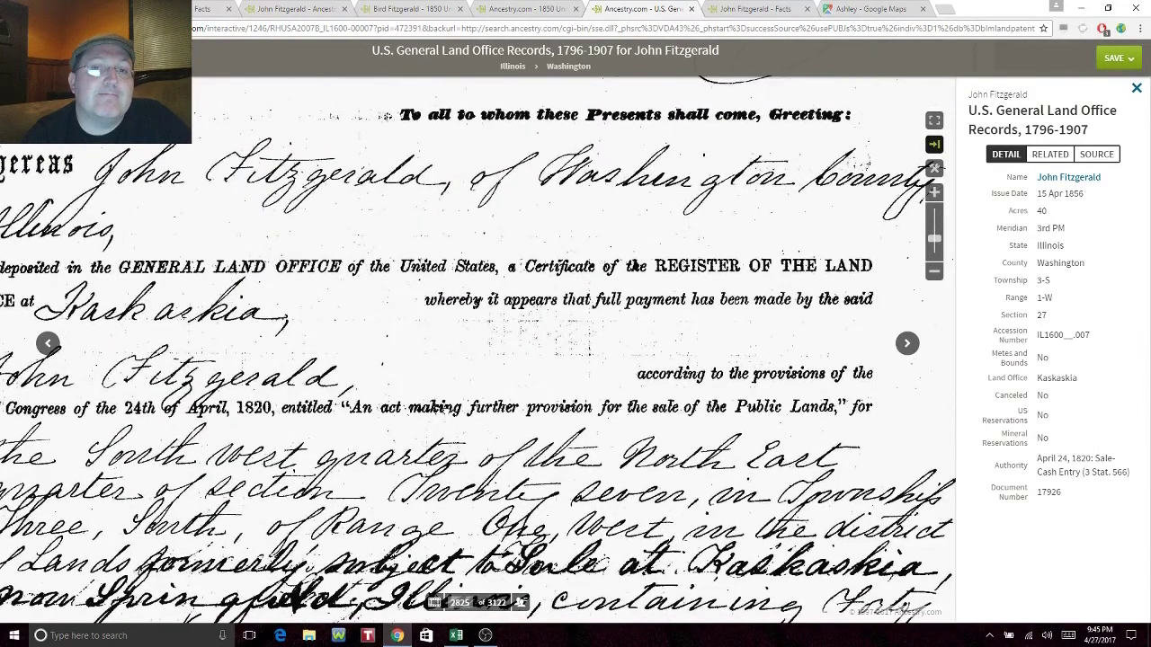
left_click_drag(517, 584, 513, 146)
left_click_drag(532, 378, 498, 191)
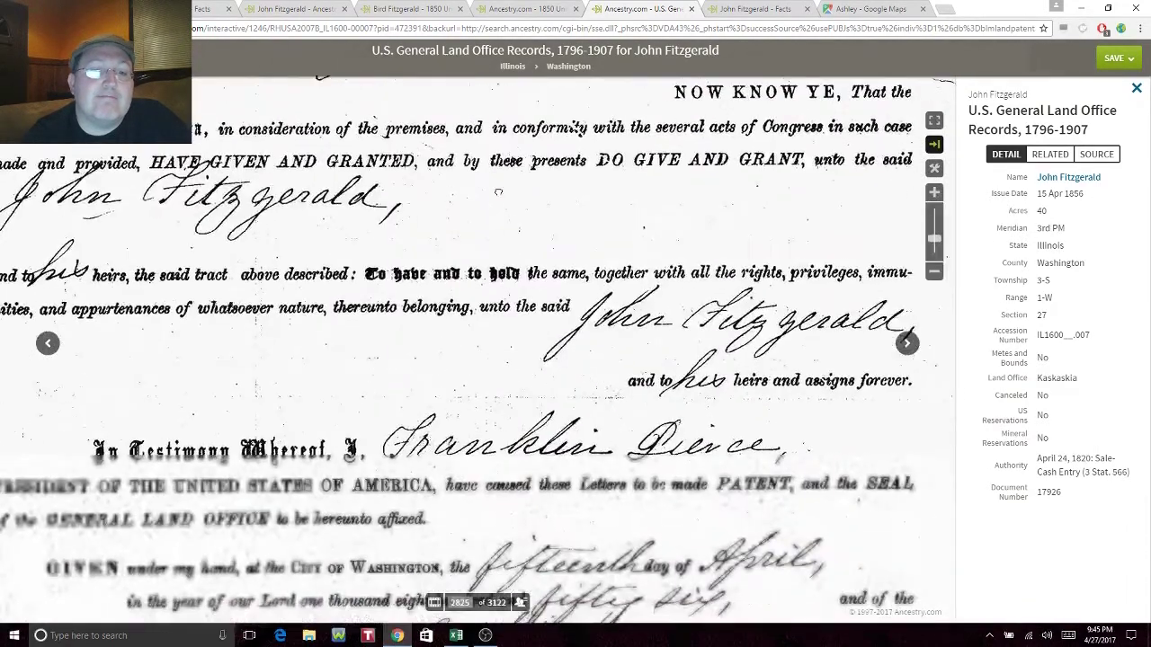
left_click_drag(510, 339, 512, 131)
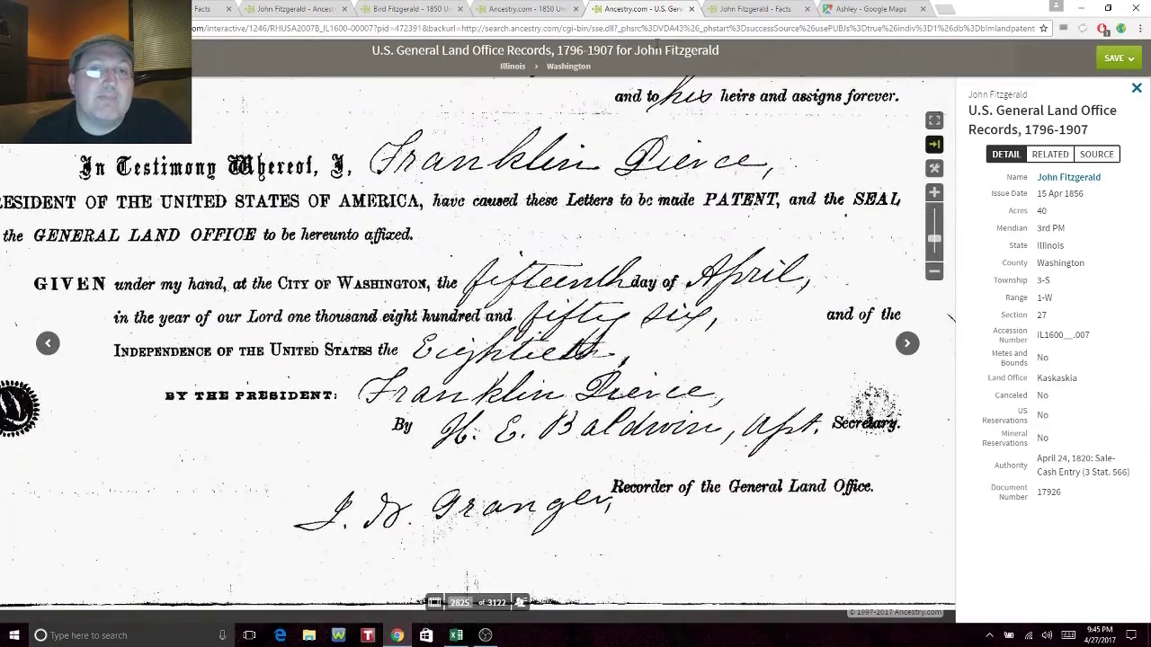
left_click(692, 9)
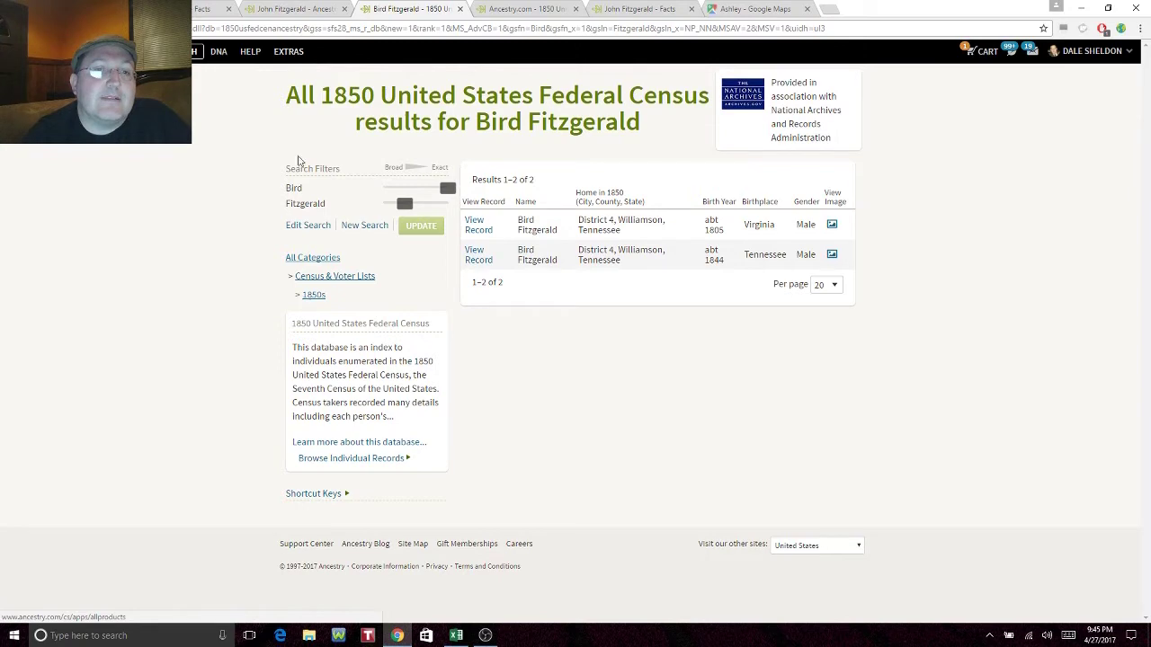
Step: Broaden the Washington County filter of the all-collections search to county and adjacent counties and update the results
left_click(305, 225)
left_click(457, 233)
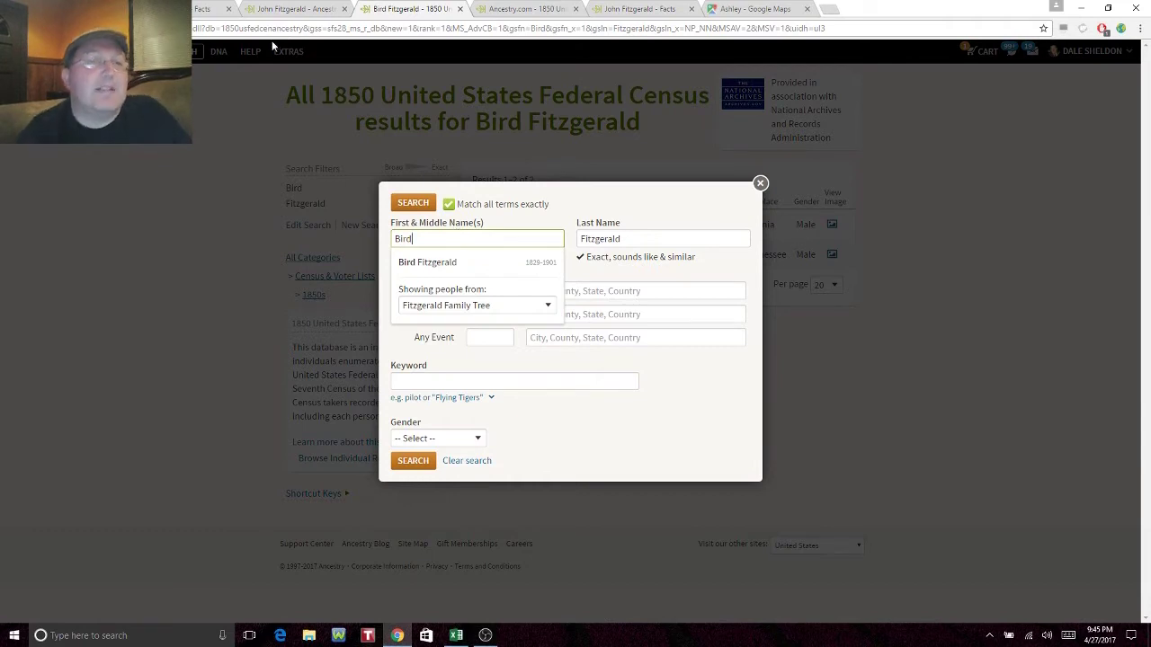
left_click(267, 9)
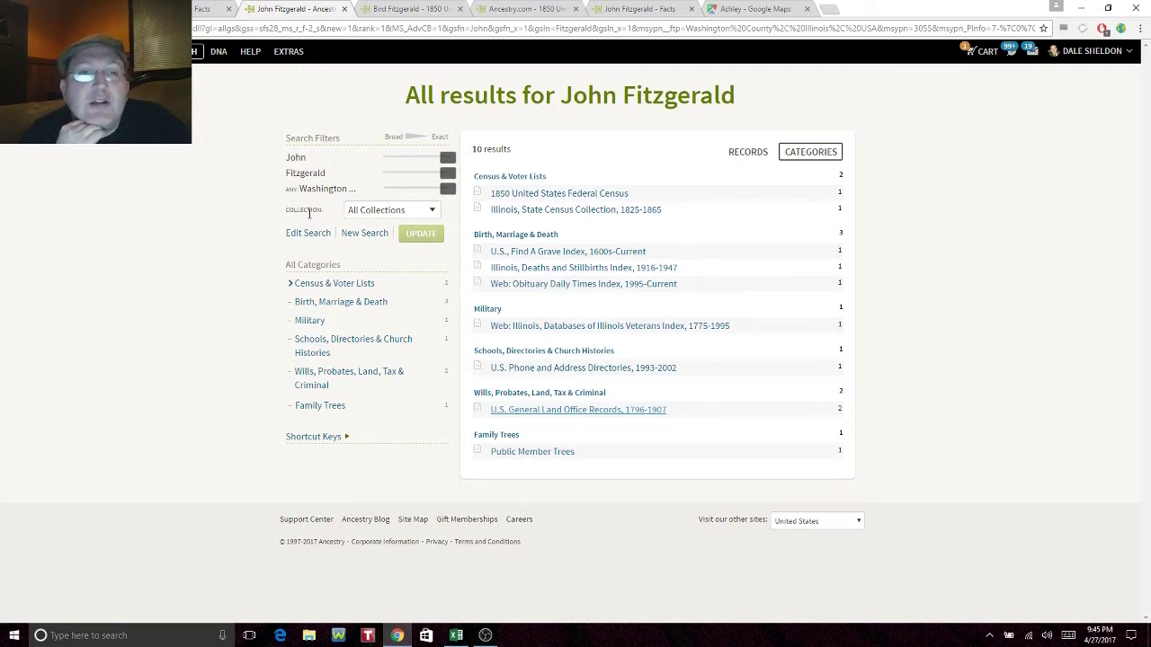
left_click_drag(447, 190, 420, 189)
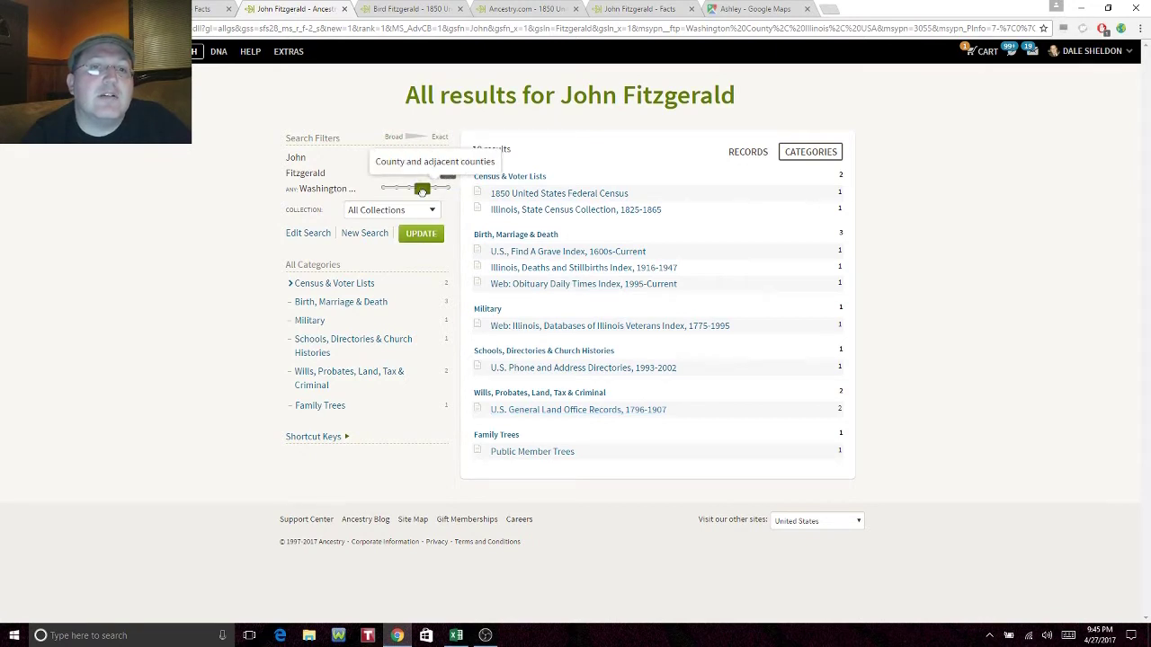
left_click(420, 235)
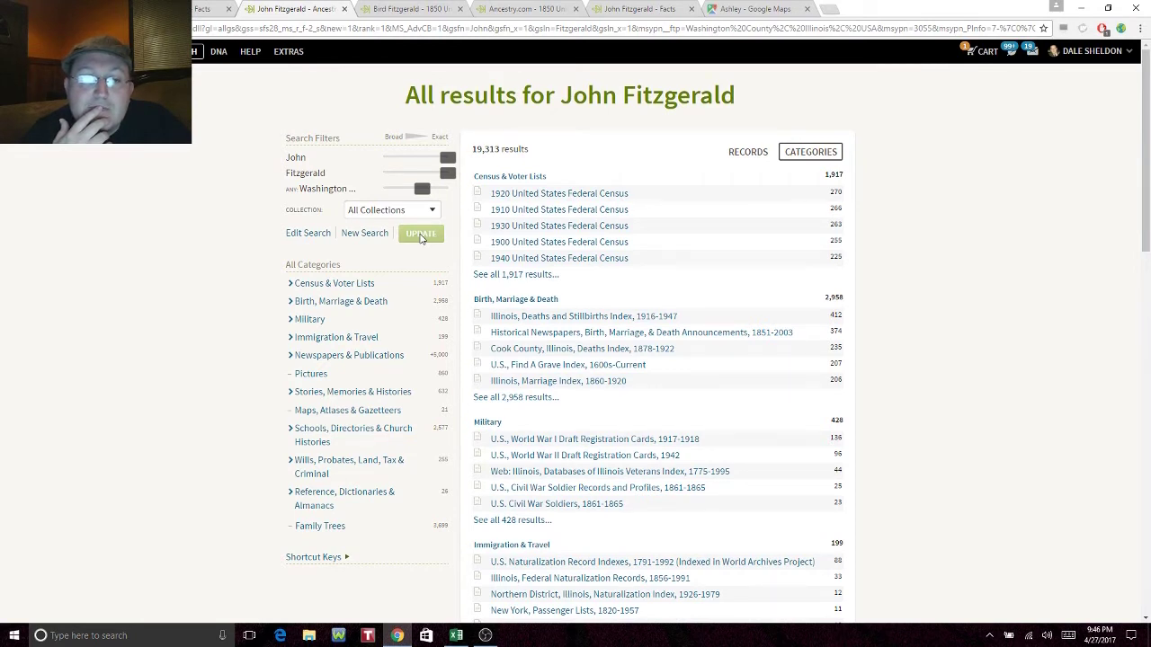
Step: Open the full Census & Voter Lists results separately, checking the household's 1850 census page along the way
right_click(544, 279)
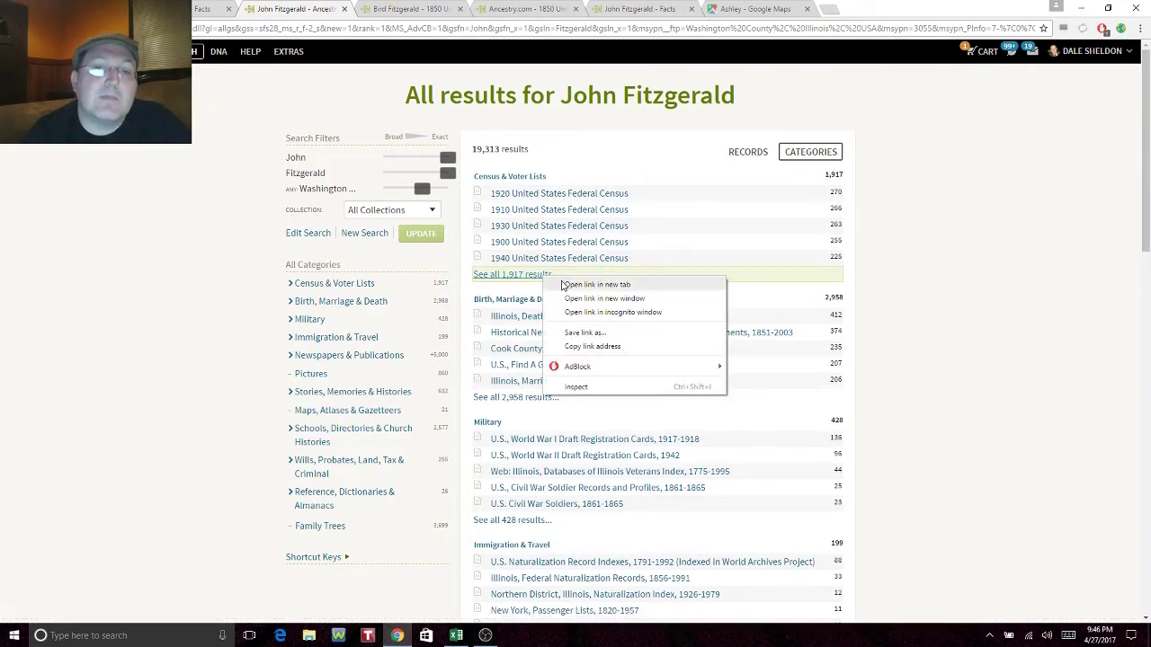
left_click(580, 286)
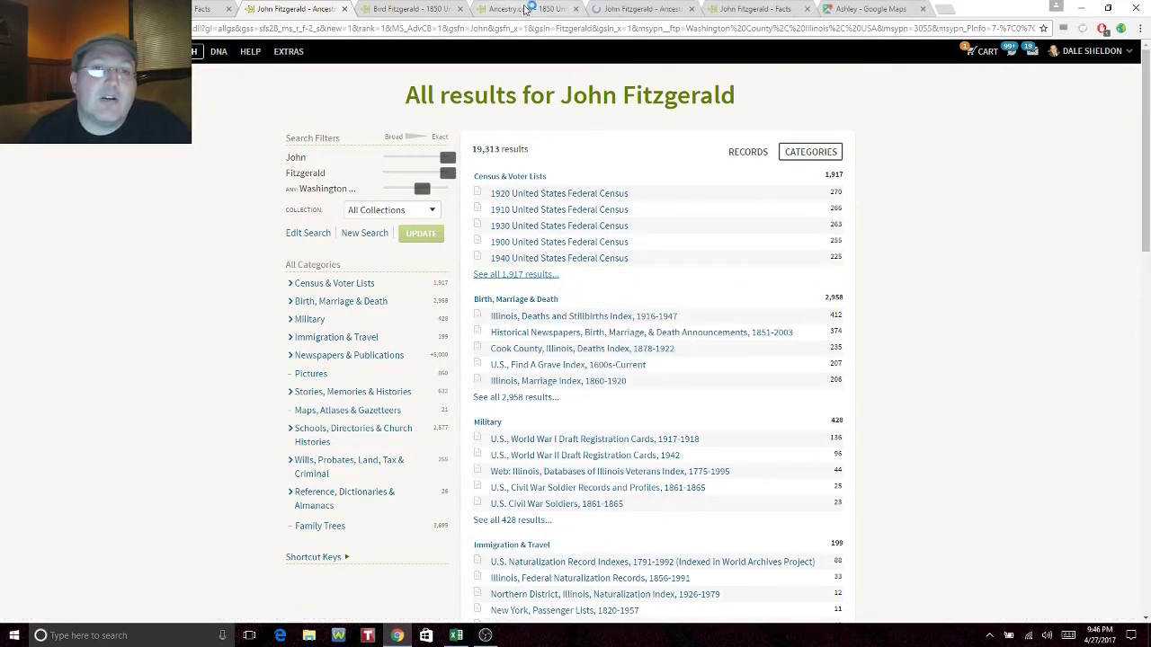
left_click(526, 9)
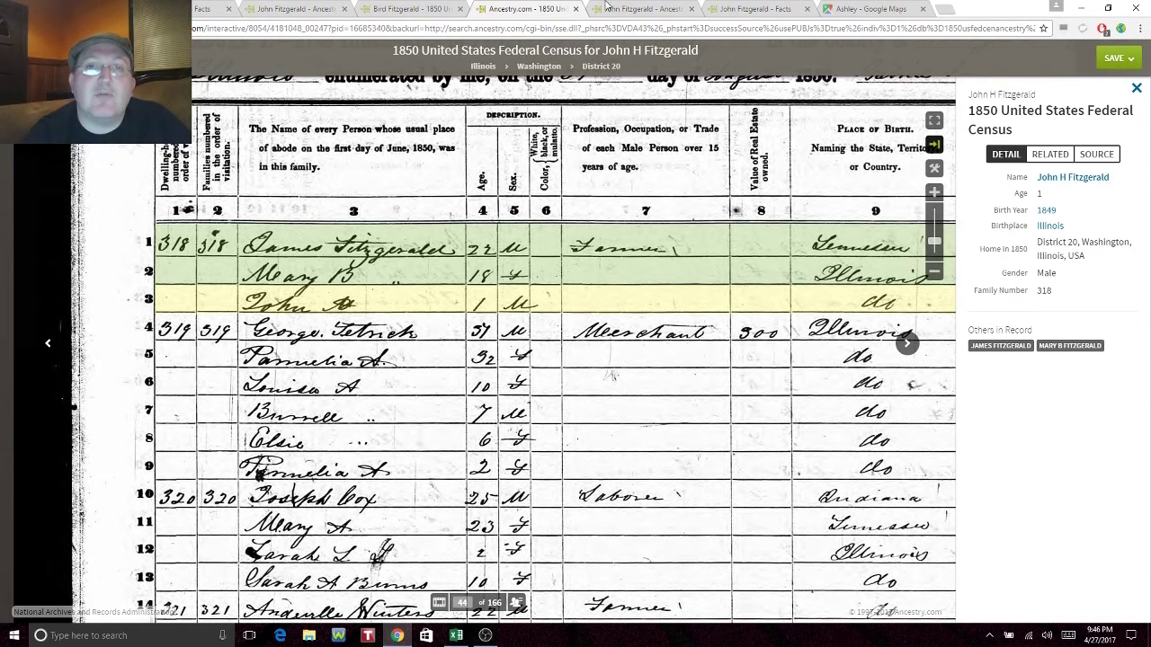
left_click(632, 9)
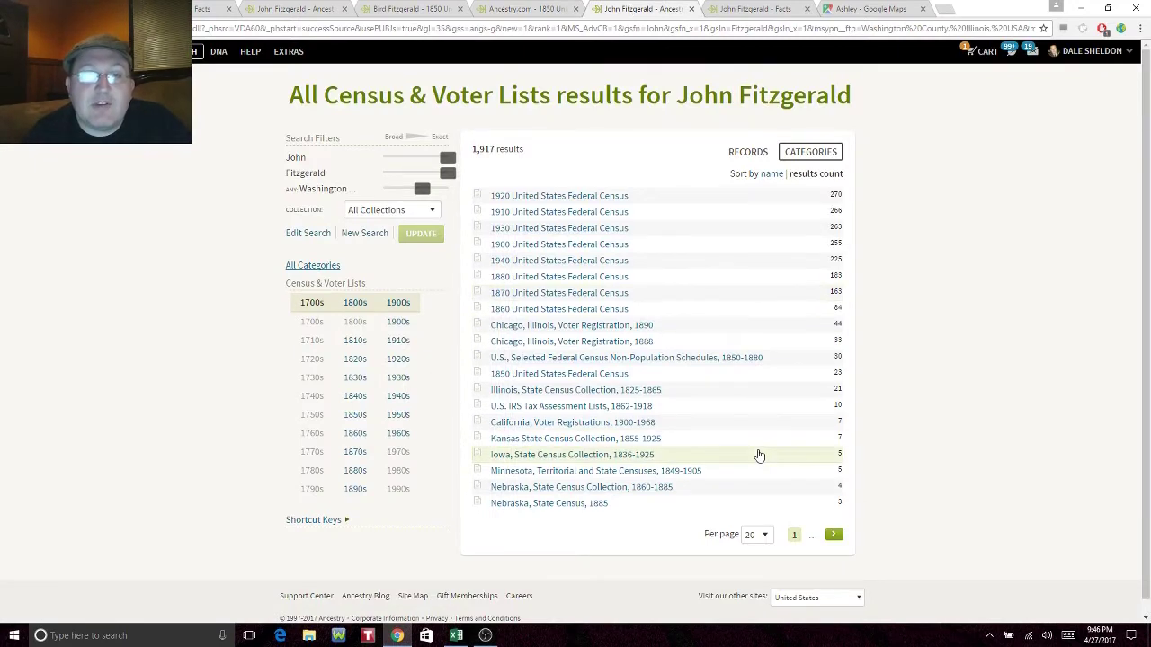
Step: Go to the second page of census collections and open the 1840 United States Federal Census matches separately
left_click(833, 536)
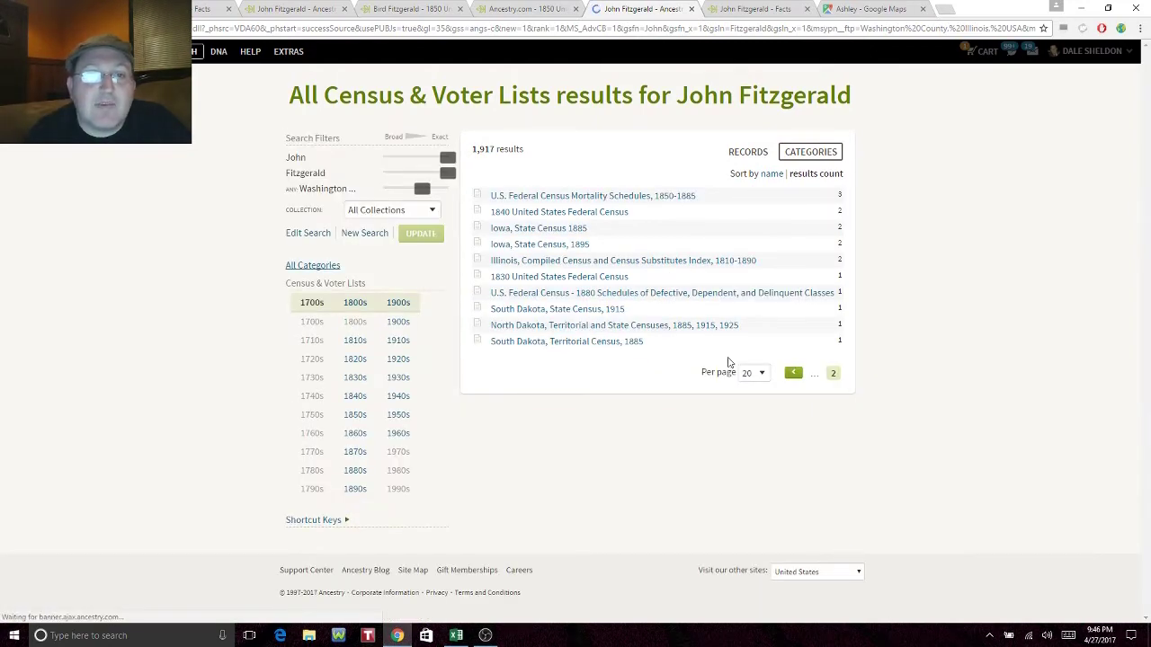
right_click(615, 215)
left_click(620, 223)
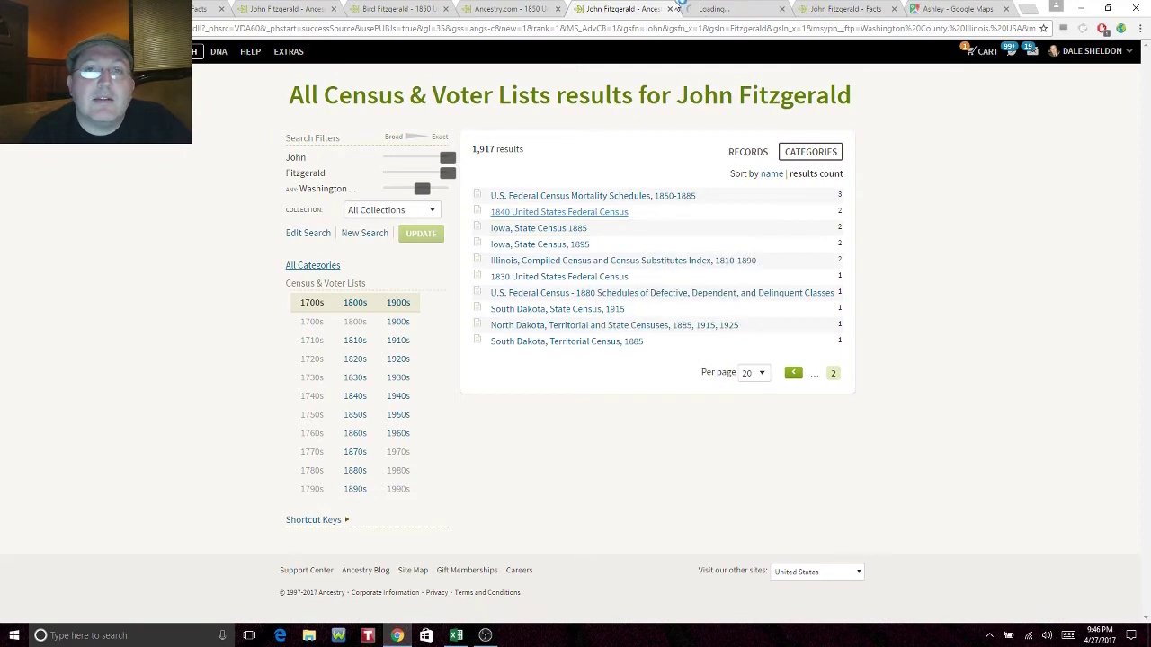
left_click(719, 9)
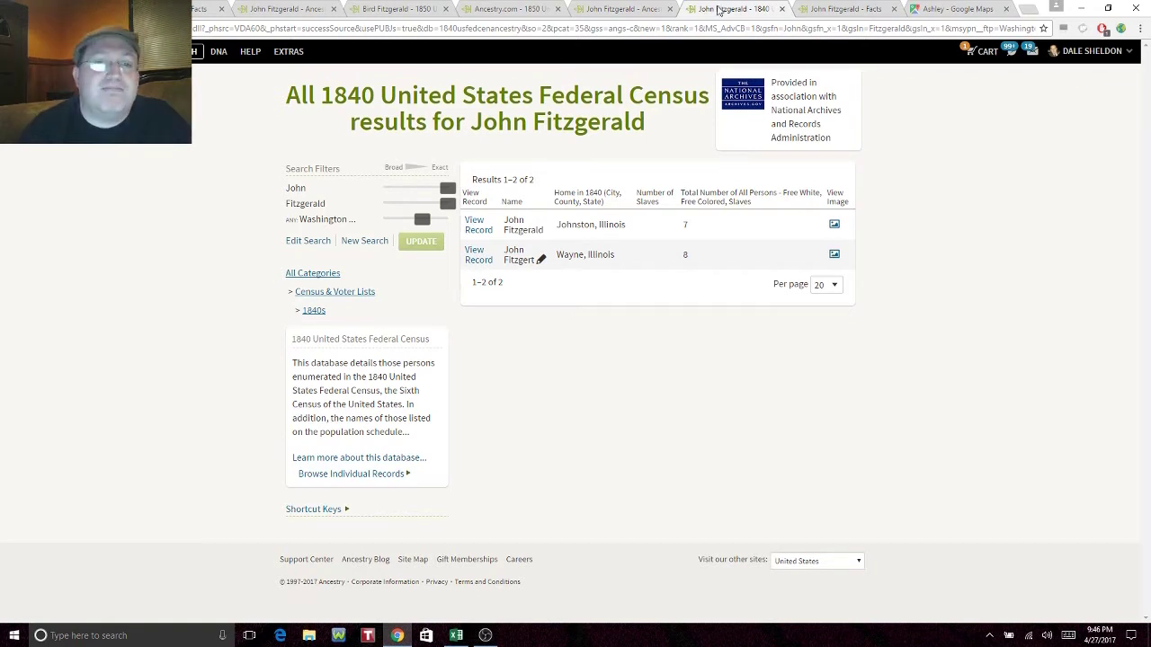
Step: Relax the first-name filter and set the surname filter to exact and similar in the 1840 census search, review the matches, and close them
left_click_drag(447, 188, 417, 189)
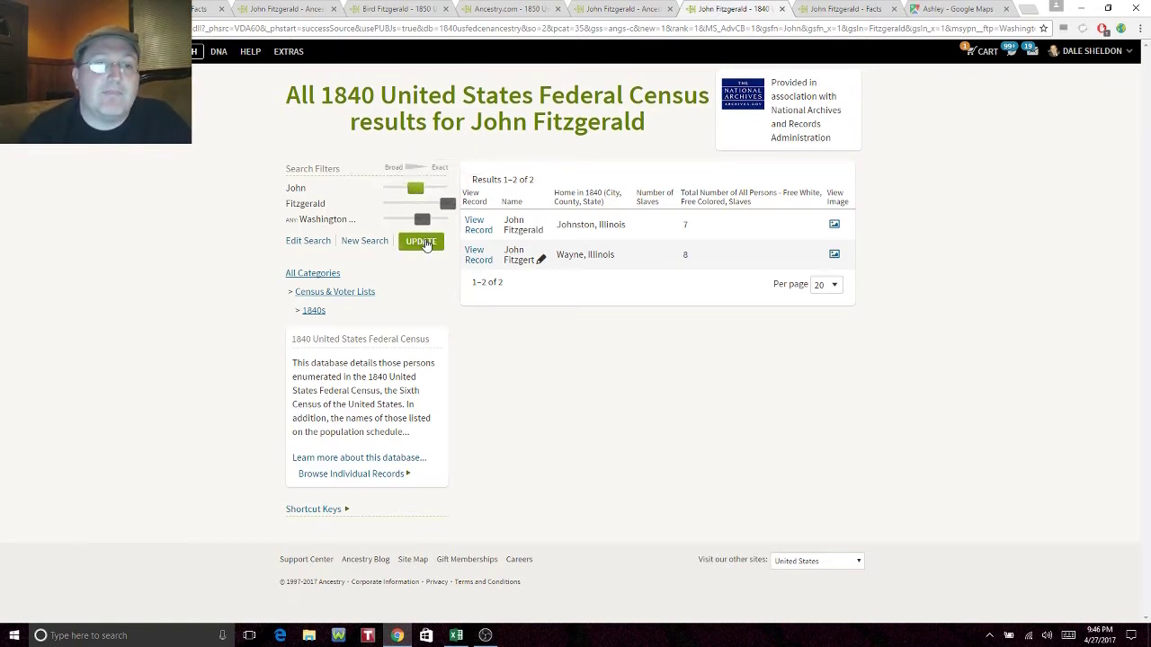
left_click_drag(447, 205, 427, 204)
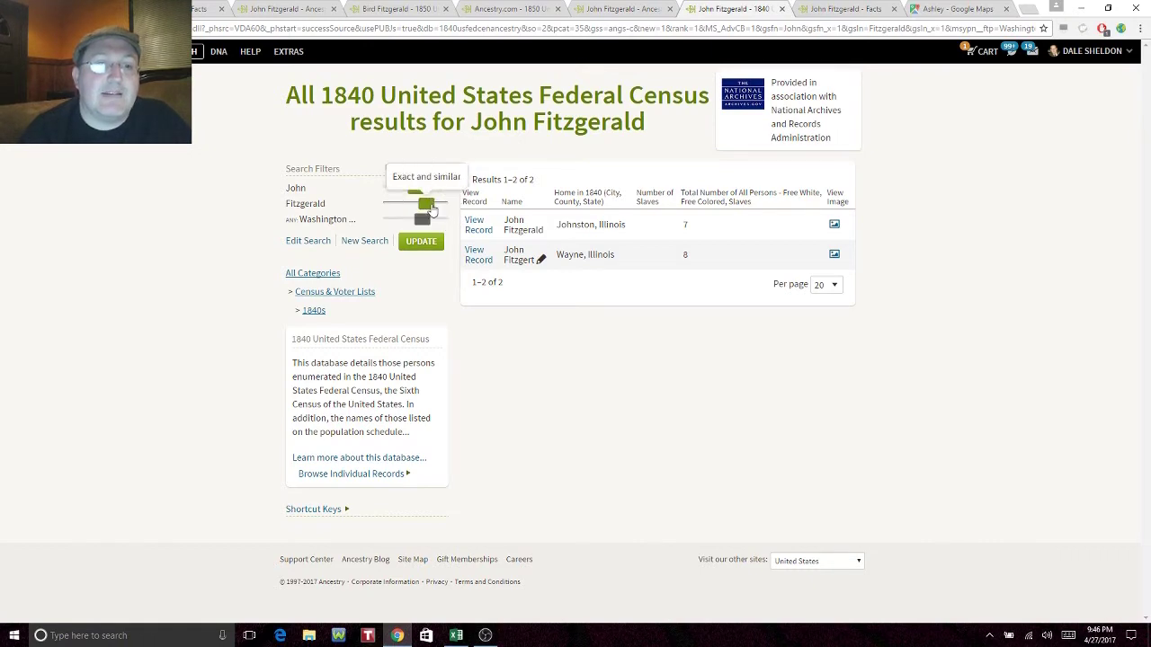
left_click(425, 241)
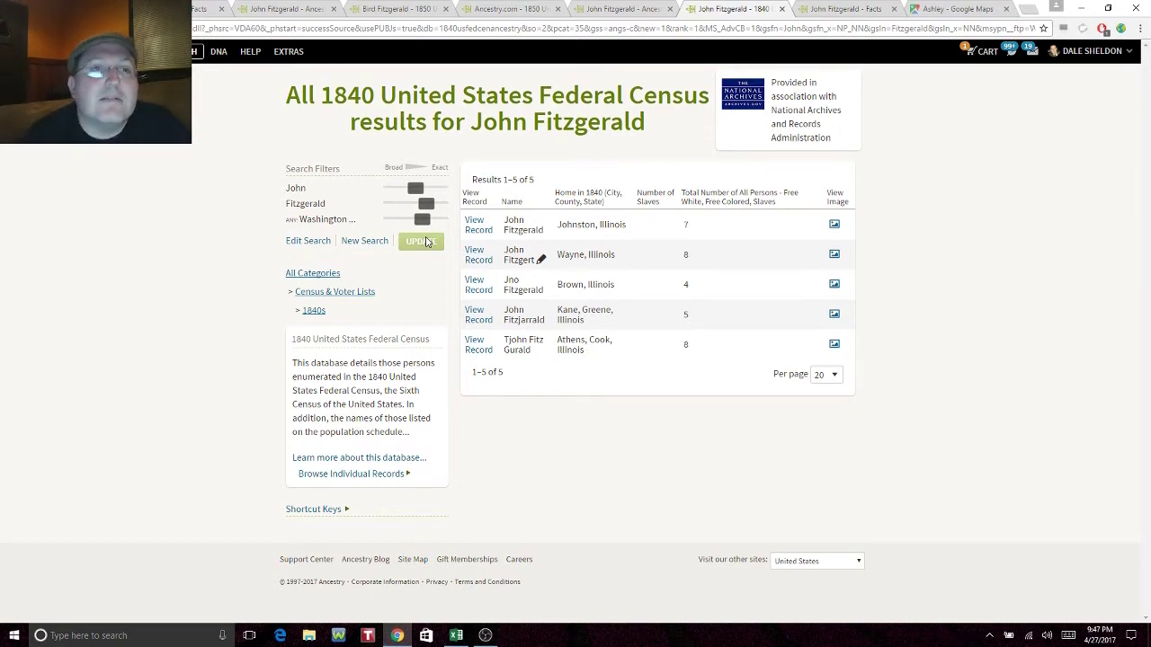
left_click(781, 9)
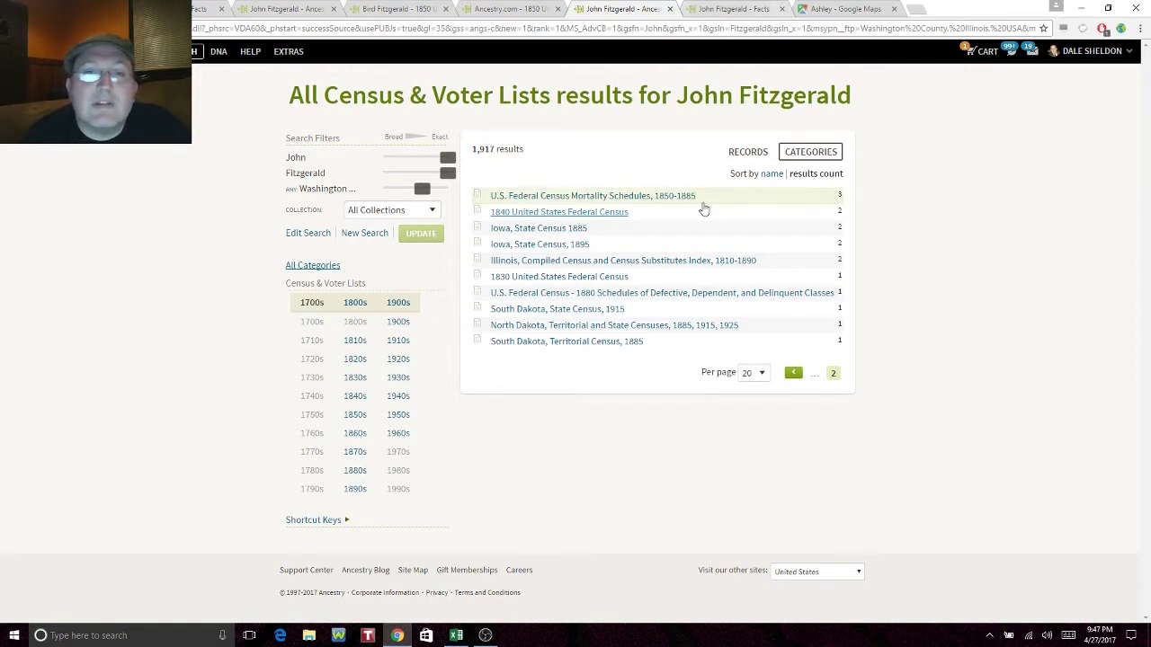
Step: Open the Illinois, Compiled Census and Census Substitutes Index, 1810-1890 matches separately, review their counties and townships, and close them
right_click(680, 268)
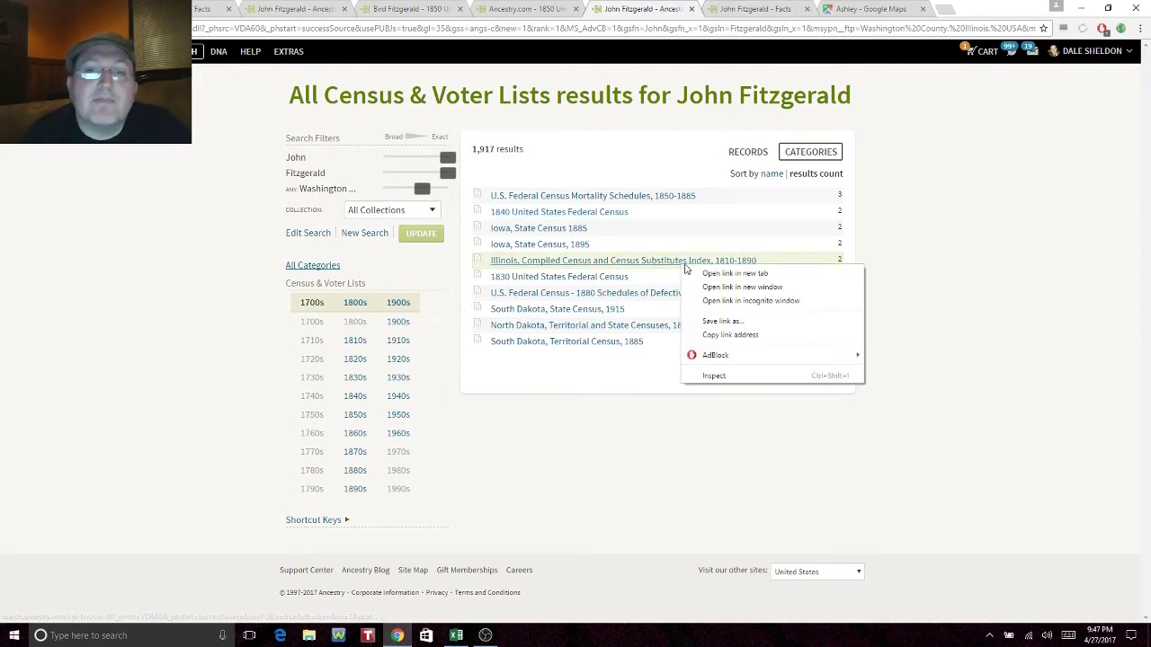
left_click(711, 275)
left_click(719, 9)
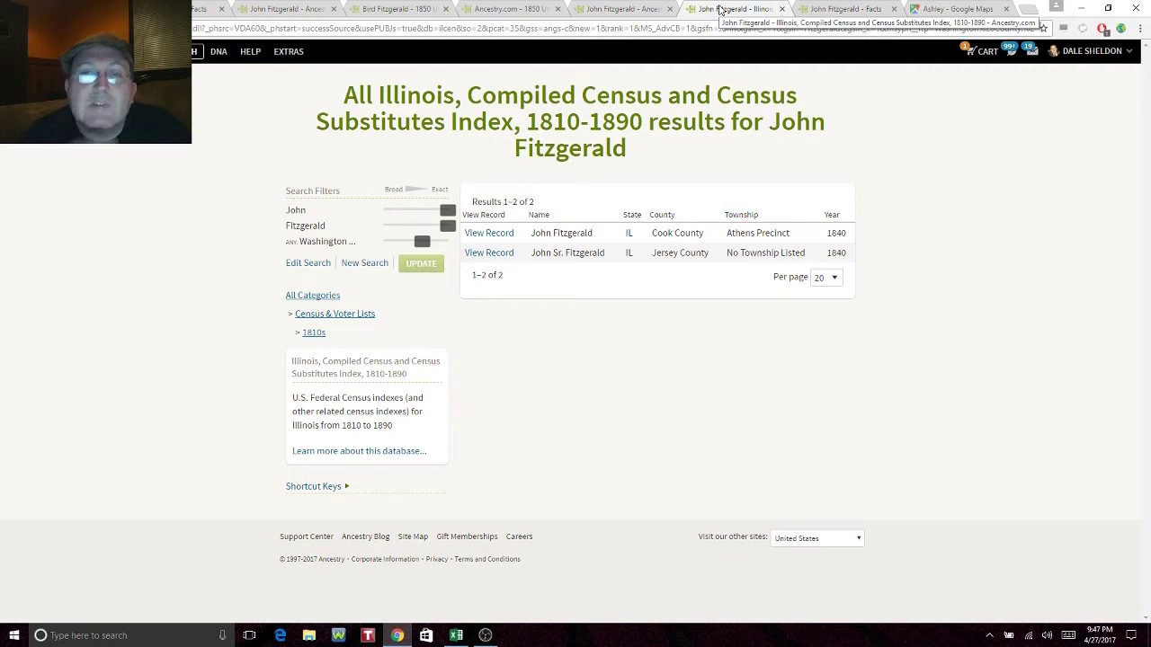
left_click(781, 9)
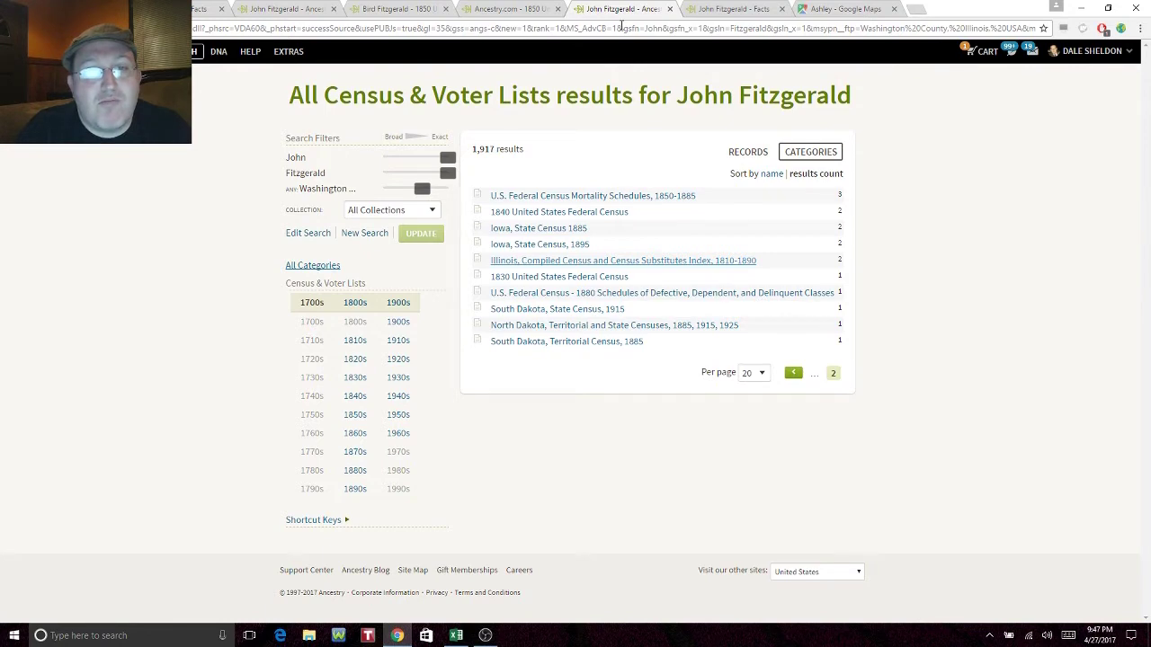
Step: Dismiss the open search form on the 1850 census results and close those results
left_click(295, 10)
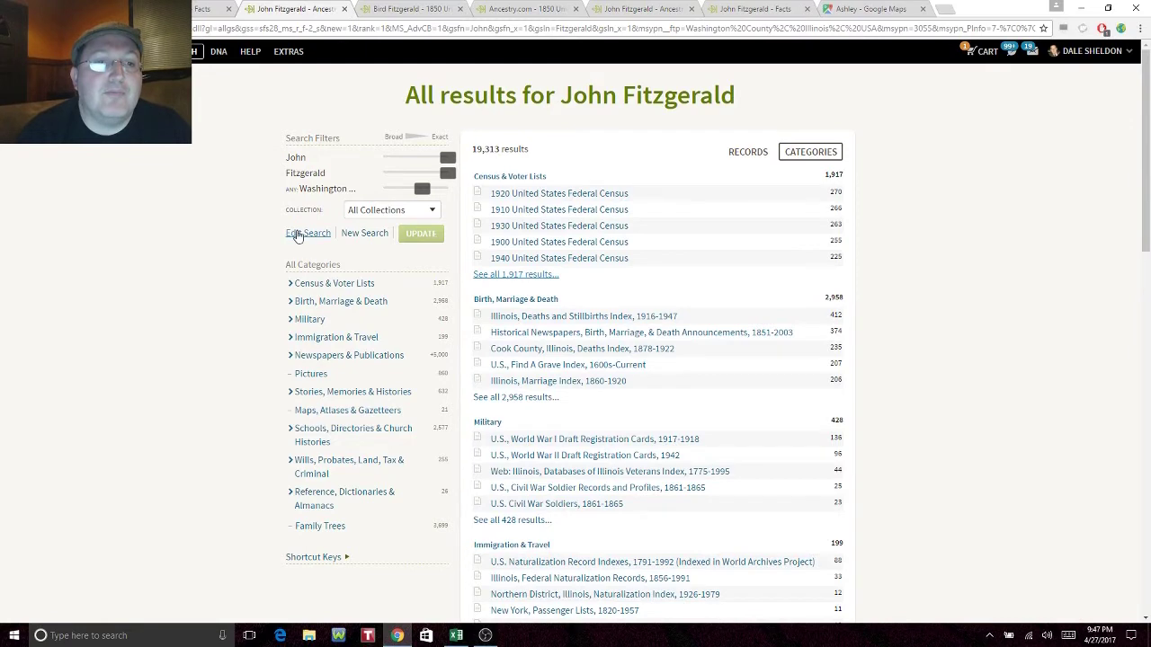
left_click(412, 10)
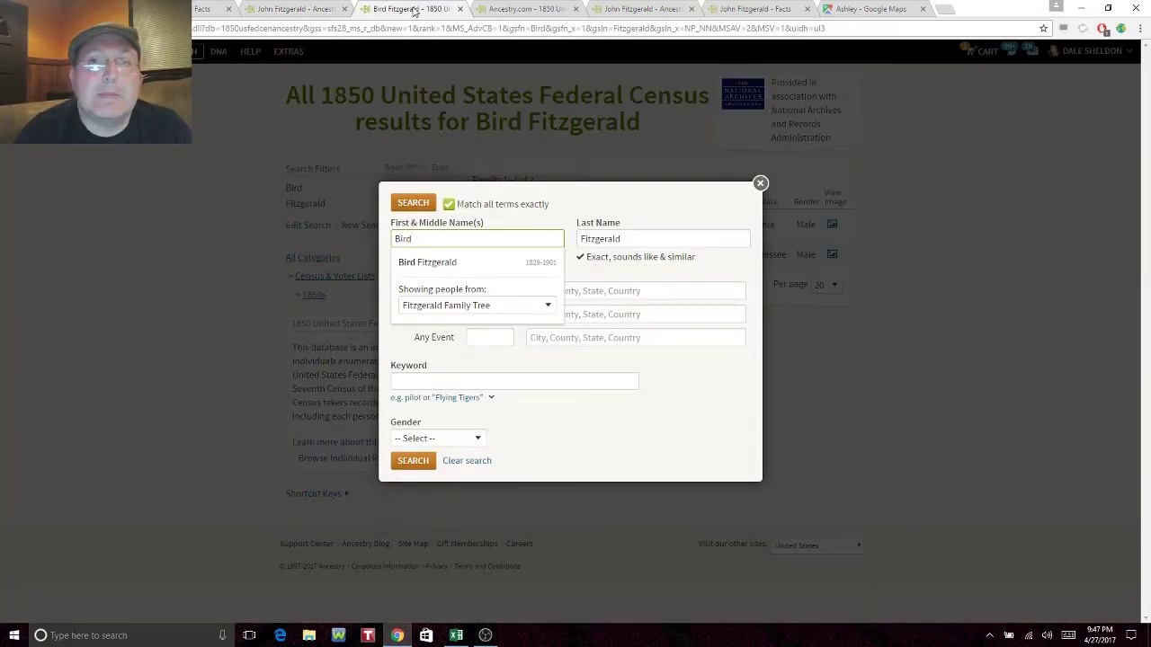
left_click(759, 187)
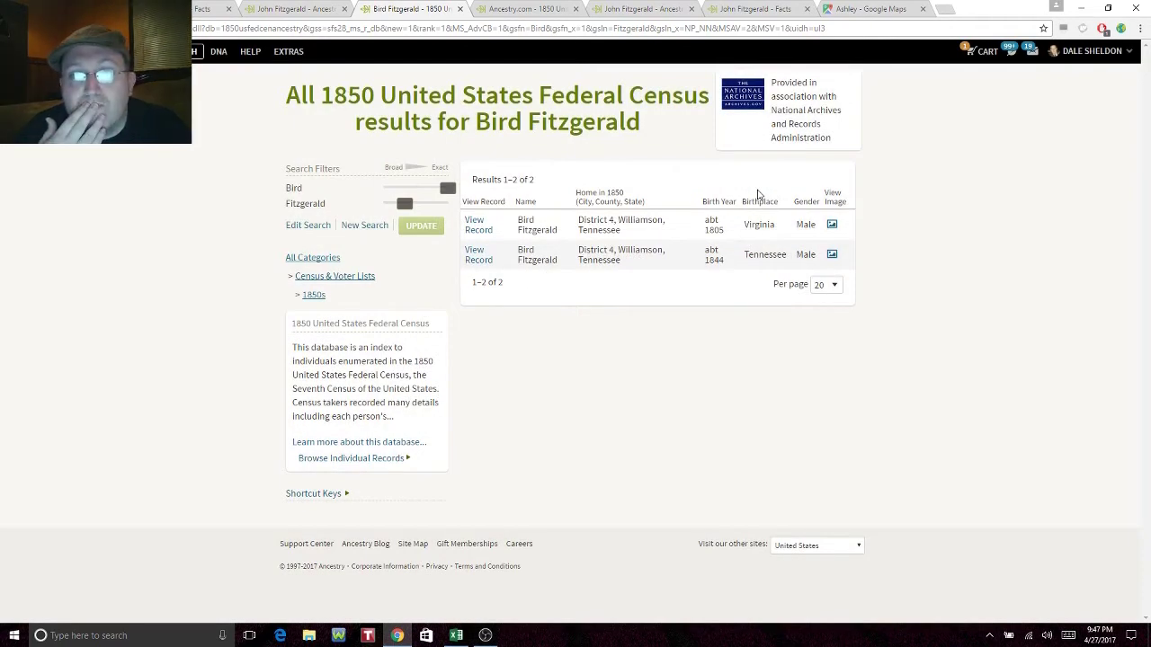
left_click(460, 9)
Step: Check the District 20 household on the 1850 census page again and return to the all-collections results
left_click(292, 11)
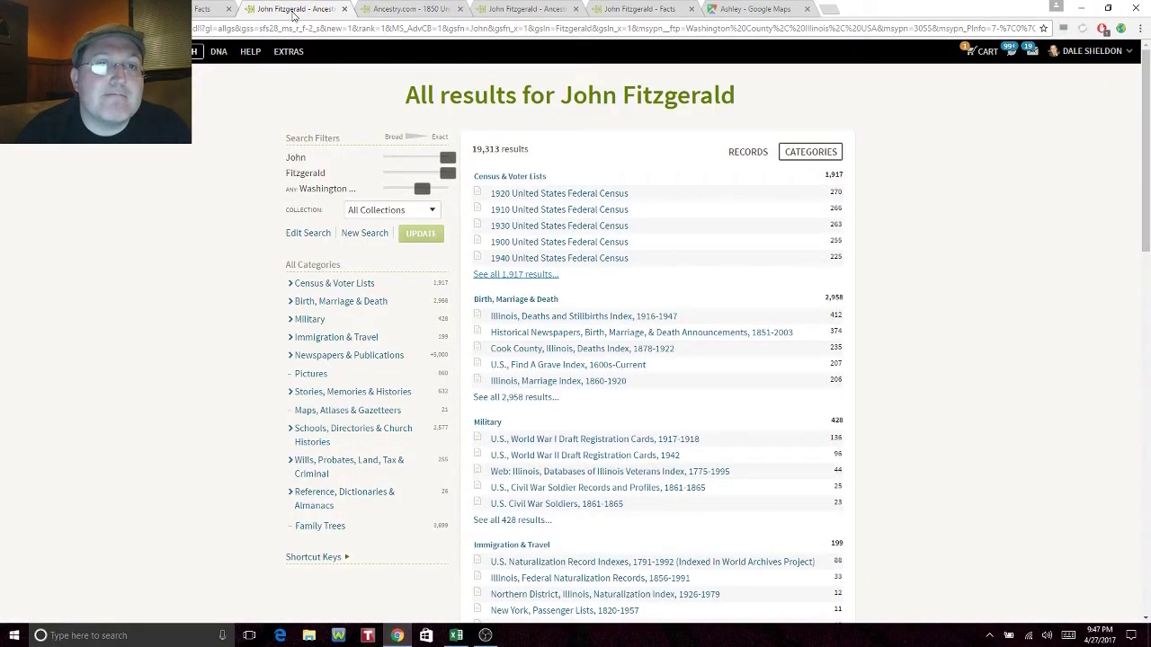
left_click(395, 9)
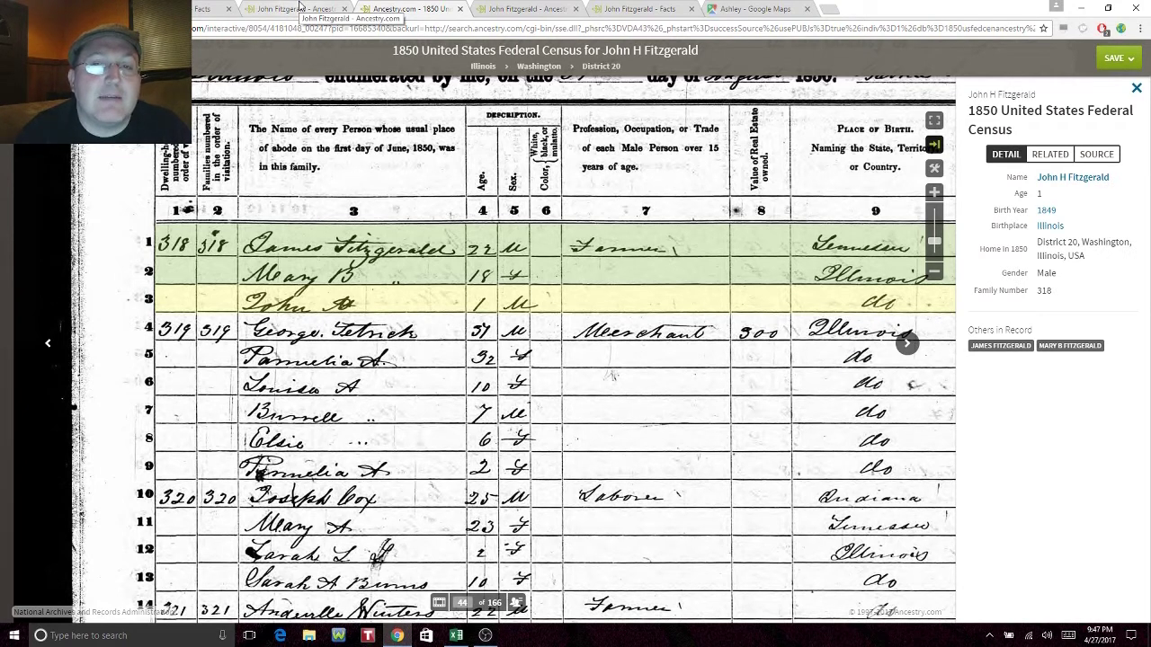
left_click(300, 8)
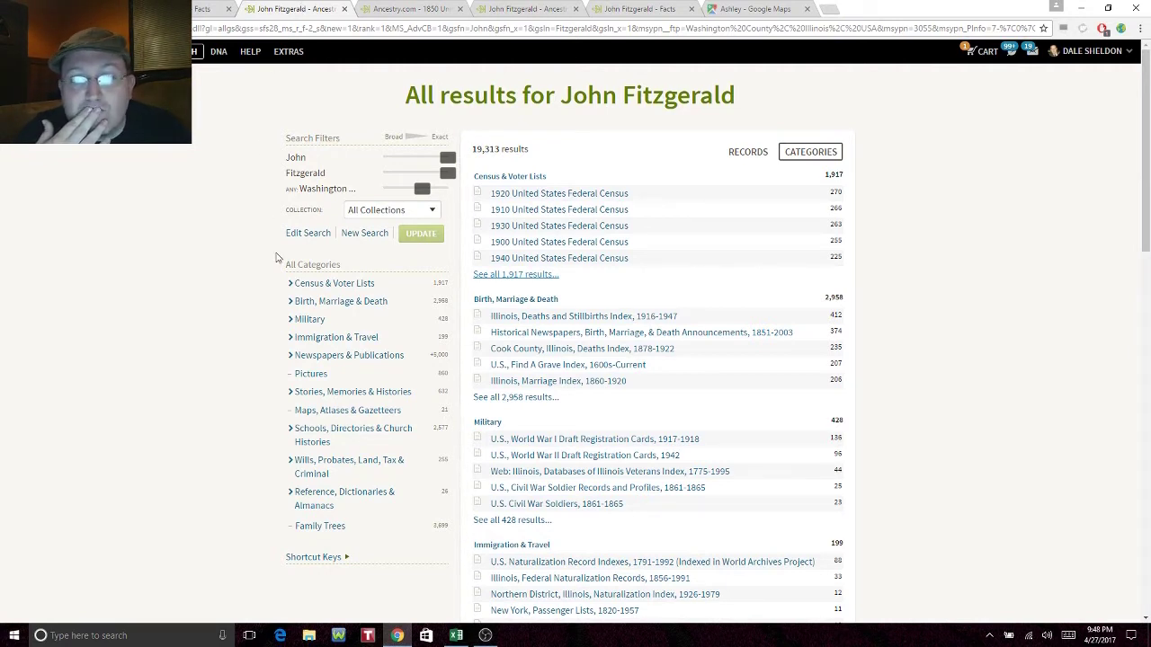
Step: Open the Illinois, Marriage Index, 1860-1920 matches separately, review marriage counties and spouses through results page 5, and close them
right_click(585, 387)
left_click(617, 390)
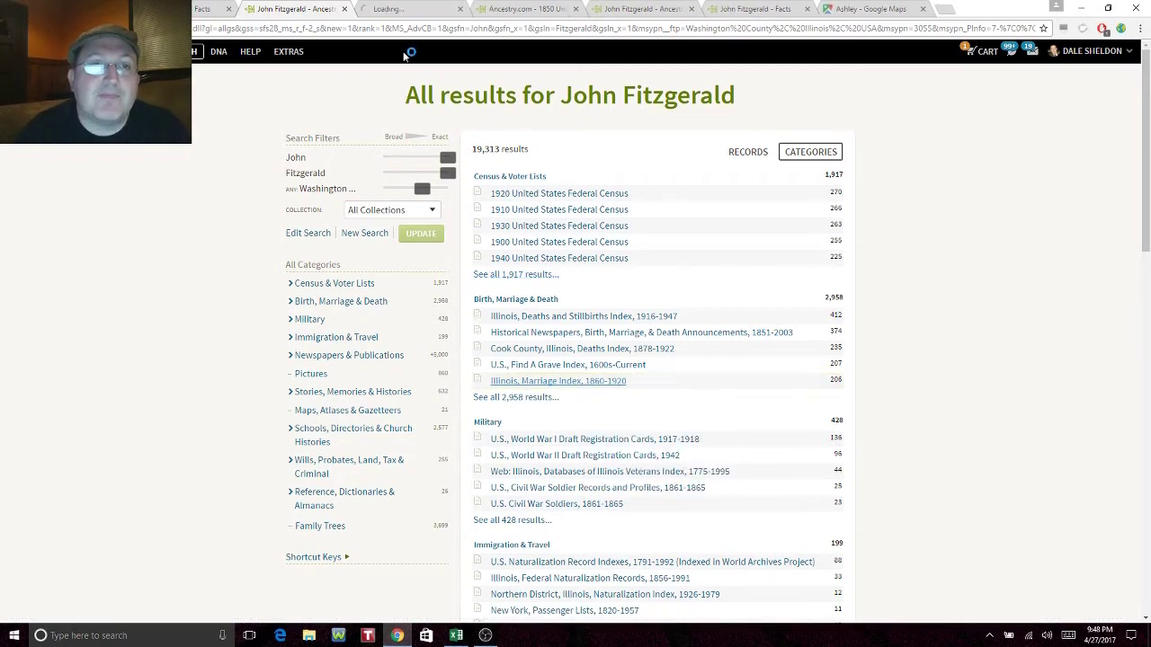
left_click(403, 9)
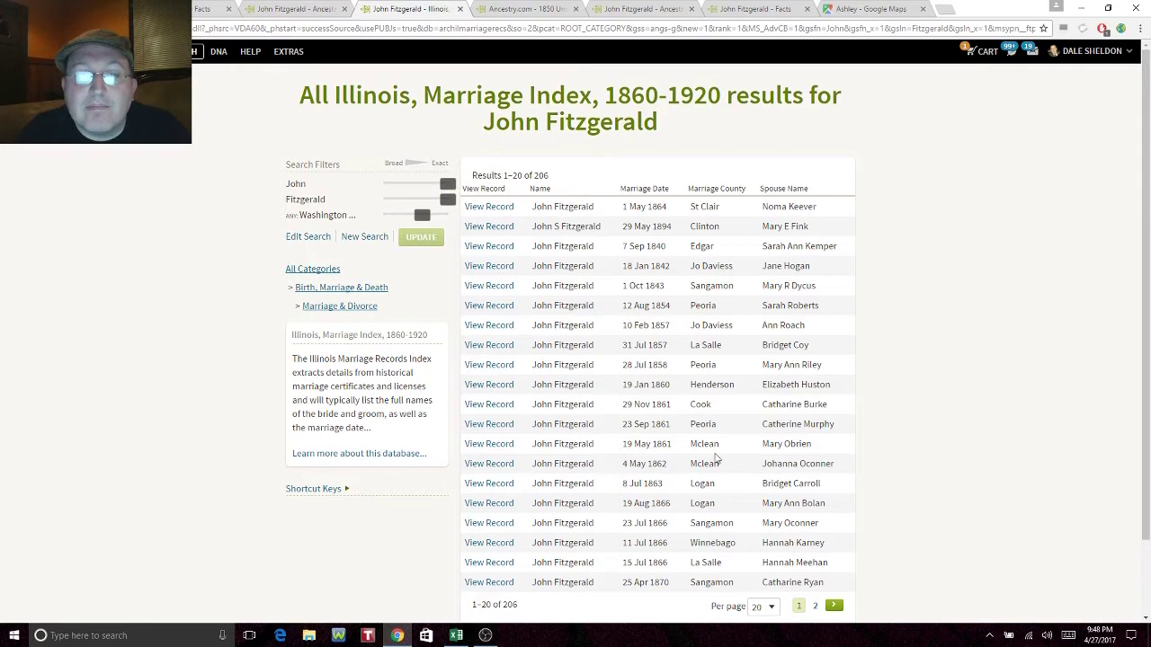
left_click(816, 608)
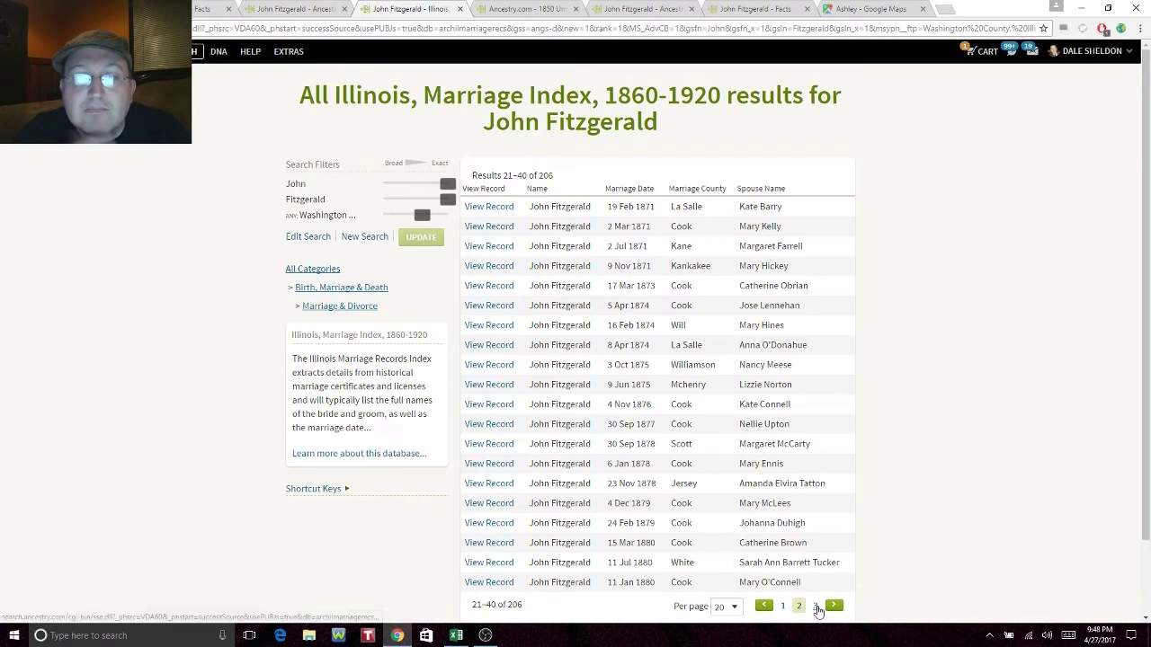
left_click(816, 609)
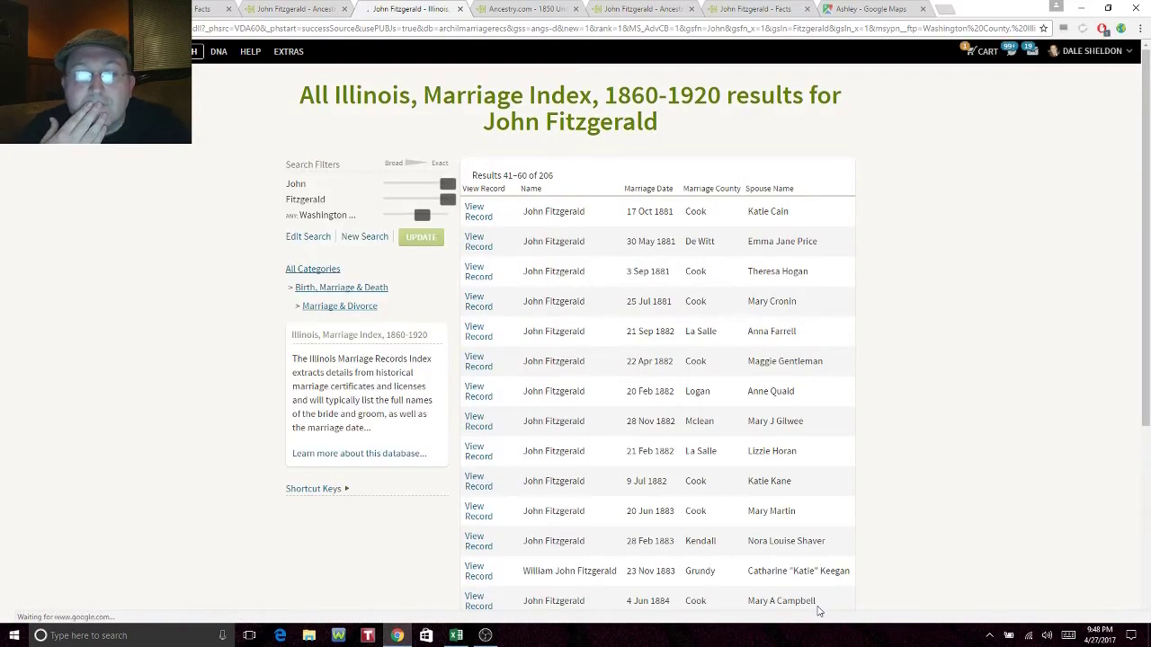
left_click_drag(1145, 201, 1142, 347)
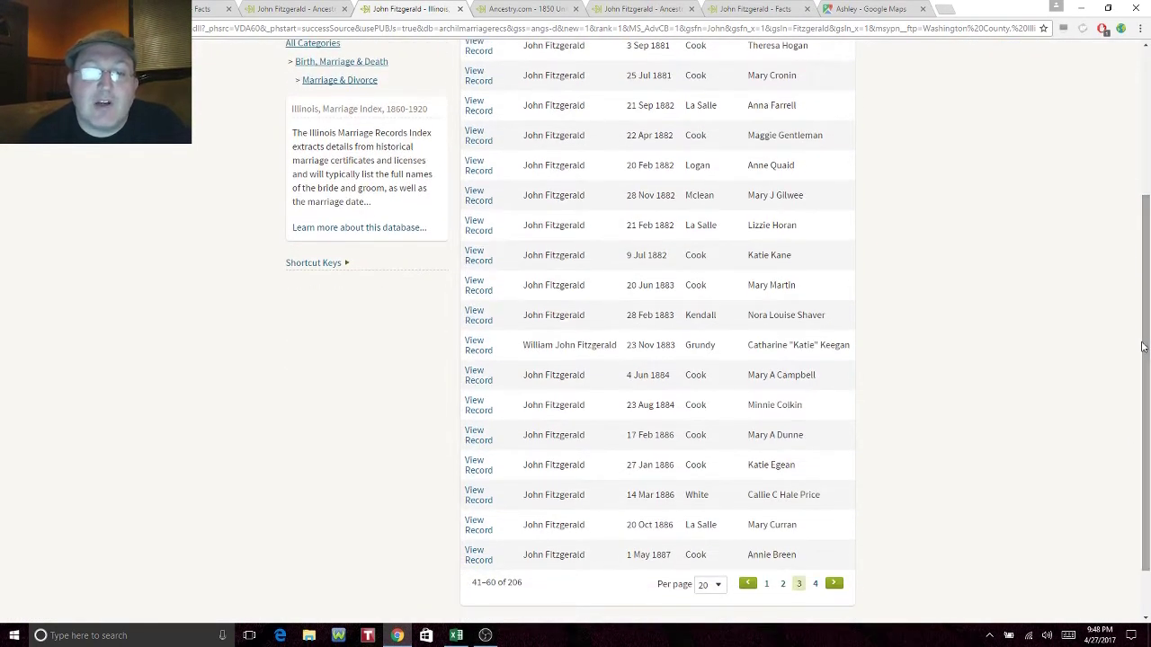
left_click(816, 585)
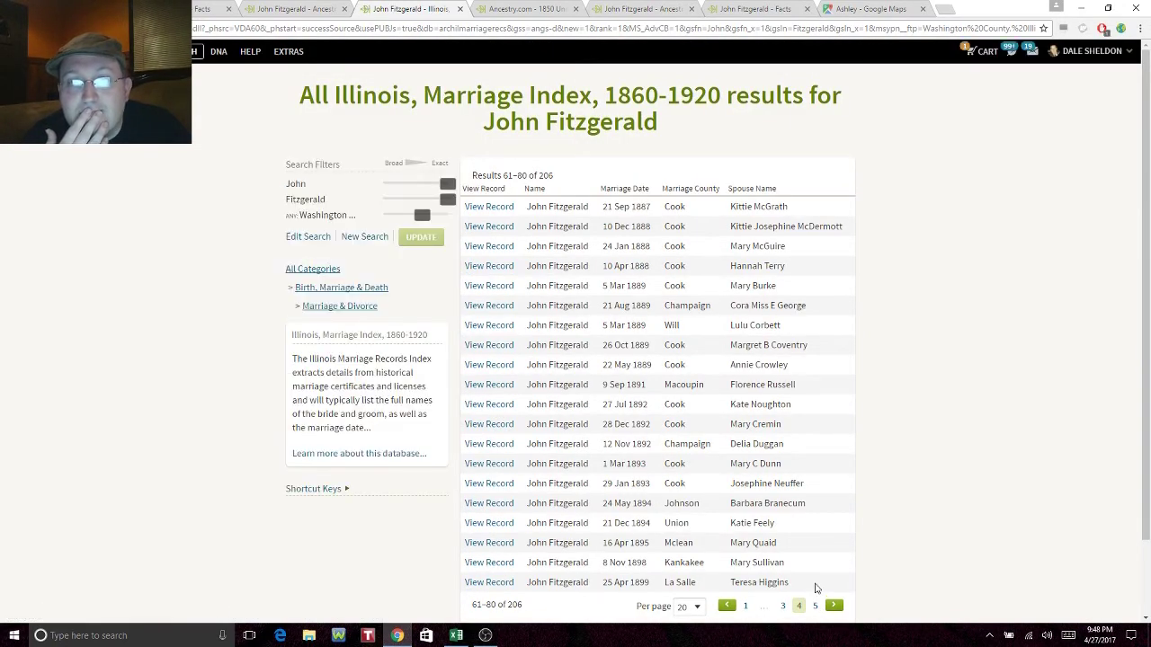
left_click(815, 608)
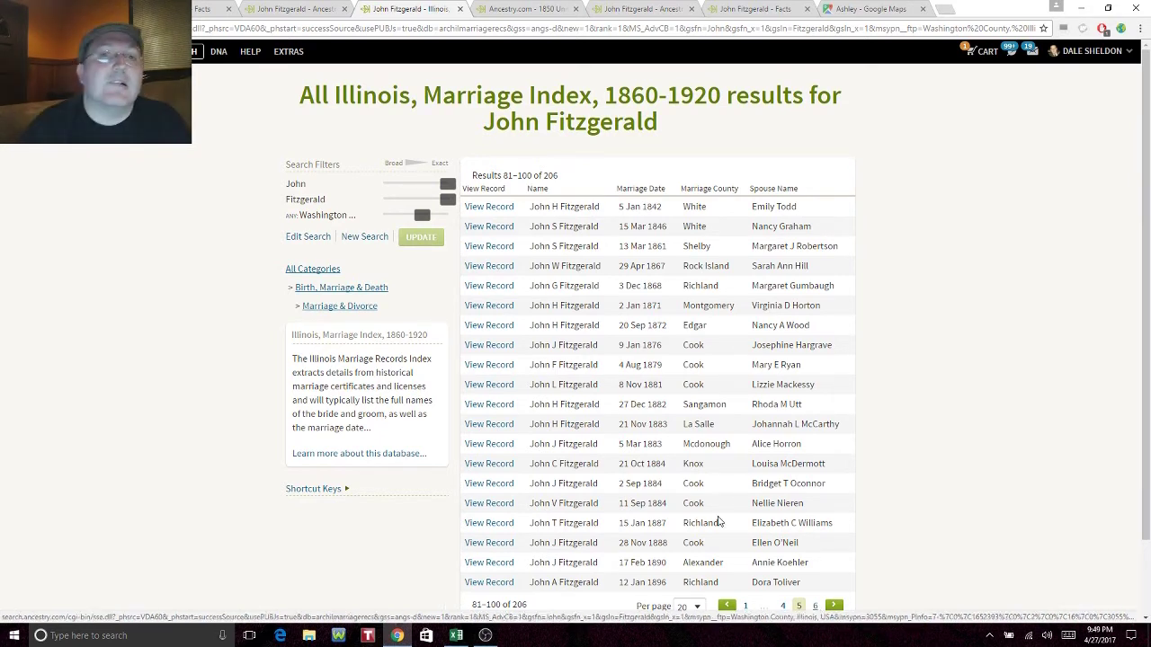
left_click(459, 9)
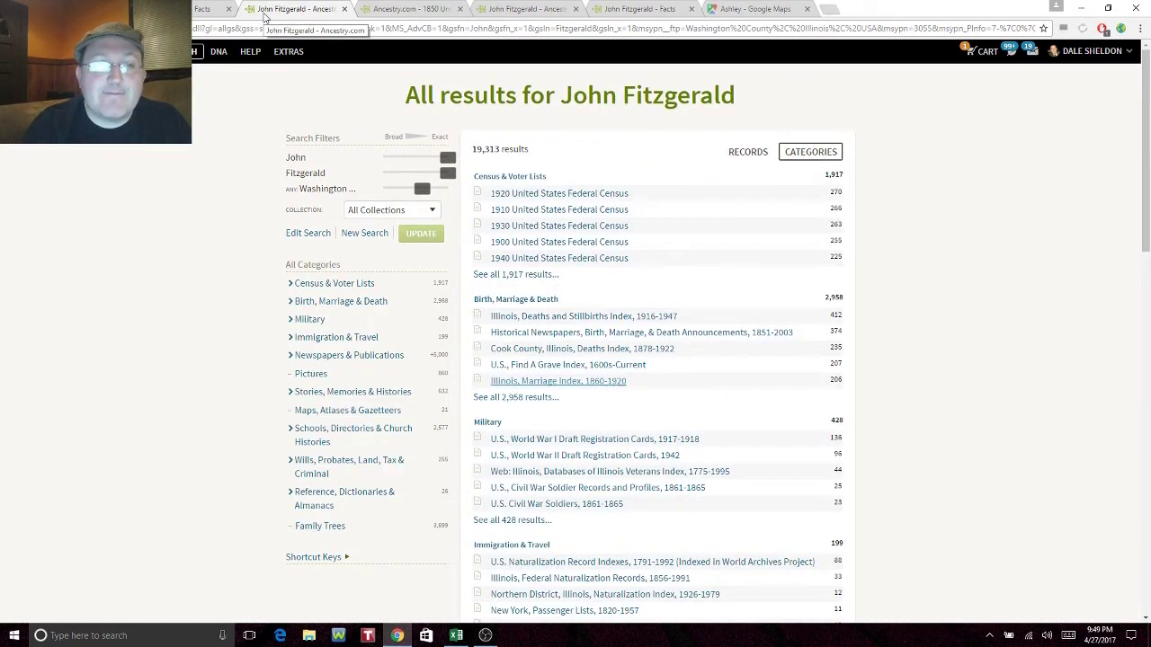
Step: Check the residence facts on the son's profile and return to the all-collections search results
left_click(209, 9)
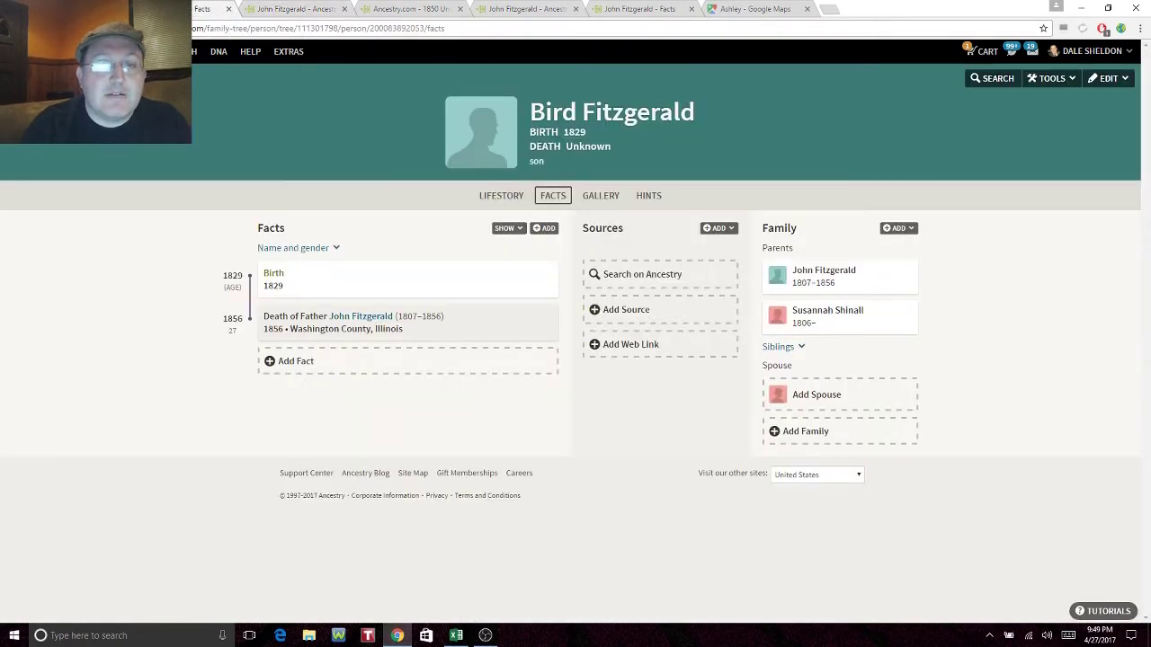
left_click(196, 27)
left_click(197, 29)
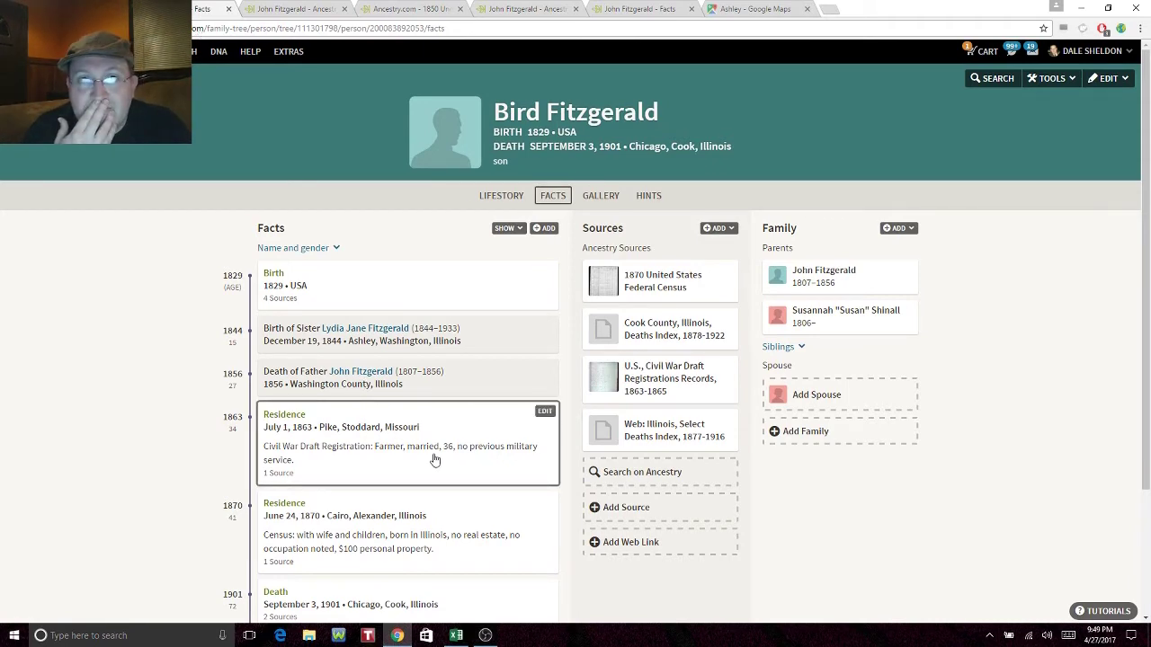
left_click(284, 9)
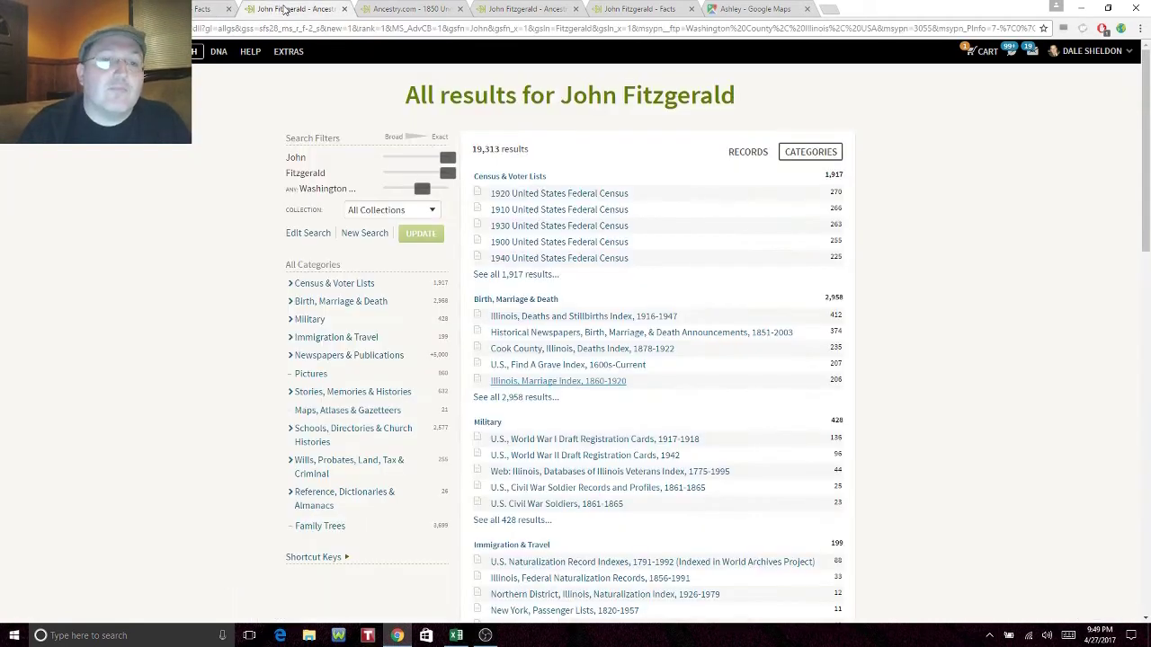
Step: Change the search location to Stoddard County, Missouri, USA and run the search across all collections
left_click(308, 236)
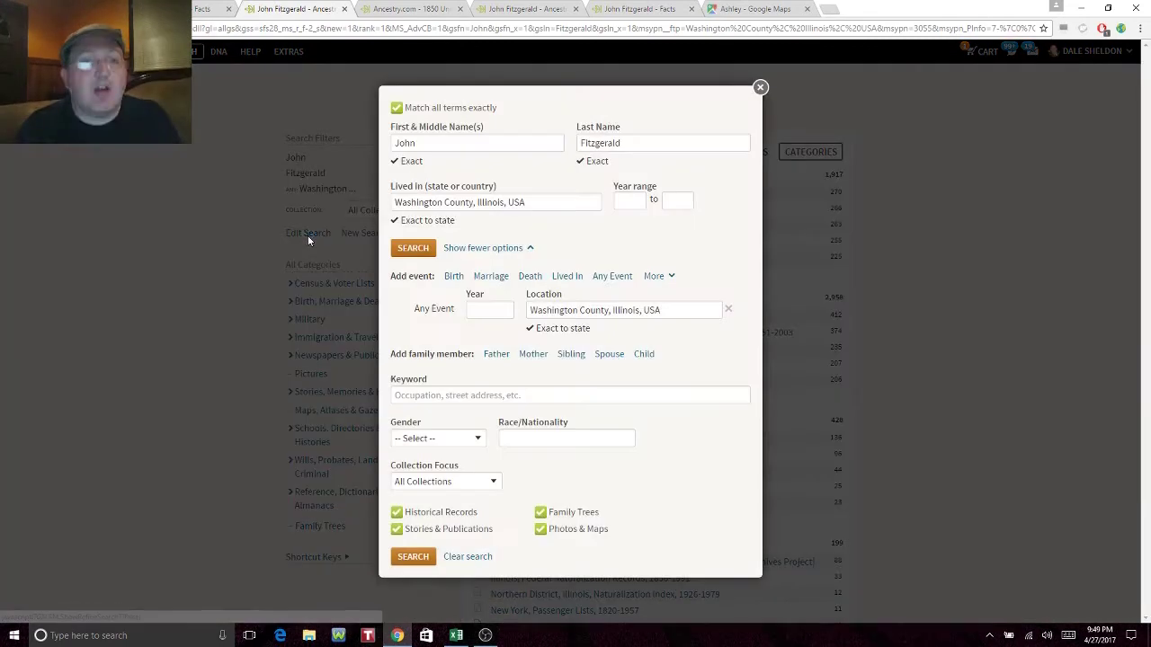
left_click(539, 200)
key("ctrl+a")
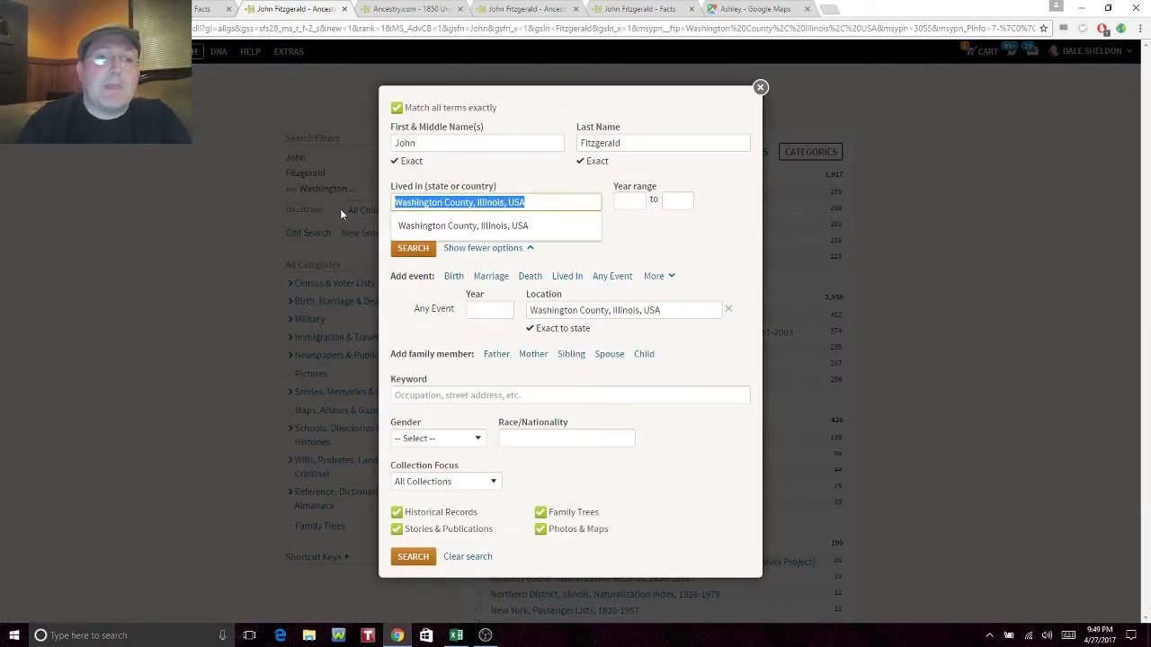
type("Stoddard")
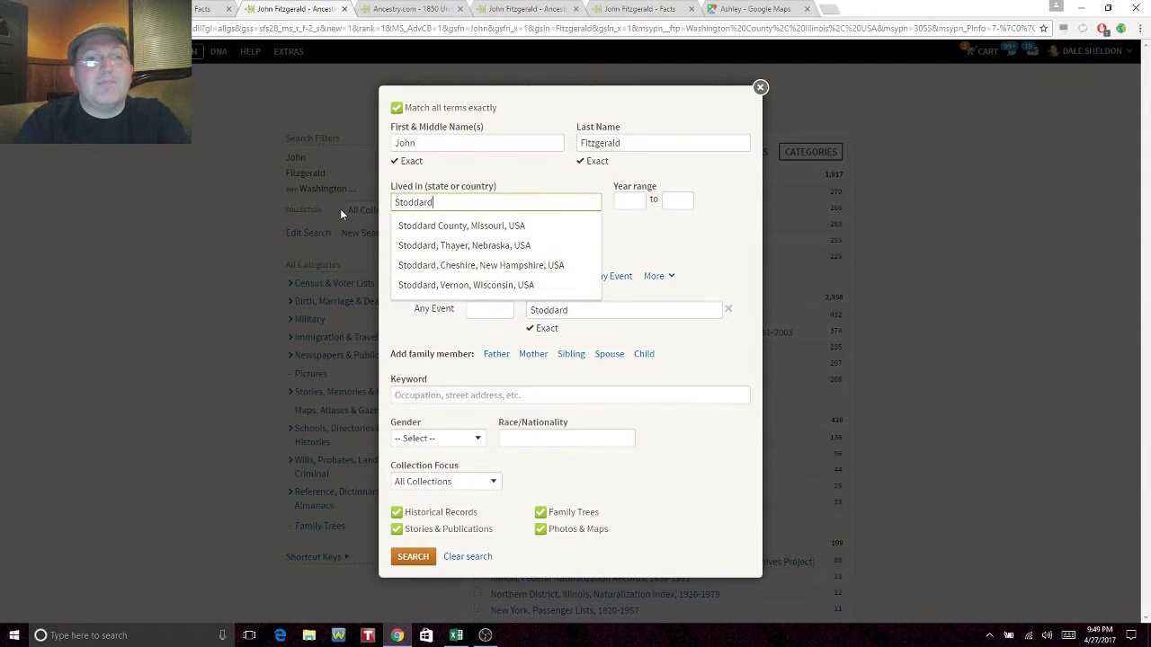
key("Down")
key("Return")
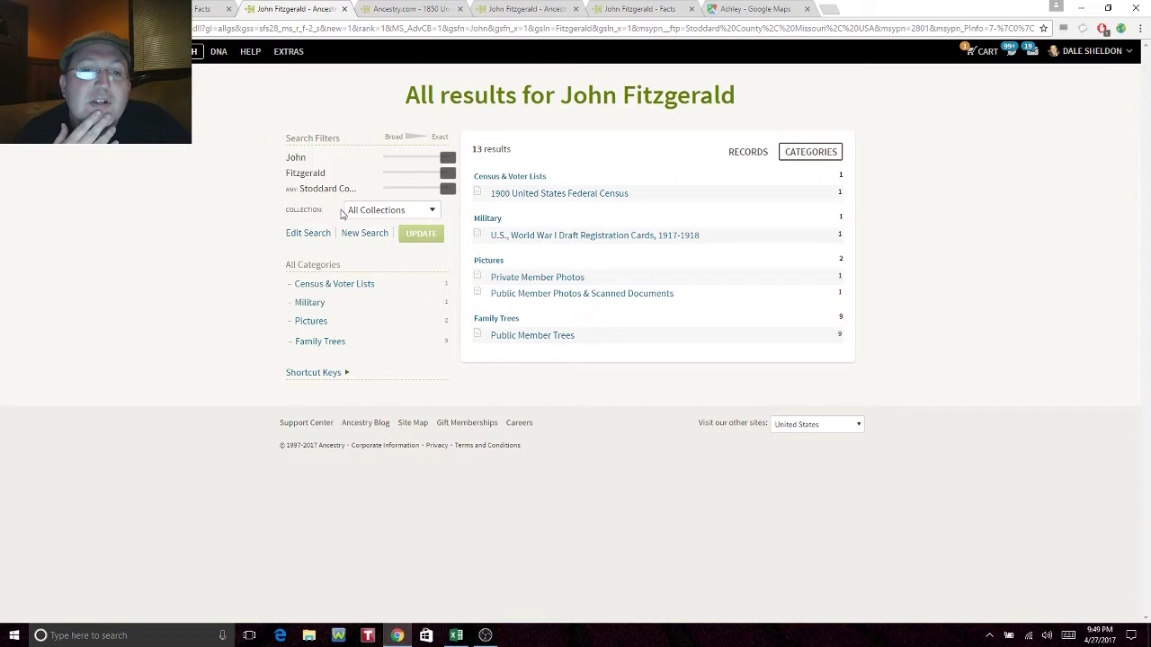
Step: Open the Public Member Trees matches for Stoddard County separately, review the listed births and parents, and close them
right_click(544, 343)
left_click(574, 345)
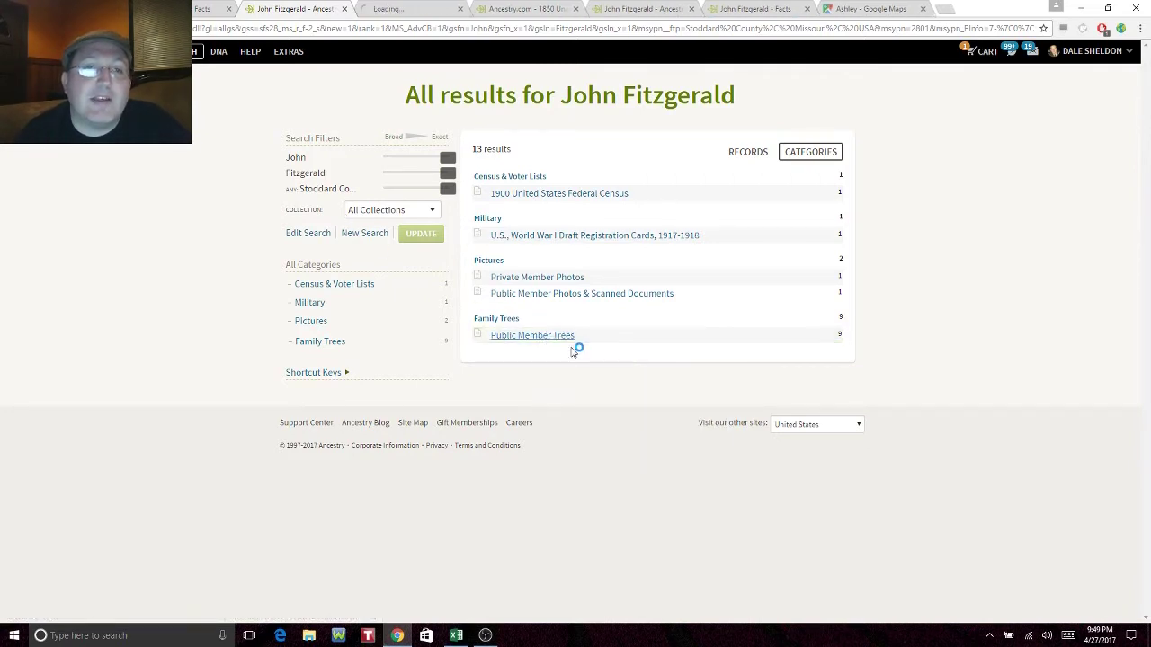
left_click(387, 8)
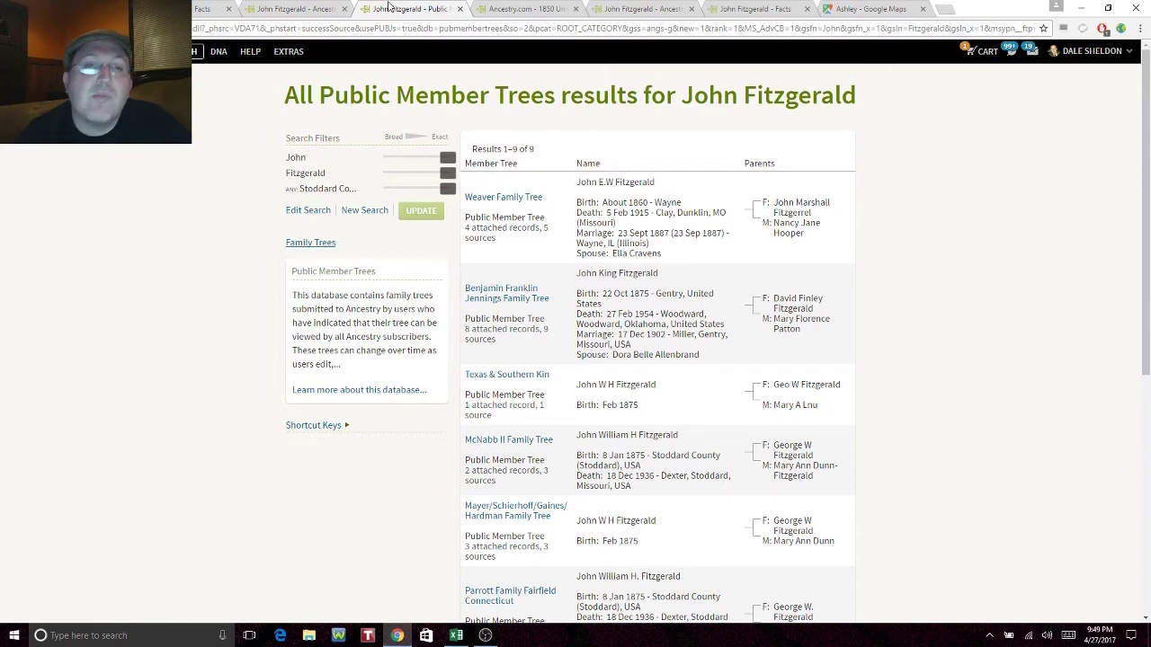
left_click(459, 9)
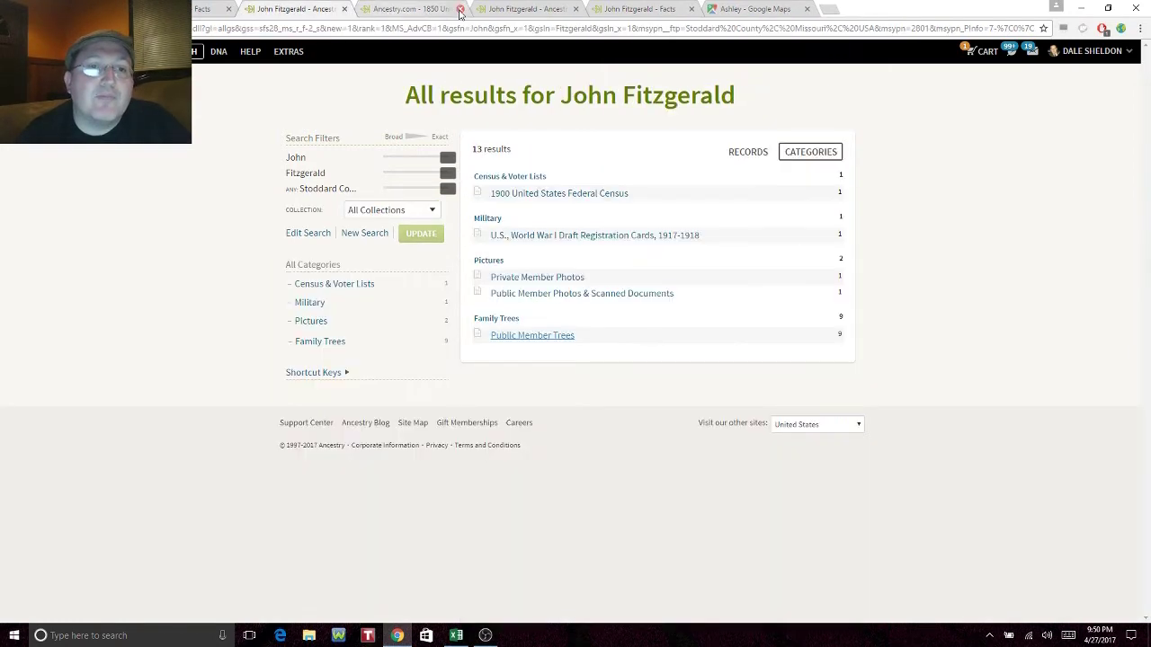
Step: Replace the first name in the Stoddard County search with the mother's short first name and rerun it
left_click(303, 236)
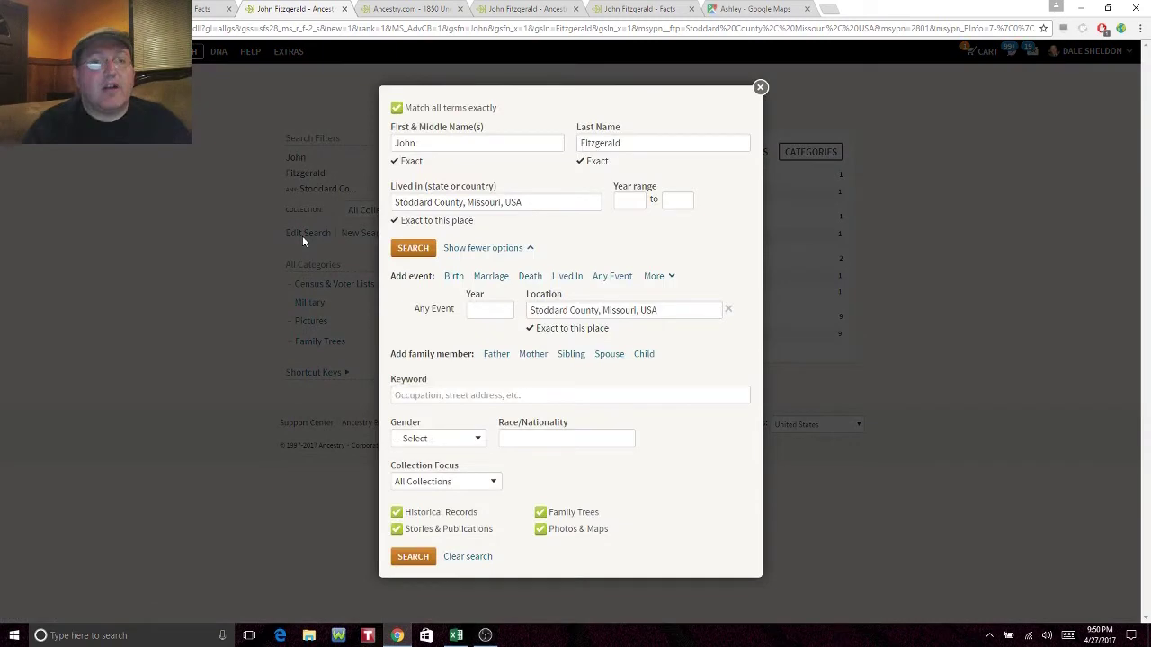
double_click(436, 145)
type("Susan")
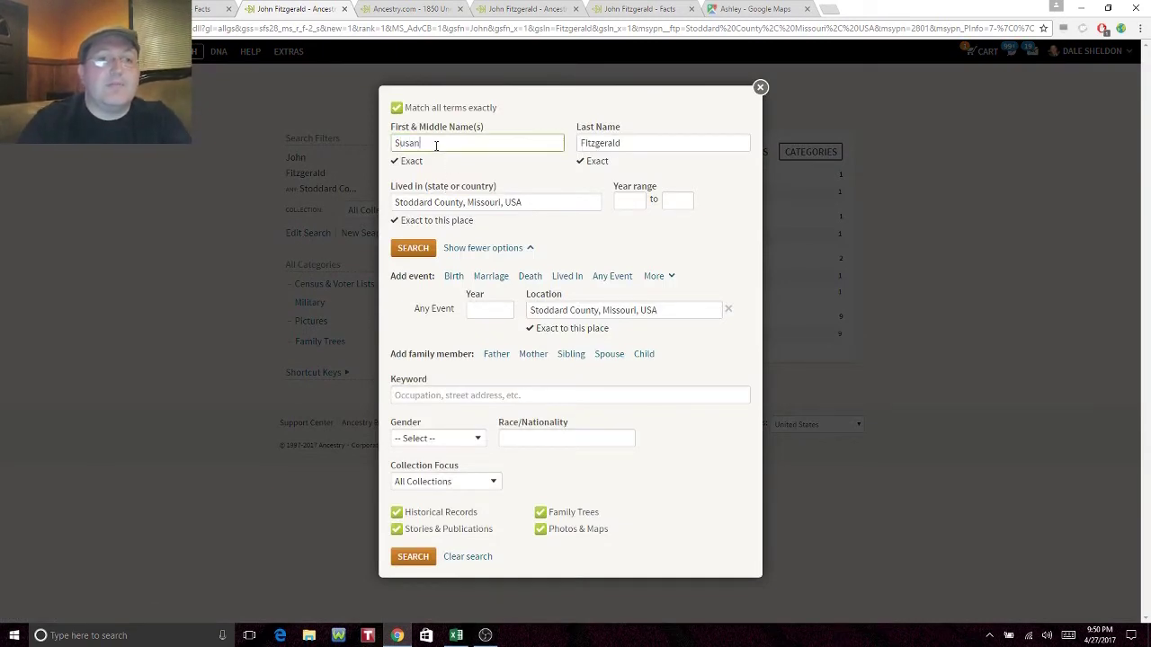
key("Return")
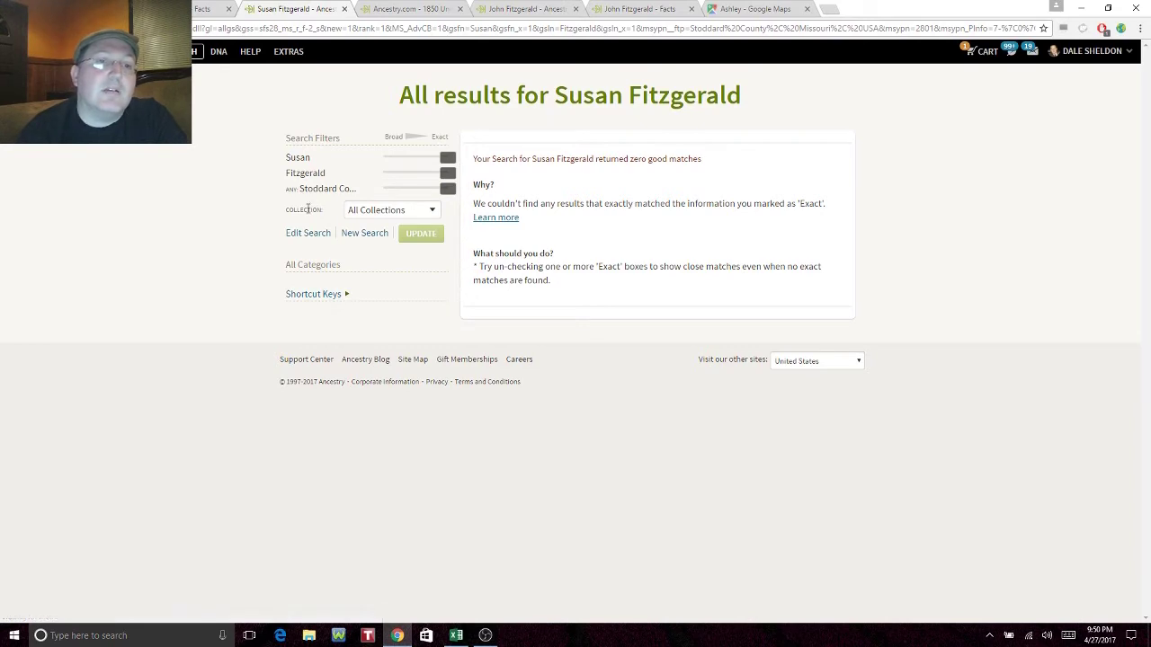
Step: Add the wildcard * to the end of the mother's first name and rerun the Stoddard County search
left_click(305, 235)
left_click(452, 143)
type("*")
key("Return")
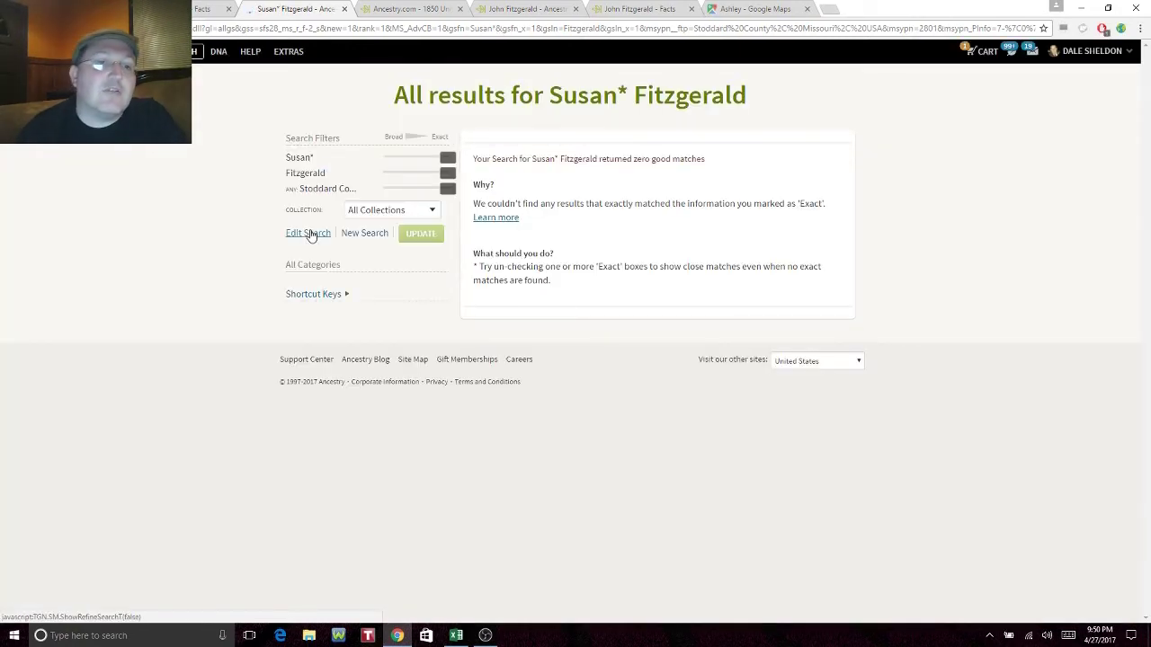
Step: Replace the wildcard first name with the son's first name and rerun the Stoddard County search
left_click(308, 234)
left_click(442, 145)
key("BackSpace")
key("BackSpace")
key("BackSpace")
key("BackSpace")
key("BackSpace")
key("BackSpace")
type("Bird")
key("Return")
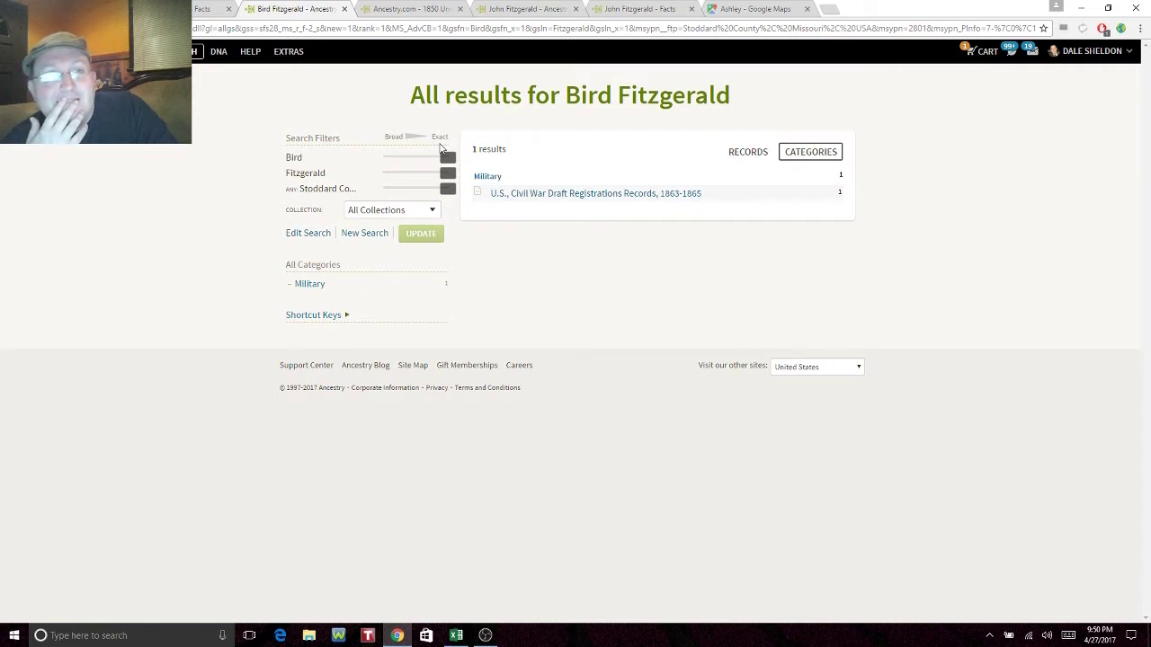
Step: Close the Stoddard County results, recheck the 1850 census page and the son's facts, and return to the Census & Voter Lists results
left_click(345, 9)
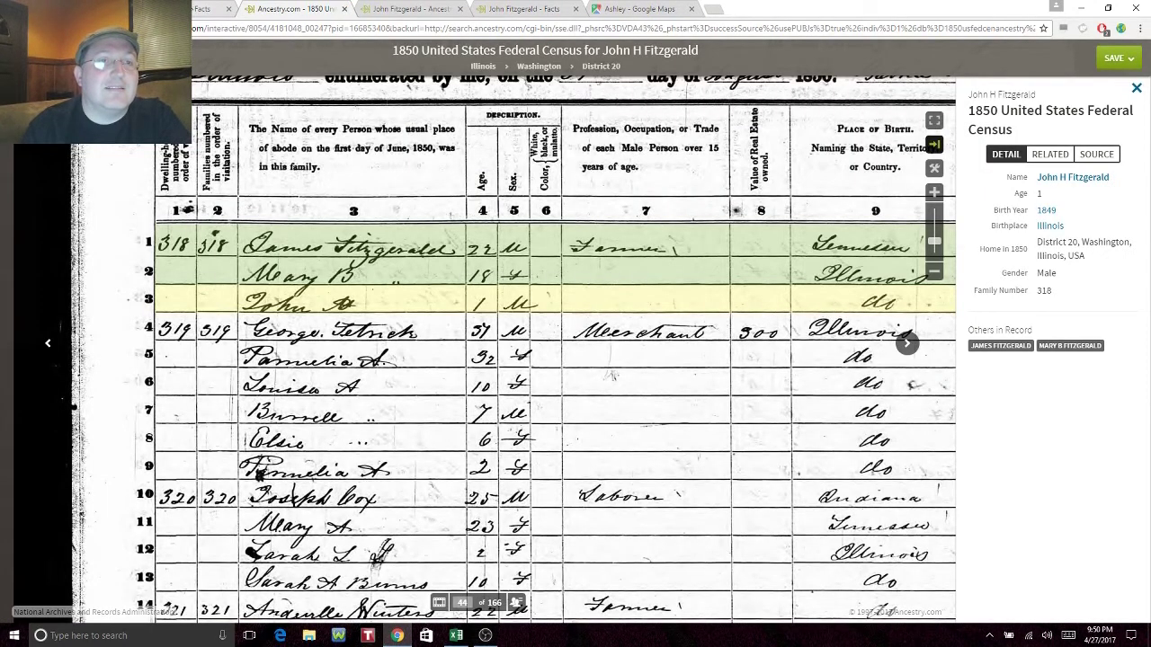
left_click(211, 9)
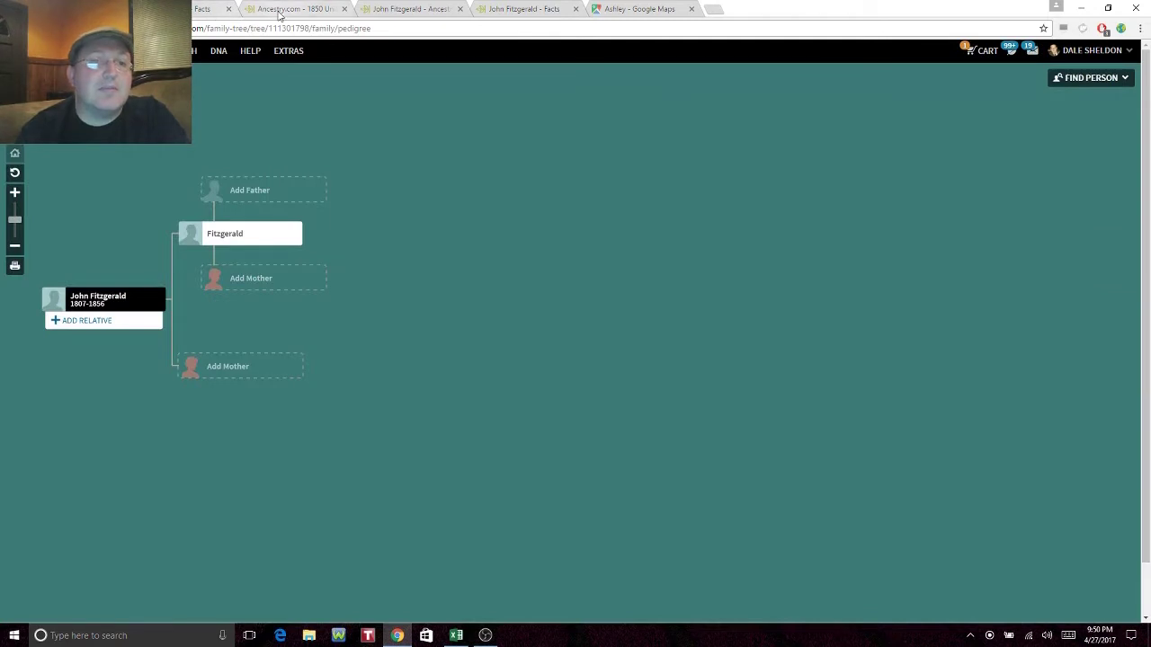
left_click(288, 9)
left_click(201, 9)
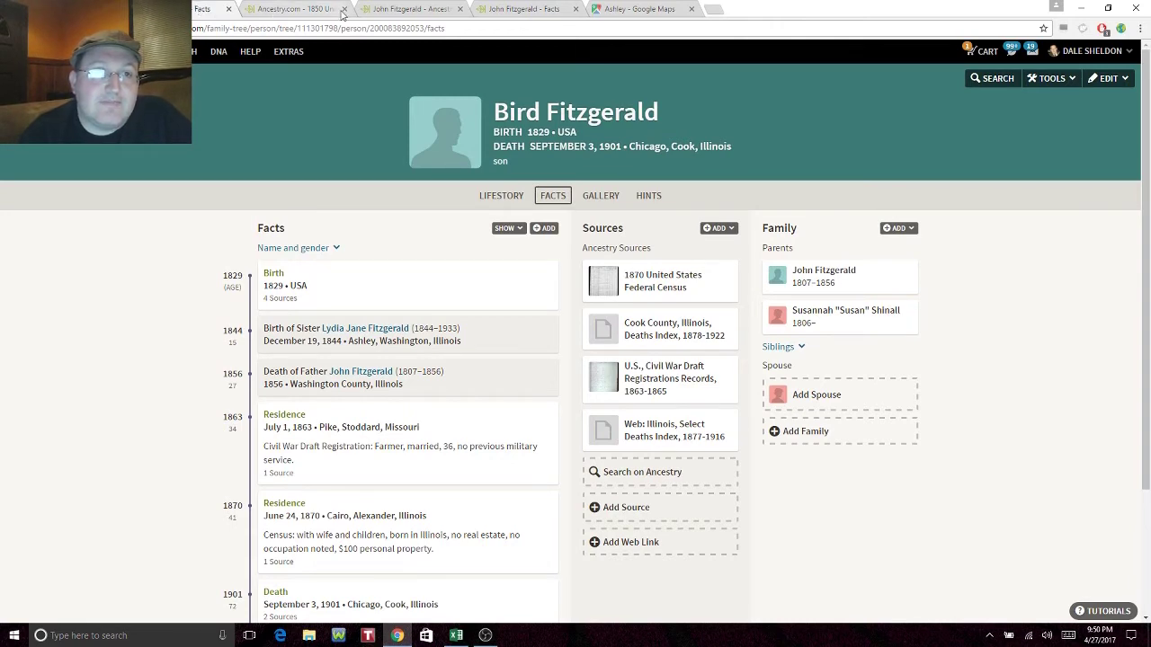
left_click(426, 9)
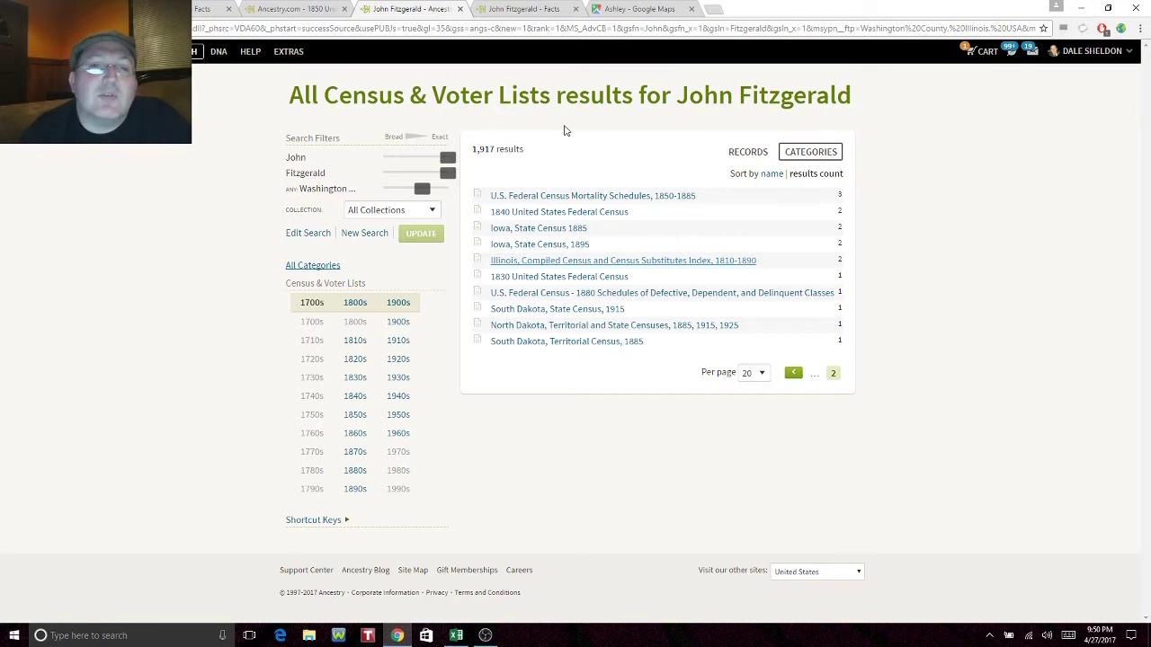
Step: Open the U.S. Federal Census Mortality Schedules, 1850-1885 matches separately, review their death dates and census places, and close them
right_click(583, 198)
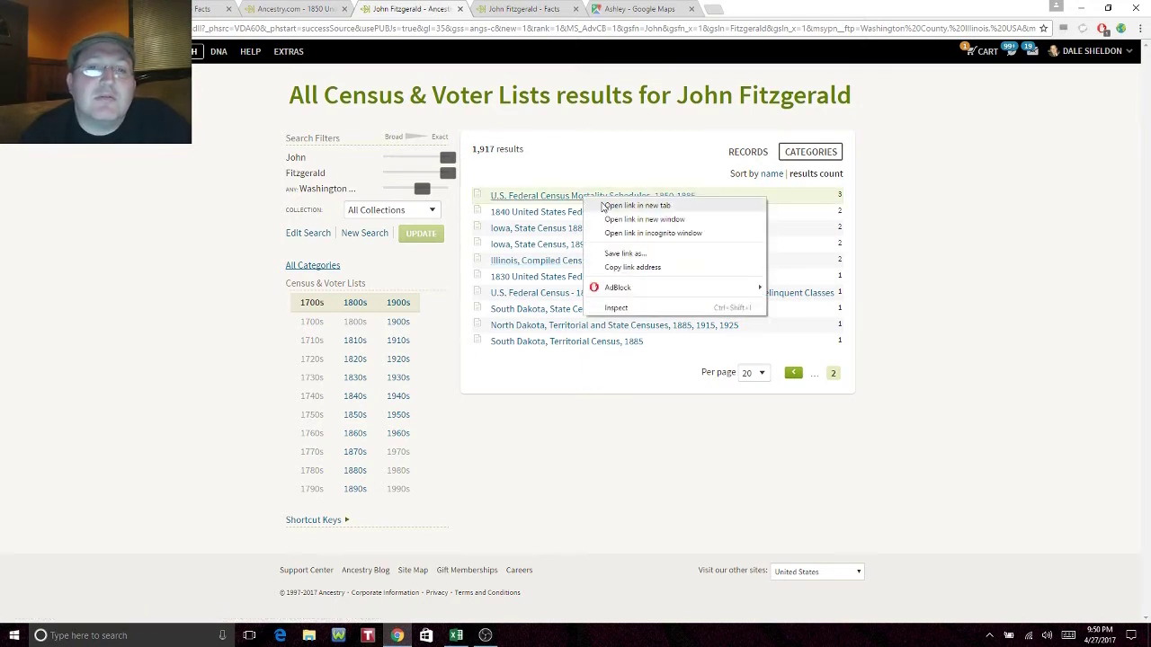
left_click(602, 205)
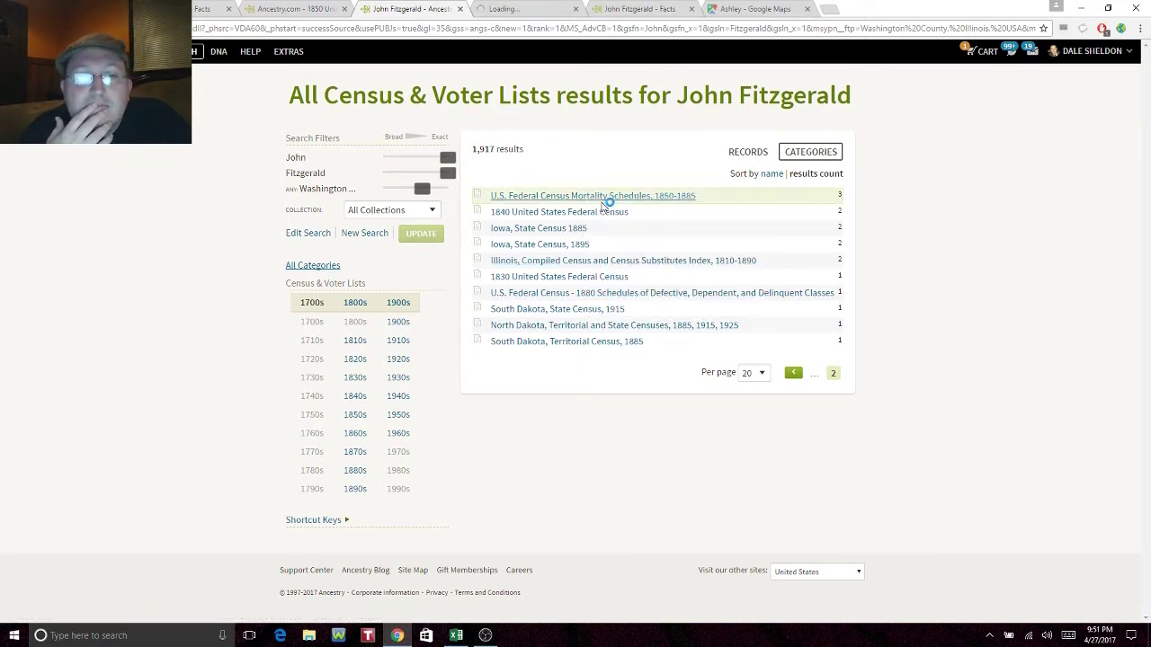
left_click(508, 13)
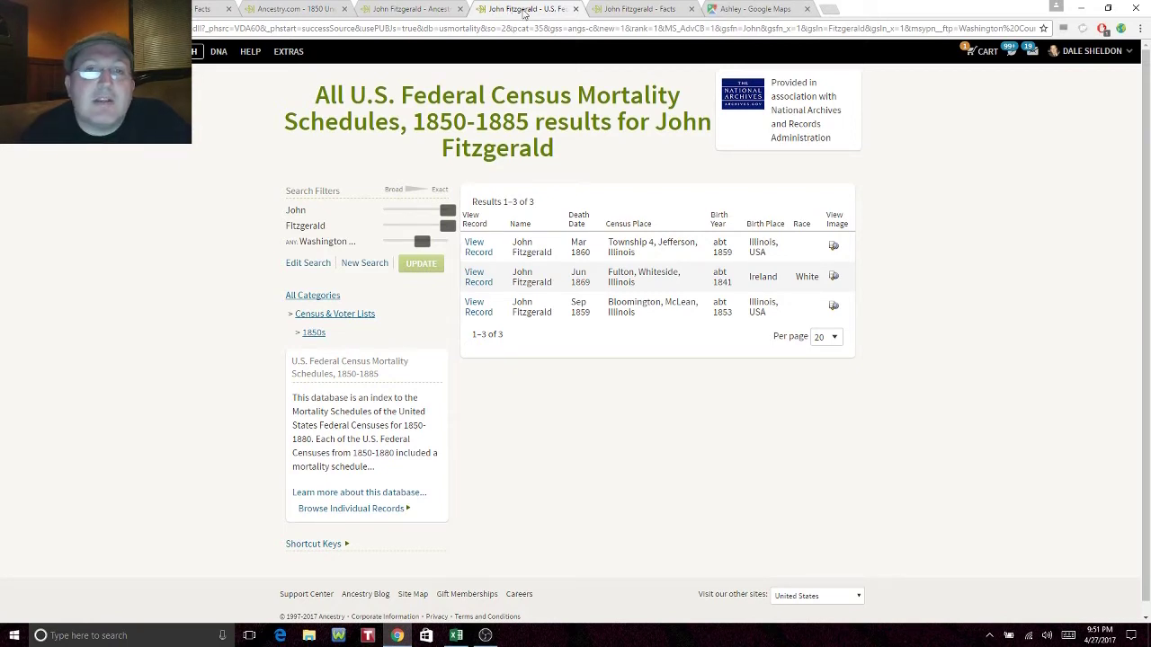
left_click(576, 9)
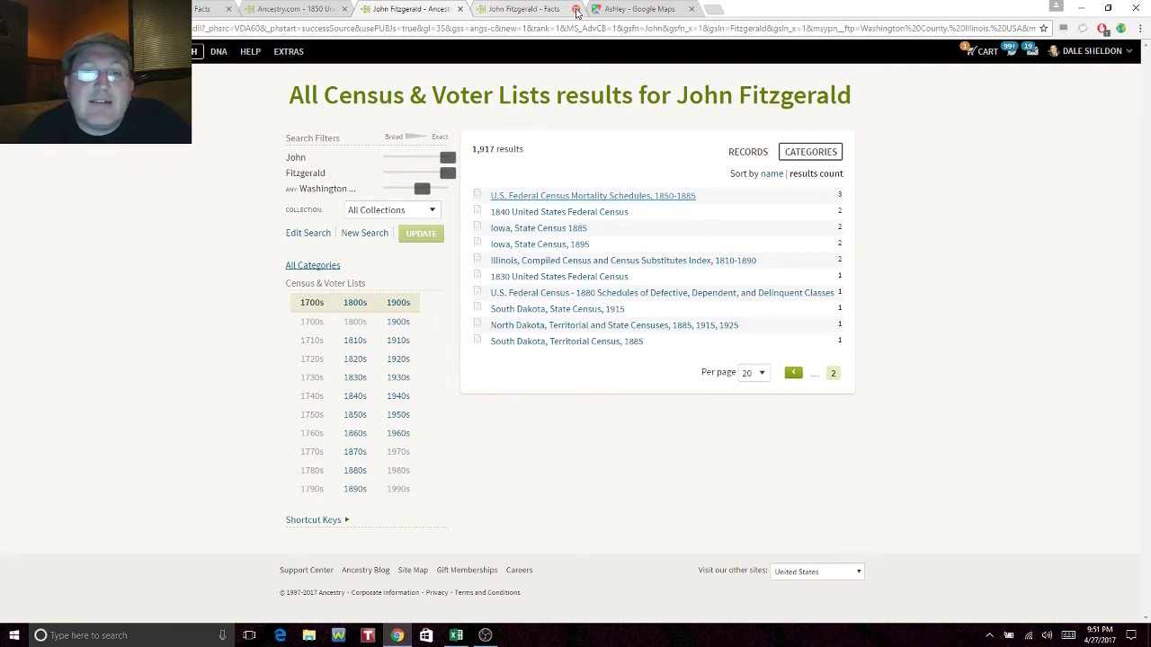
Step: Open the 1880 Schedules of Defective, Dependent, and Delinquent Classes and 1830 census matches separately, review the 1880 match and close it
right_click(643, 300)
left_click(659, 303)
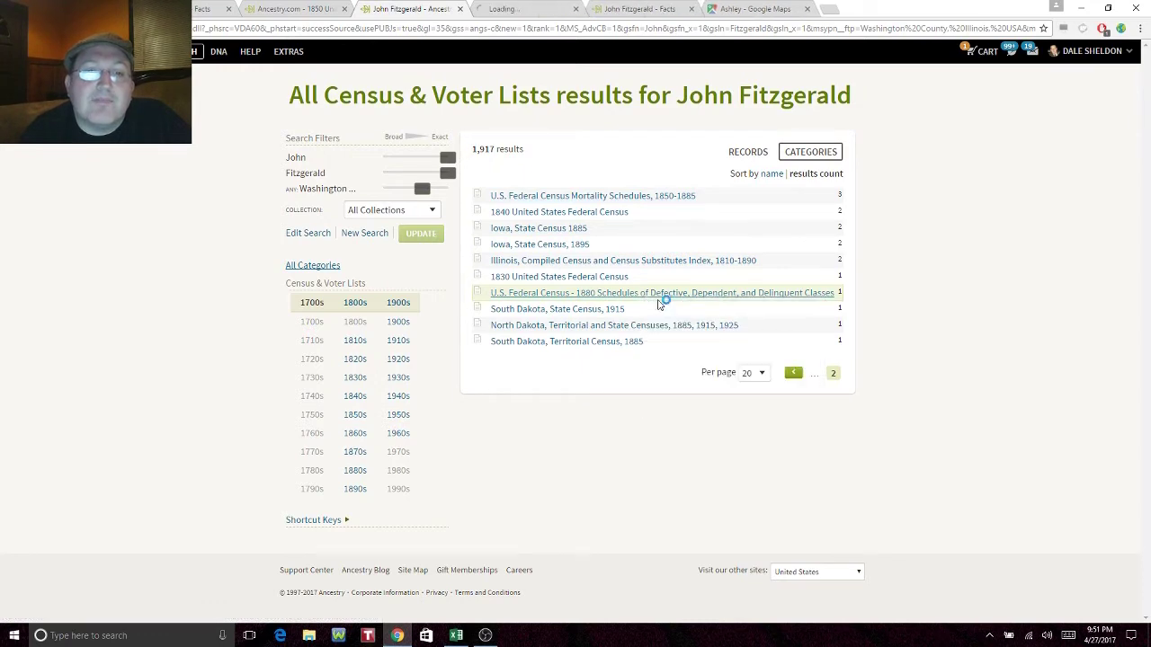
right_click(586, 276)
left_click(604, 282)
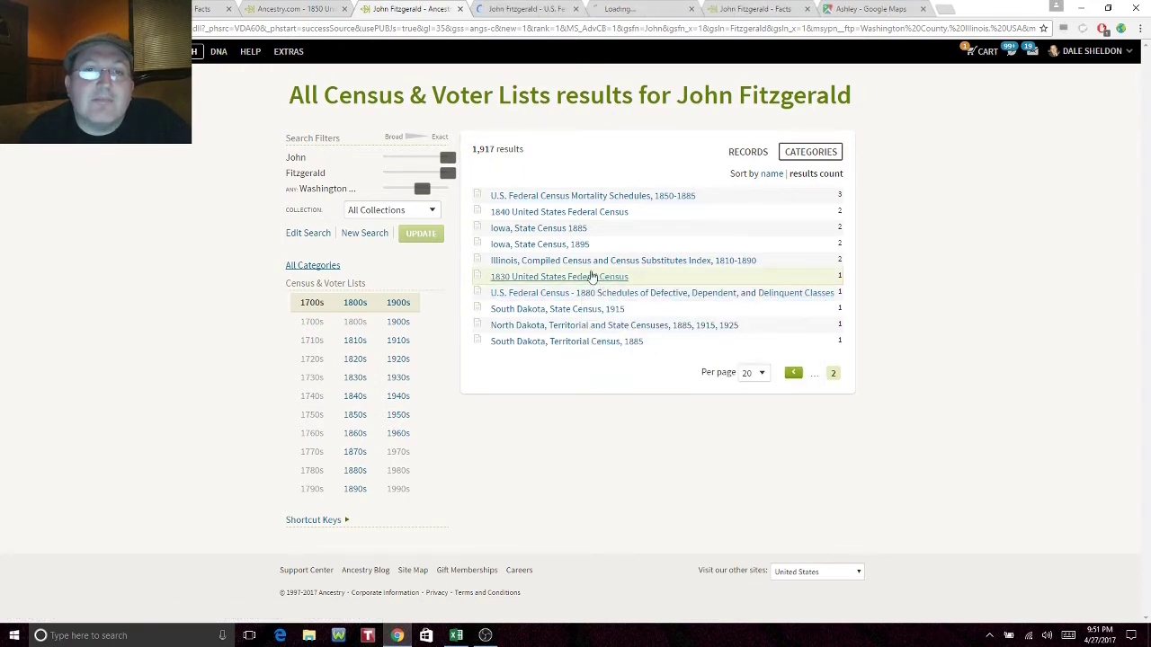
left_click(535, 8)
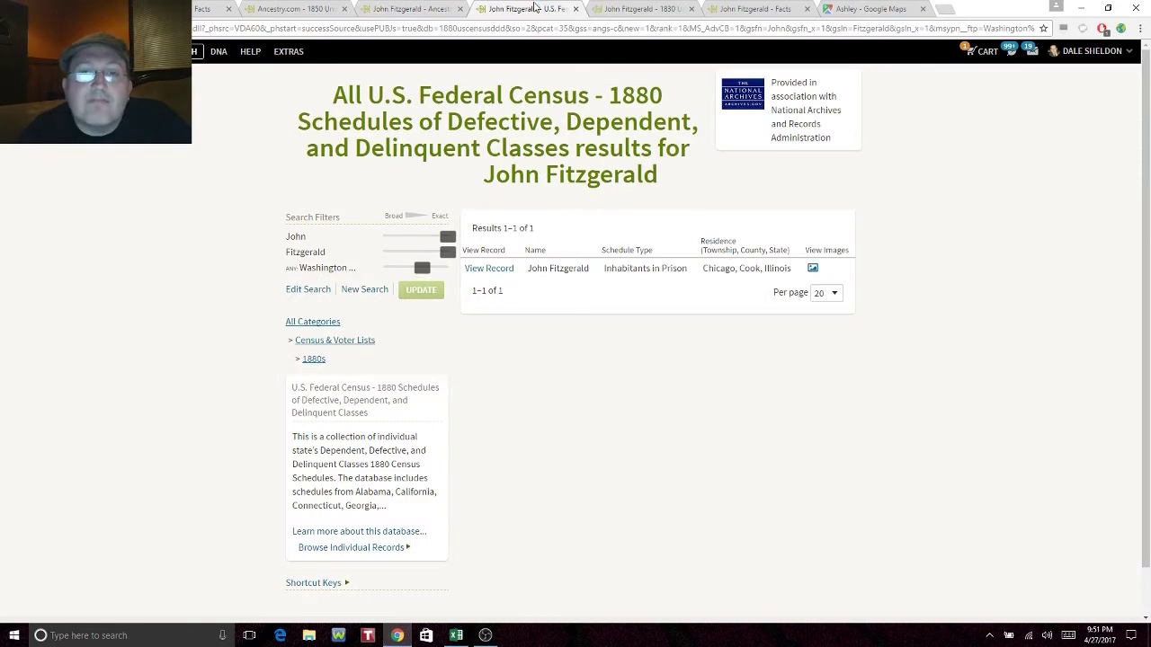
left_click(574, 10)
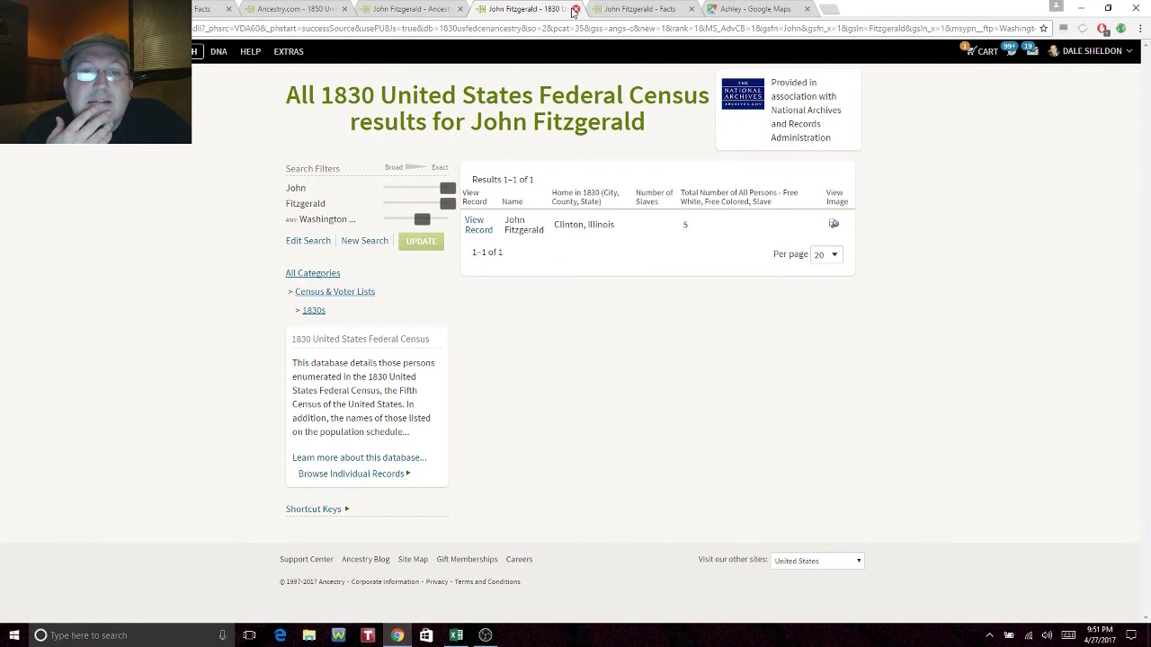
Step: Close the 1830 census match, return to the first page of Census & Voter Lists results, and restrict Washington County to exact matches
left_click(574, 10)
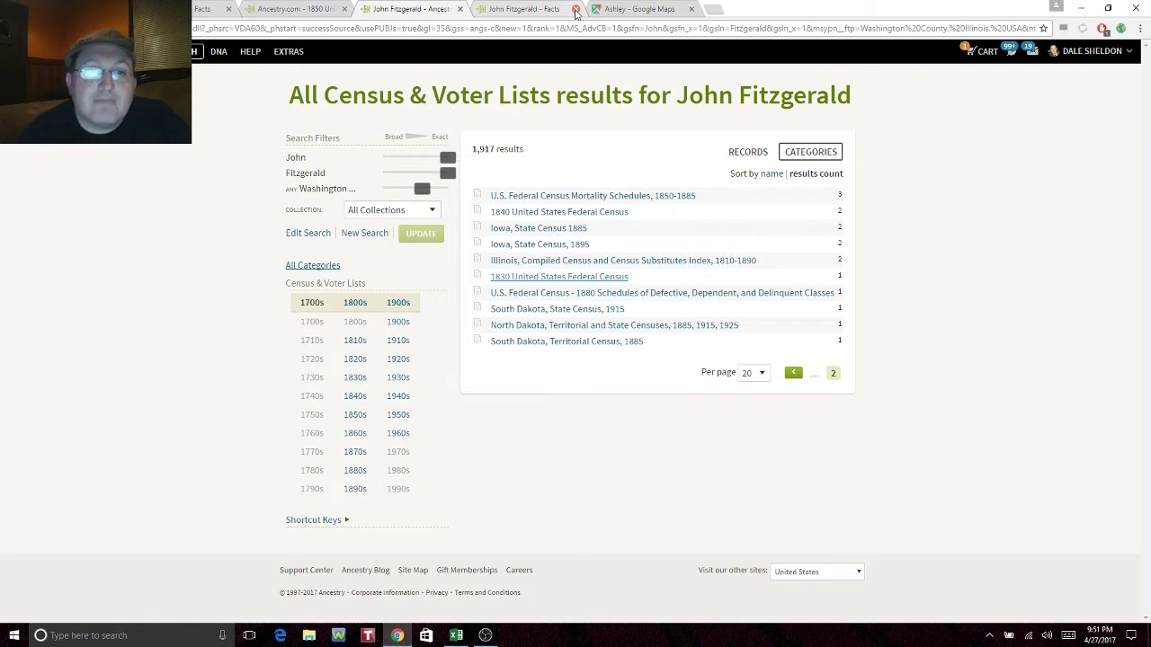
left_click(794, 374)
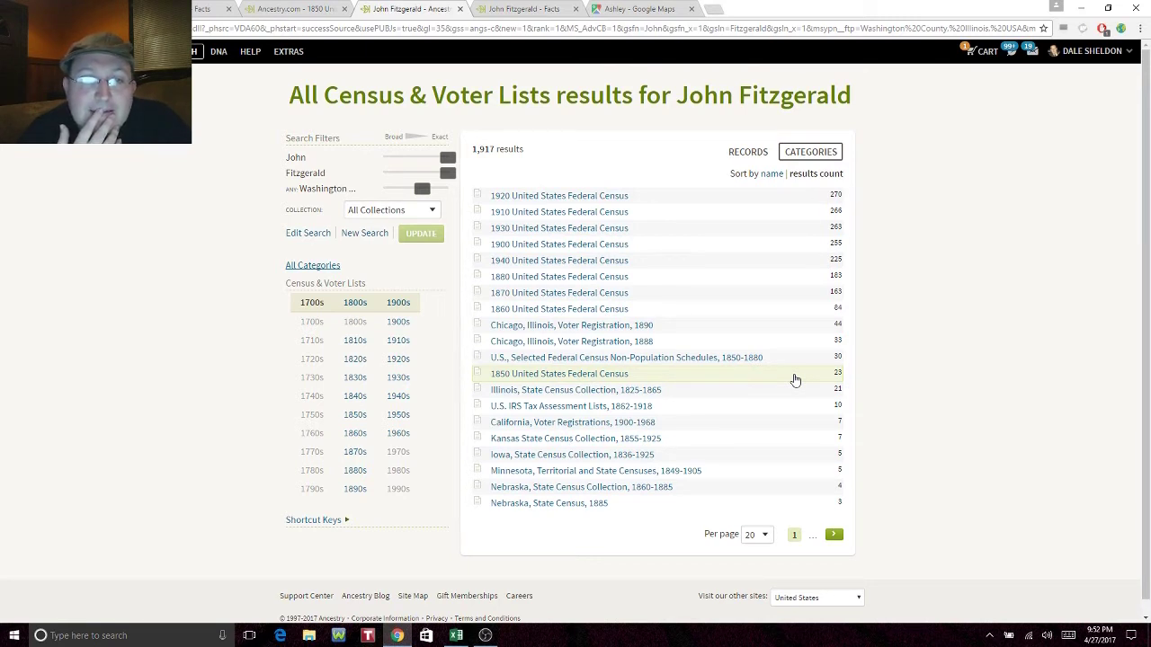
mouse_move(423, 189)
left_click_drag(423, 190, 448, 189)
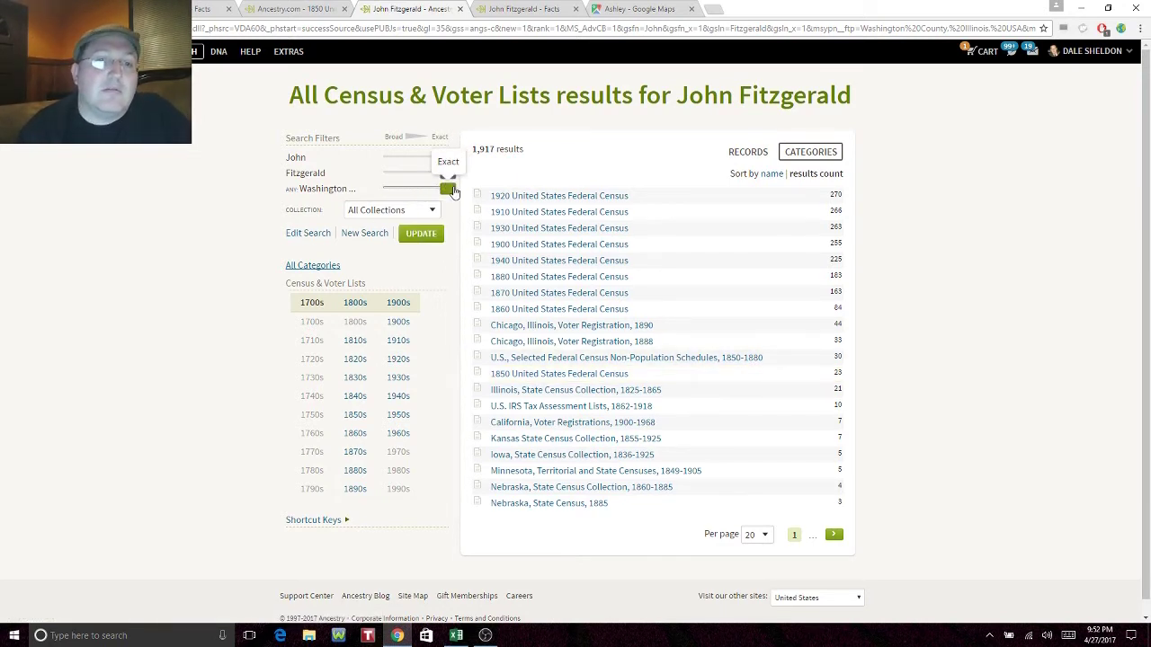
left_click(419, 236)
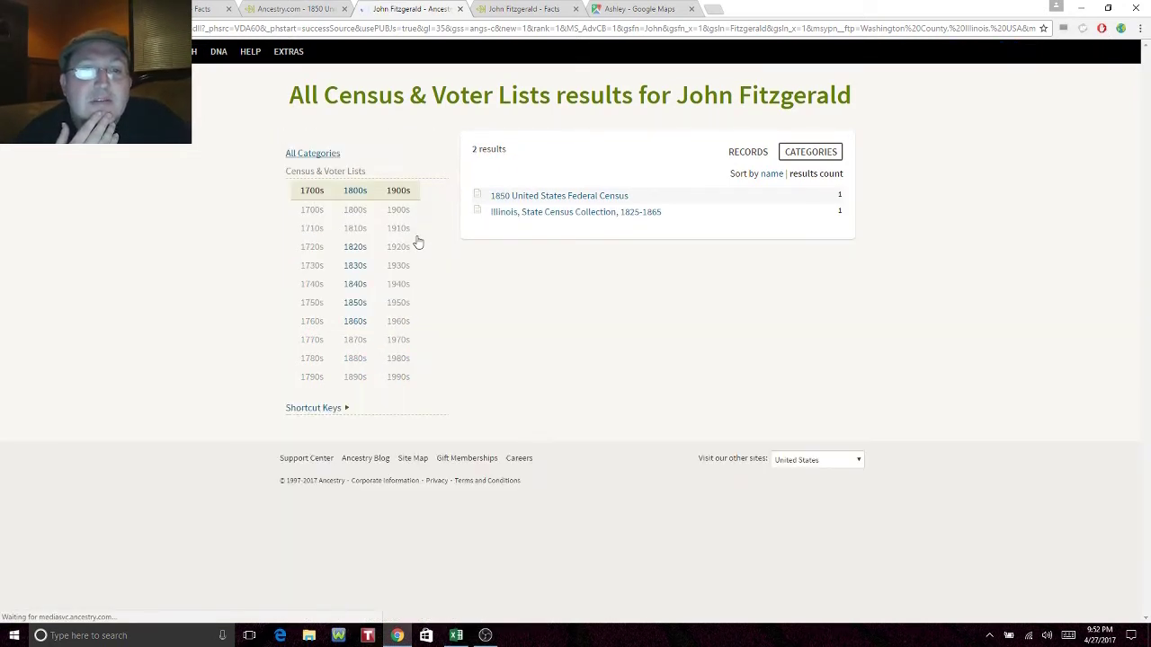
Step: Open the Illinois, State Census Collection, 1825-1865 match separately, view its 1855 Washington County record, and bring up the census page image
right_click(543, 218)
left_click(570, 221)
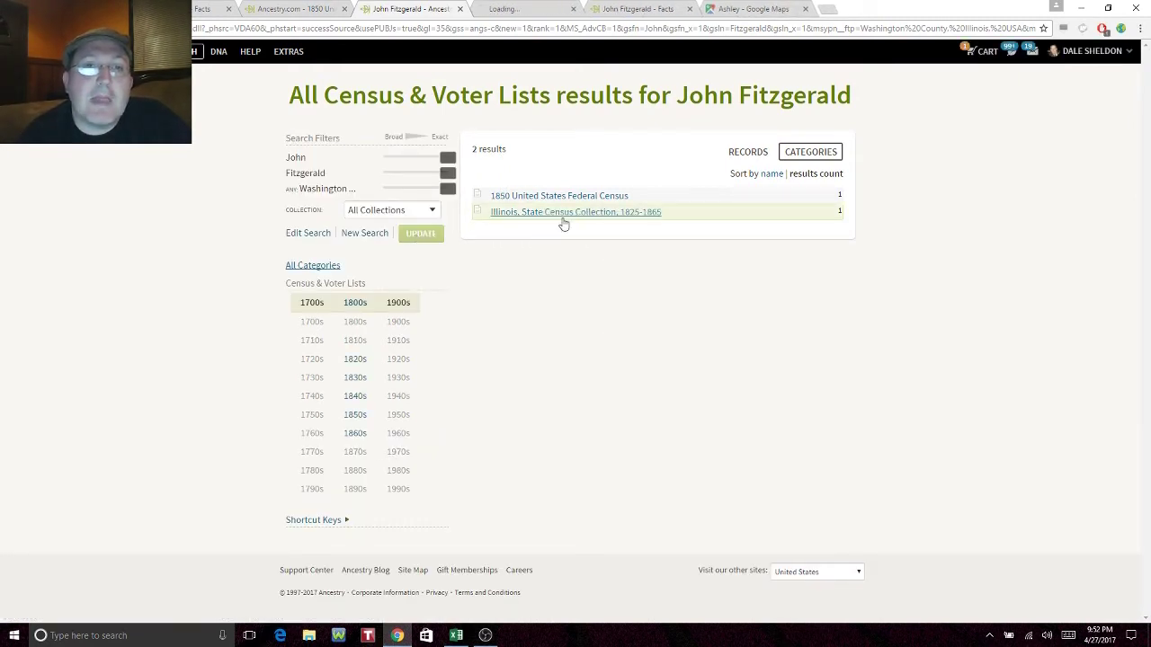
left_click(506, 11)
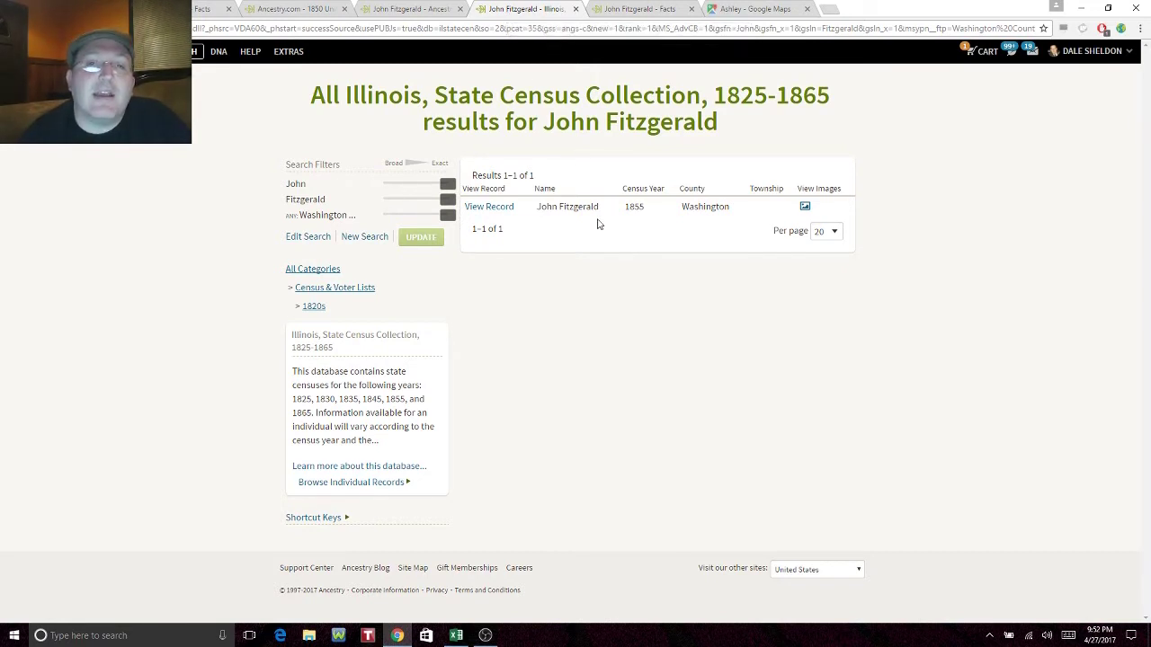
right_click(495, 214)
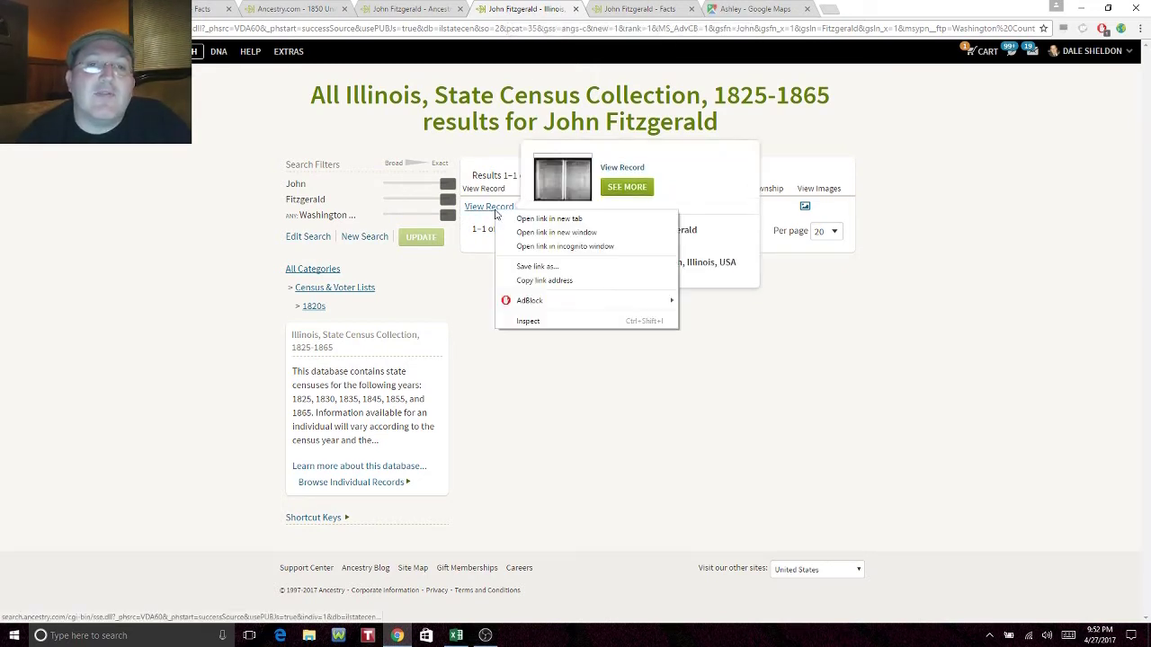
left_click(530, 222)
left_click(622, 9)
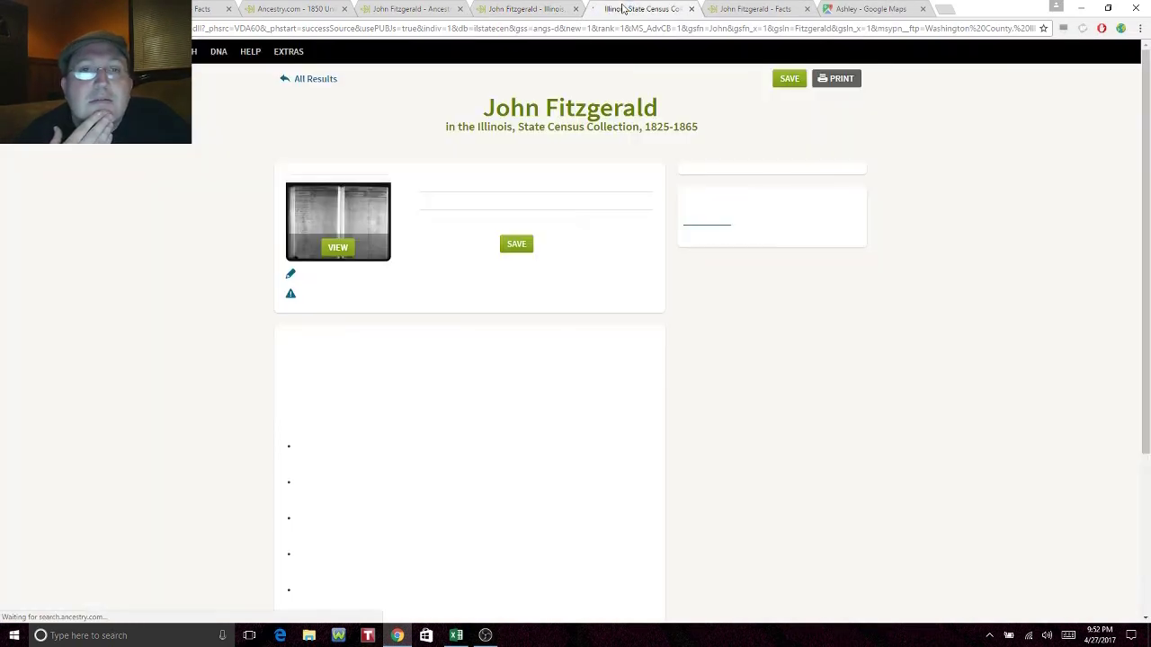
left_click(357, 223)
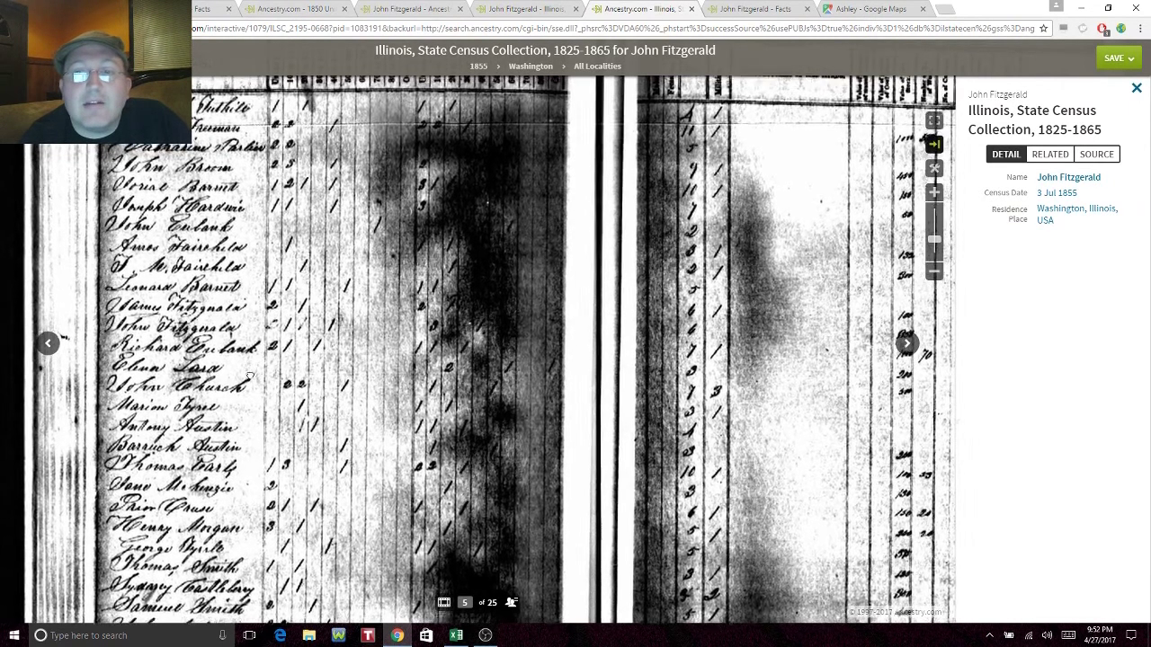
Step: Examine the father's household row on the 1855 census page, matching its male and female tallies to the age-group column headings
left_click_drag(250, 375, 172, 381)
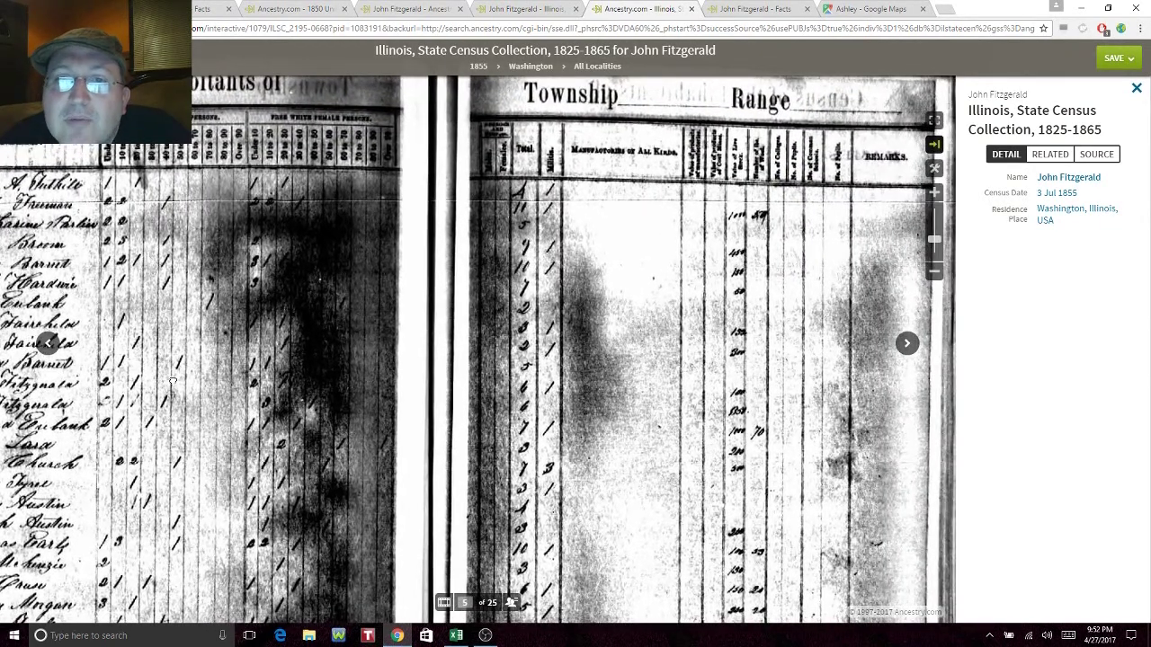
left_click_drag(172, 382, 309, 357)
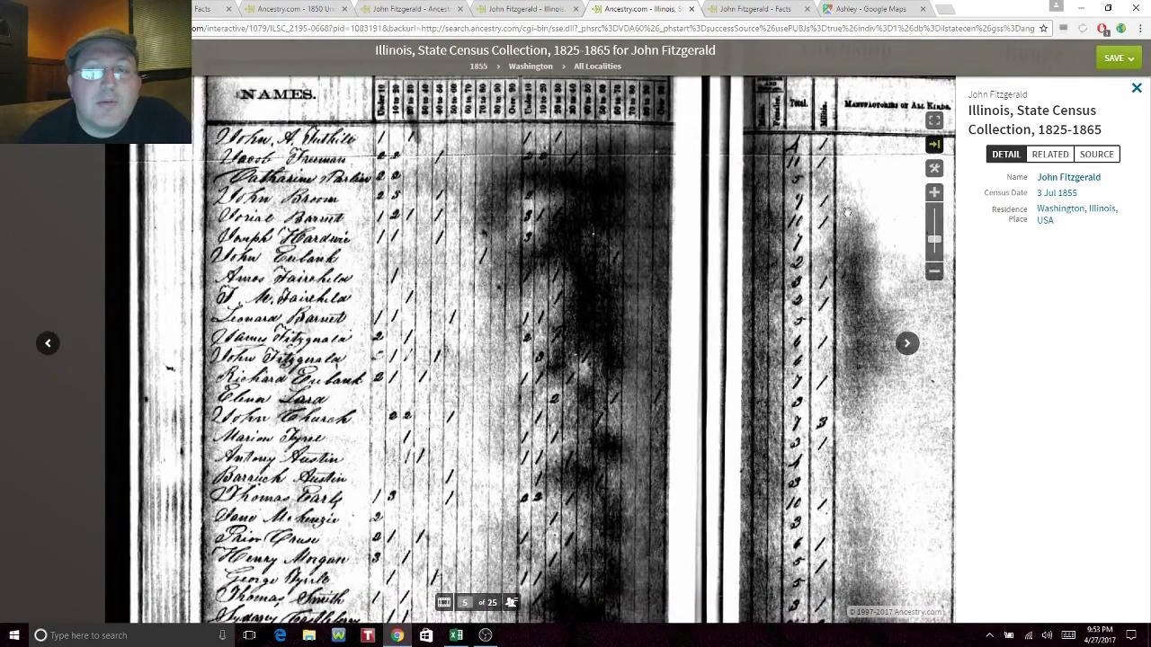
left_click(934, 194)
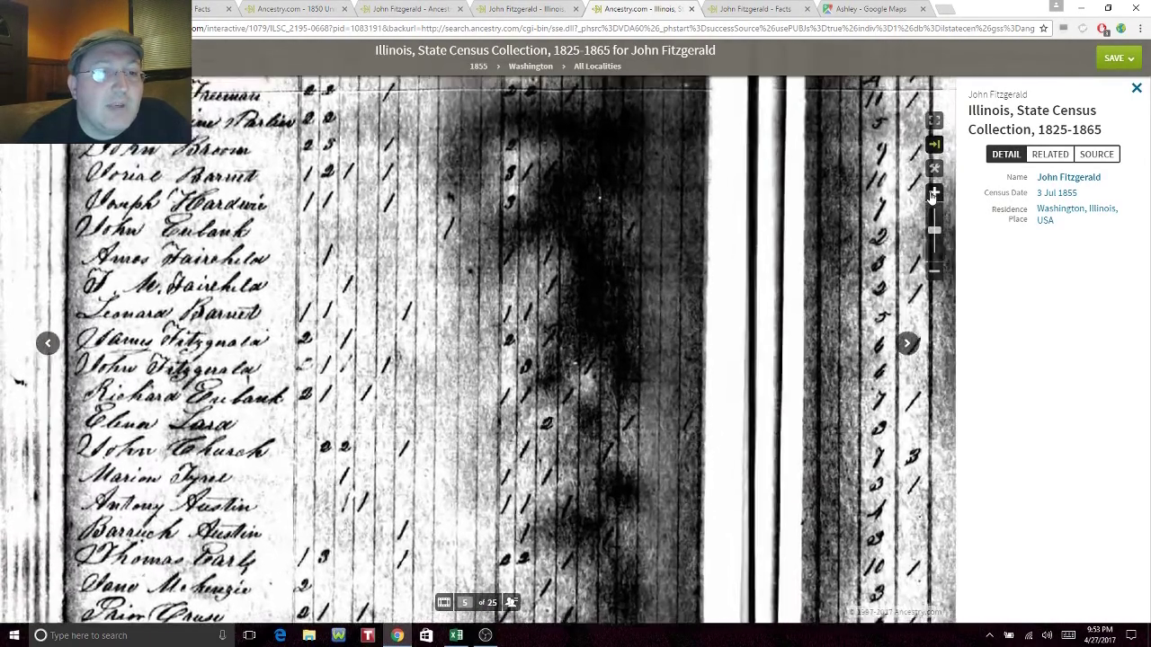
left_click(934, 193)
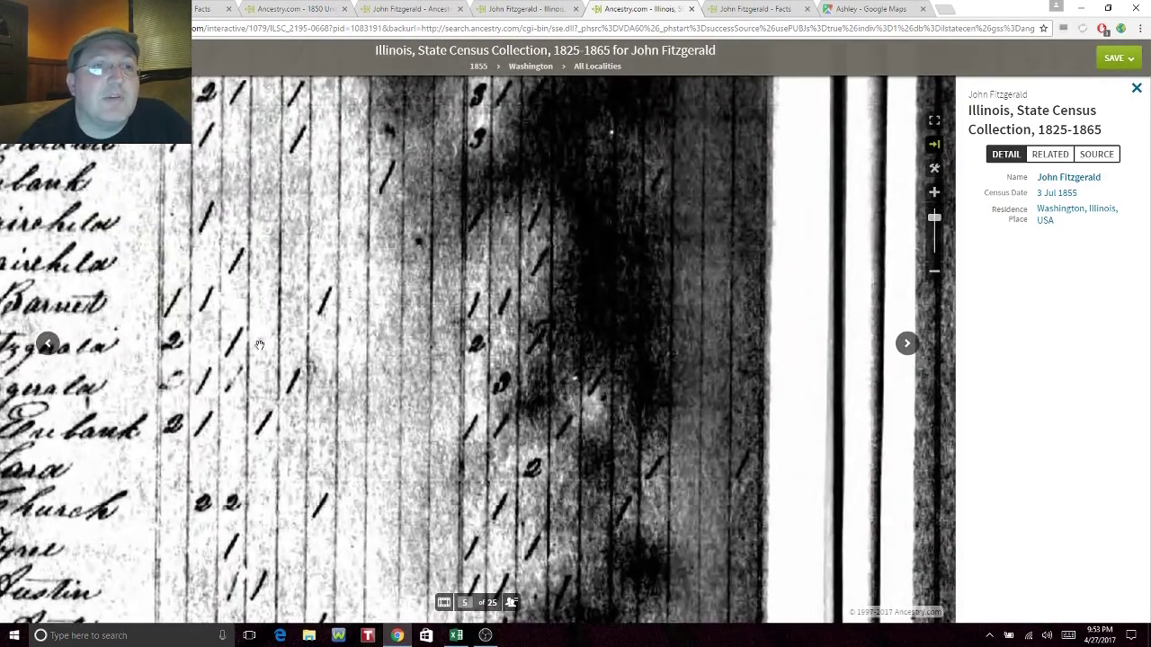
left_click_drag(259, 344, 399, 327)
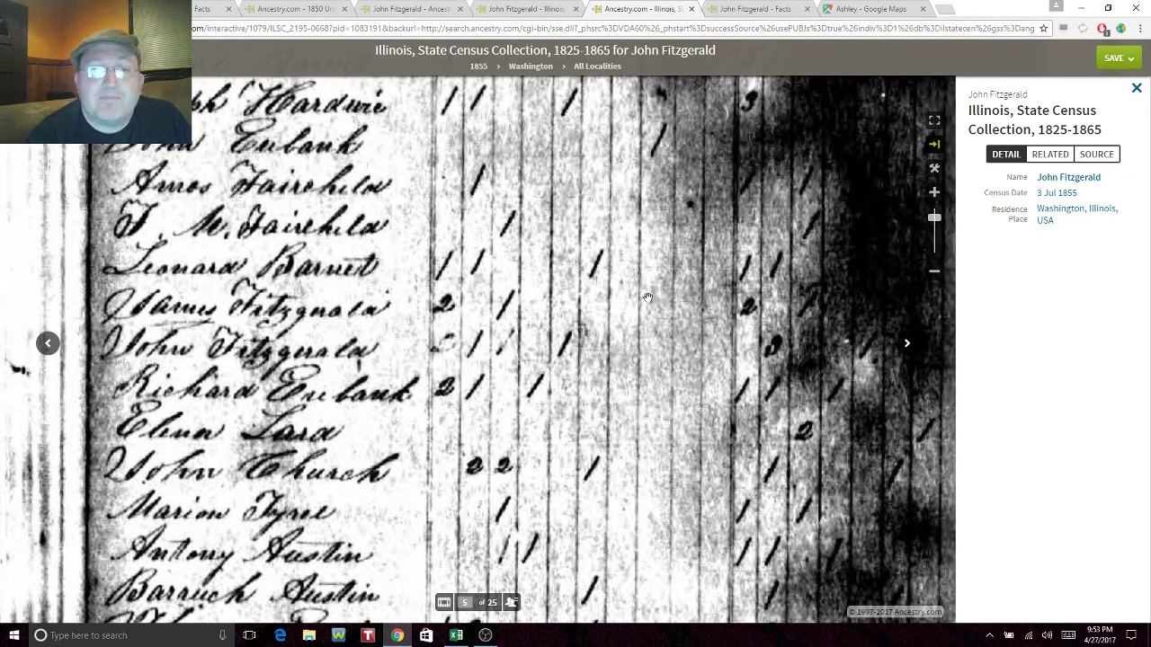
left_click_drag(645, 300, 598, 327)
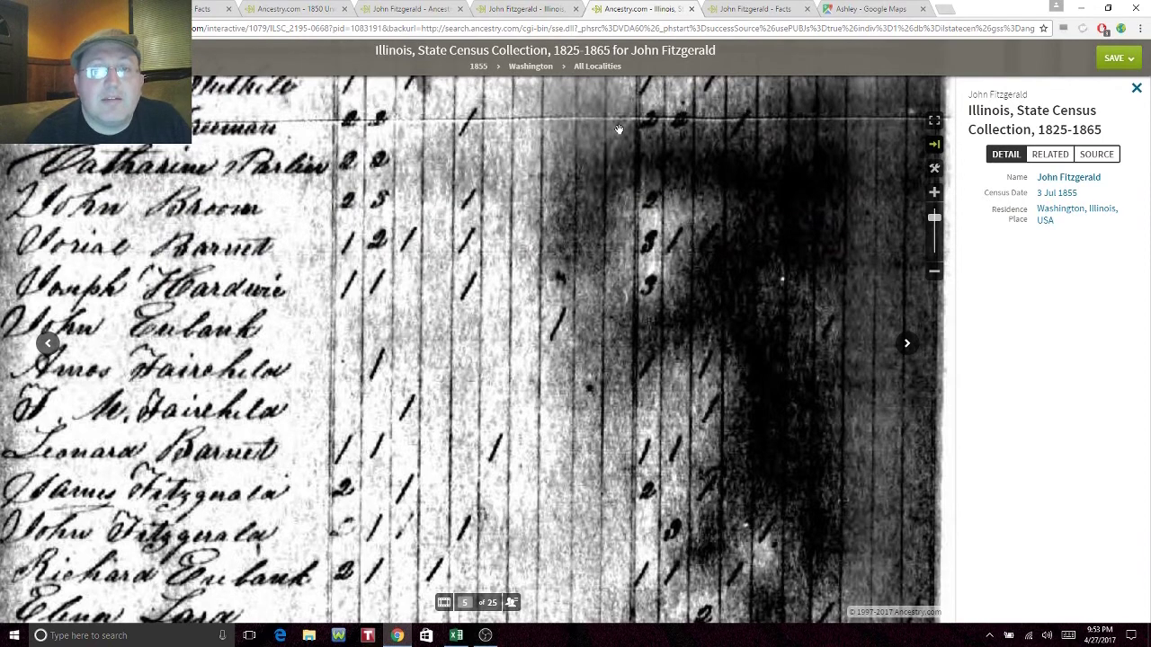
left_click_drag(614, 167, 612, 188)
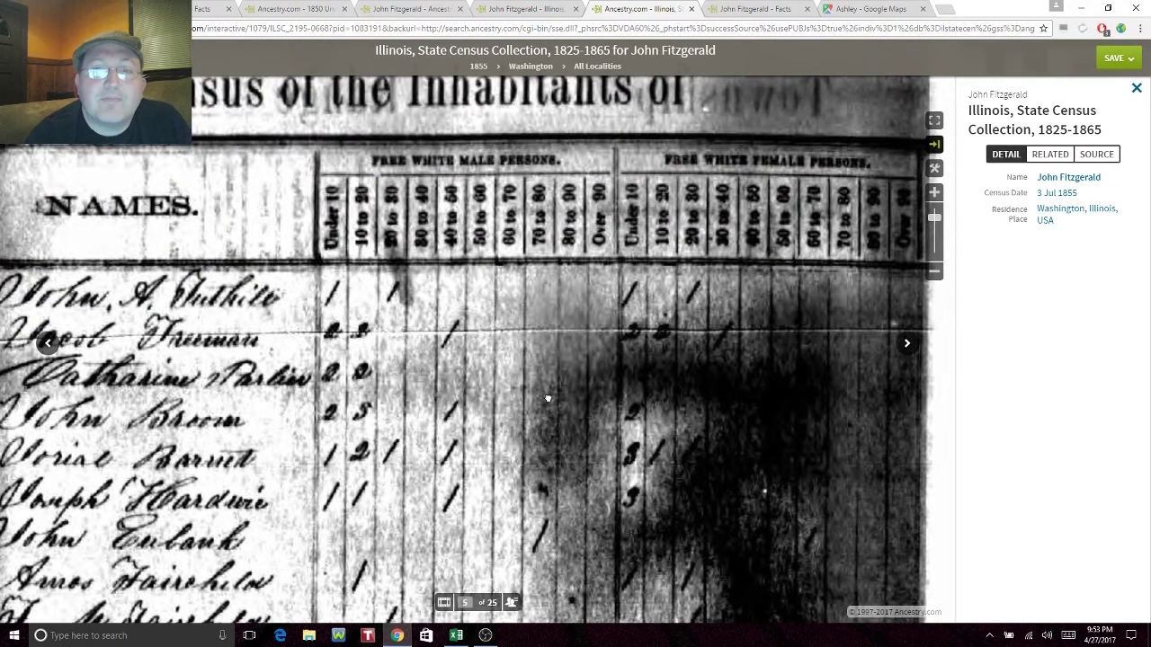
left_click_drag(560, 398, 534, 398)
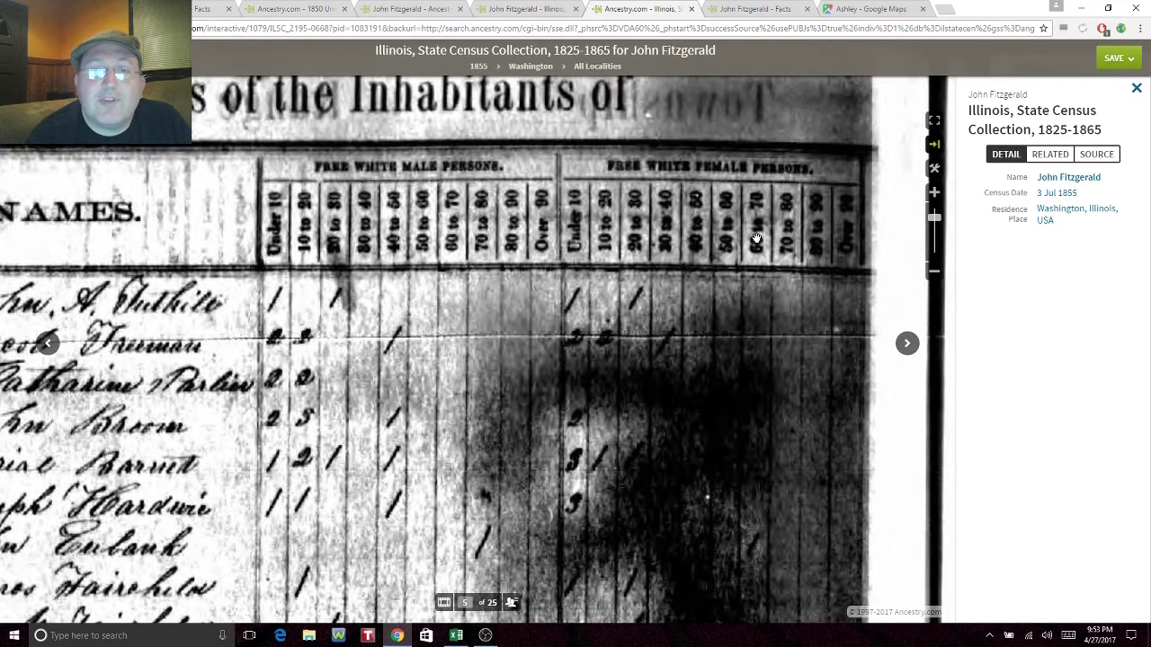
left_click_drag(506, 466, 541, 295)
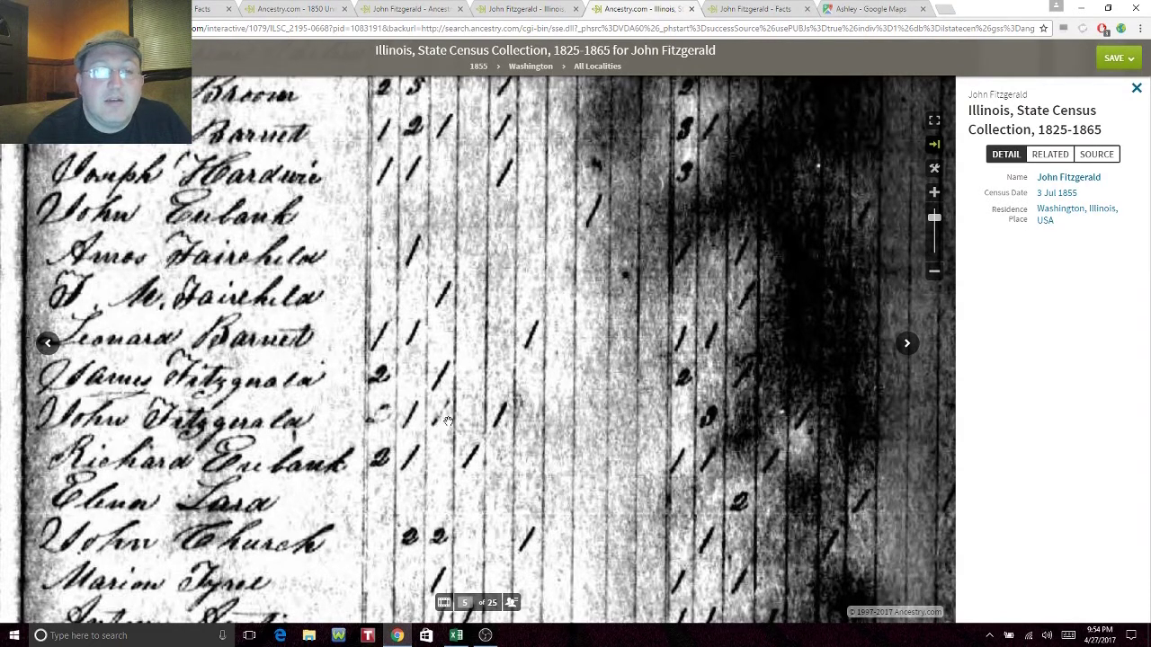
left_click_drag(501, 349, 491, 397)
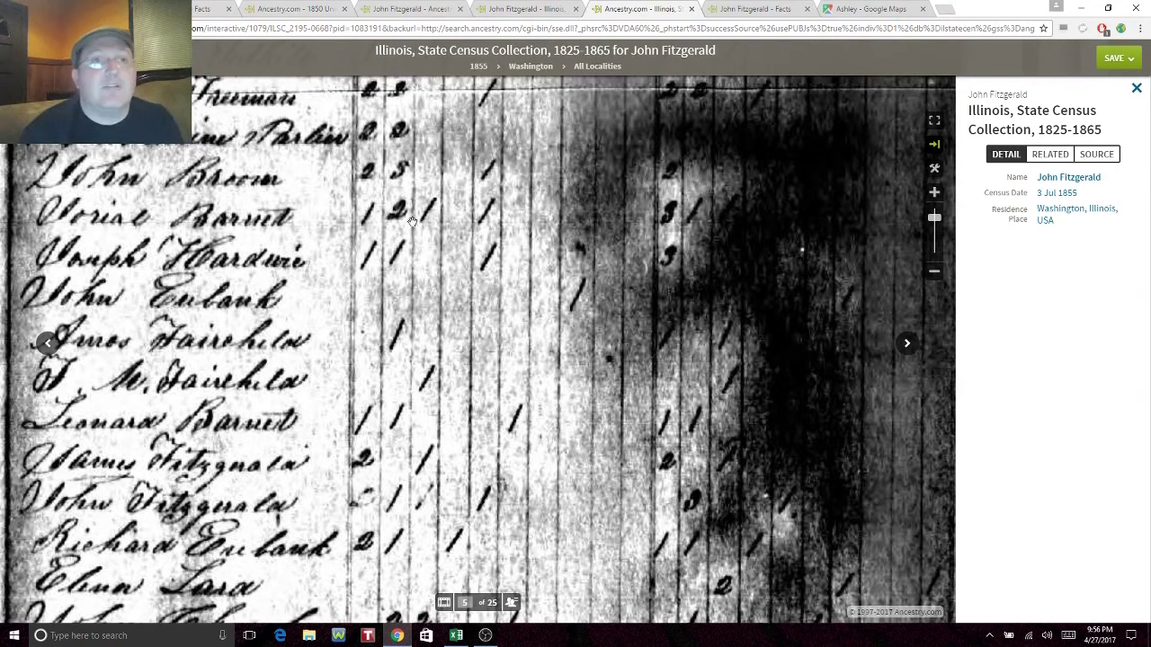
Step: Return to the family tree, open the father's profile from the son's facts, and start adding another son with the first name son
left_click(402, 8)
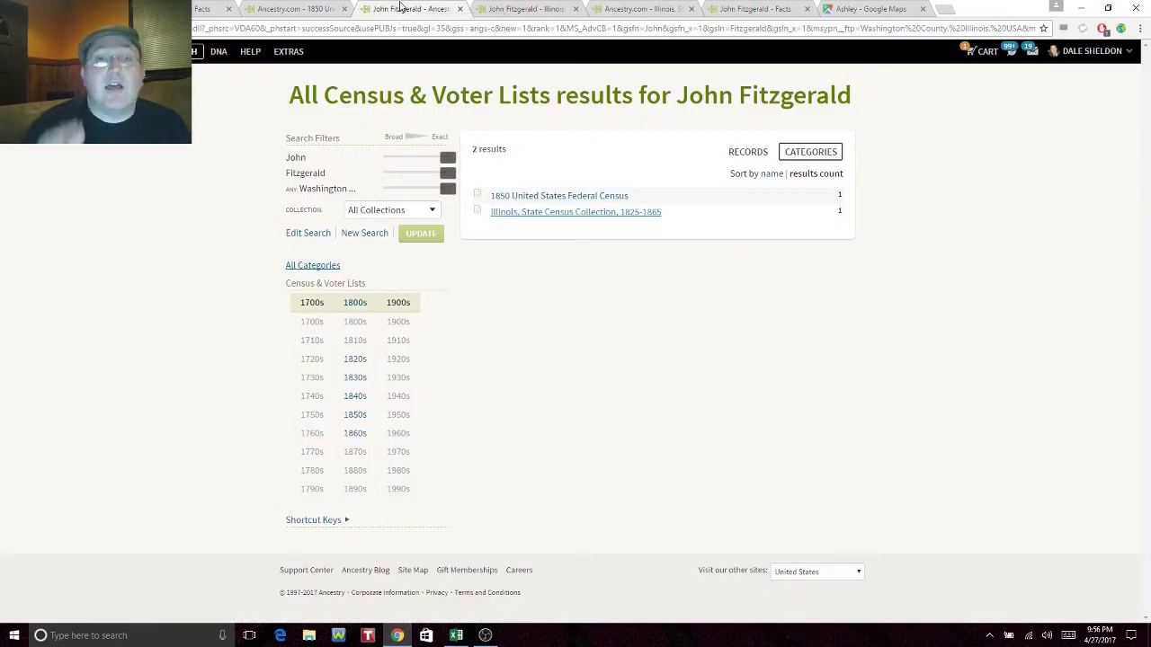
left_click(287, 10)
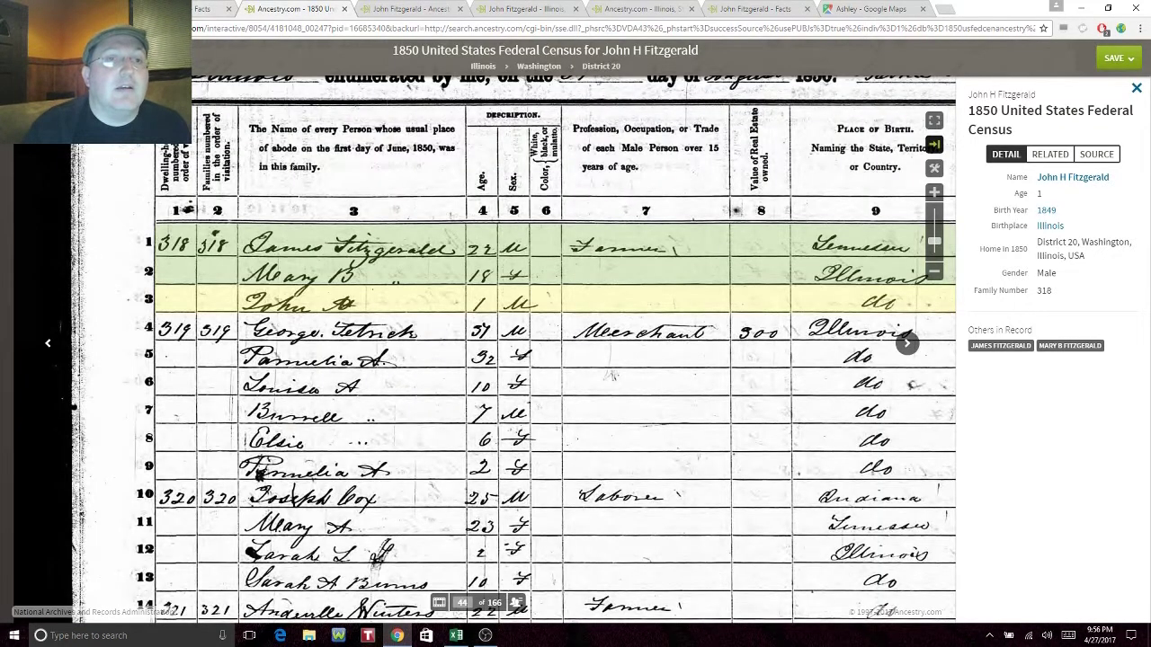
left_click(205, 9)
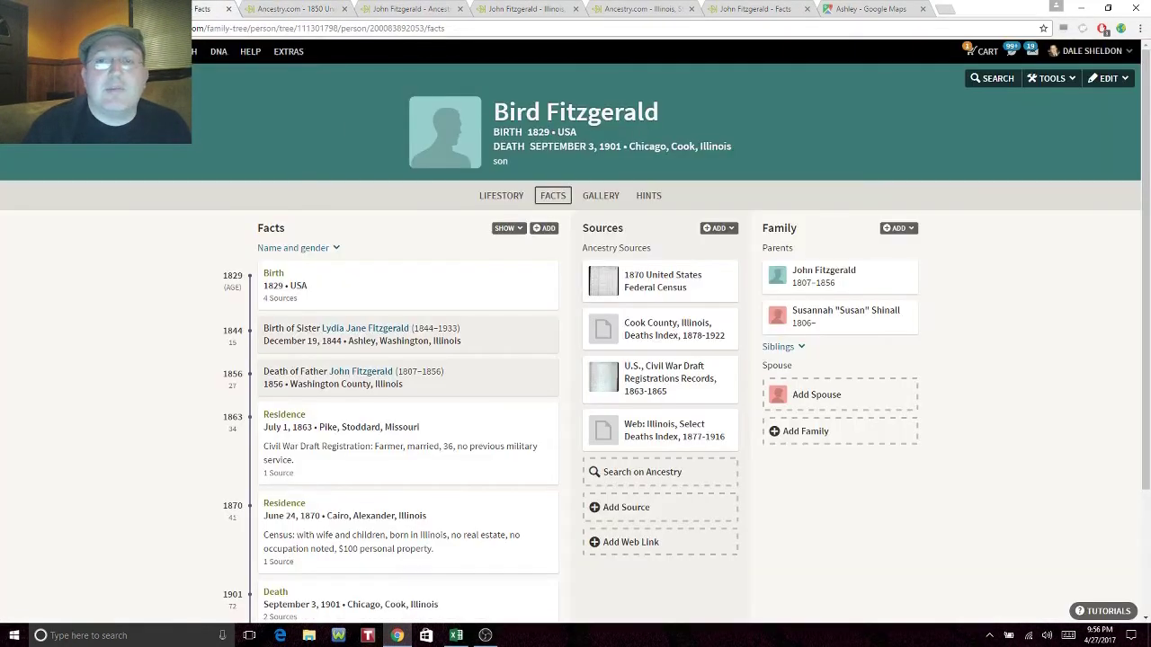
left_click(809, 277)
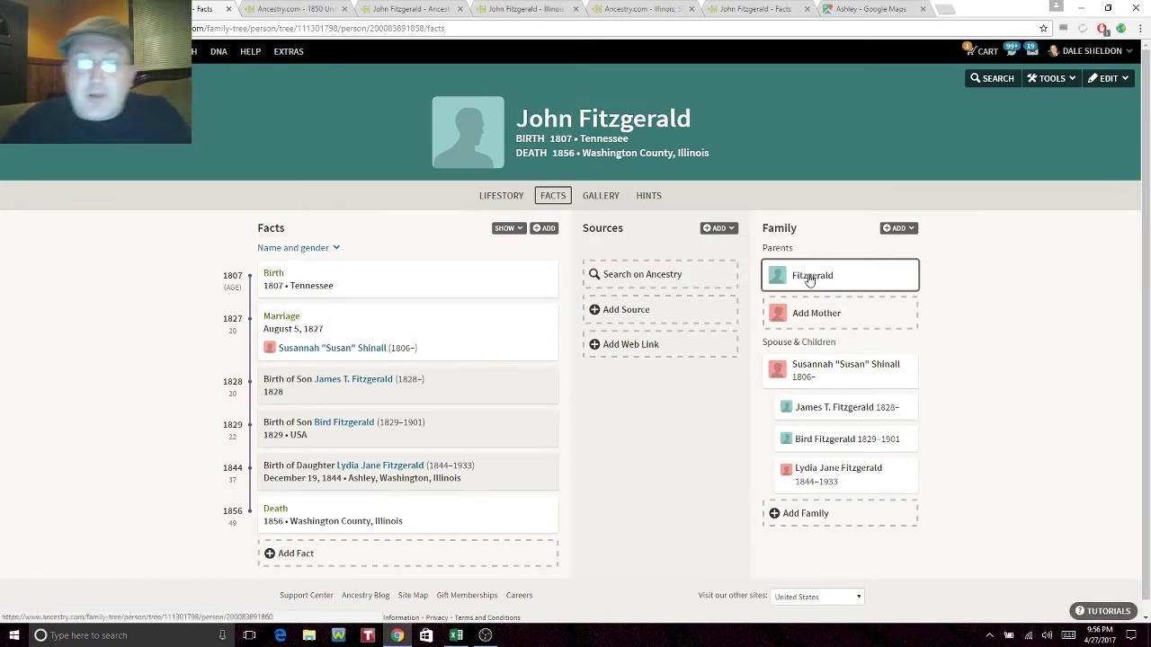
left_click(818, 519)
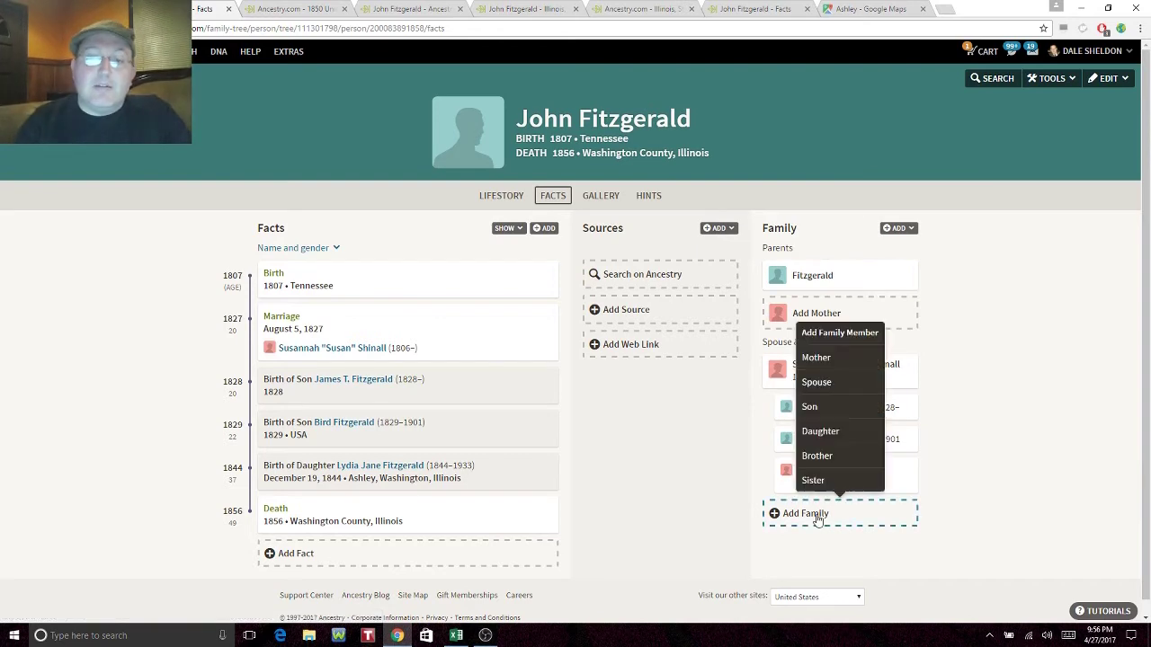
left_click(814, 410)
type("son")
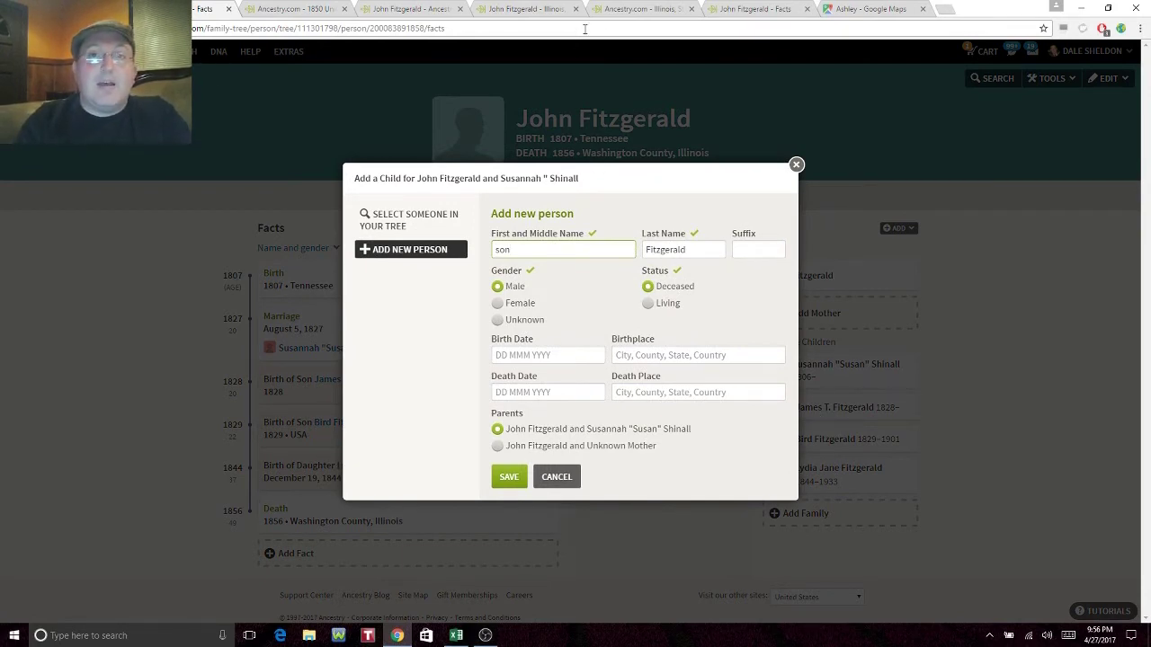
Step: Recheck the 1855 census page and enter Bet 1835-1845 as the new son's birth date
left_click(626, 11)
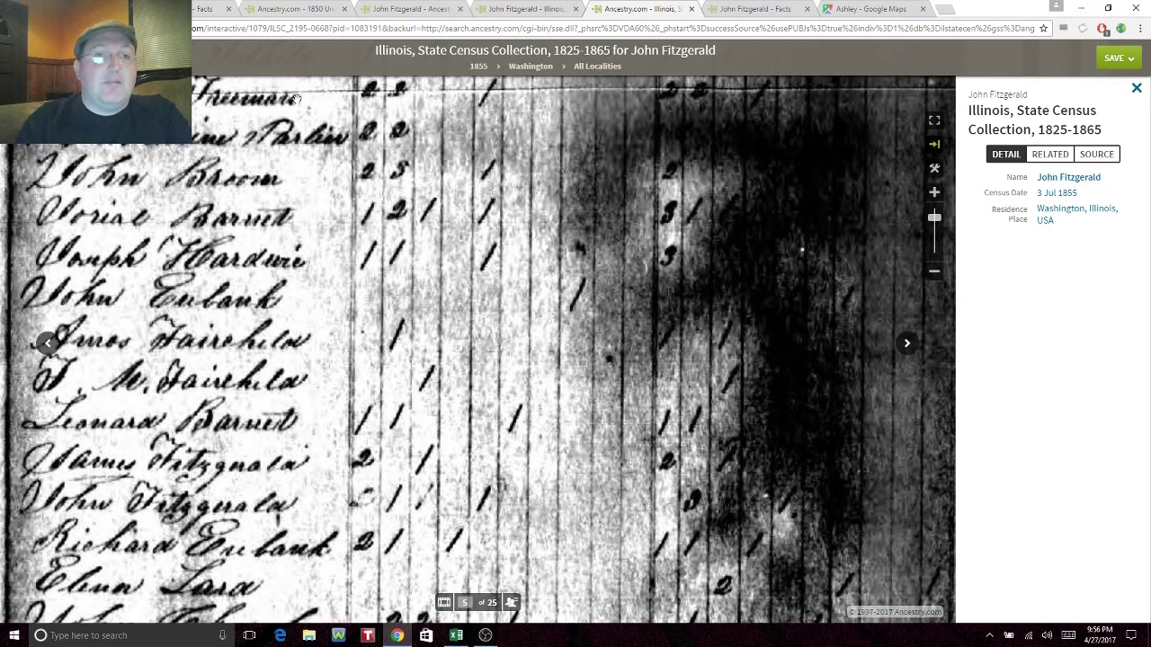
left_click(207, 9)
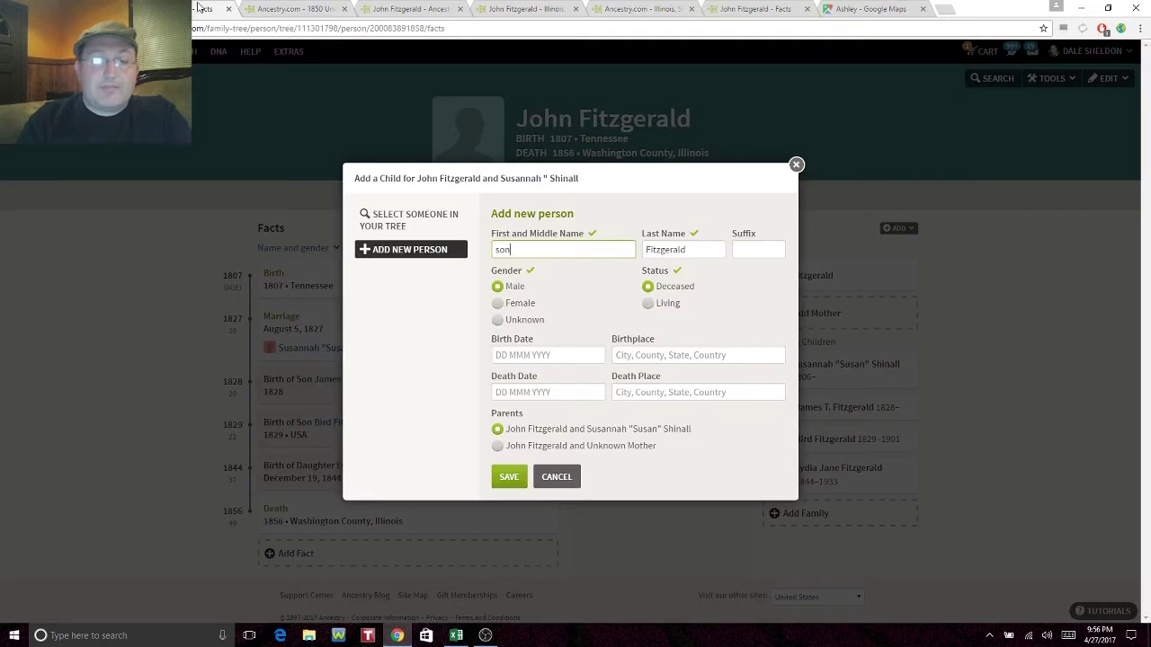
left_click(527, 356)
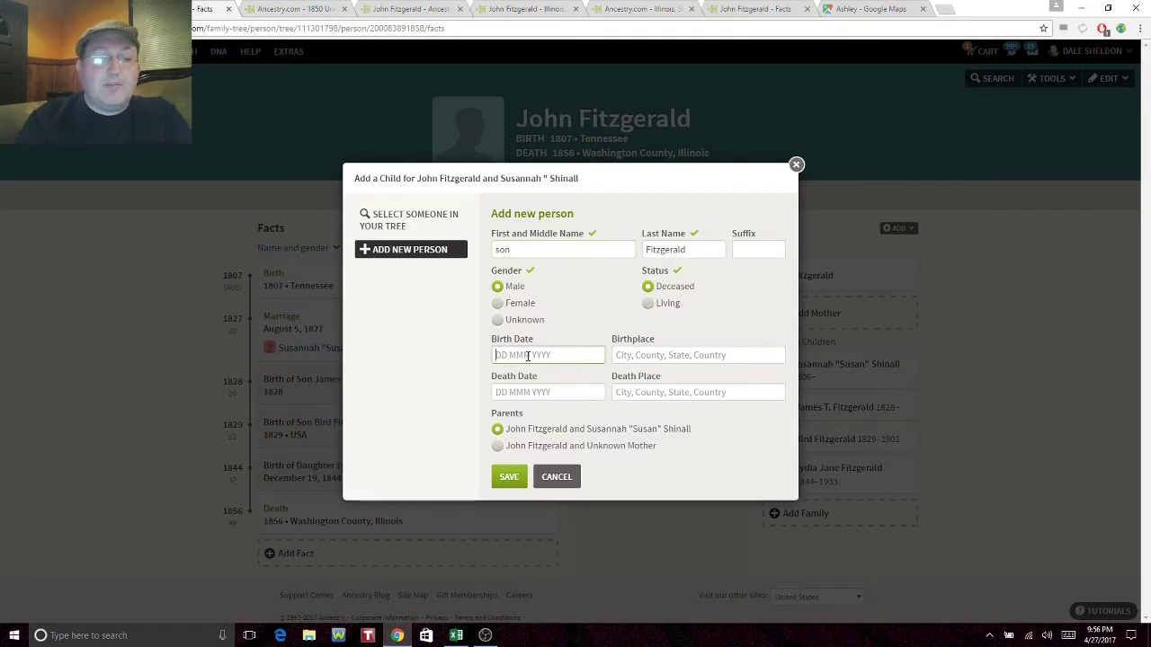
type("Bet")
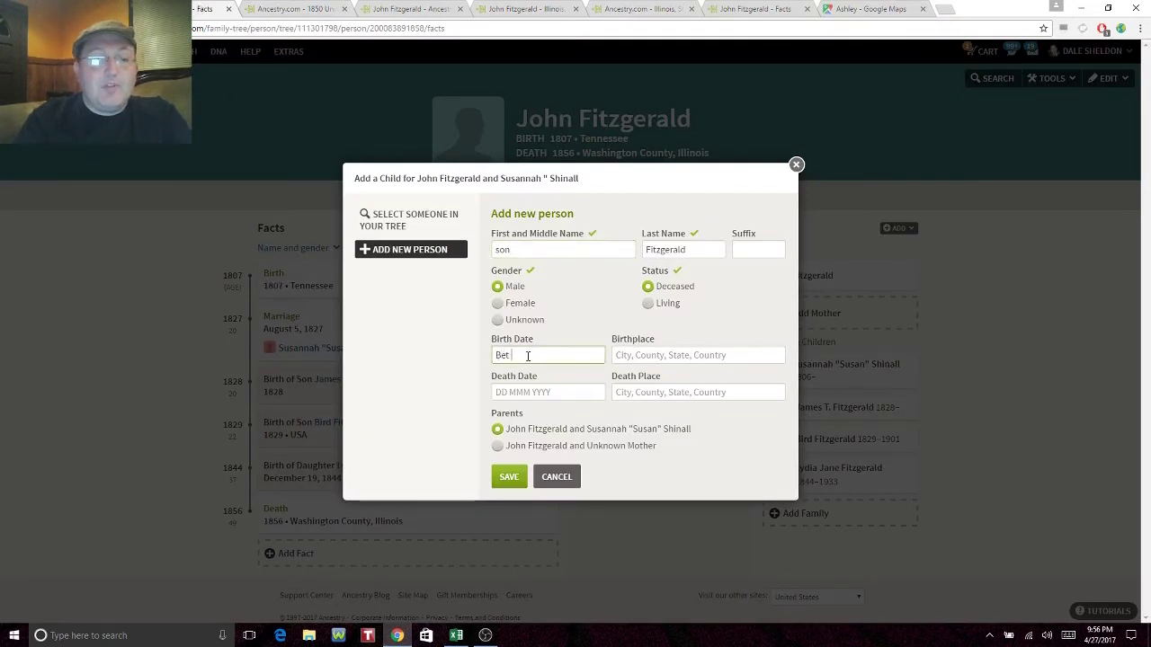
type(" 1835-1845")
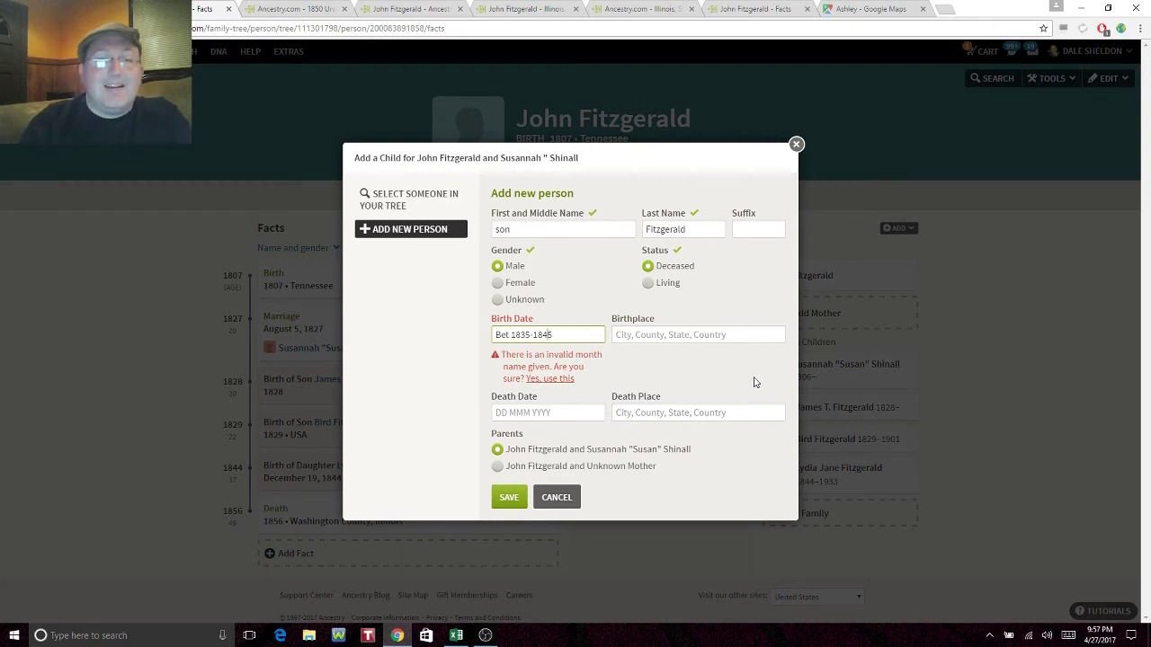
Step: Try the birth date as 1835-1845 without the Bet qualifier
key("Home")
key("Delete")
key("Delete")
key("Delete")
key("Delete")
key("Tab")
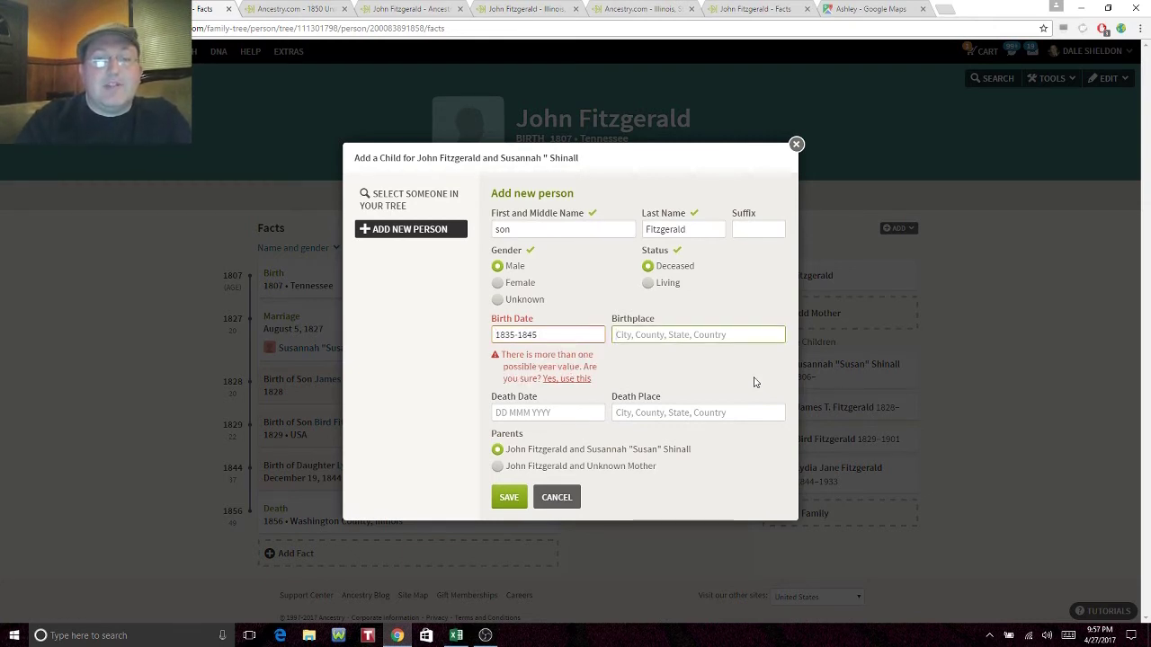
Step: Restore the Bet qualifier so the birth date reads Bet 1835-1845, accept the date as entered, and save the new son
left_click(495, 334)
type("Bet")
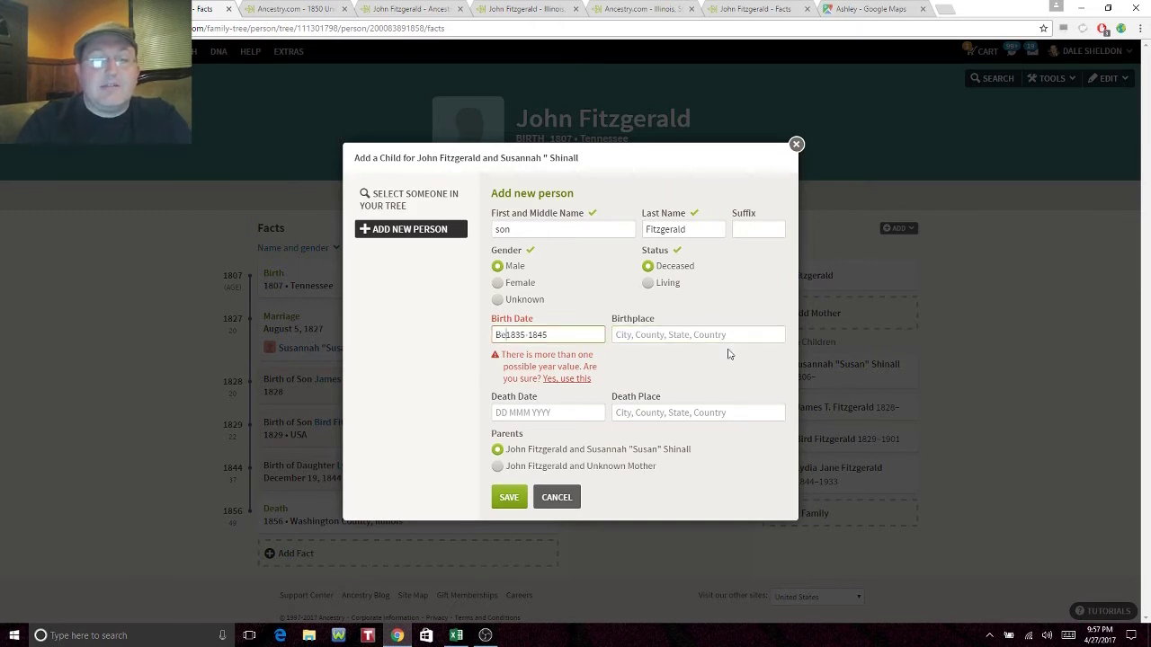
key("Tab")
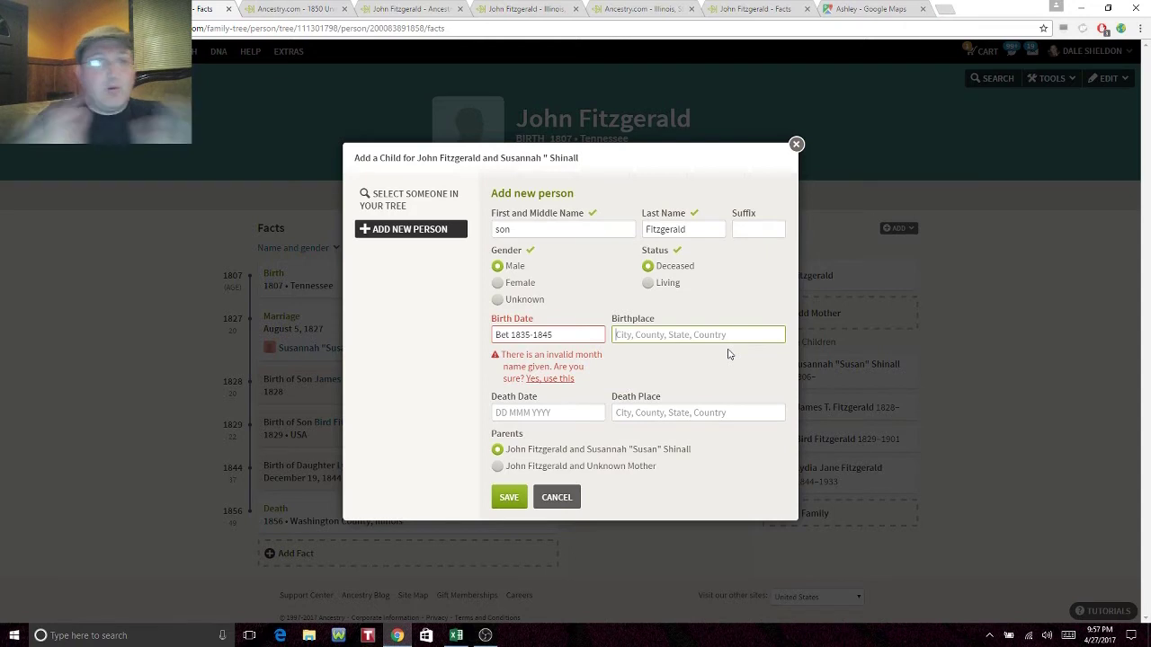
left_click(509, 497)
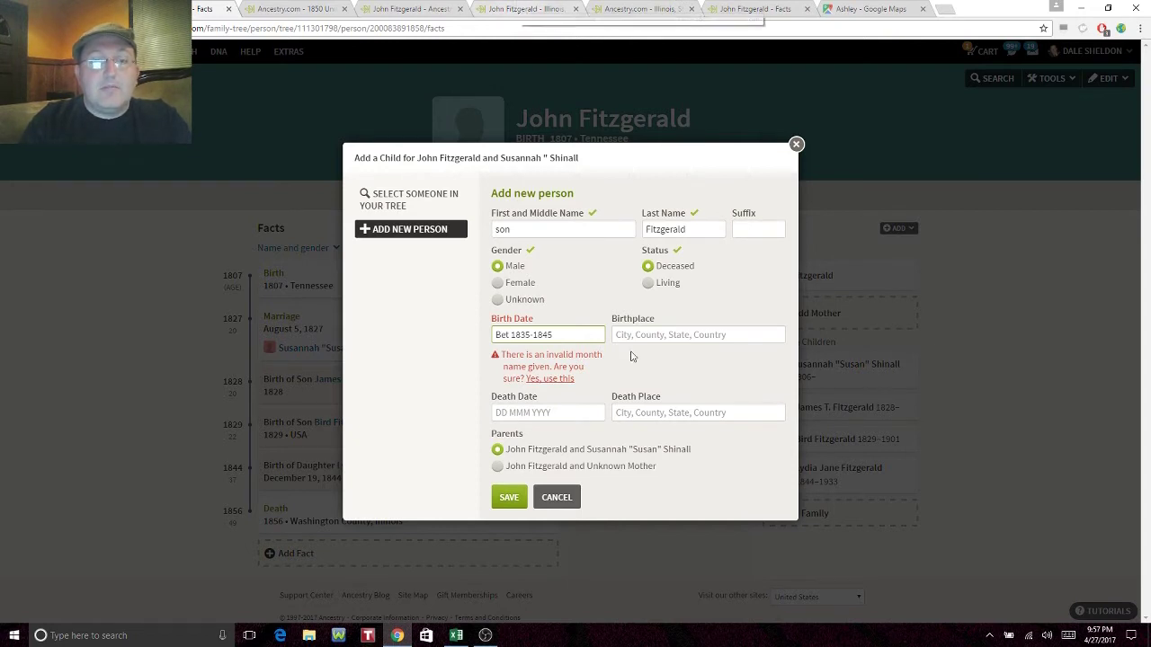
left_click(550, 379)
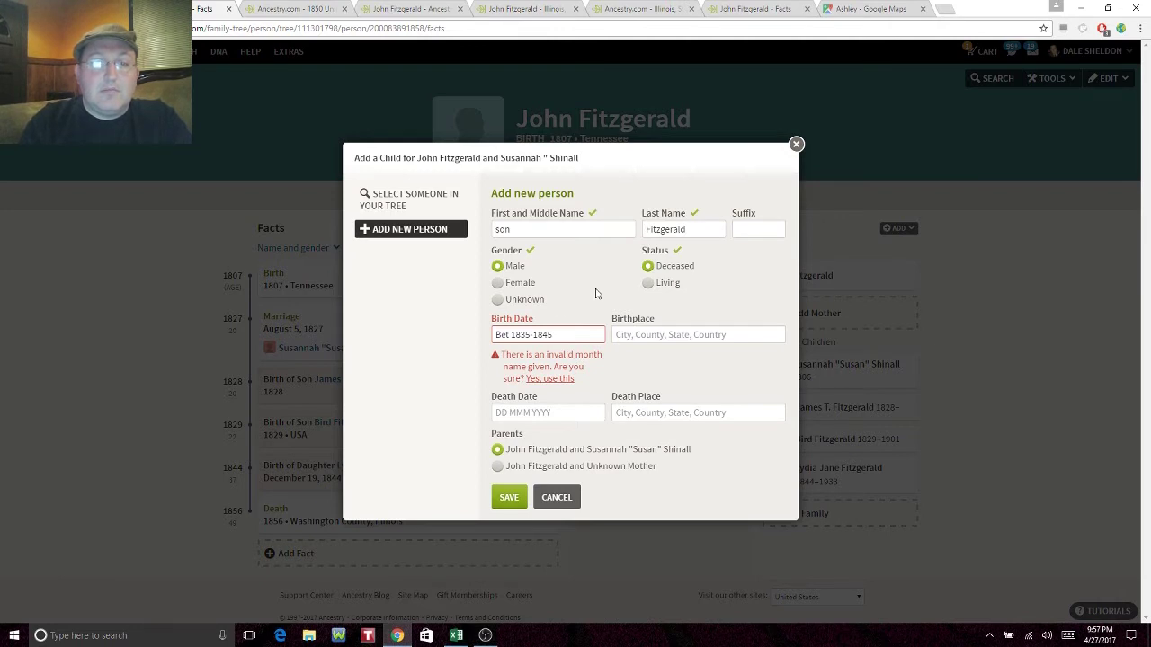
left_click(547, 379)
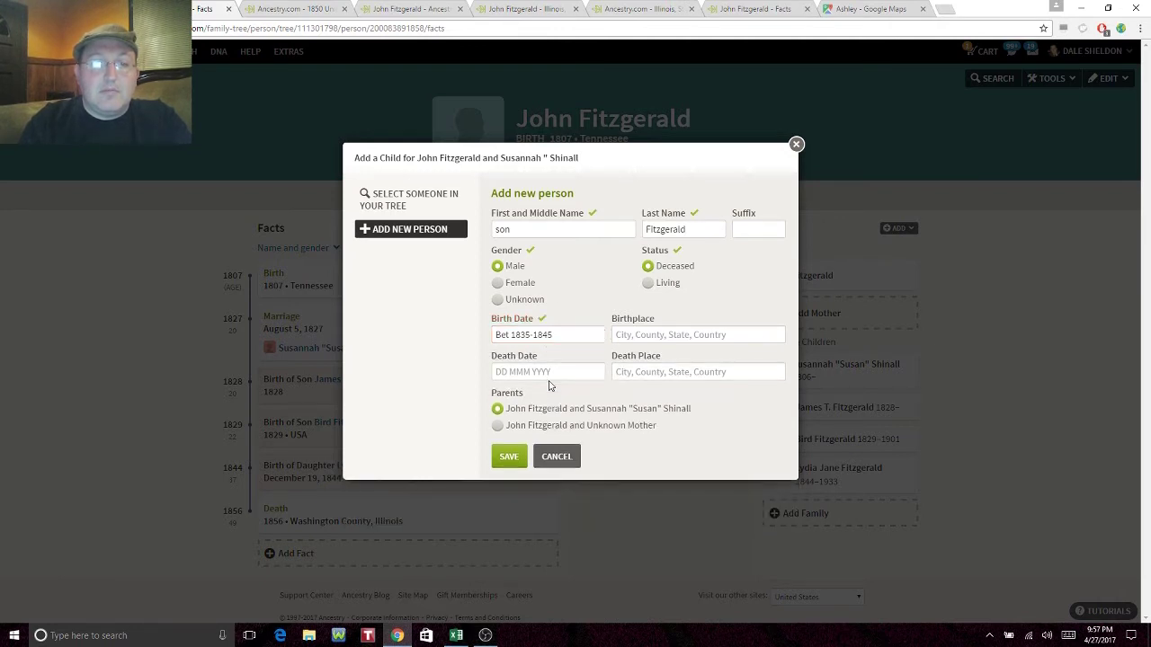
left_click(508, 456)
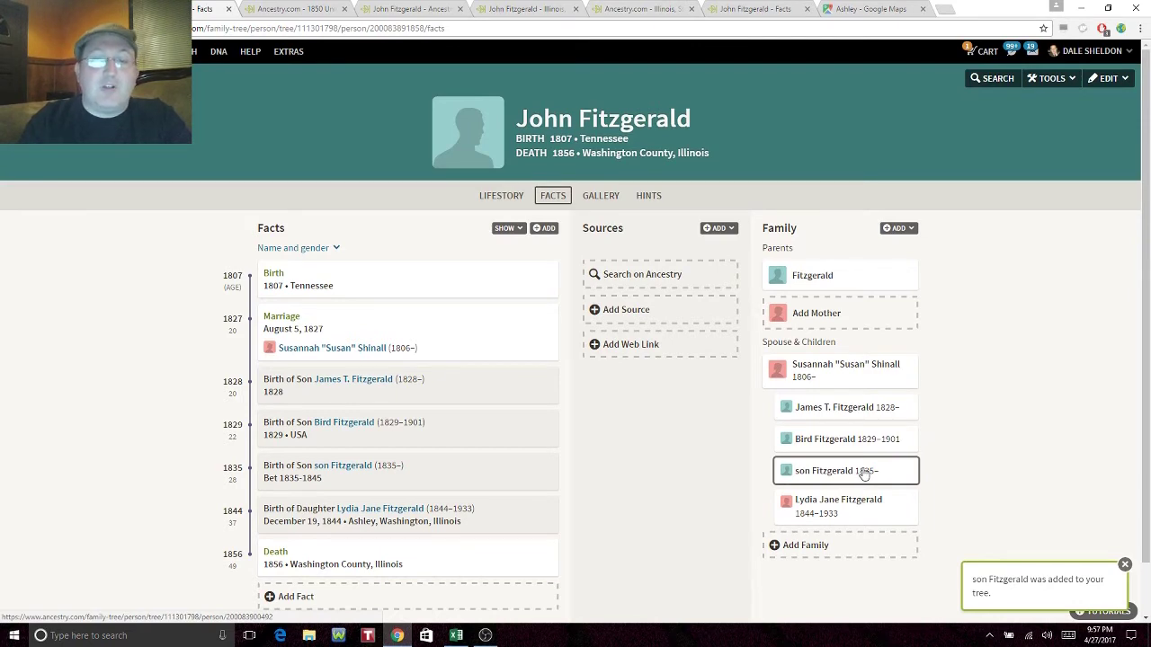
Step: Recheck the father's row on the 1855 census page and start adding another son with the first name son
left_click(517, 11)
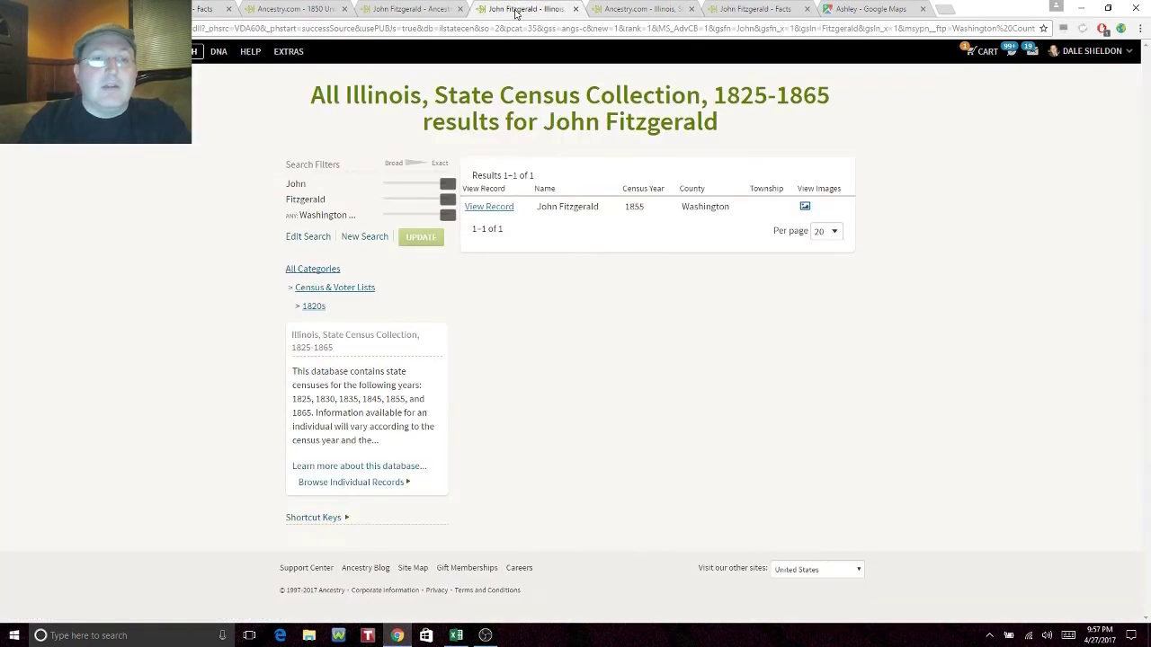
left_click(628, 11)
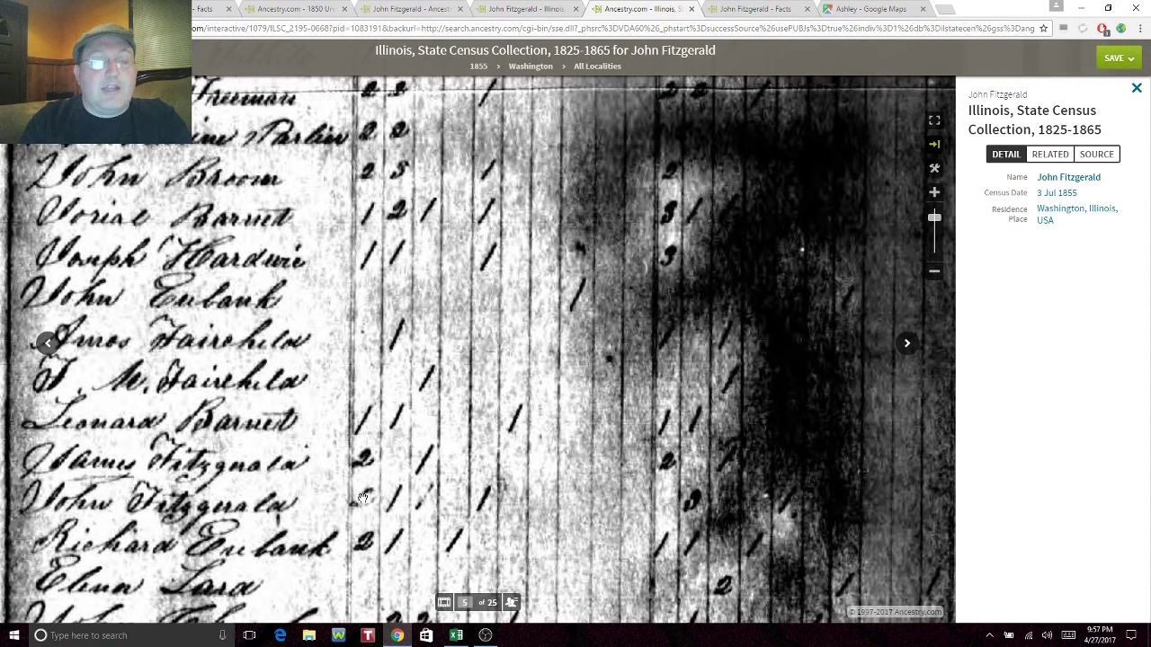
left_click(195, 9)
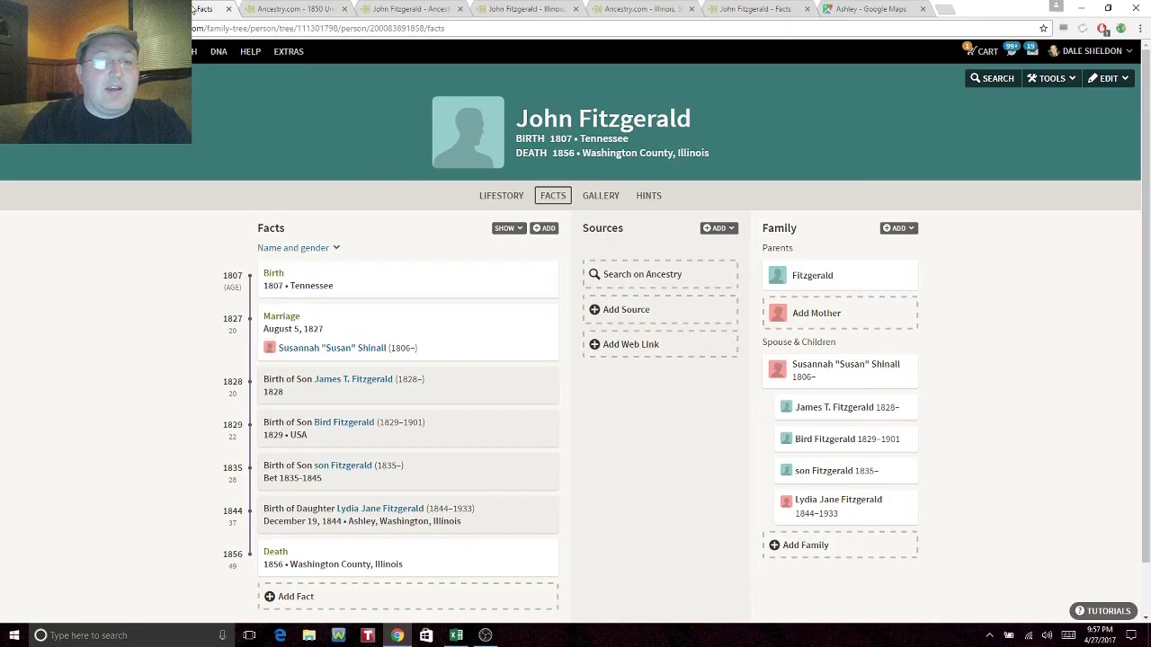
left_click(898, 228)
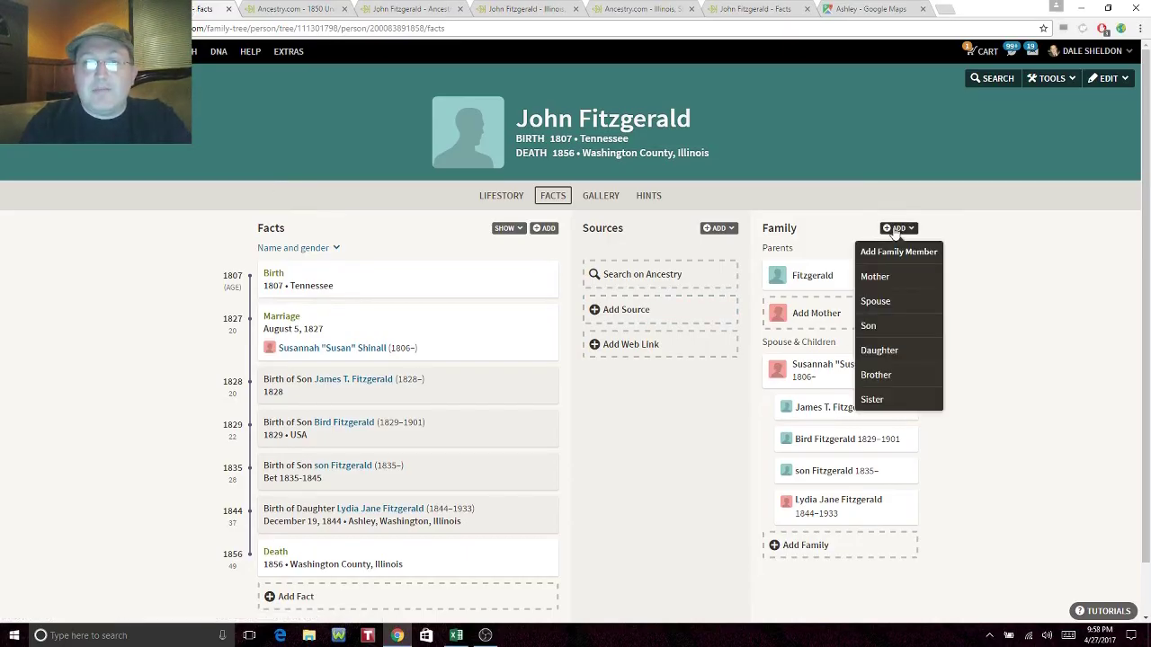
left_click(870, 327)
type("son 1")
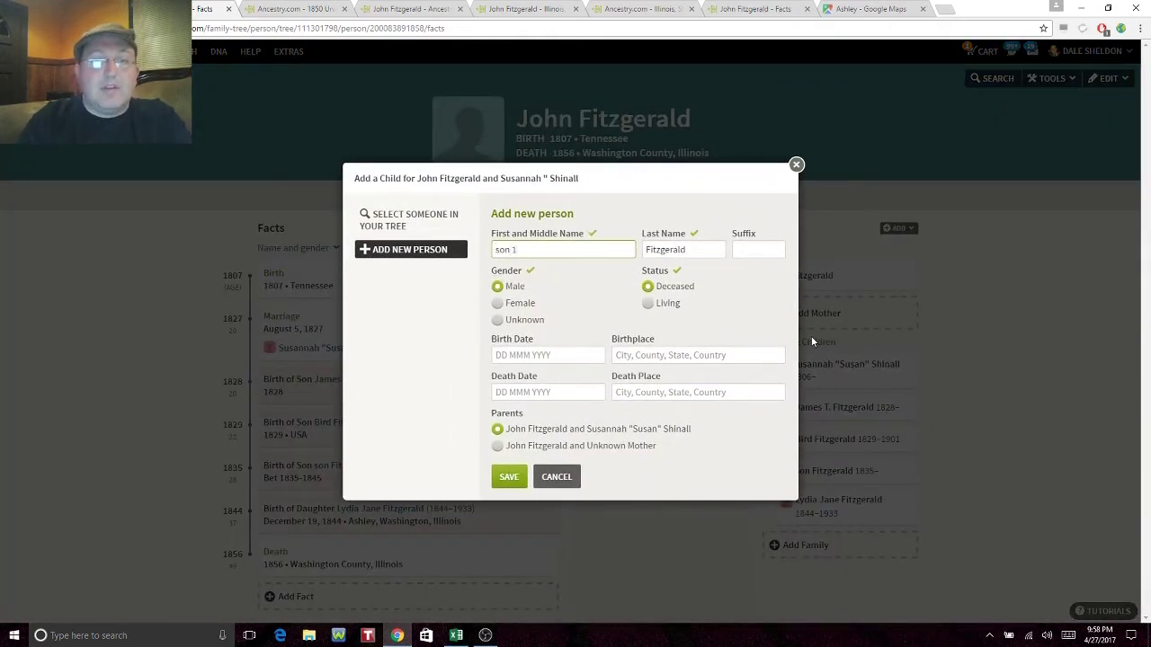
left_click(549, 355)
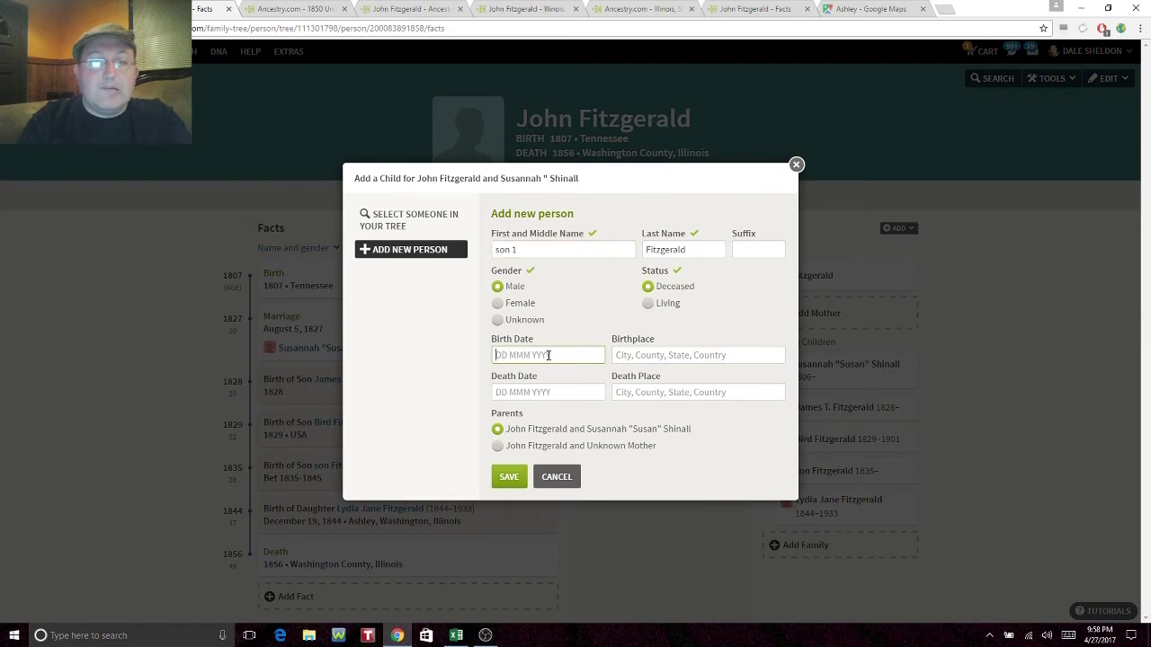
left_click(525, 249)
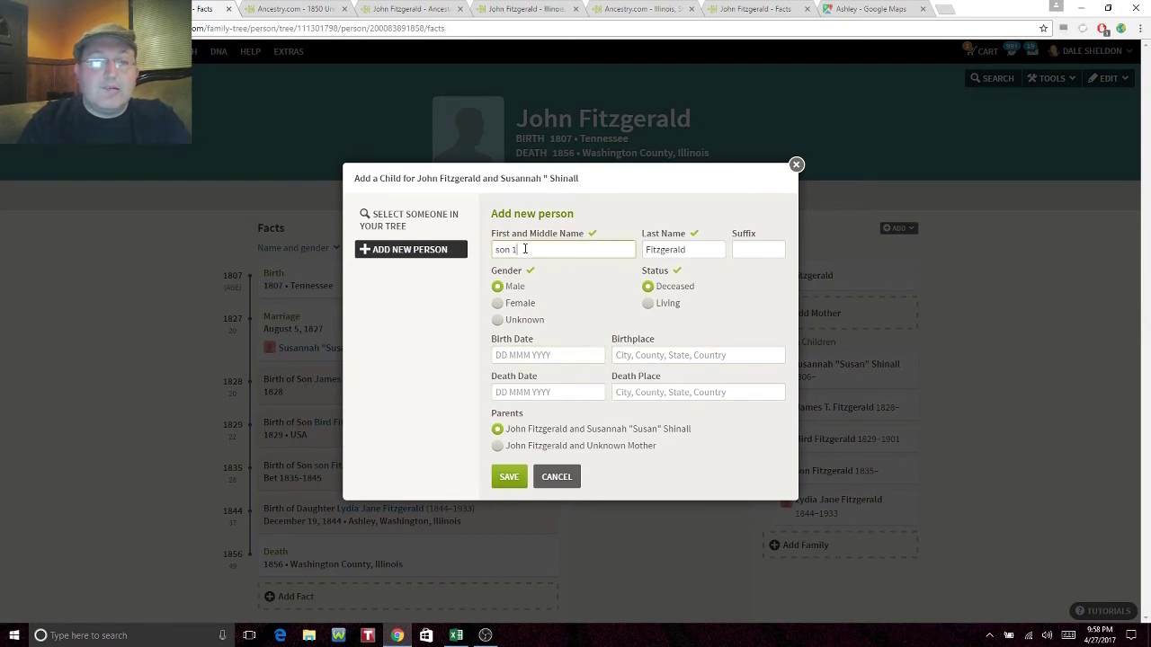
key("BackSpace")
key("BackSpace")
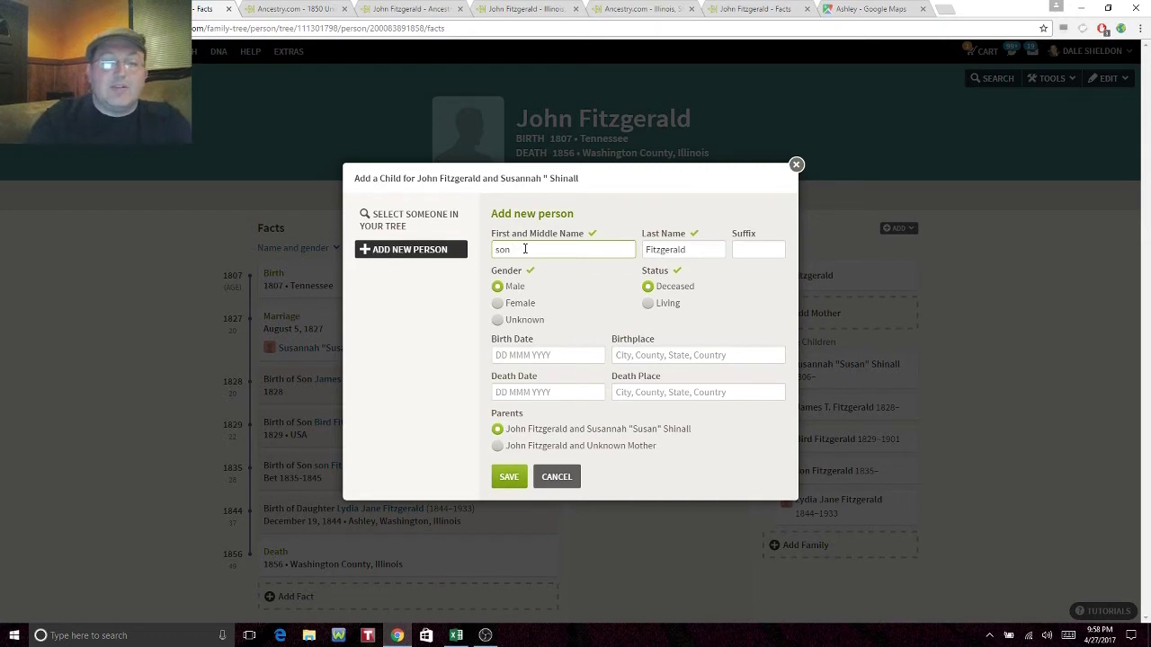
Step: Enter Bet 1845-1855 as this son's birth date, accept the date as entered, and save him to the tree
left_click(526, 354)
type("Be")
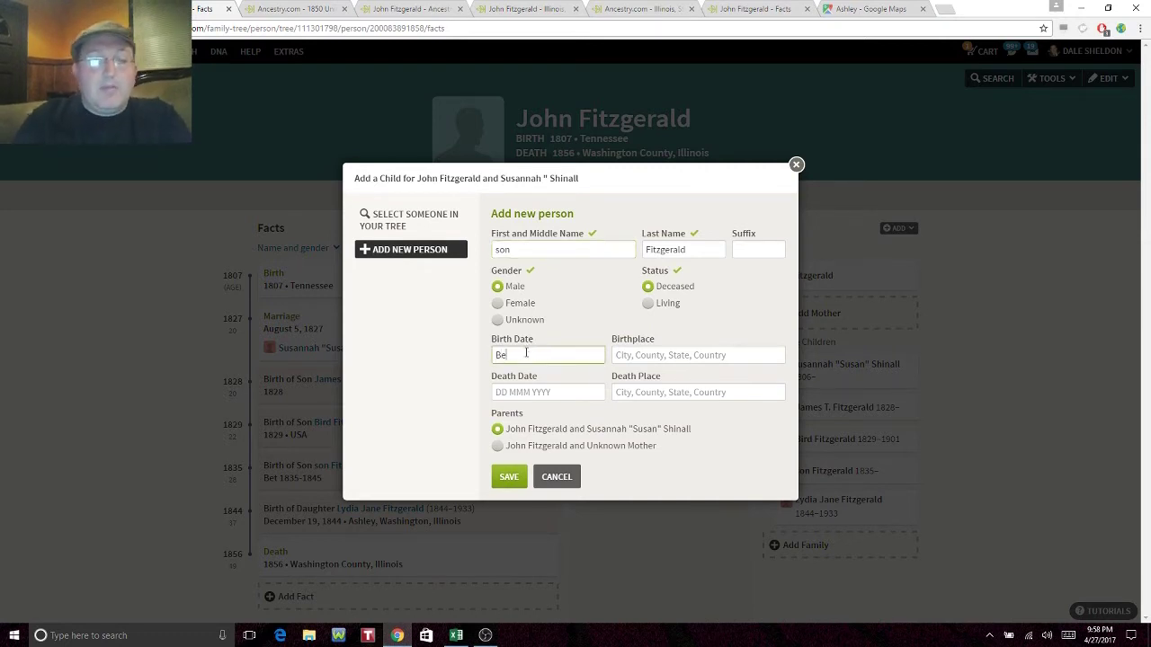
type("t 1845")
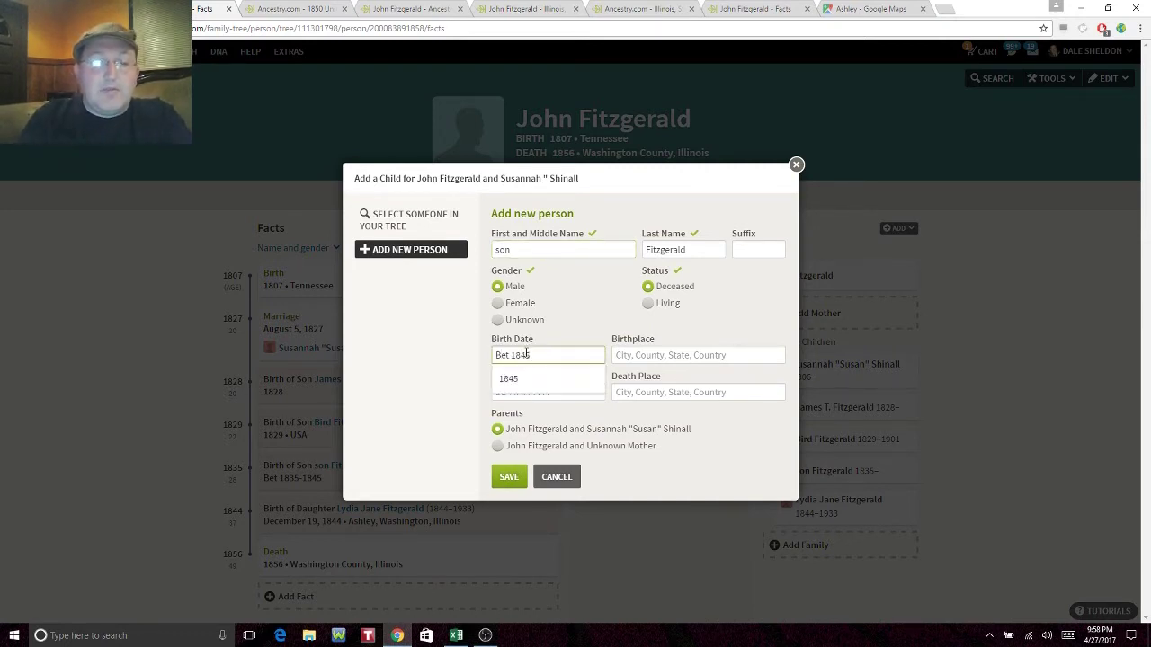
type("-1855")
left_click(541, 385)
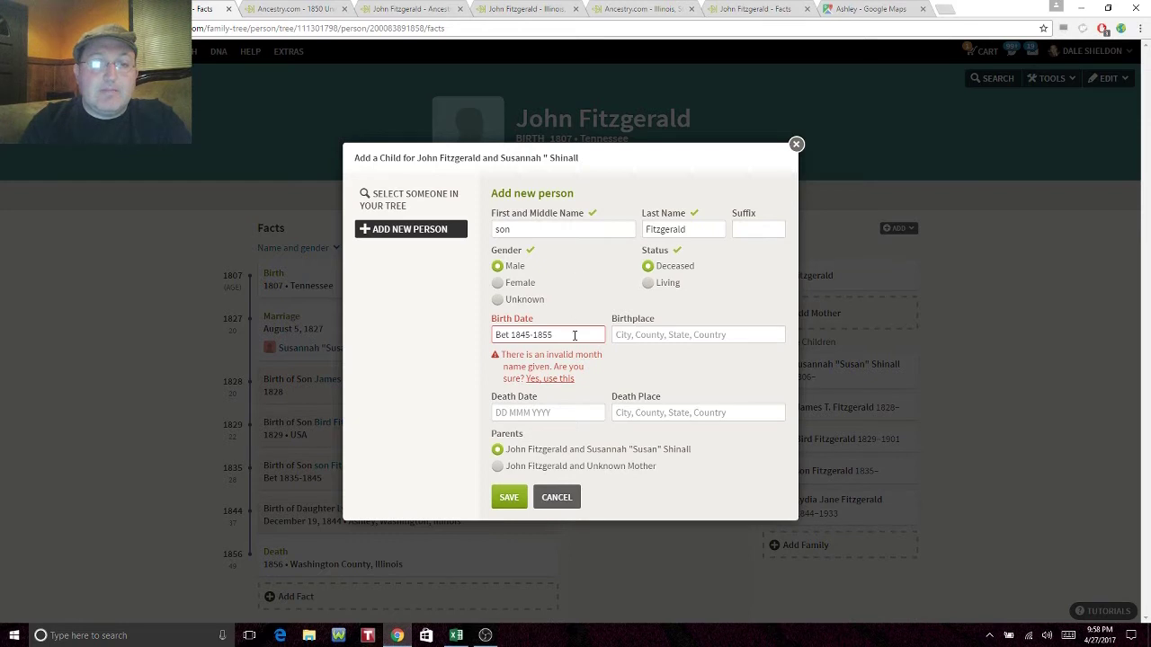
left_click(552, 379)
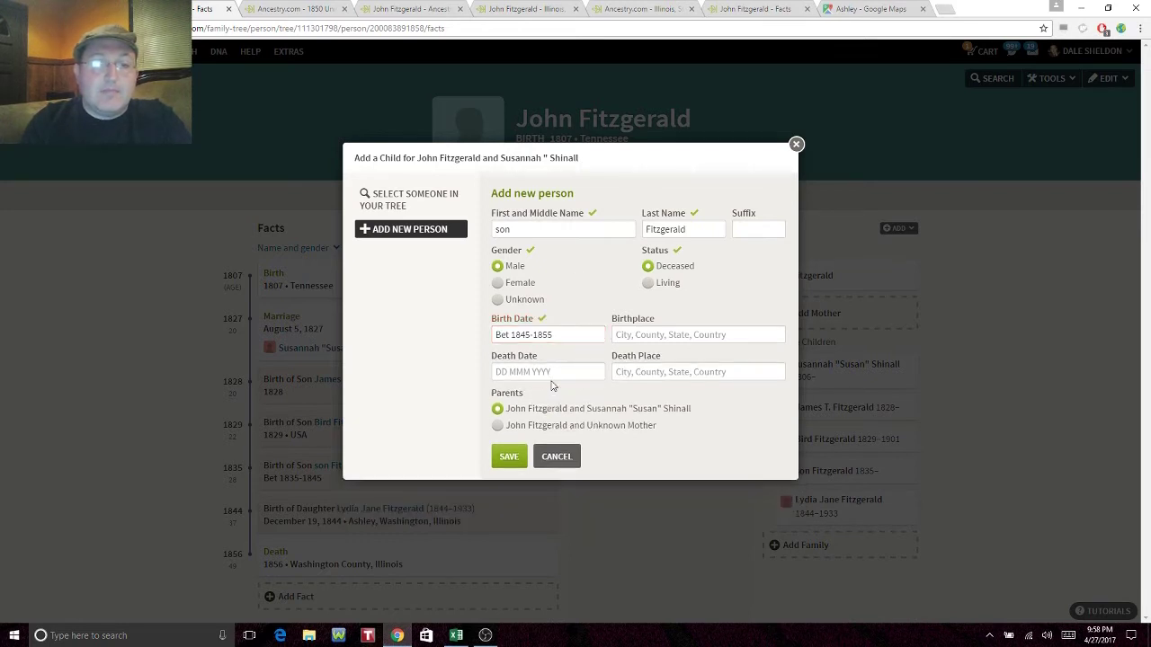
left_click(509, 462)
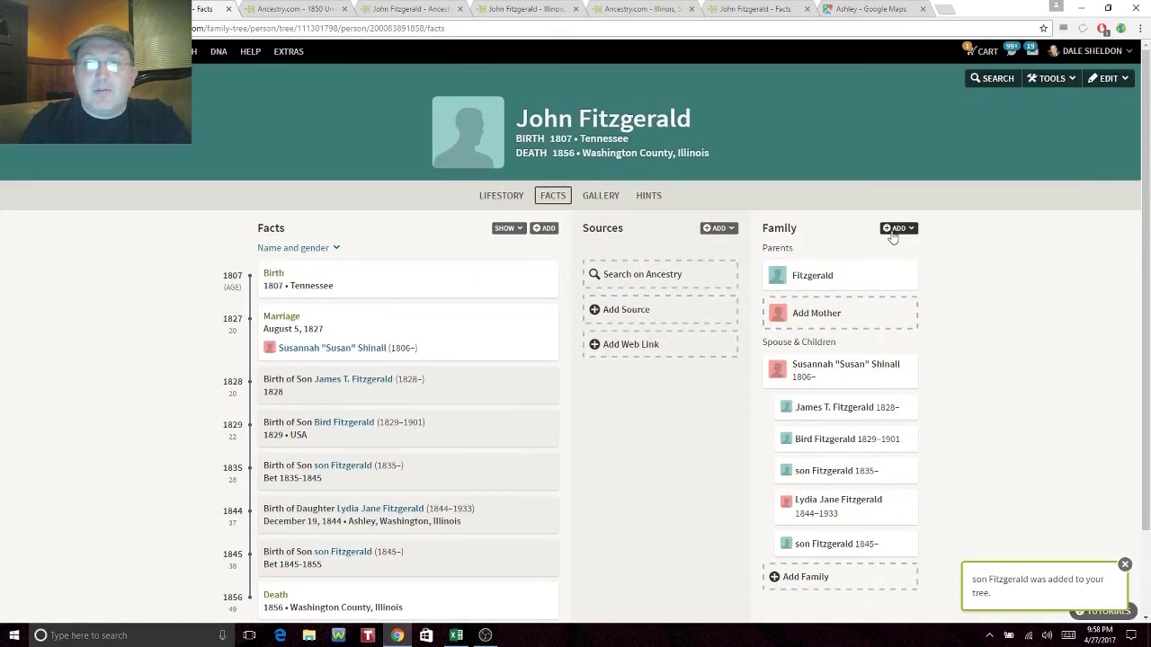
Step: Add one more son to the father with the first name son and birth date Bet 1845-1855, accepting the date as entered
left_click(893, 229)
left_click(869, 327)
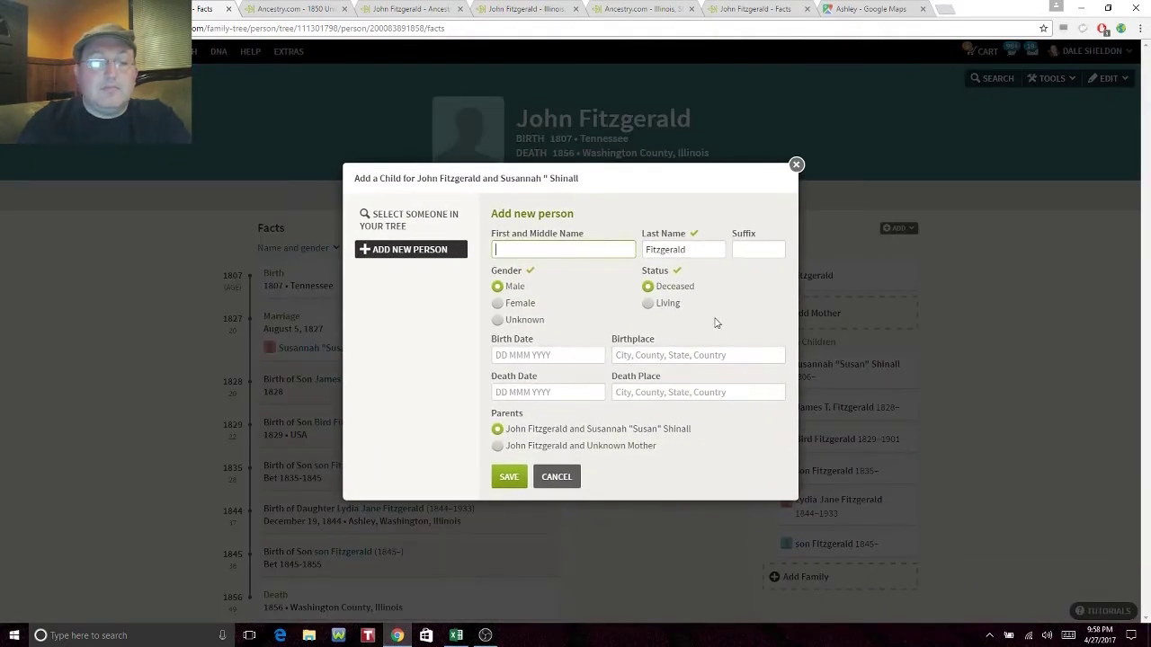
type("son")
left_click(573, 349)
type("Bet 1845")
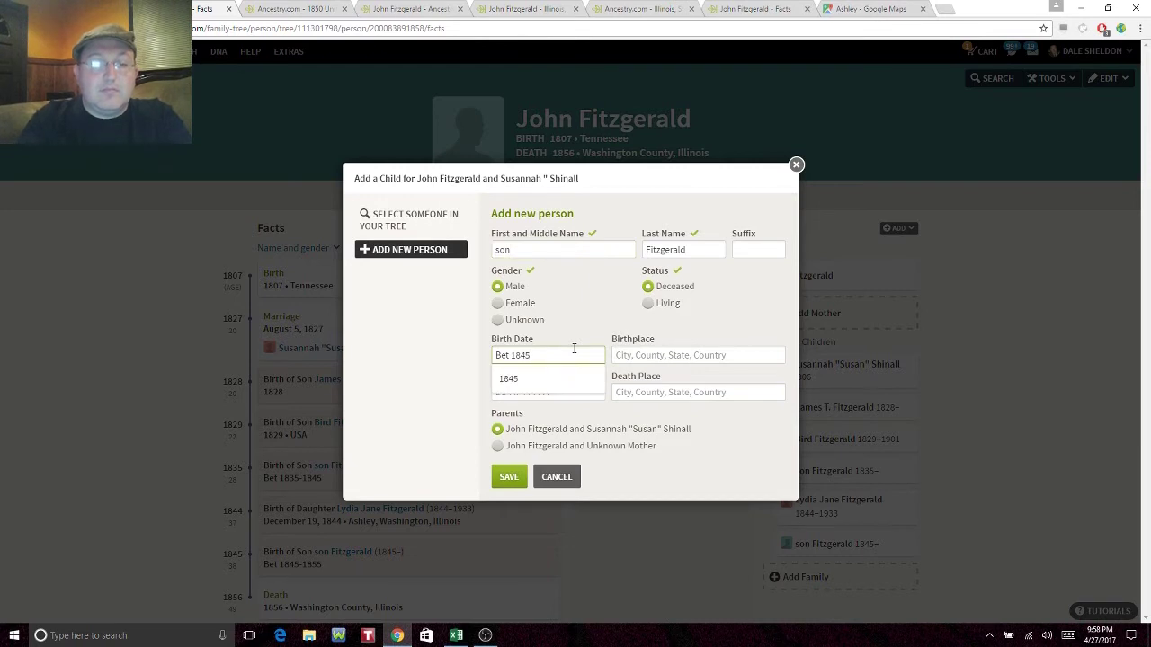
type("-1855")
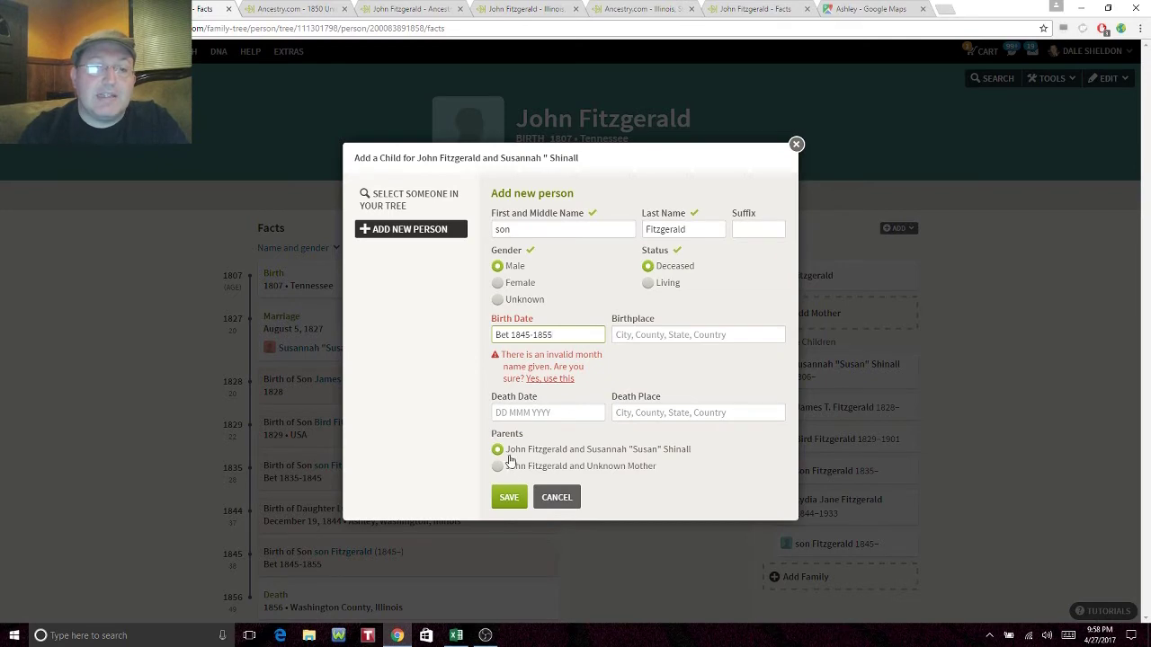
left_click(542, 380)
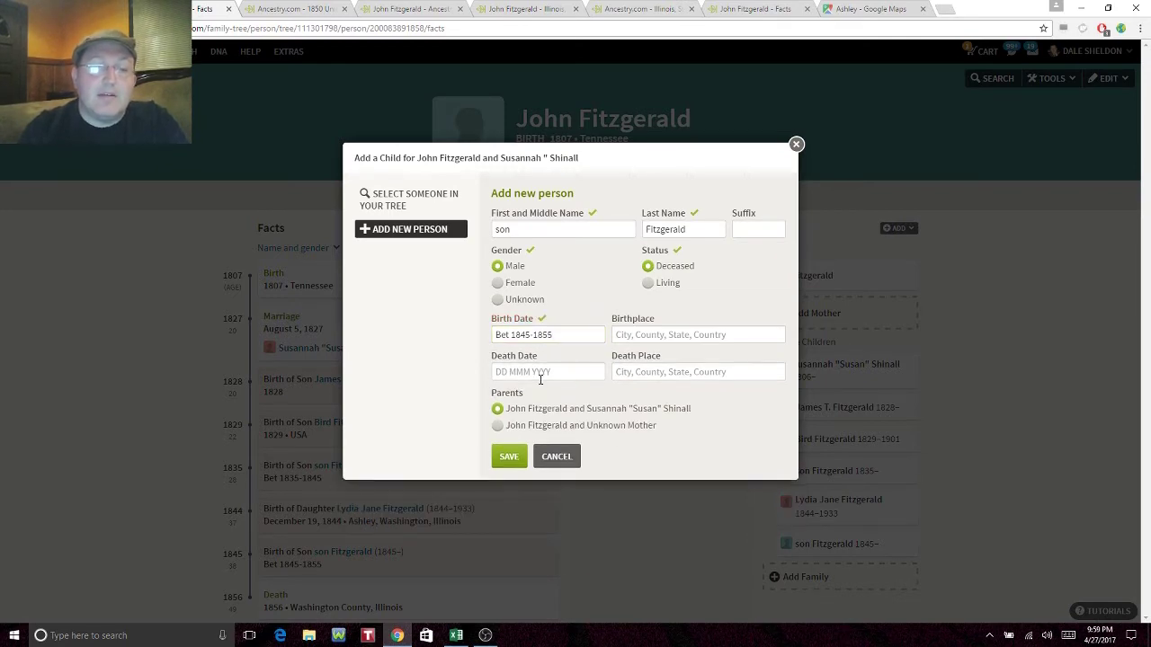
left_click(509, 457)
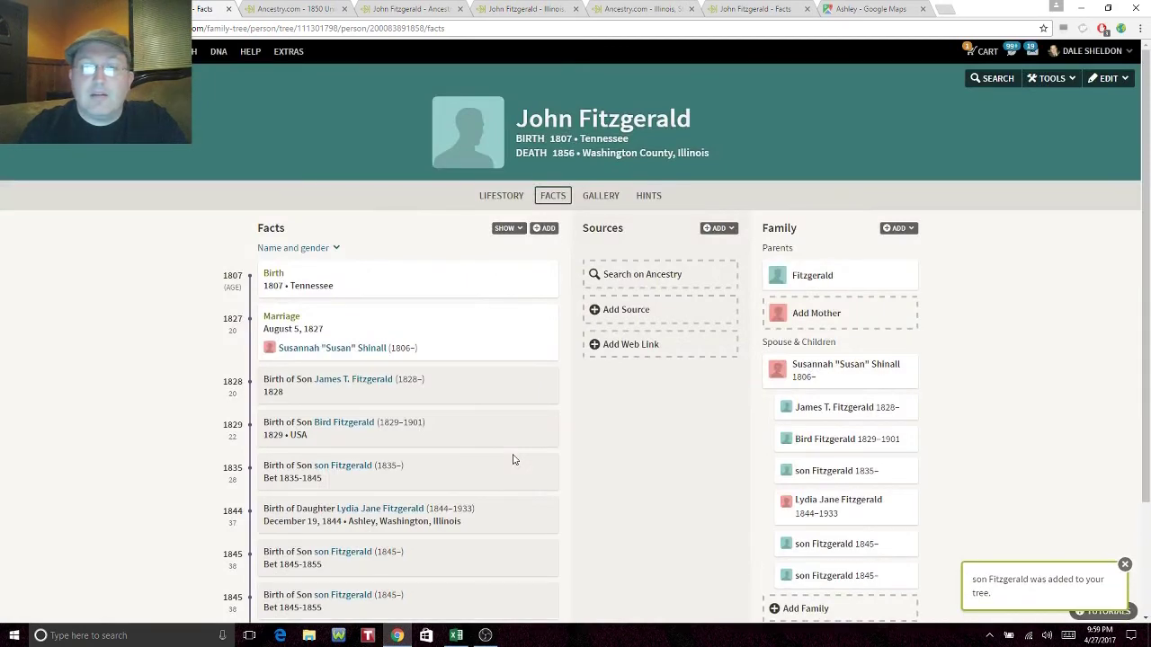
Step: Check the female tallies in the father's 1855 census row and start adding a daughter with the first name three daughters
left_click(648, 8)
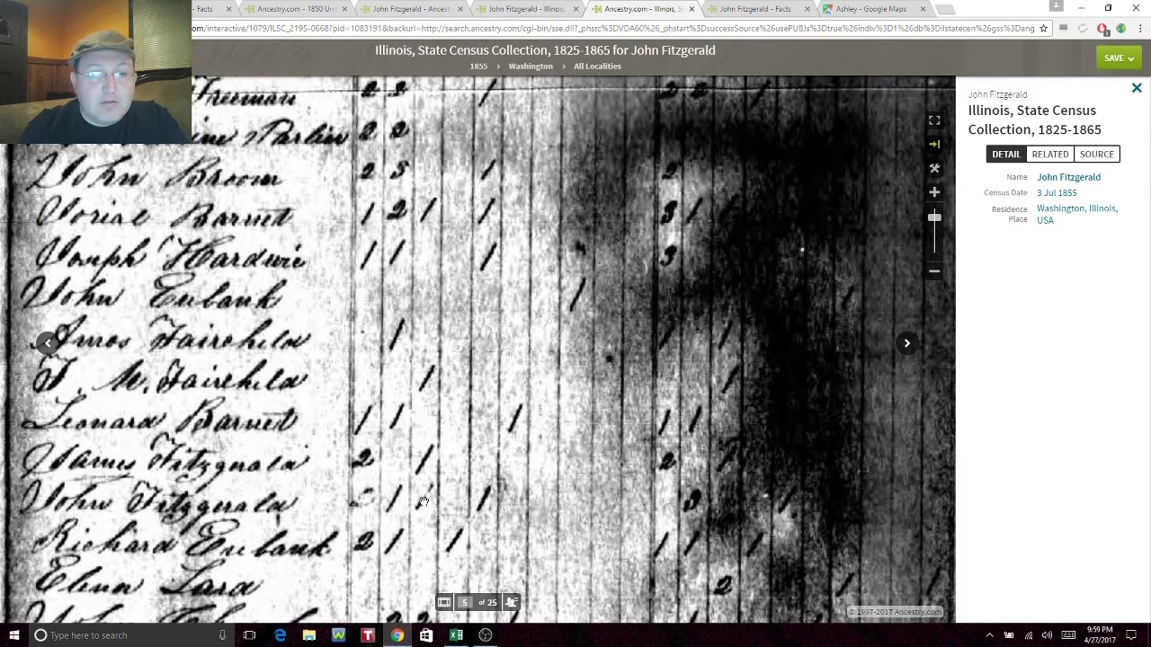
left_click_drag(510, 509, 467, 494)
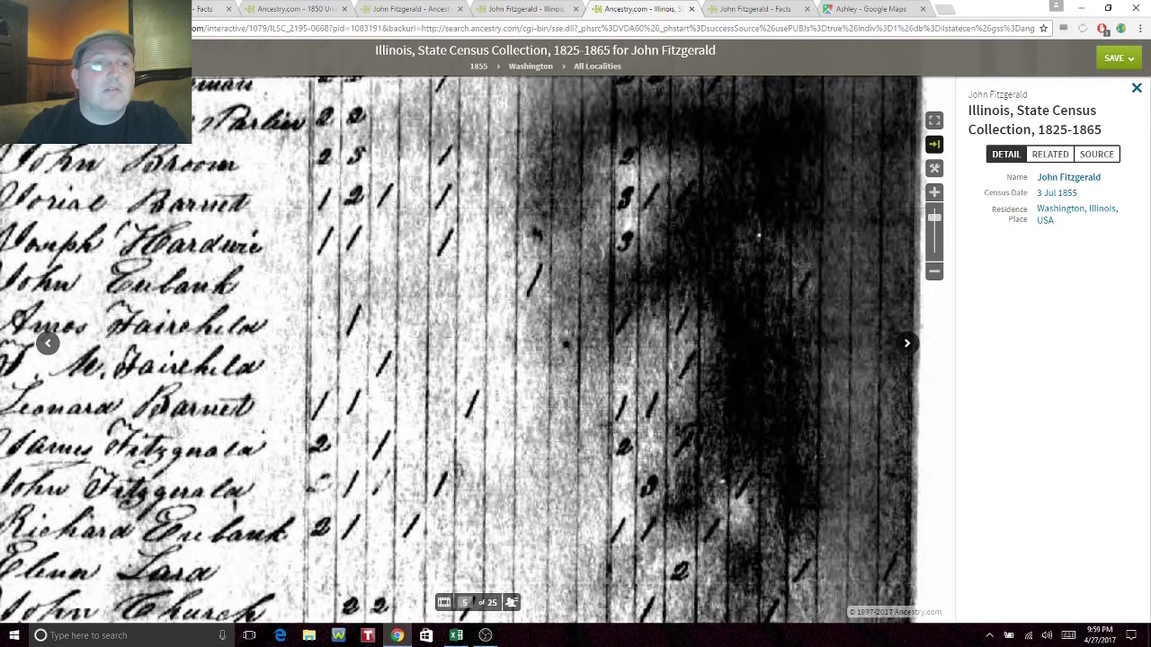
left_click(205, 9)
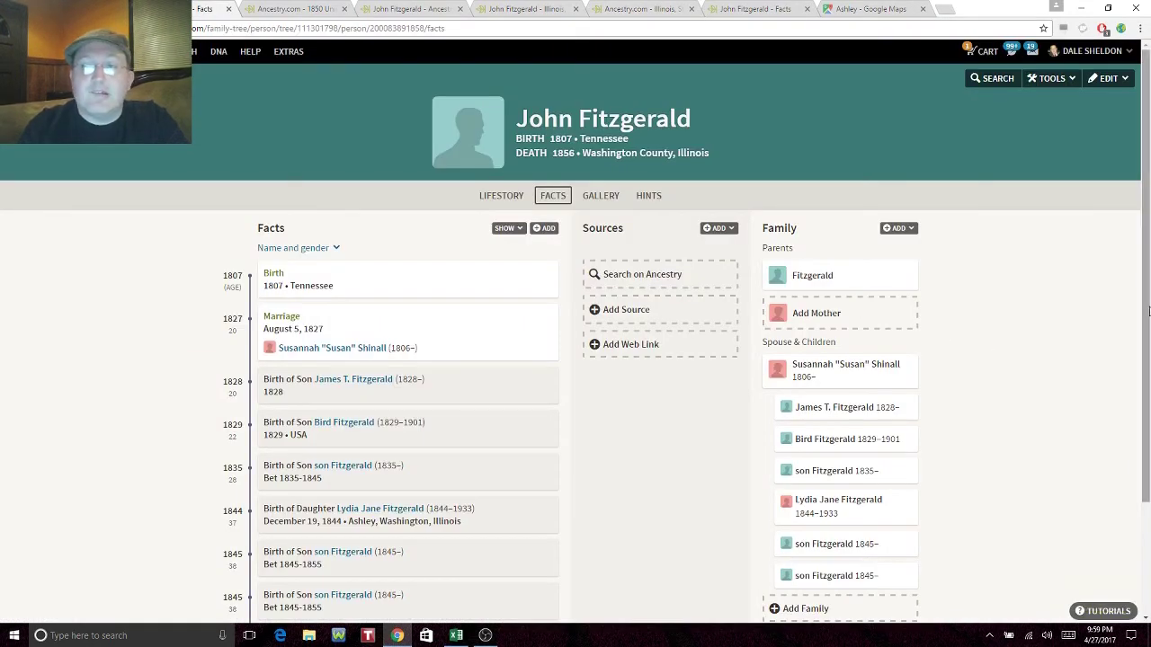
scroll(1145, 306, "down", 1)
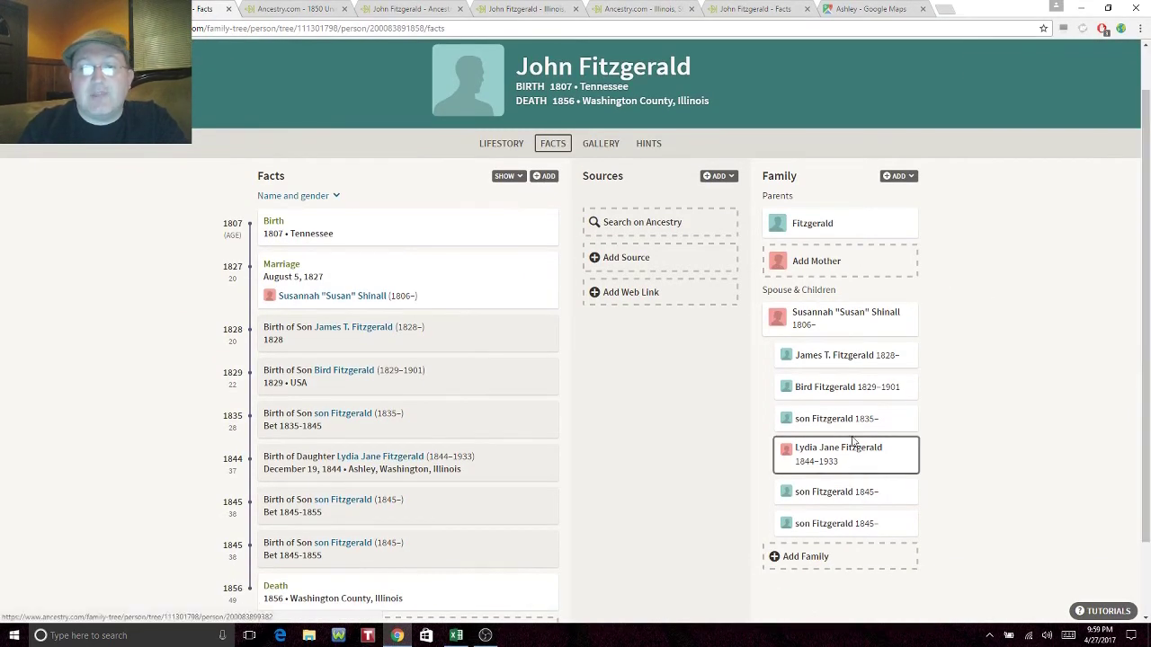
left_click(898, 177)
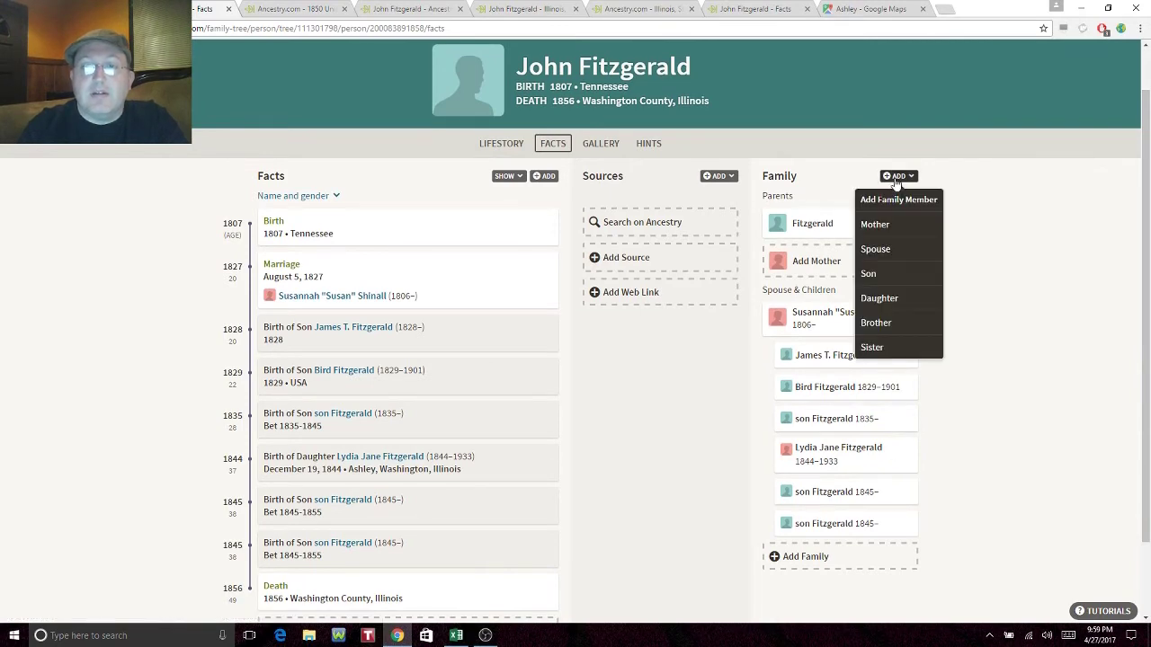
left_click(878, 299)
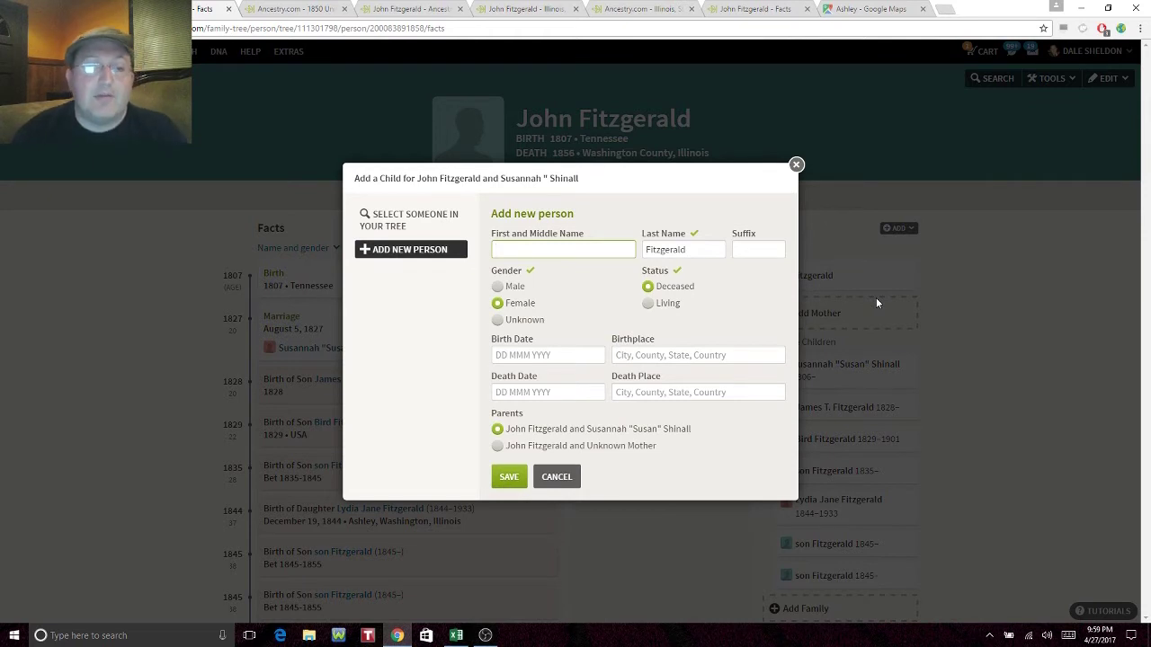
type("three daughters")
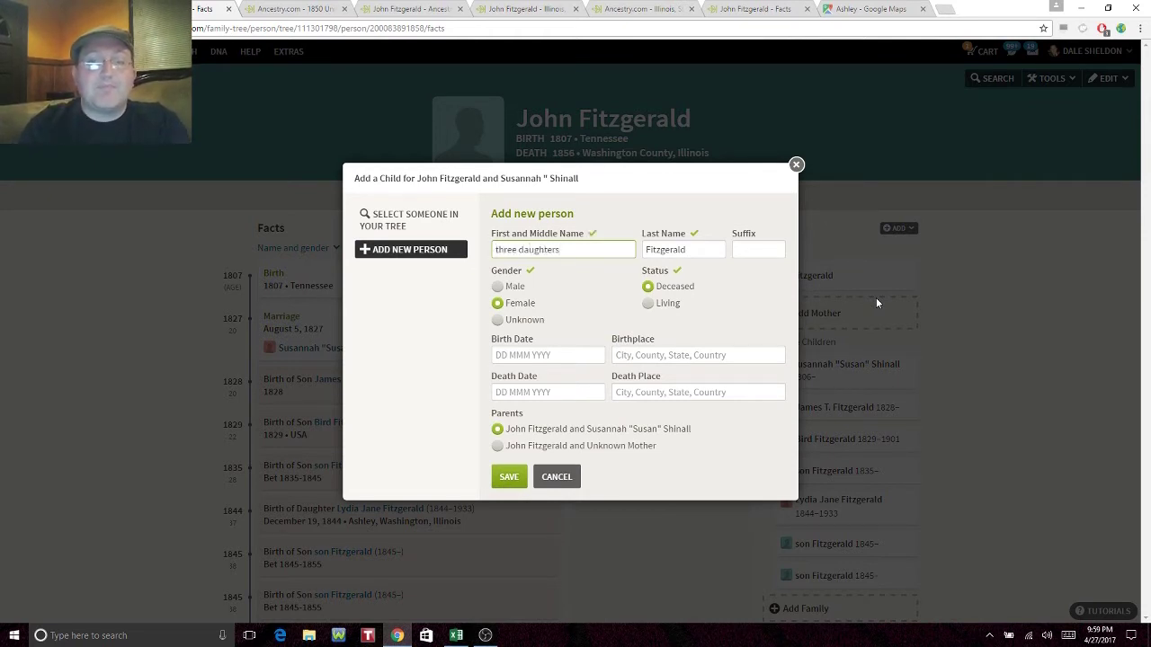
Step: Enter Bet 1835-1845 as the birth date of the three daughters entry, accept the date as entered, and save it
left_click(562, 354)
type("Bet 1835-1845")
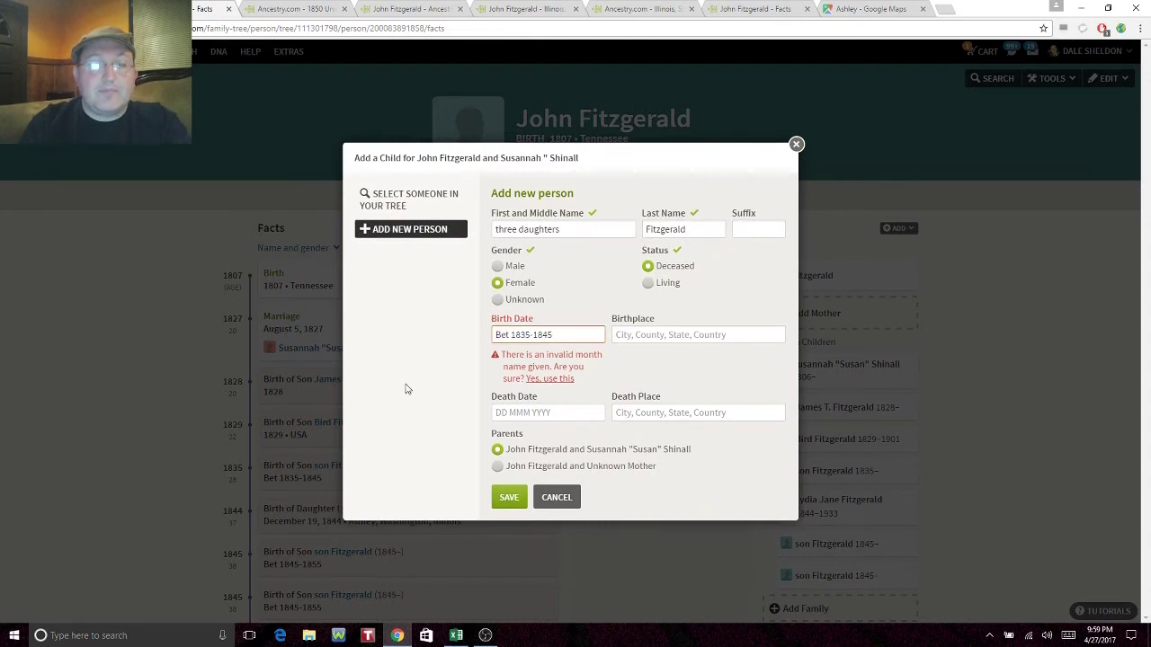
left_click(554, 378)
left_click(510, 455)
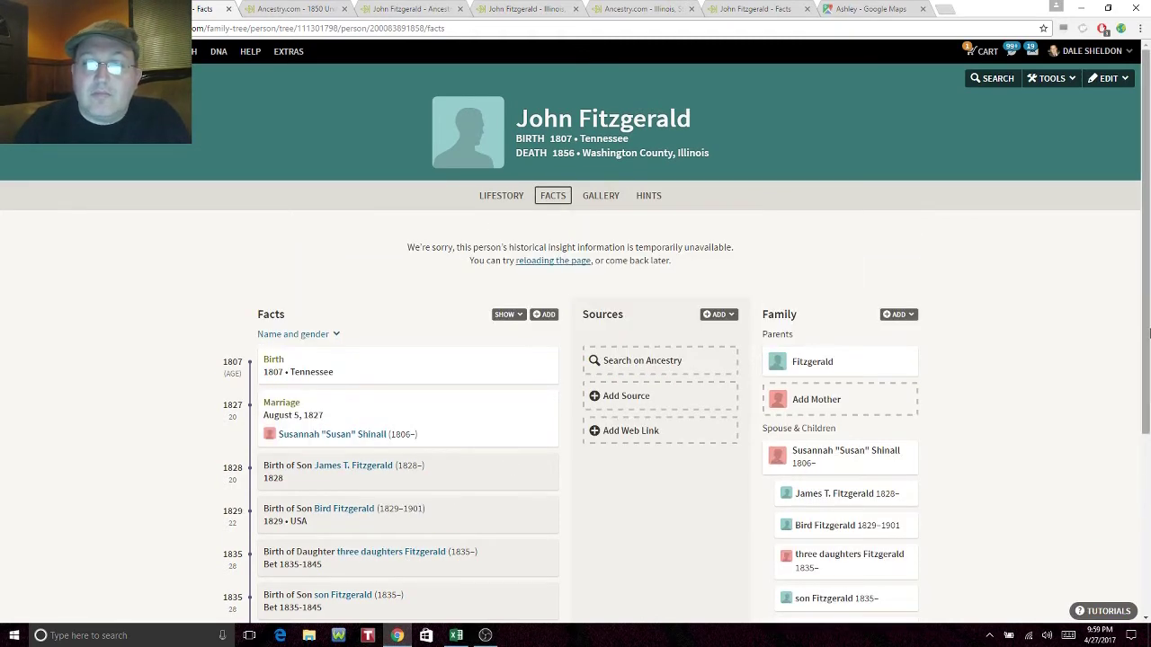
Step: Rename the three daughters entry in the father's family as two daughters and save the change
left_click_drag(1149, 331, 1148, 425)
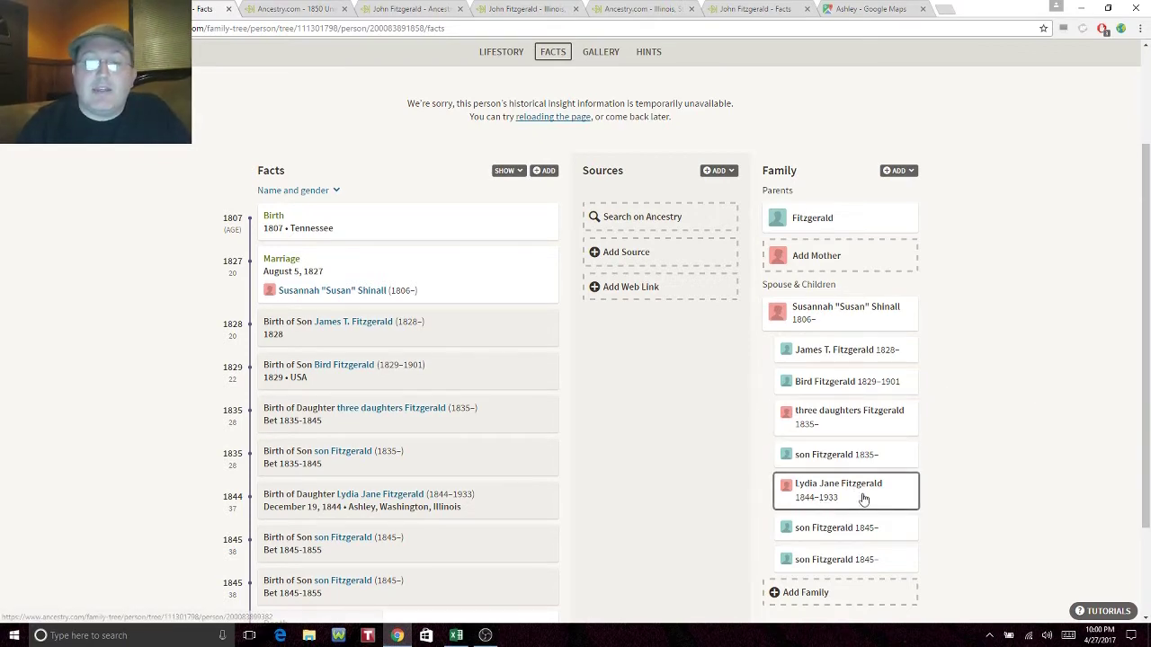
left_click(845, 422)
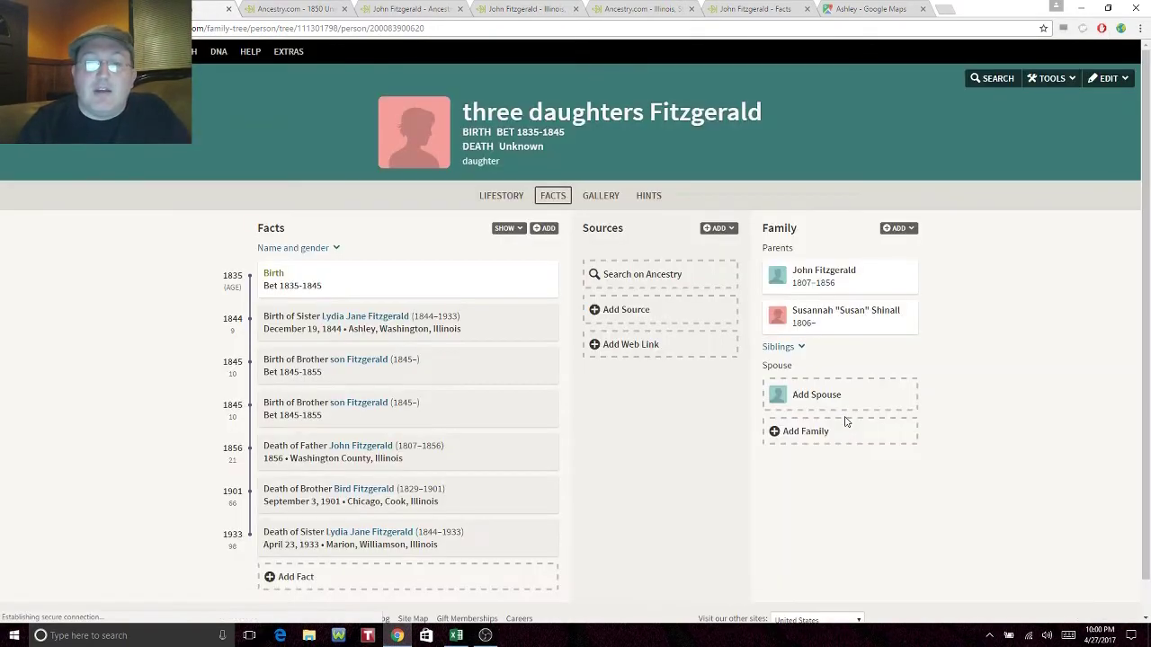
left_click(308, 249)
left_click(545, 265)
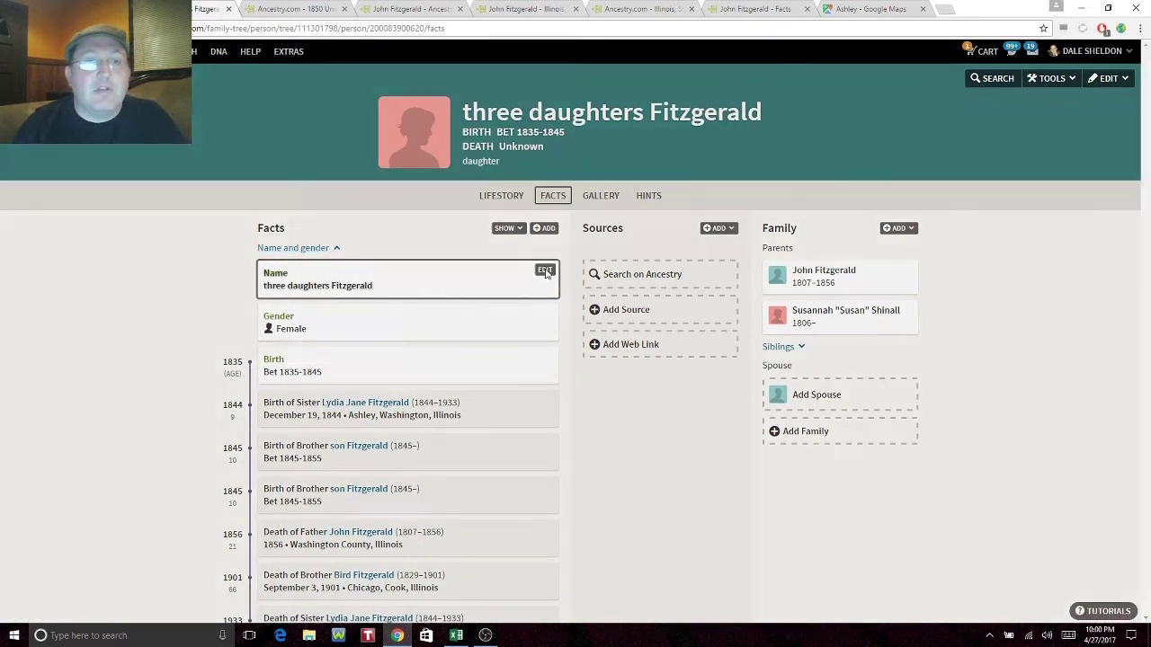
double_click(531, 310)
type("two daughters")
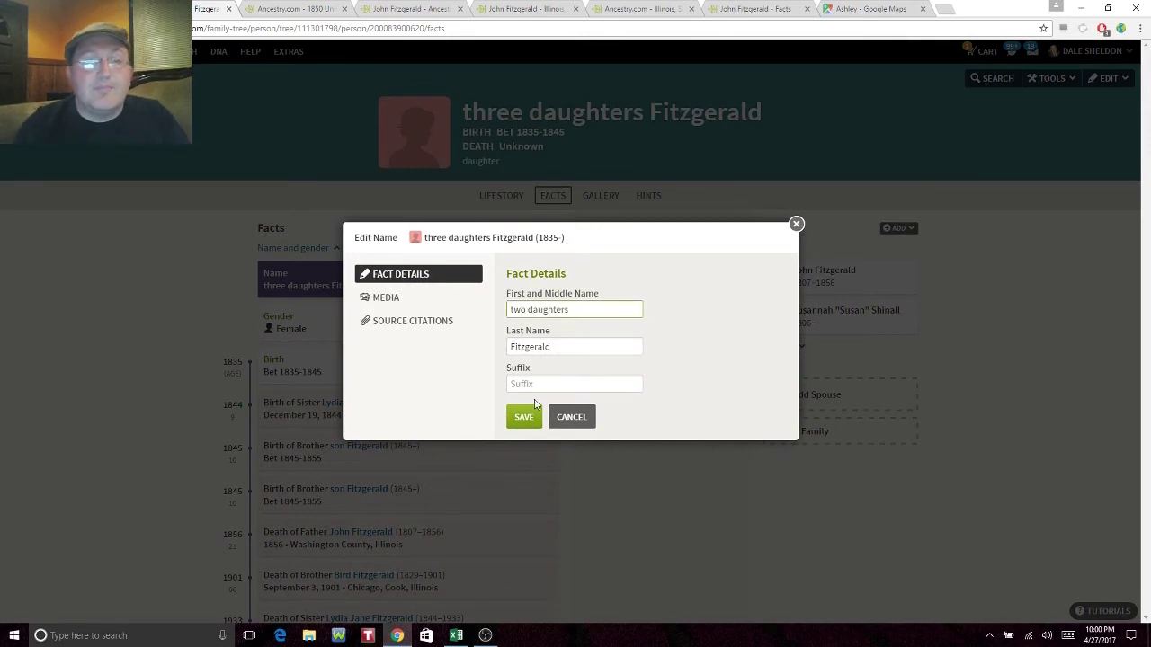
left_click(521, 420)
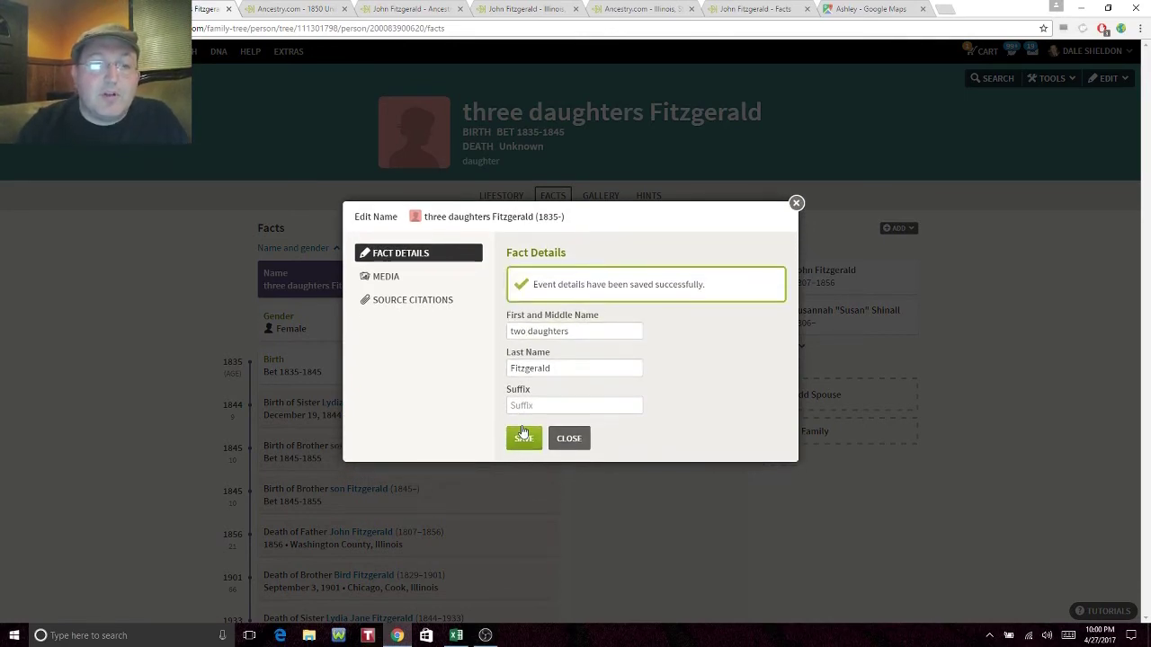
left_click(569, 441)
Step: Delete one of the father's two son entries with birth date Bet 1845-1855 from the tree
left_click(815, 286)
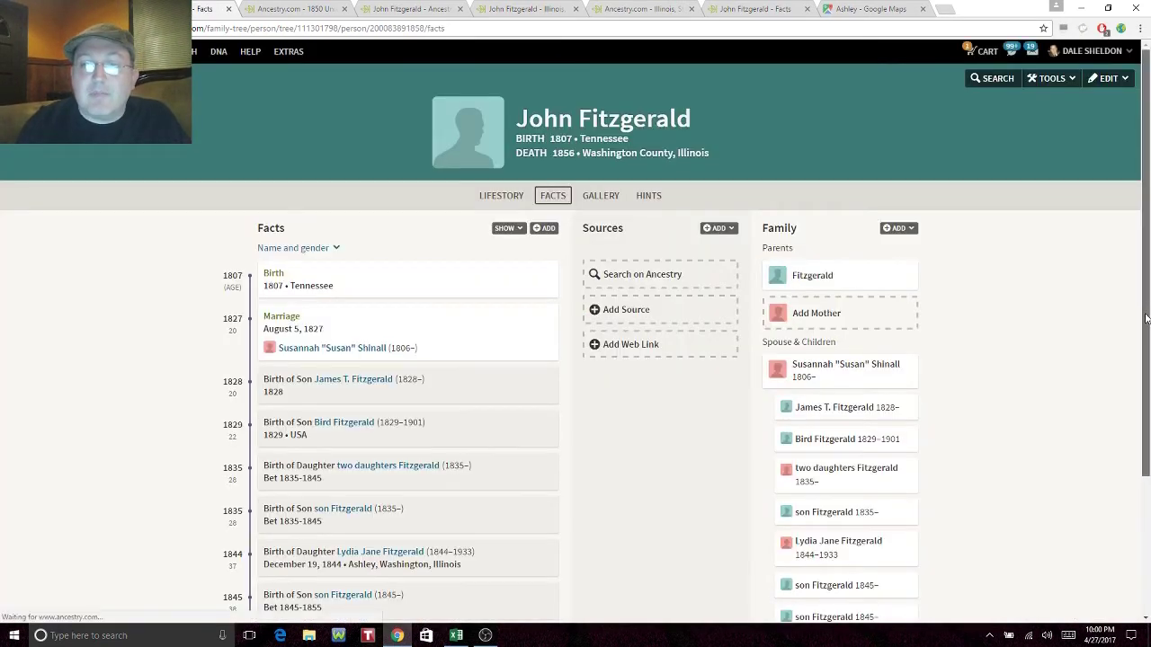
scroll(1145, 313, "down", 1)
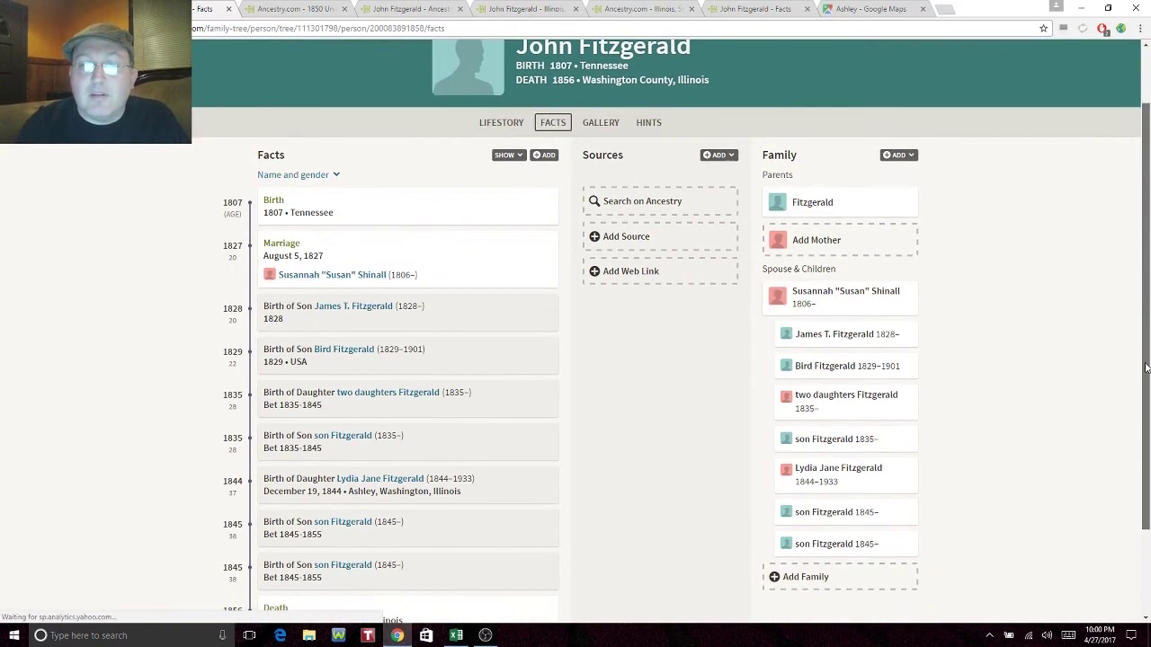
left_click(832, 520)
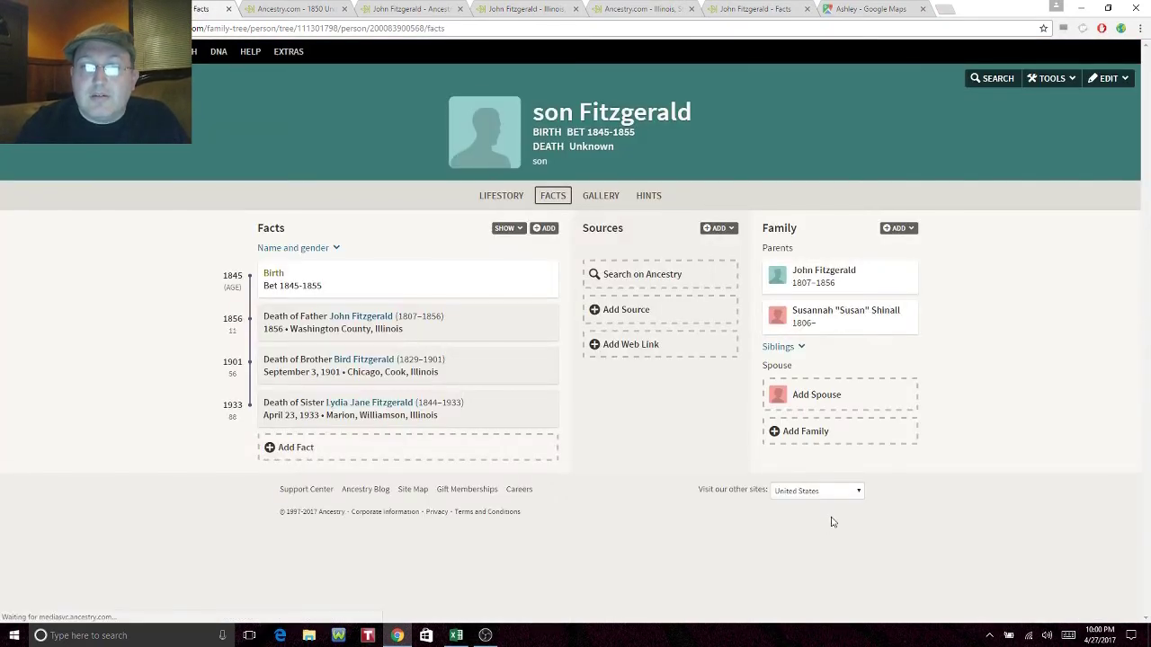
left_click(1113, 79)
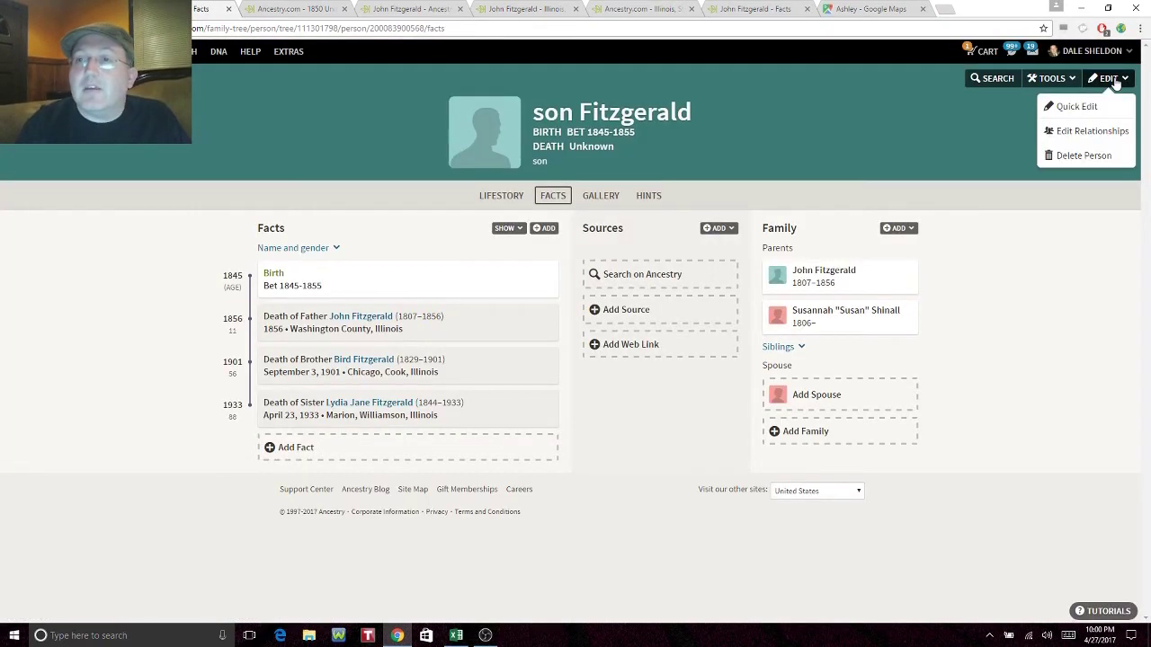
left_click(1072, 155)
left_click(421, 358)
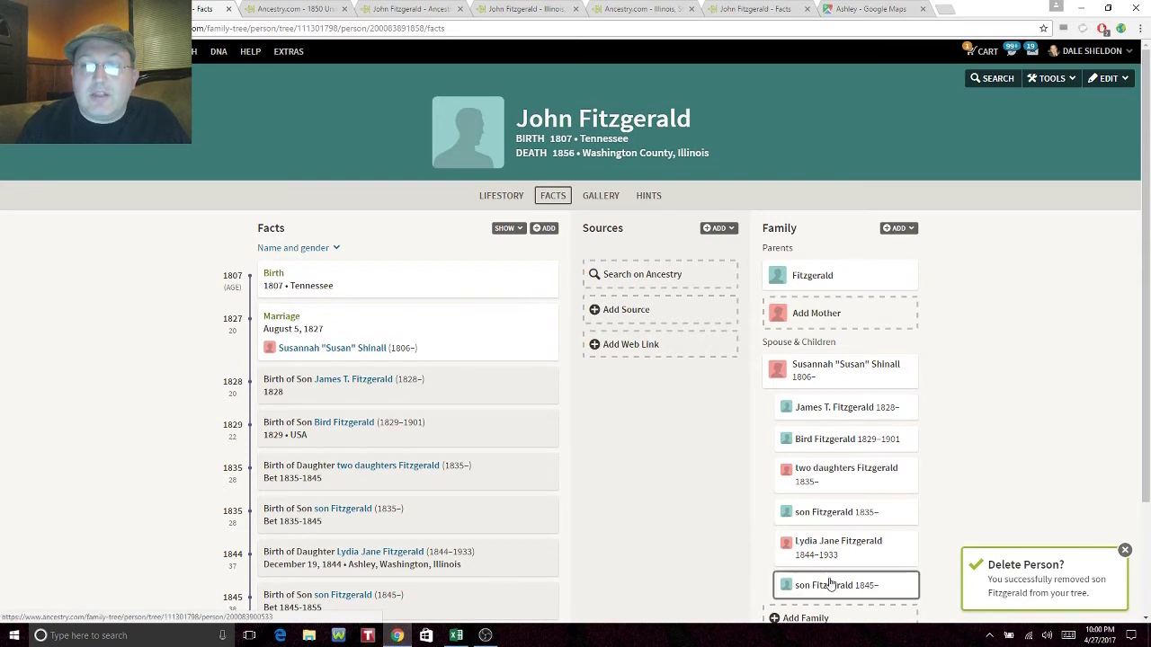
Step: Recheck the father's row in the 1855 census and rename his remaining Bet 1845-1855 son entry as two sons
left_click(637, 13)
left_click_drag(268, 324, 326, 313)
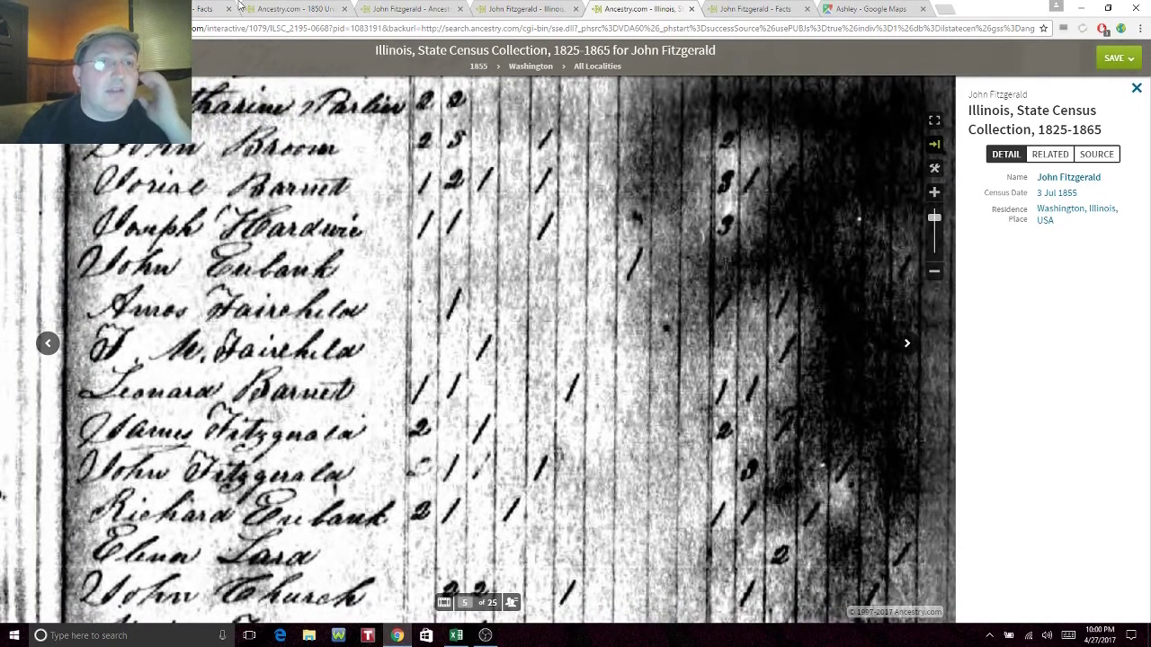
left_click(281, 7)
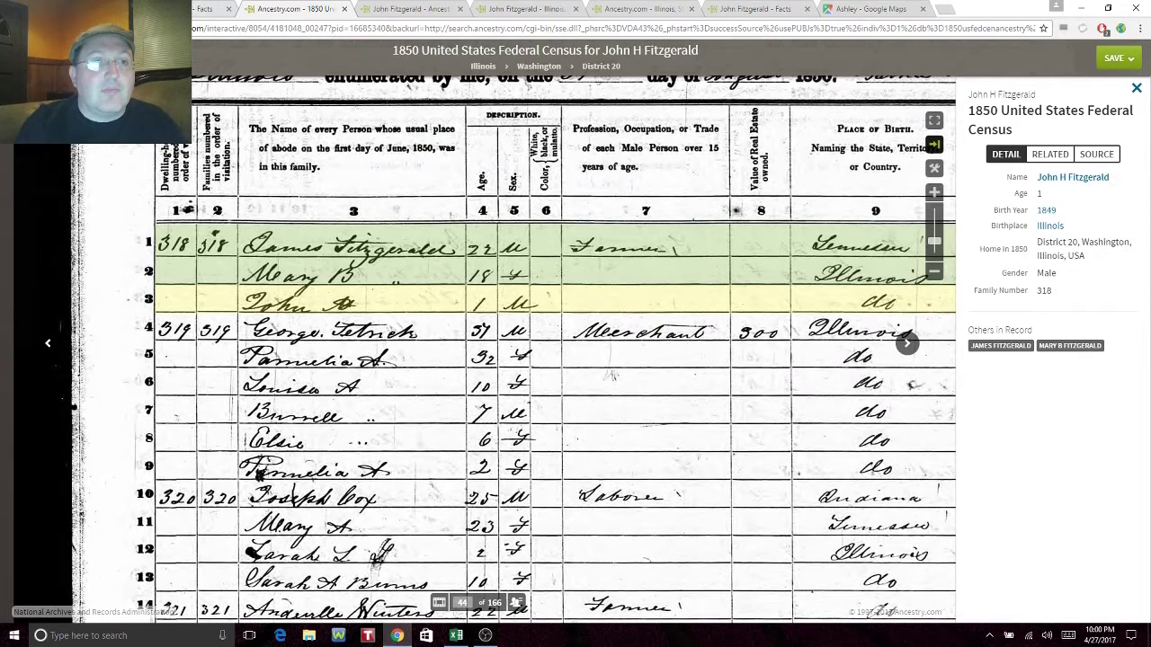
left_click(211, 8)
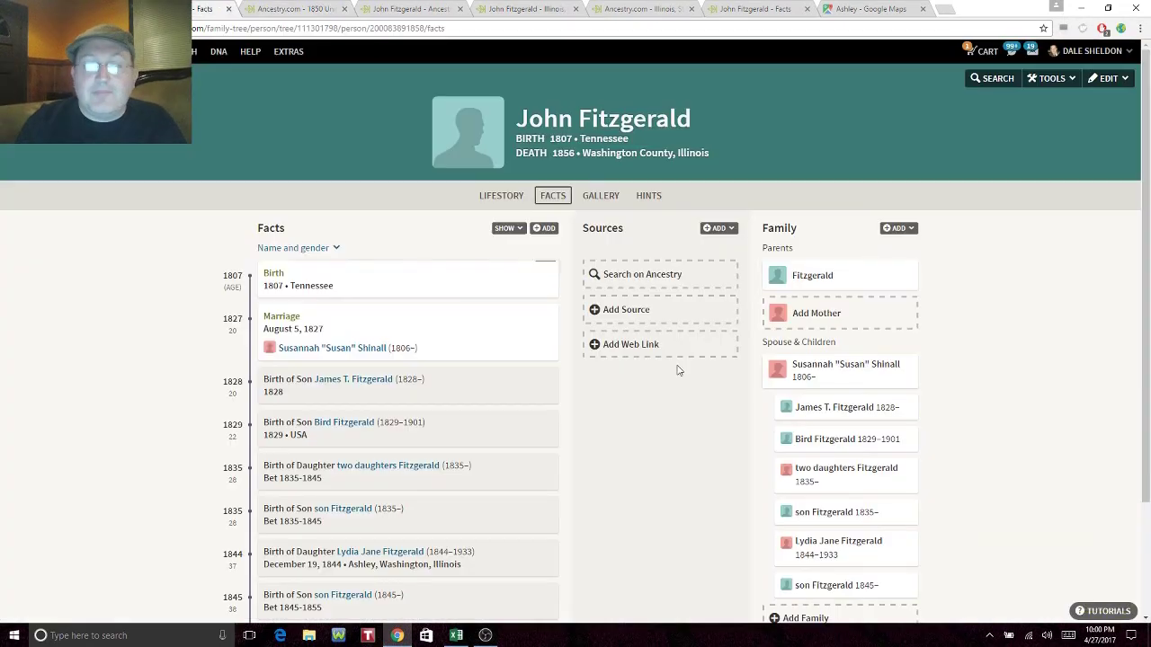
left_click(886, 586)
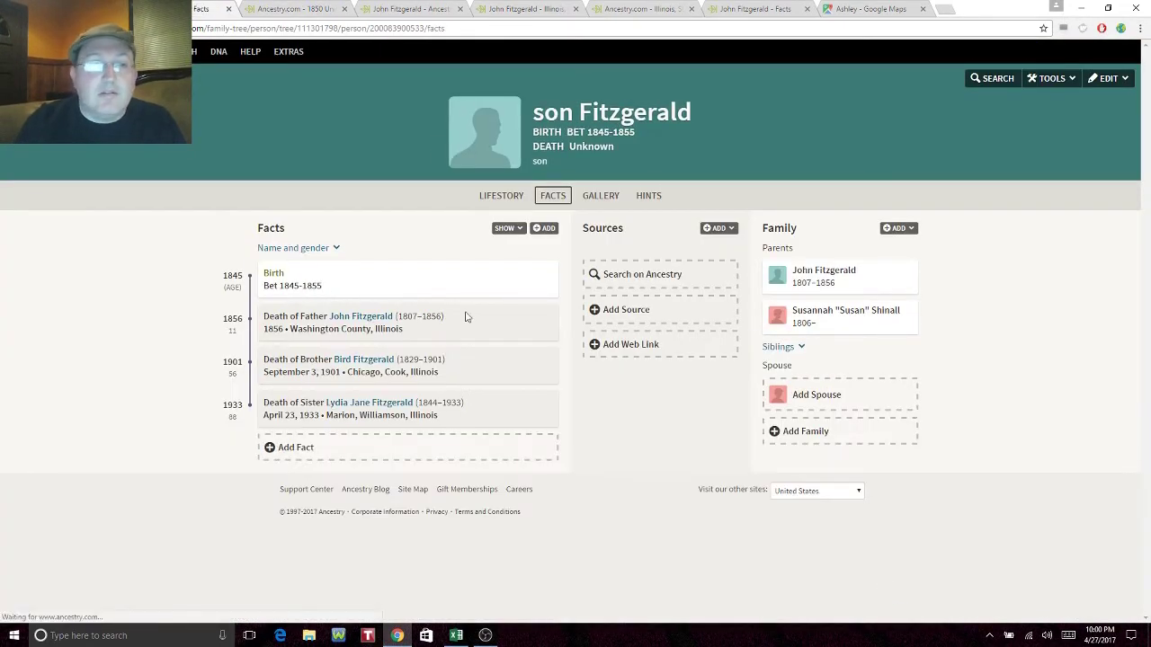
left_click(301, 251)
mouse_move(513, 285)
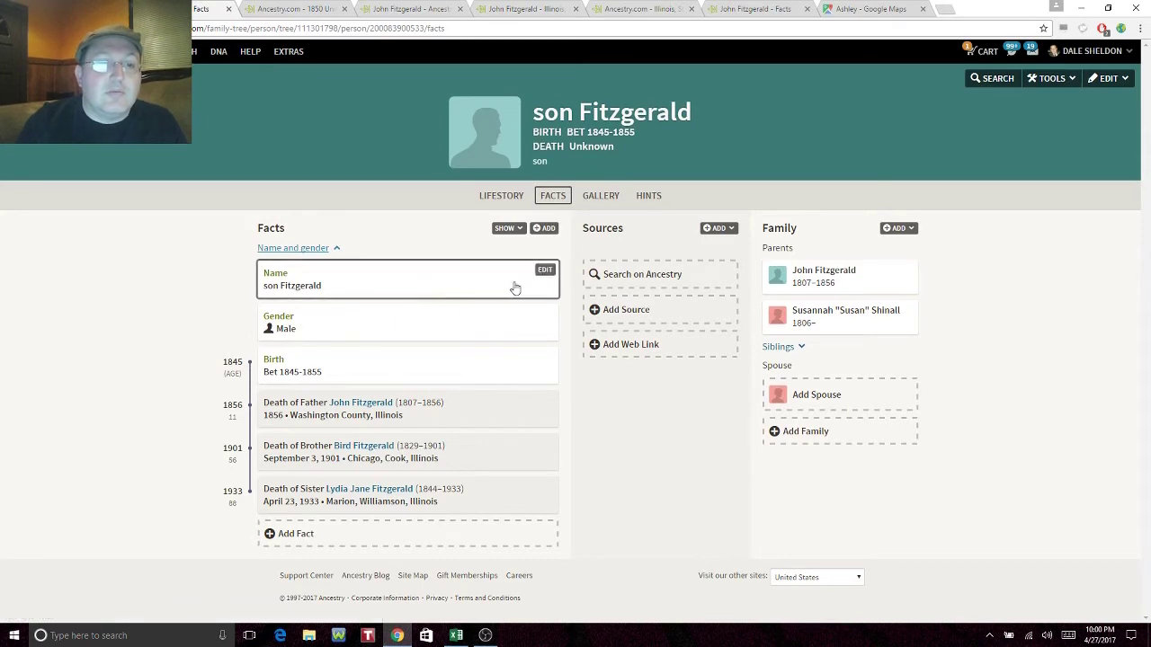
left_click(544, 271)
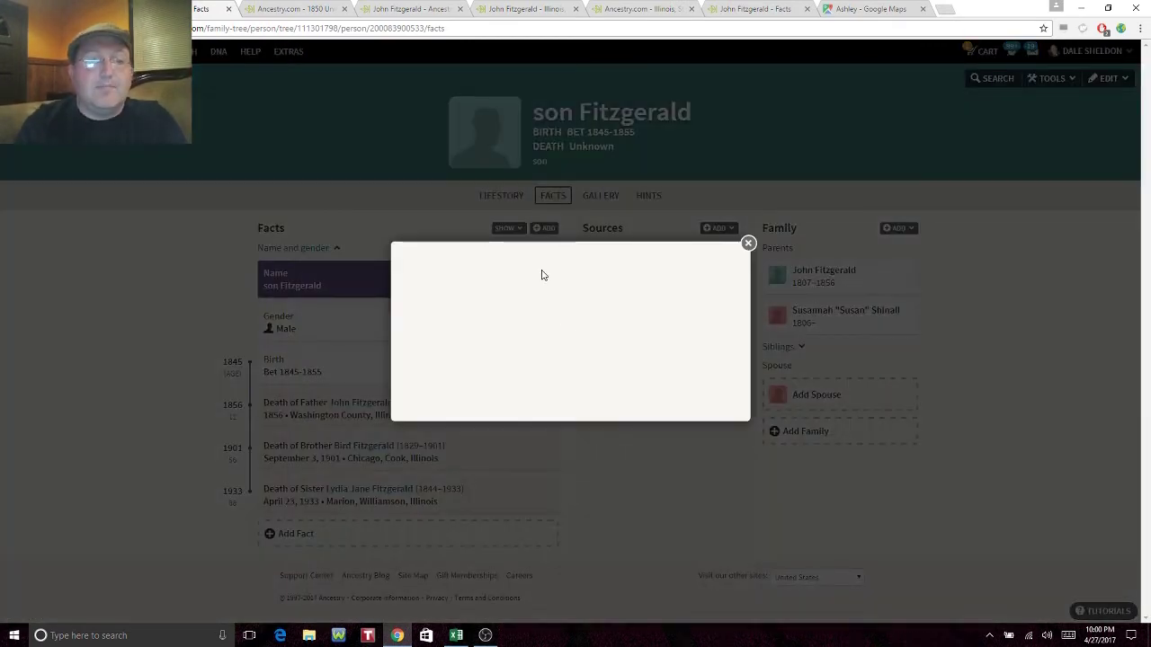
left_click(517, 310)
double_click(516, 310)
type("two sons")
left_click(523, 417)
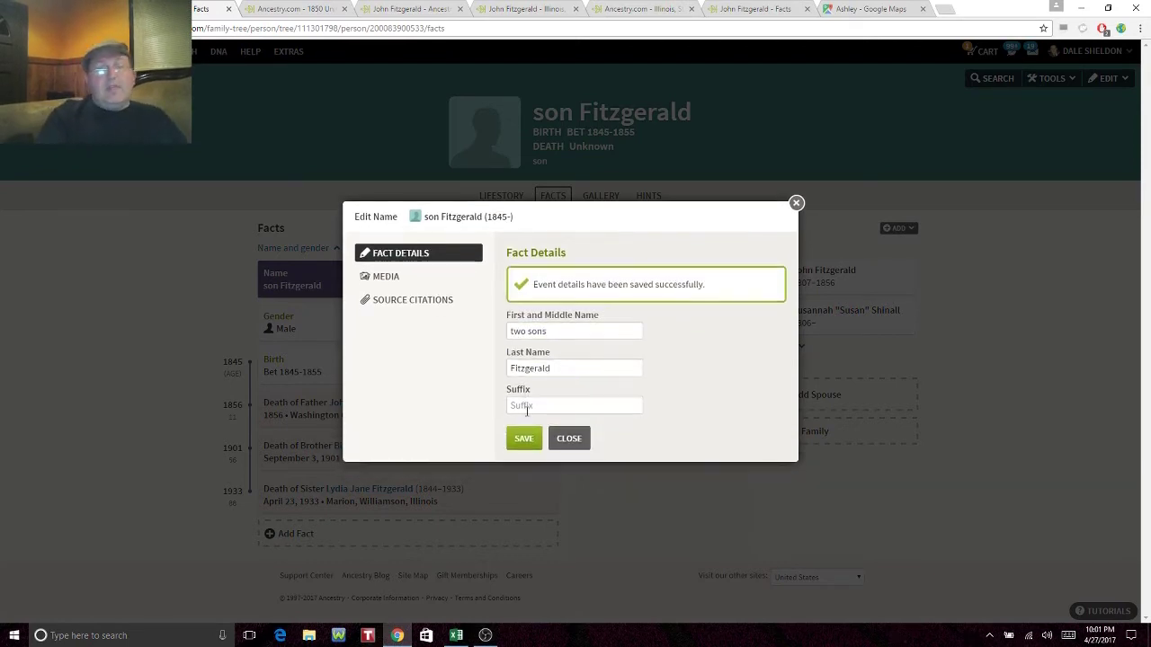
left_click(574, 441)
left_click(821, 278)
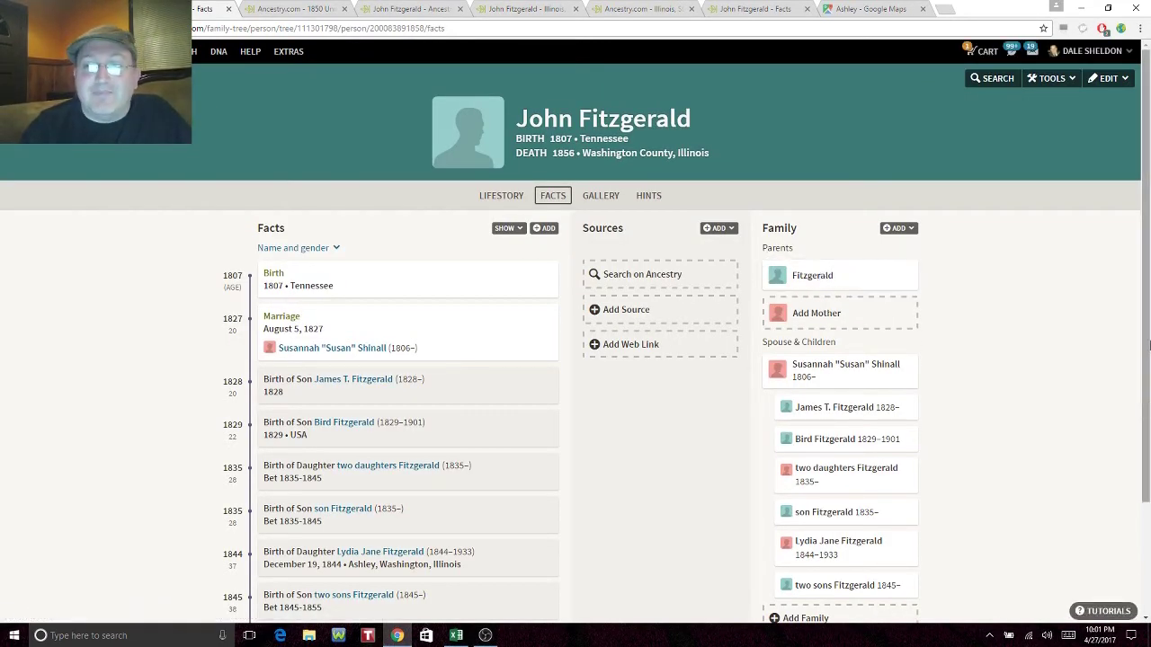
Step: Edit the father's census search and replace the first name with that of his daughter born in 1844
left_click_drag(1148, 344, 1147, 394)
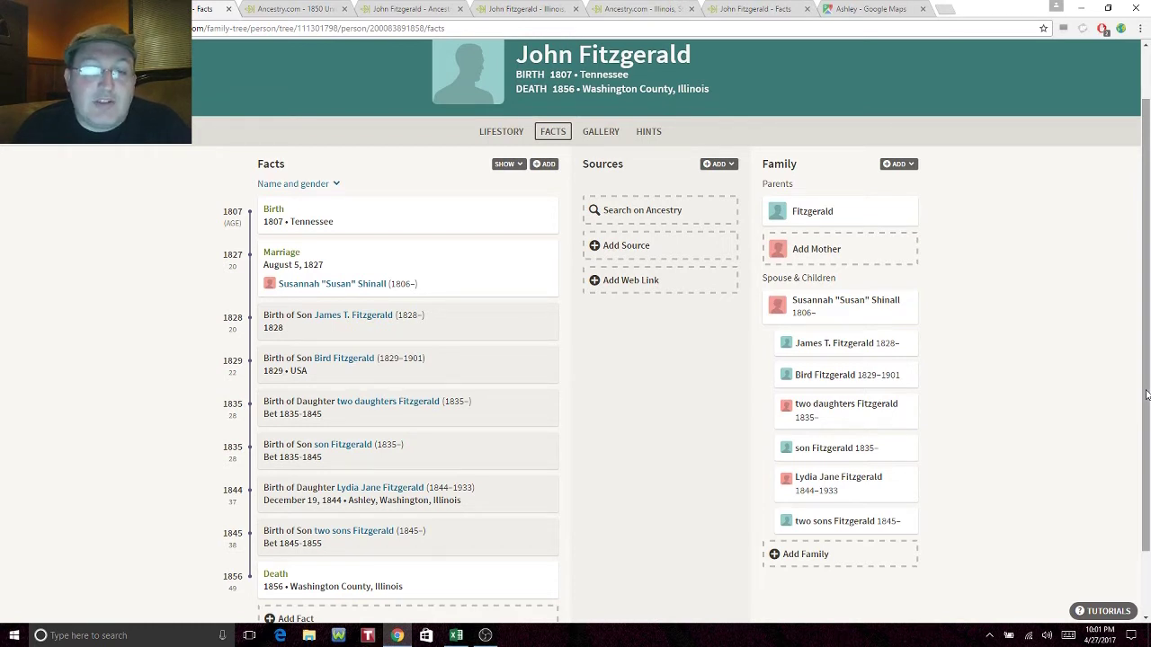
left_click(280, 10)
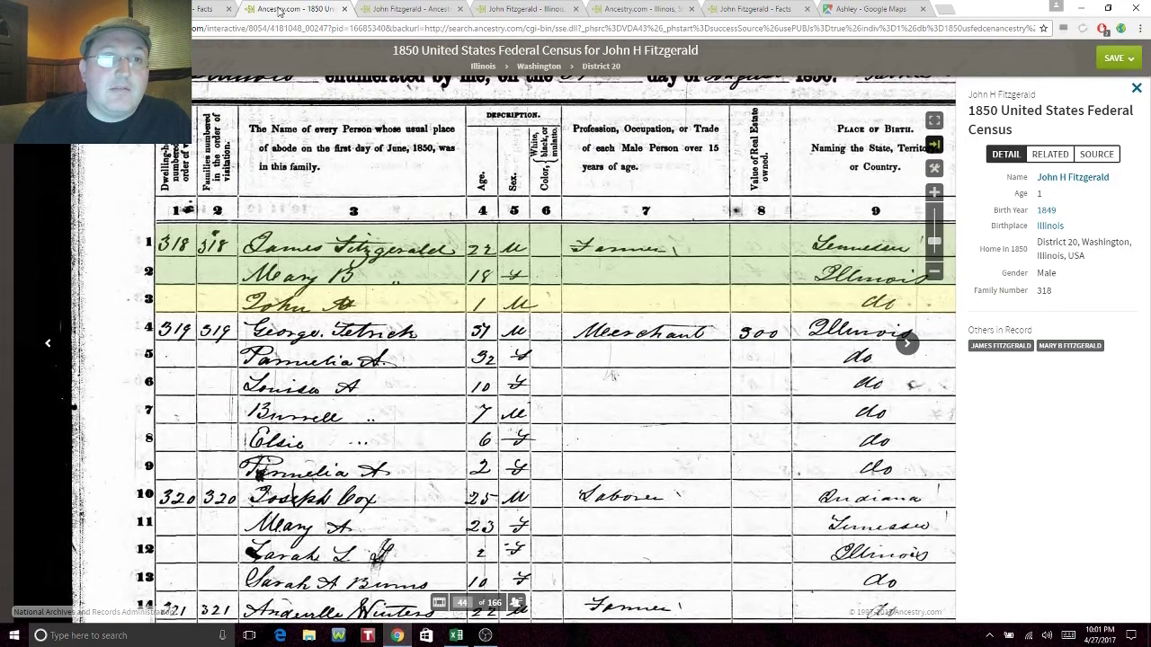
left_click(407, 9)
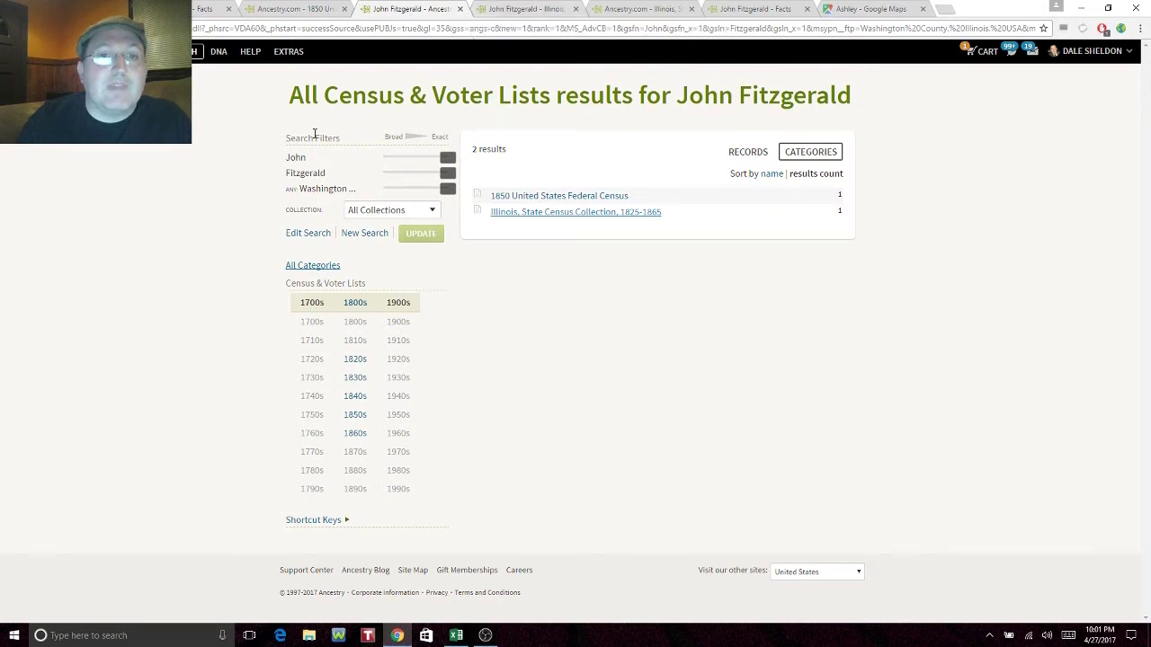
left_click(301, 237)
left_click(432, 133)
double_click(432, 133)
type("Lydia")
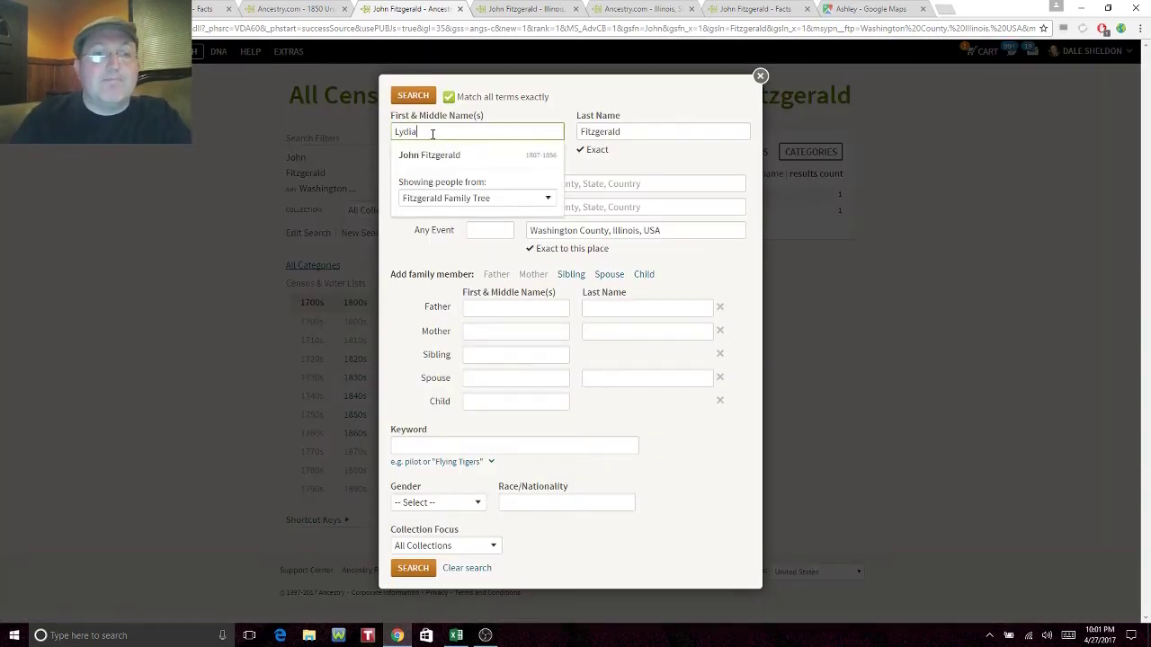
key("Tab")
left_click(640, 172)
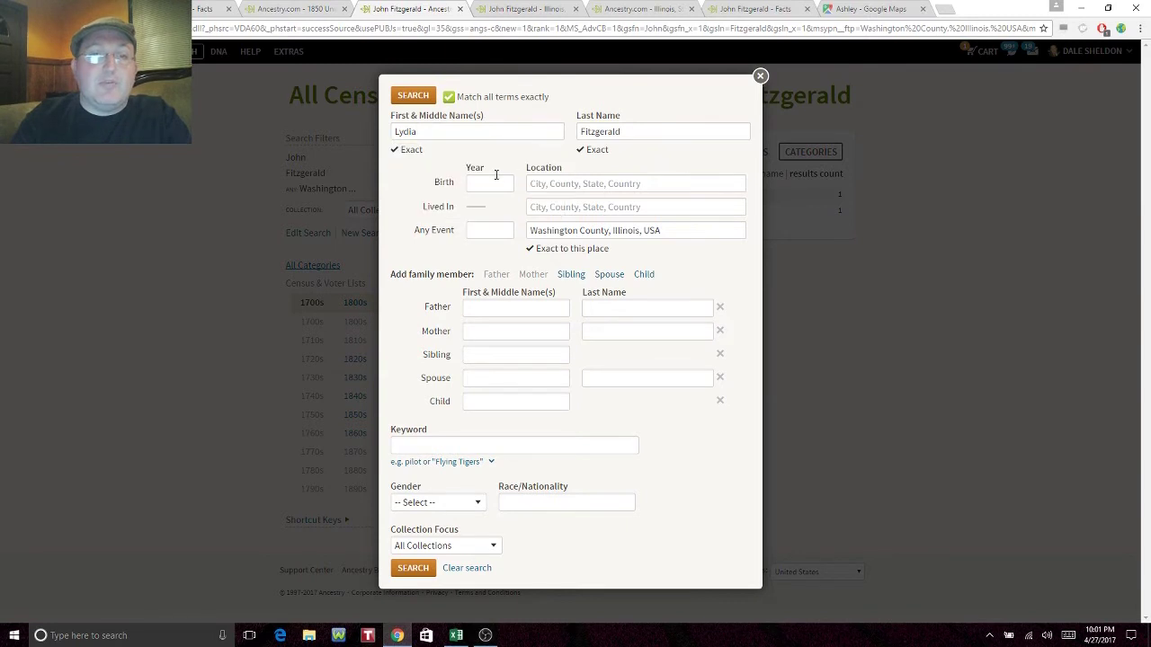
Step: Set the search's birth year to 1844, exact to within +/-1 year
left_click(478, 181)
type("1844")
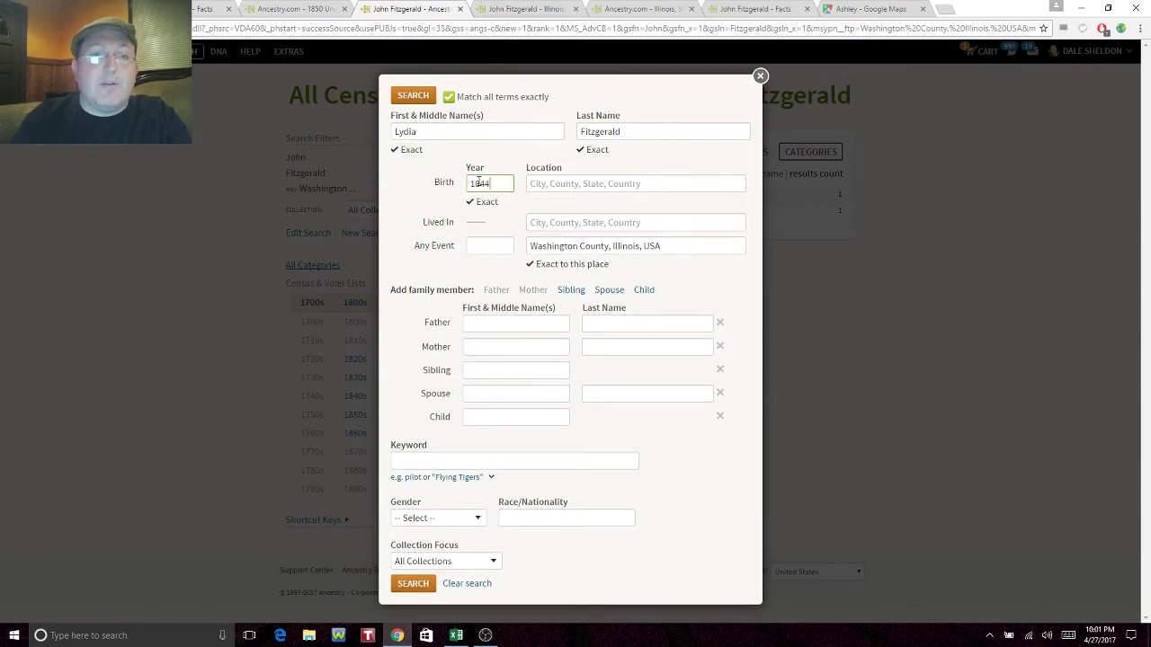
left_click(480, 201)
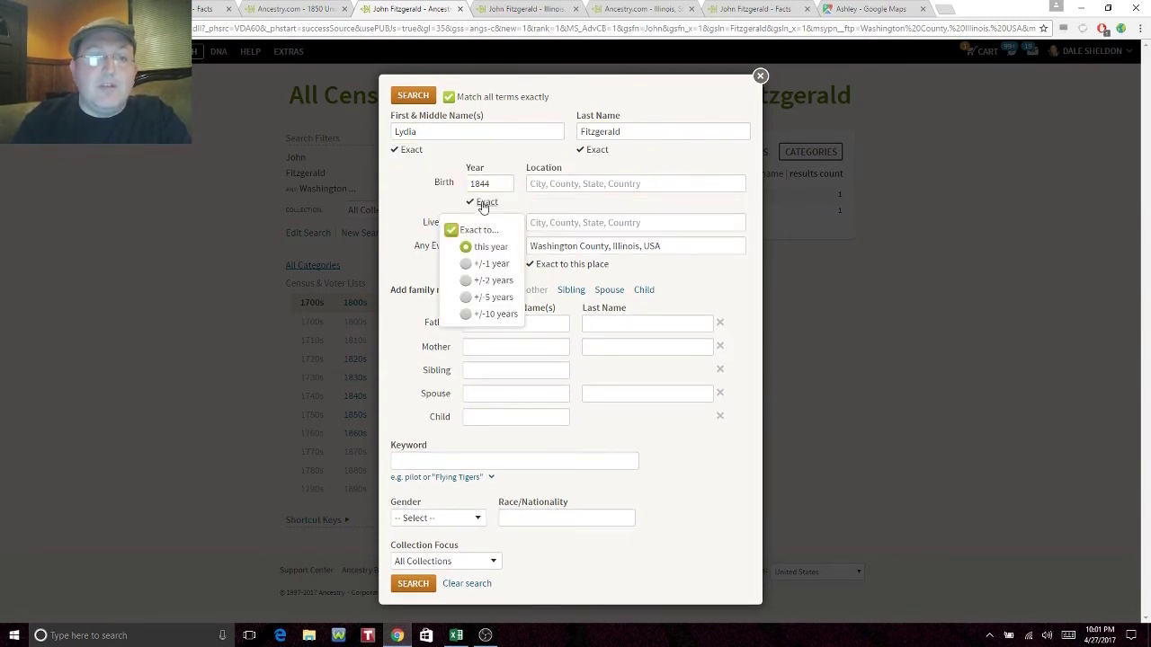
left_click(466, 264)
left_click(655, 160)
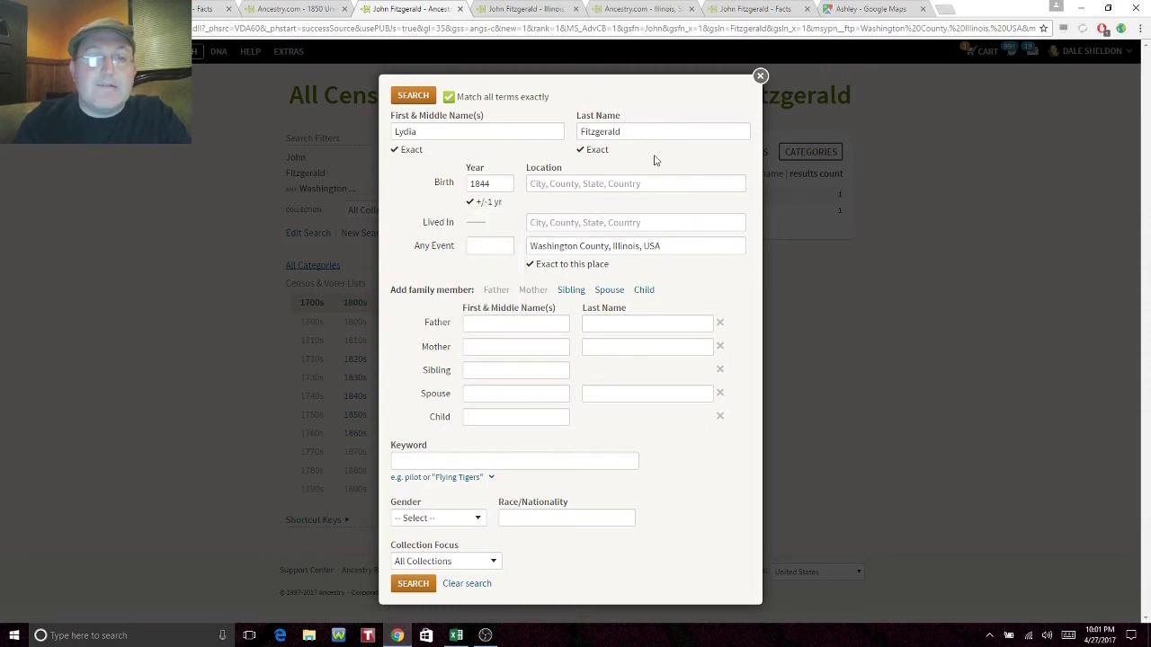
Step: Clear the Any Event location from the search and run it
triple_click(670, 246)
key("BackSpace")
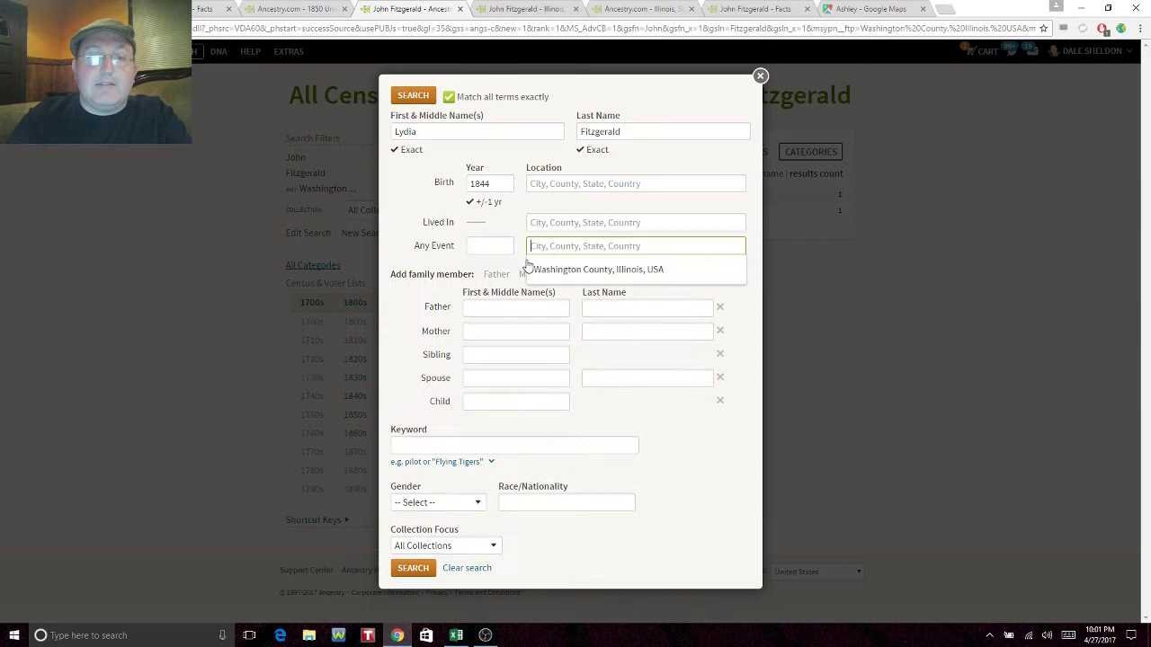
left_click(423, 570)
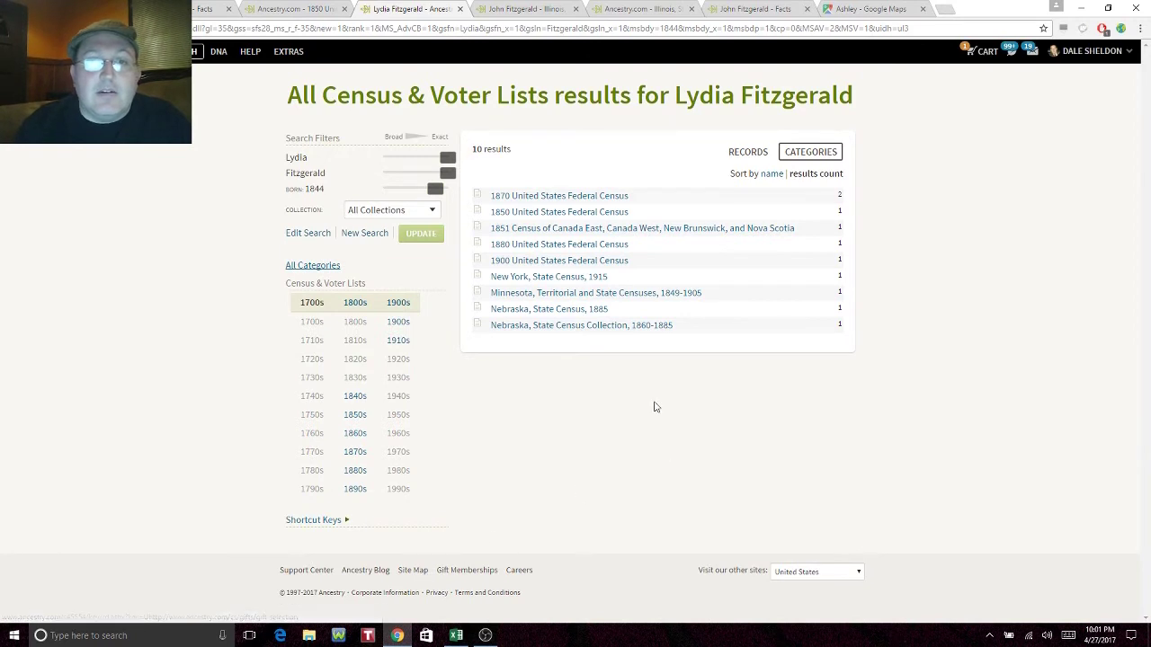
Step: Examine the 1850 United States Federal Census result for the daughter in a separate tab, and close that tab
right_click(532, 216)
left_click(551, 224)
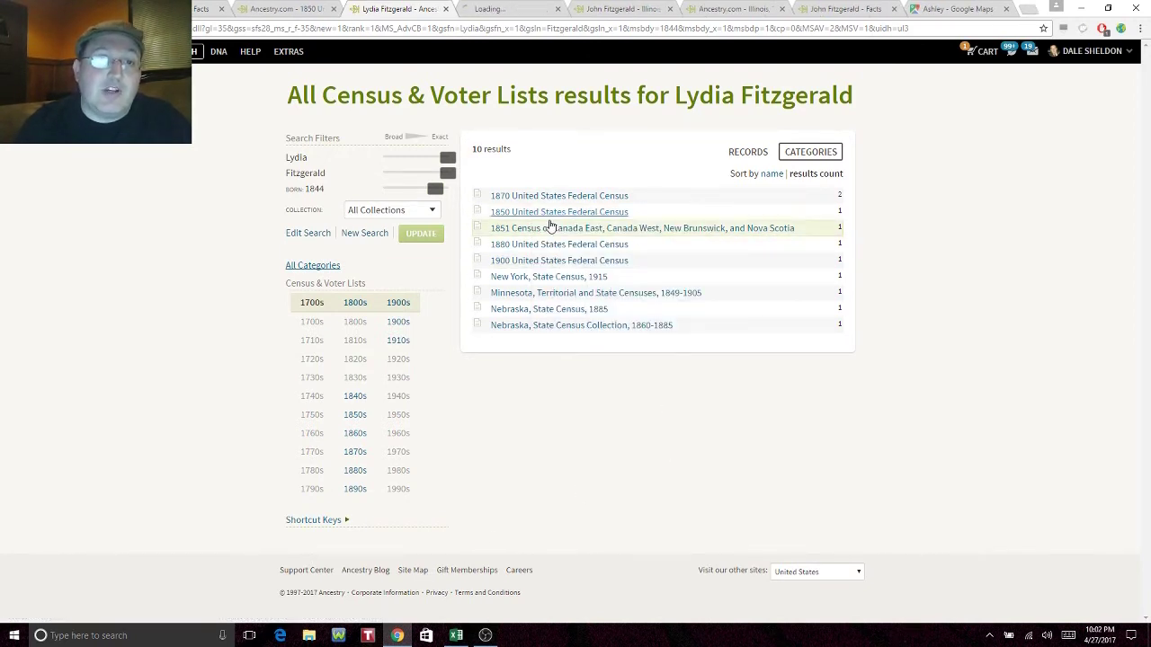
left_click(494, 8)
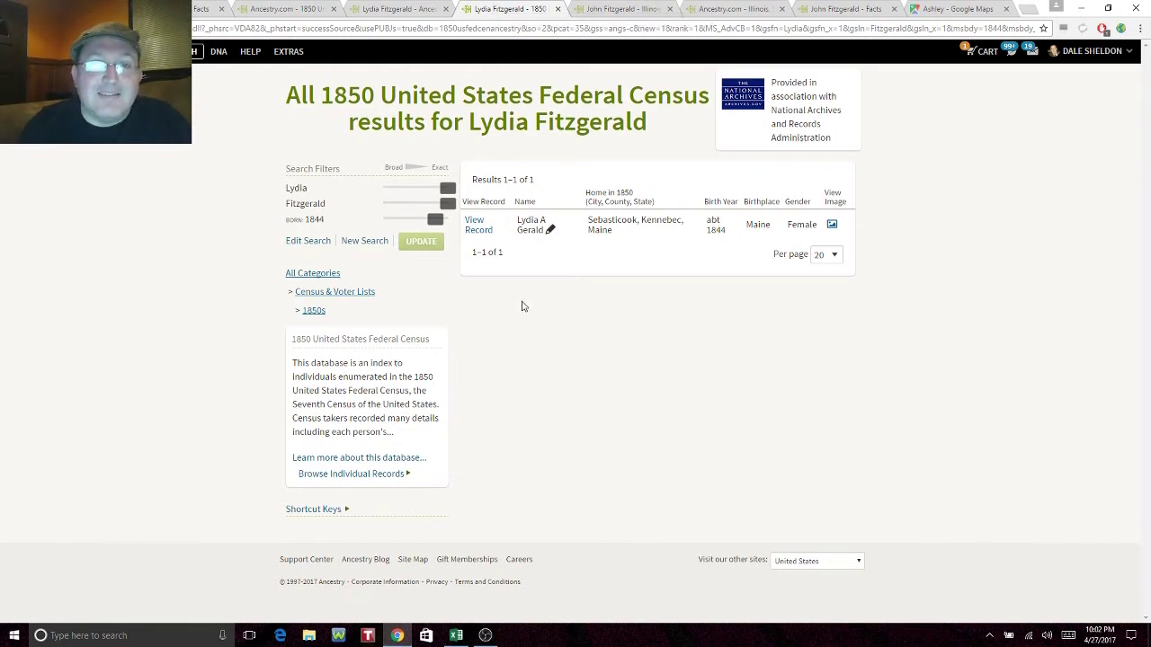
mouse_move(477, 235)
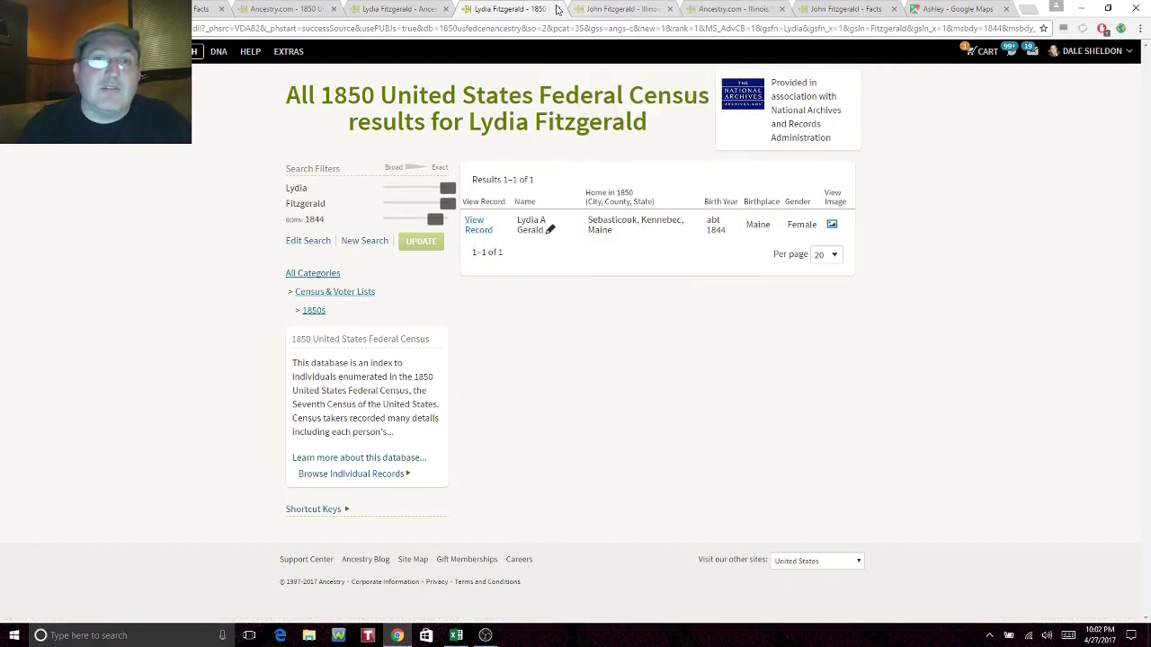
left_click(557, 9)
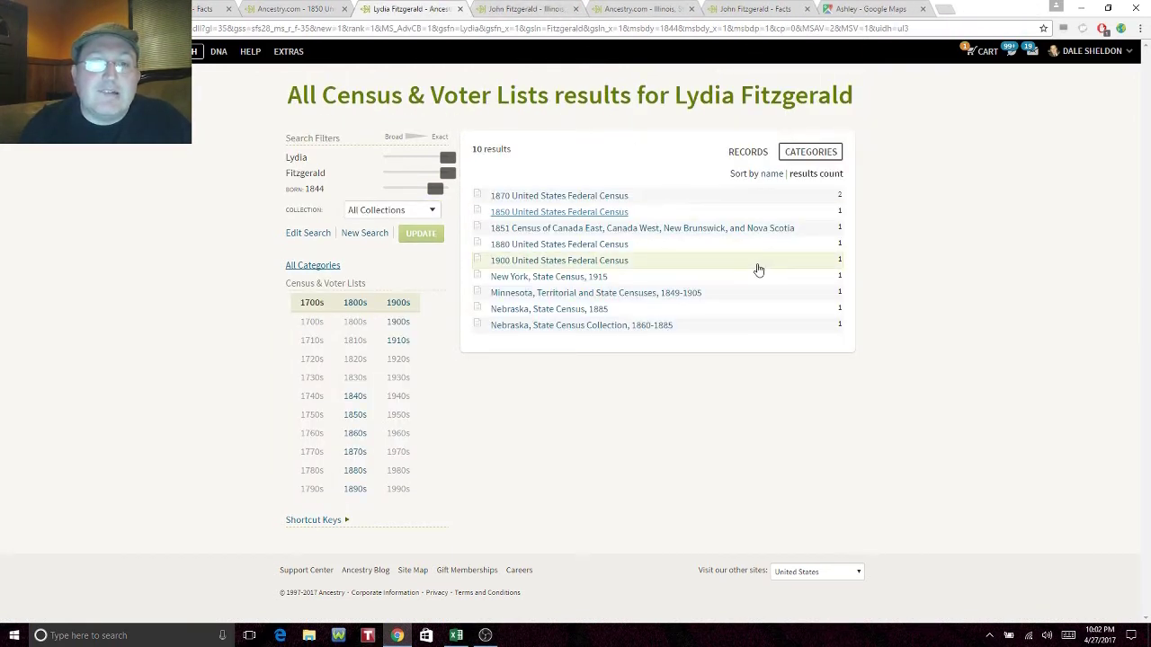
Step: Open the 1851 Census of Canada East, Canada West, New Brunswick, and Nova Scotia result in a separate tab and preview its record
right_click(657, 232)
left_click(674, 236)
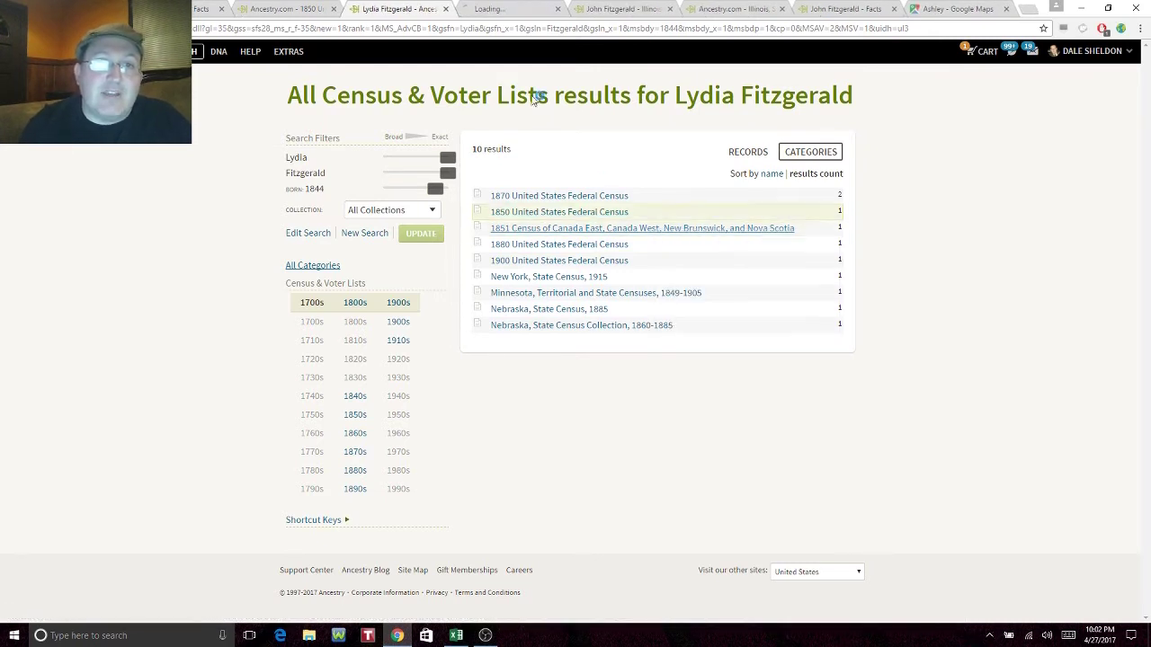
left_click(495, 11)
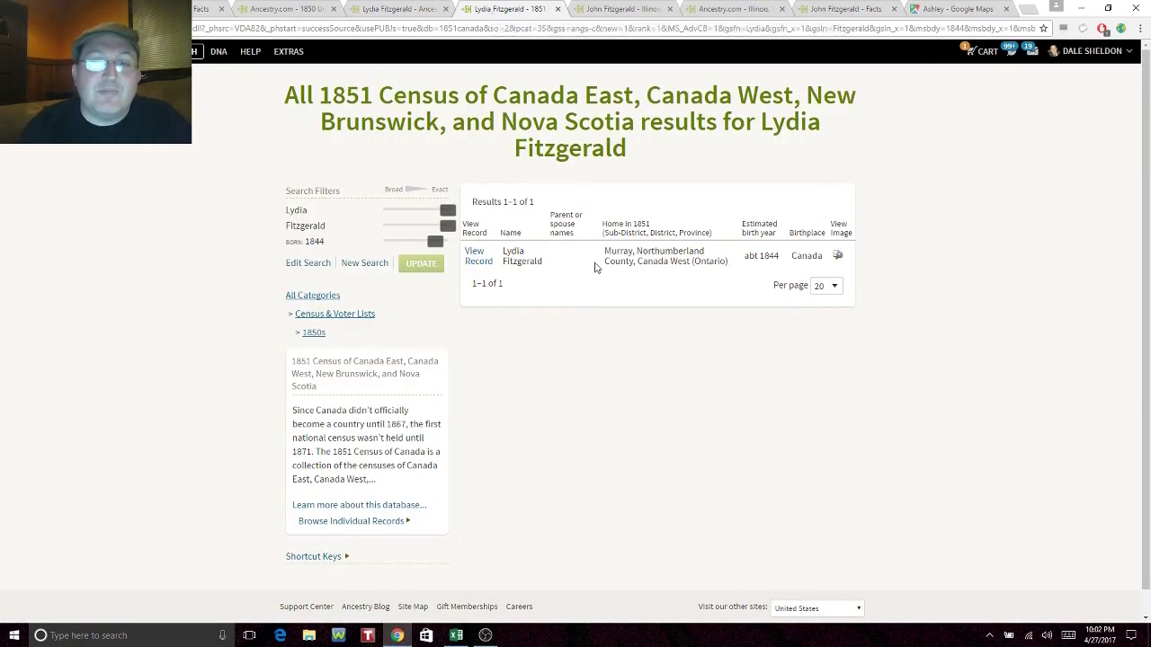
mouse_move(466, 267)
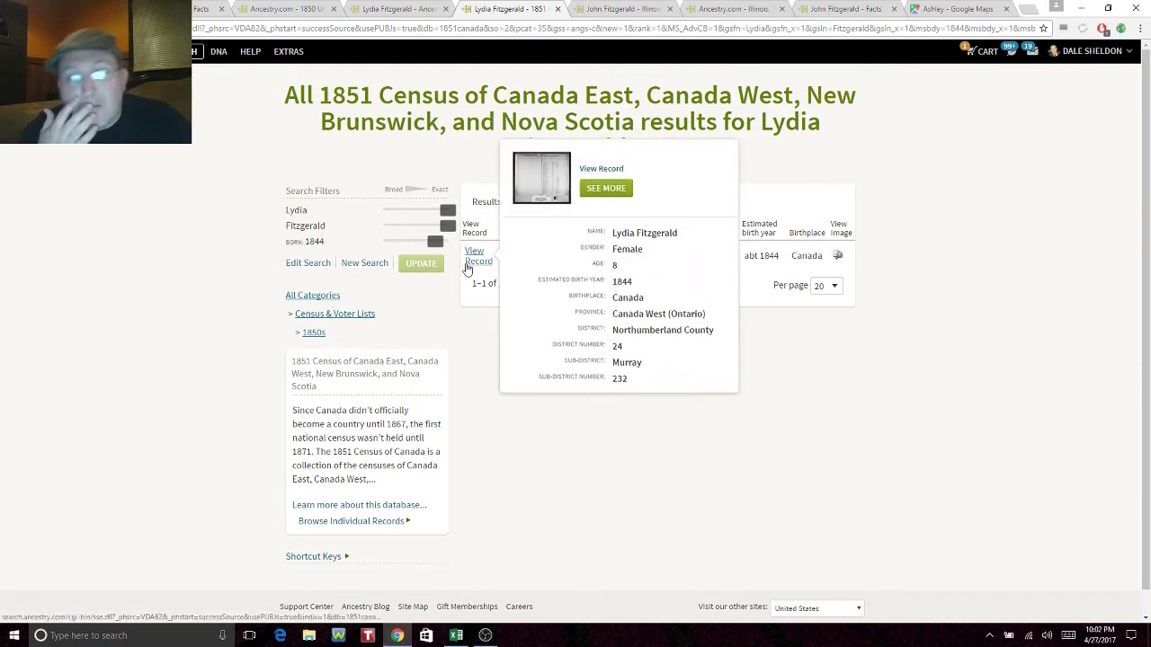
Step: Open the 1851 Canadian census record and its page image, examine the household's entries, and close that tab
left_click(467, 267)
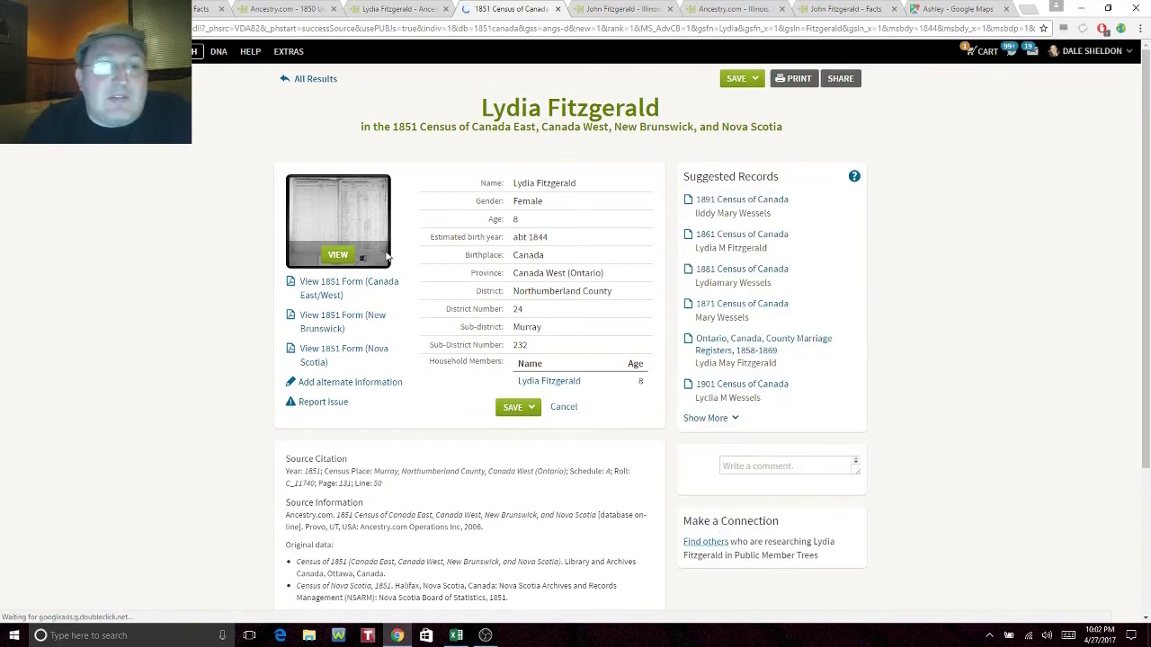
left_click(365, 237)
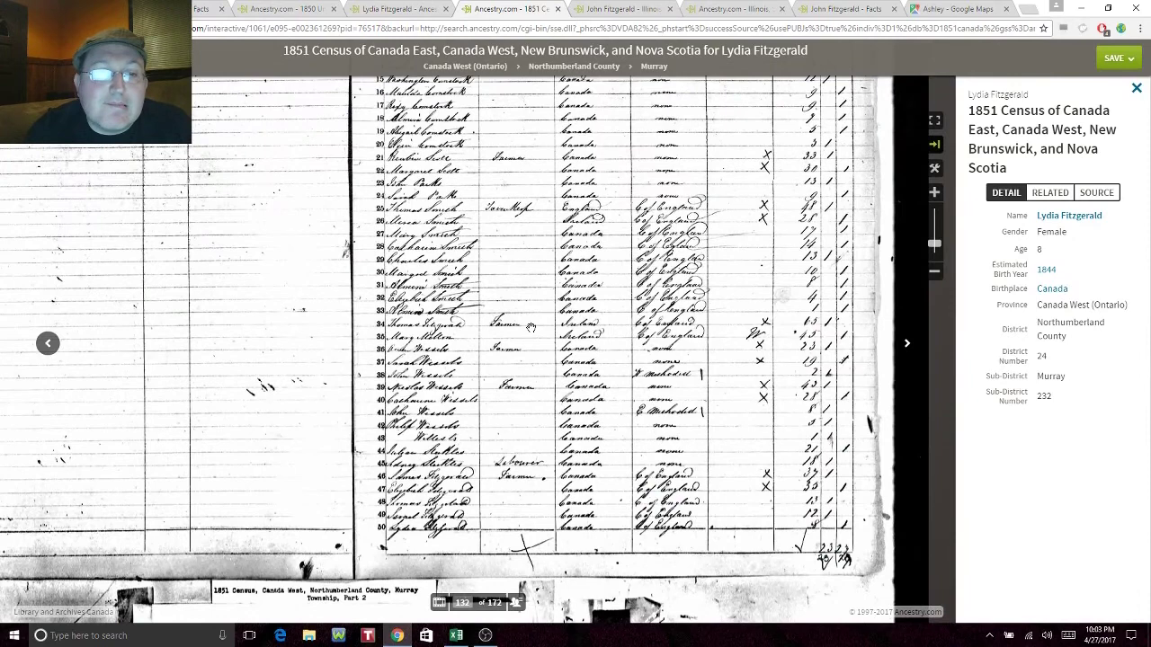
left_click_drag(530, 326, 532, 281)
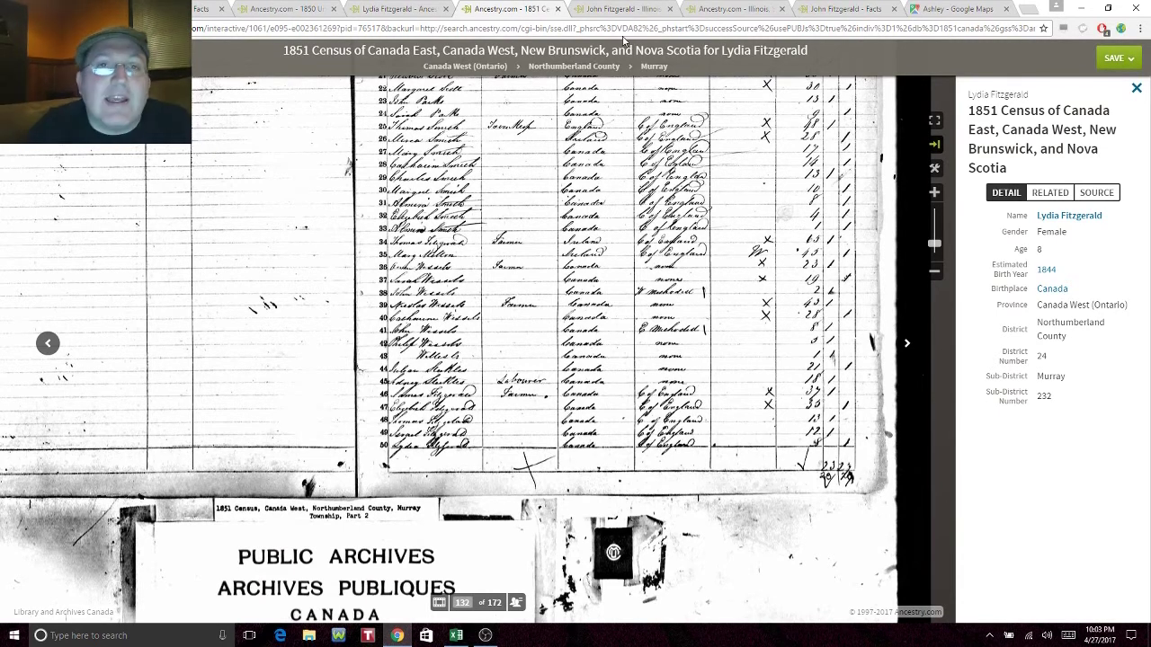
left_click(558, 9)
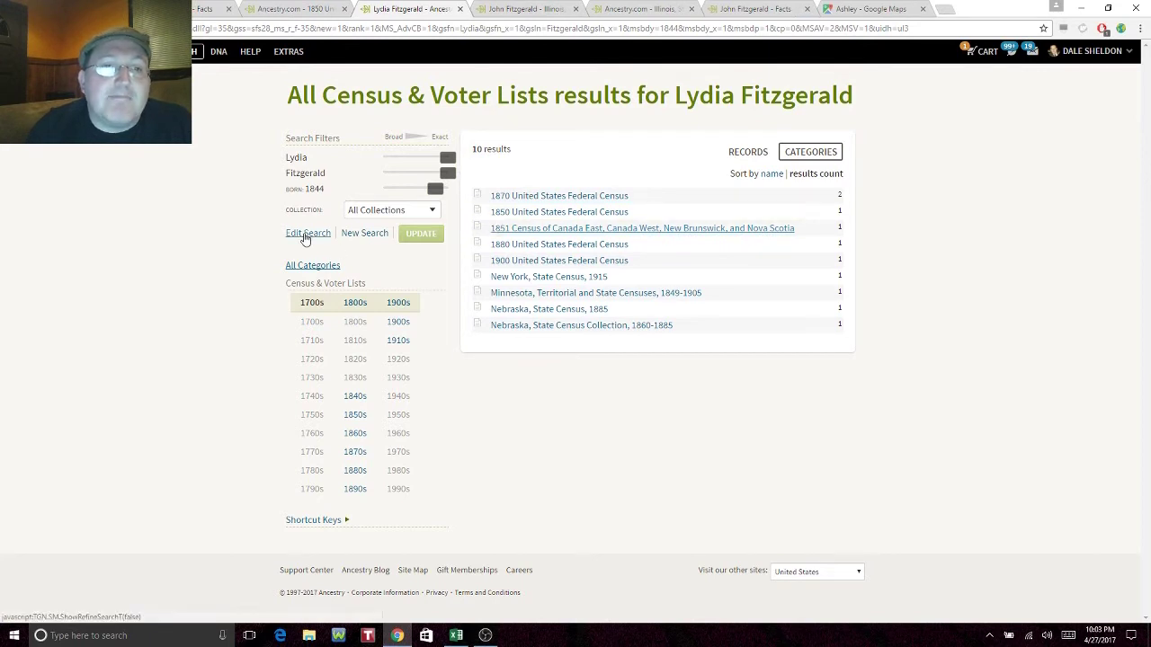
Step: Open the 1850 United States Federal Census result in the category list and clear the last name from its search
left_click(537, 213)
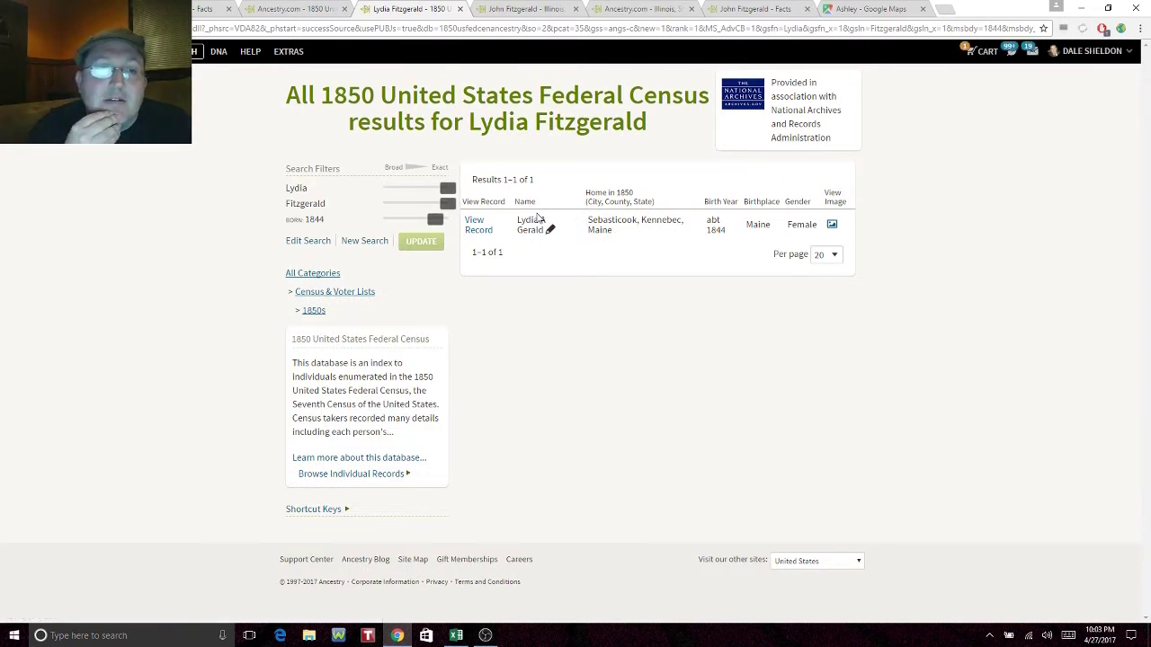
left_click(305, 241)
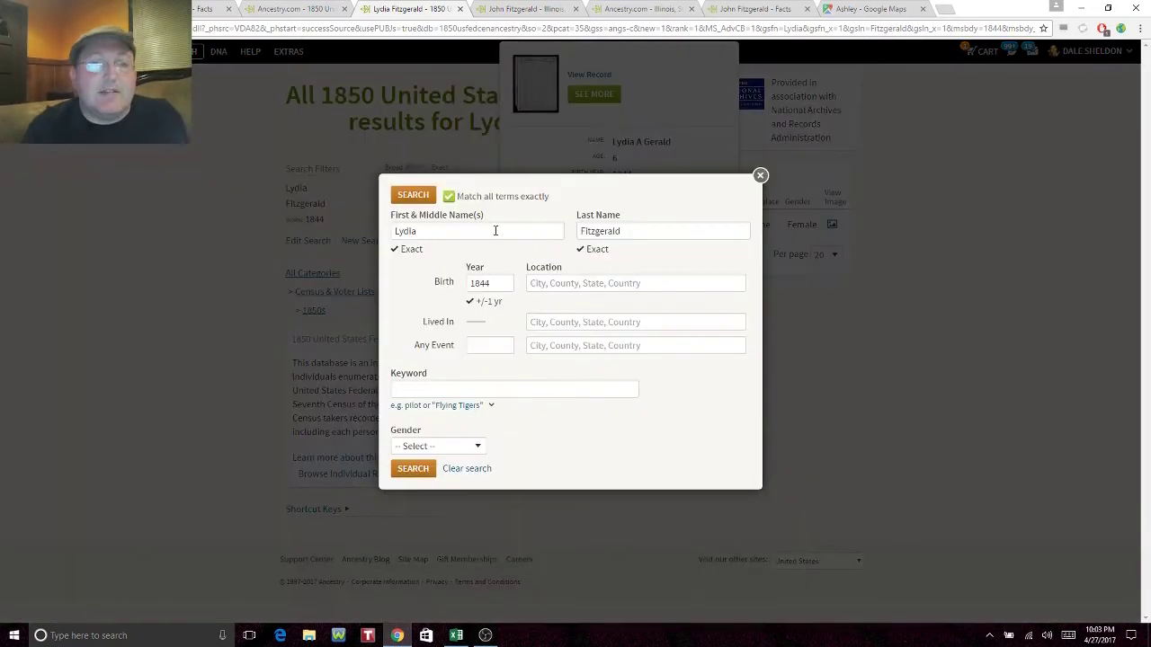
double_click(628, 234)
key("BackSpace")
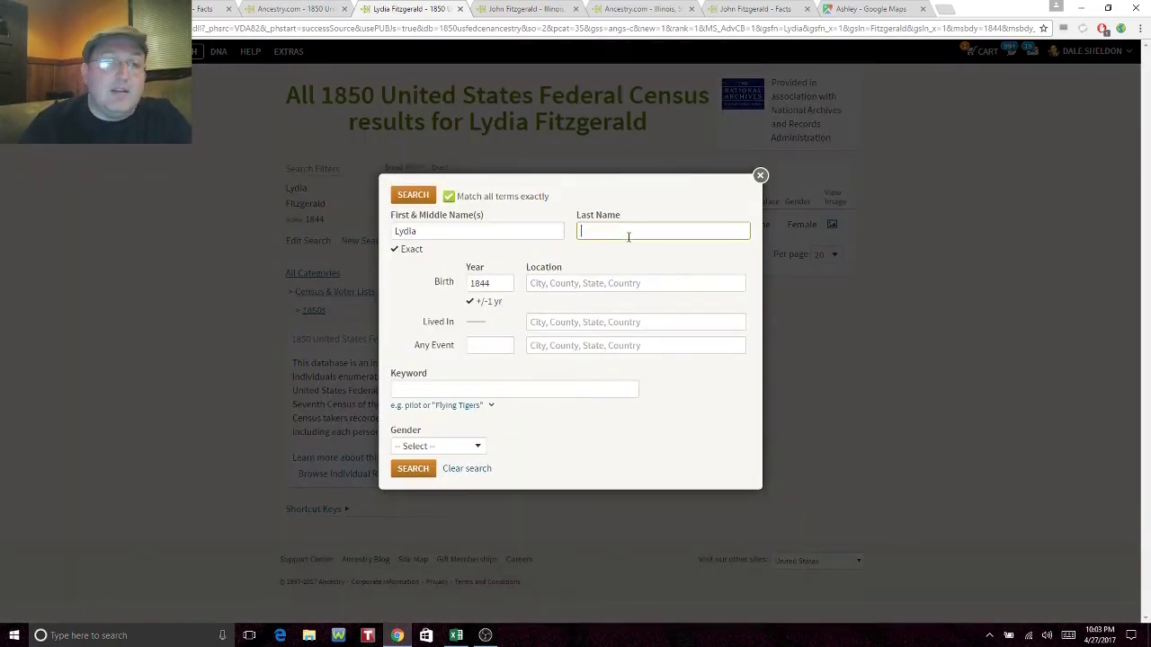
Step: Set the birth location to Illinois, USA, exact to this place, and run the search
left_click(562, 284)
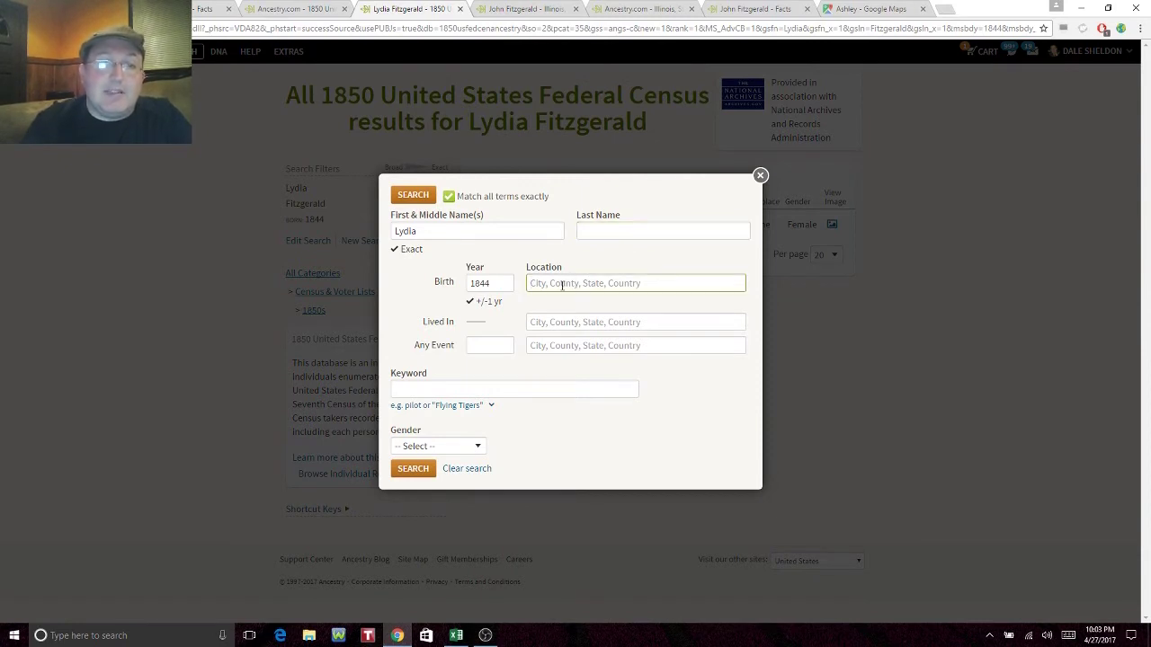
type("Illinois")
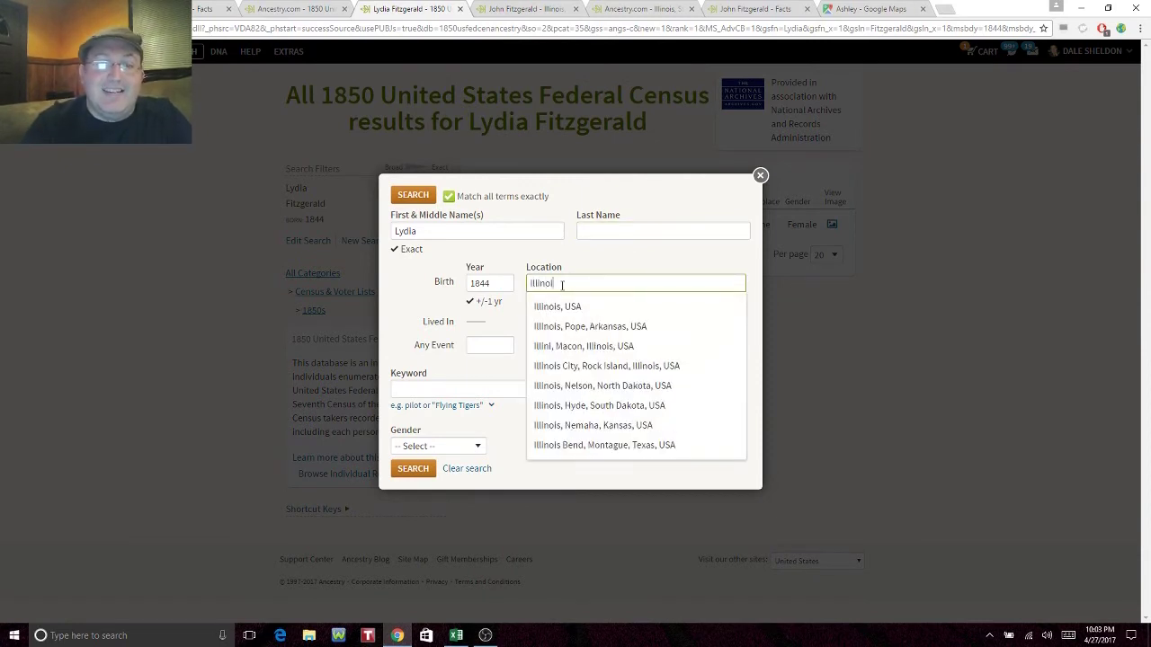
key("Down")
key("Return")
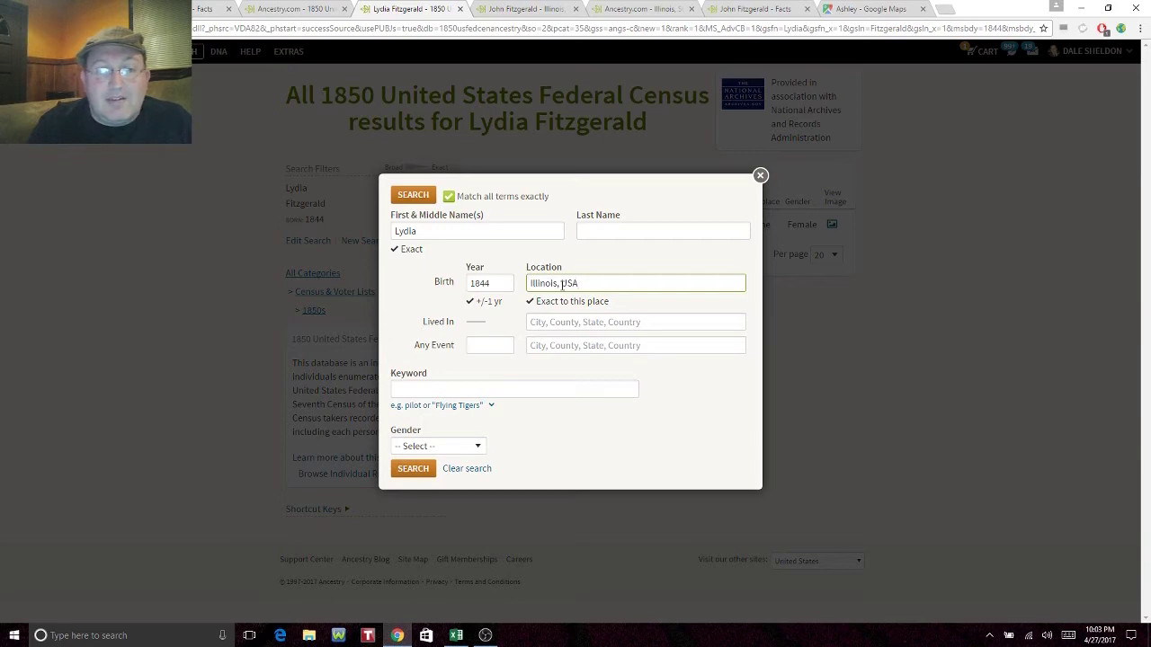
key("Return")
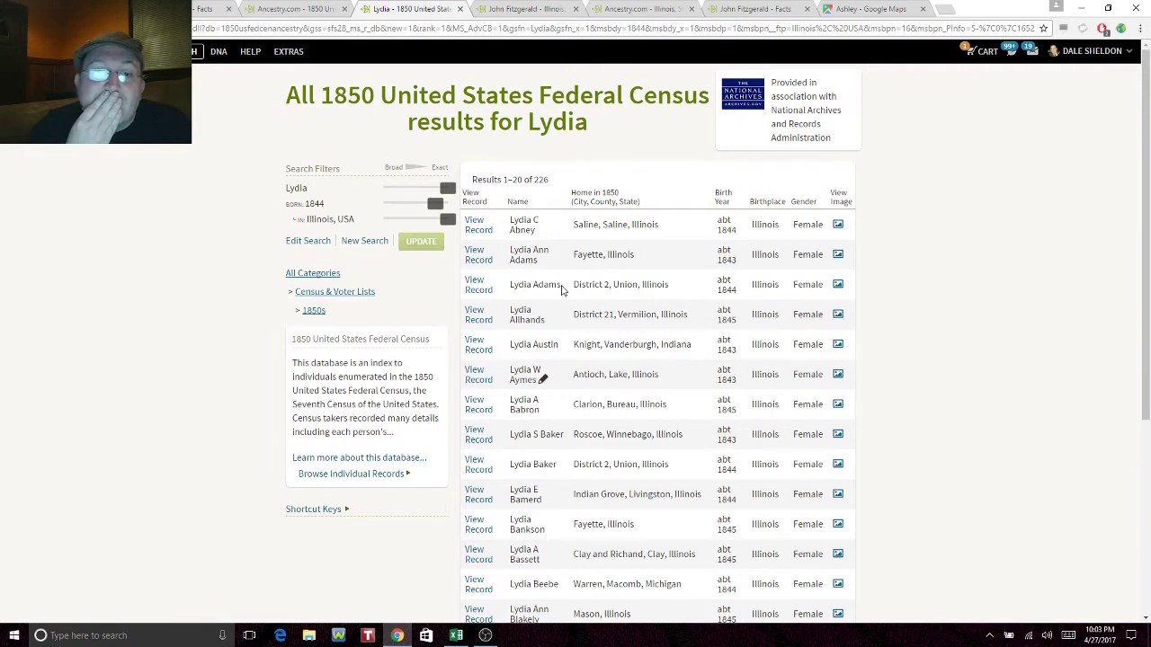
Step: Search with the birth location set to Washington County, Illinois, USA, and rerun it with the birth year widened to +/-2 years
left_click(317, 243)
left_click(584, 283)
key("BackSpace")
key("BackSpace")
key("BackSpace")
key("BackSpace")
key("BackSpace")
key("BackSpace")
key("BackSpace")
key("BackSpace")
key("BackSpace")
key("BackSpace")
key("BackSpace")
key("BackSpace")
key("BackSpace")
type("Washington County")
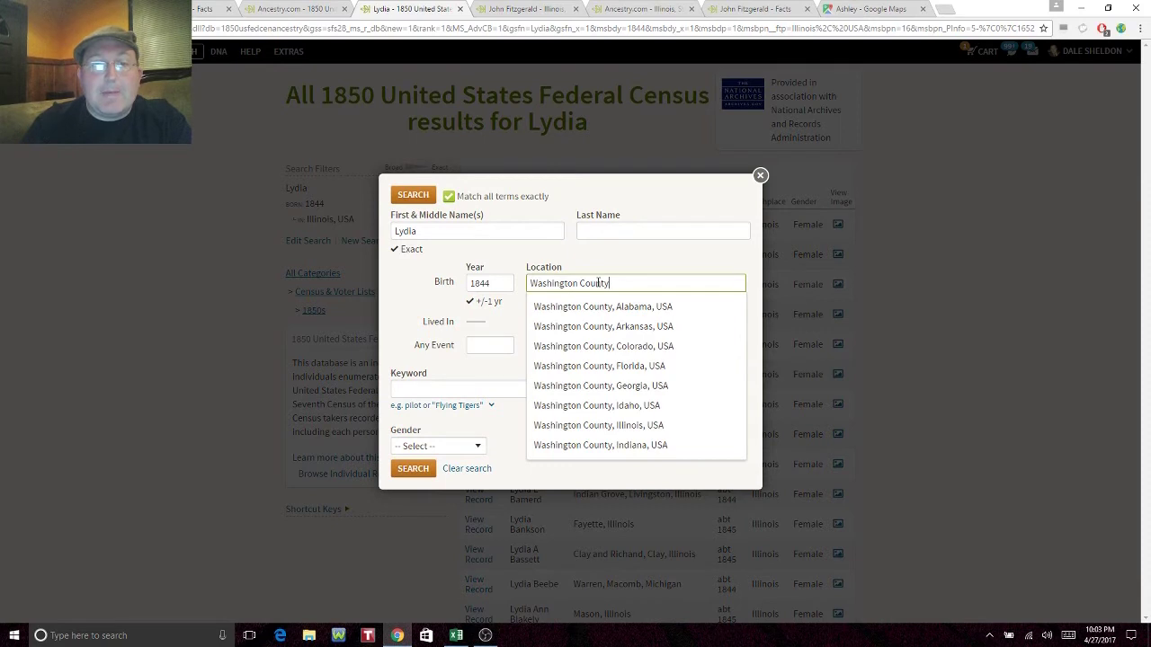
key("Down")
key("Down")
key("Down")
key("Down")
key("Down")
key("Down")
key("Down")
key("Down")
key("Up")
key("Return")
key("Return")
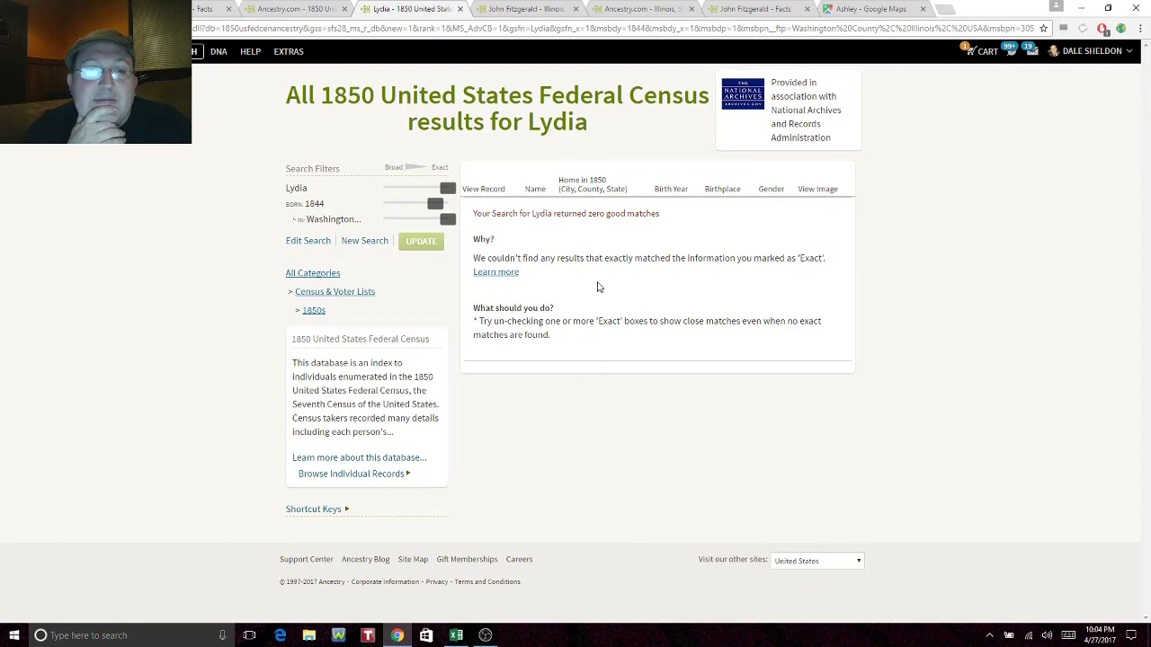
left_click_drag(435, 204, 422, 204)
left_click(420, 241)
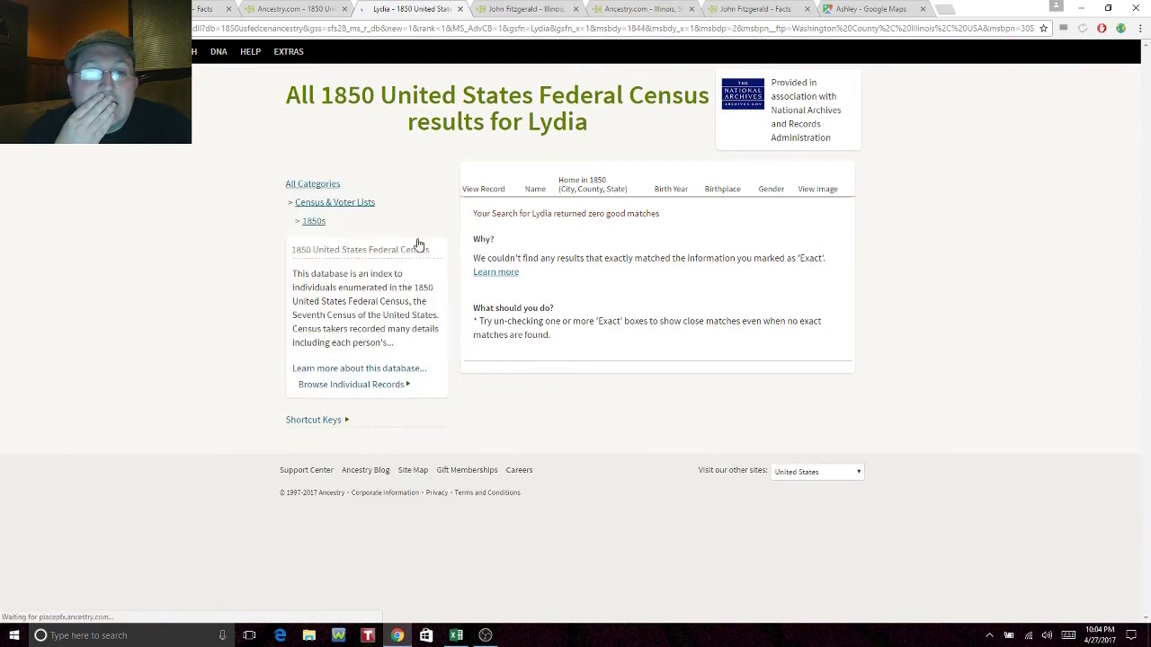
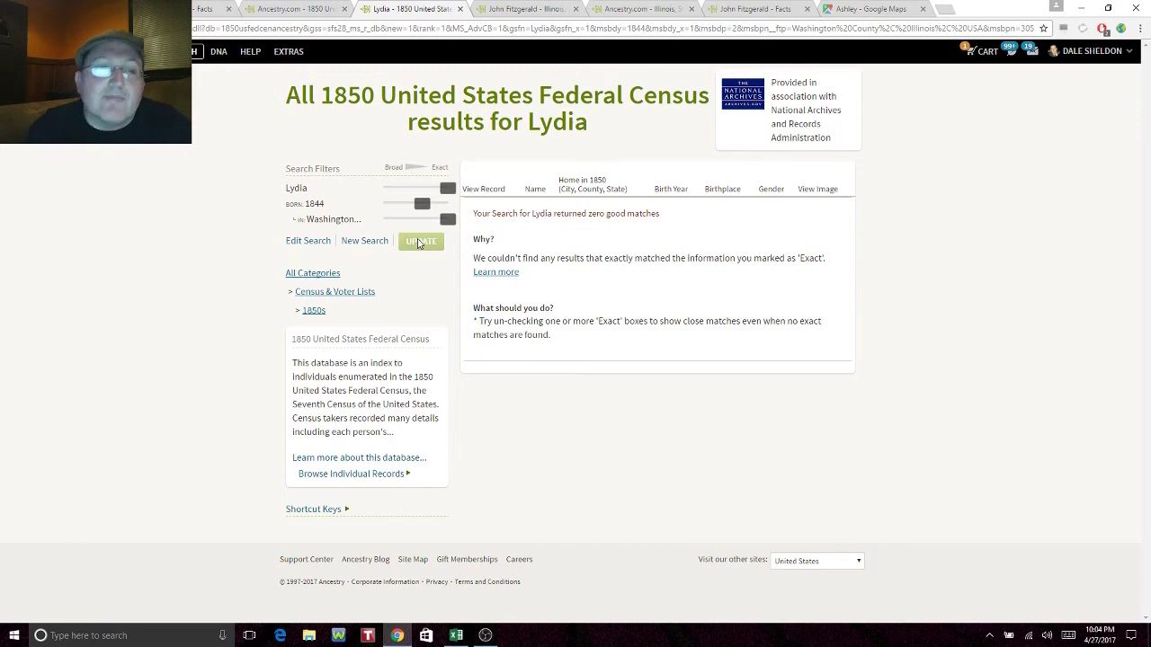
Step: Search by the family's surname instead of the first name, and rerun it with the surname match loosened to exact and similar
left_click(319, 241)
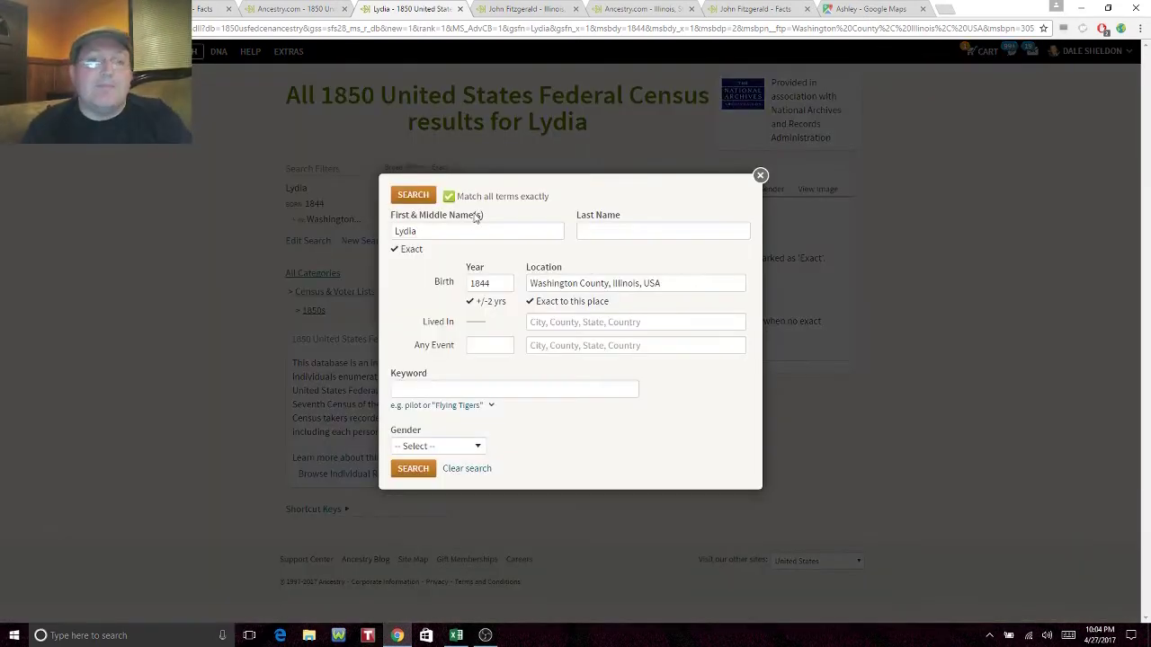
double_click(450, 227)
key("BackSpace")
key("Tab")
type("Fitzgerald")
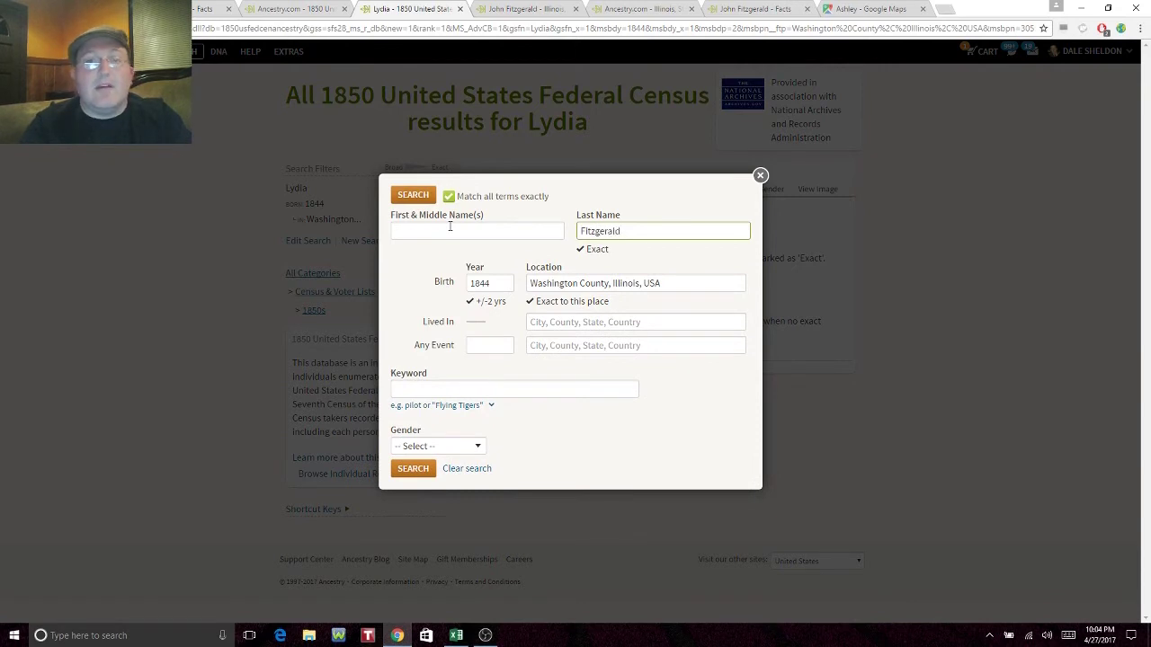
key("Return")
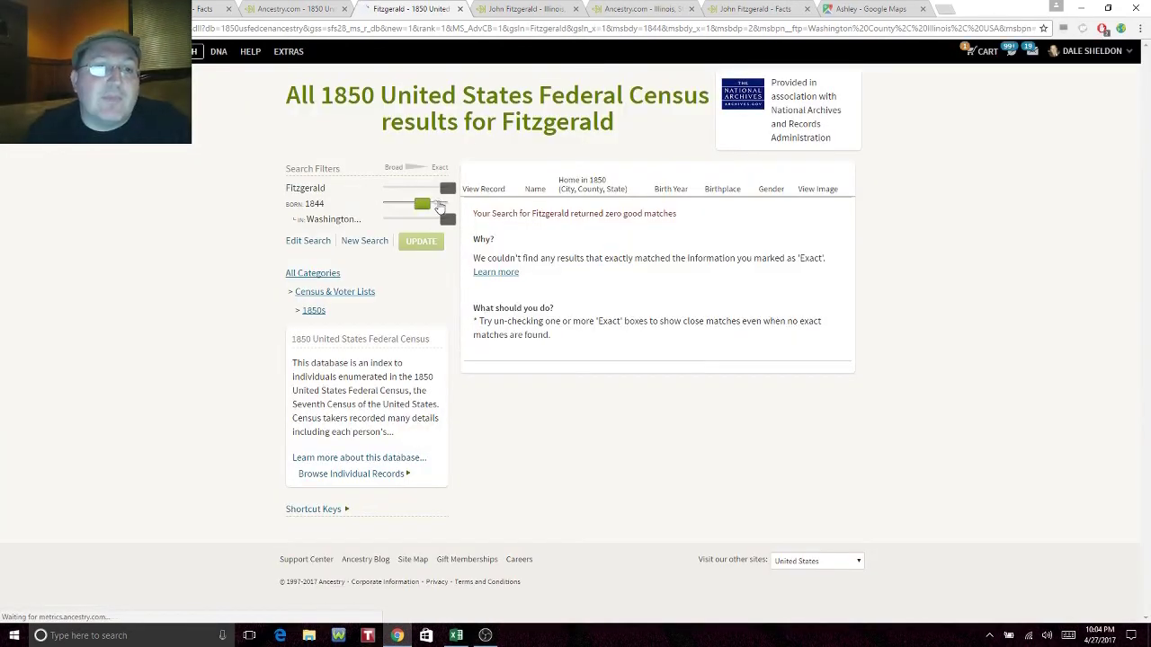
left_click_drag(445, 198, 425, 196)
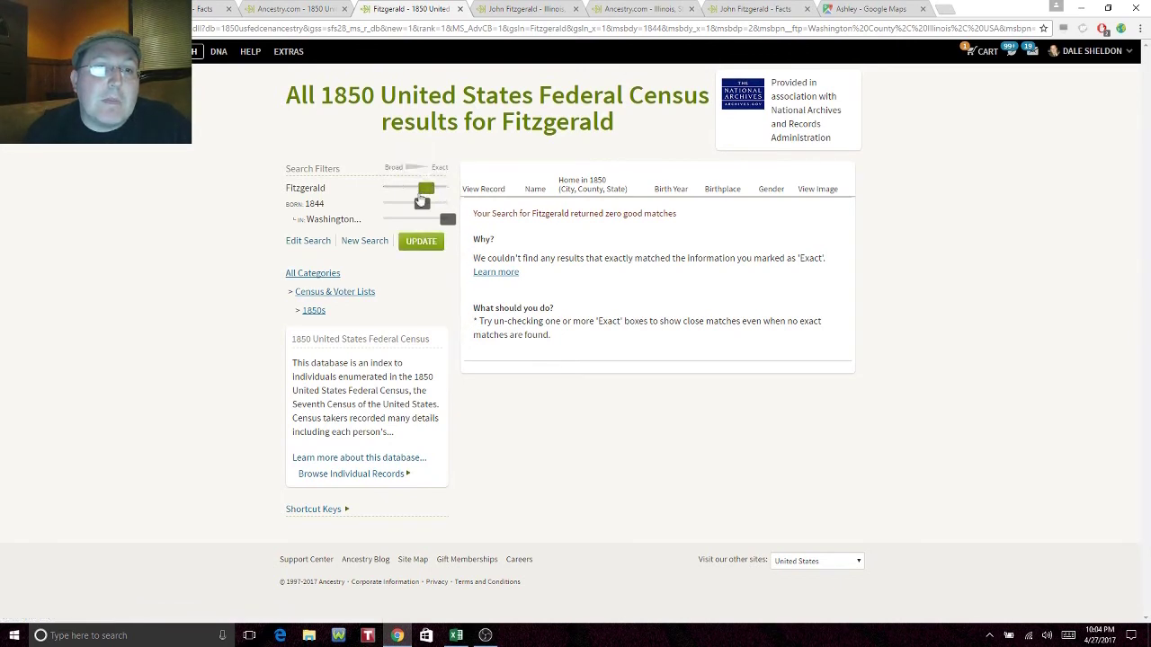
left_click(418, 243)
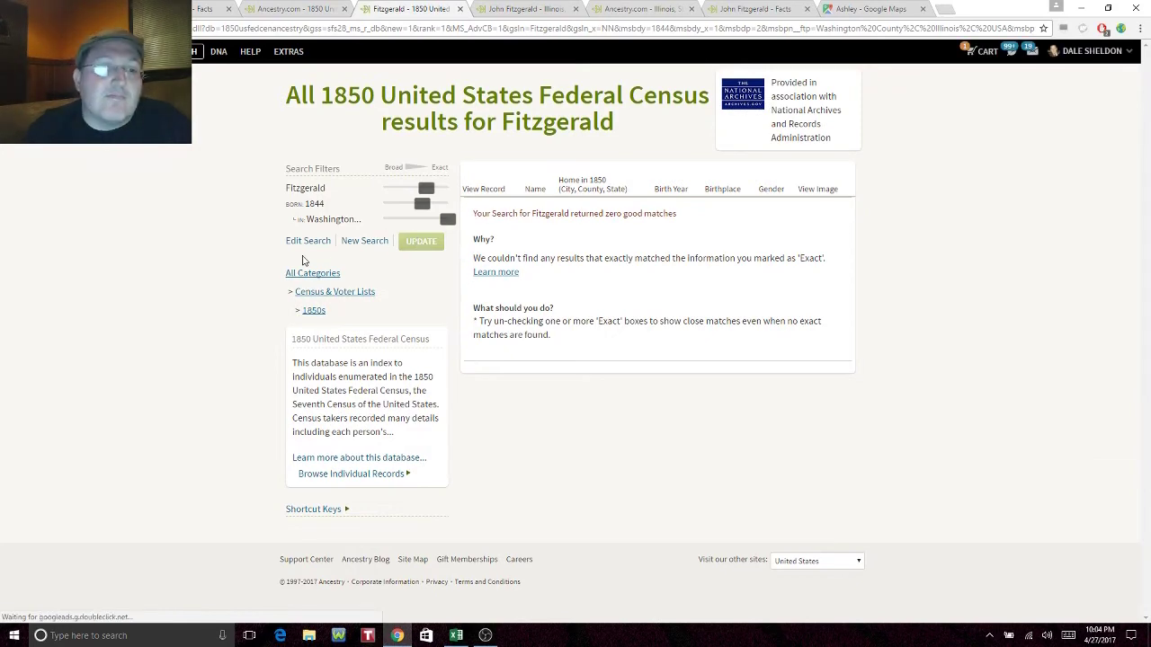
Step: Change the birth location to Ashley, Washington, Illinois, USA, clear the last name, and run the search
left_click(302, 241)
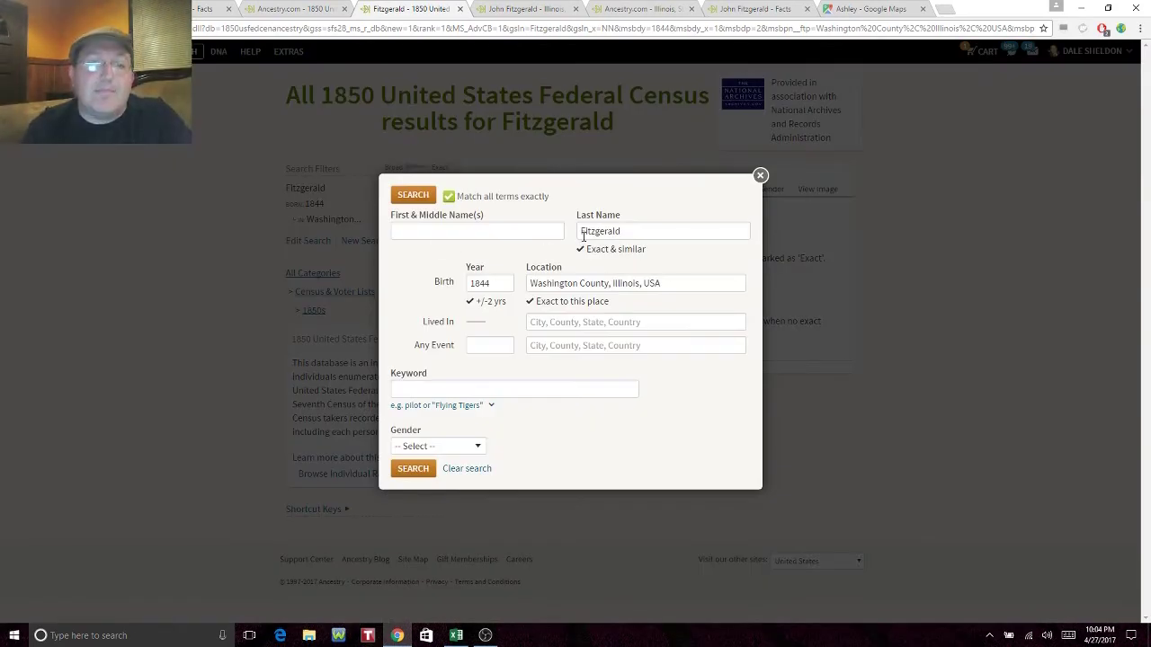
left_click(672, 281)
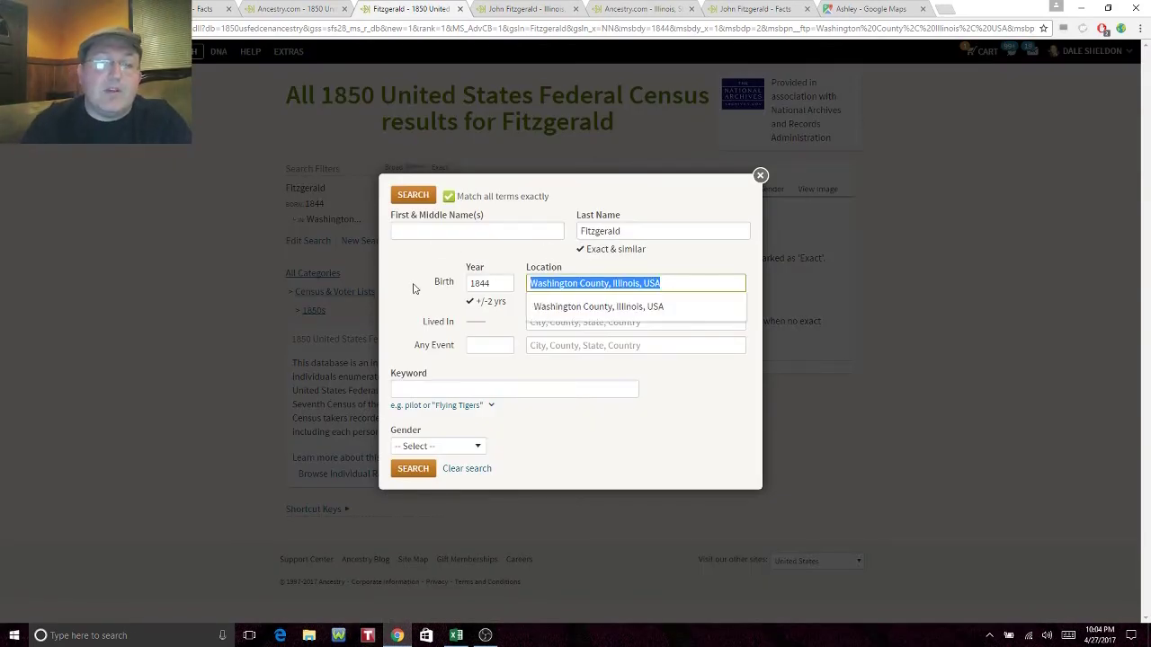
type("Ashley, Wash")
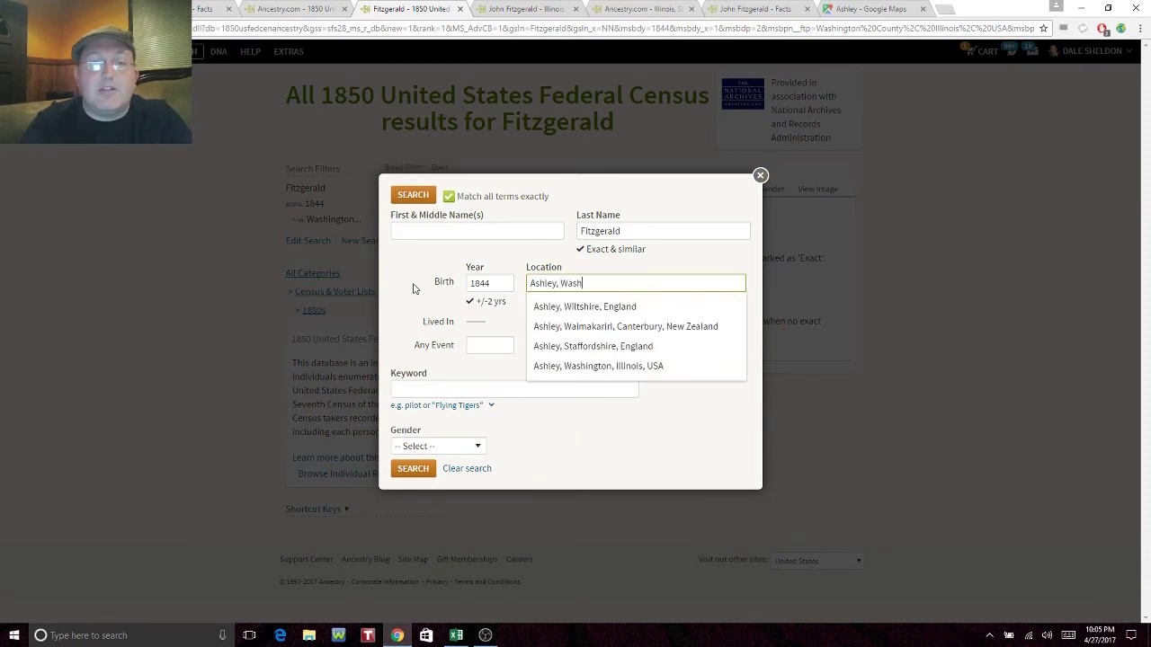
key("Down")
key("Return")
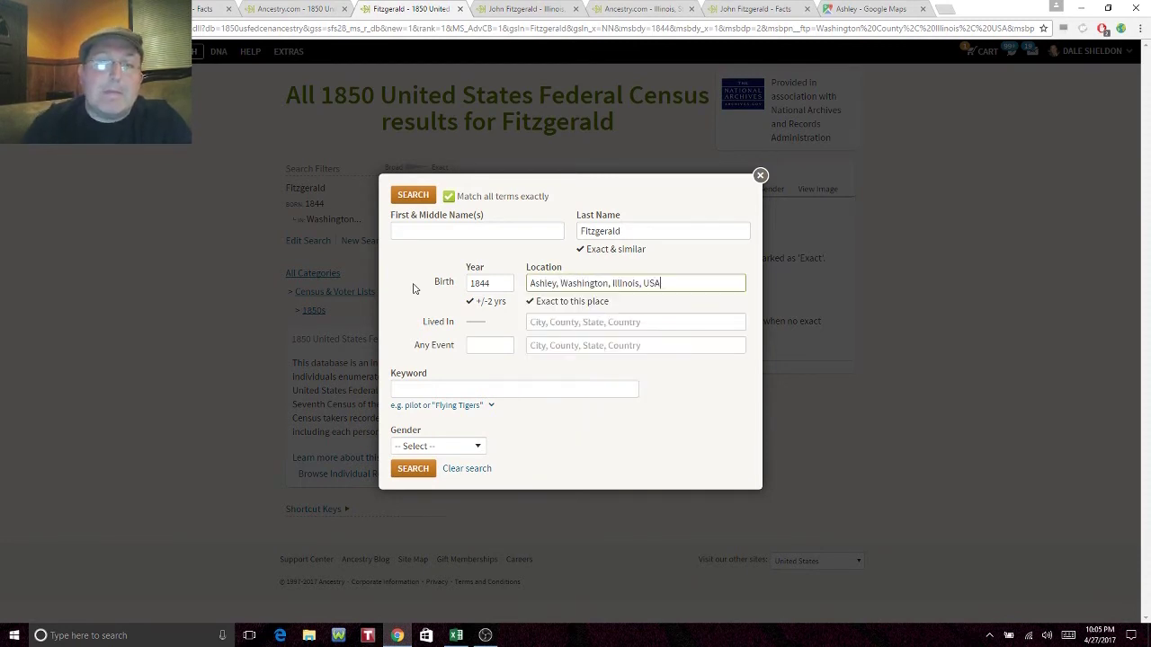
left_click(648, 231)
double_click(648, 231)
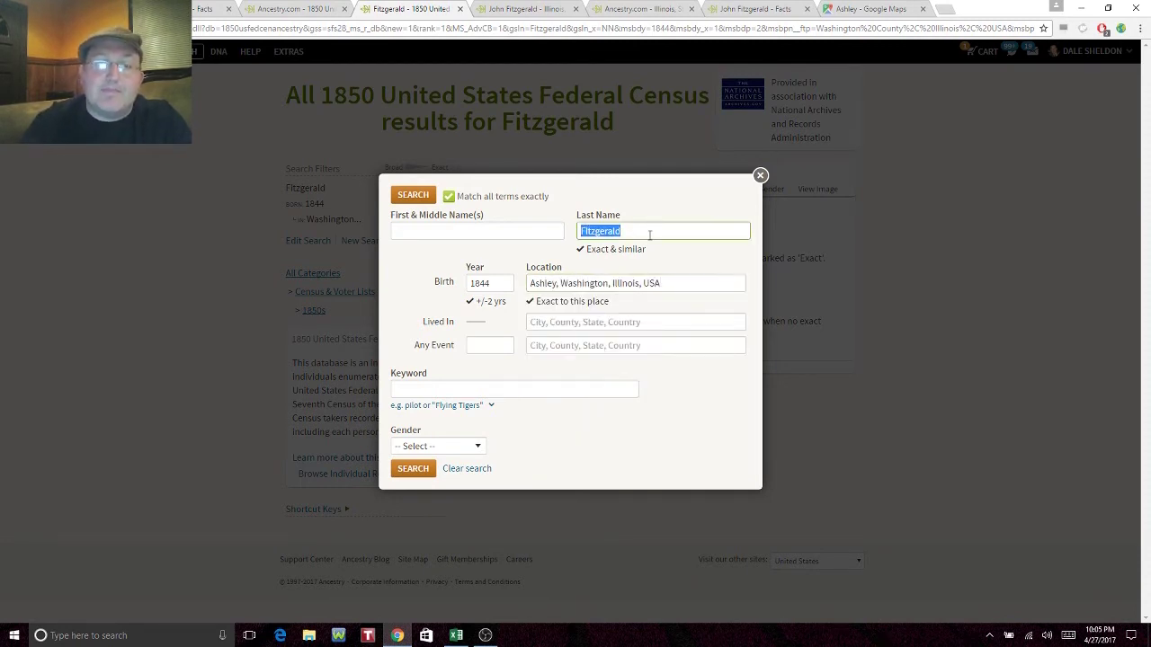
key("BackSpace")
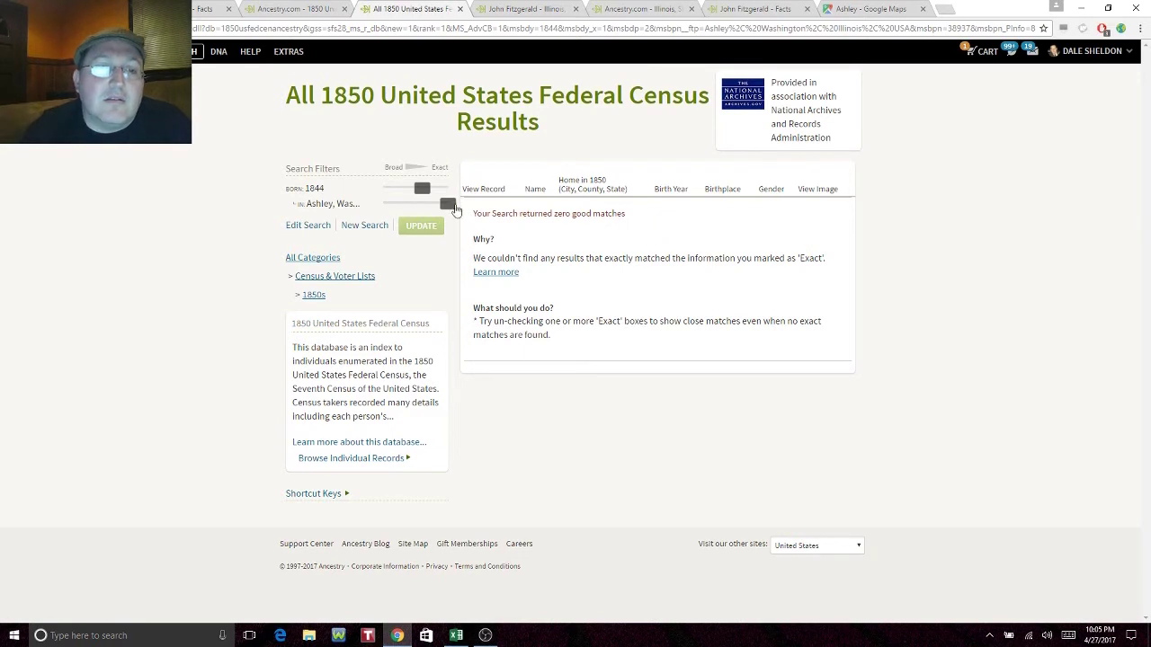
Step: Widen the birth year to +/-5 years and the location to county and adjacent counties, updating the results for each
mouse_move(422, 192)
left_click_drag(423, 192, 404, 188)
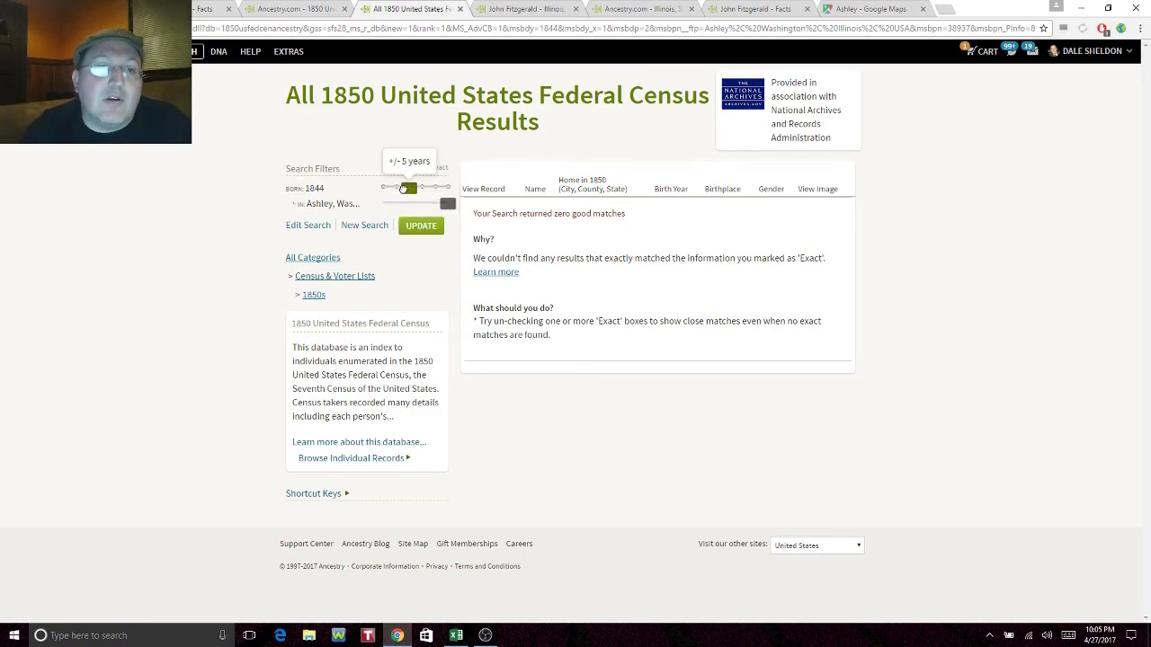
left_click(417, 228)
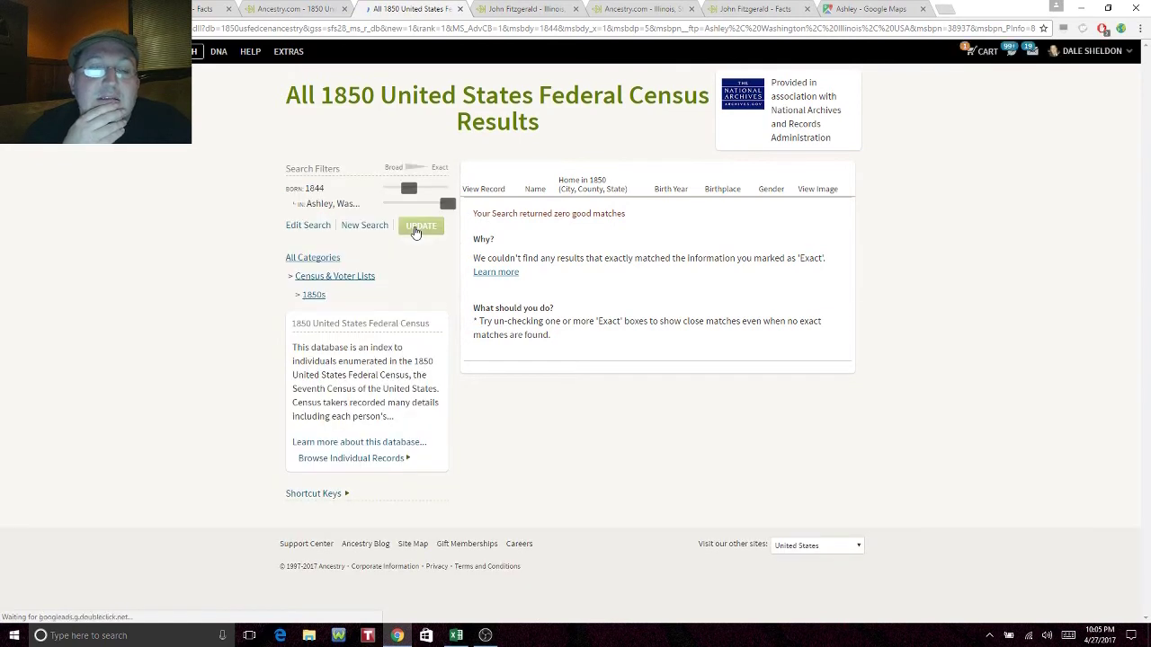
left_click_drag(447, 204, 435, 210)
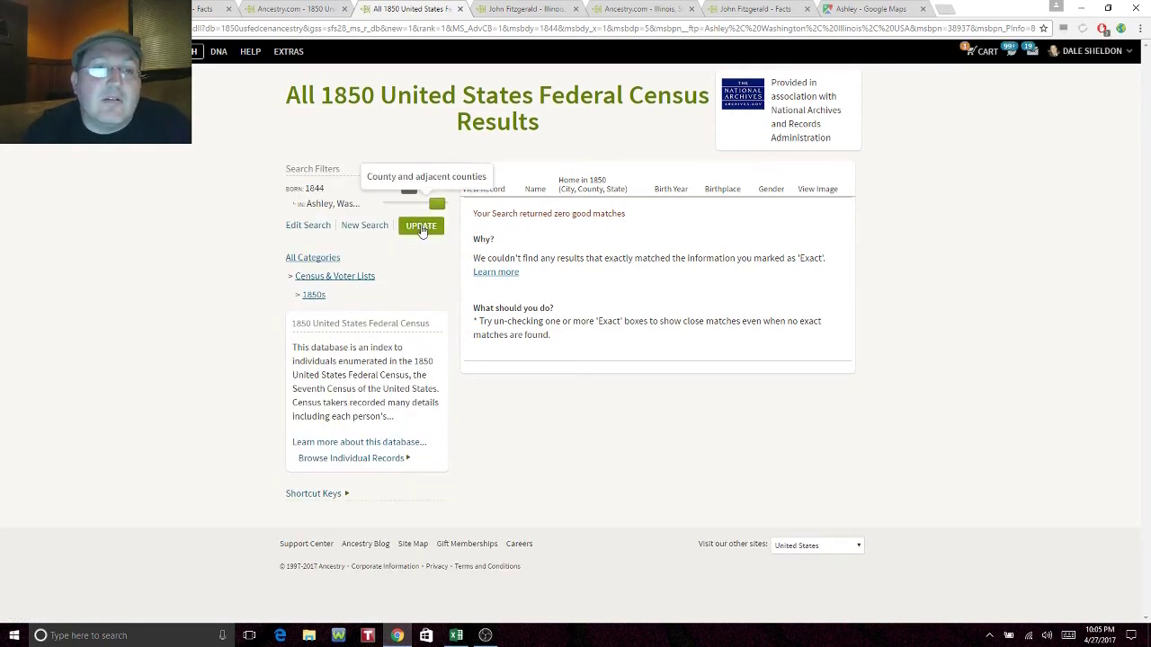
left_click(420, 226)
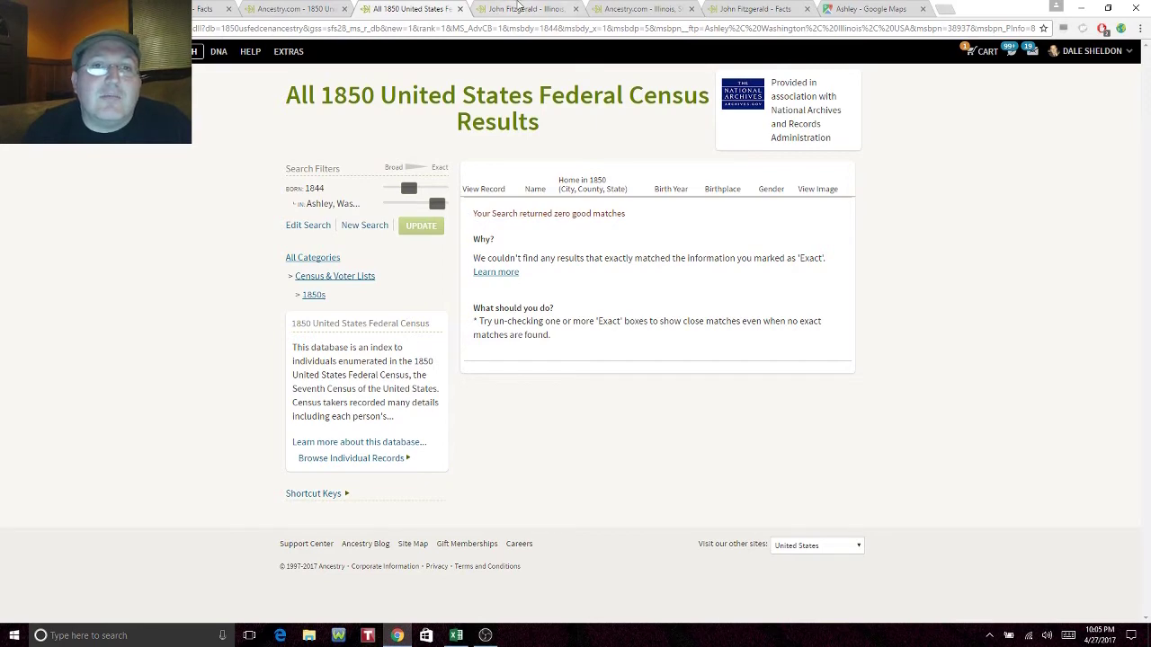
Step: Review the father's facts page in the tree and the open 1850 census page image for District 20, Washington County, Illinois
left_click(518, 8)
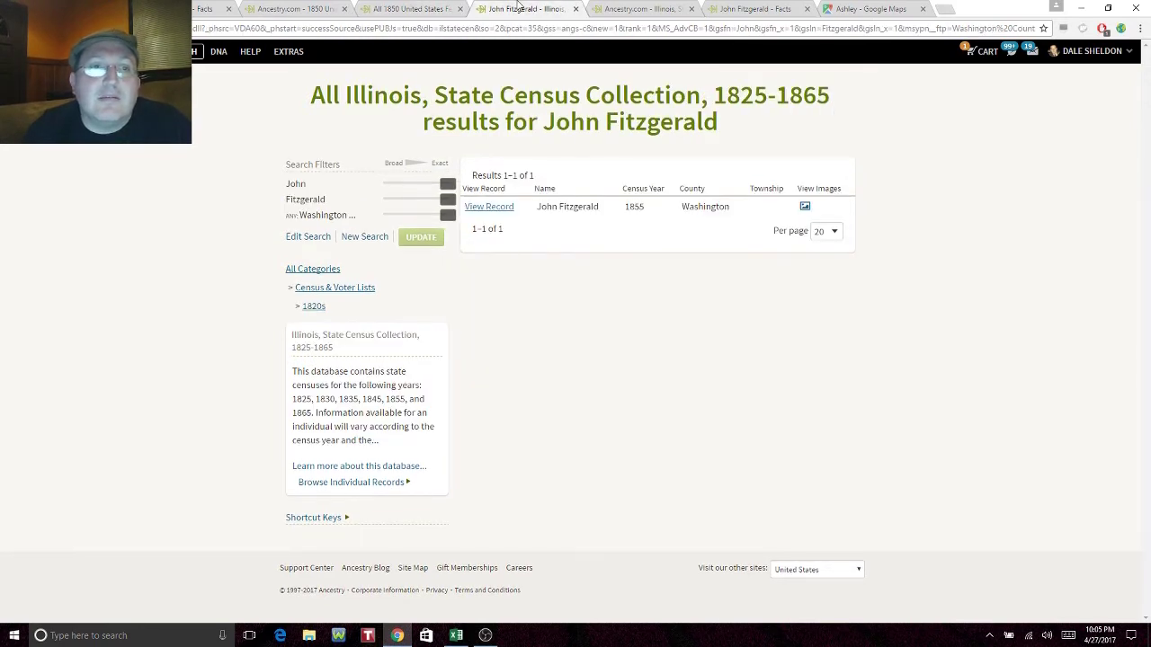
left_click(204, 12)
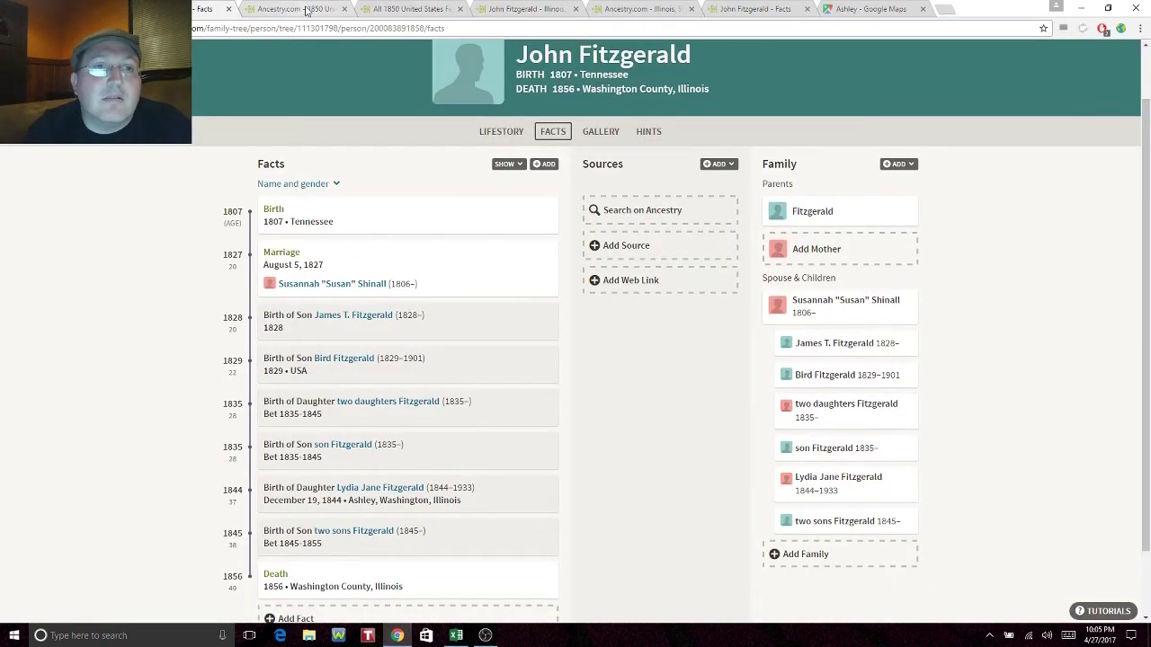
left_click(297, 9)
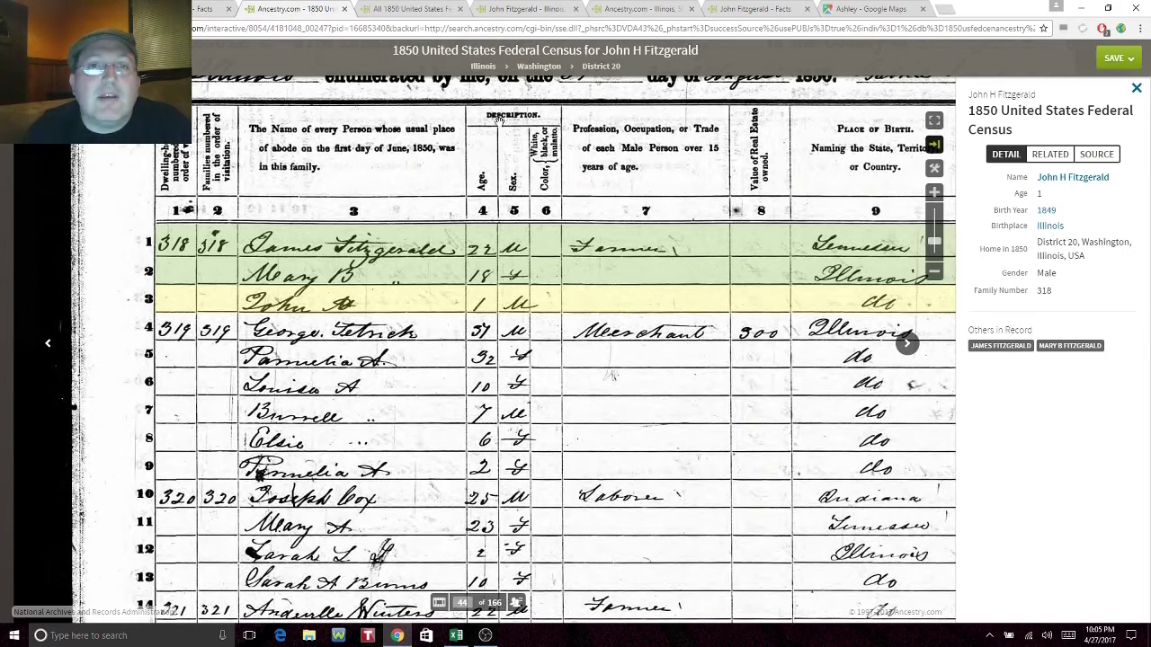
left_click_drag(505, 103, 444, 175)
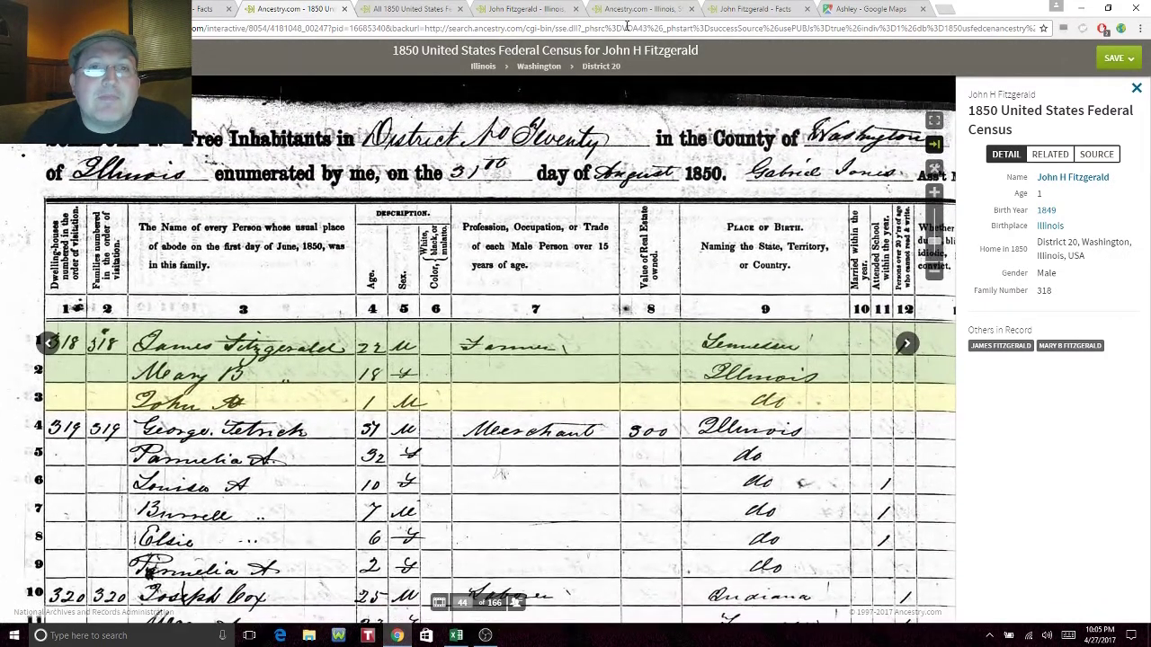
Step: Return to the 1850 census results and widen the 1844 birth-year filter to plus or minus 10 years
left_click(627, 11)
left_click(524, 8)
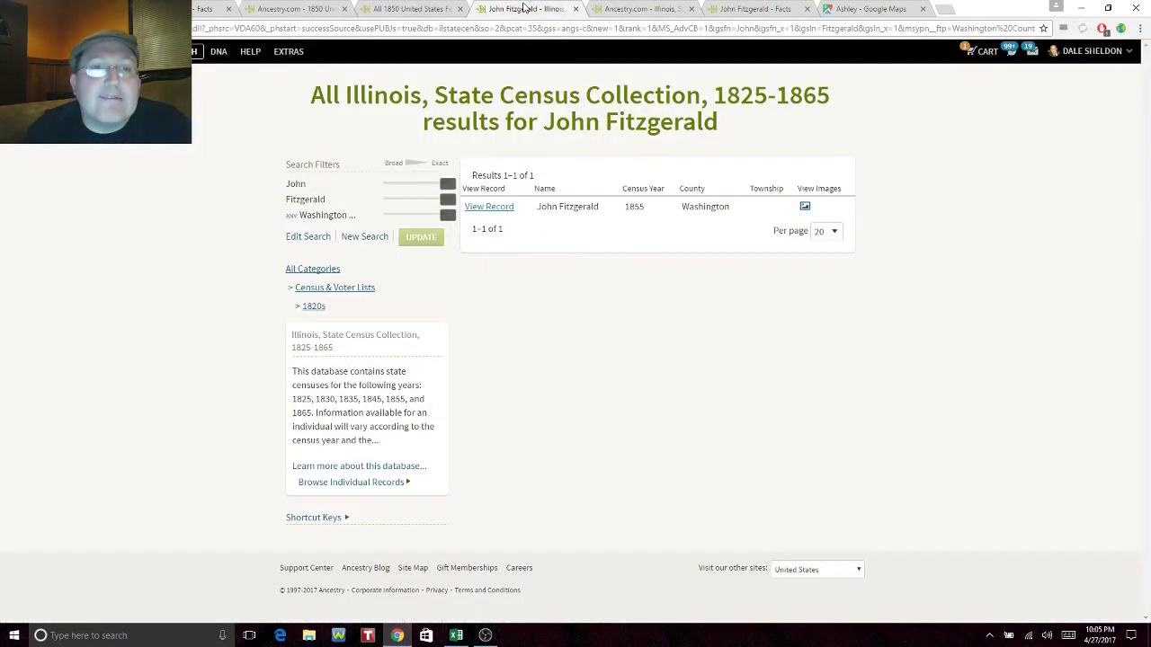
left_click(419, 10)
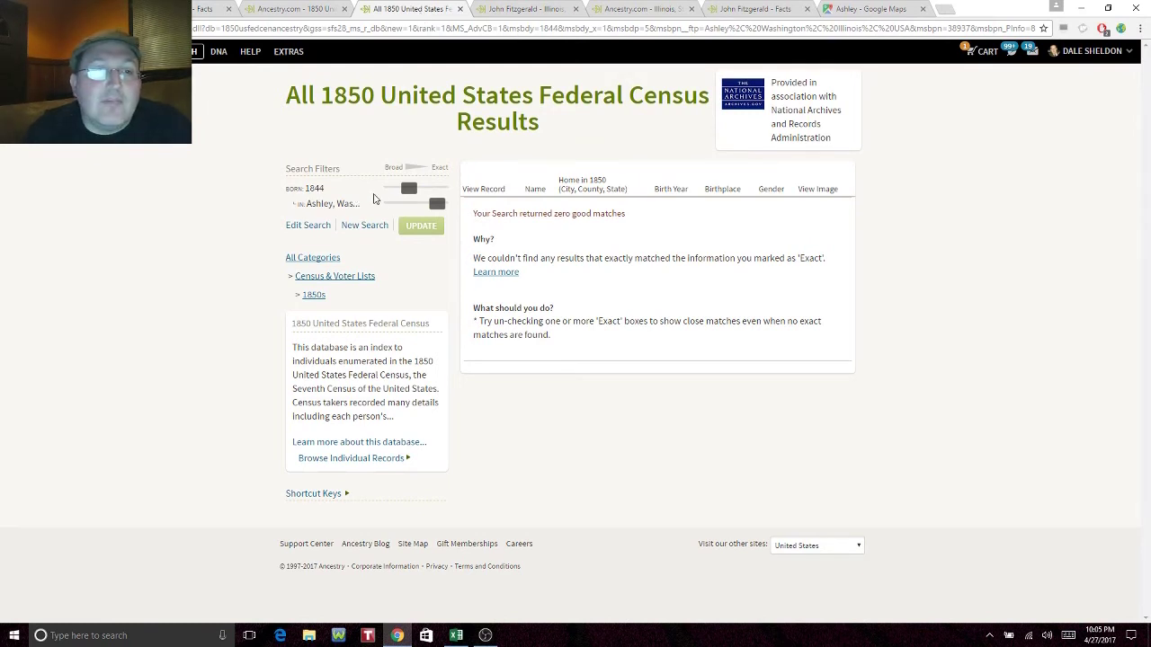
mouse_move(404, 187)
left_click_drag(404, 187, 395, 187)
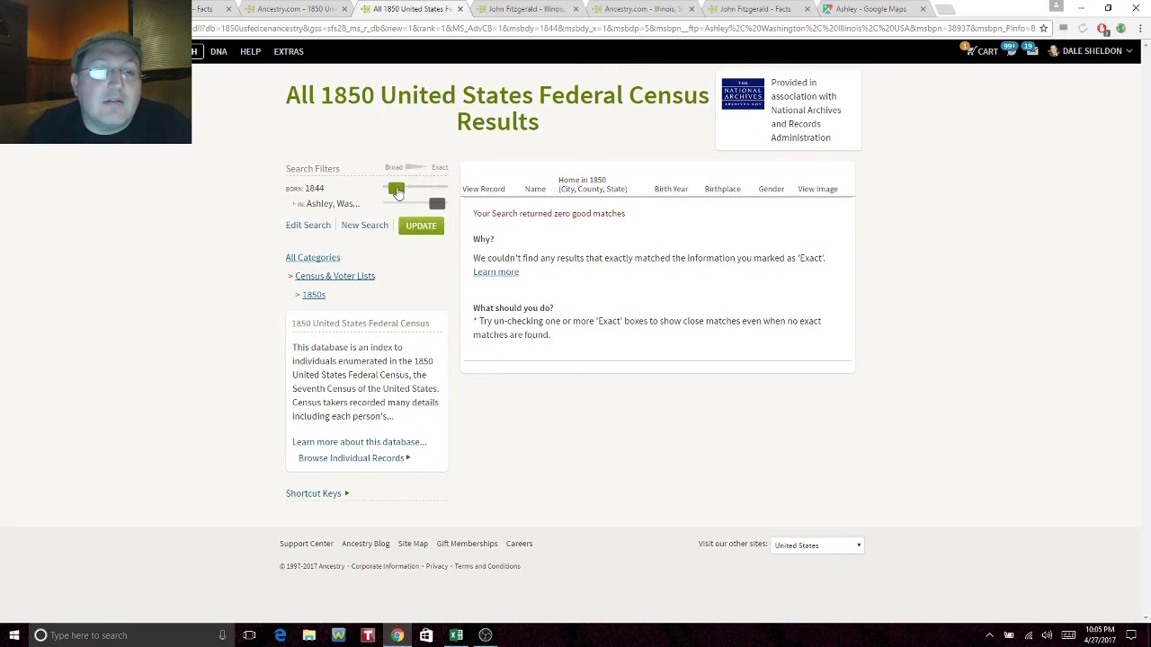
left_click(420, 225)
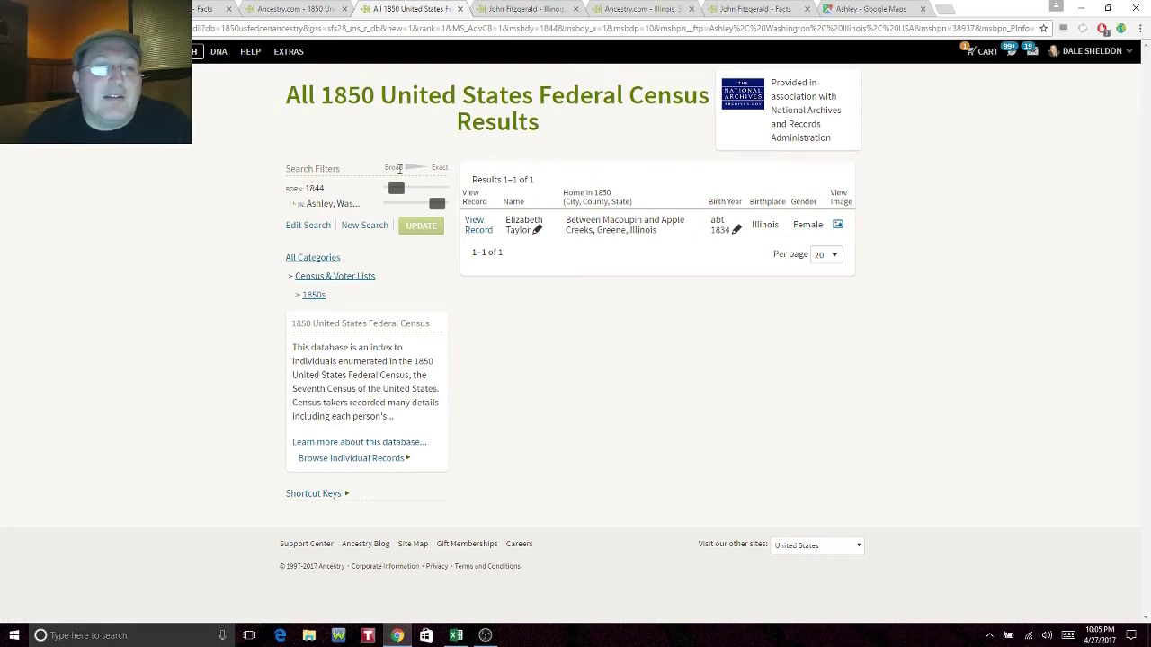
Step: Edit the 1850 census search to clear both the birth year and the birth location
mouse_move(396, 190)
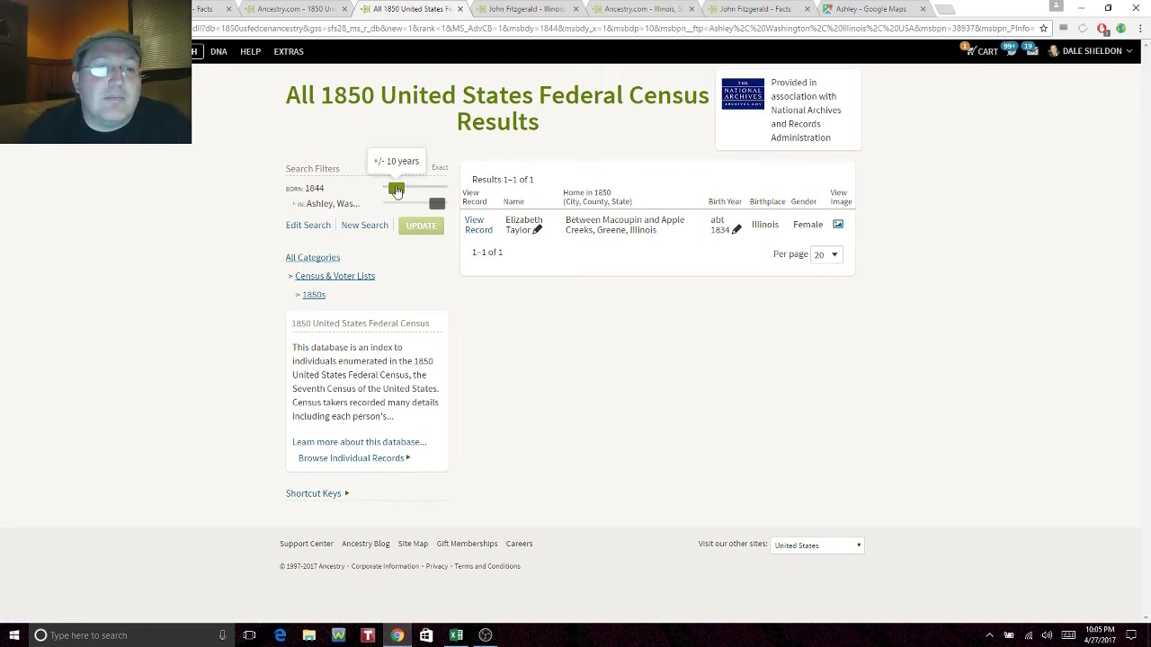
left_click(310, 224)
double_click(493, 279)
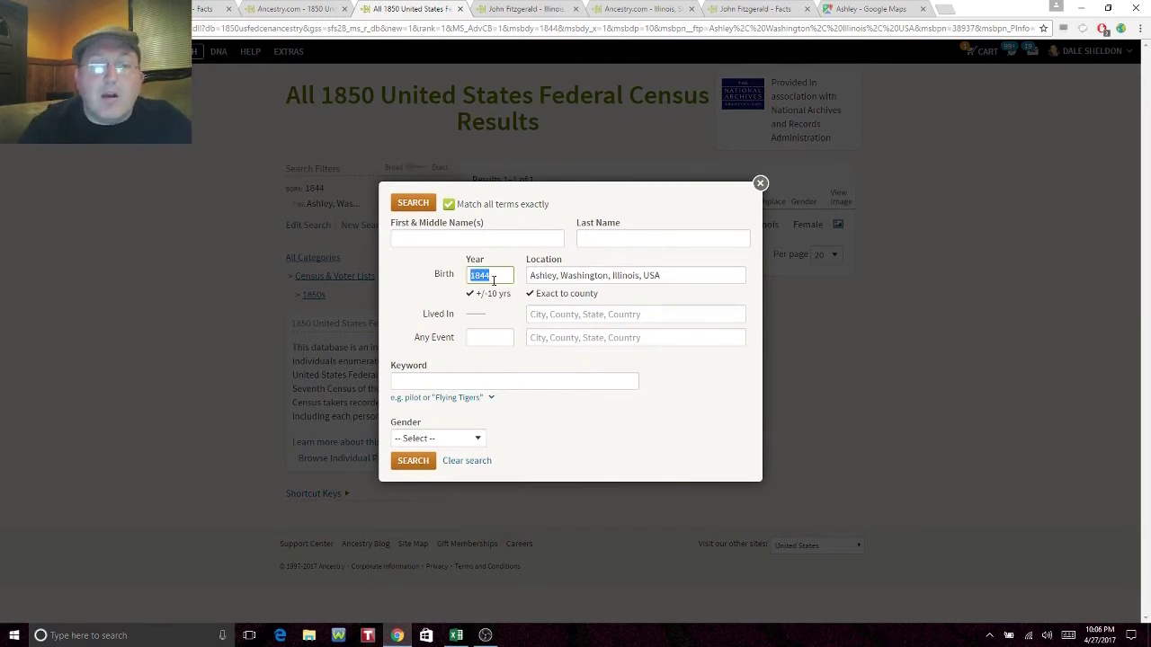
left_click(673, 278)
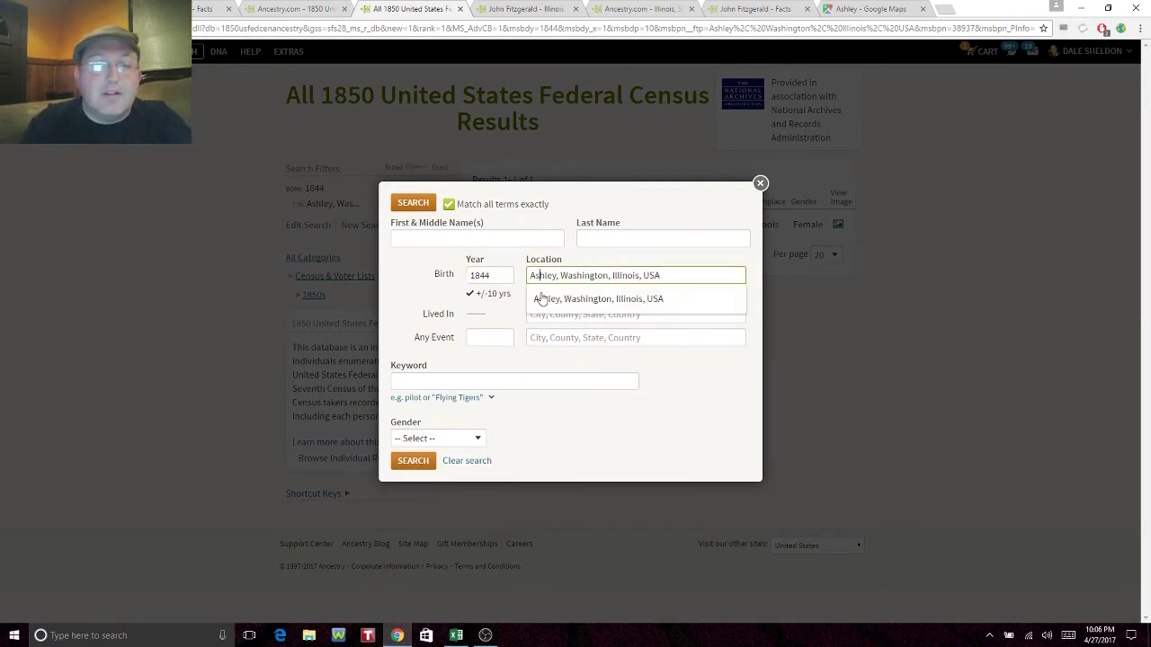
left_click(662, 257)
left_click_drag(665, 278, 508, 280)
key("BackSpace")
left_click(508, 279)
key("BackSpace")
key("BackSpace")
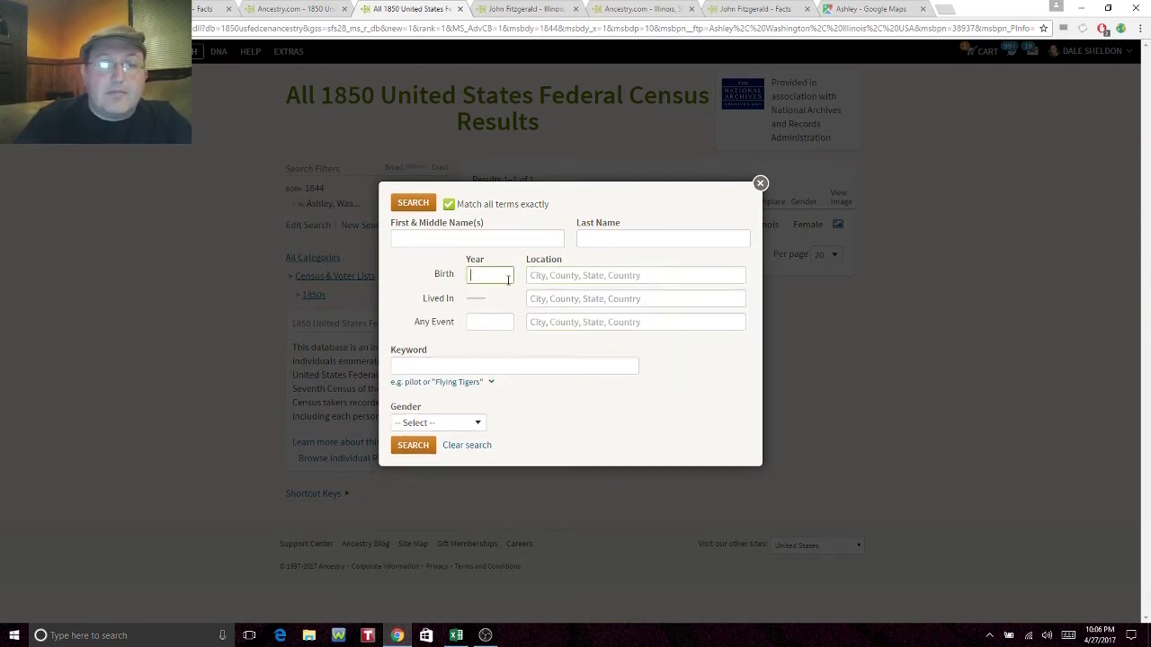
Step: Set the Lived In location to Washington County, Illinois, USA
left_click(555, 299)
type("W")
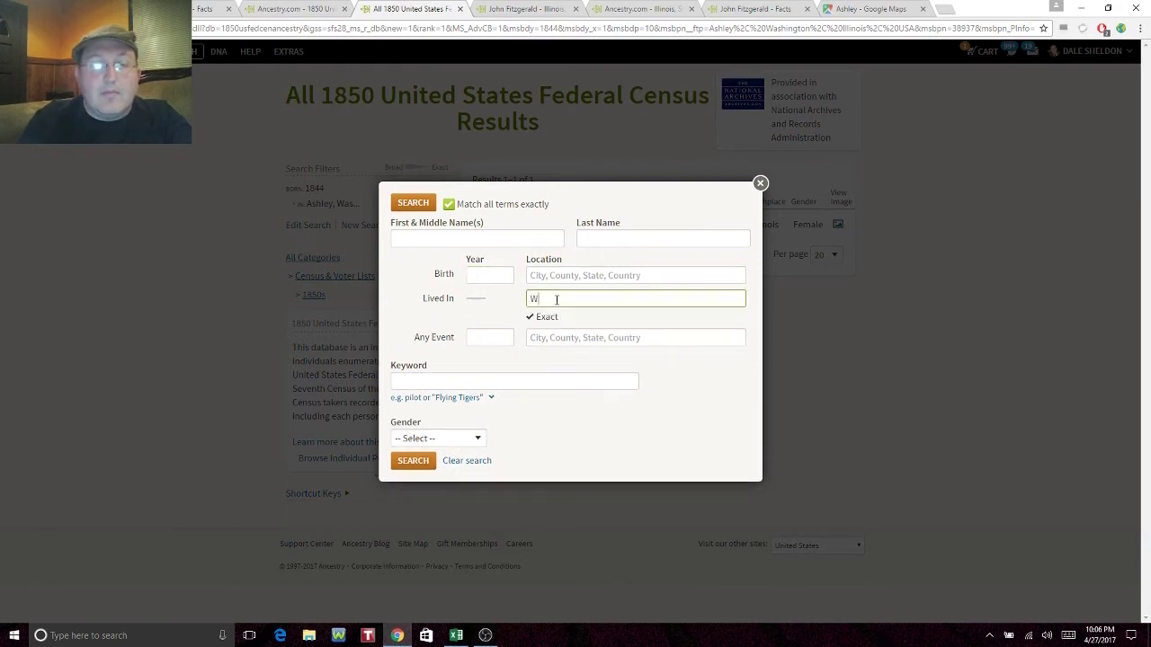
type("ashington Cou")
key("Down")
key("Down")
key("Down")
key("Down")
key("Down")
key("Down")
key("Down")
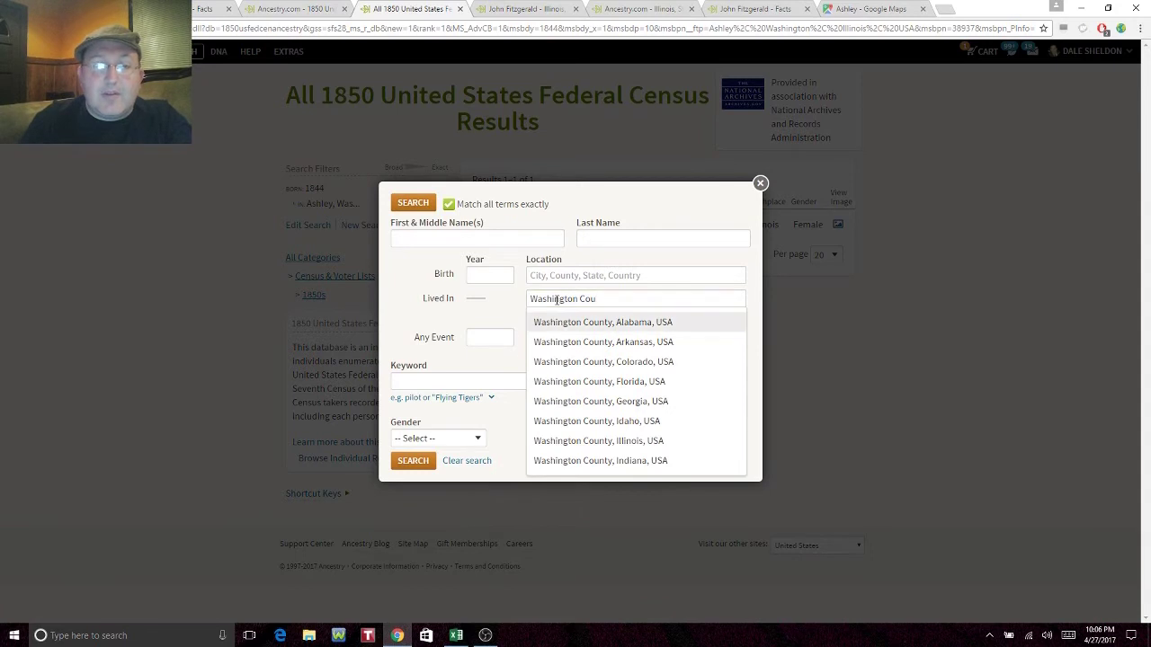
key("Return")
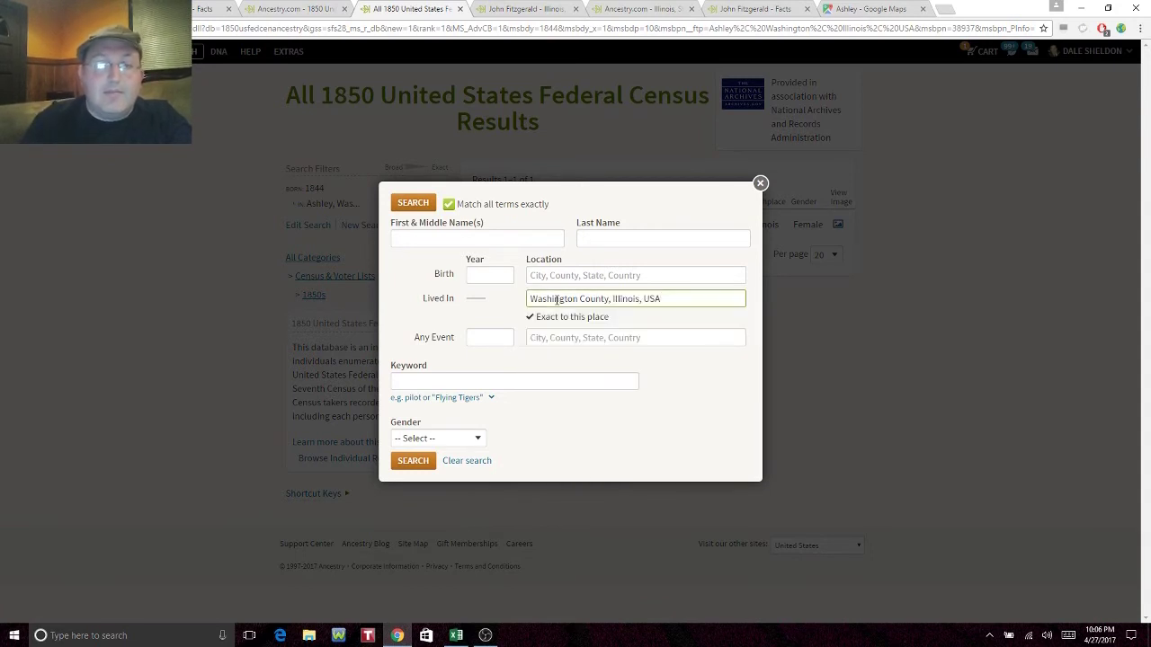
Step: Search for the daughter by first name only, with birth year 1844 exact to plus or minus 2 years
left_click(491, 237)
type("Lydi")
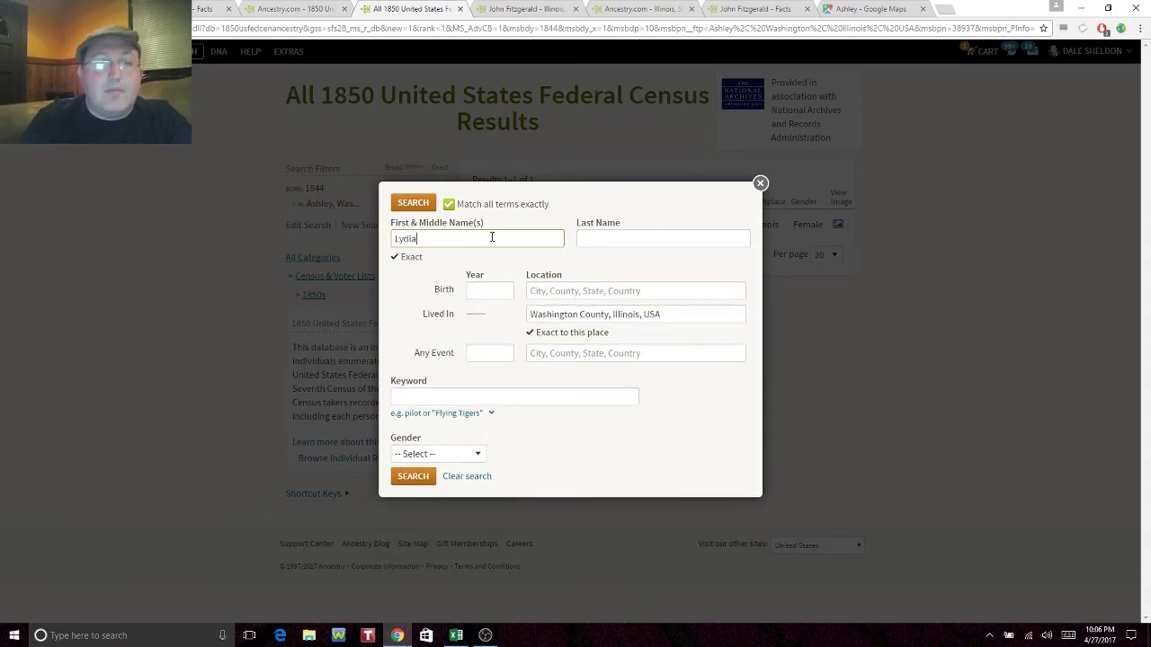
type("a")
key("Tab")
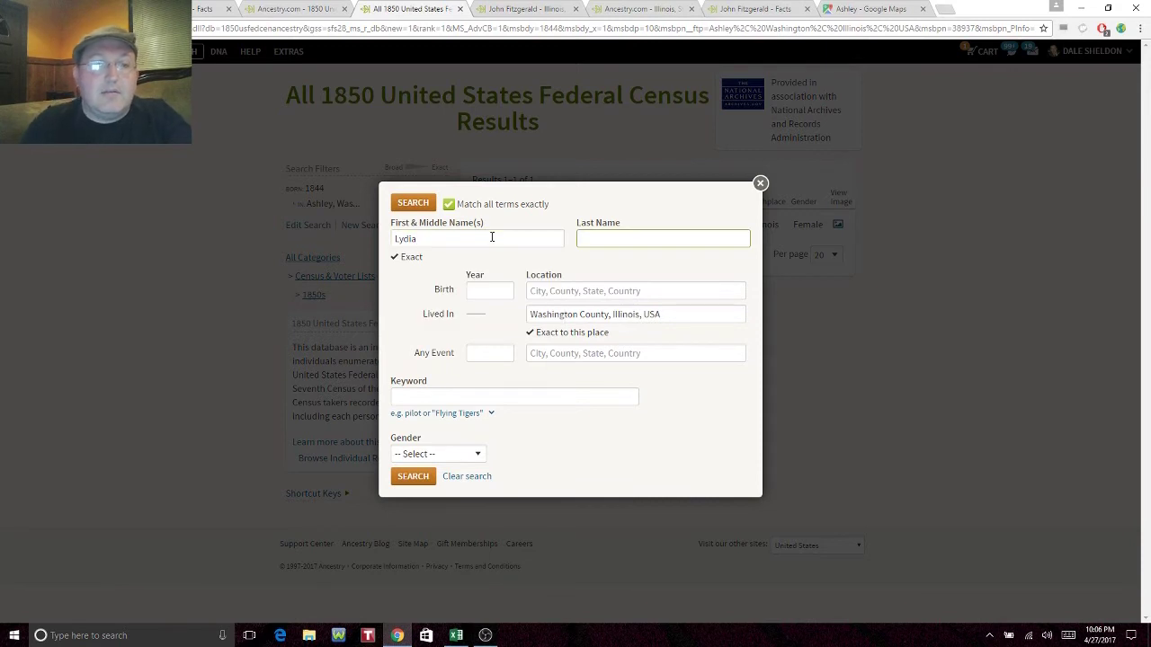
left_click(480, 288)
type("18")
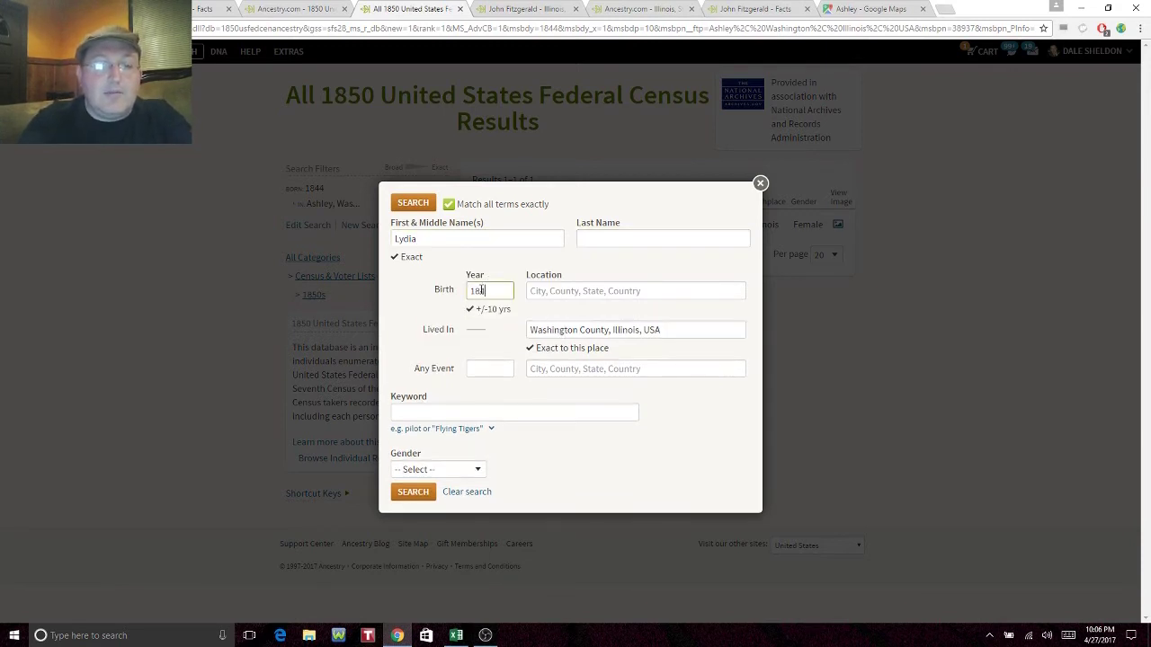
type("44")
left_click(486, 310)
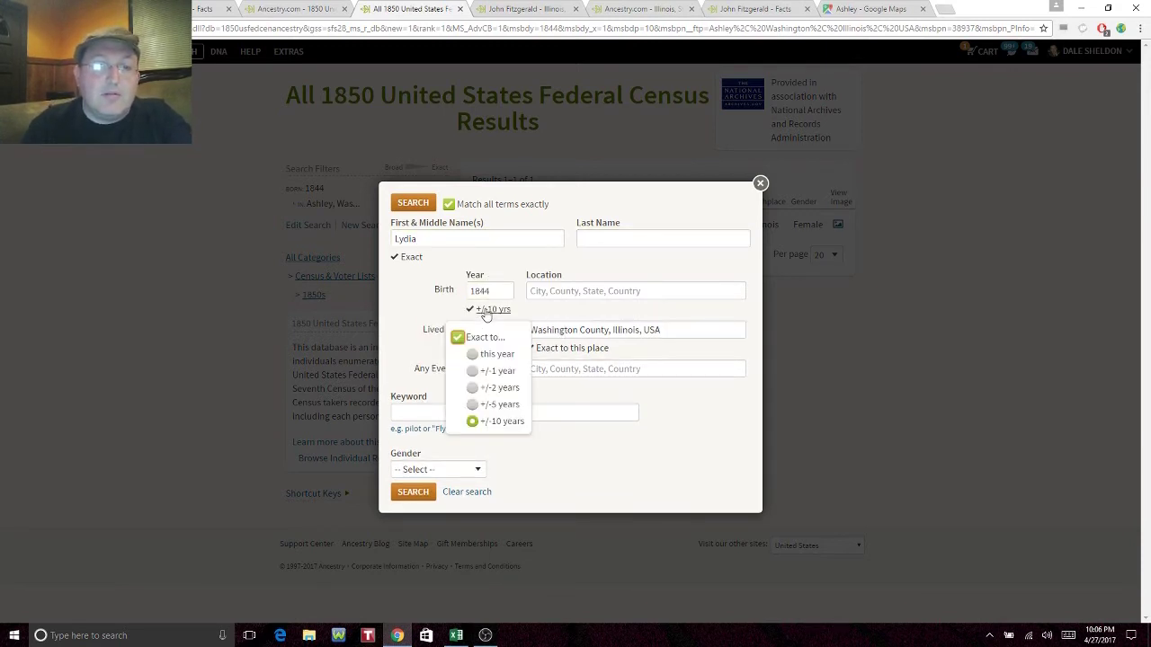
left_click(486, 388)
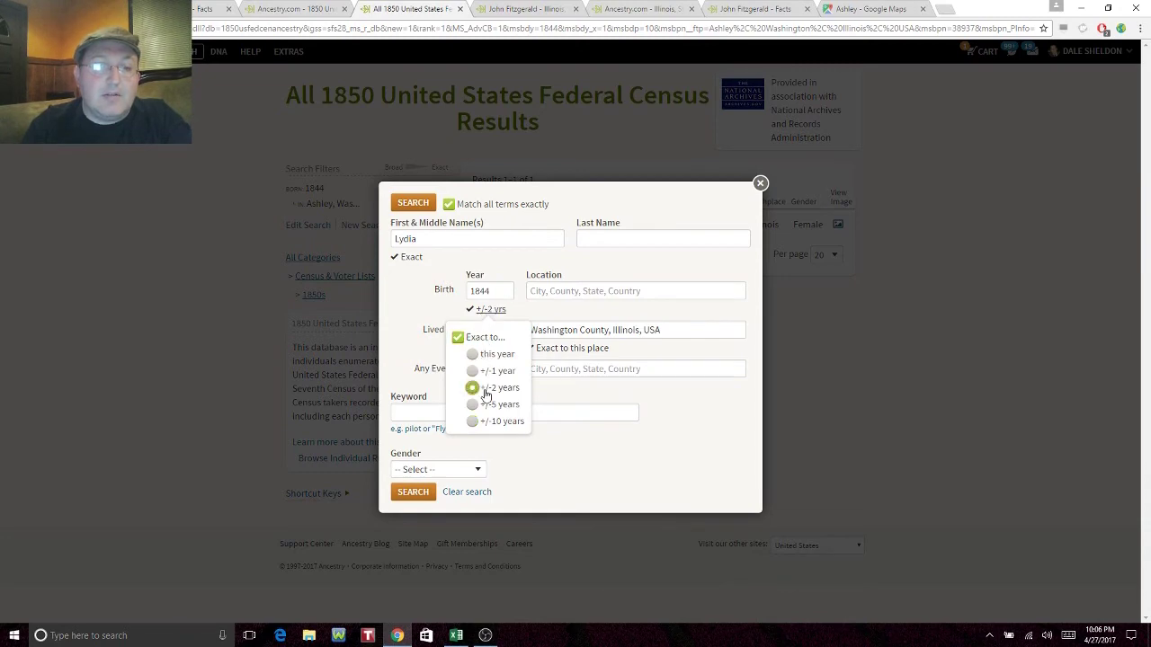
left_click(413, 490)
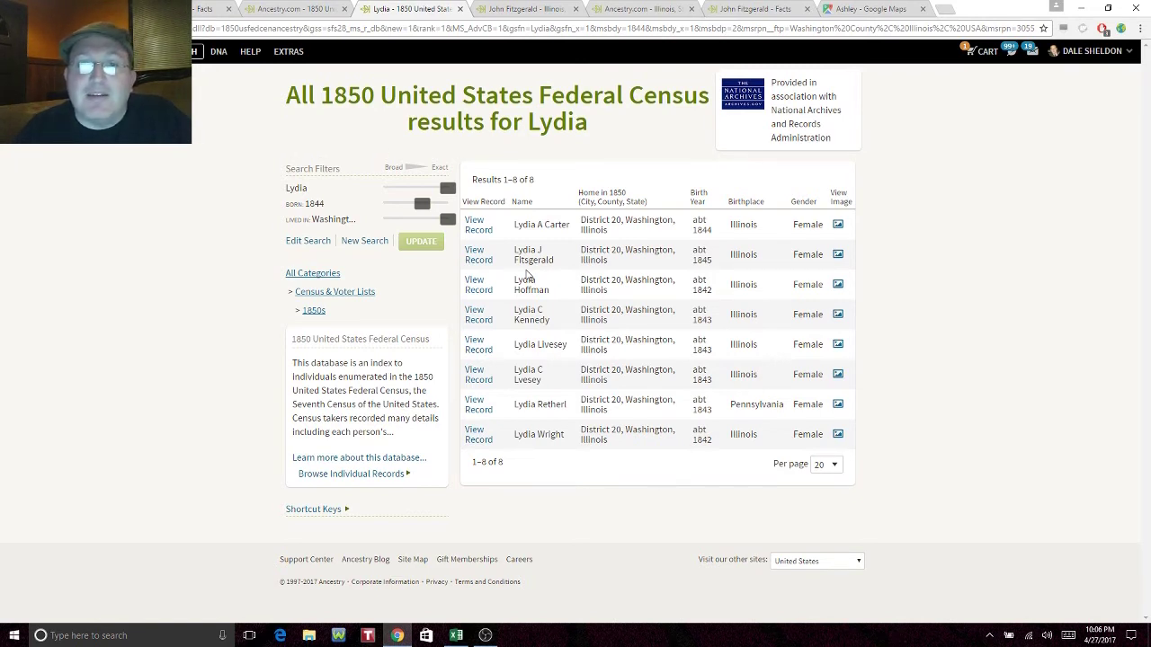
Step: Open the record of the matching daughter born about 1845 in a new tab and examine her household on the census image
right_click(491, 262)
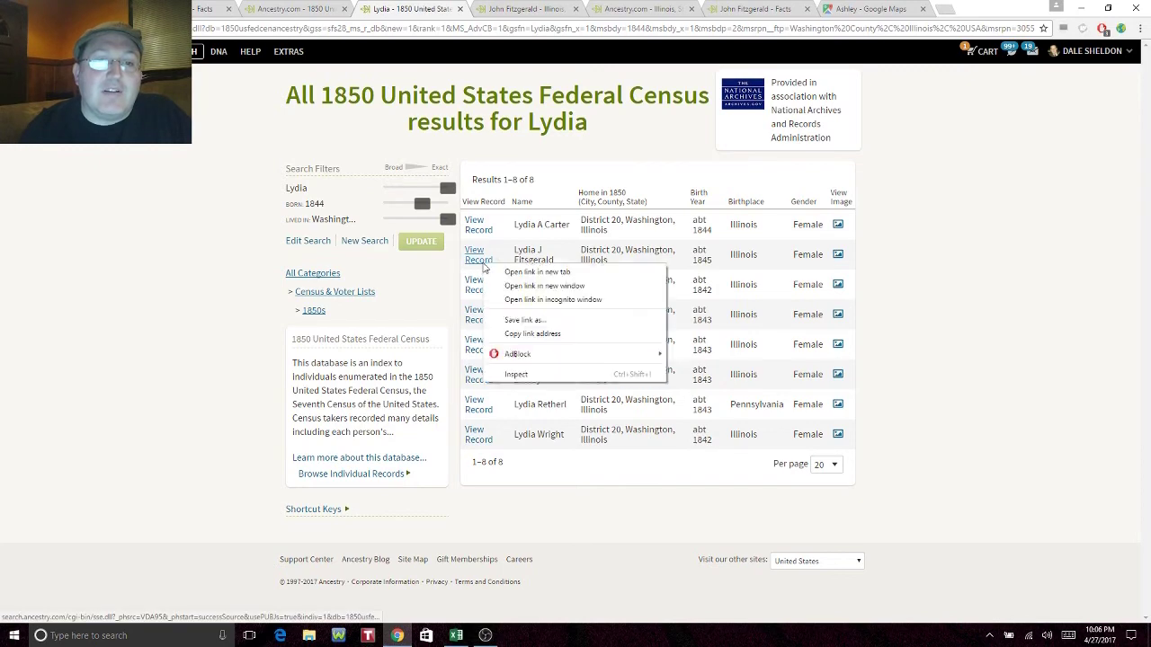
left_click(513, 273)
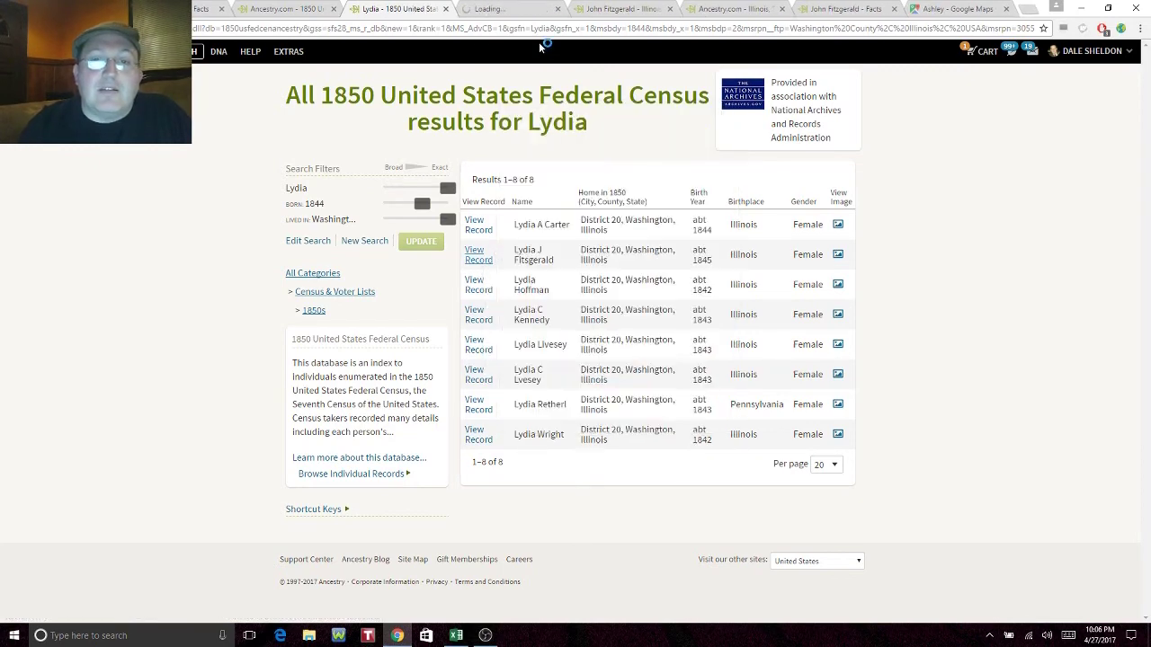
left_click(524, 11)
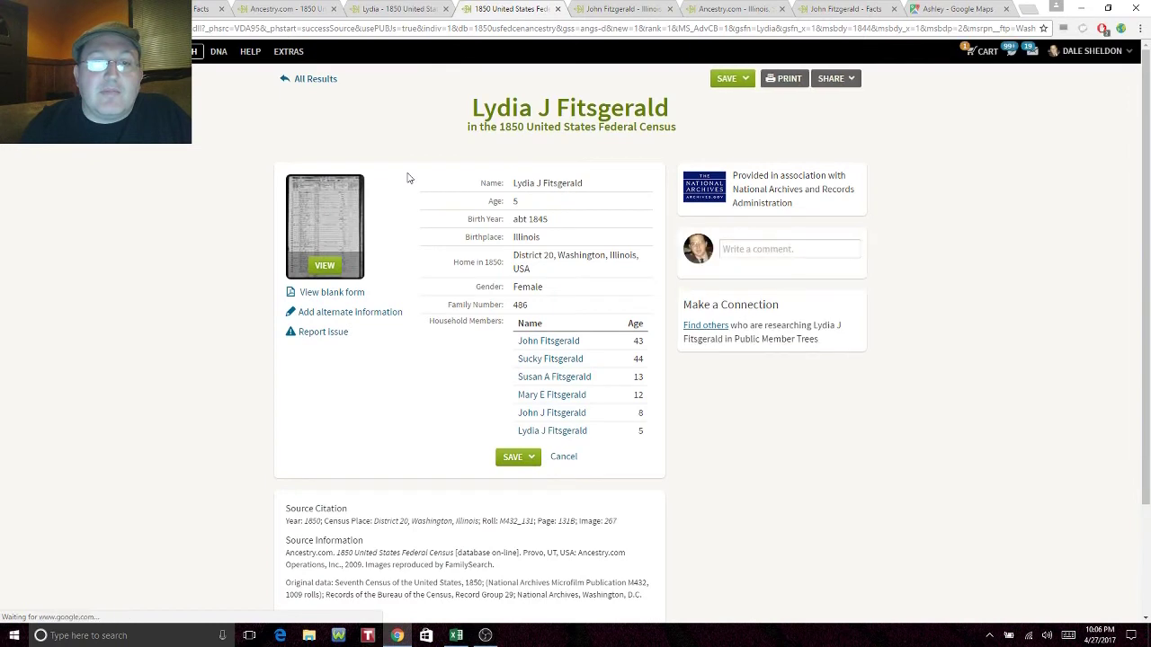
left_click(329, 222)
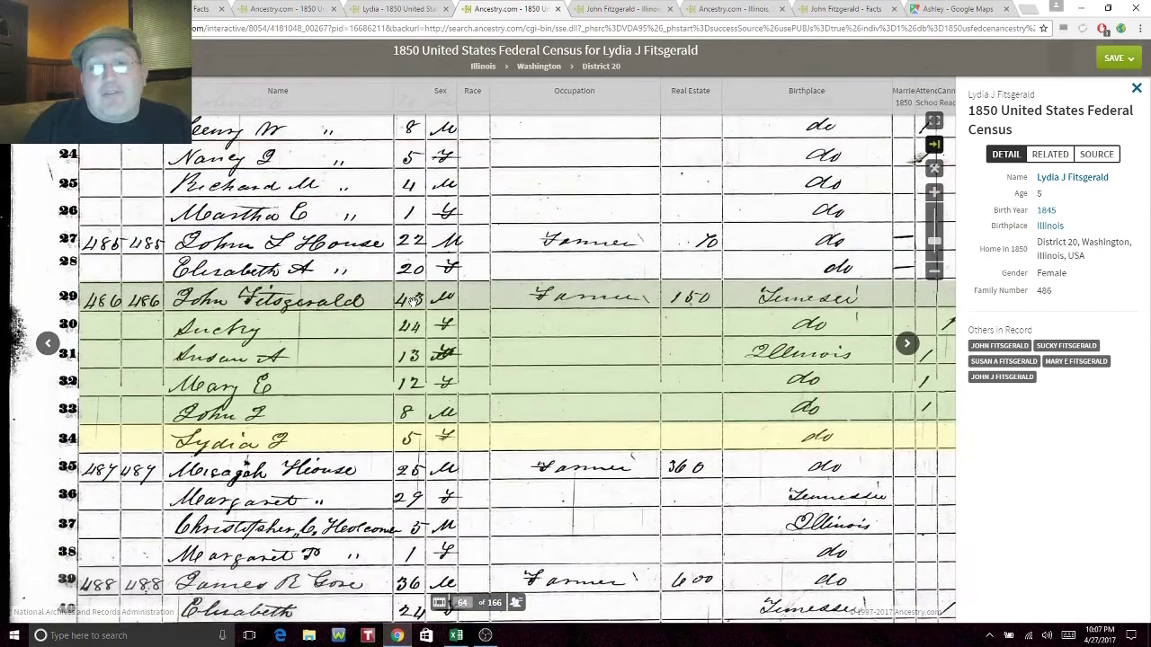
mouse_move(413, 300)
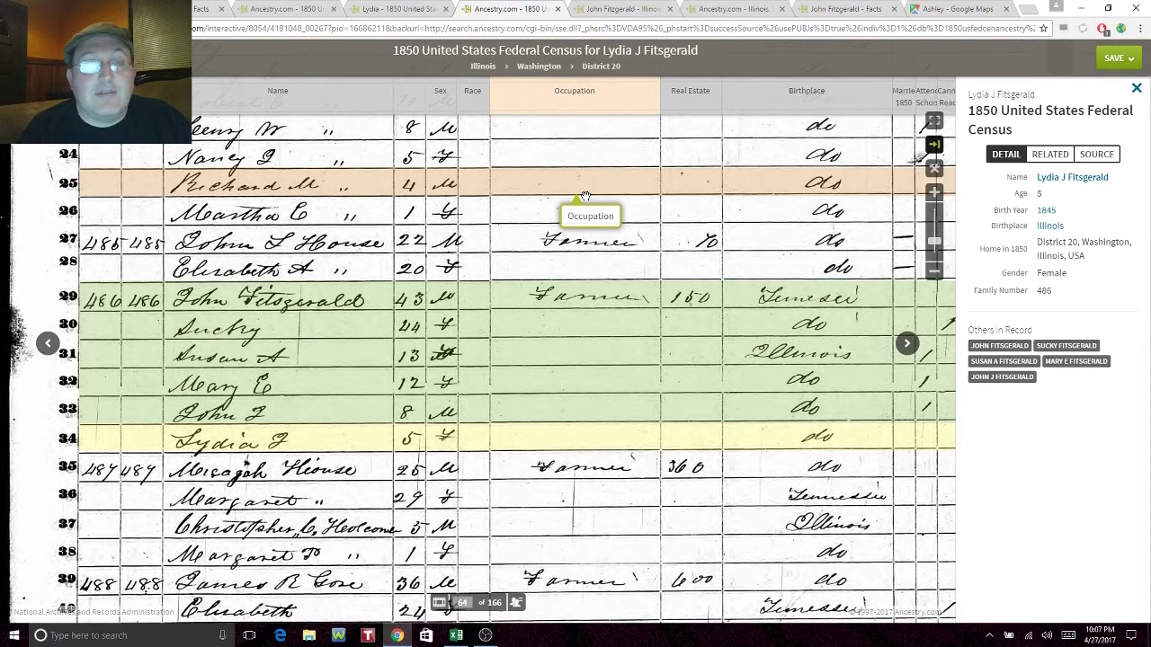
left_click_drag(805, 351, 718, 317)
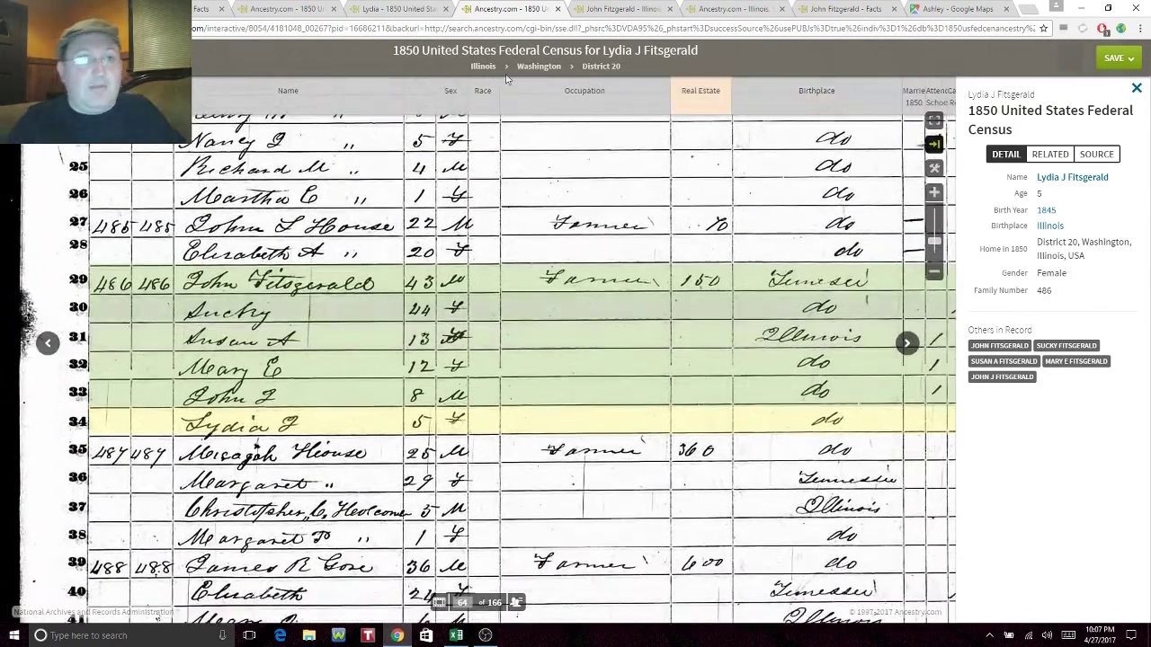
Step: Check the children and birth years listed on the father's family tree facts page
left_click(391, 8)
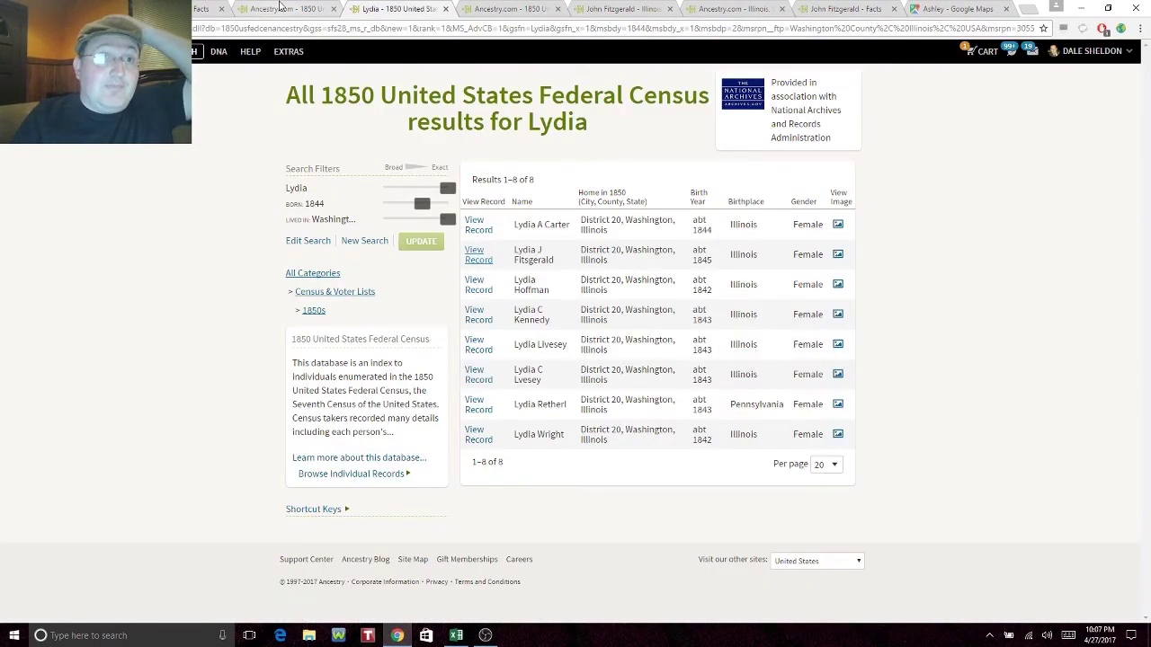
left_click(279, 8)
left_click(194, 10)
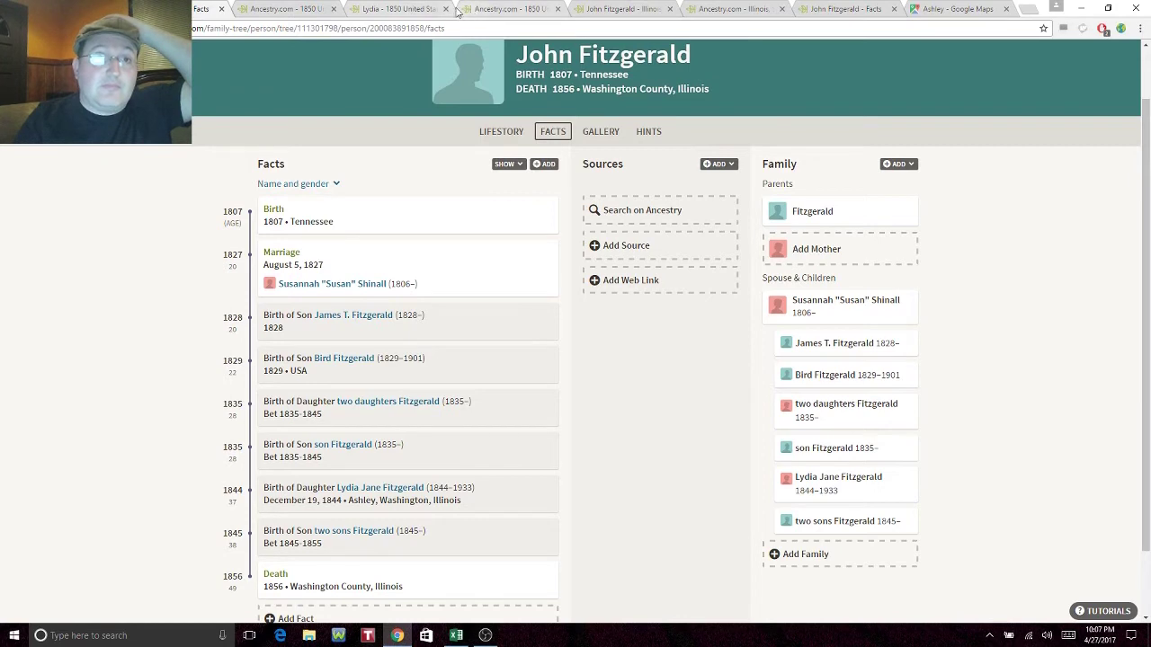
Step: Search the 1850 census for the father's full name, using the census spelling of the surname and no birth year
left_click(416, 8)
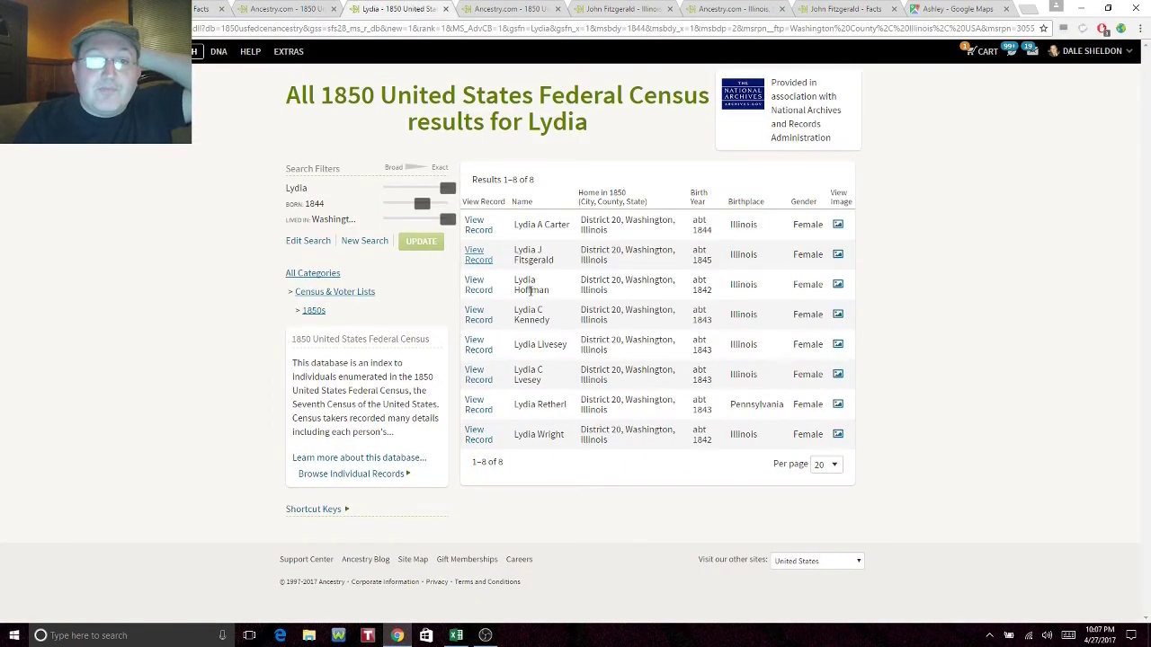
left_click(308, 241)
double_click(432, 226)
key("BackSpace")
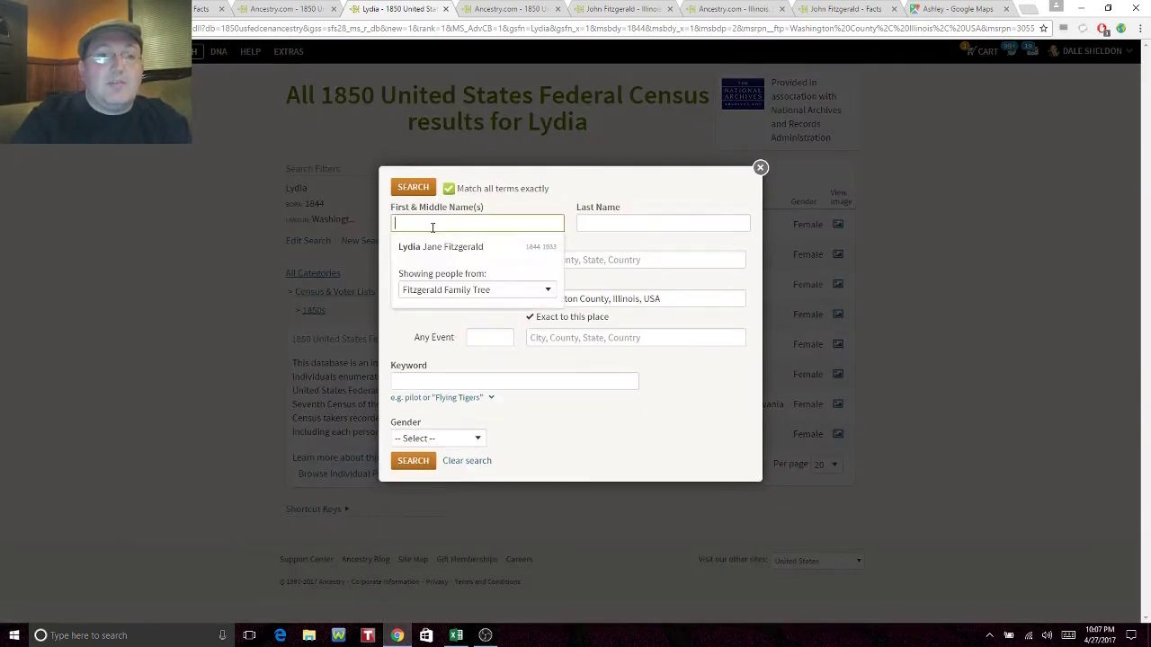
type("John")
key("Tab")
type("Fitsgerlad")
key("BackSpace")
double_click(478, 275)
key("BackSpace")
key("Return")
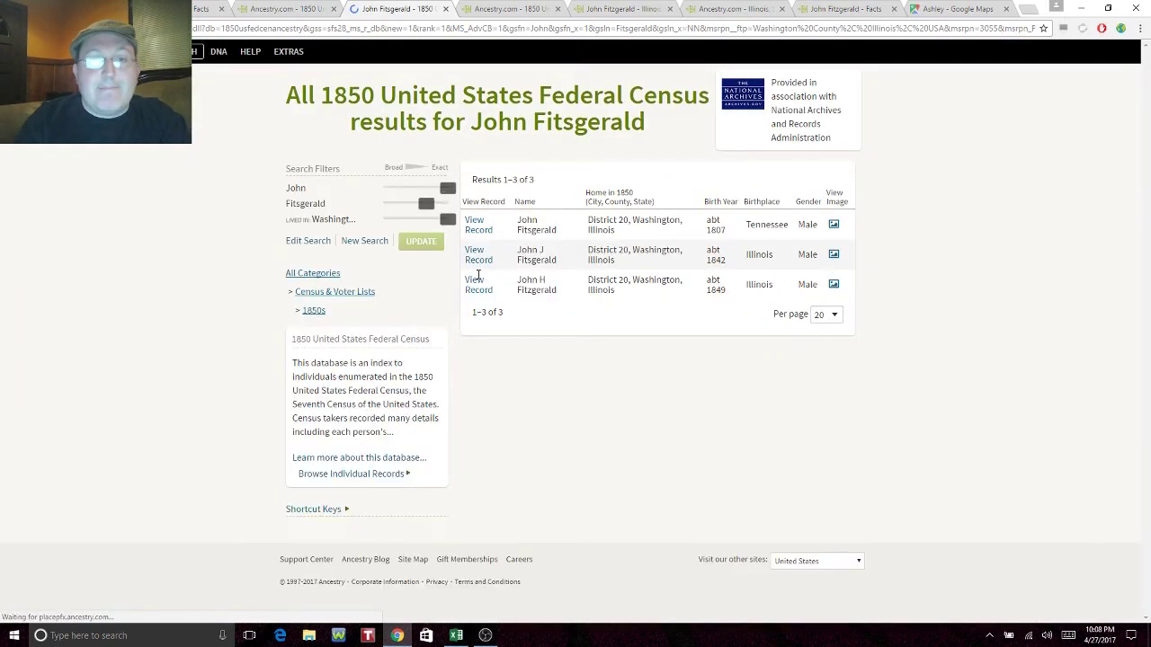
Step: Search the same county and surname with the first name of the son born in 1829
left_click(305, 241)
double_click(405, 232)
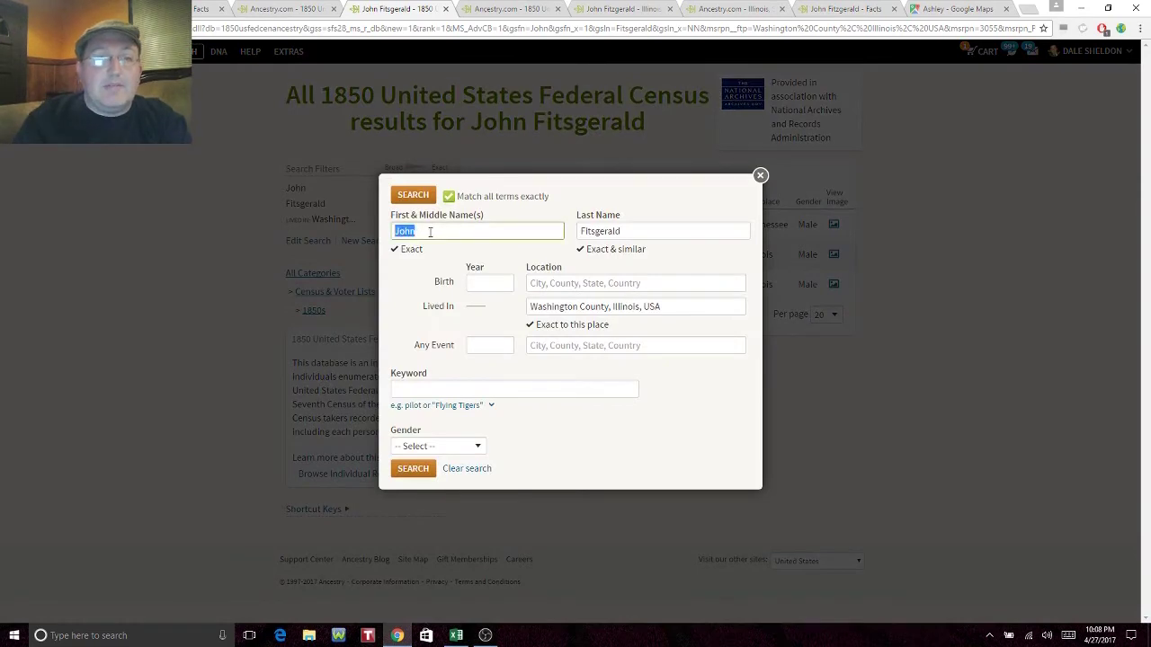
type("Bird")
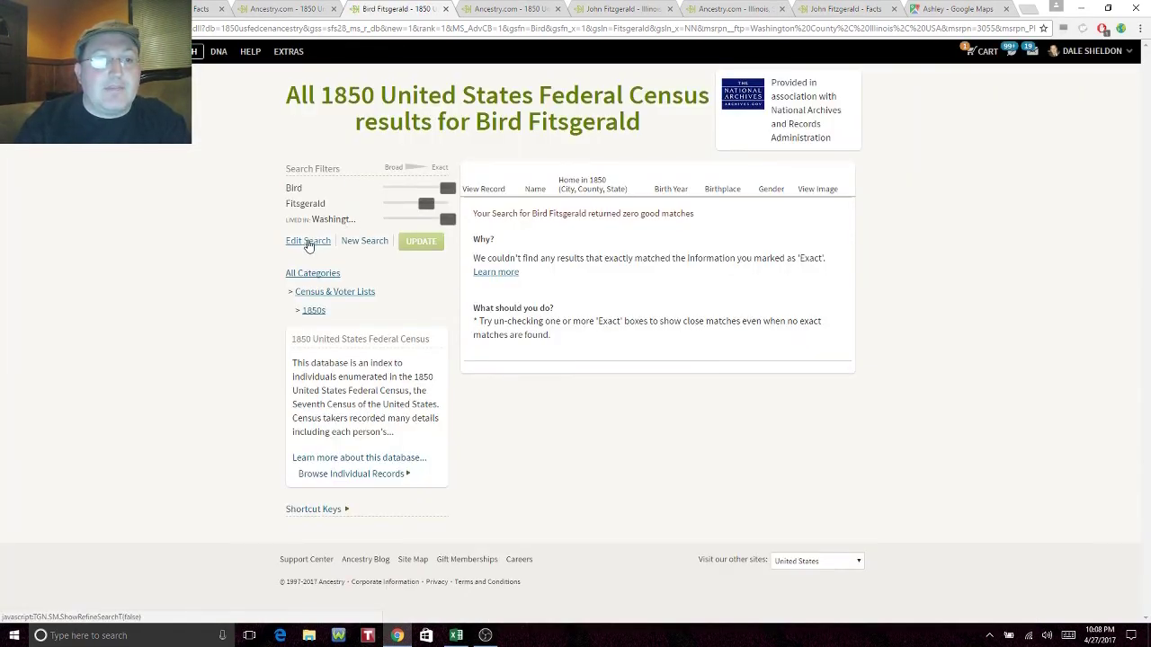
Step: Rerun the census search with the father's first name in place of the son's
left_click(307, 240)
double_click(495, 231)
type("John")
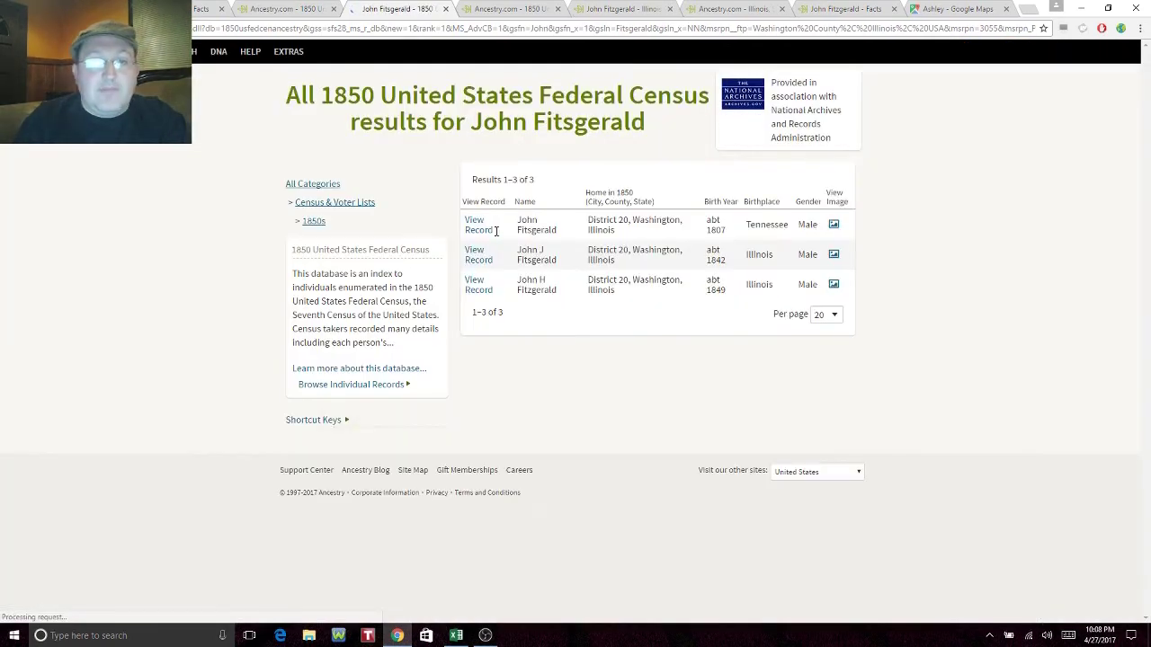
Step: Open the census record of the father born about 1807 in Tennessee and choose to save it to someone in the tree
left_click(477, 229)
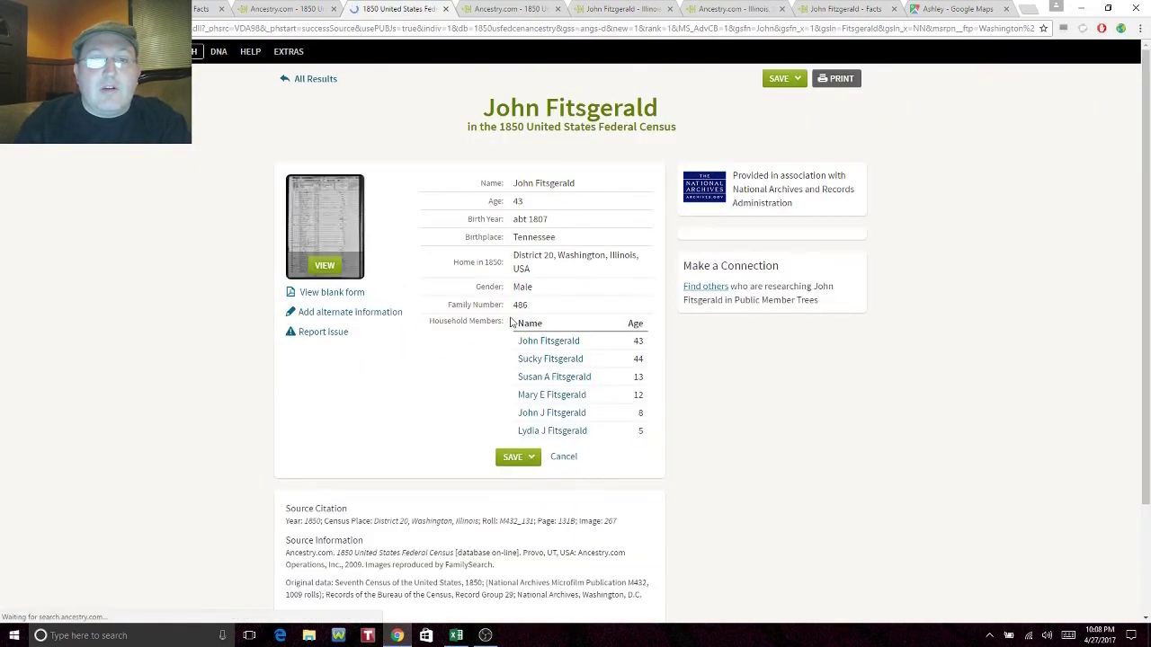
left_click(508, 457)
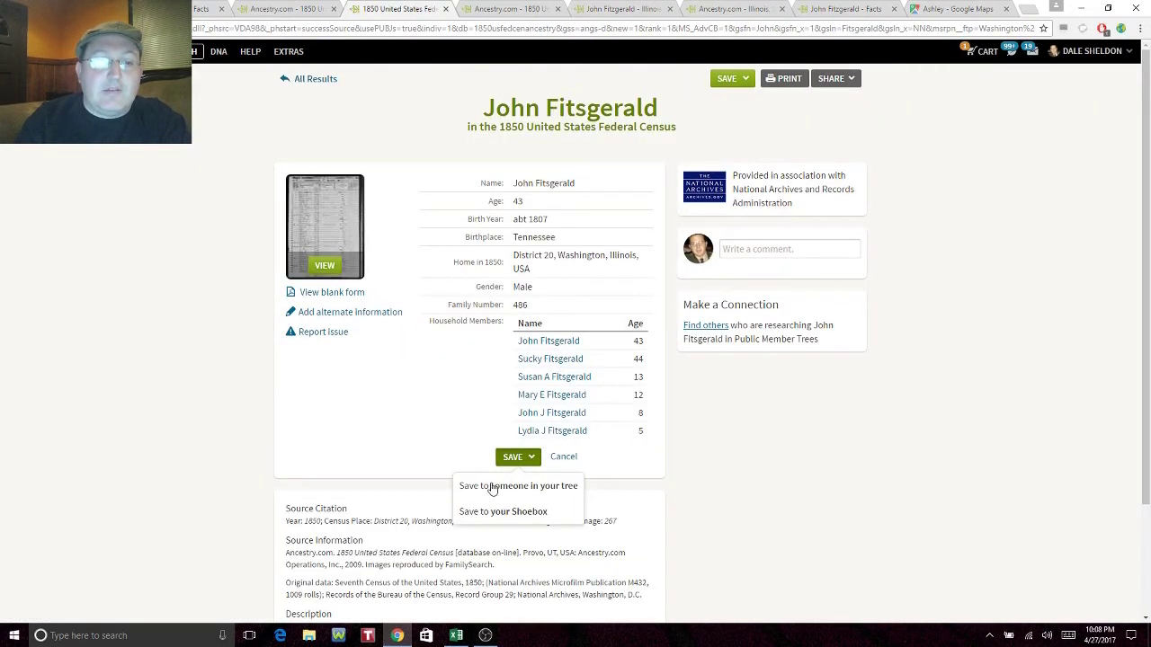
left_click(491, 487)
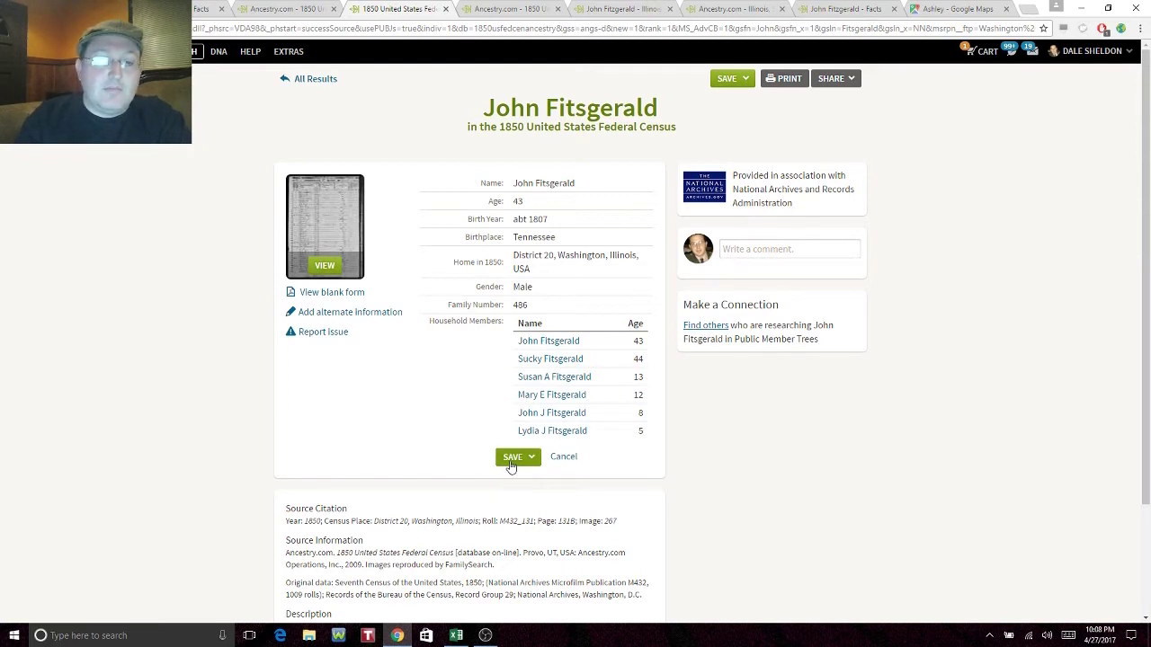
Step: Return to the father's facts page in the family tree to review his listed spouse and children
left_click(273, 8)
left_click(205, 9)
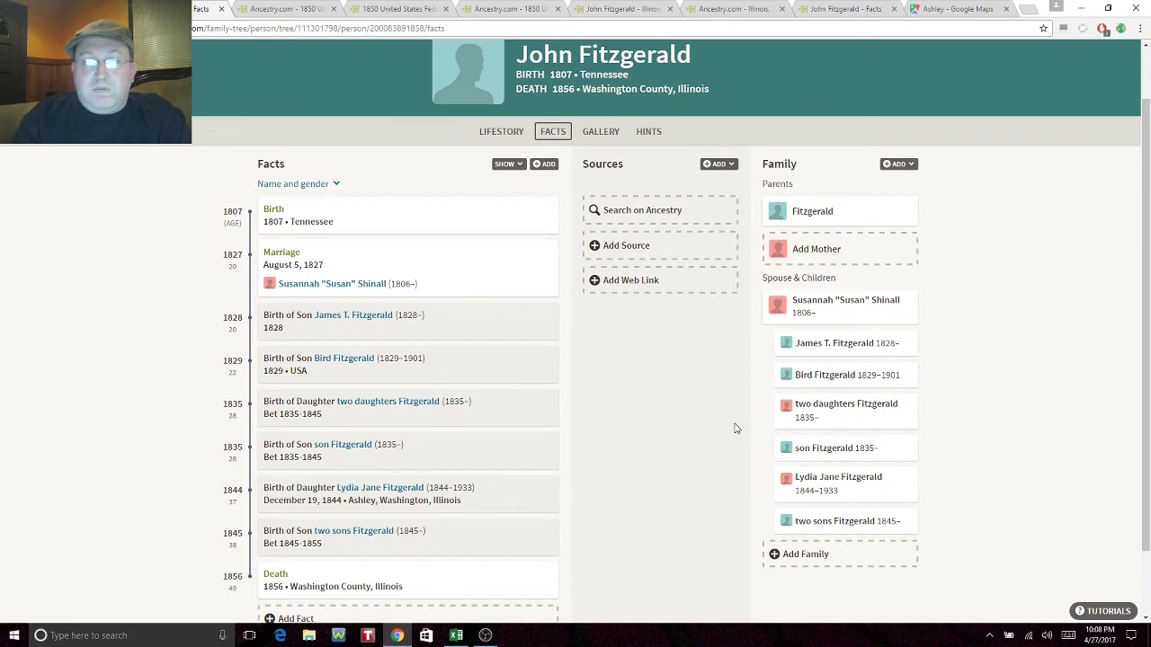
Step: Delete the "two daughters" placeholder child born 1835-1845 from the tree and start adding a daughter to the father
left_click(841, 419)
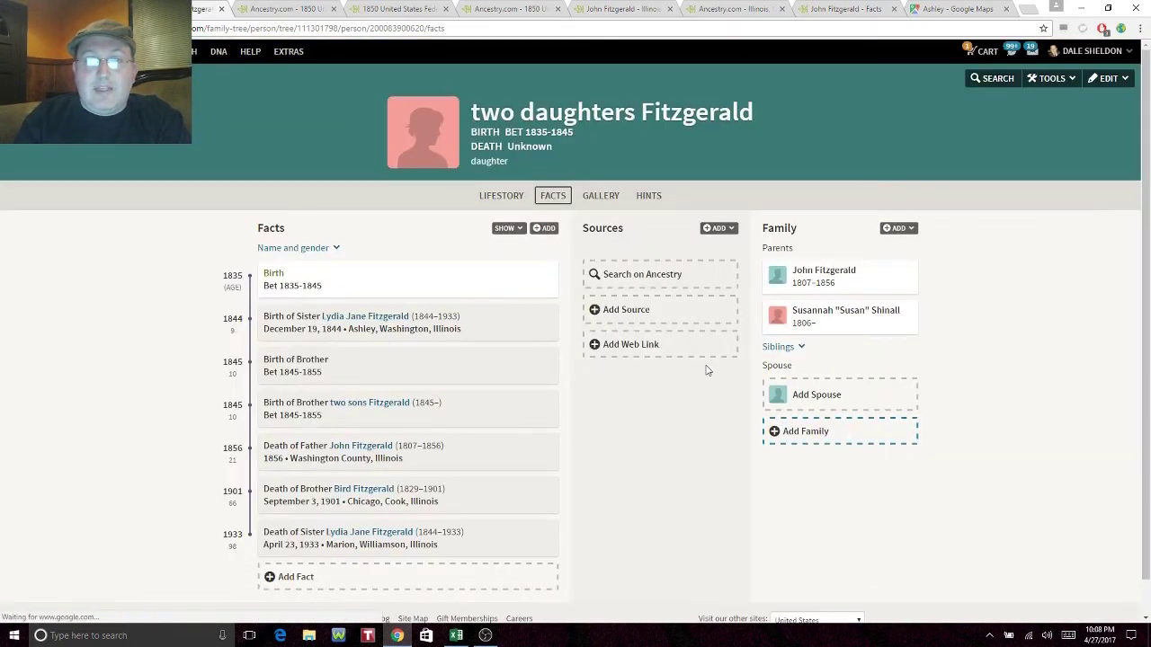
left_click(1110, 80)
left_click(1067, 157)
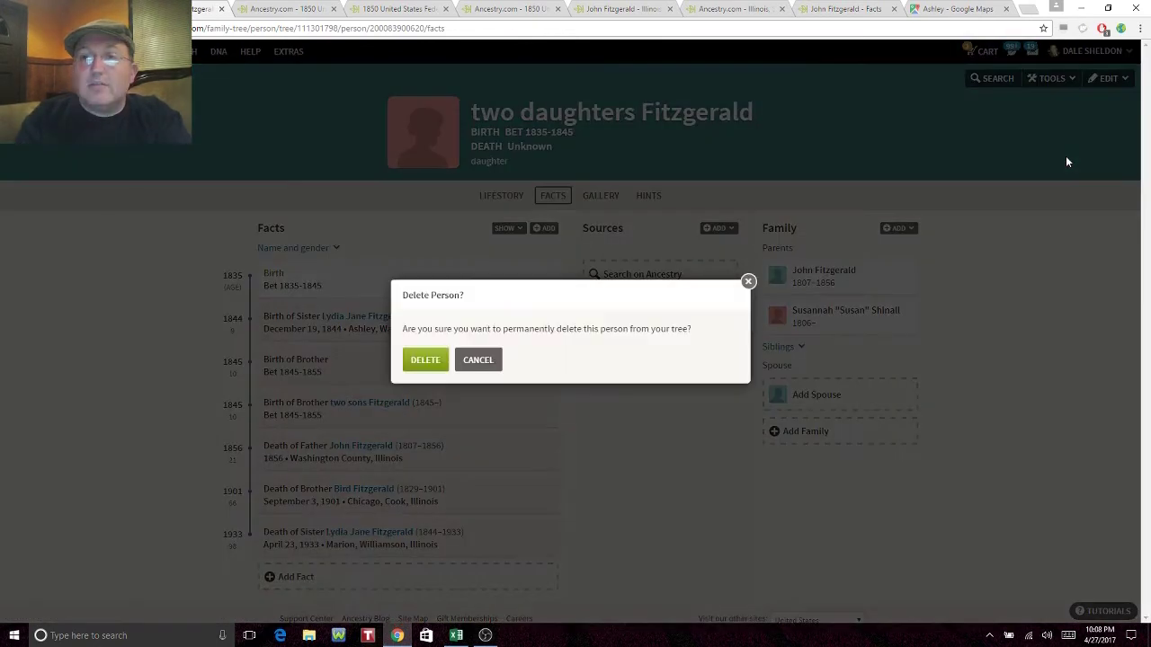
left_click(424, 360)
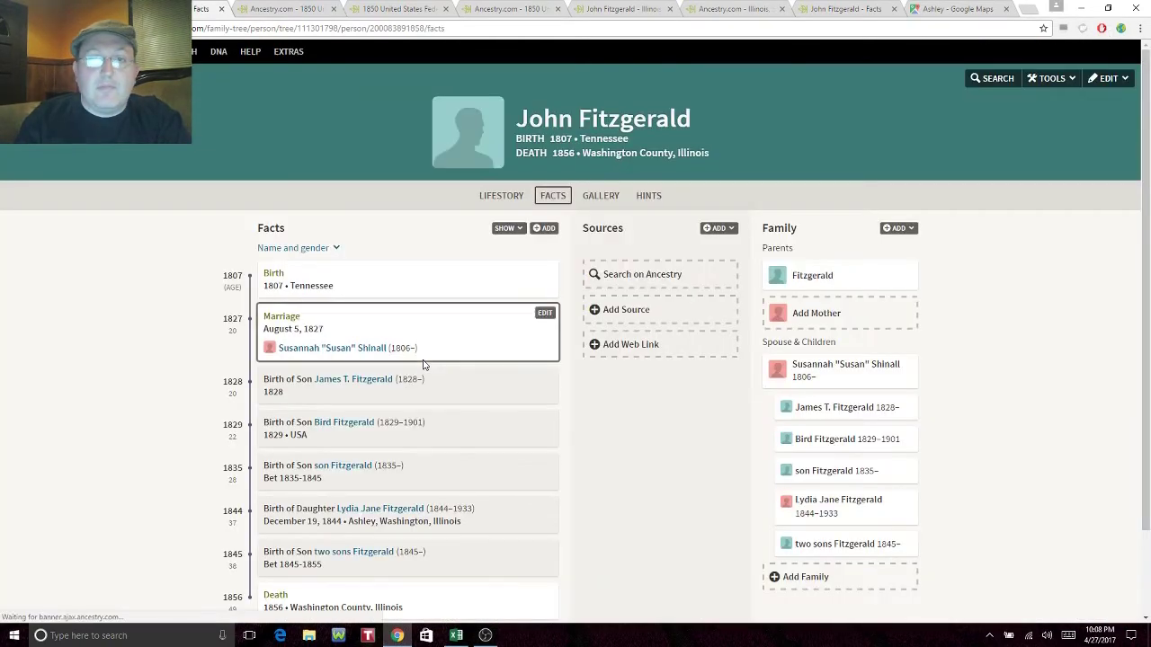
left_click(898, 230)
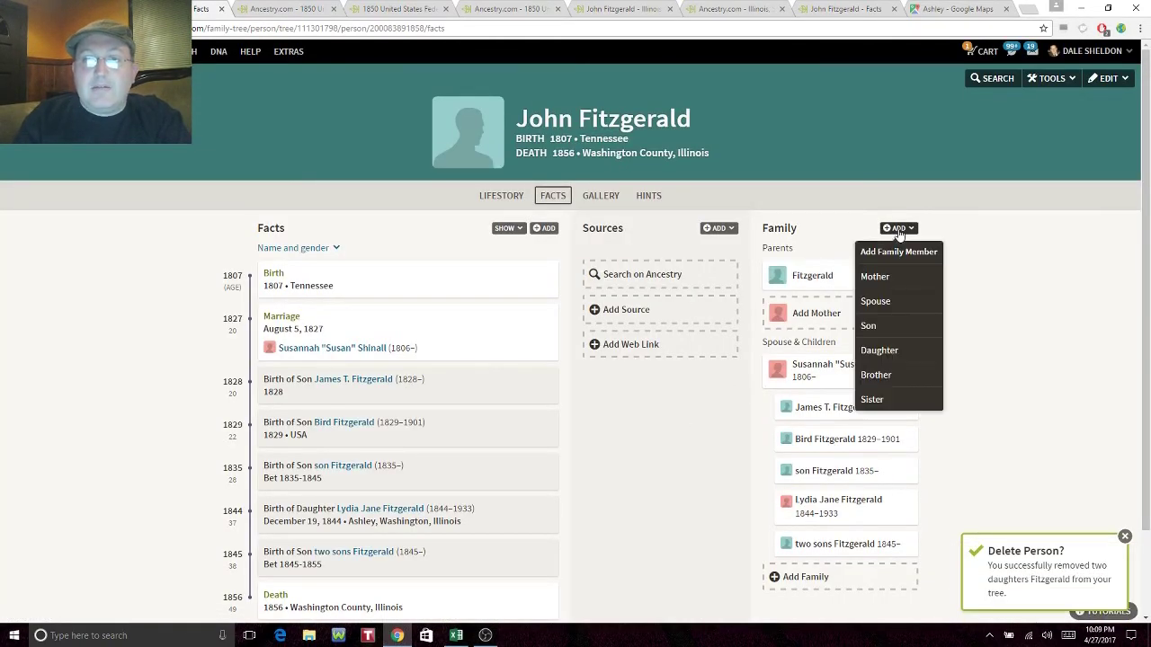
left_click(880, 351)
Step: Attach the open 1850 census record to the father in the family tree
left_click(385, 9)
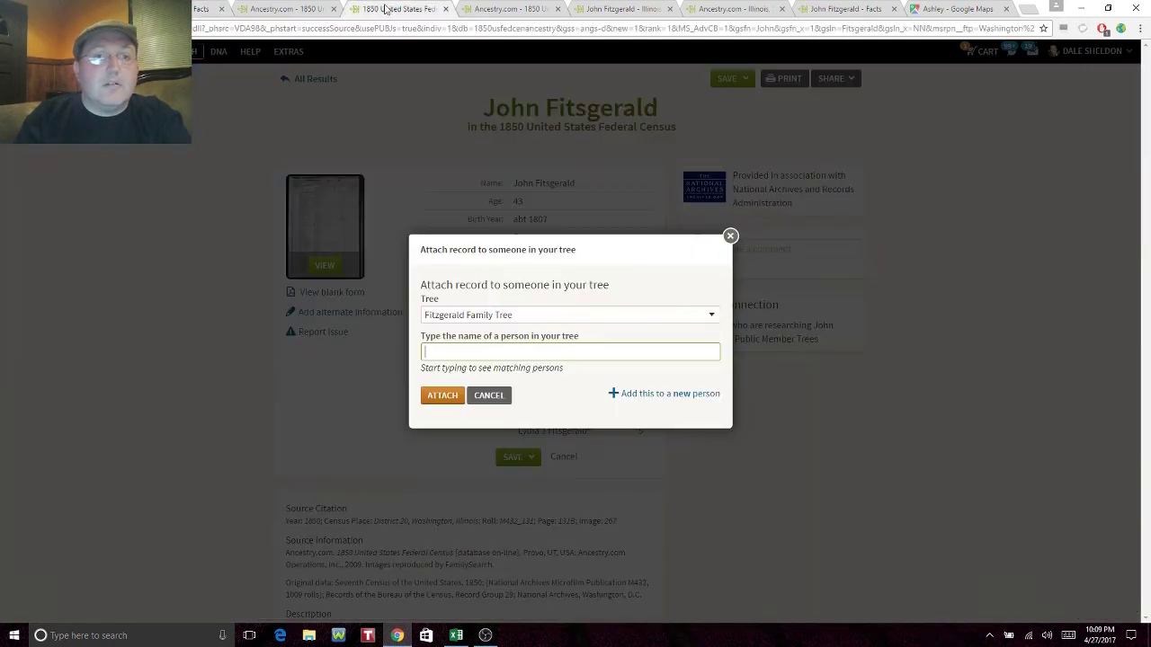
type("john")
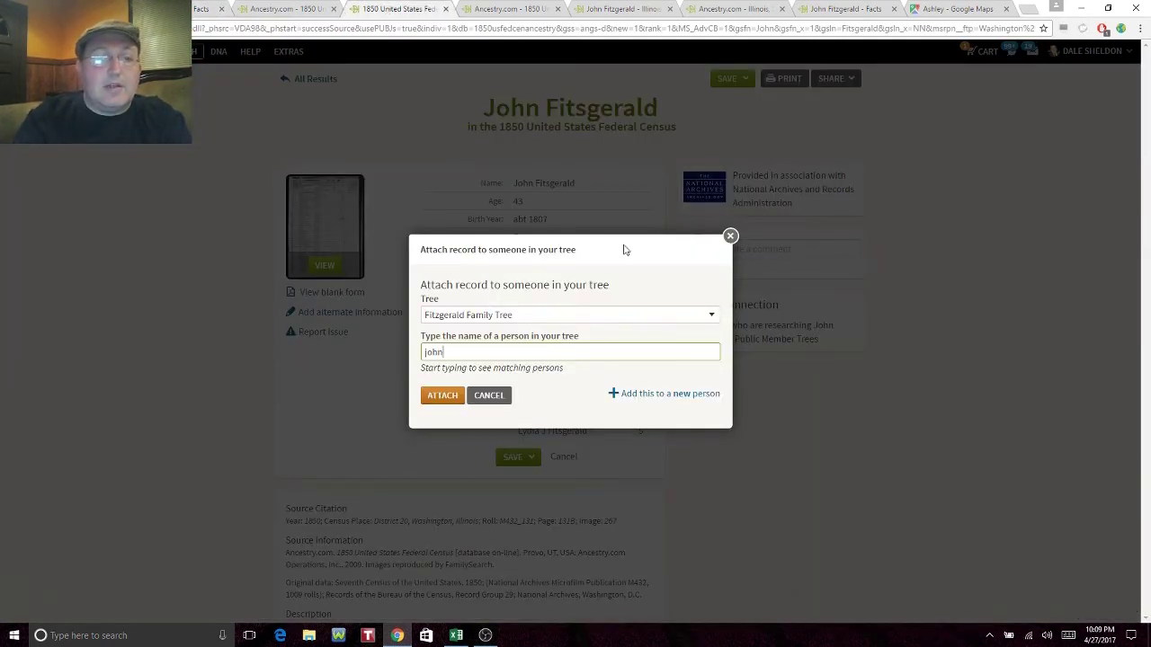
key("Down")
key("Return")
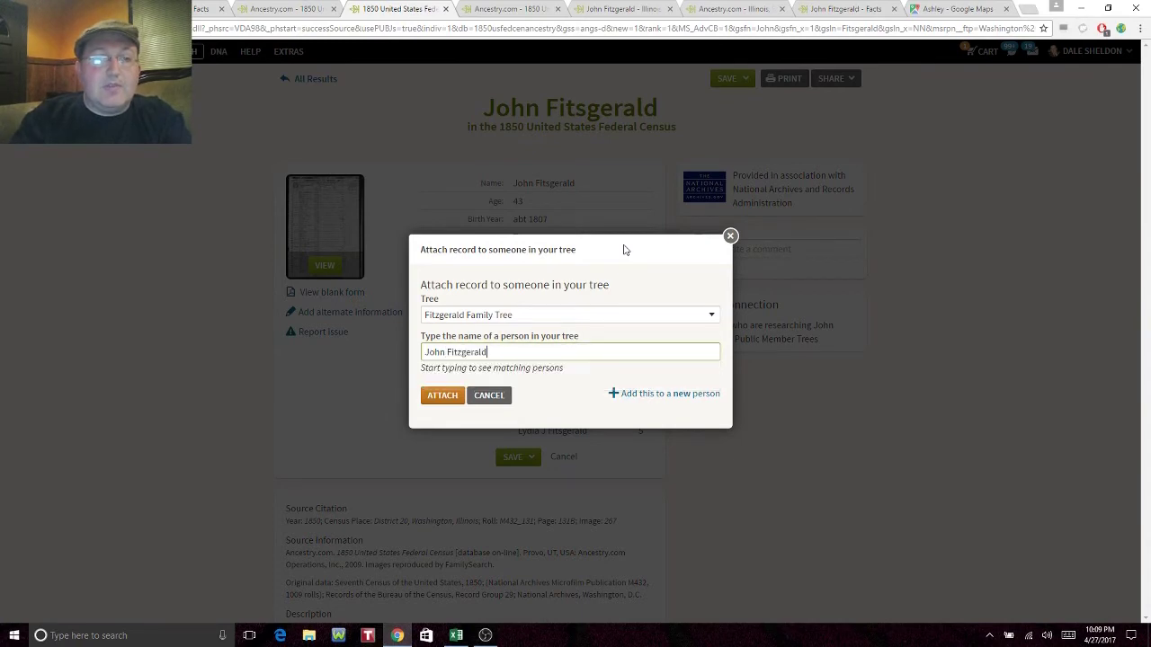
left_click(438, 402)
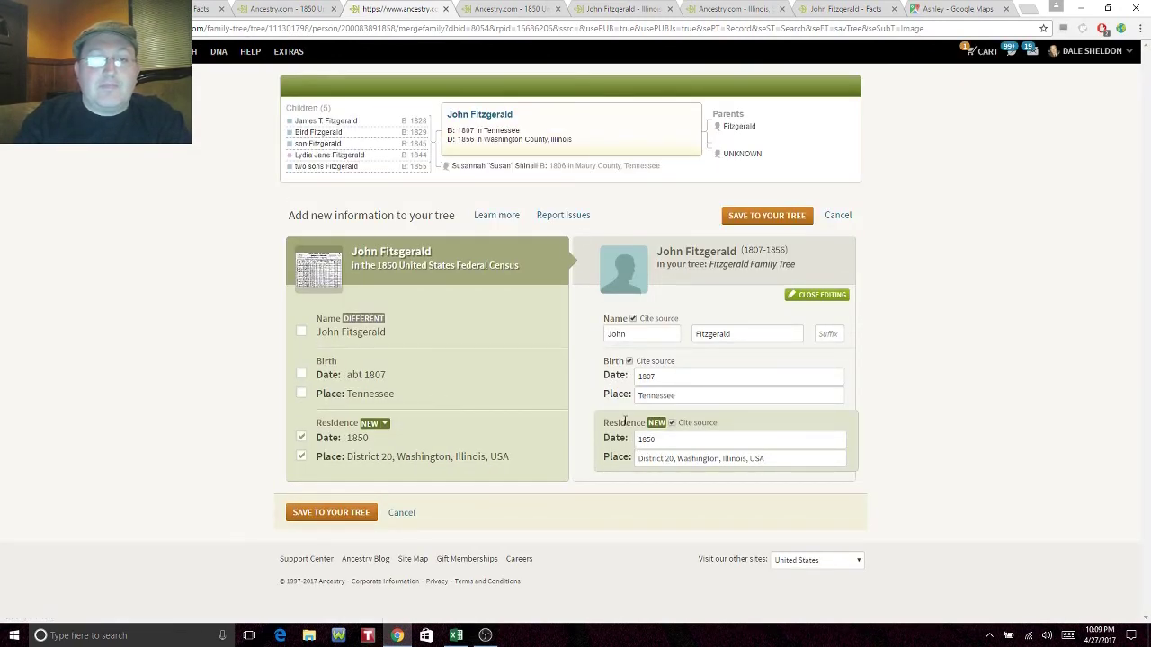
Step: Check the enumeration date in the census page's heading and set the new residence date to September 11, 1850
left_click(517, 9)
left_click_drag(589, 350, 558, 540)
left_click_drag(716, 198, 665, 575)
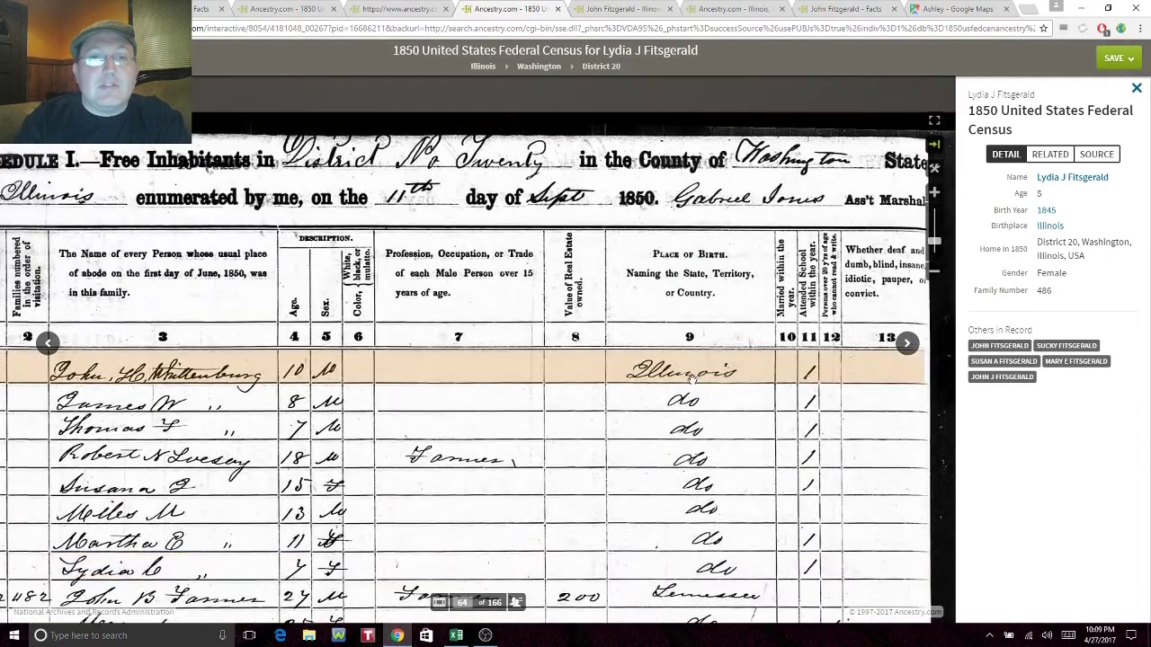
left_click(402, 9)
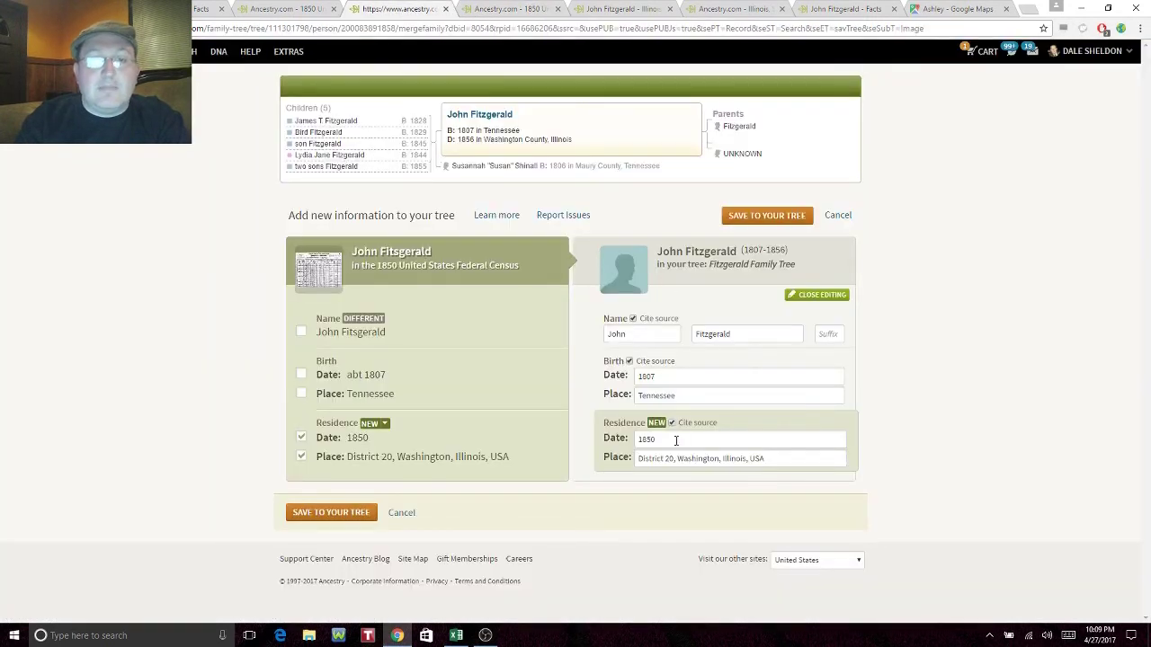
left_click(639, 439)
type("September 11,")
Step: Shorten the residence place to District 20, Washington, Illinois, by removing the country, and save the record to the tree
key("Tab")
key("End")
key("BackSpace")
key("BackSpace")
key("BackSpace")
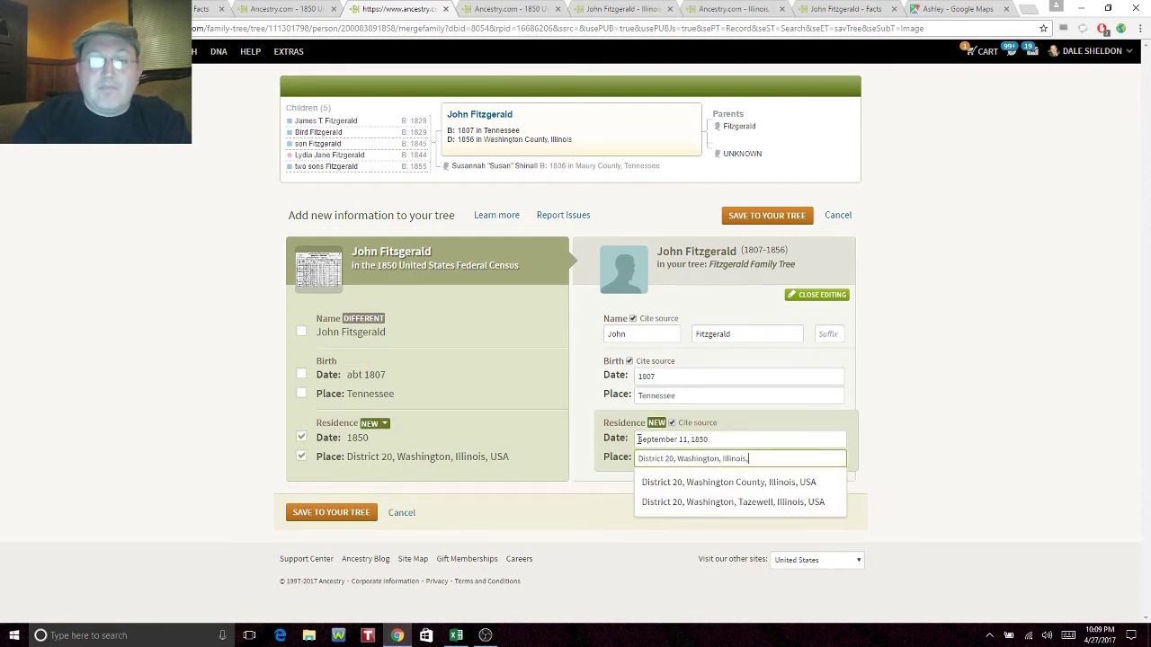
left_click(971, 365)
left_click(327, 514)
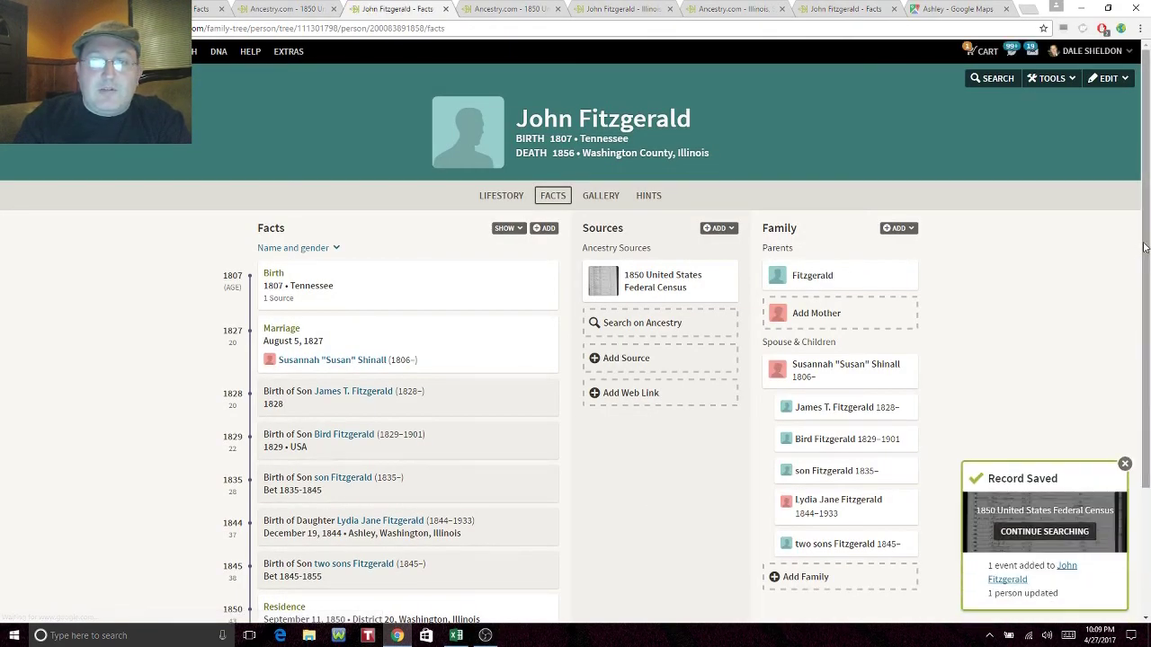
Step: Open the father's 1850 residence fact for editing and begin its description with "Census:"
scroll(1144, 270, "down", 1)
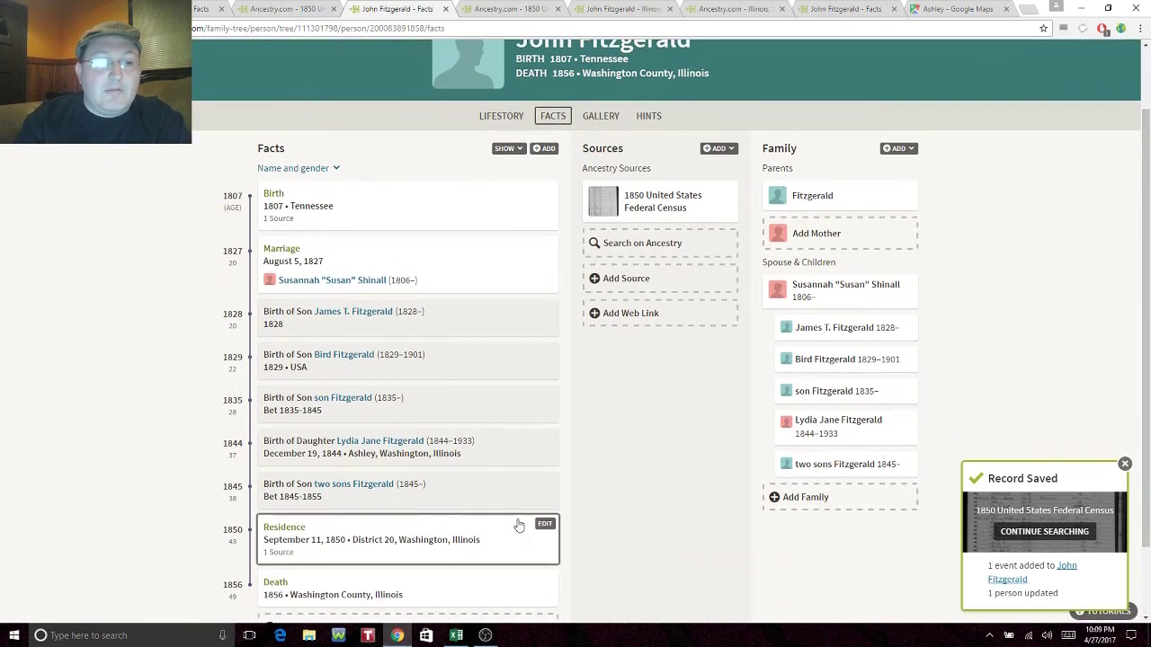
left_click(546, 524)
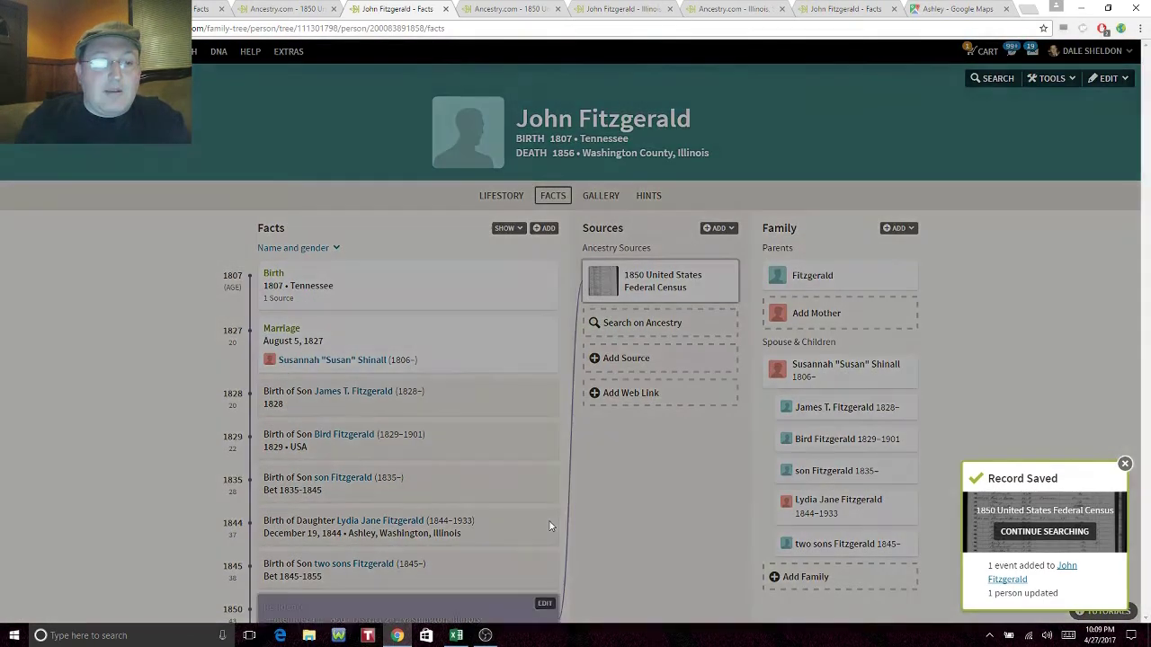
left_click(570, 387)
type("Cens")
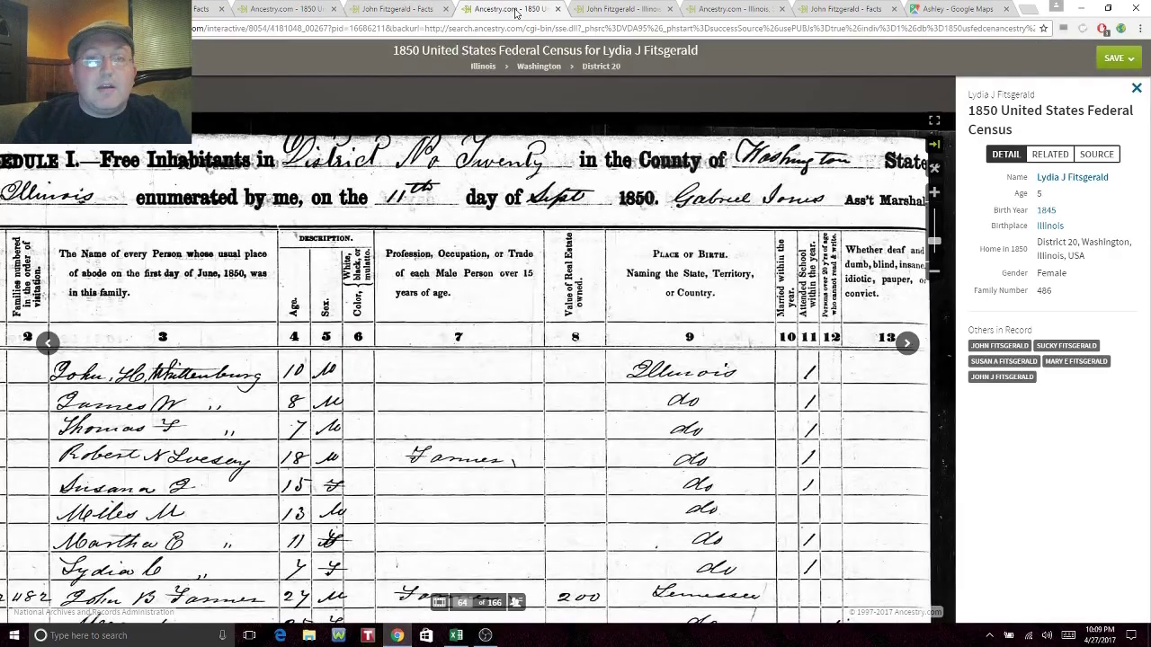
Step: Read the father's row on the census page and continue the description with "Farmer, $150 real estate, can read and write."
left_click(508, 9)
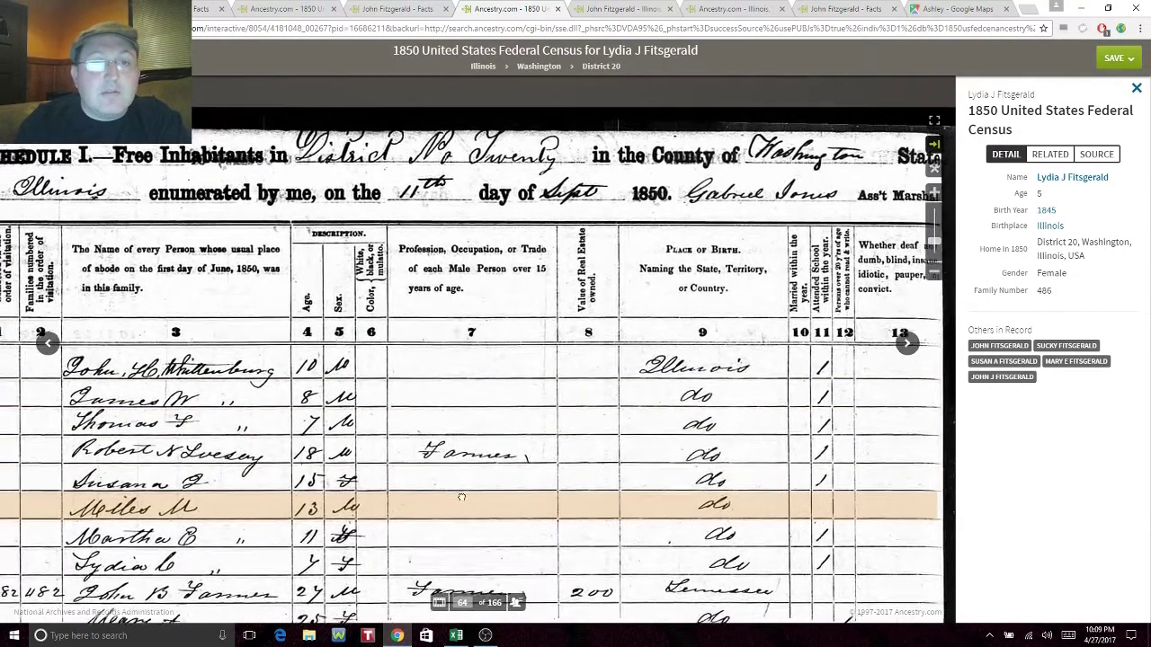
scroll(473, 498, "down", 5)
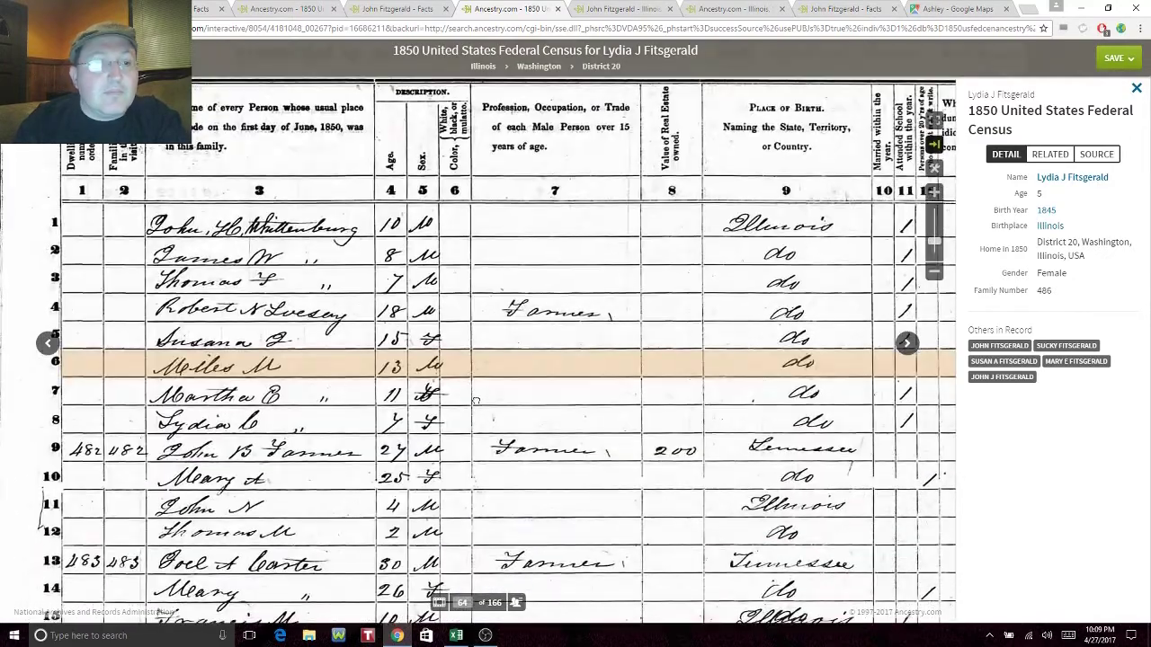
scroll(471, 302, "down", 5)
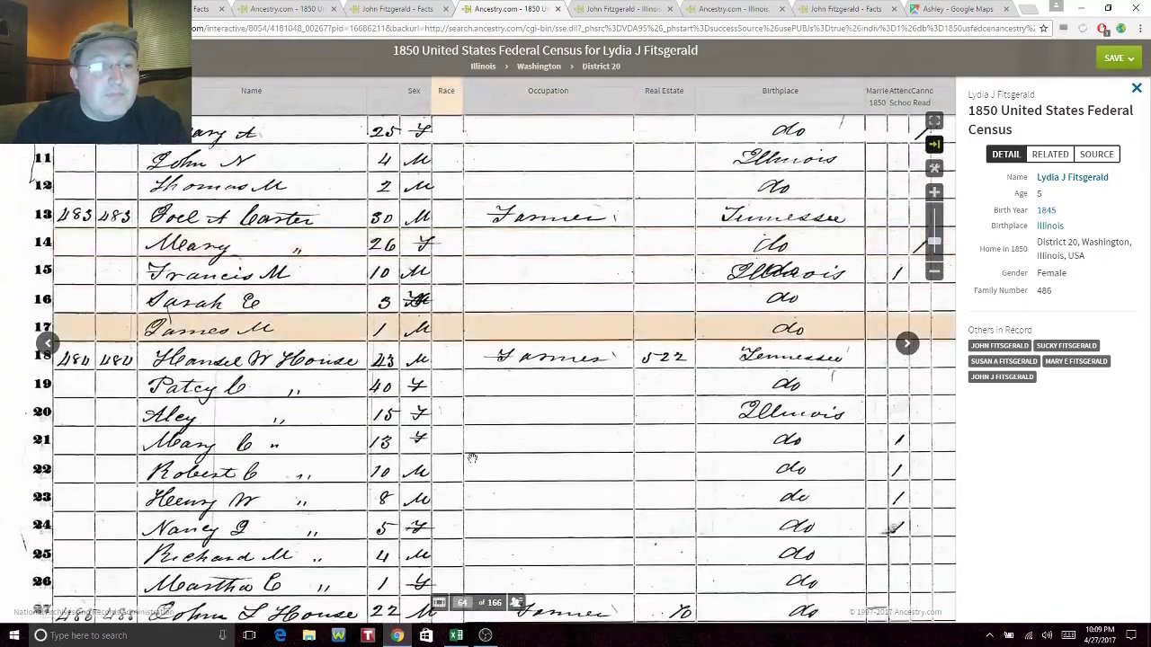
scroll(471, 354, "down", 3)
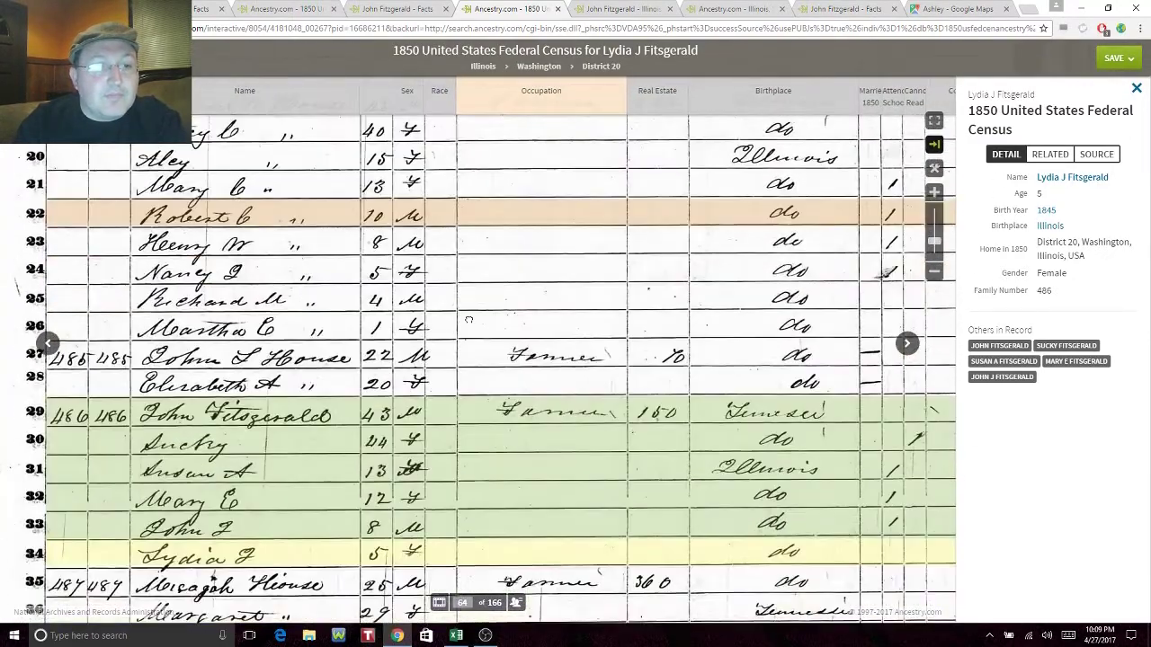
scroll(462, 312, "right", 2)
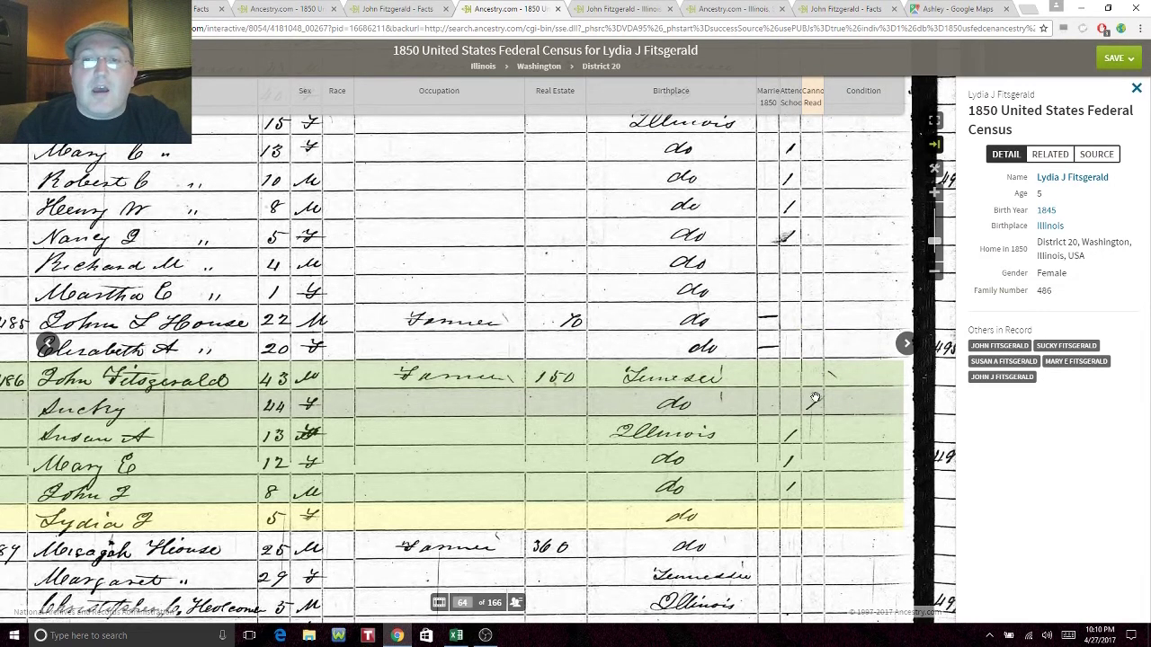
left_click(428, 8)
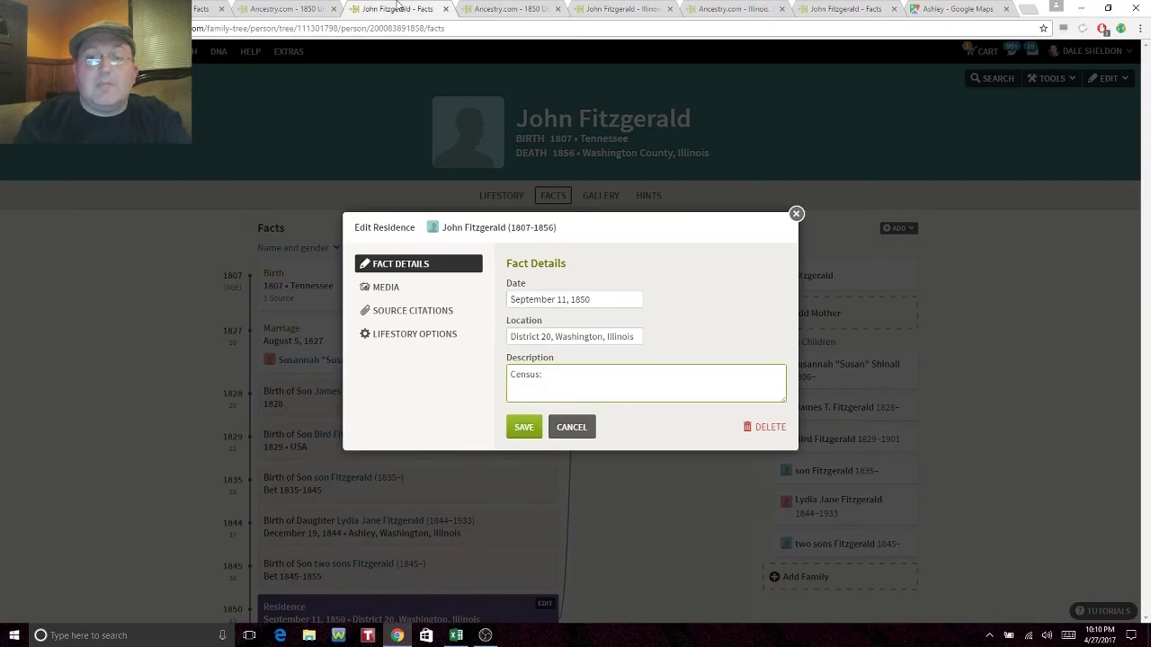
type("Farmer, $150 real")
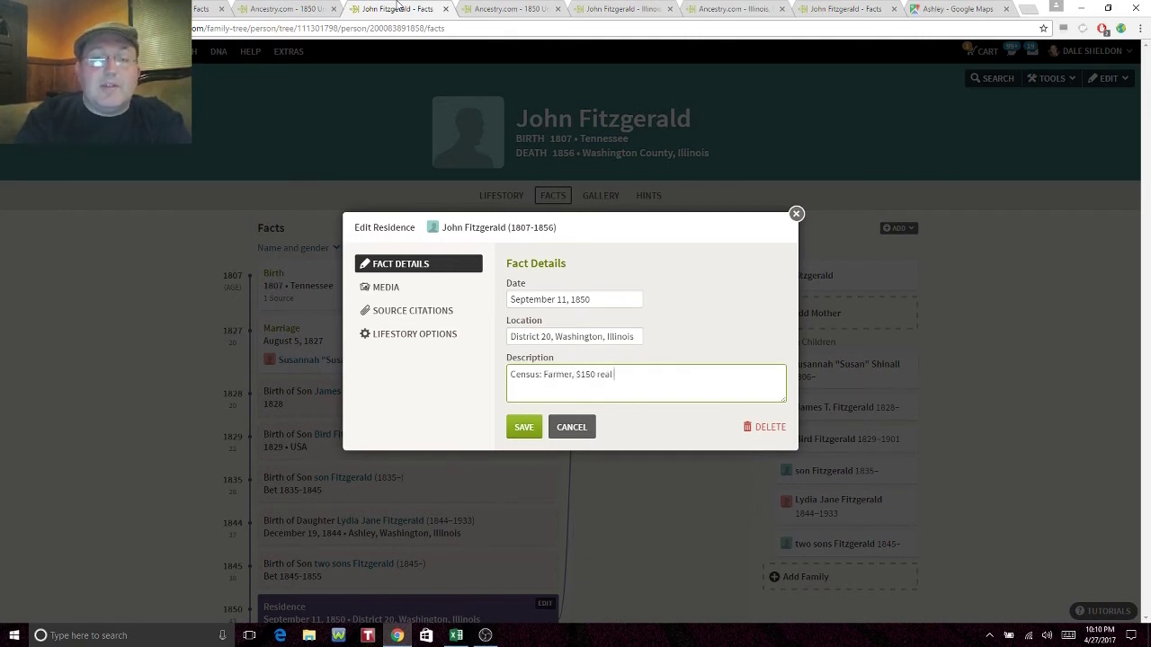
type(" estate, can read and write.")
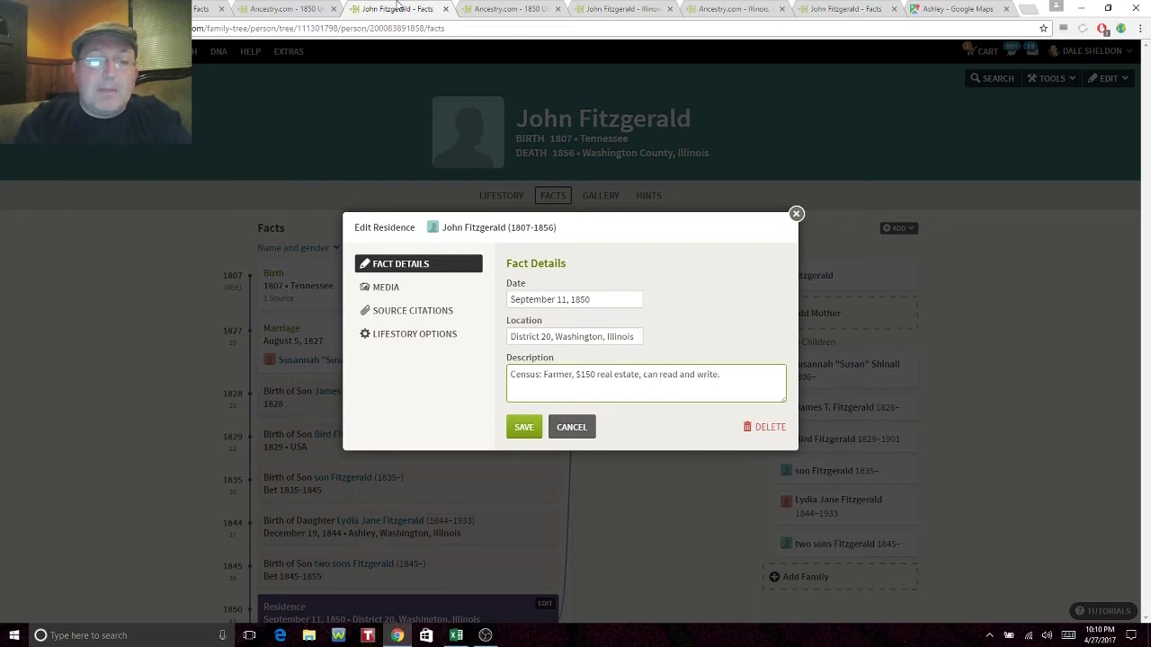
Step: Add "With wife and four children -" to the residence description
type("  Wtih ")
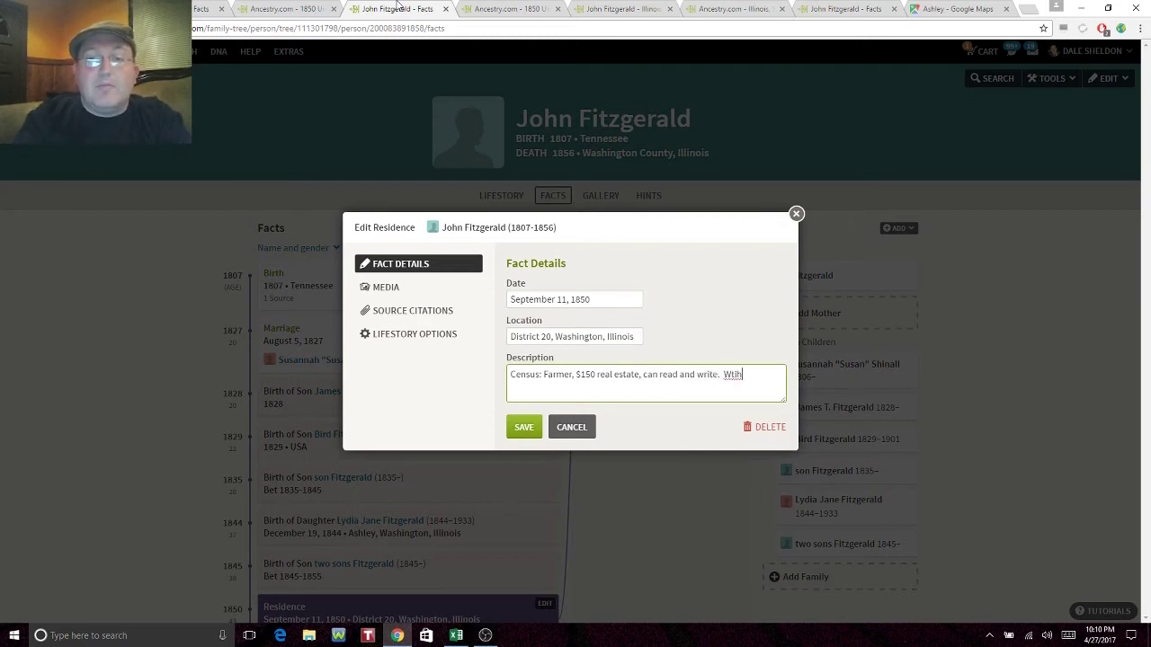
key("BackSpace")
key("BackSpace")
key("BackSpace")
key("BackSpace")
type("ith wife and four c")
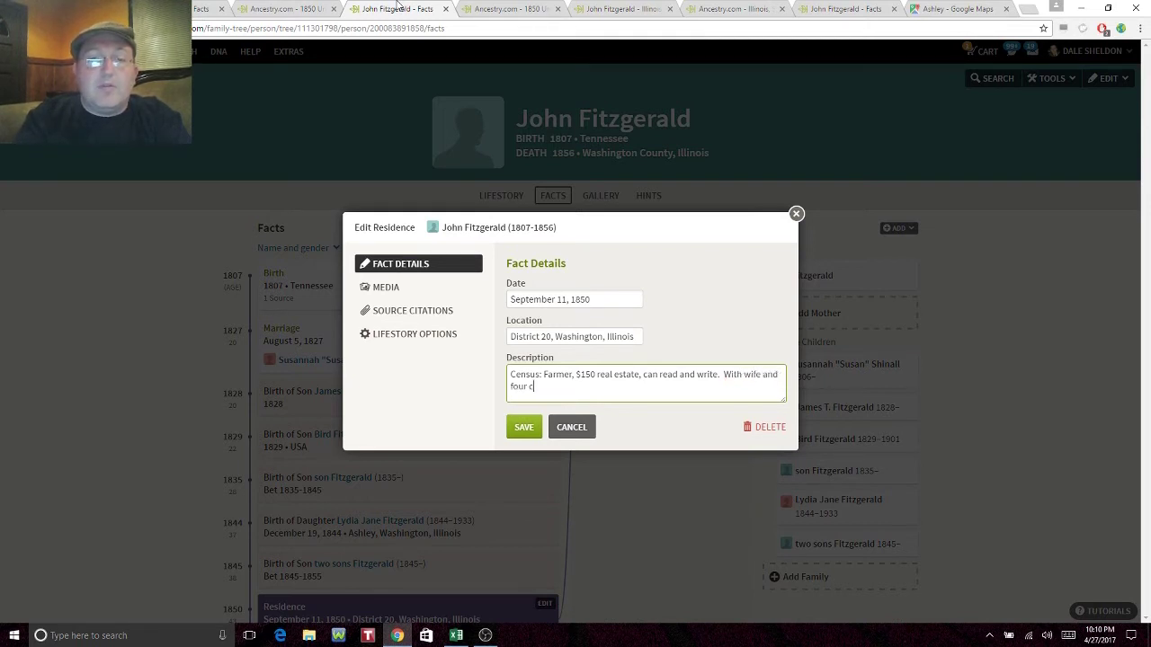
type("hildren -")
Step: Check the household on the census page, list the four children's first names in the residence description, and save the fact
left_click(477, 9)
left_click_drag(319, 303, 401, 296)
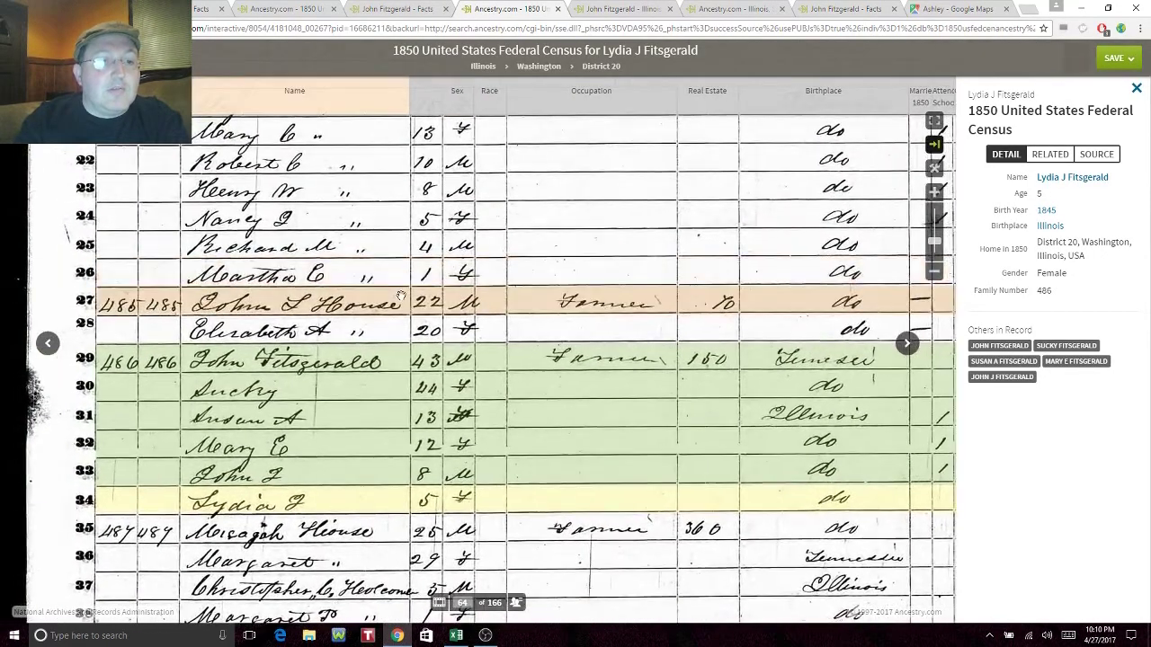
left_click(392, 10)
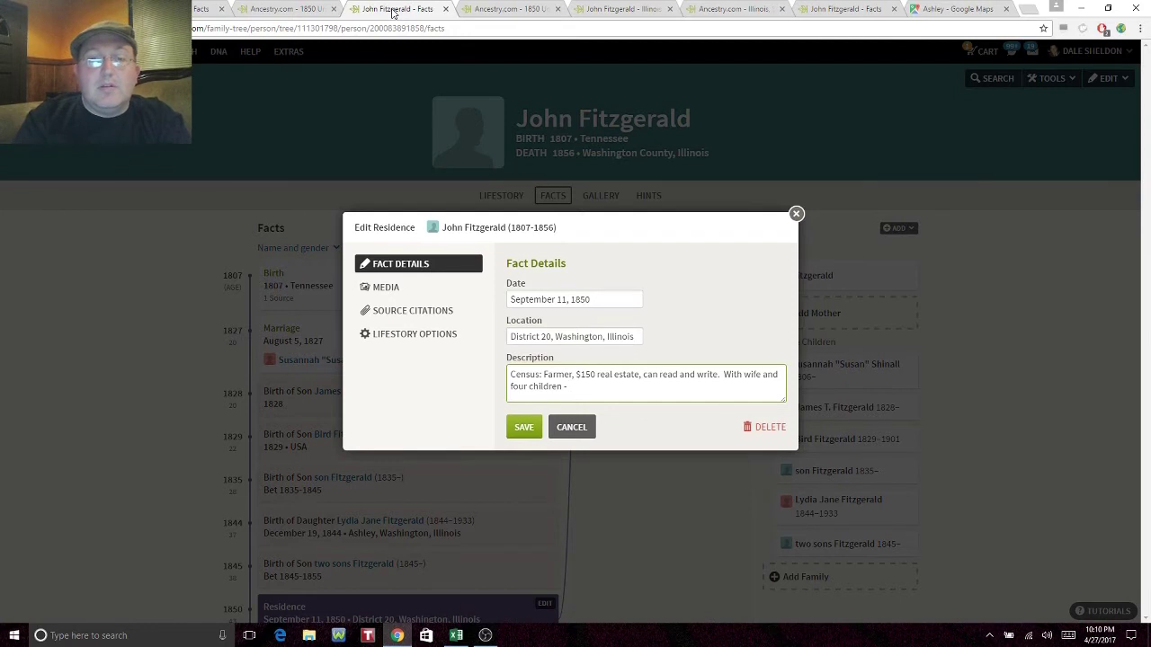
type("Susan, Mary, John and Lydia.")
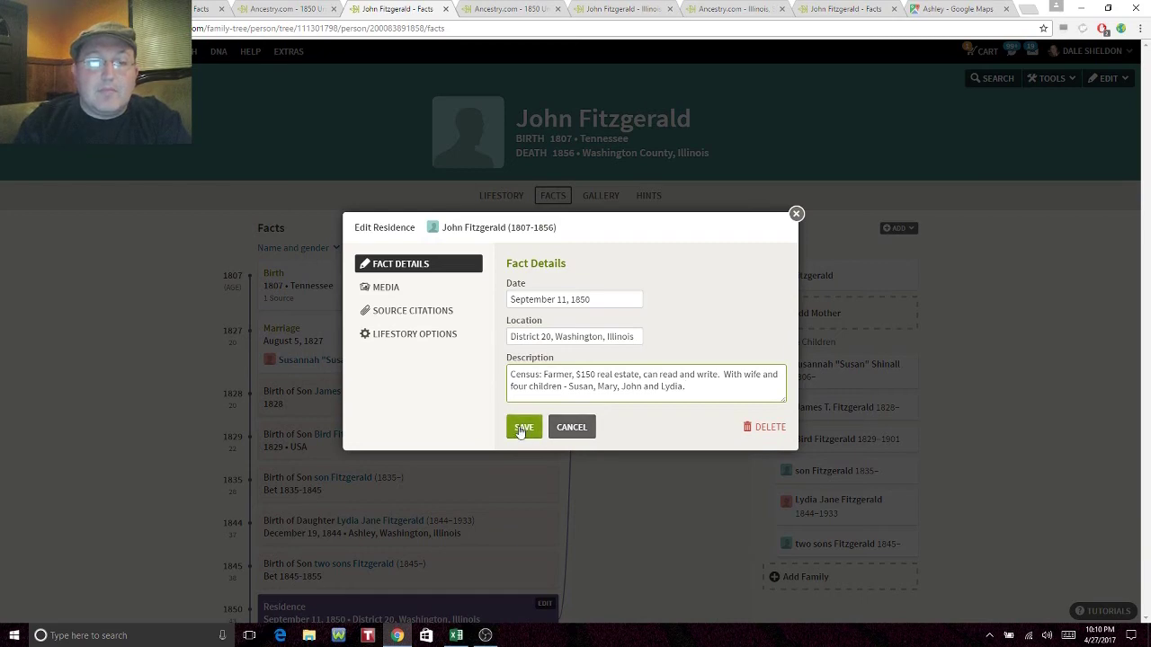
left_click(520, 428)
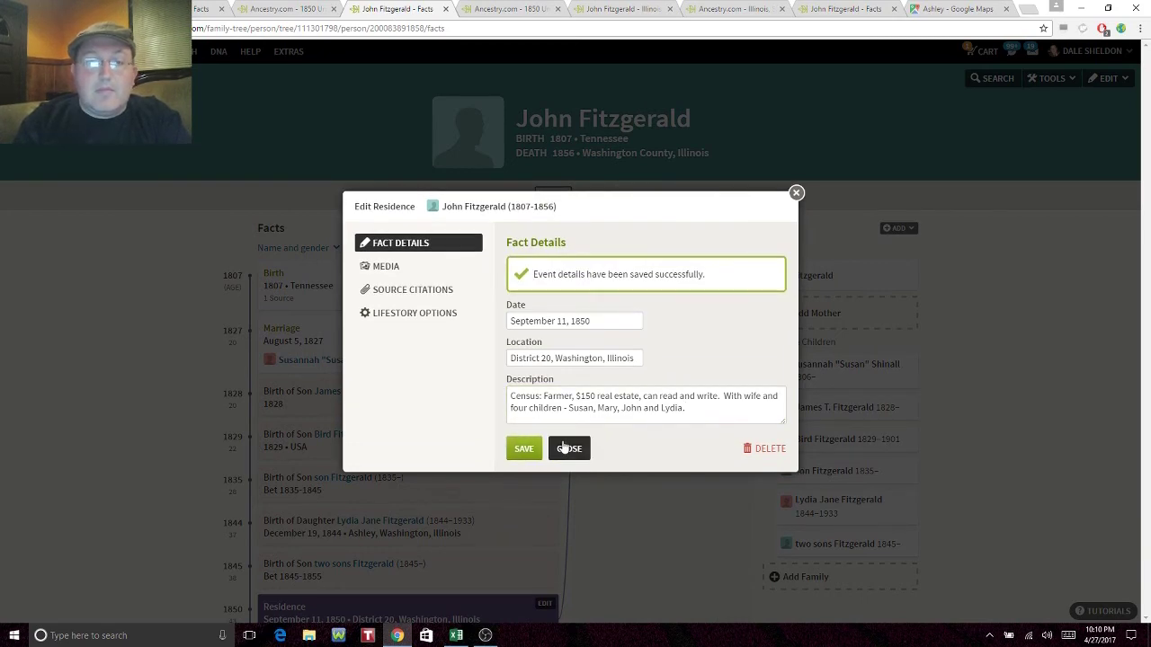
left_click(566, 448)
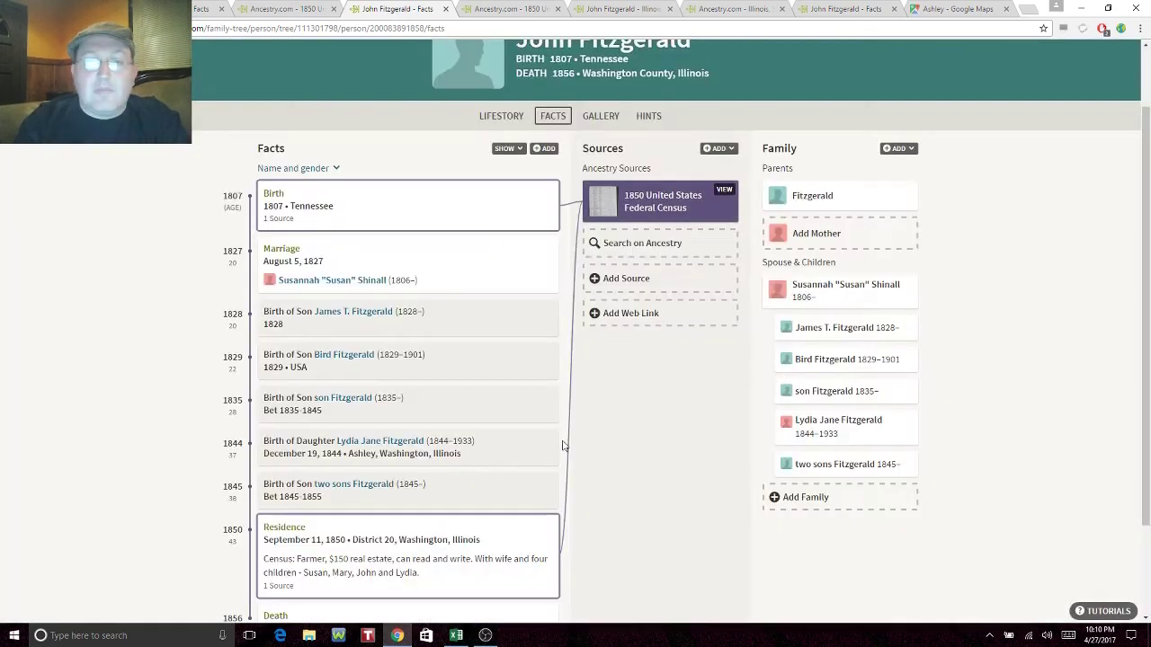
Step: Change the nickname in the wife's first-name entry to the one used in the 1850 census and save her name
left_click(828, 305)
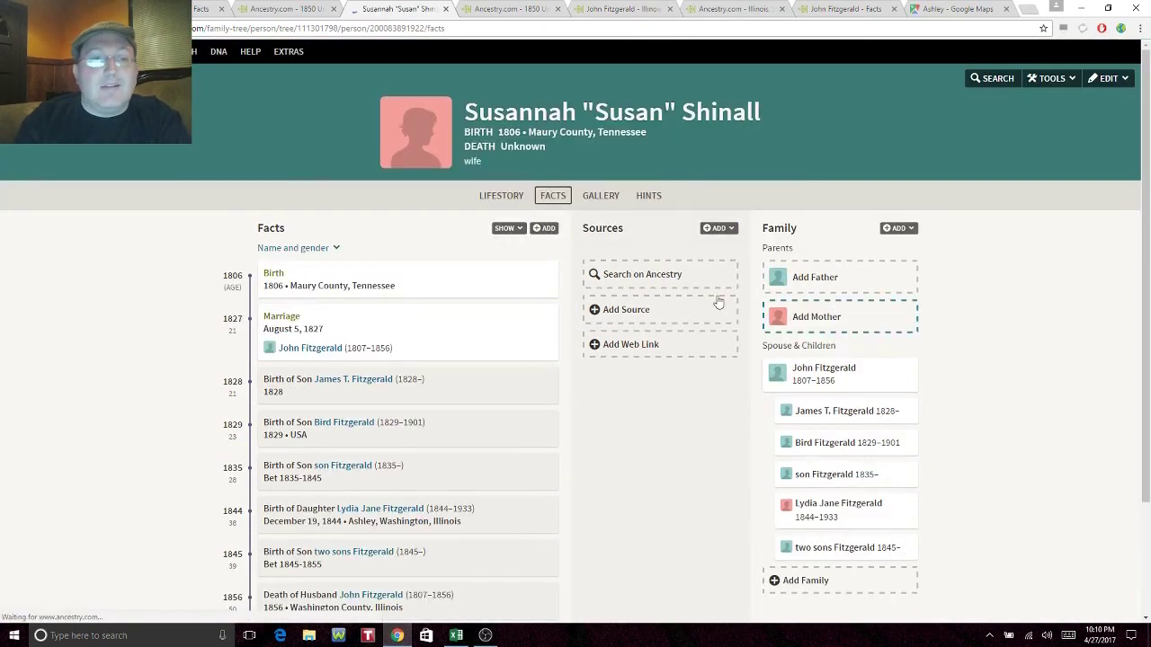
left_click(298, 251)
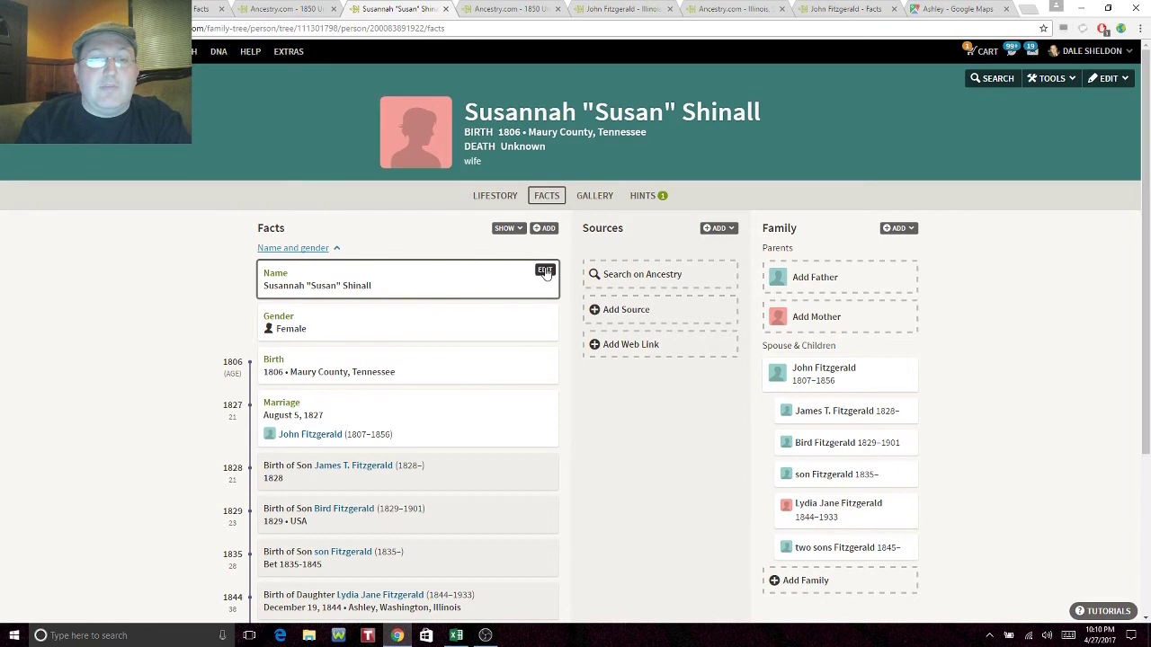
left_click(545, 271)
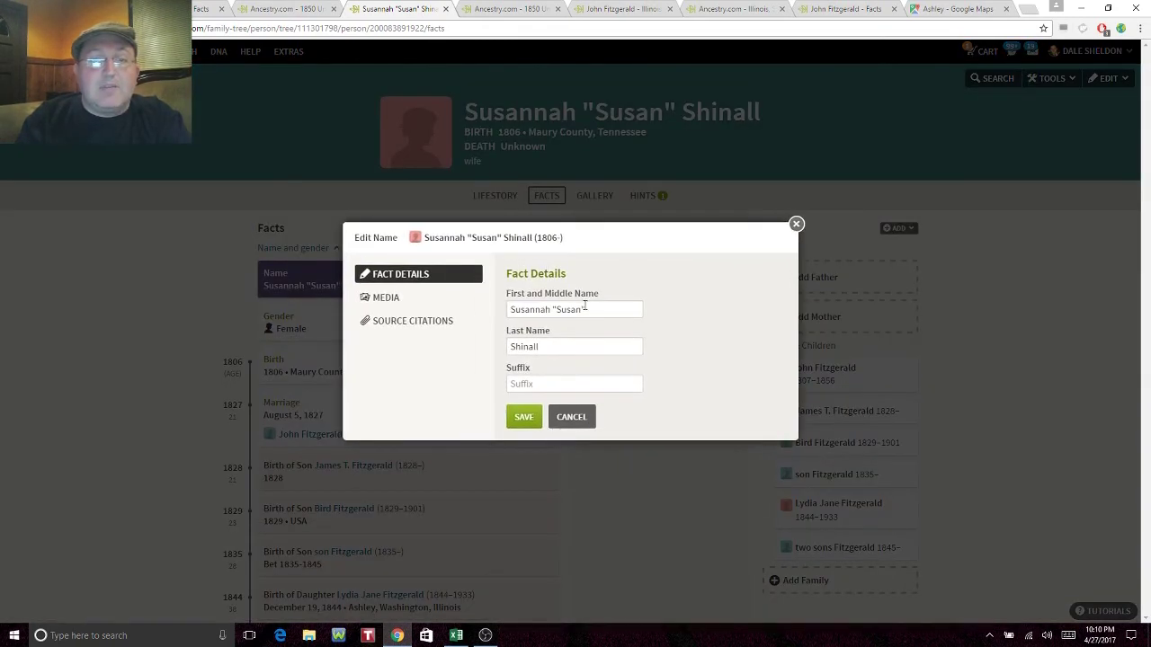
left_click(595, 310)
key("BackSpace")
key("BackSpace")
type("cky\"")
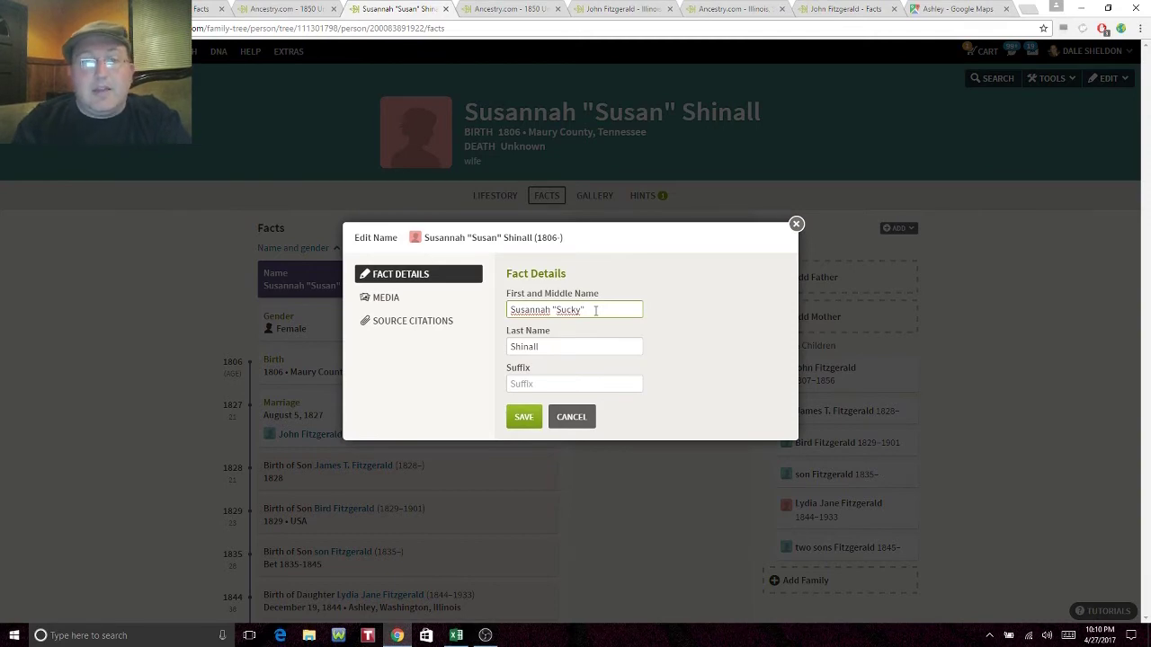
left_click(522, 418)
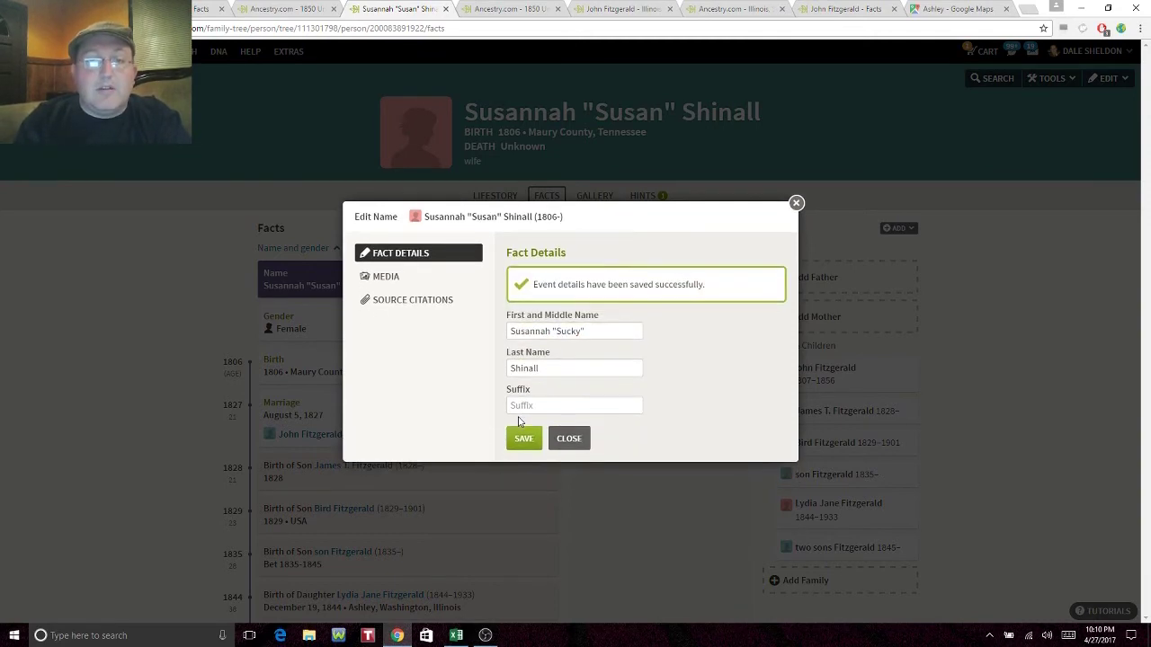
Step: Close the wife's saved name entry and reorder the browser tabs so the family's 1850 census page sits beside the father's facts page
left_click(568, 437)
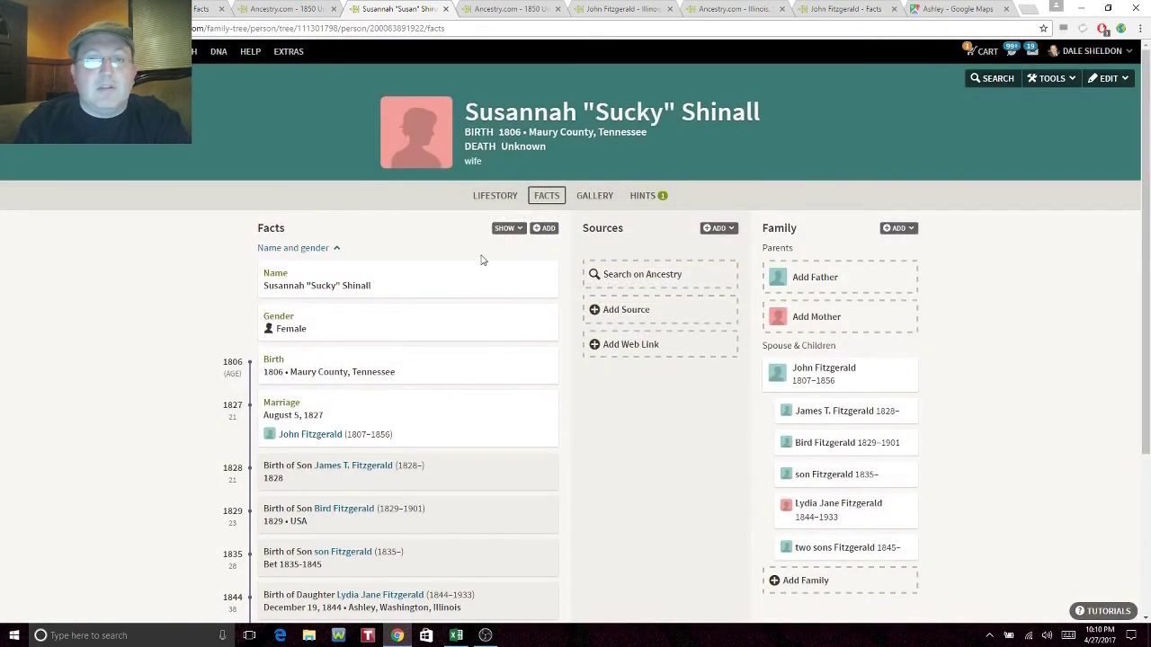
left_click(286, 11)
key("ctrl+shift+Tab")
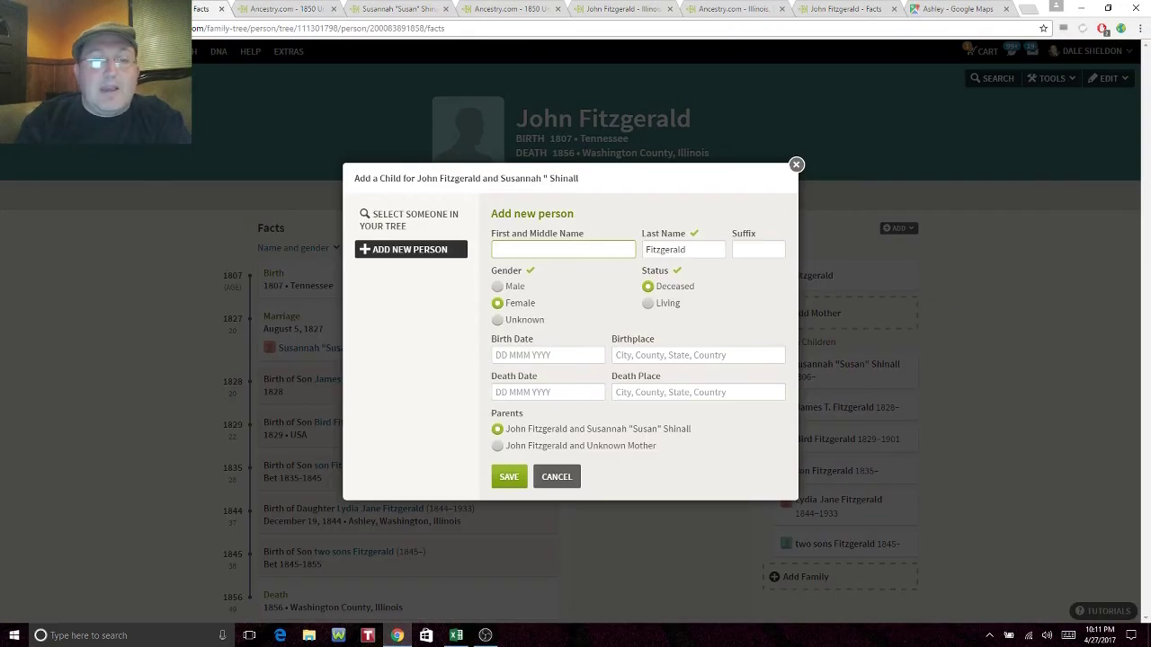
left_click(399, 9)
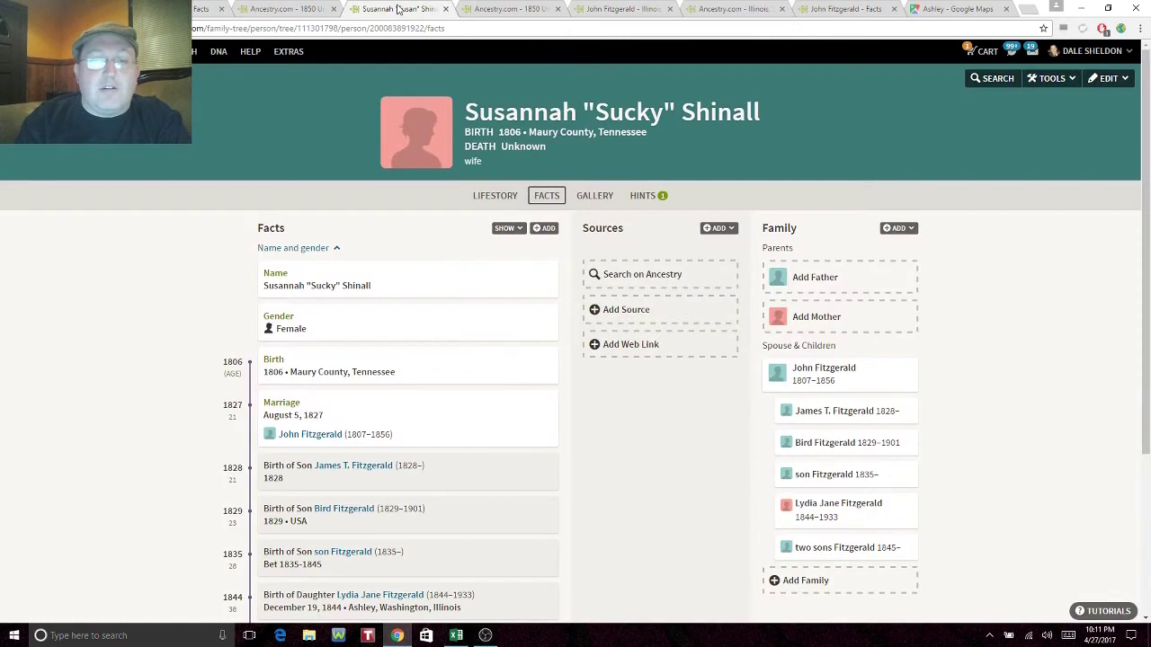
left_click(297, 11)
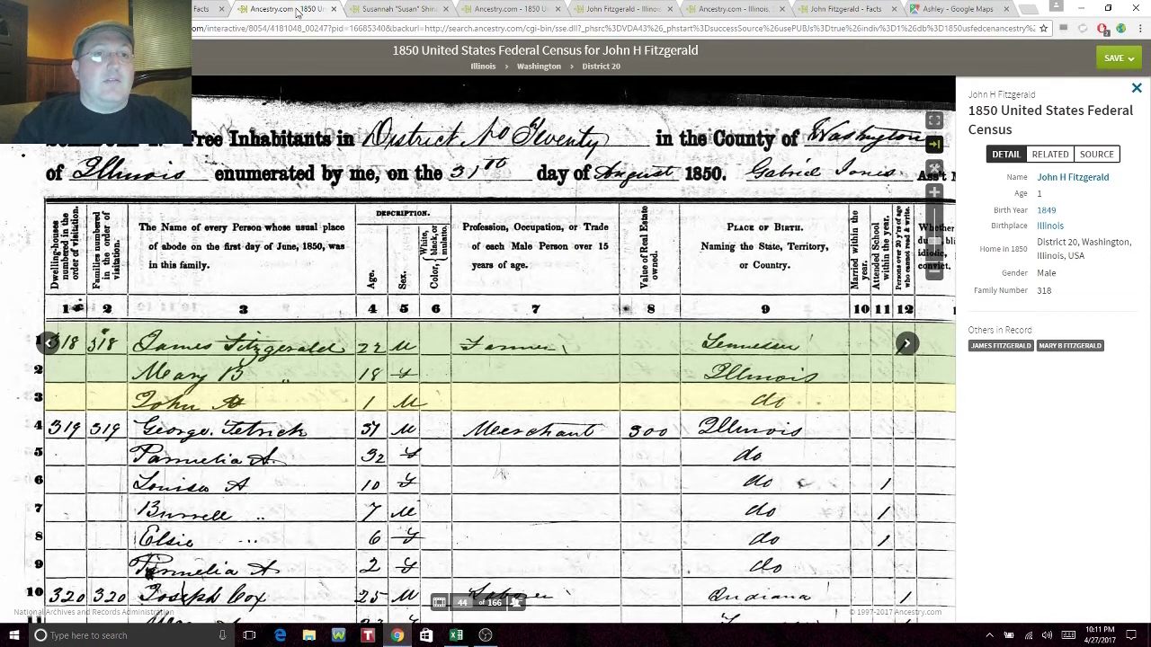
left_click_drag(297, 11, 845, 9)
left_click_drag(396, 11, 310, 11)
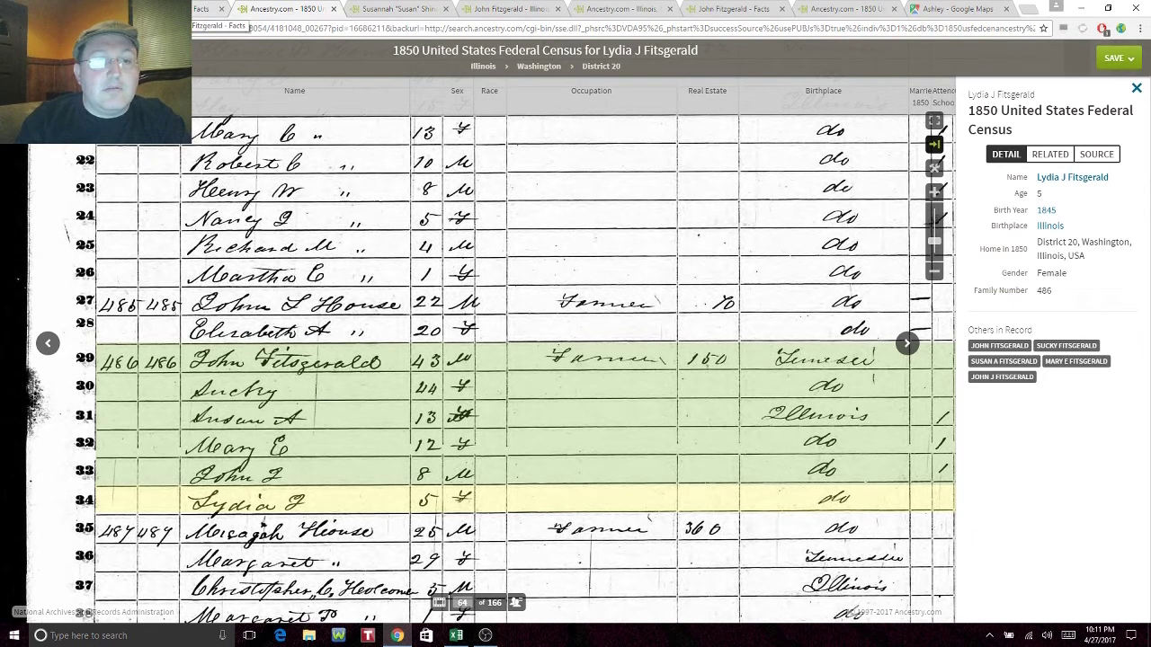
Step: Enter the 13-year-old daughter's first name and middle initial from the census in the father's new-child form
left_click(202, 9)
left_click(543, 361)
left_click(545, 250)
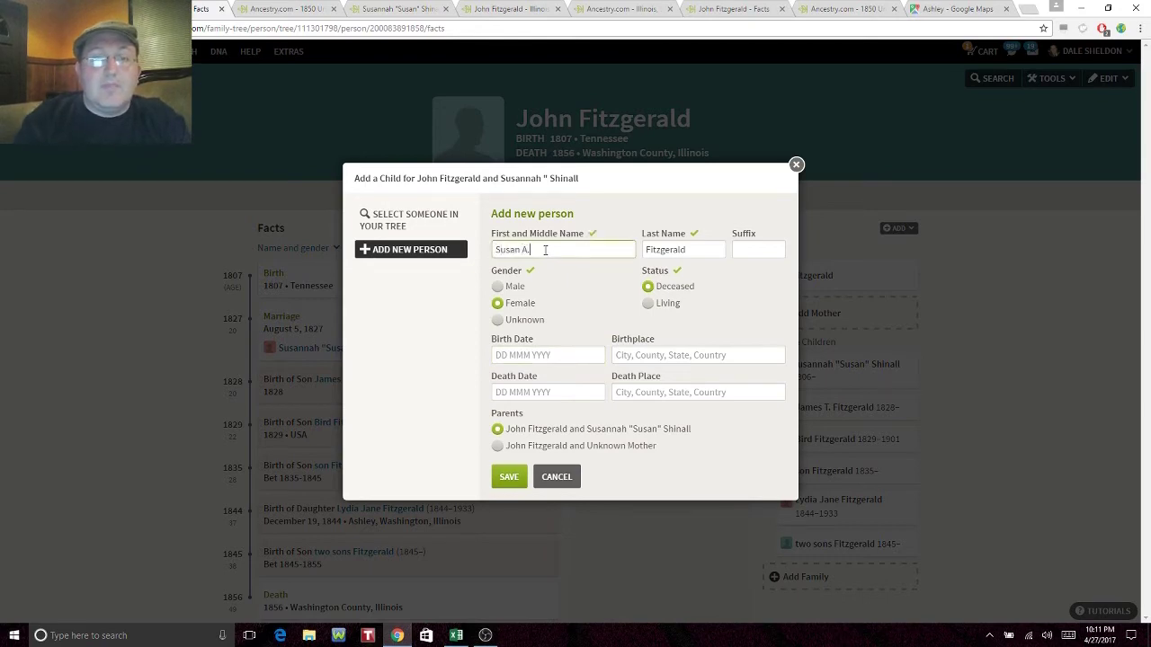
Step: Check the daughter's age on the census page, set her birth to 1837 in Illinois, and save her to the tree
left_click(292, 10)
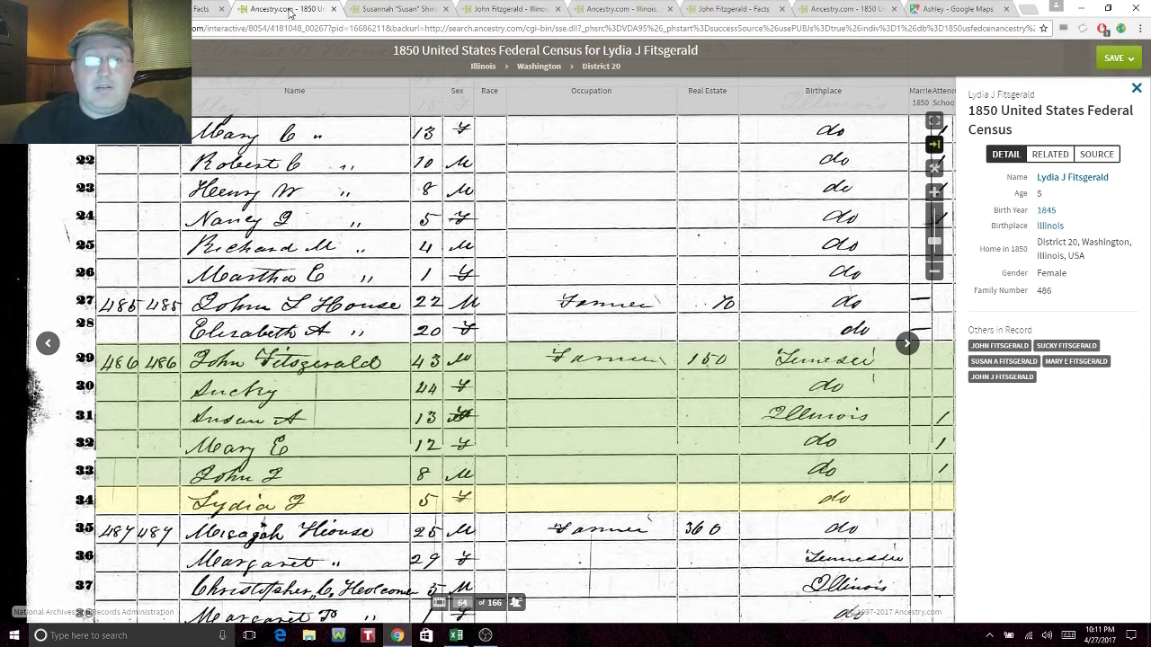
left_click(203, 9)
left_click(518, 354)
type("1837")
key("Tab")
type("Illinois")
left_click(472, 408)
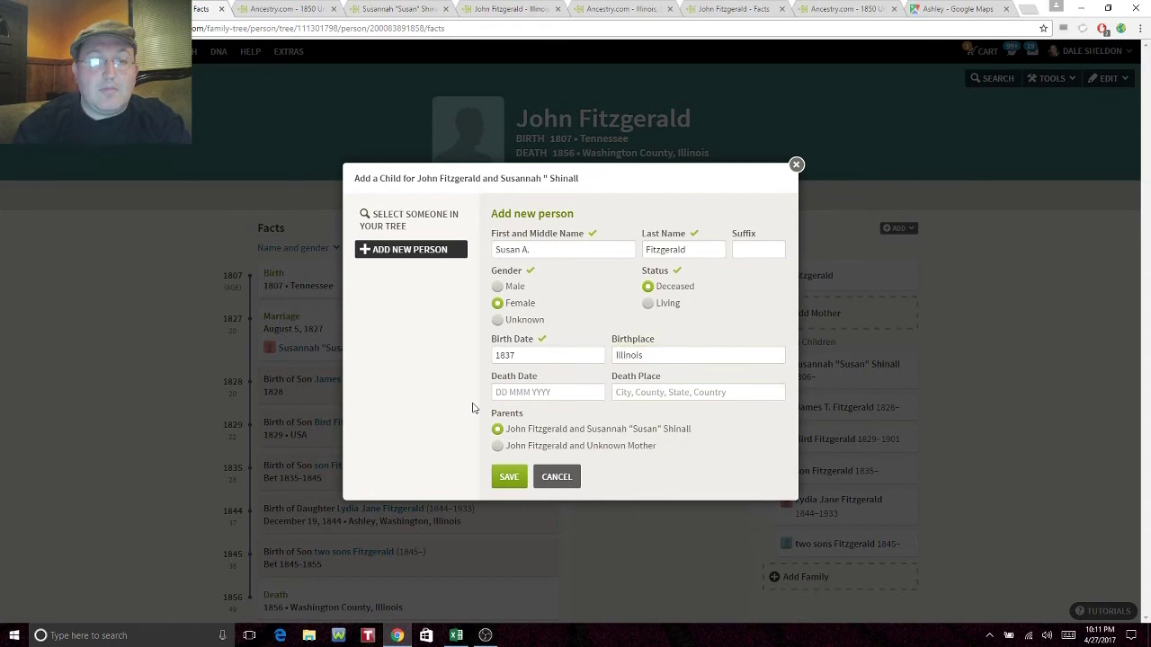
left_click(509, 478)
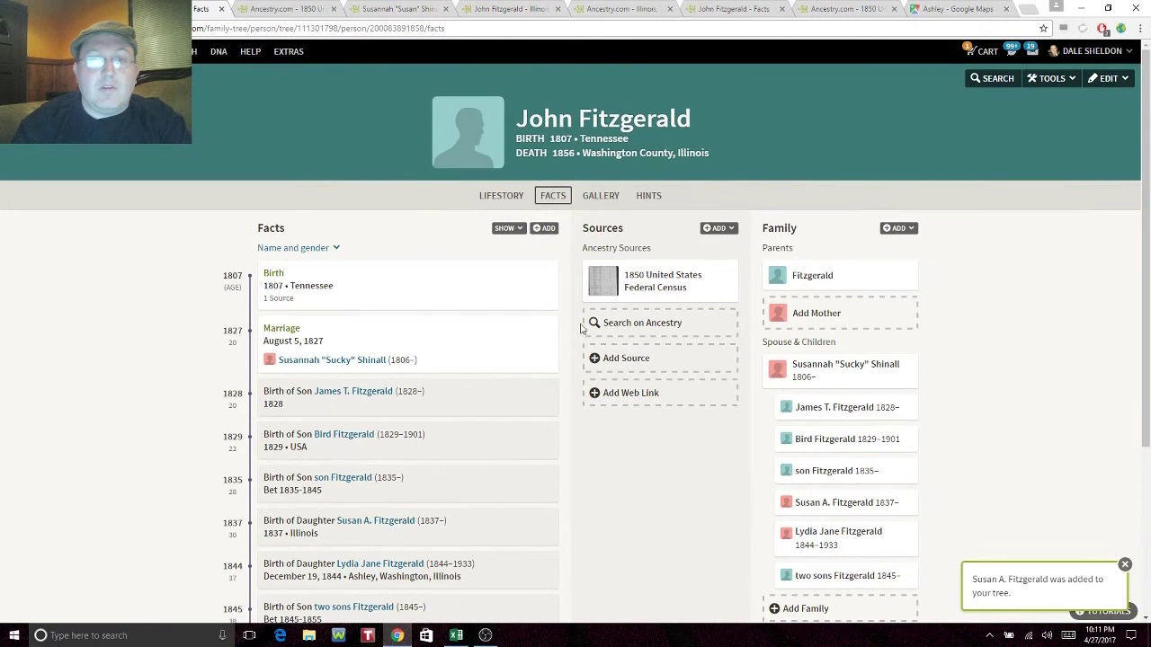
Step: Start adding another daughter to the father and enter the 12-year-old's first name and middle initial from the census
left_click(897, 230)
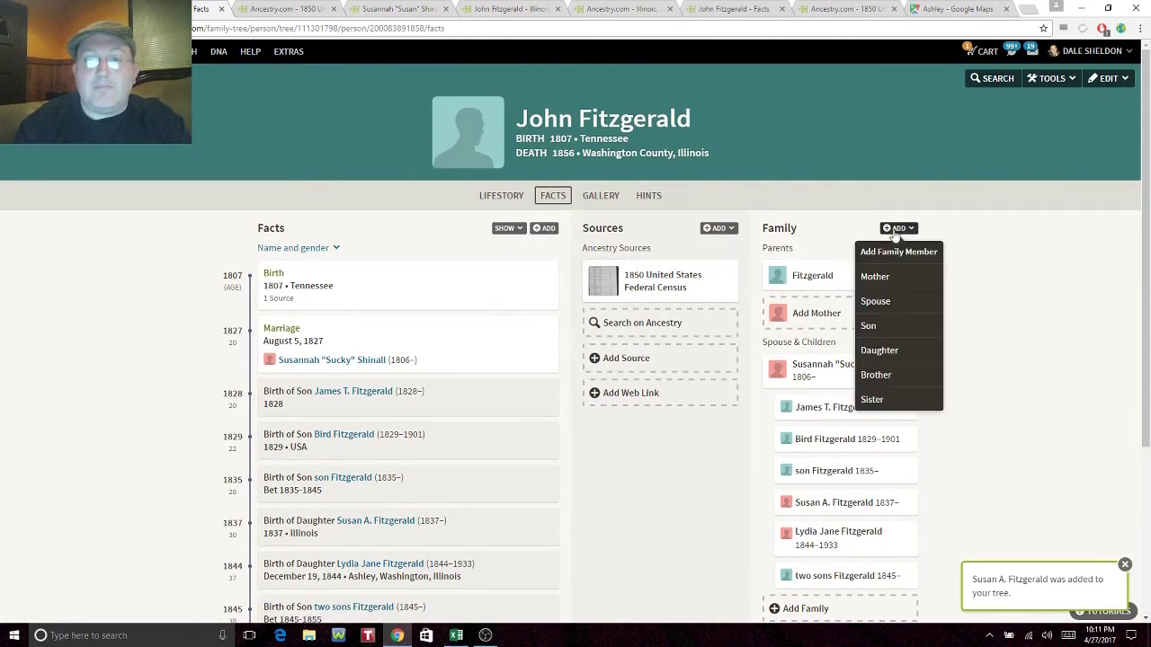
left_click(878, 350)
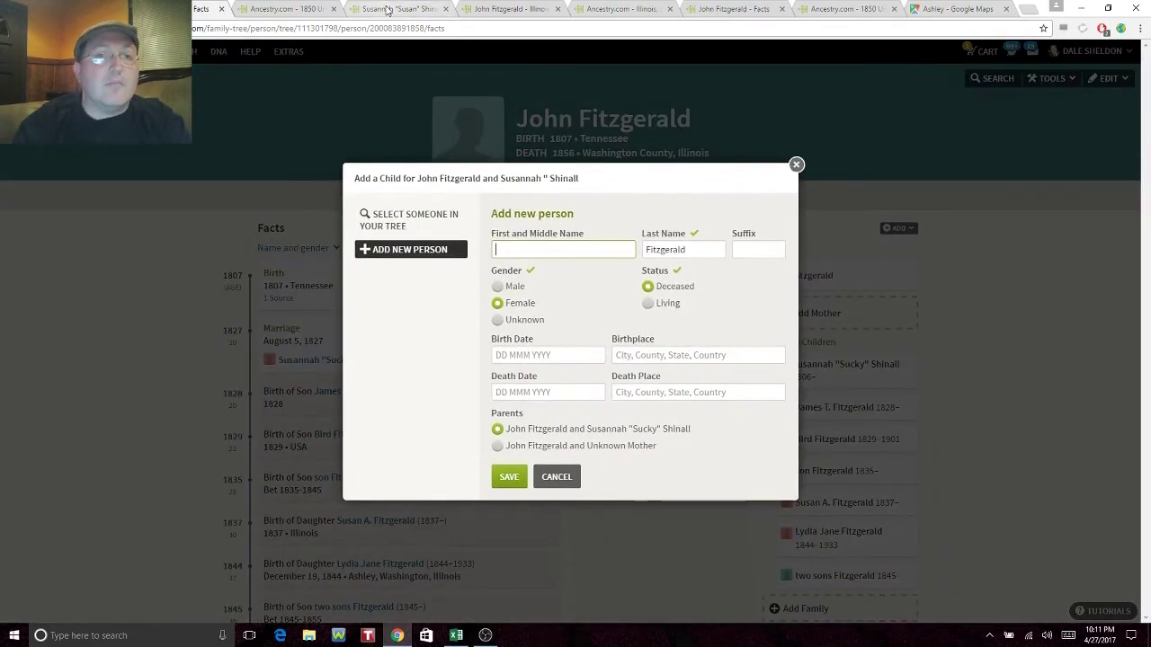
left_click(419, 13)
left_click(304, 8)
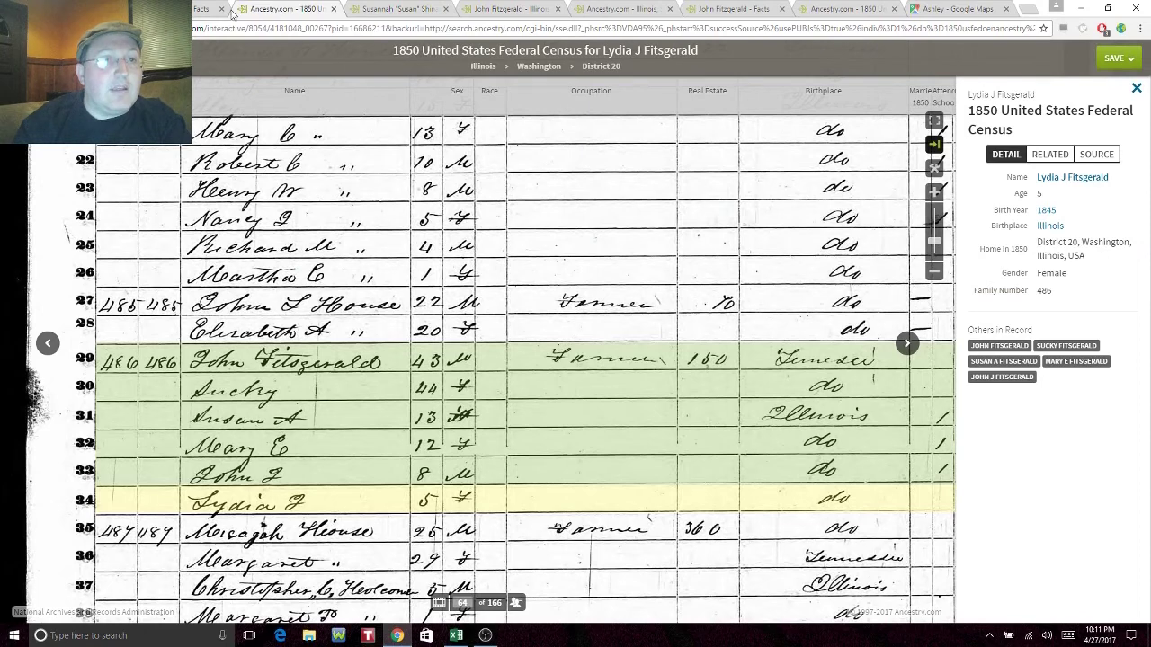
left_click(200, 8)
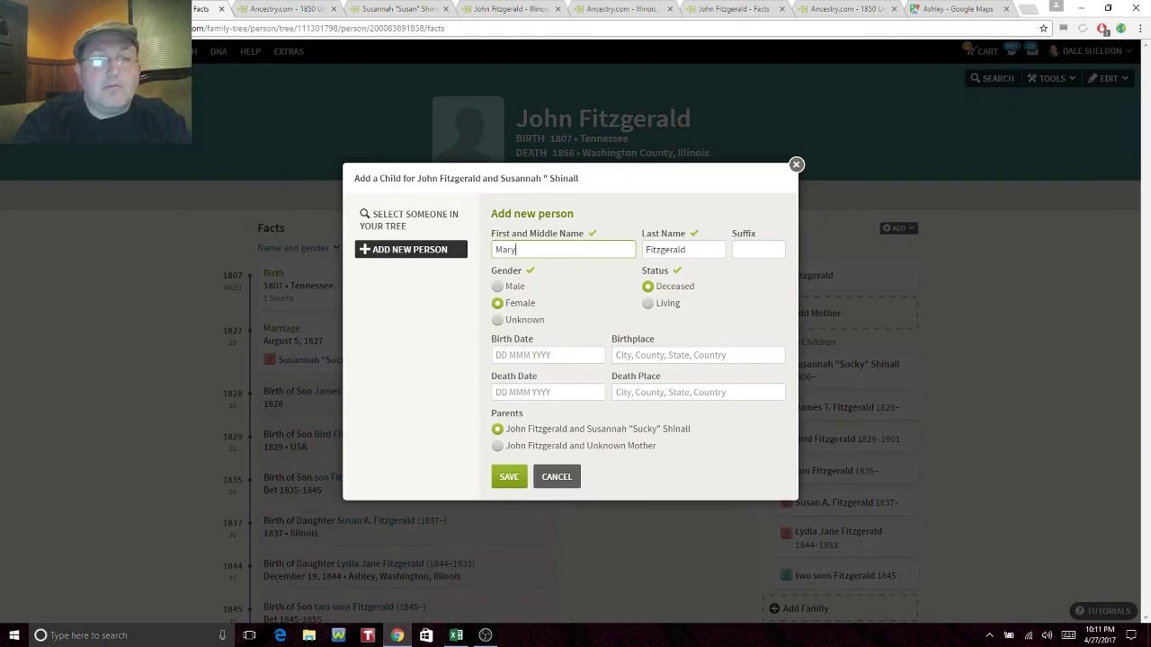
left_click(303, 8)
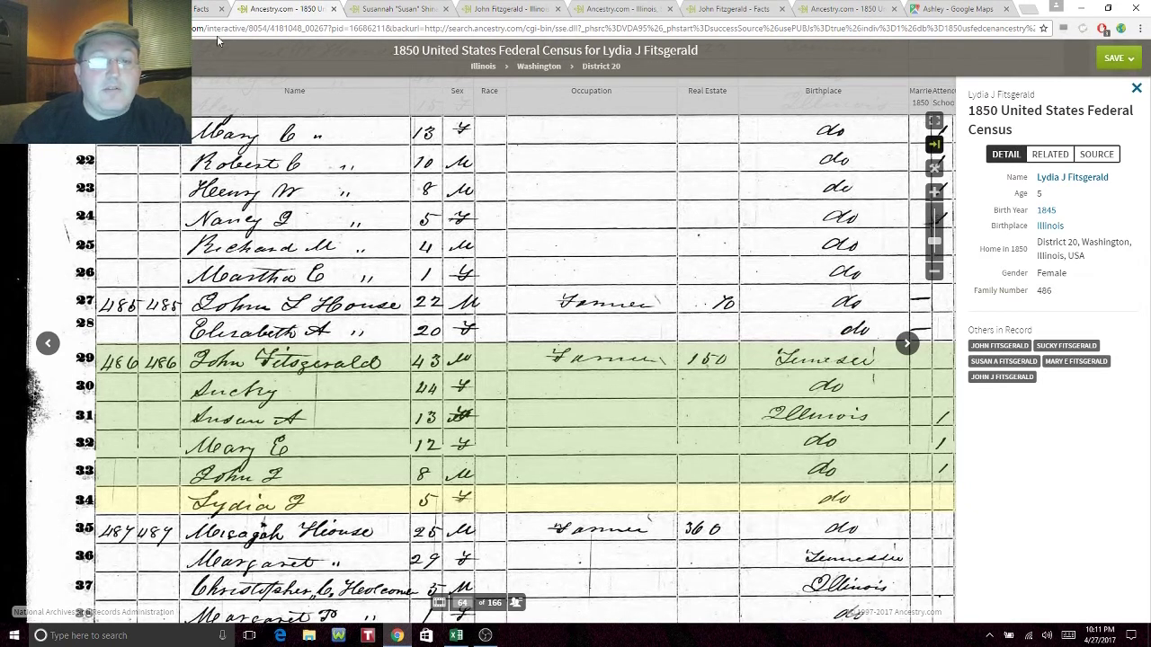
key("ctrl+shift+Tab")
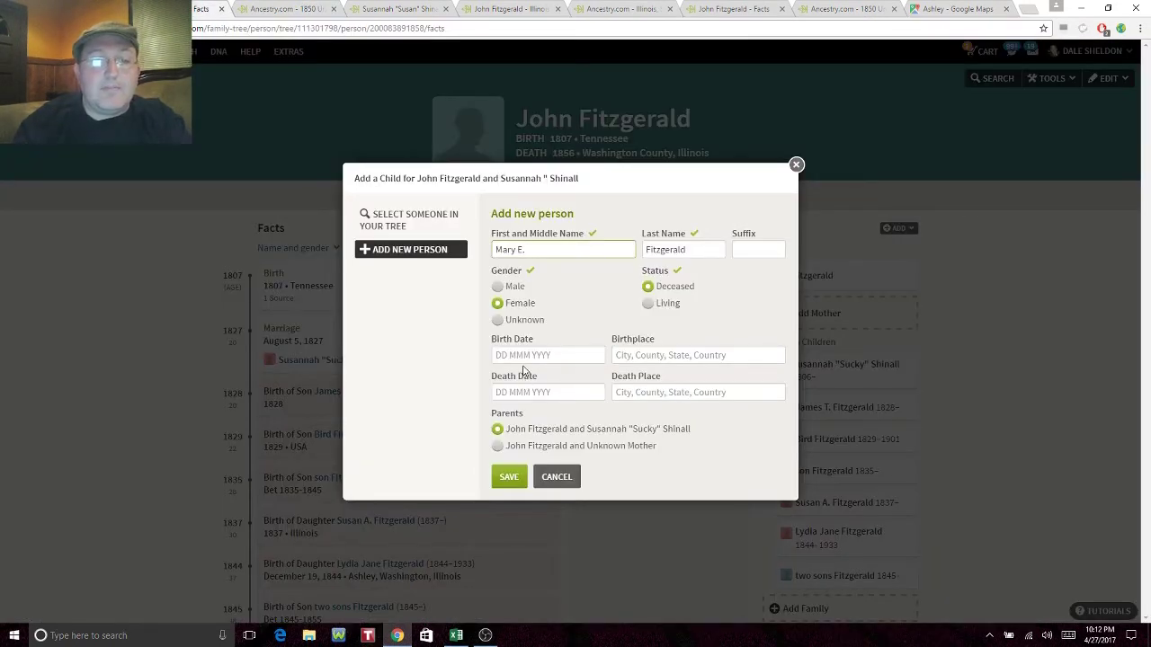
Step: Set the second daughter's birth to 1838 in Illinois and save her to the tree
left_click(513, 357)
type("183")
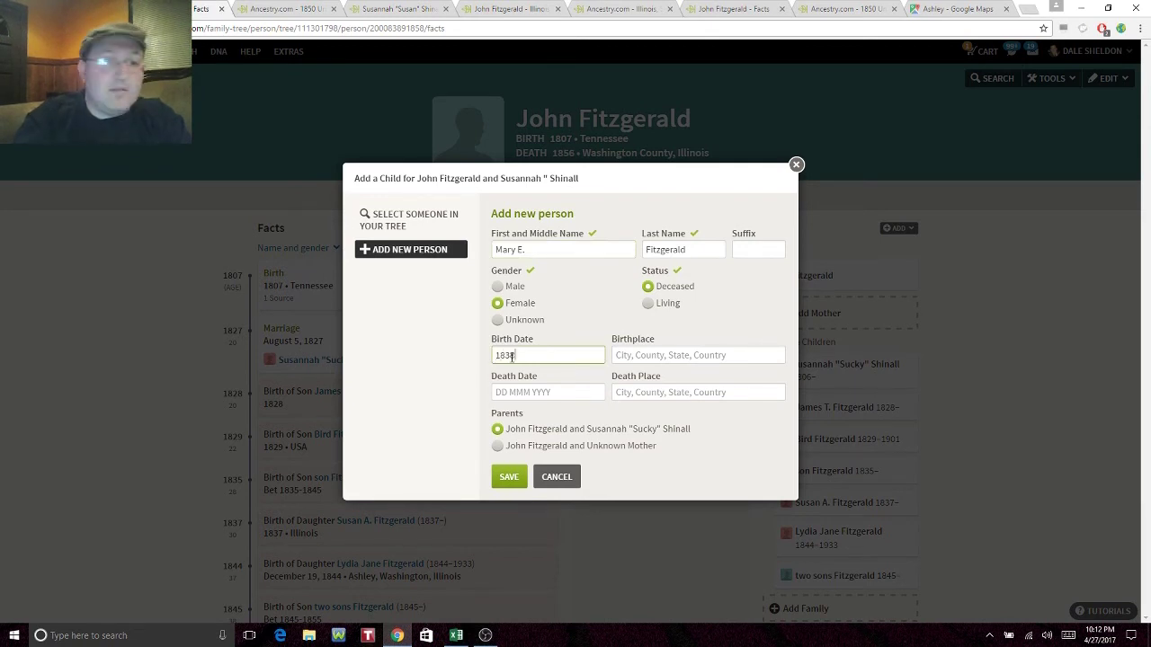
key("Tab")
type("Illinois")
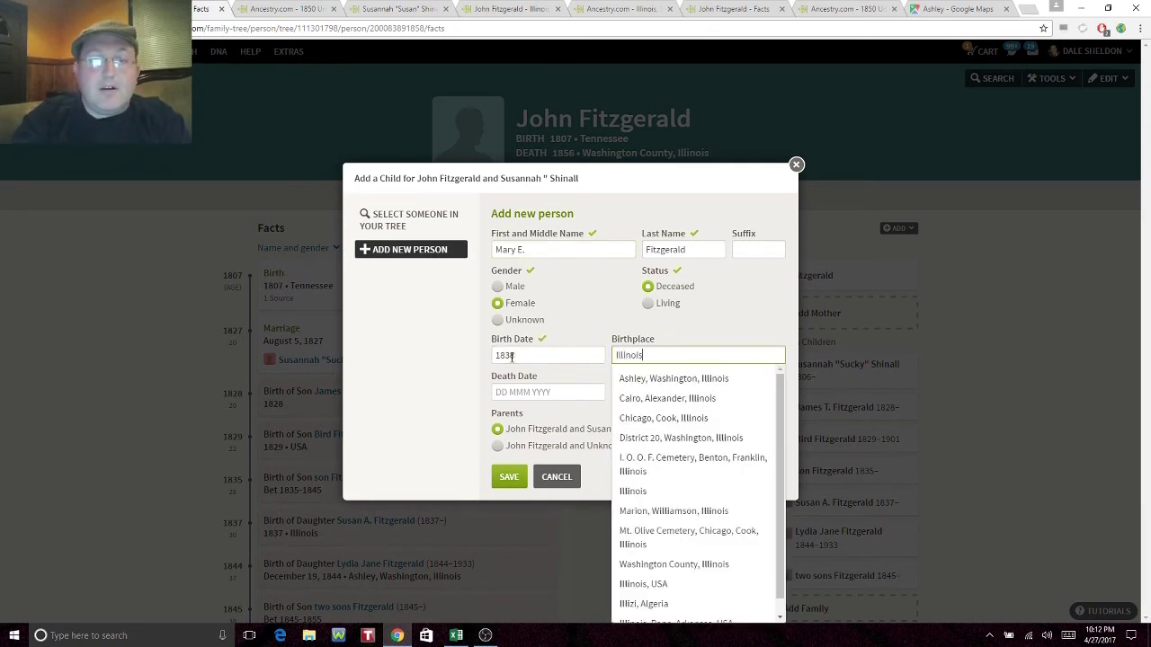
left_click(418, 387)
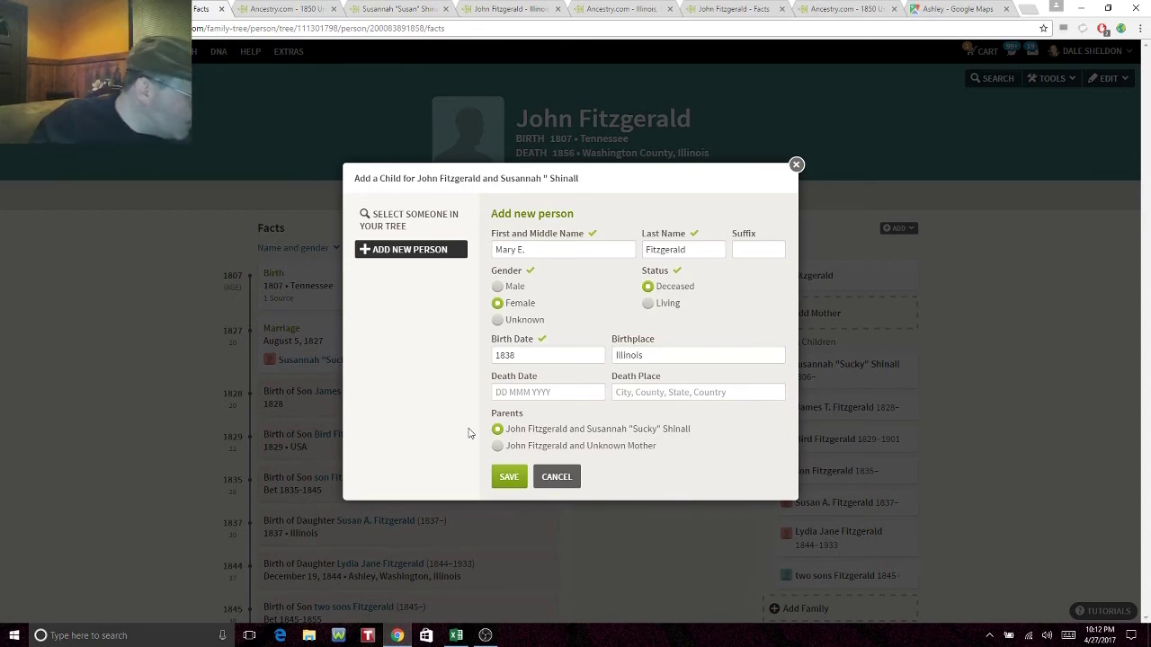
left_click(509, 477)
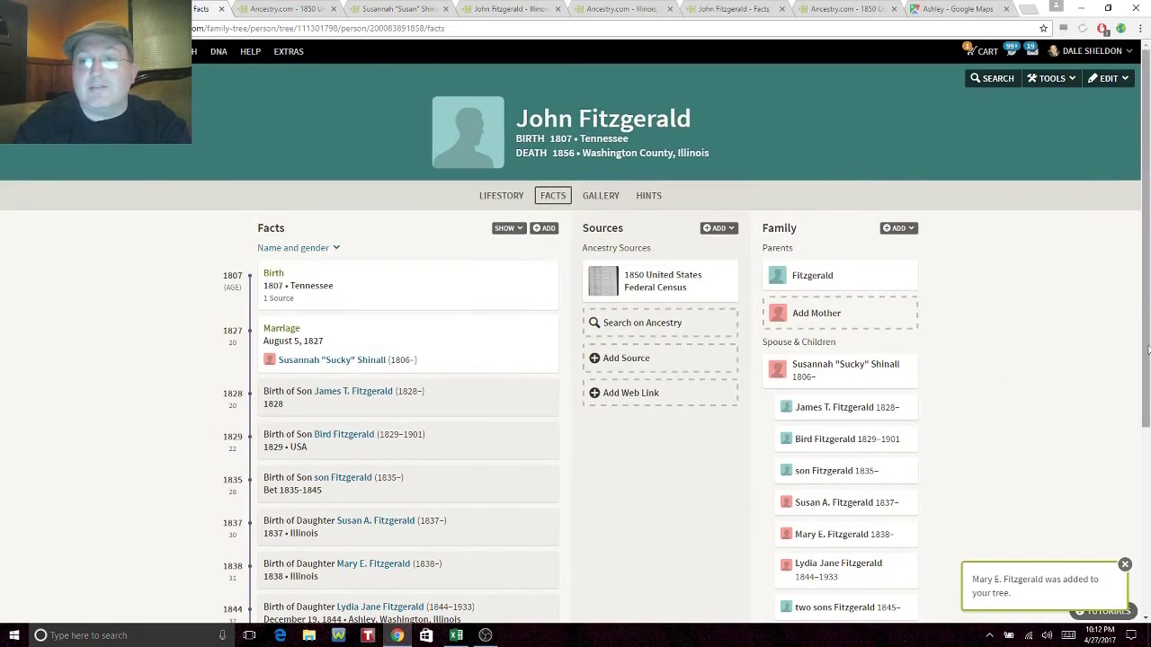
Step: Compare the children listed in the father's family with the household on the 1850 census page
scroll(650, 118, "down", 1)
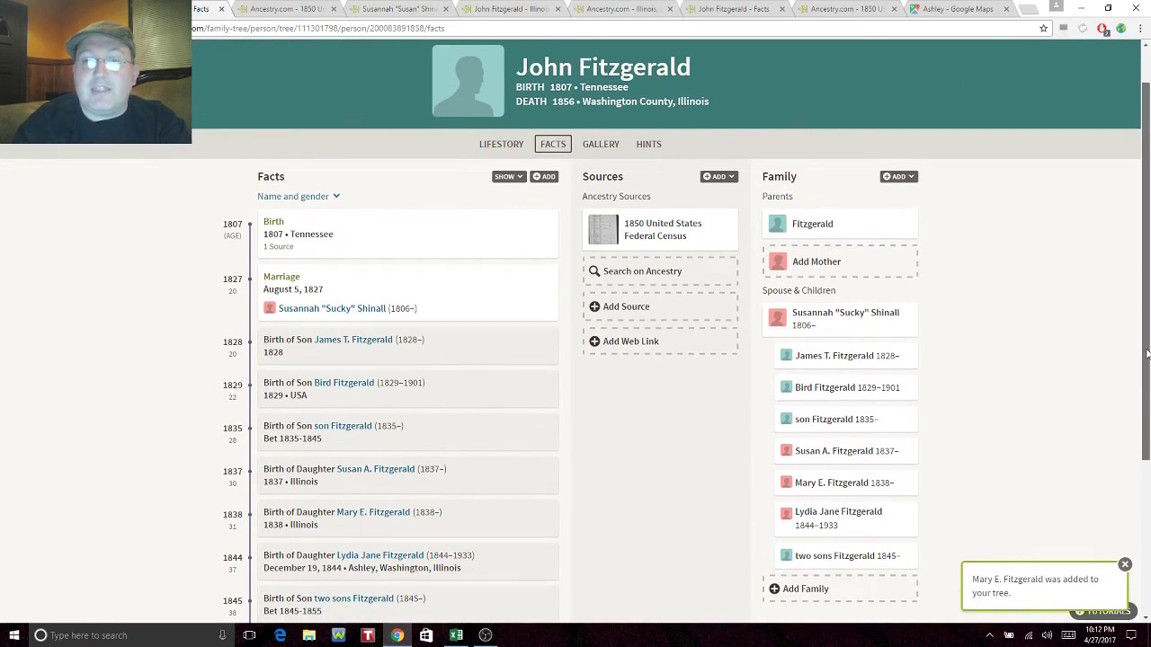
left_click(376, 7)
left_click(283, 8)
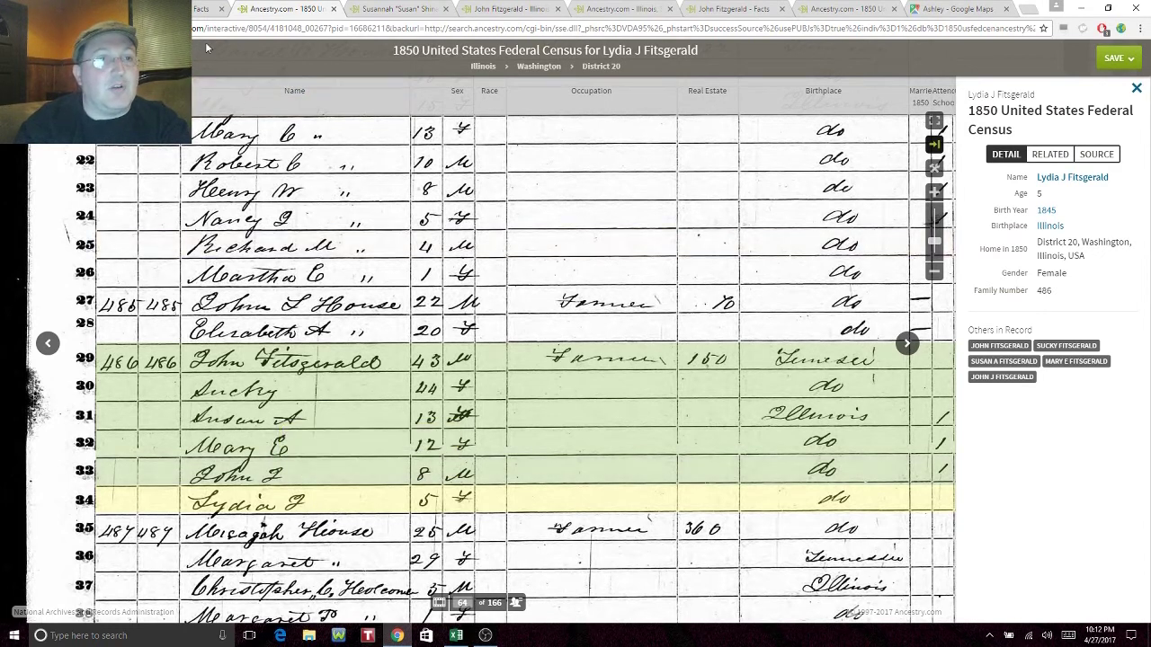
left_click(203, 9)
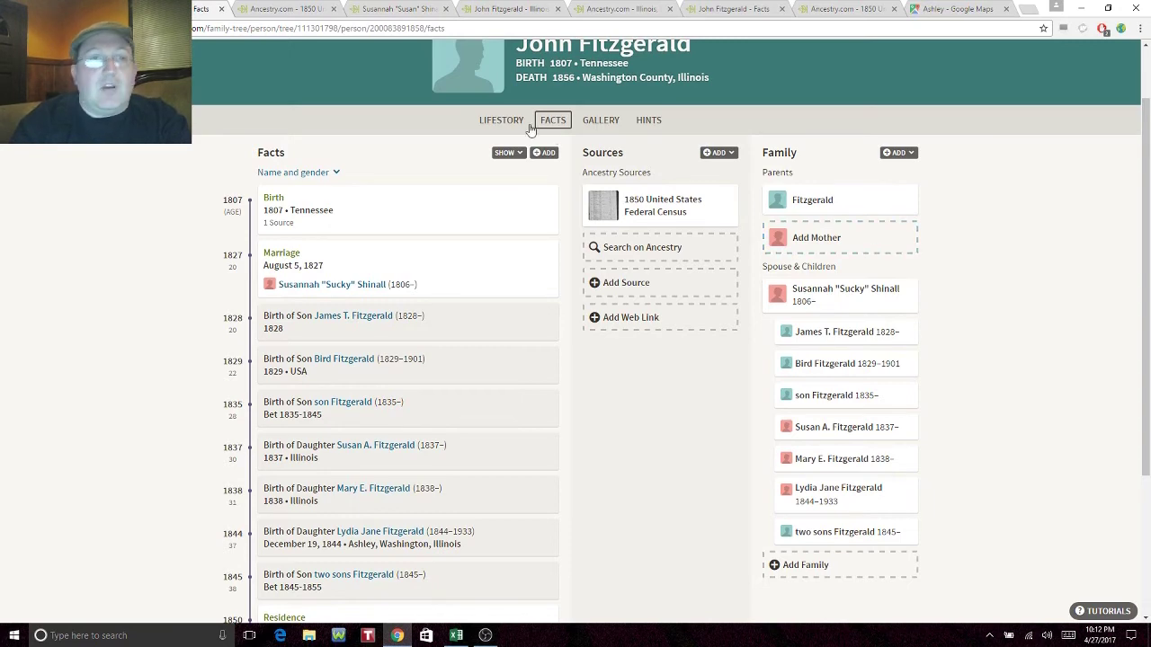
left_click(376, 8)
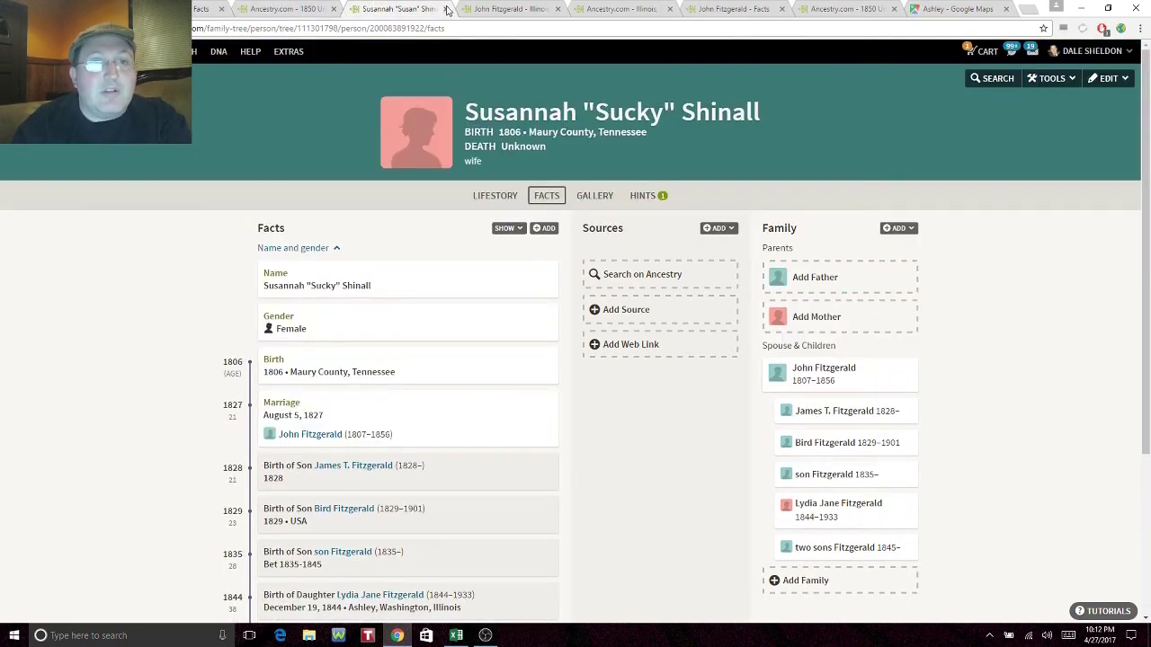
left_click(485, 8)
left_click(275, 8)
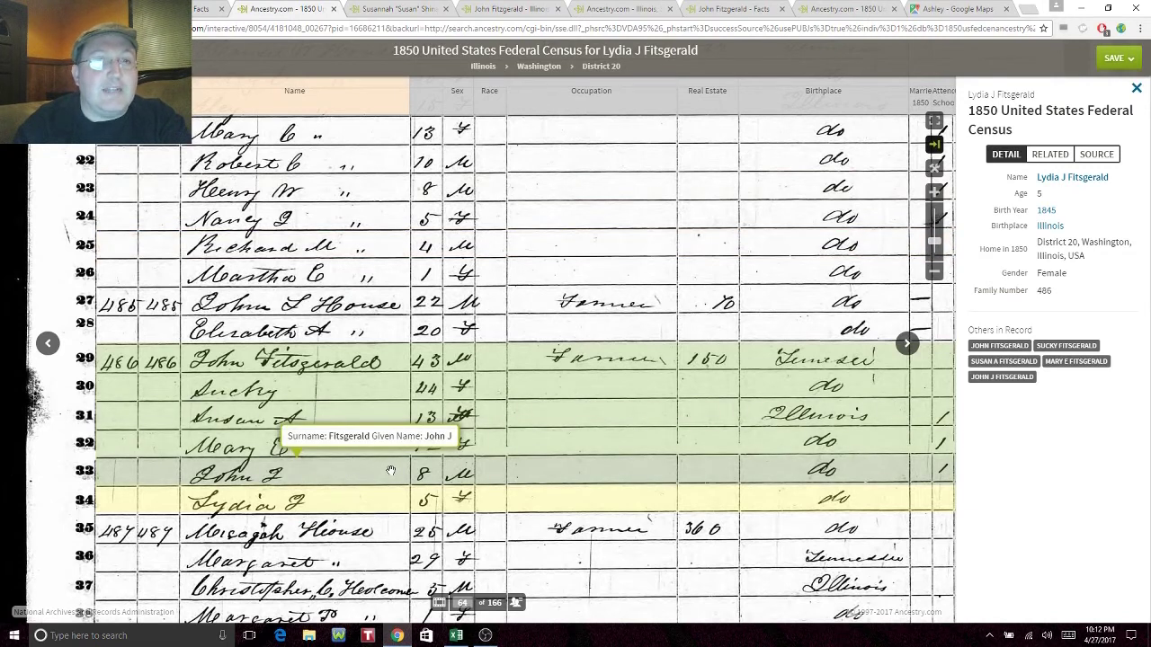
left_click(203, 8)
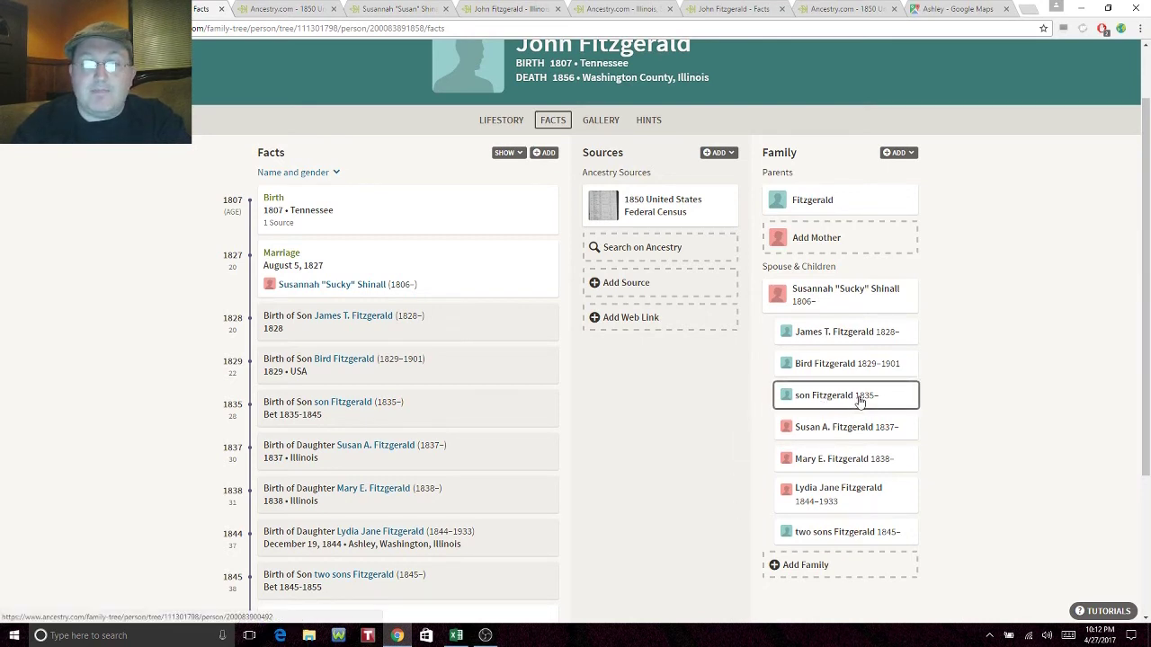
Step: Open the "two sons" placeholder child's facts and change the birth date to "Bet 1850-1855"
left_click(836, 533)
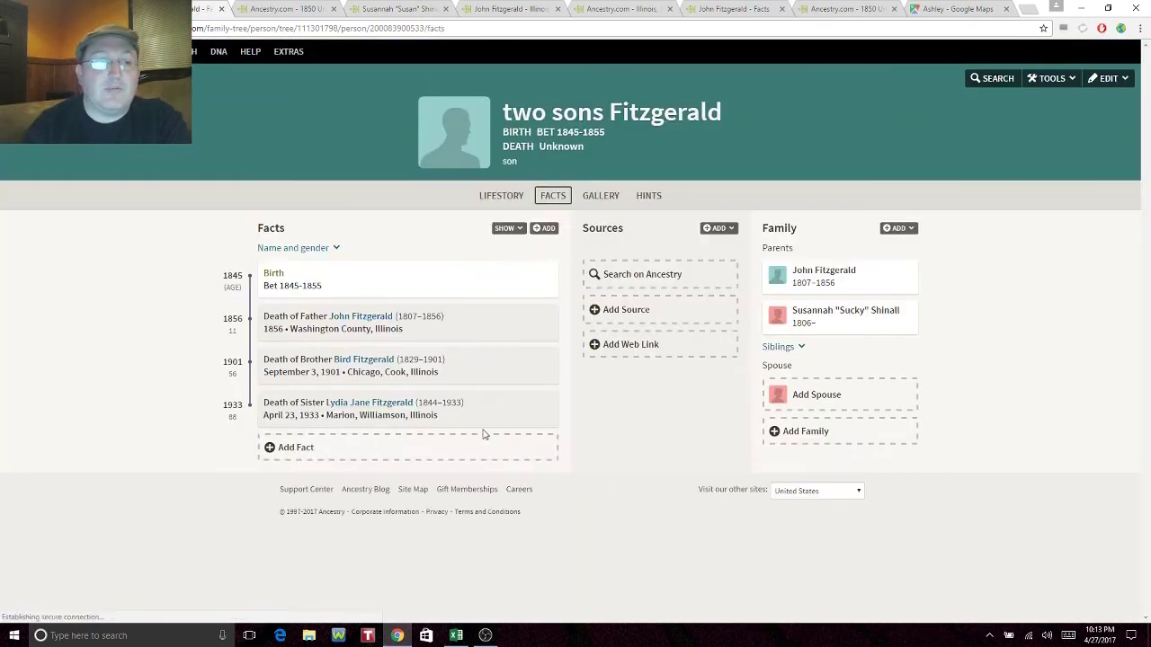
left_click(541, 271)
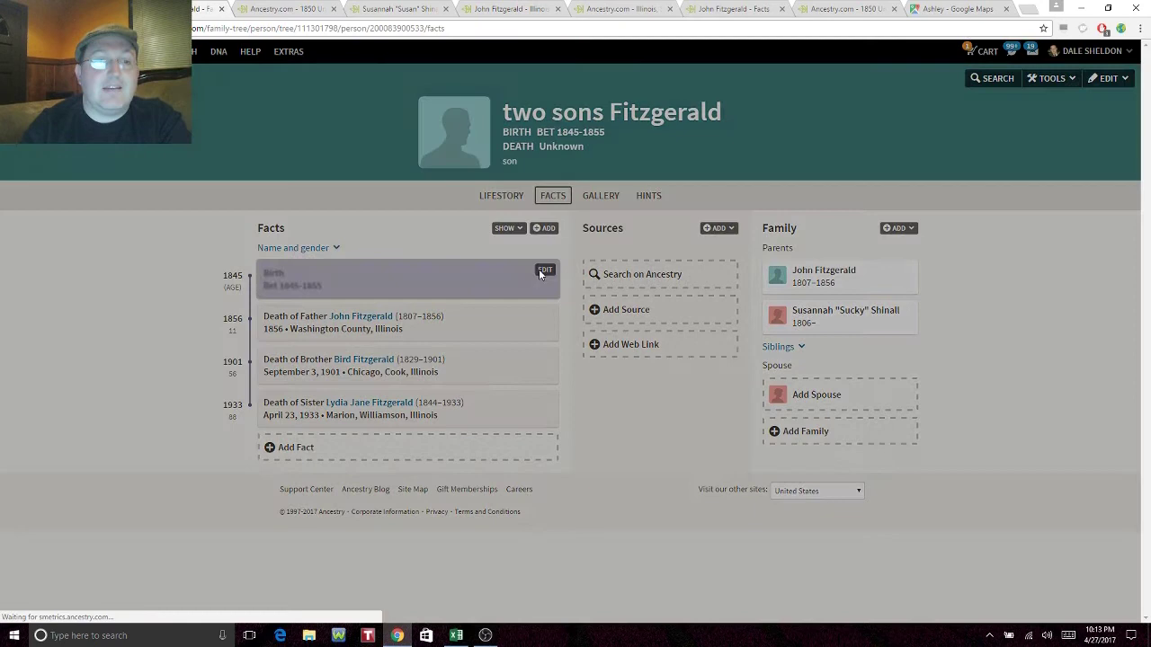
left_click(544, 300)
key("BackSpace")
key("BackSpace")
key("BackSpace")
type("50-1855")
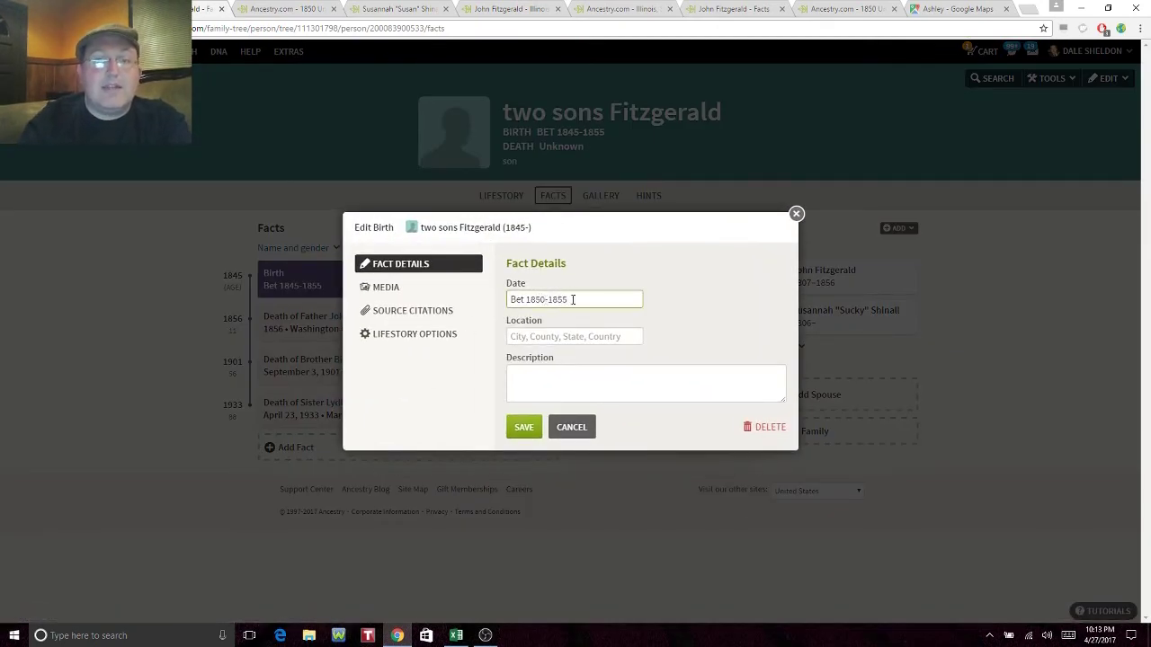
Step: Describe the birth as "Not listed in the 1850 Federal Census, noted as under 10 in the 1855 state census." and save the fact
left_click(609, 371)
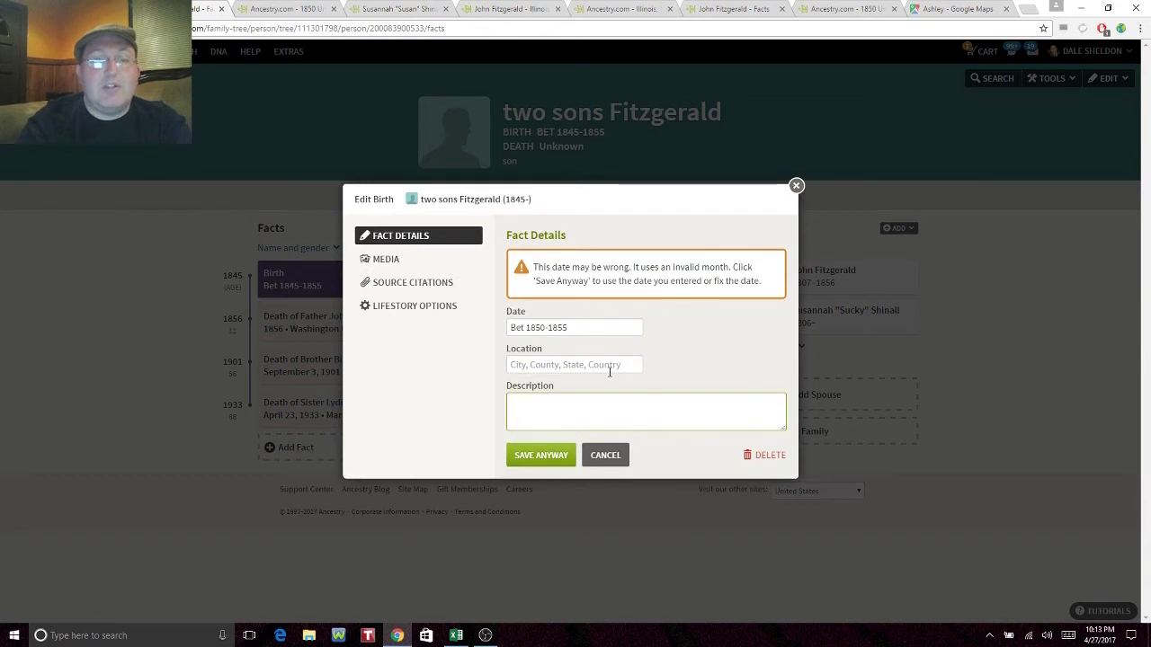
type("Not listed in")
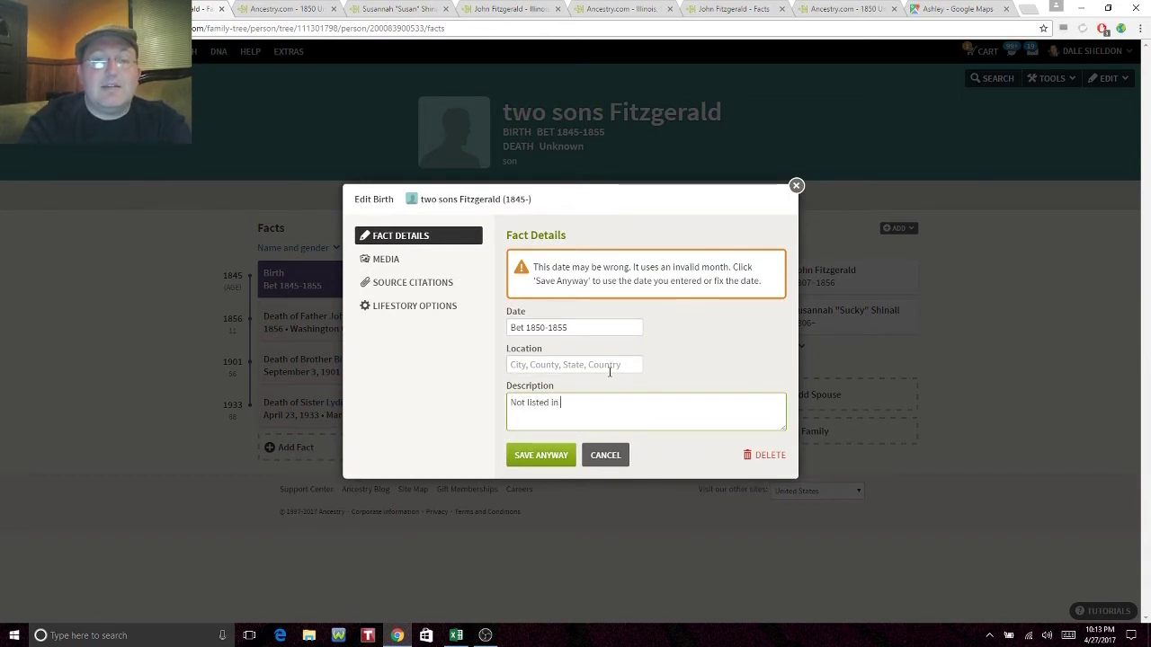
type(" the 1850 Federal Census, noted as under 10 in the 1855 ")
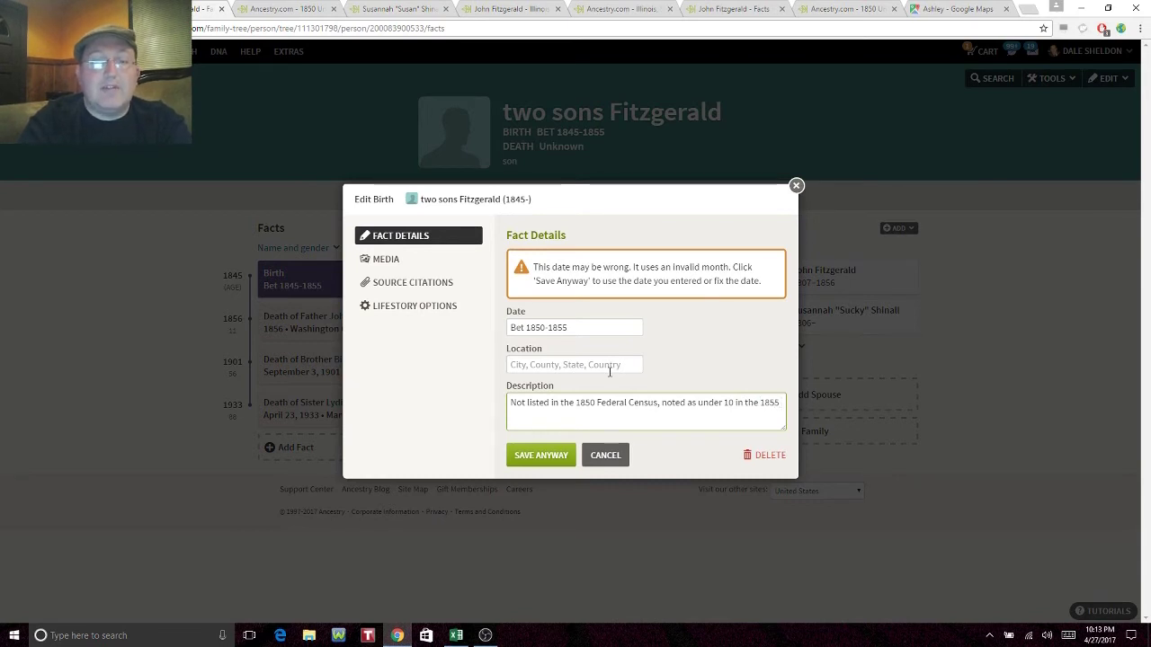
type("state cen")
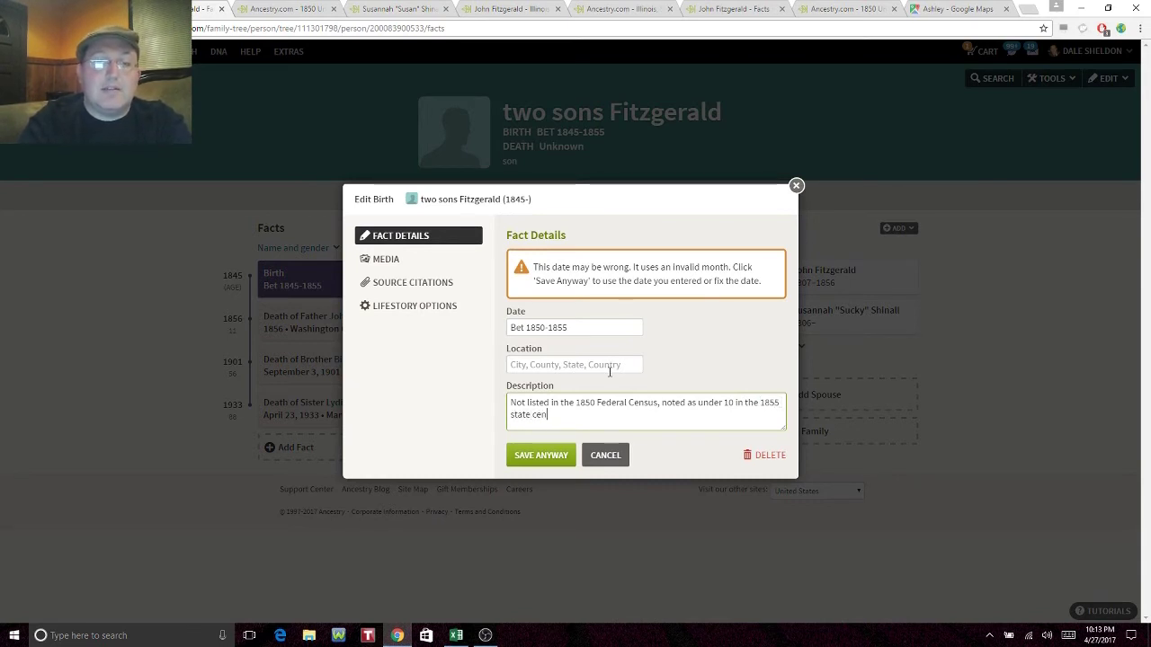
type("sus.")
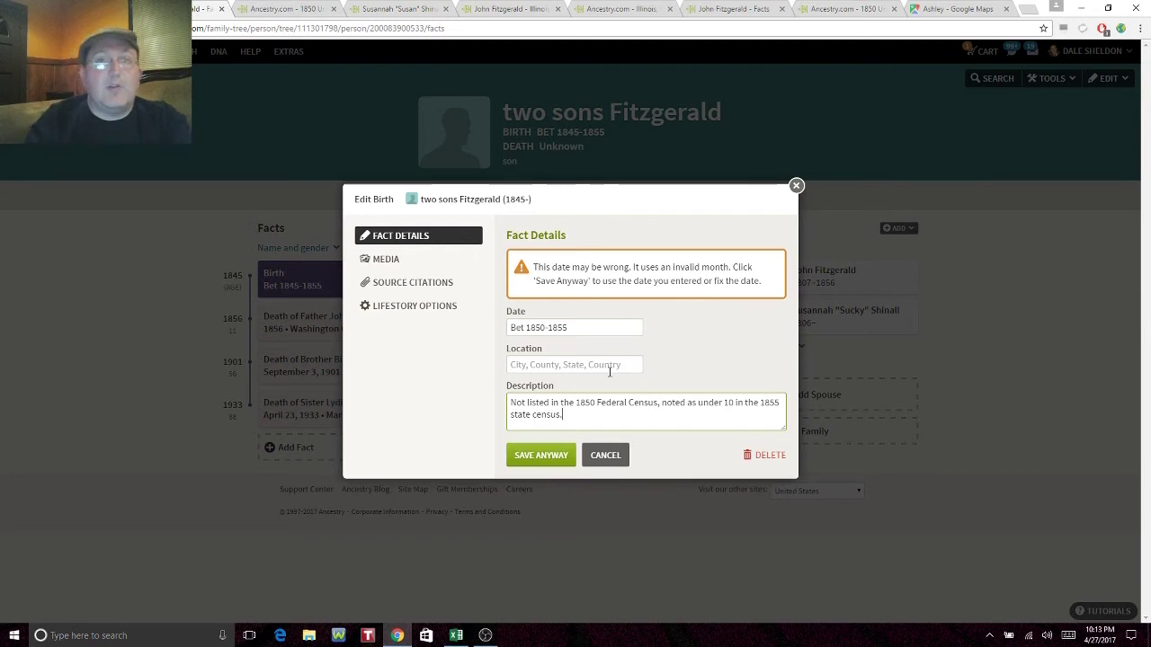
left_click(537, 458)
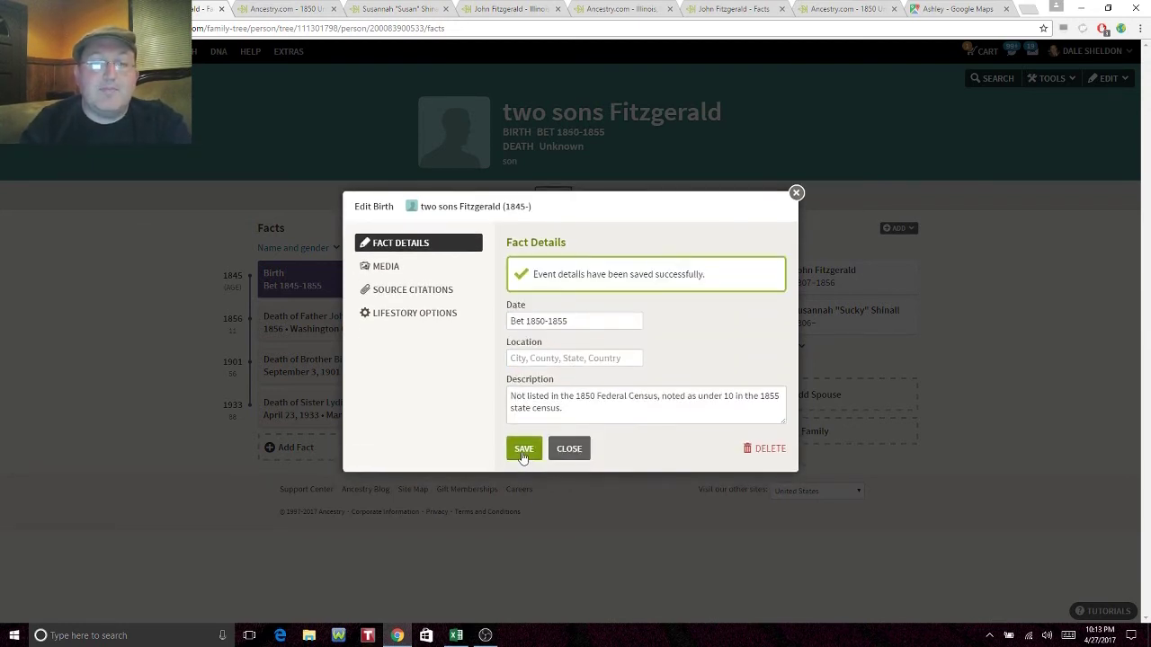
left_click(568, 448)
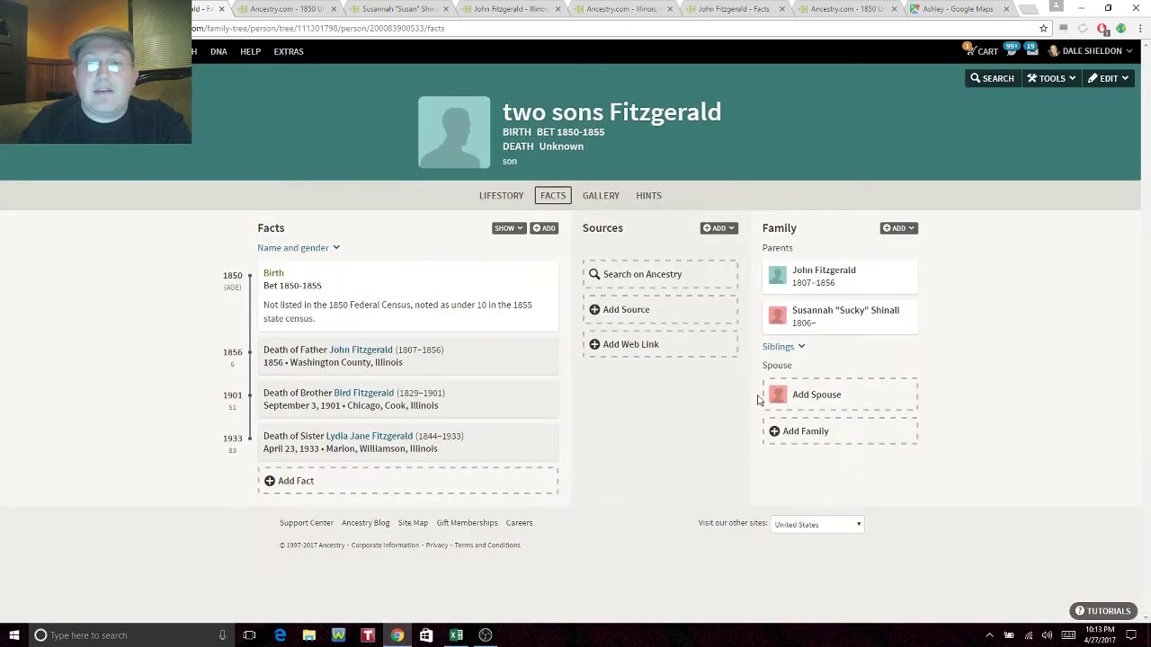
Step: Open the placeholder "son" sibling's facts, replace his first name with the name and middle initial from the 1850 census, and save
left_click(776, 347)
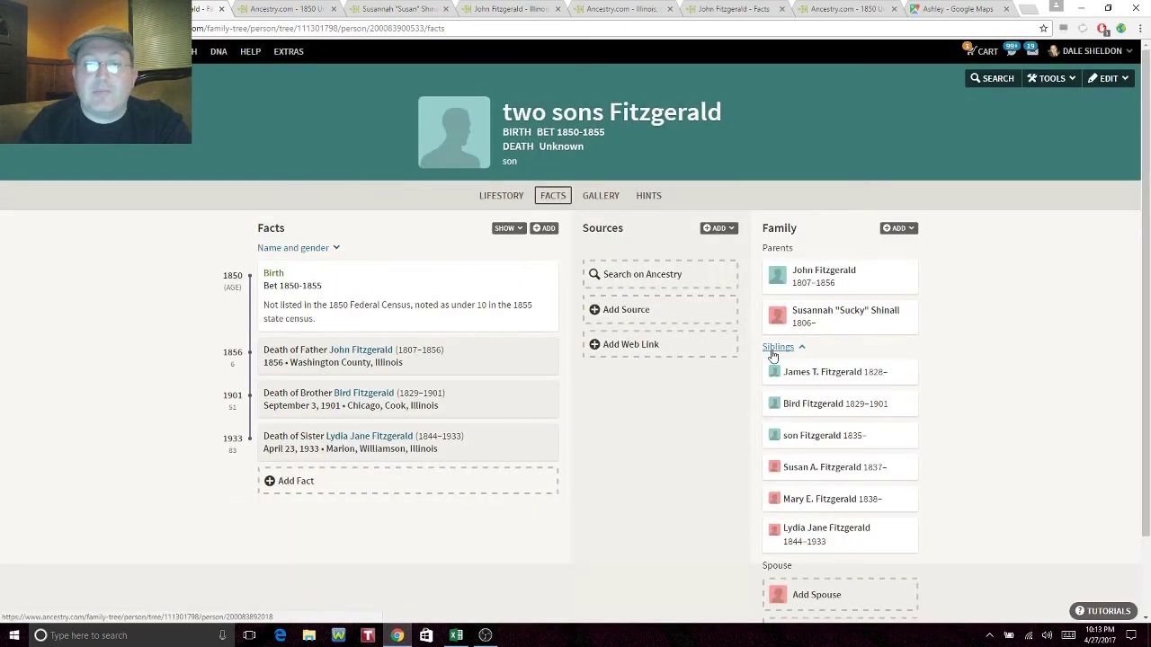
left_click(812, 439)
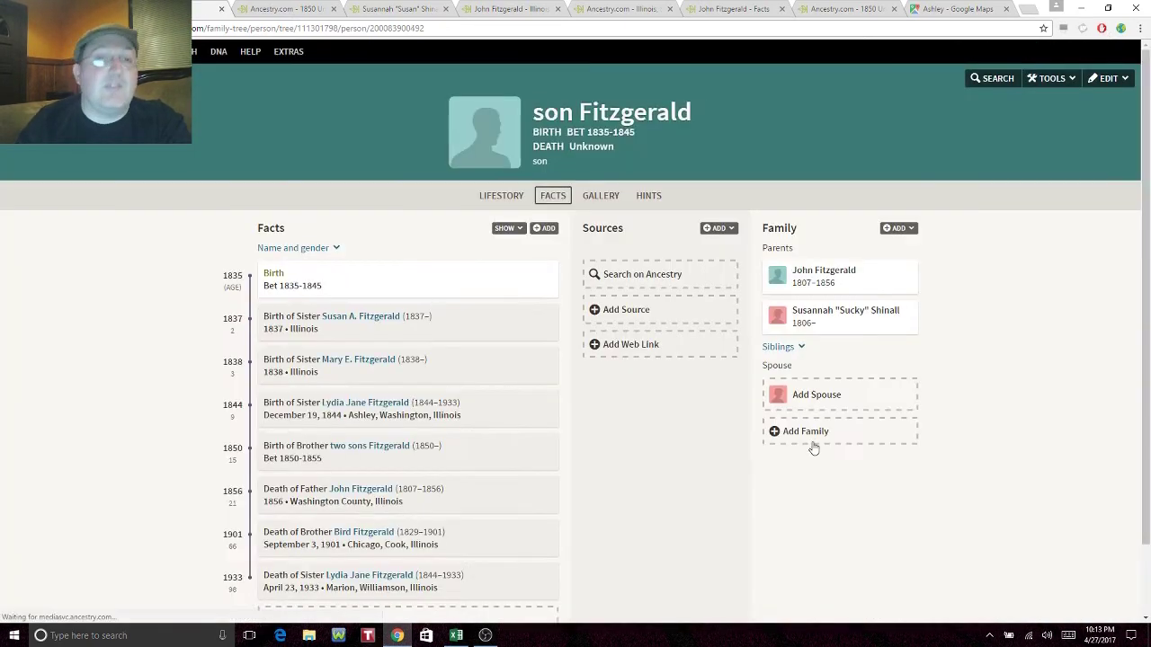
left_click(305, 249)
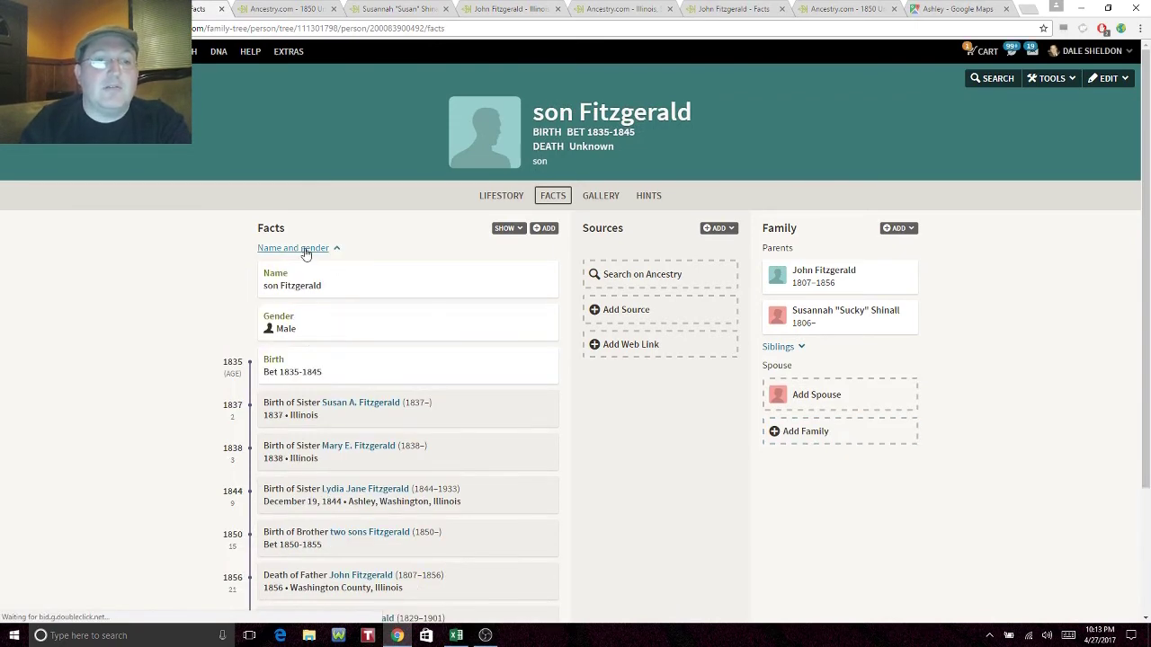
mouse_move(426, 290)
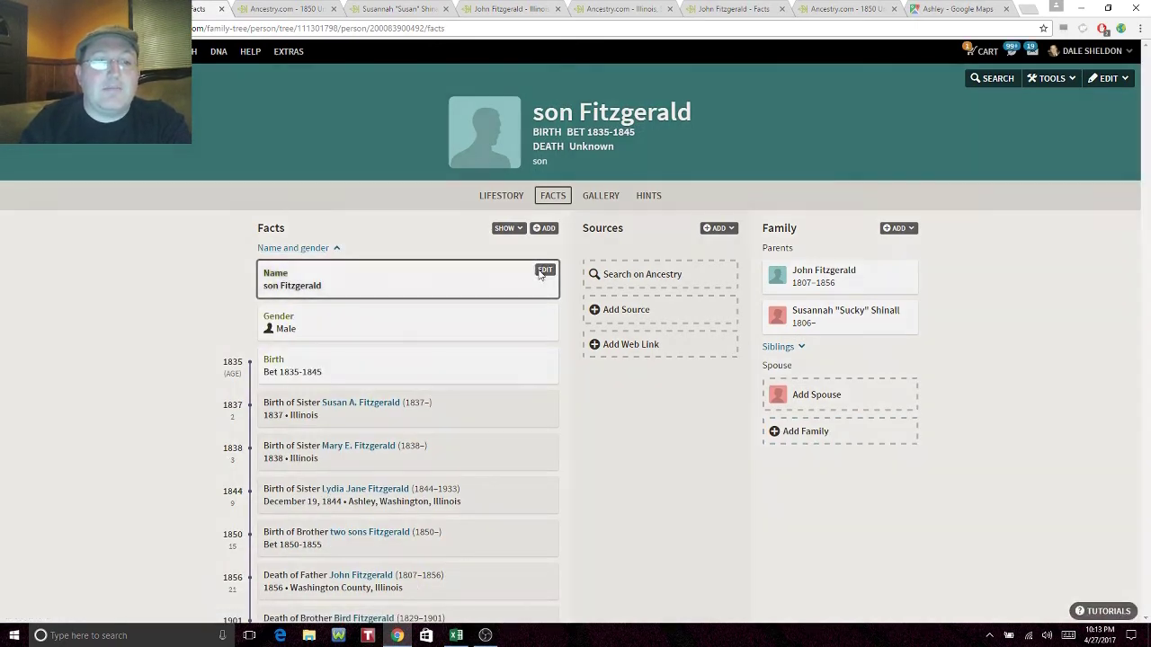
left_click(544, 271)
left_click(542, 309)
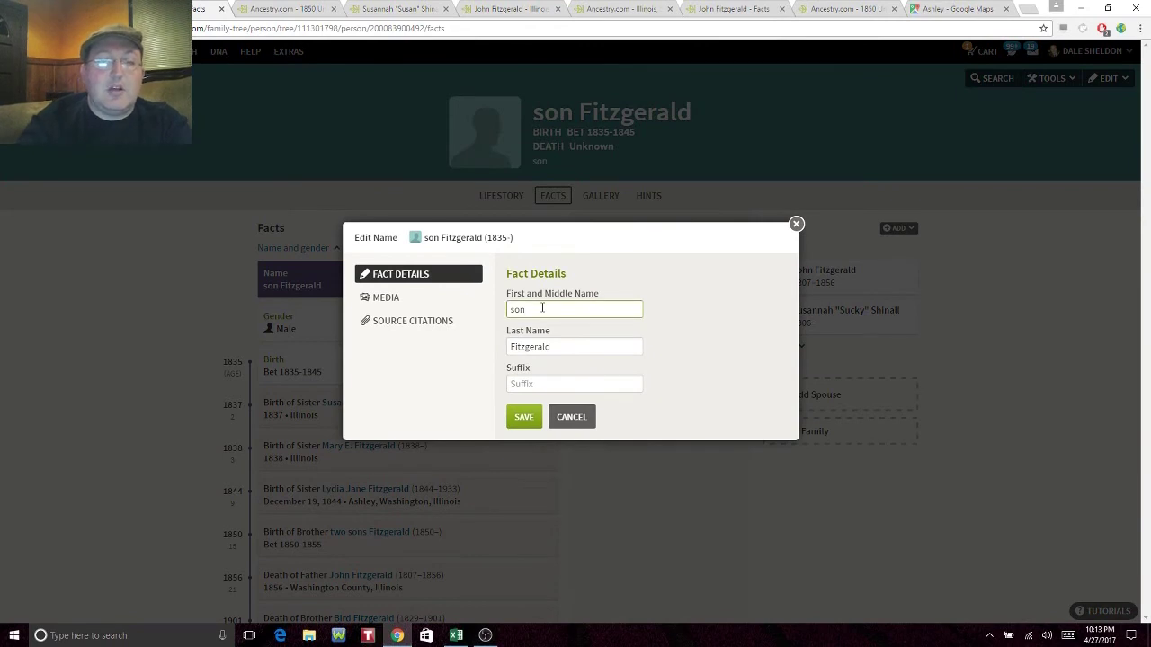
key("BackSpace")
key("BackSpace")
key("BackSpace")
type("John J.")
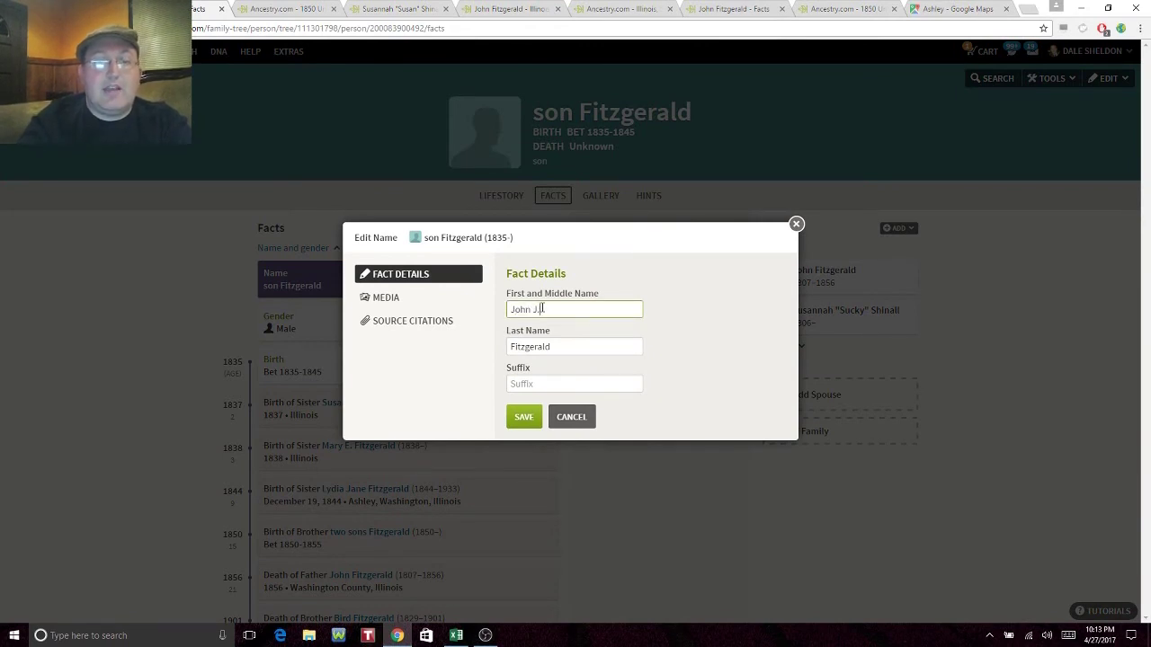
left_click(523, 416)
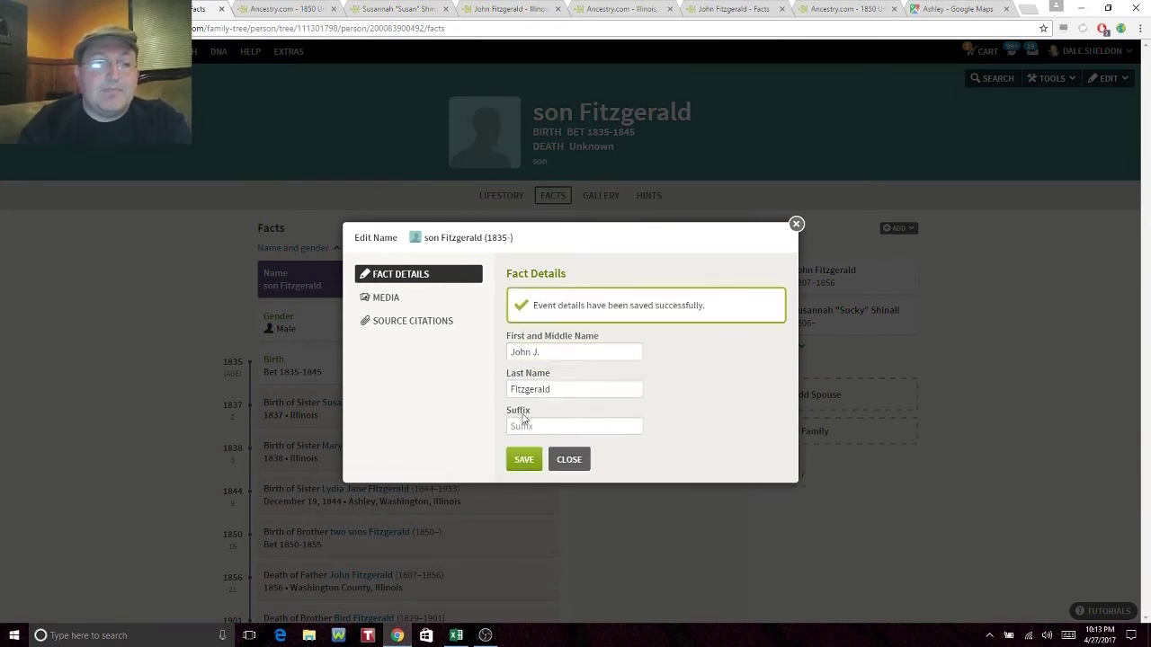
left_click(569, 439)
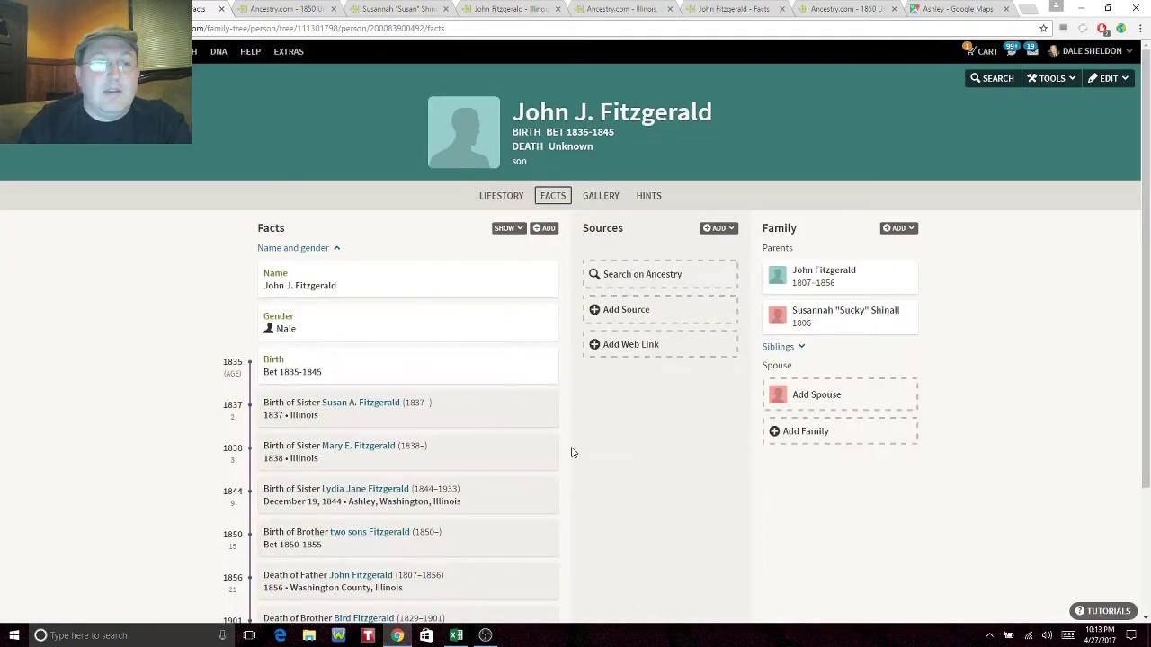
Step: Check the son's age on the 1850 census page, set his birth to 1842 in Illinois, and save the fact
left_click(297, 8)
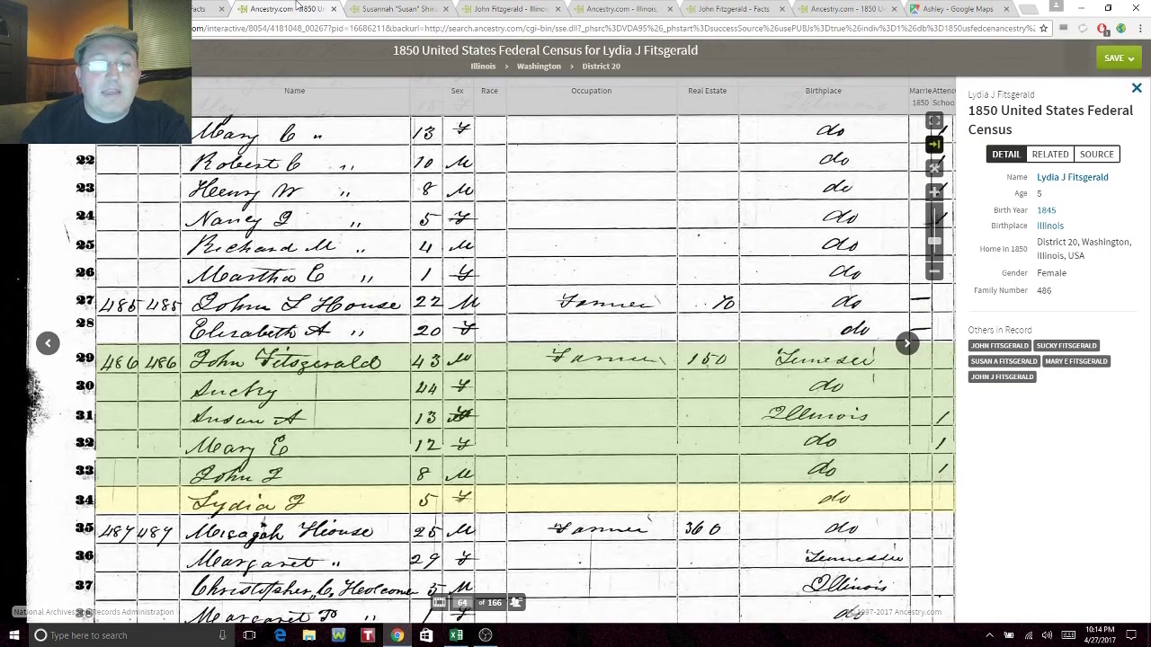
key("ctrl+shift+Tab")
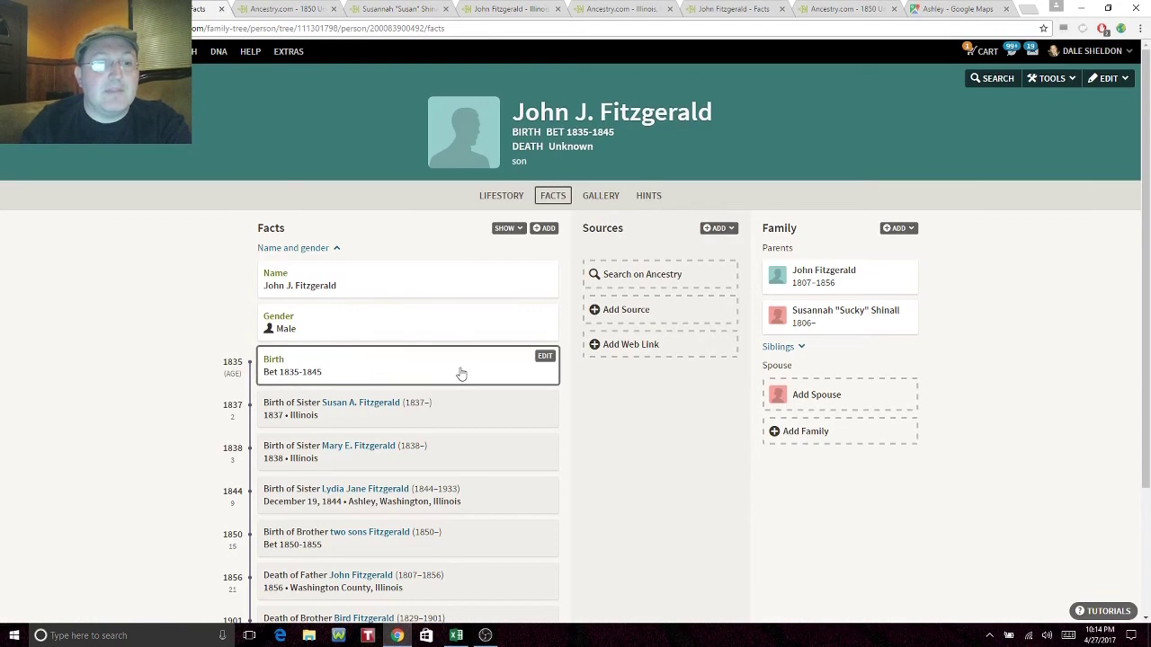
left_click(544, 357)
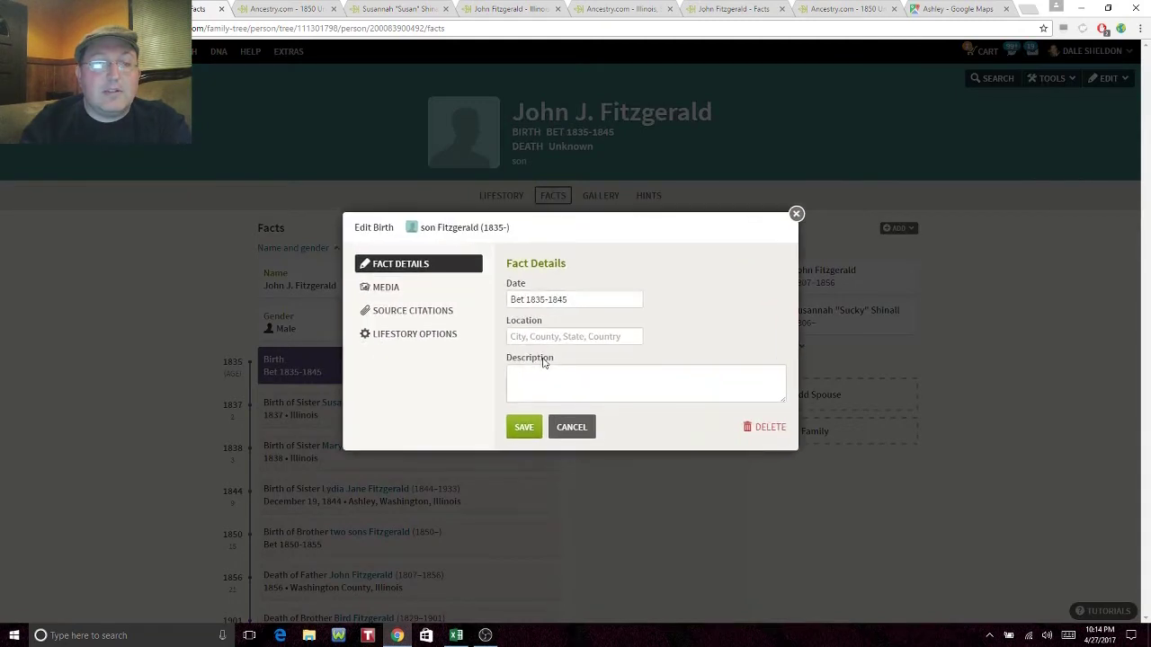
left_click(576, 298)
key("BackSpace")
key("BackSpace")
key("BackSpace")
key("BackSpace")
key("BackSpace")
key("BackSpace")
key("BackSpace")
key("BackSpace")
key("BackSpace")
key("BackSpace")
key("BackSpace")
type("1842")
key("Tab")
type("Illinois")
left_click(656, 305)
left_click(523, 427)
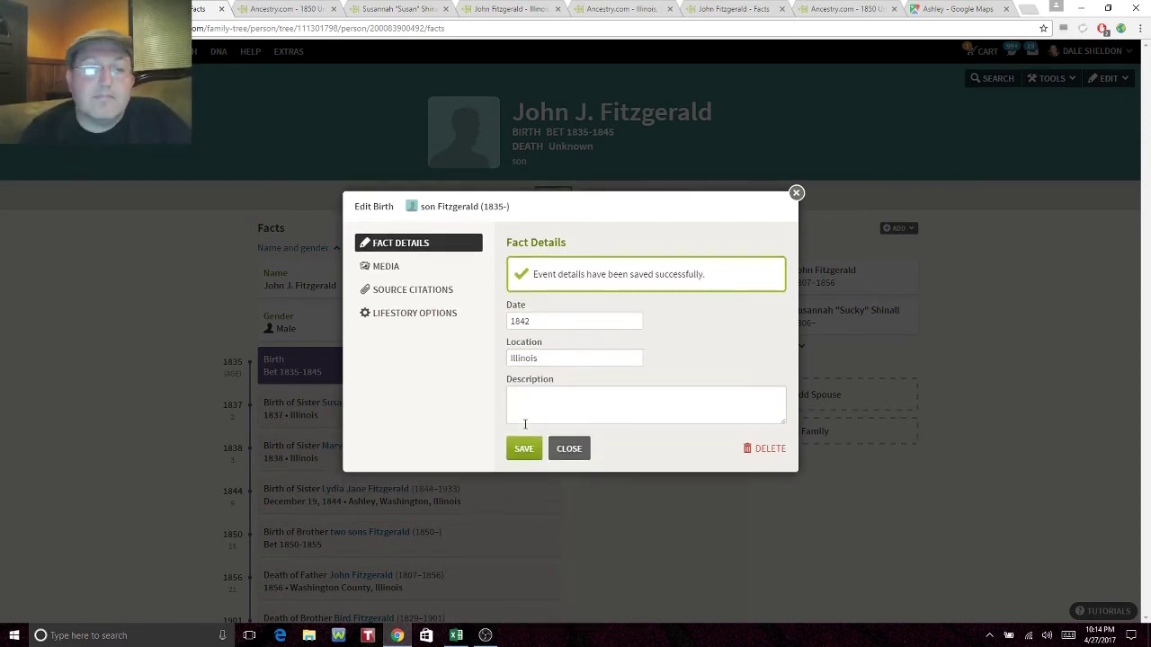
left_click(559, 450)
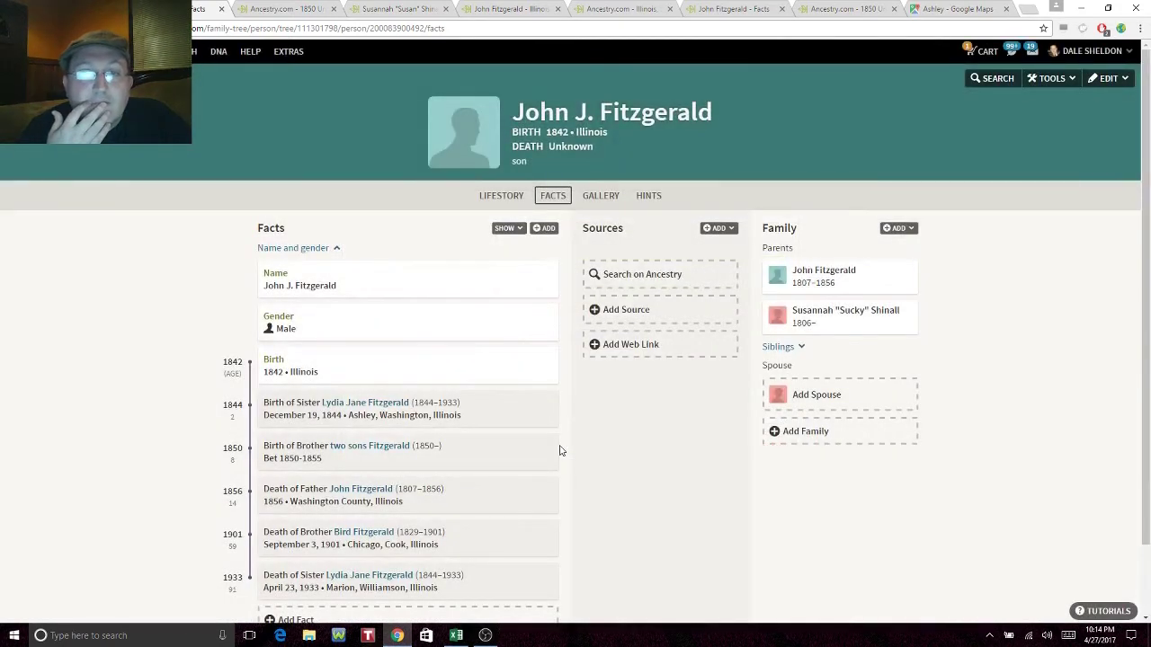
Step: Open the father's facts and close the finished 1850 census, mother's facts and state census search results pages
left_click(827, 274)
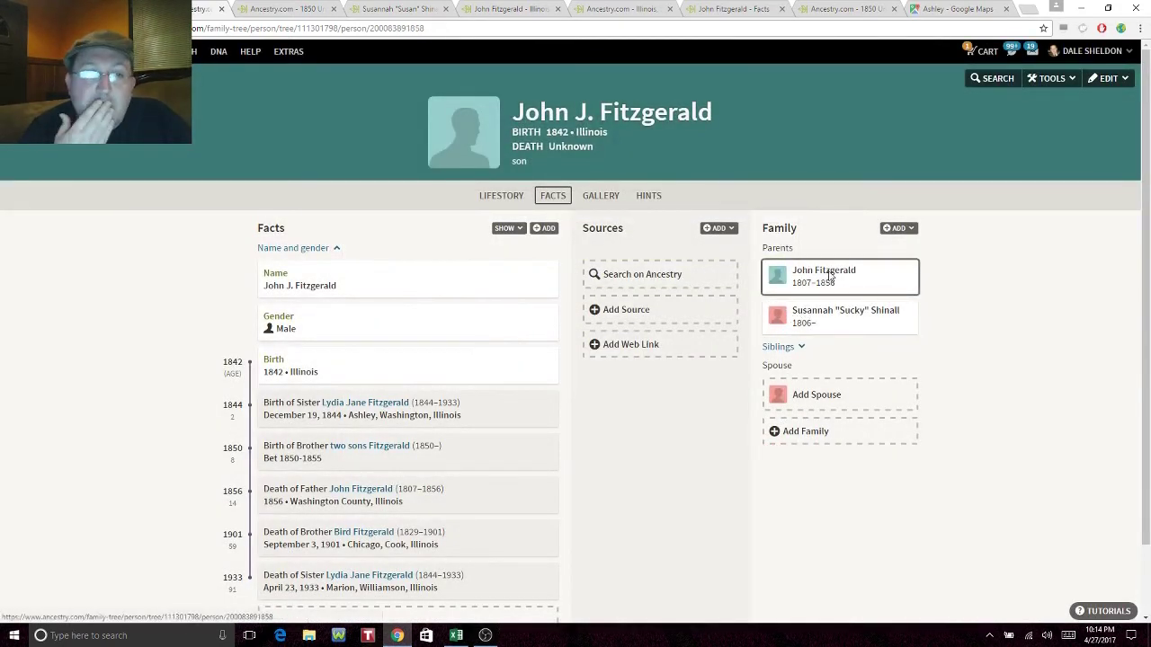
left_click(264, 10)
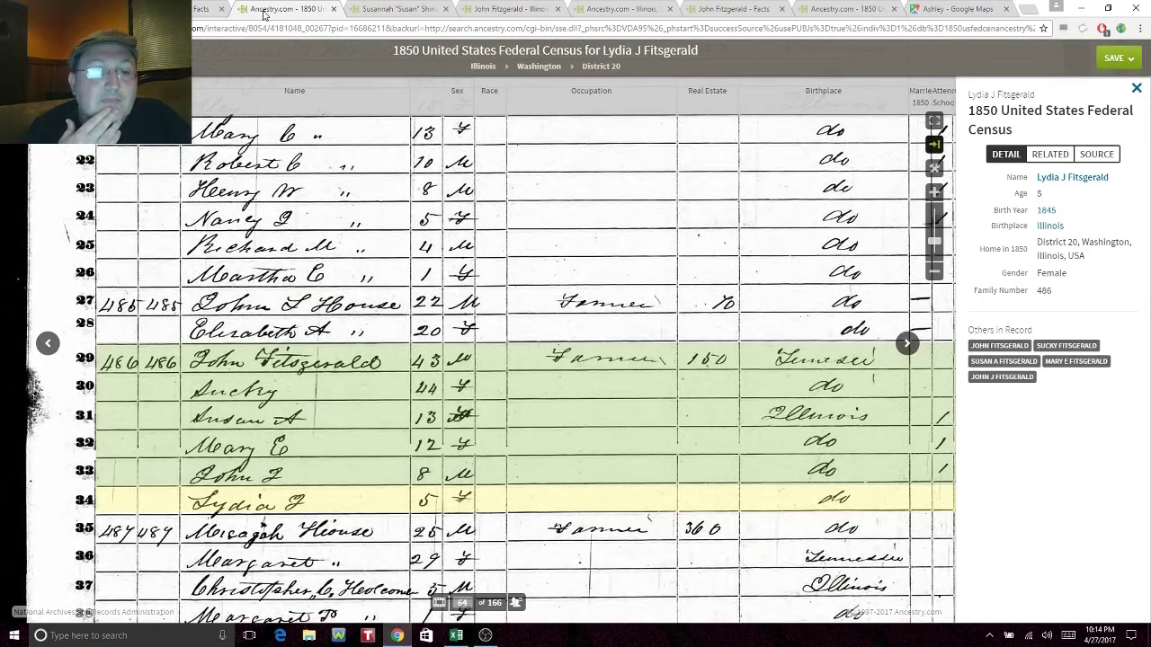
left_click(333, 9)
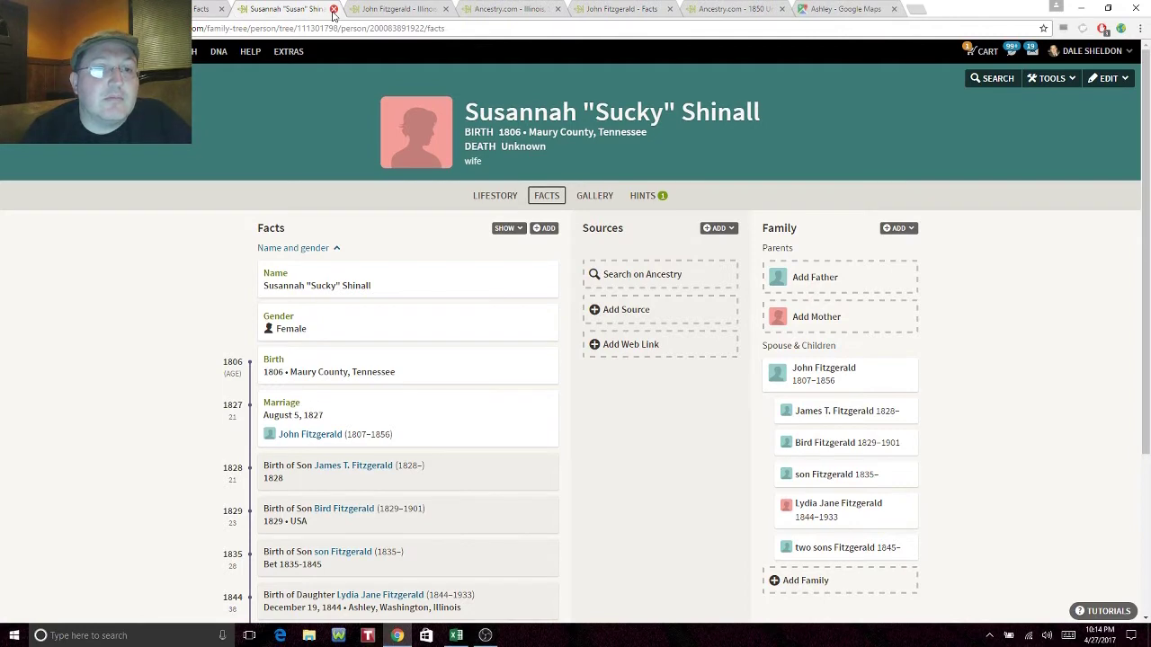
left_click(334, 9)
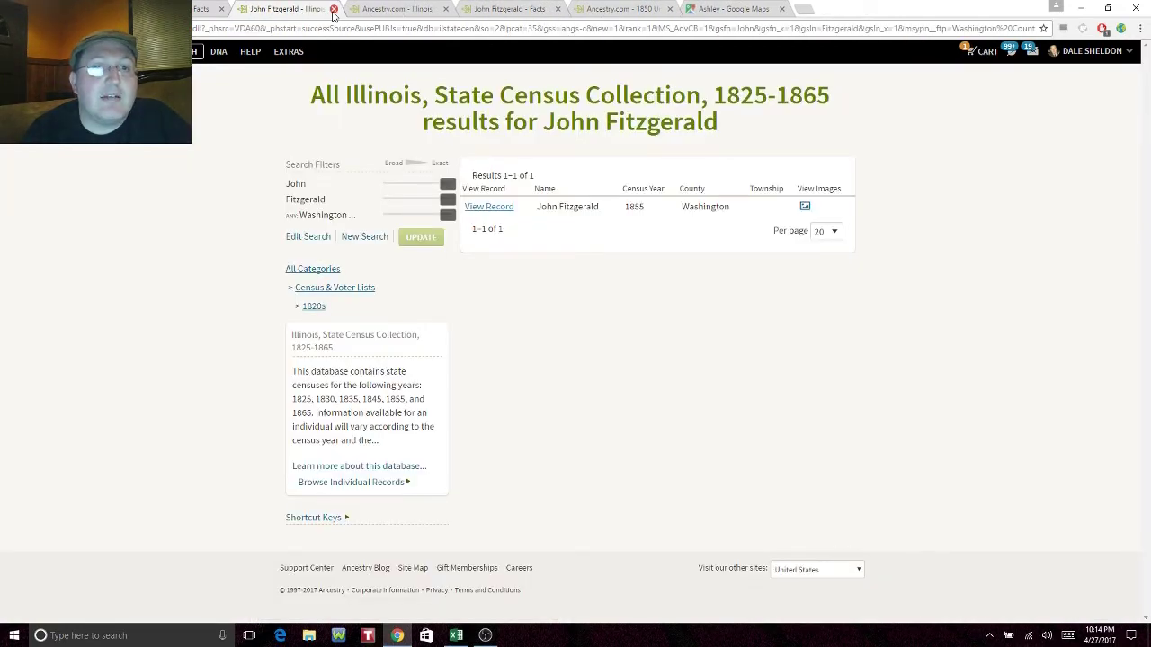
left_click(334, 9)
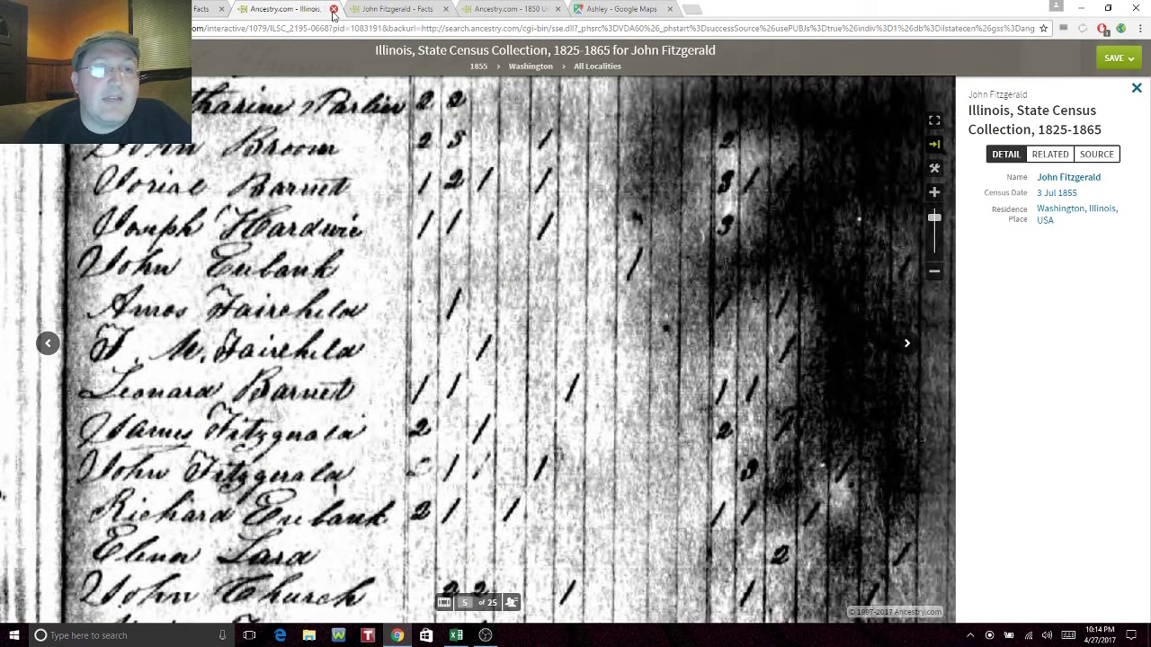
key("ctrl+shift+Tab")
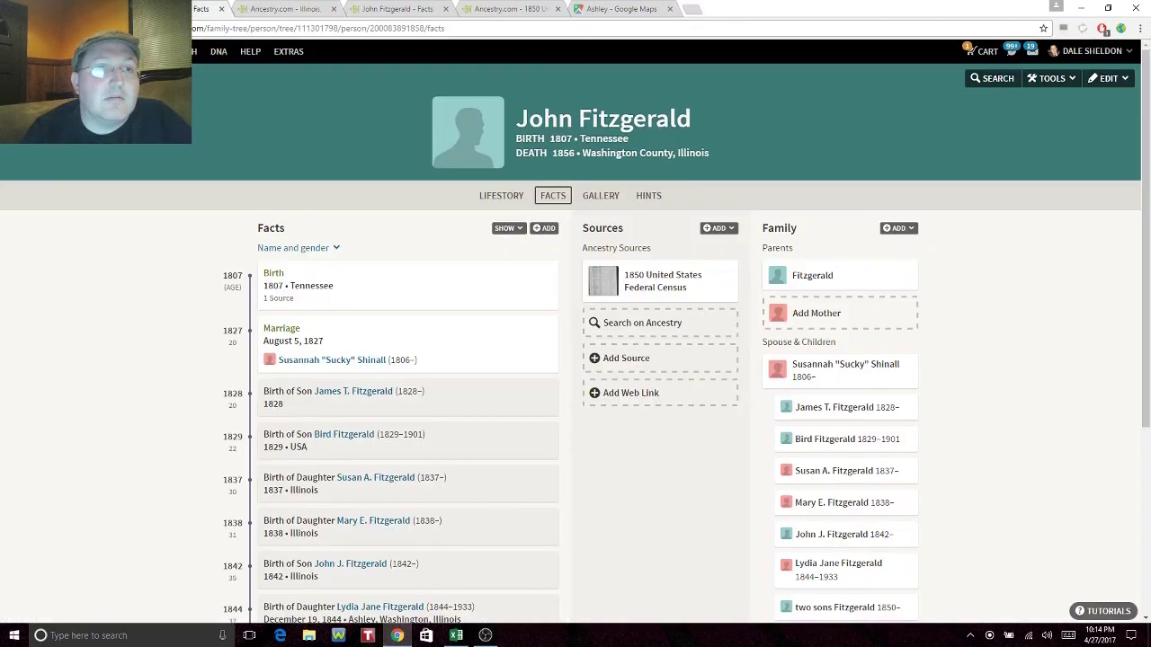
Step: Save the 1855 Washington County state census record to the father in the family tree
left_click(270, 12)
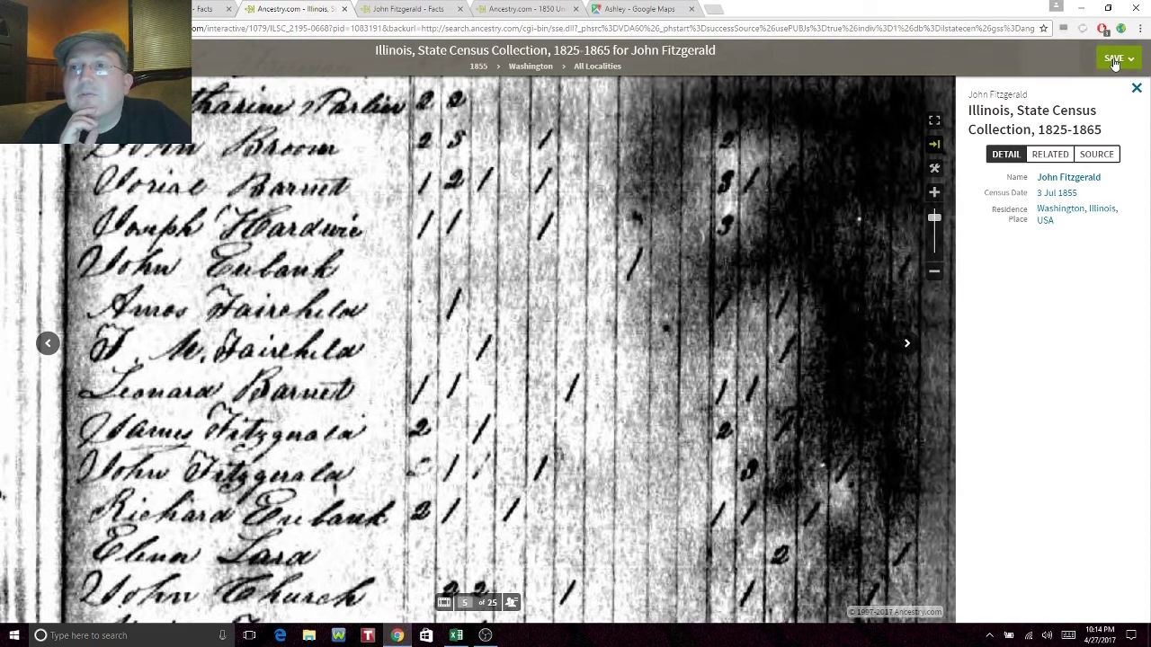
left_click(1115, 59)
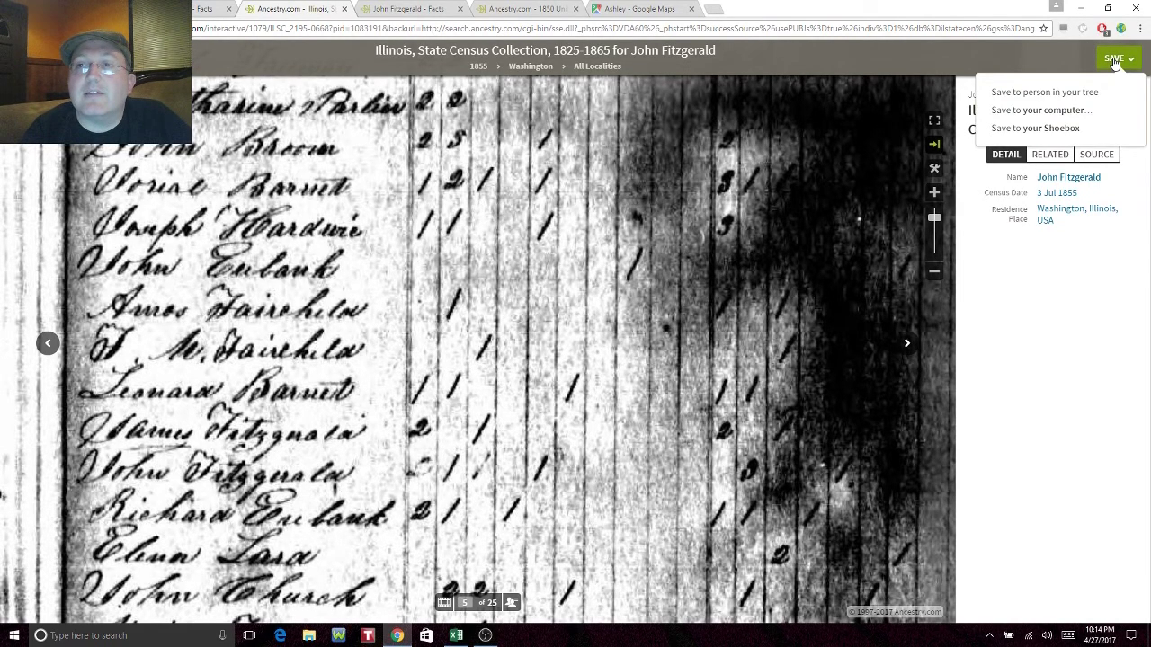
left_click(1051, 92)
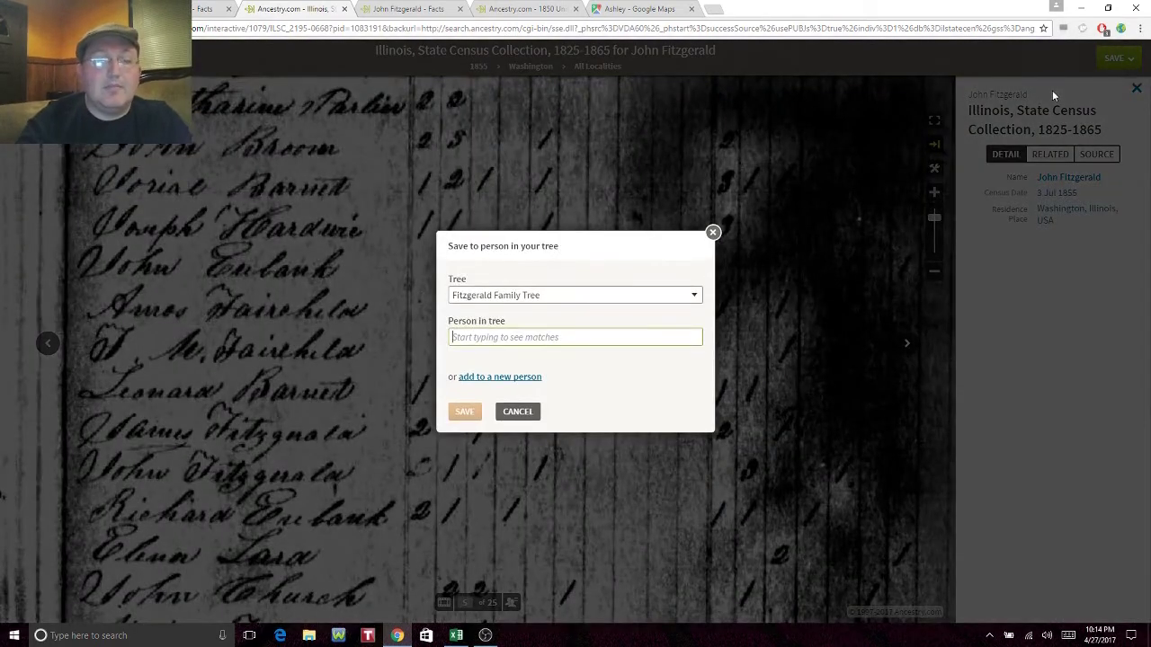
type("john s")
key("BackSpace")
type("fi")
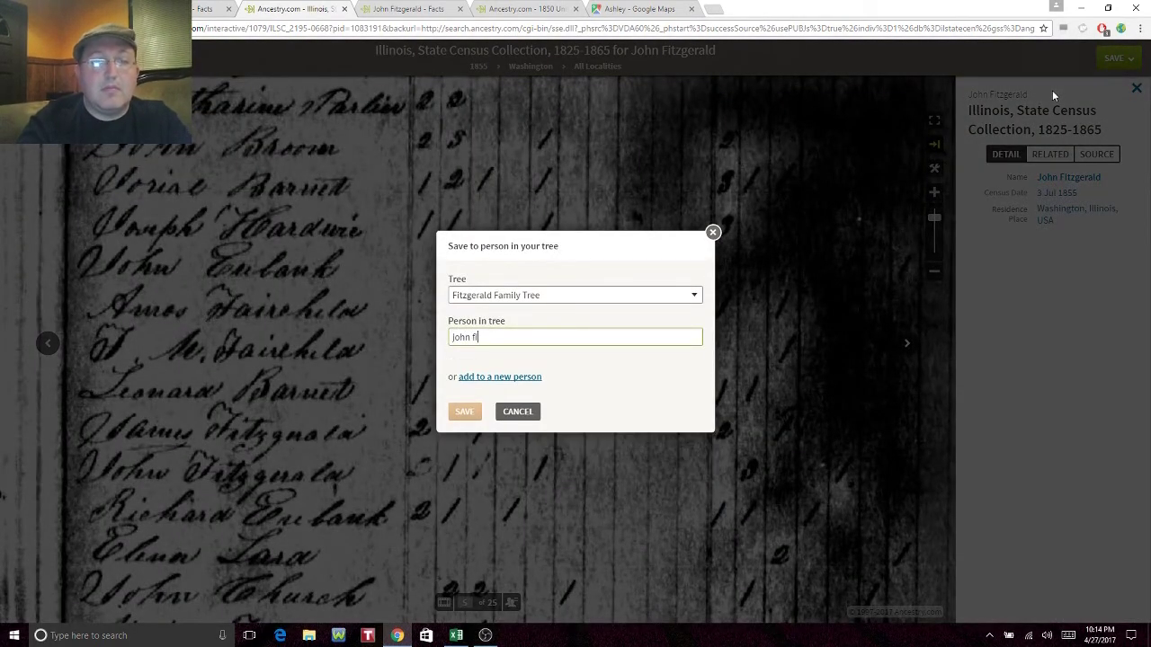
key("Return")
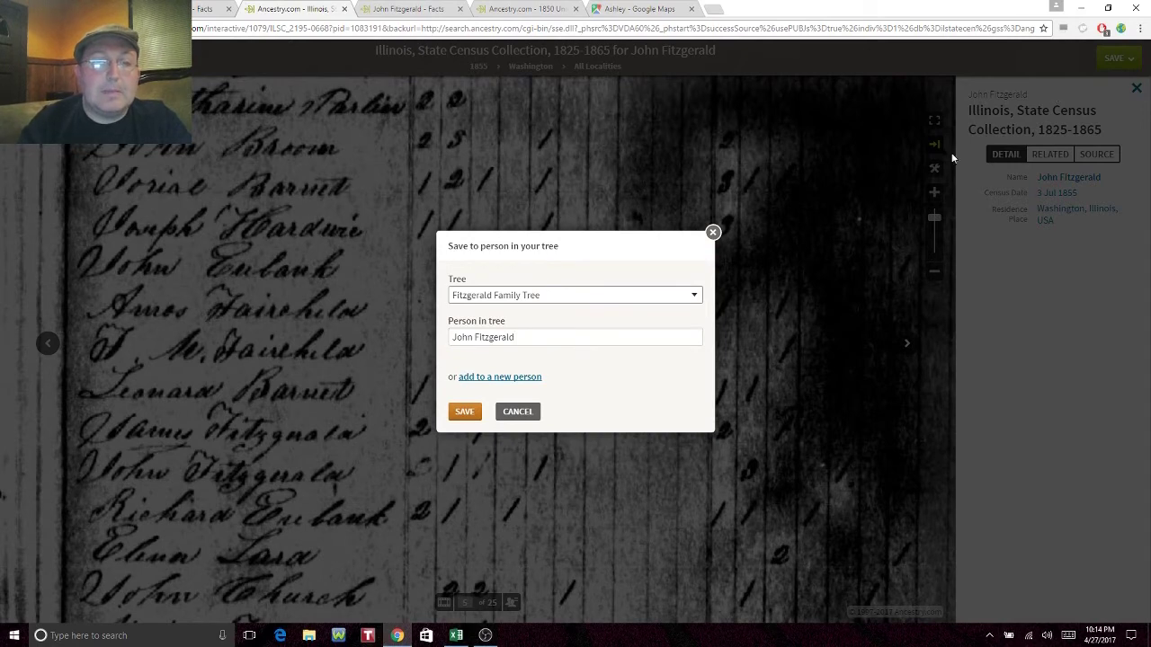
left_click(464, 411)
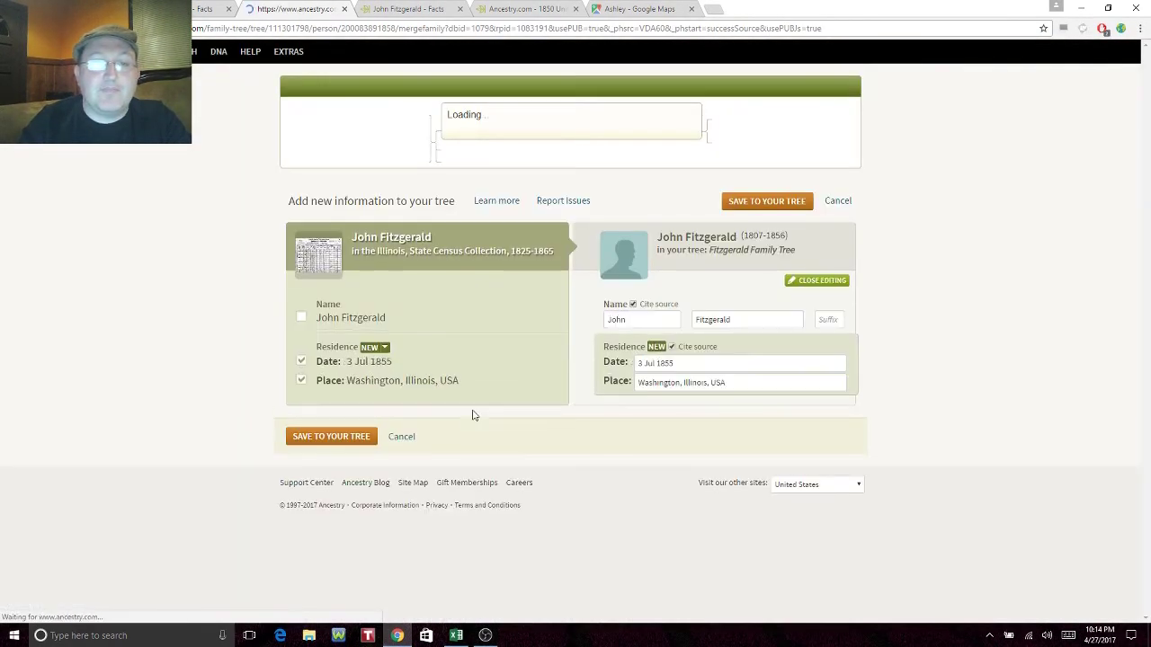
Step: Change the new residence fact's date to "July 3, 1855"
left_click(655, 376)
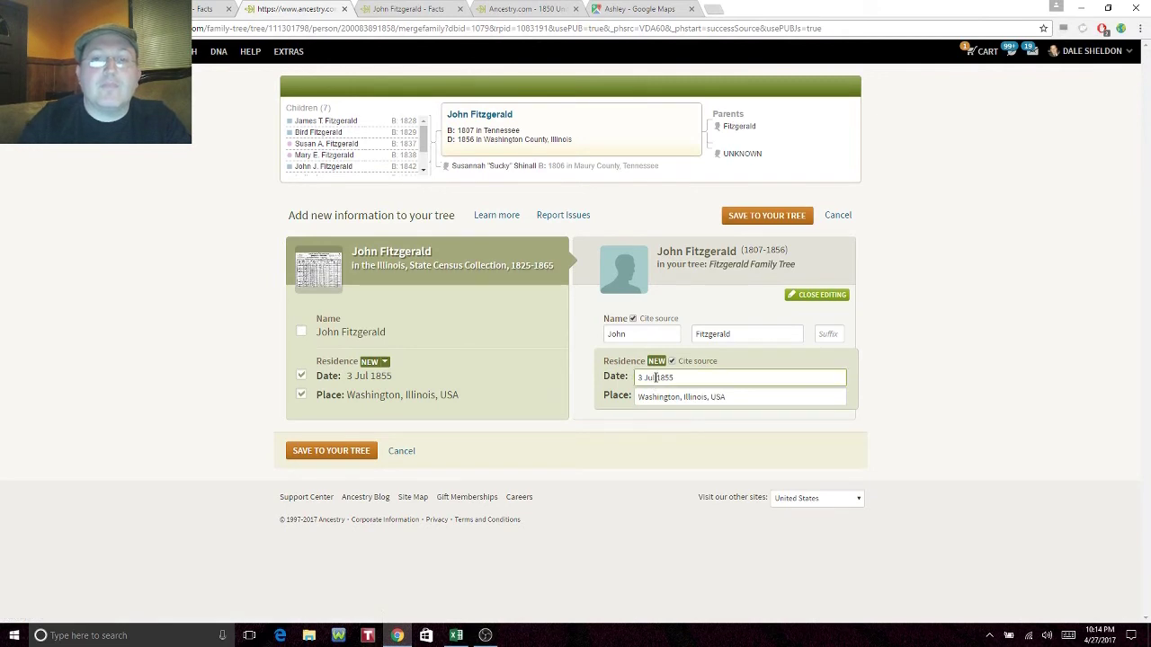
key("Home")
key("Delete")
key("Delete")
type("y 3,")
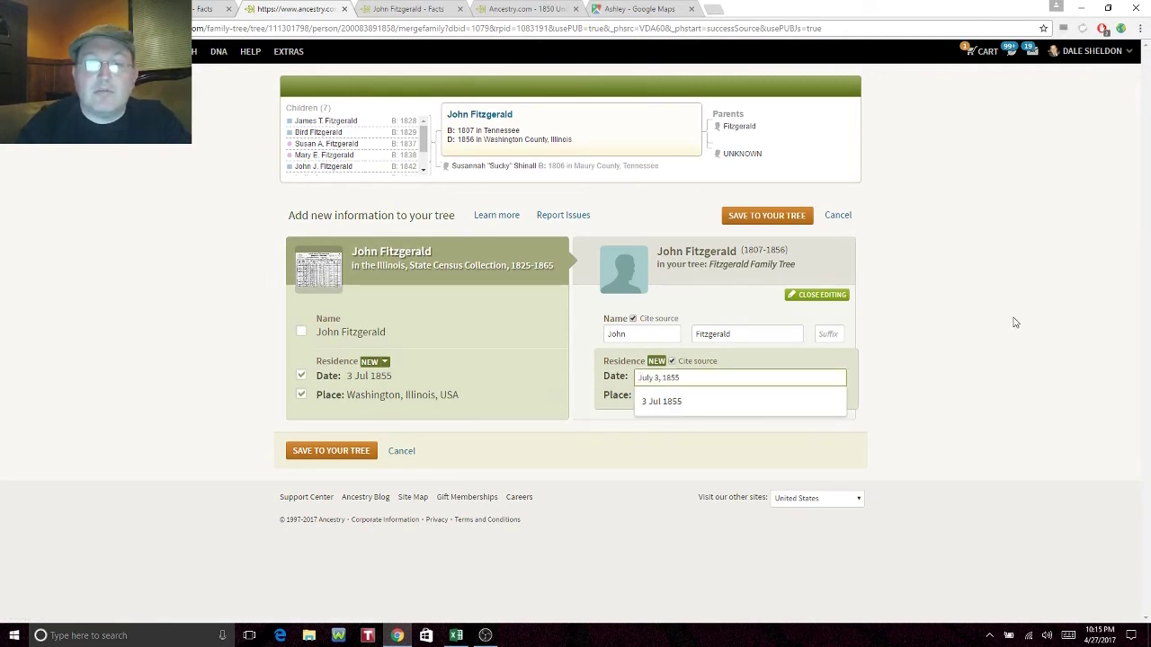
left_click(1014, 322)
Step: Set the residence place to "Washington County, Illinois", save the record to the tree, and close the resulting facts page
left_click(734, 397)
key("BackSpace")
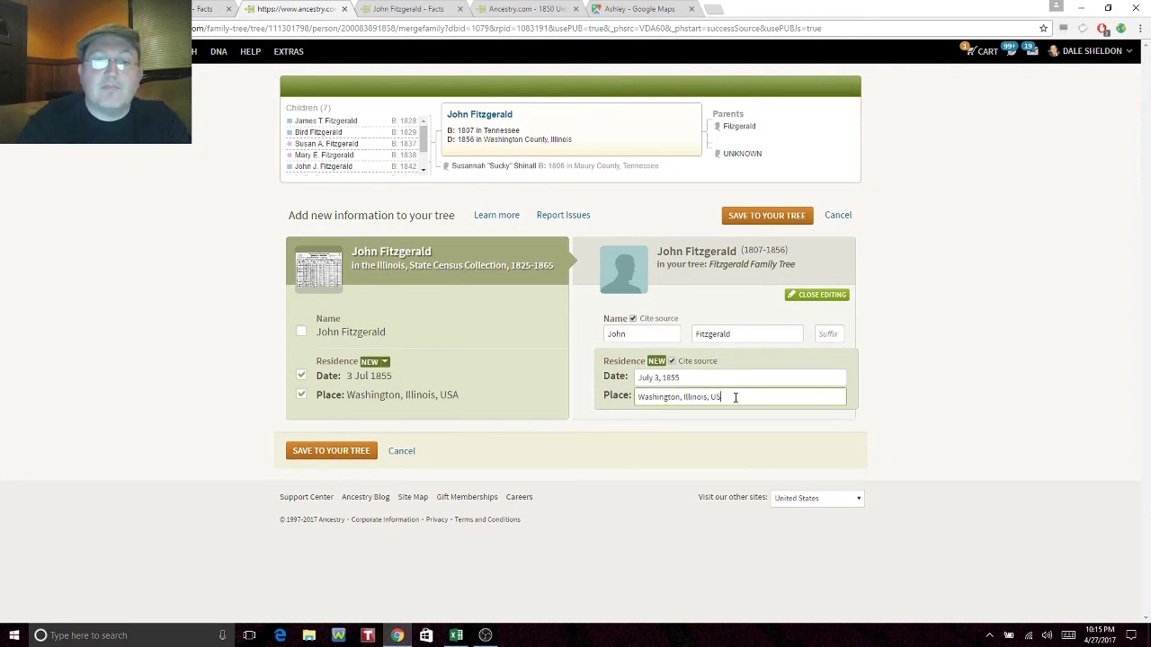
key("BackSpace")
key("BackSpace")
key("BackSpace")
key("BackSpace")
key("BackSpace")
key("BackSpace")
key("BackSpace")
key("BackSpace")
key("BackSpace")
key("BackSpace")
key("BackSpace")
key("BackSpace")
key("BackSpace")
key("BackSpace")
key("BackSpace")
key("BackSpace")
key("BackSpace")
key("BackSpace")
key("BackSpace")
key("BackSpace")
type("ash")
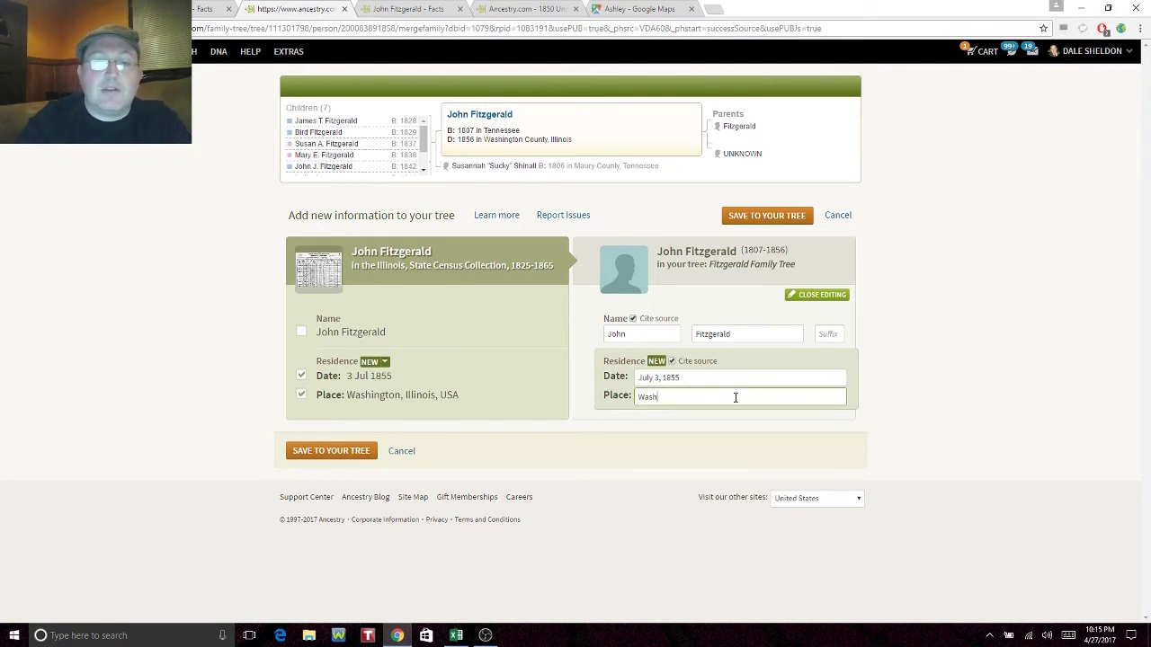
type("ington County")
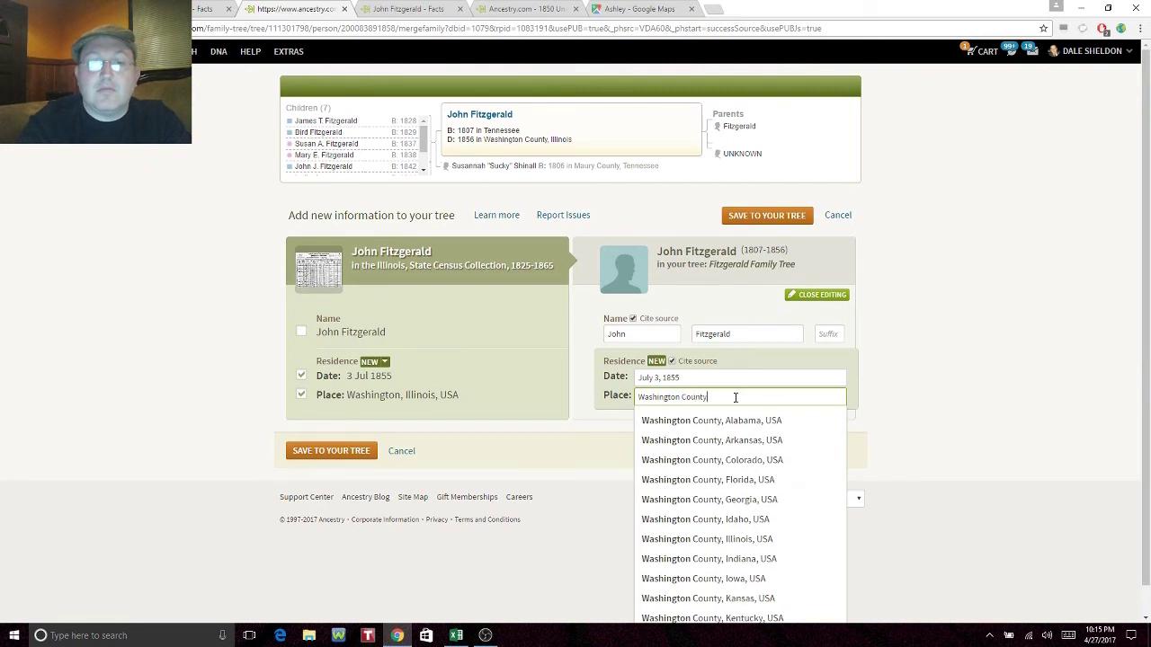
type(", Illinoi")
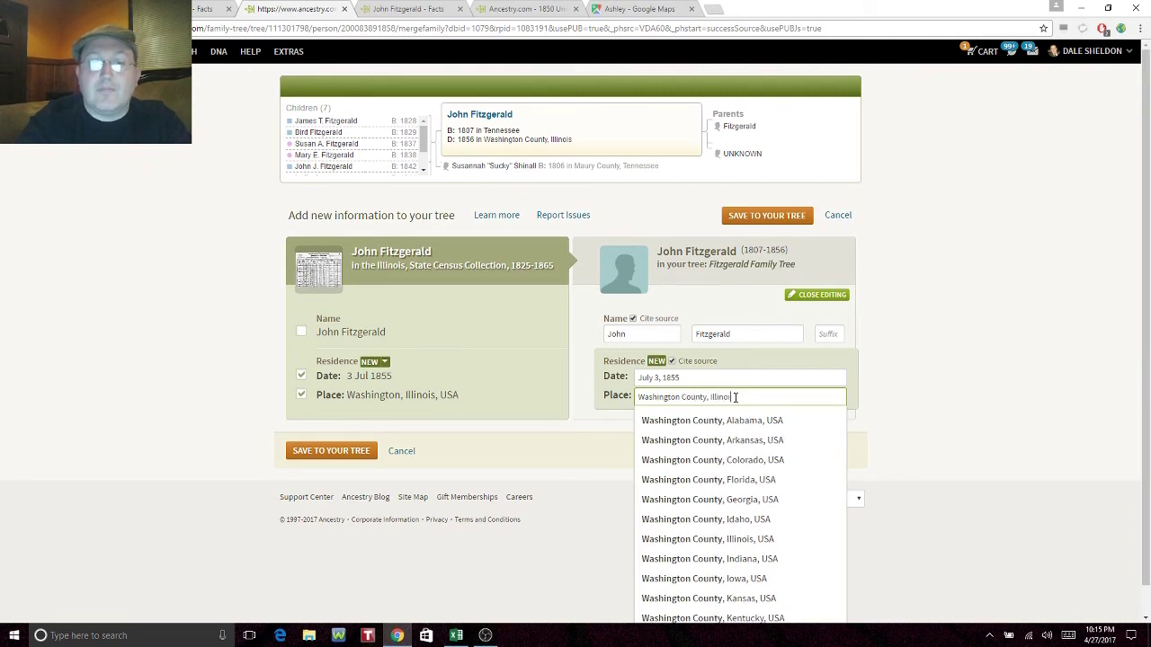
type("s")
left_click(347, 452)
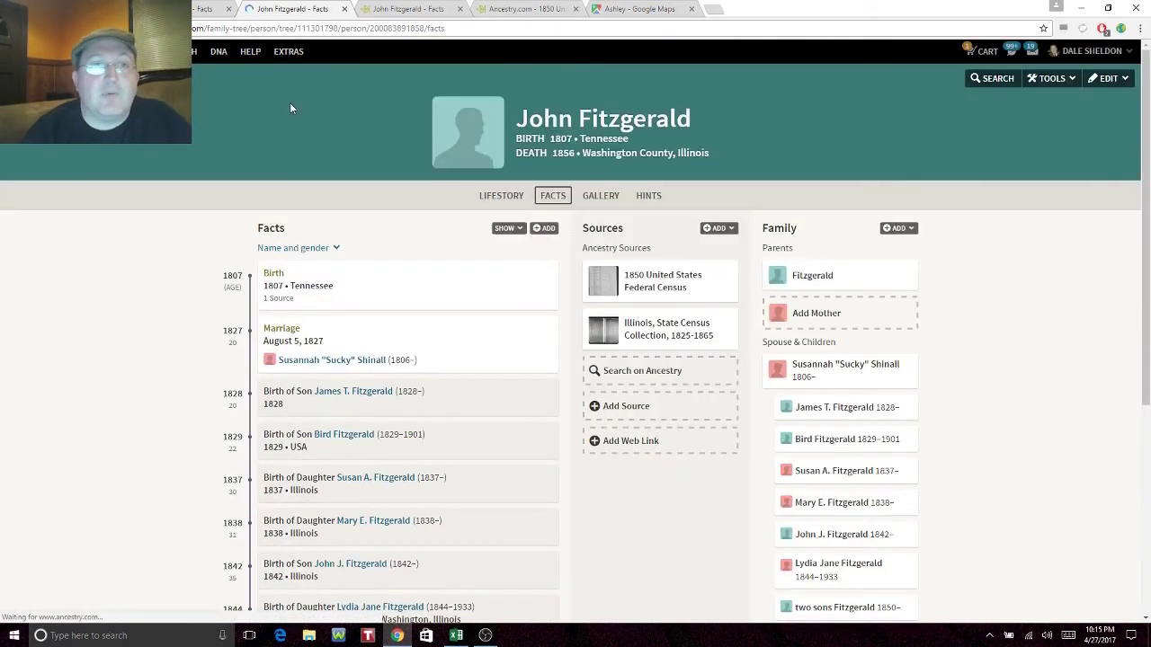
left_click(344, 9)
Step: View the 1850 census record for the eldest son's household and check the options for saving it
left_click(409, 9)
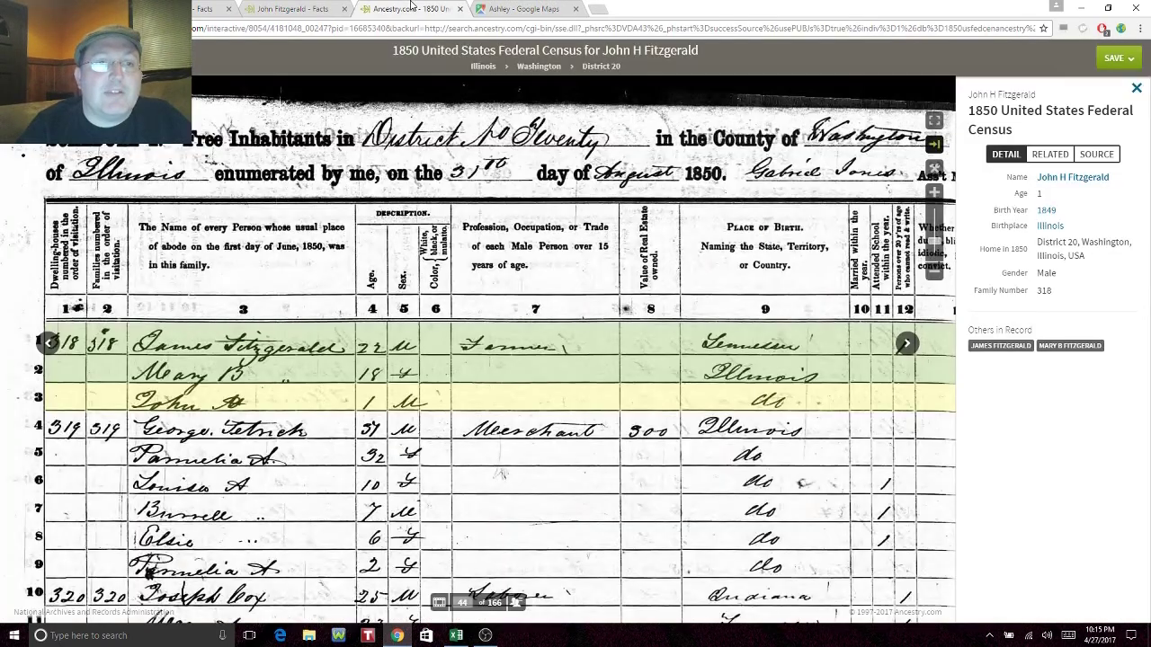
left_click(1117, 63)
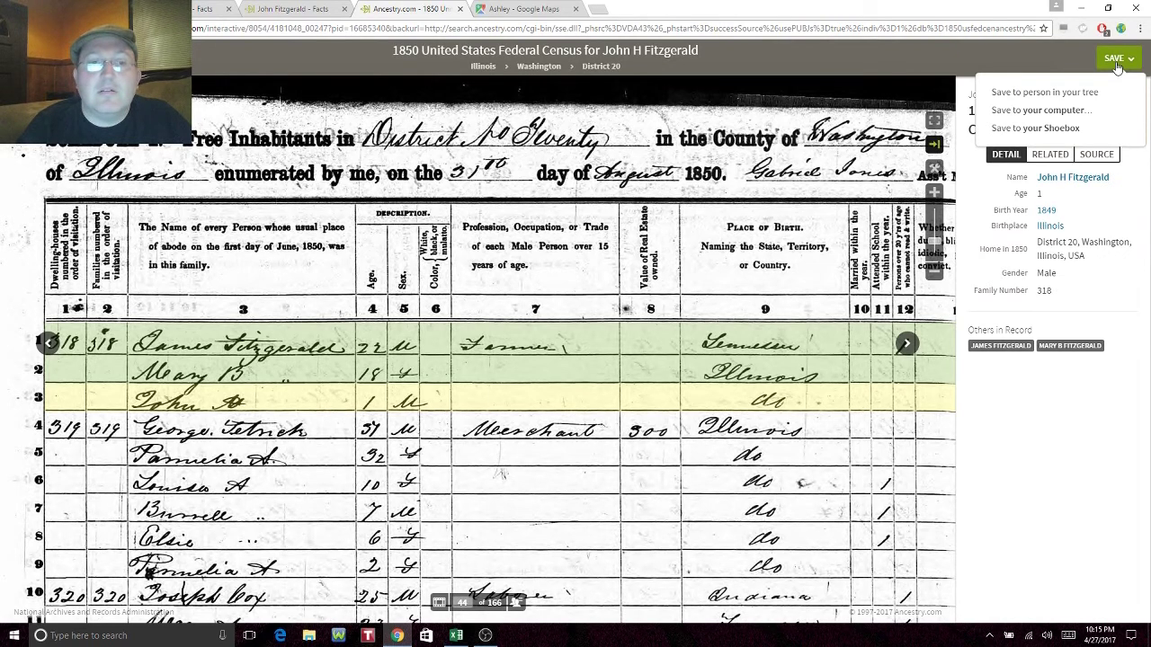
left_click(1059, 425)
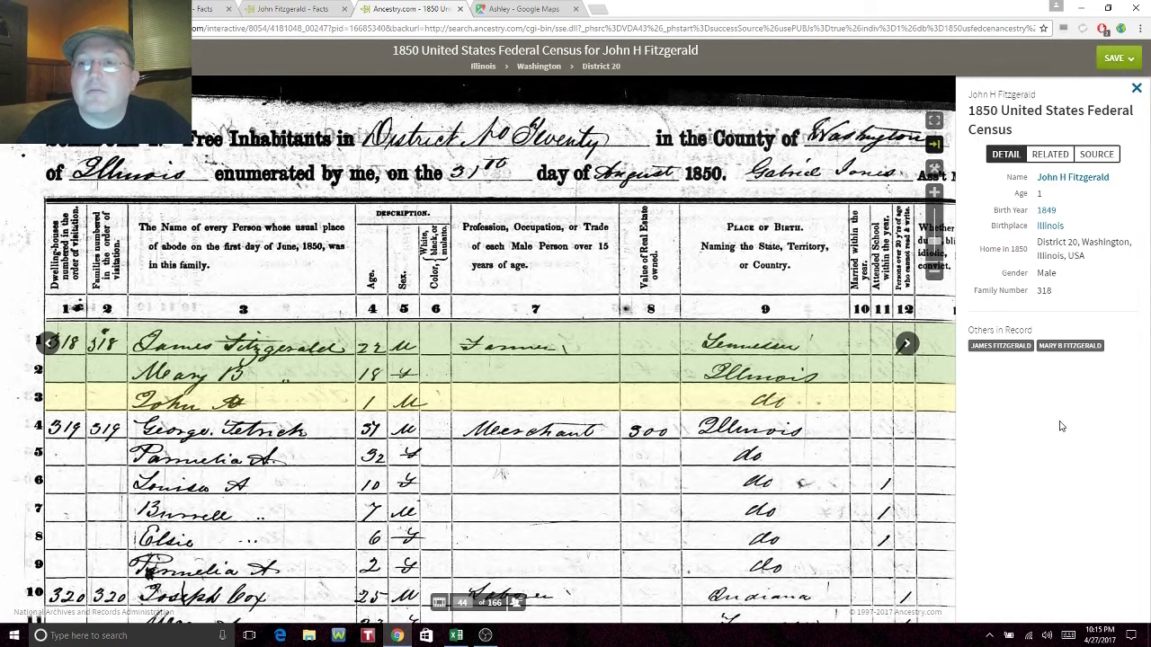
Step: Compare the details recorded for the household head and the one-year-old child in the 1850 census
left_click(998, 347)
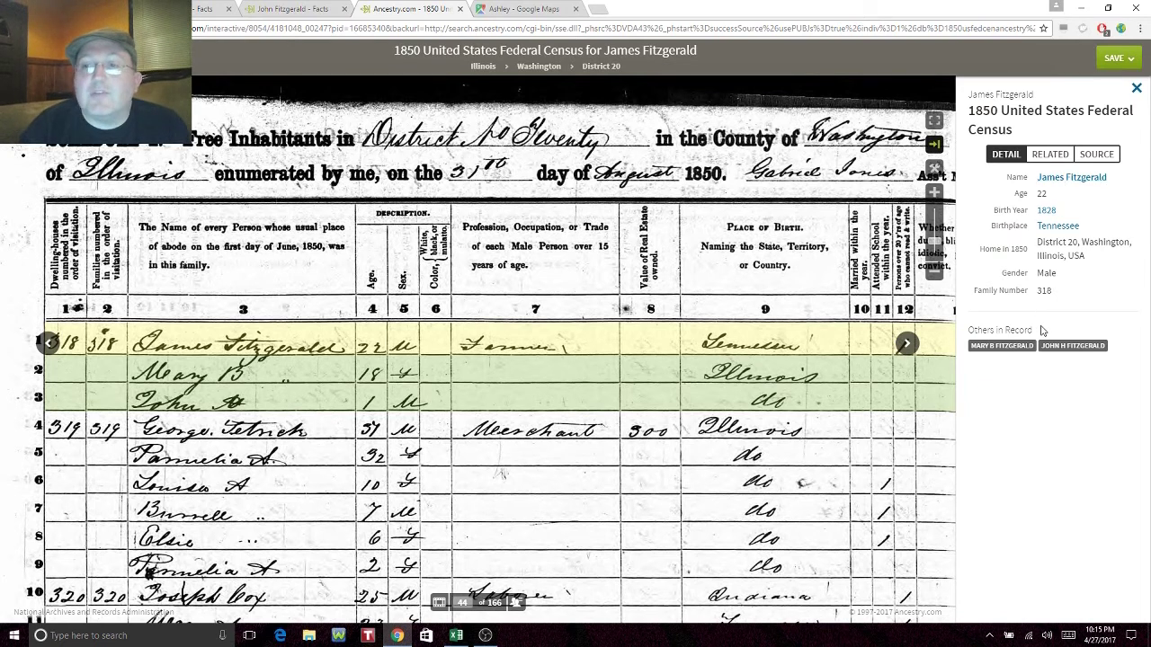
left_click(1060, 347)
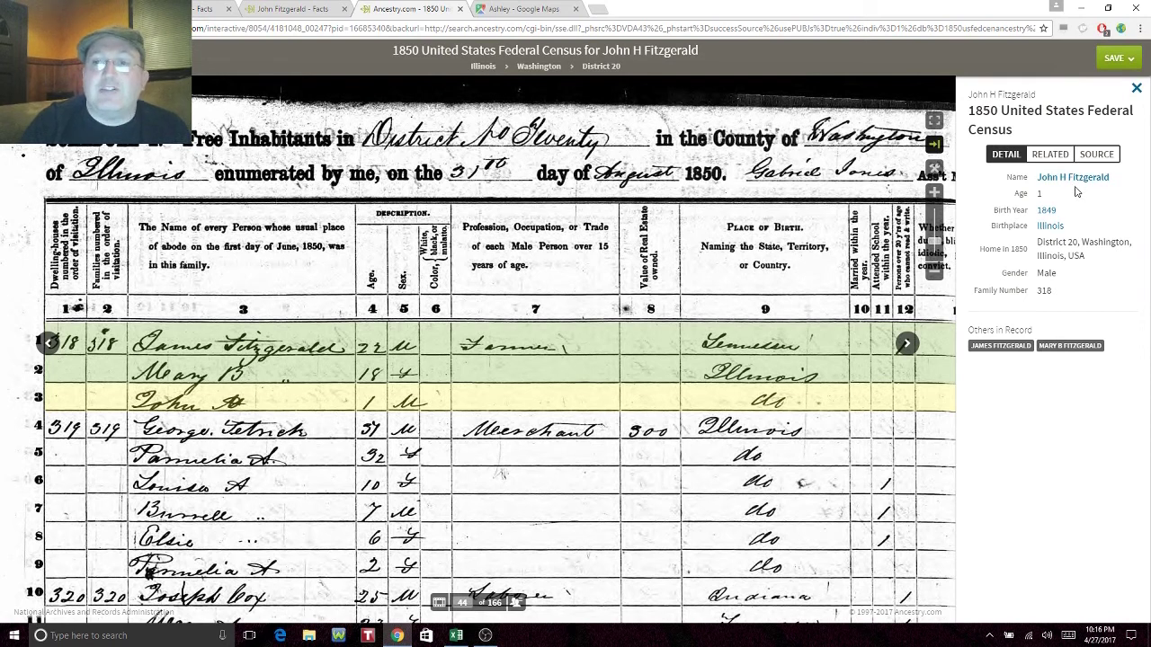
left_click(999, 347)
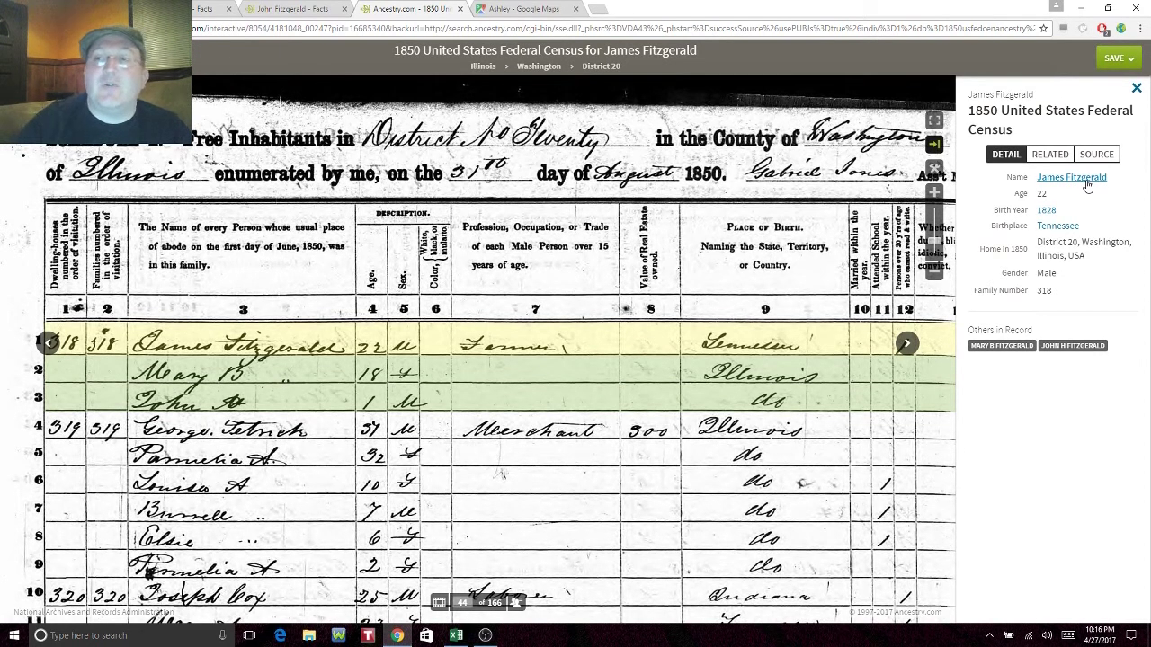
Step: Save the household head's 1850 census record to the matching eldest son in the family tree
left_click(1111, 59)
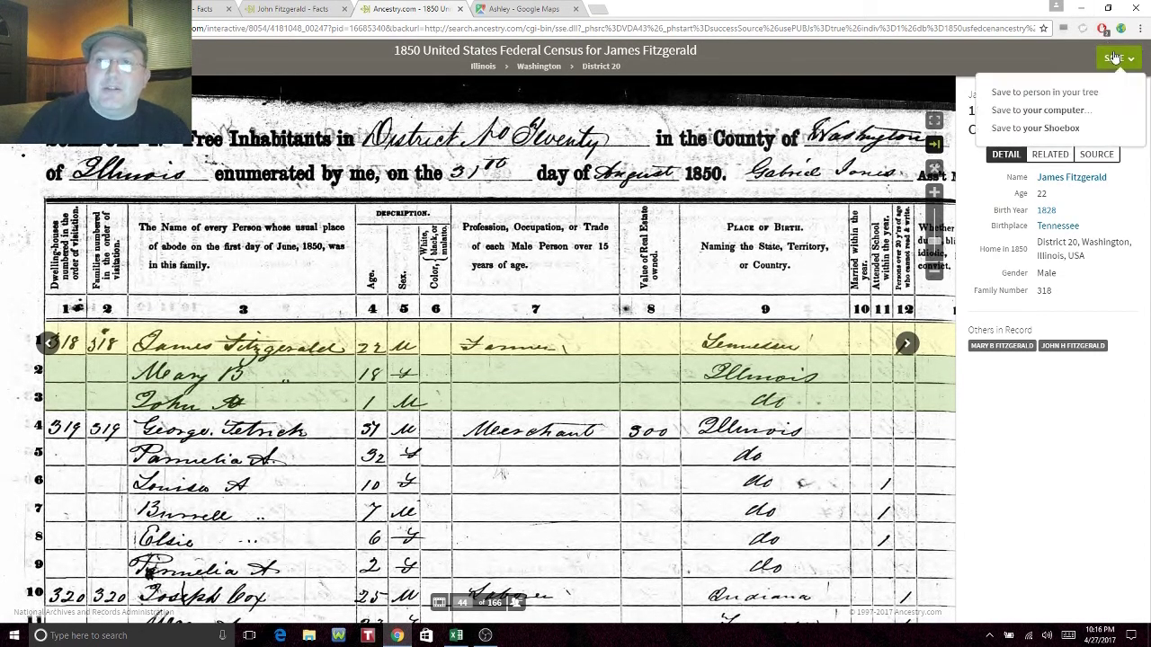
left_click(1047, 94)
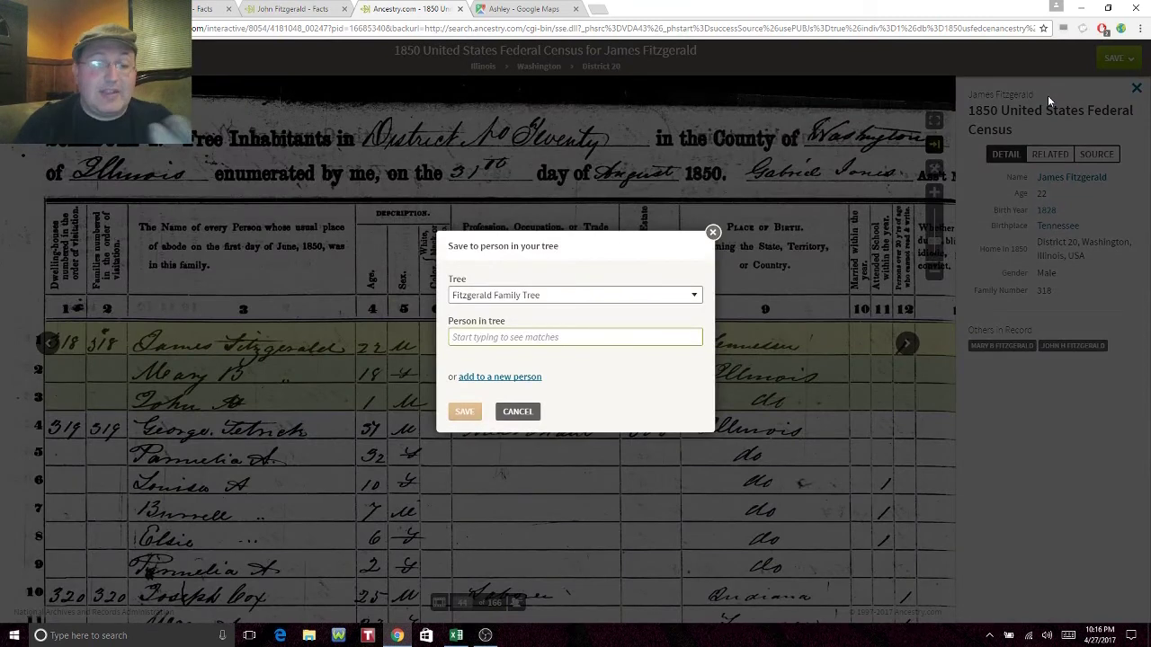
type("James")
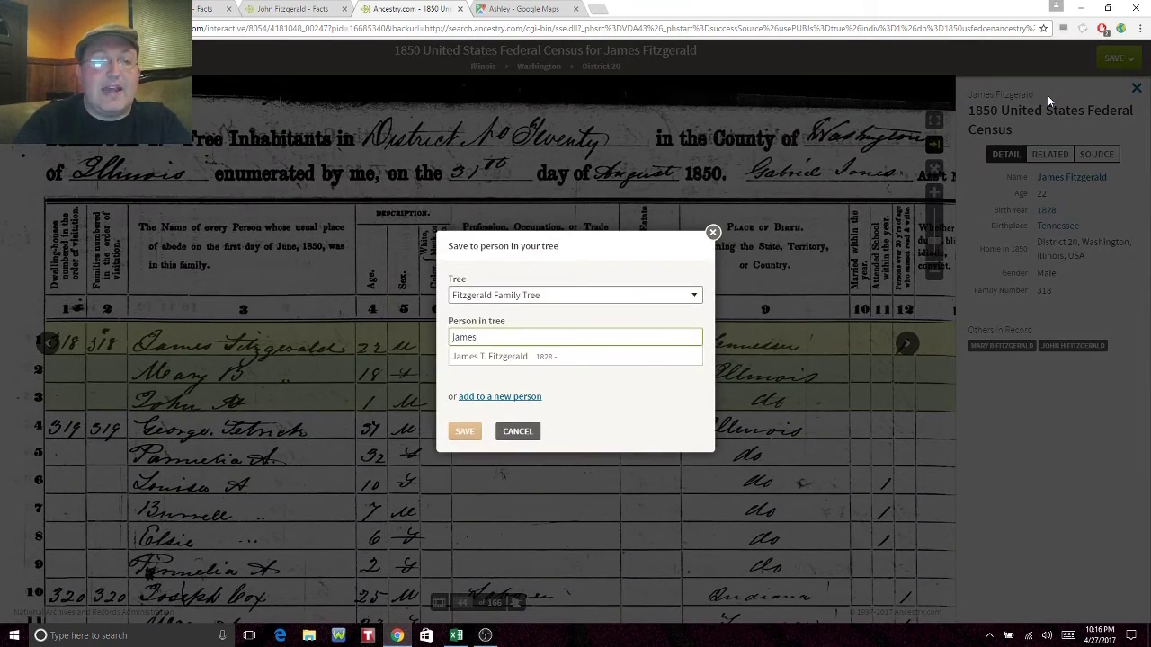
key("Down")
key("Return")
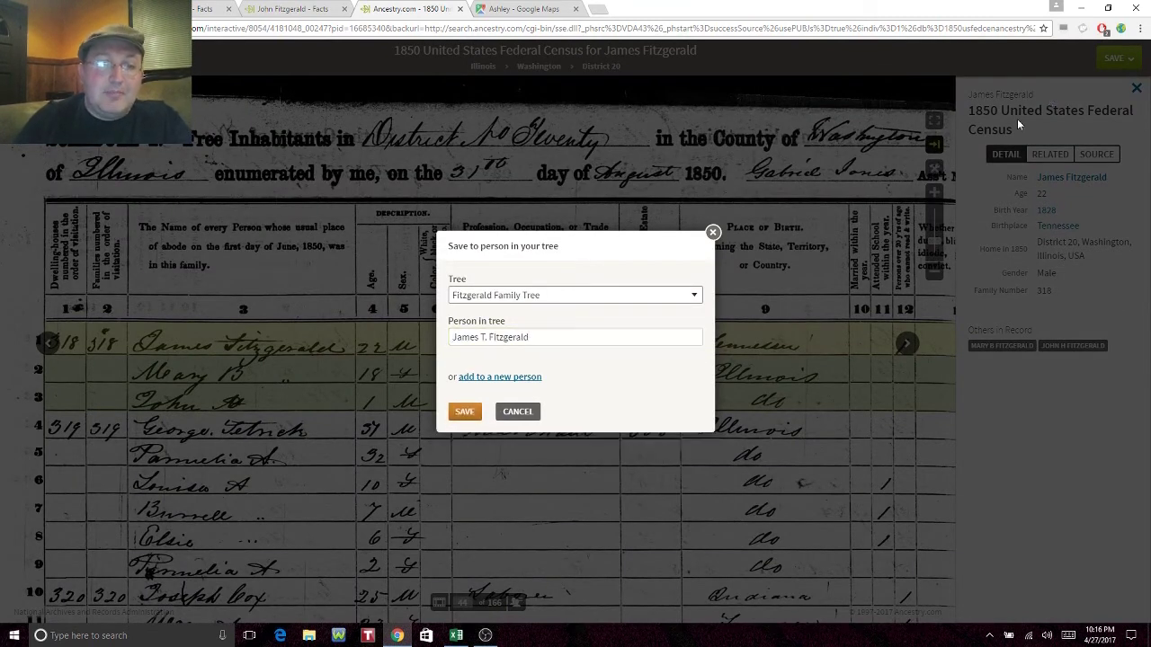
left_click(457, 412)
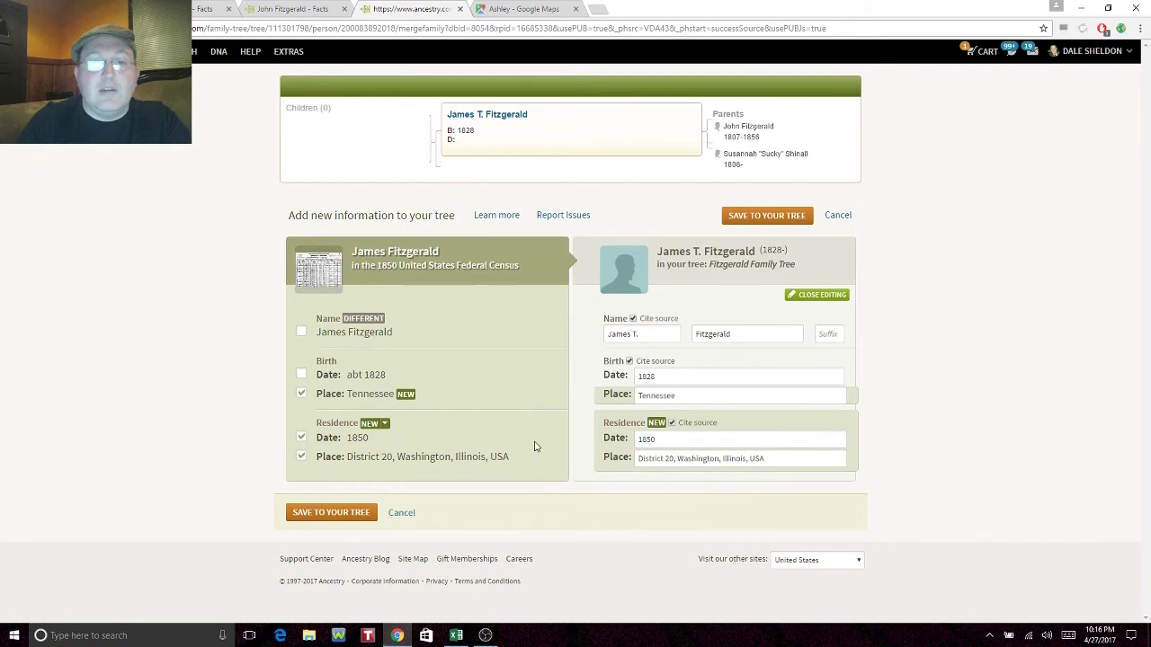
Step: Shorten the residence place to "District 20, Washington, Illinois", save the record to the tree, and close the resulting facts page
left_click(769, 461)
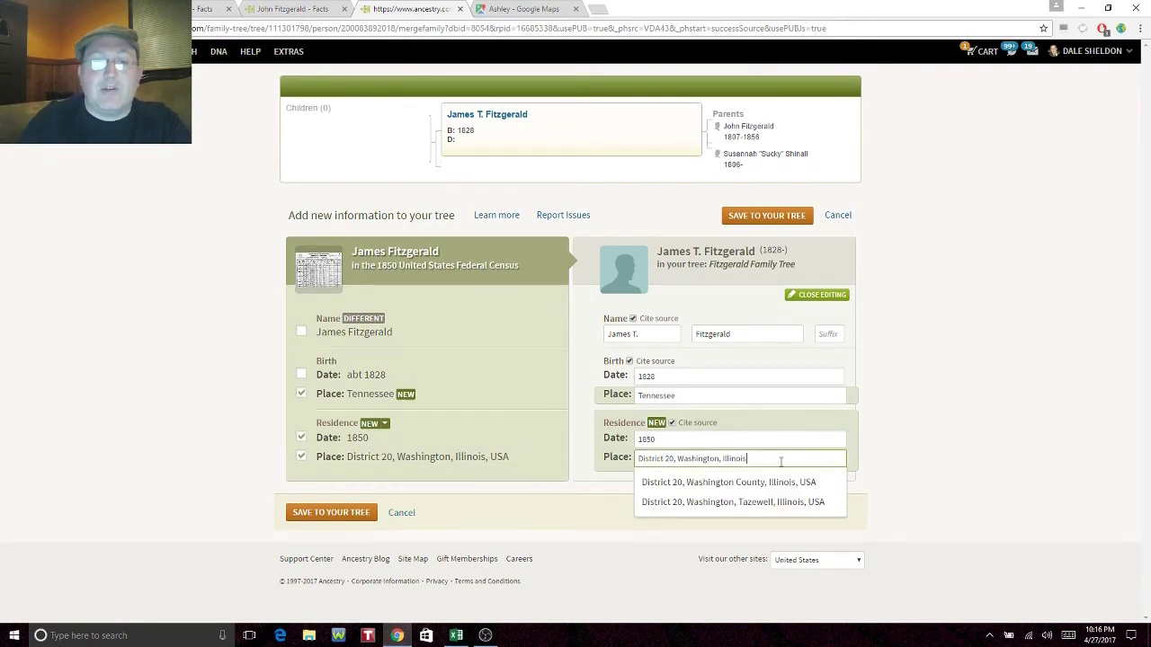
left_click(331, 513)
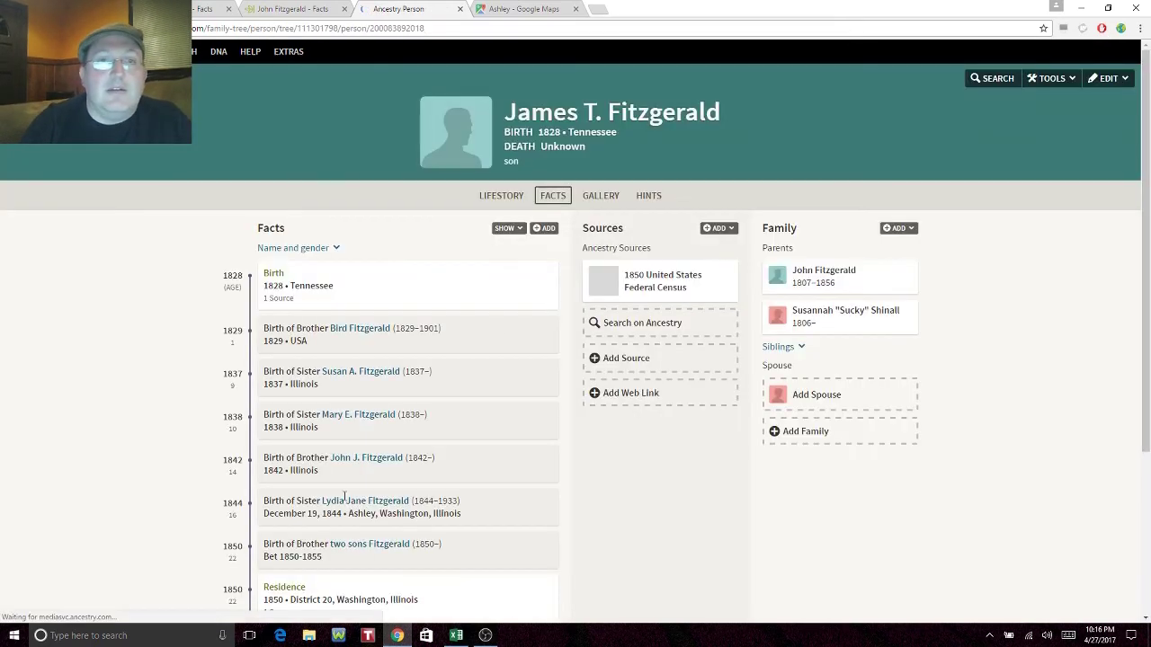
left_click(460, 9)
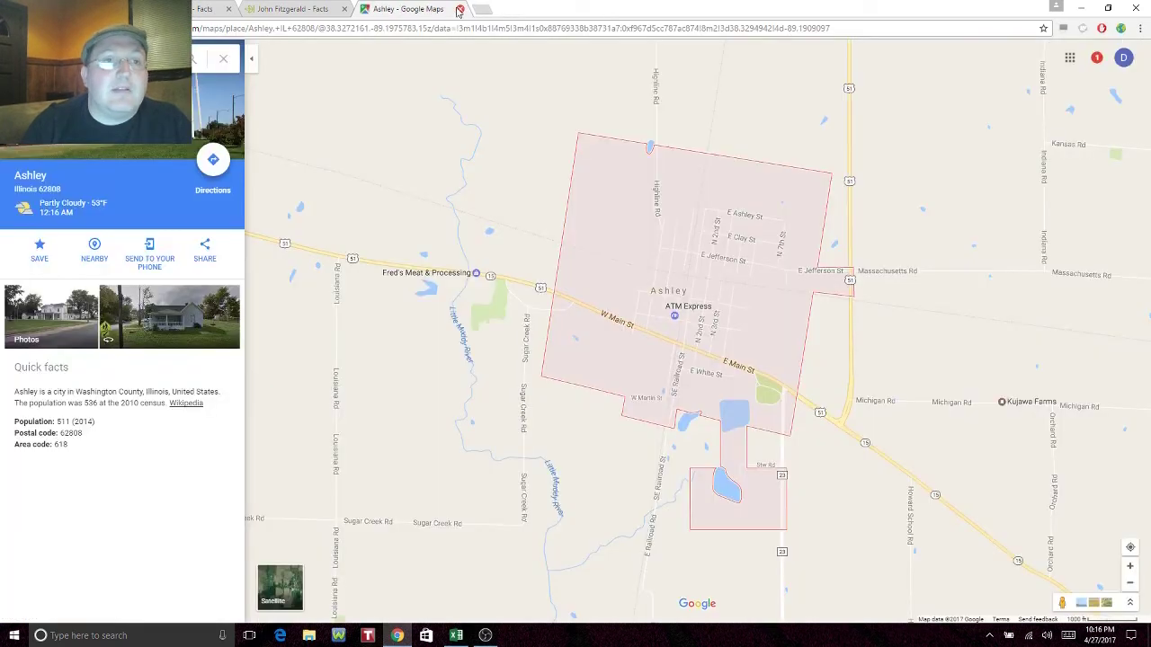
Step: Close the outdated duplicate of the father's facts page, keeping the version that lists all the children
left_click(279, 9)
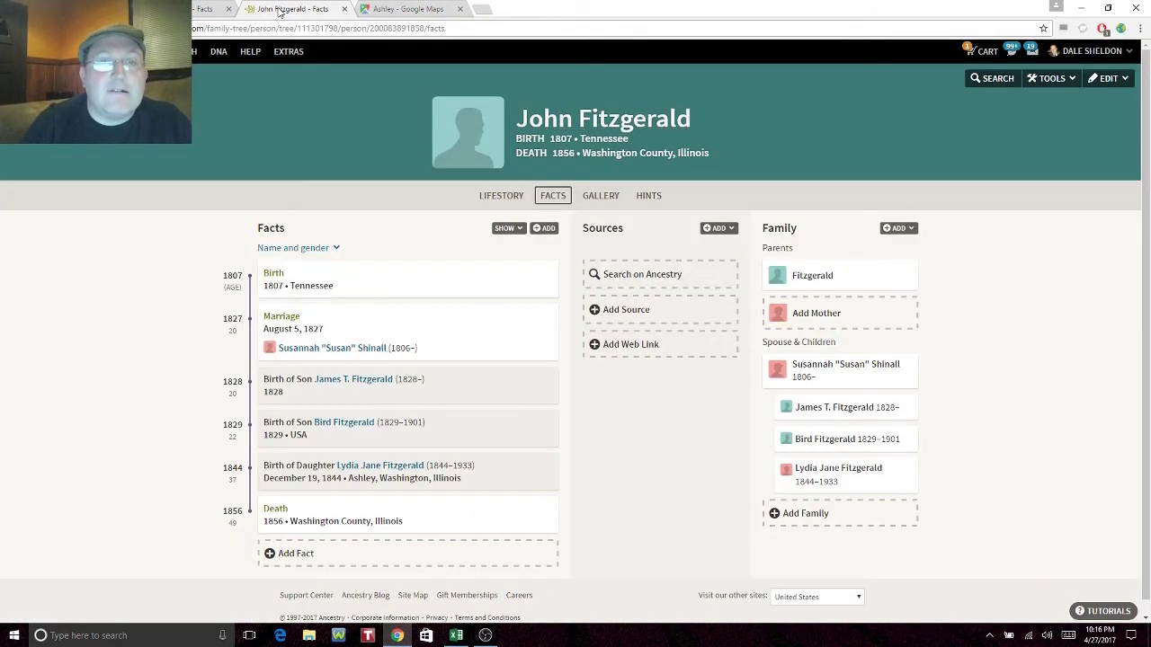
left_click(204, 14)
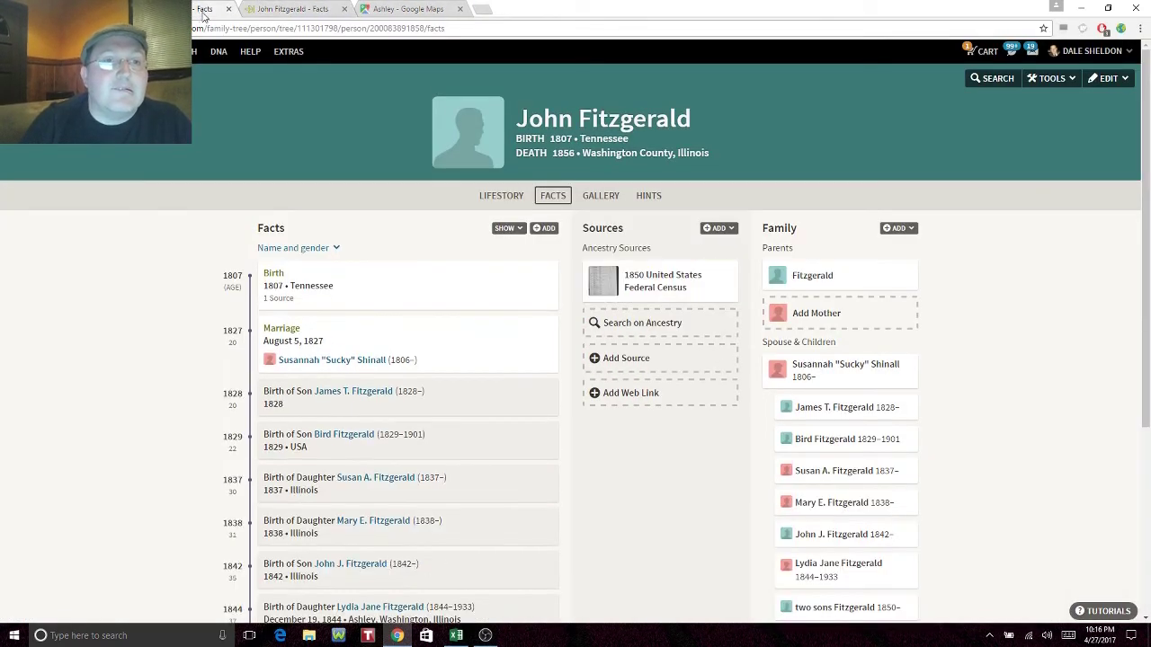
left_click(344, 10)
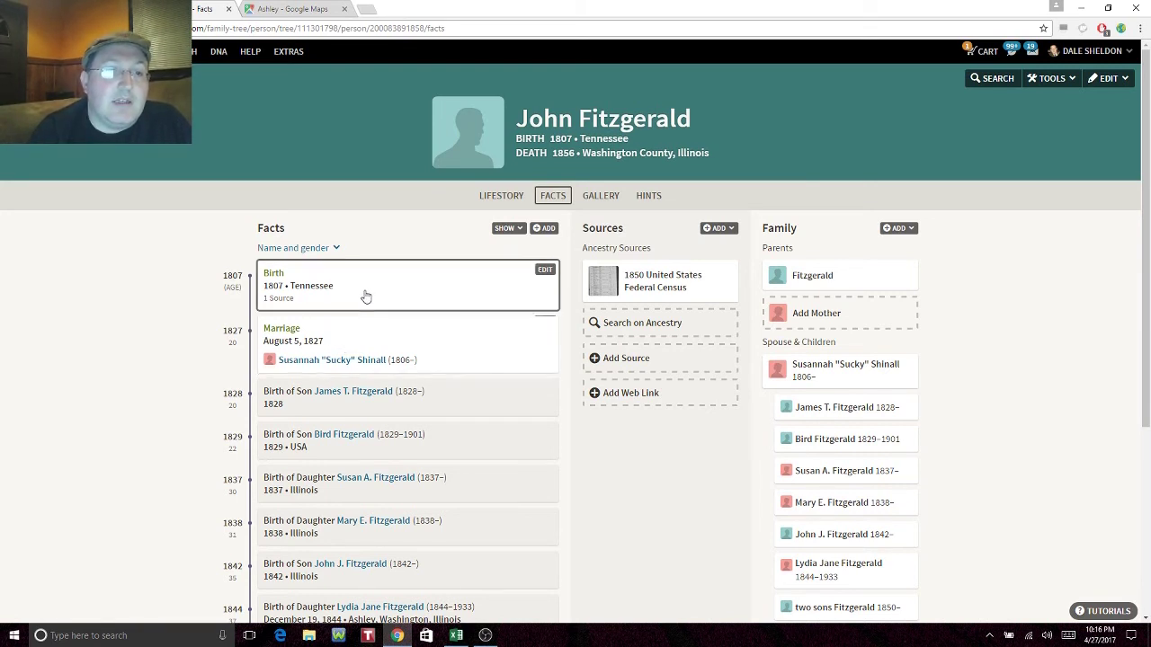
Step: Review the father's facts and open the image of his 1850 United States Federal Census source in a new tab
left_click_drag(1146, 223, 1142, 352)
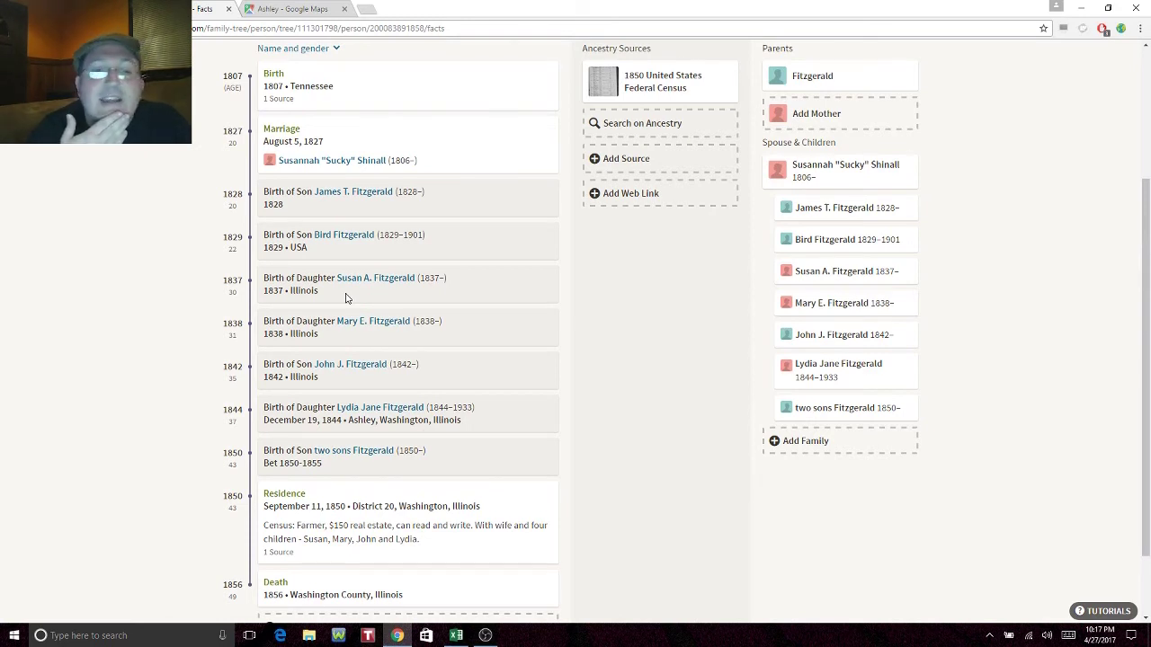
left_click_drag(1146, 403, 1135, 293)
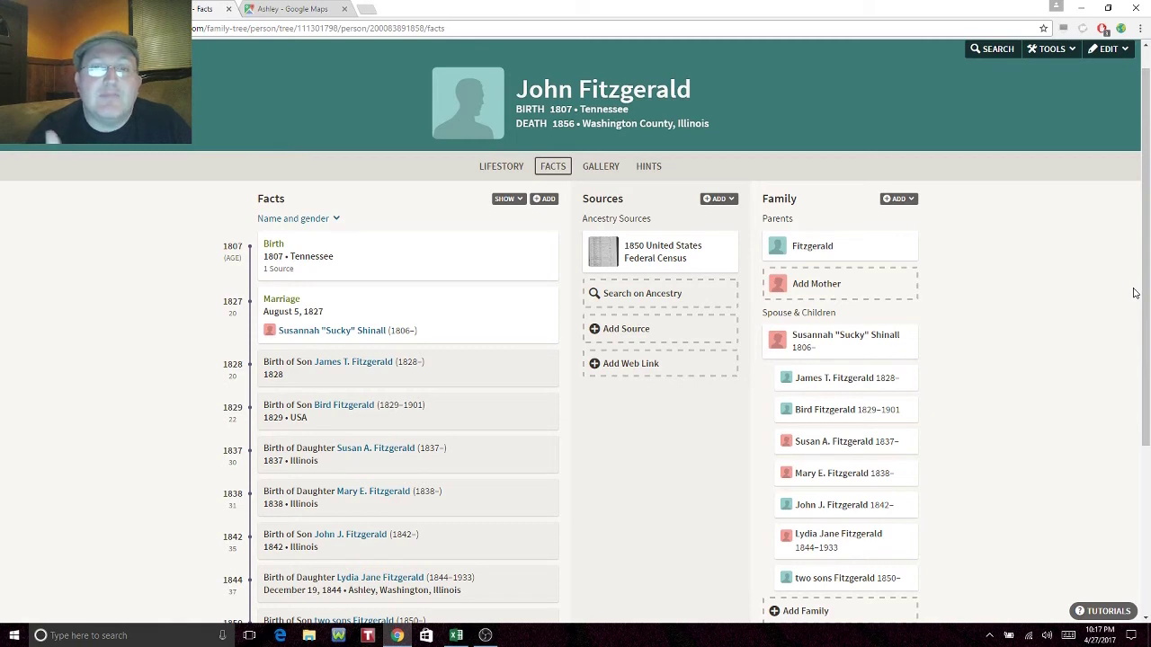
left_click(670, 258)
left_click(723, 240)
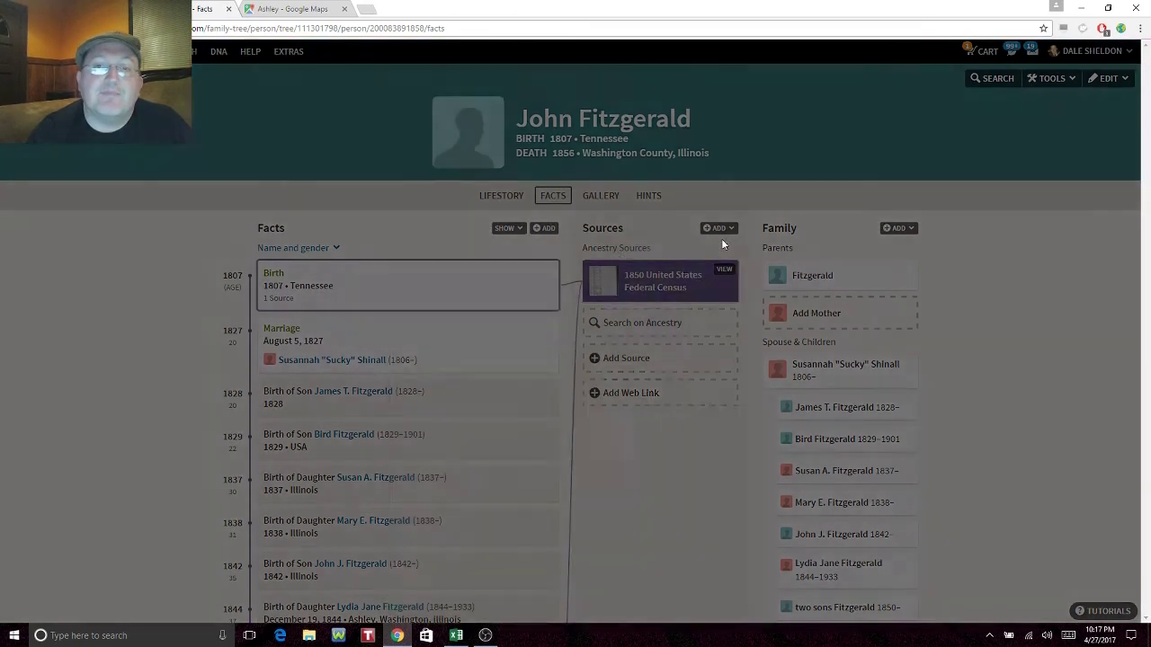
right_click(665, 159)
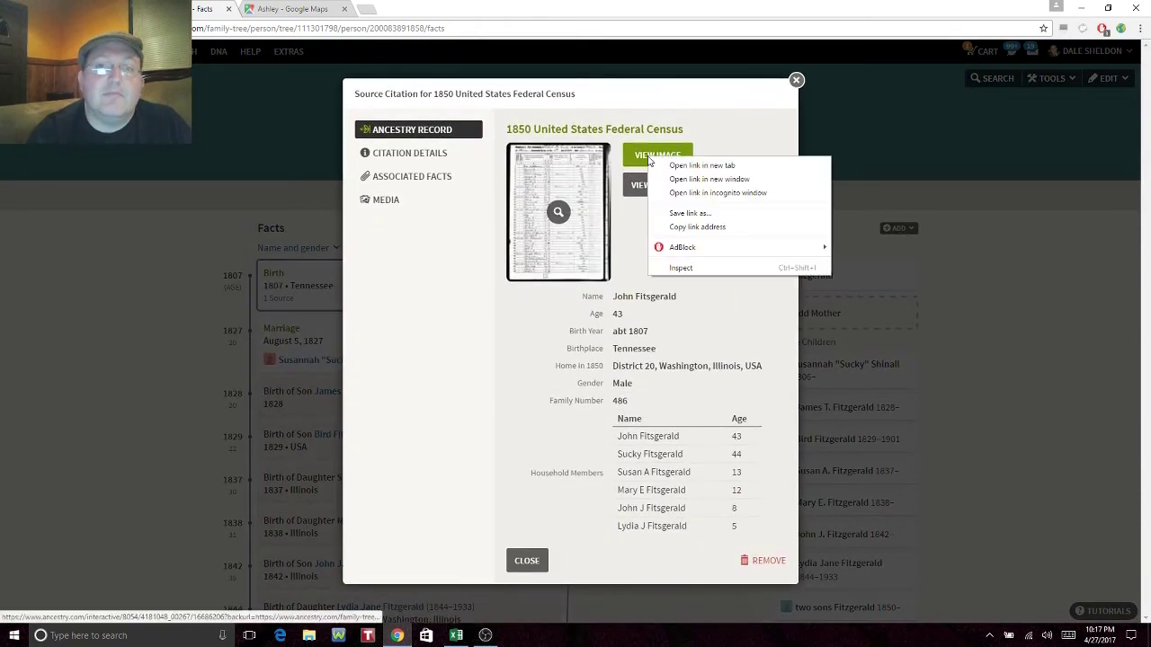
left_click(674, 166)
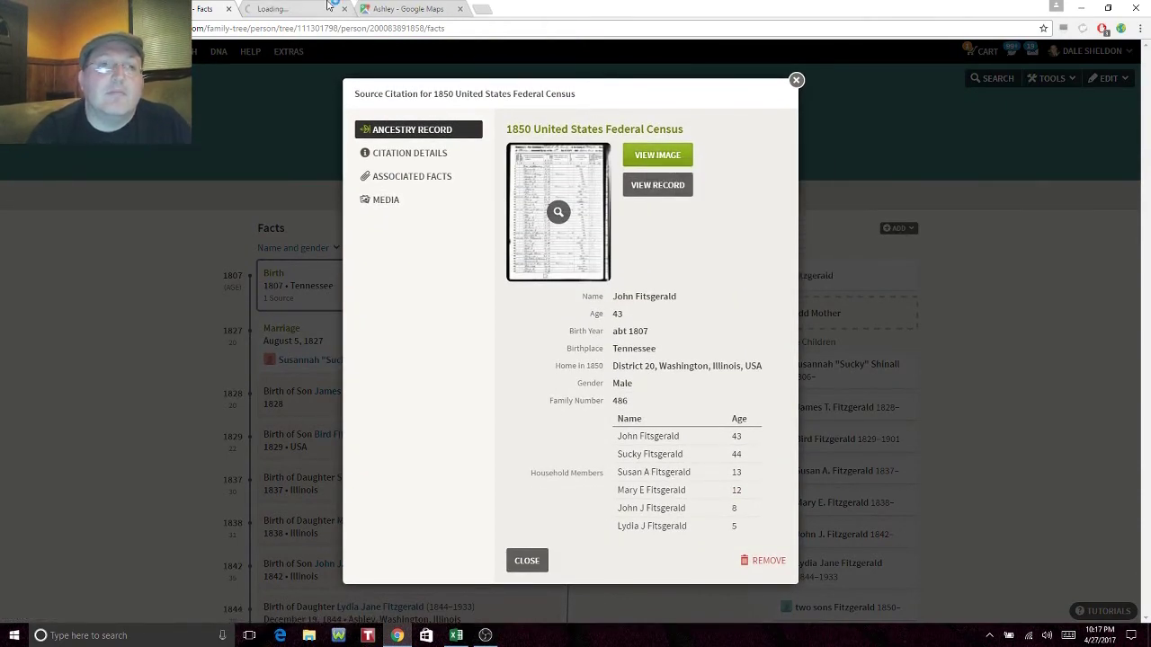
left_click(295, 11)
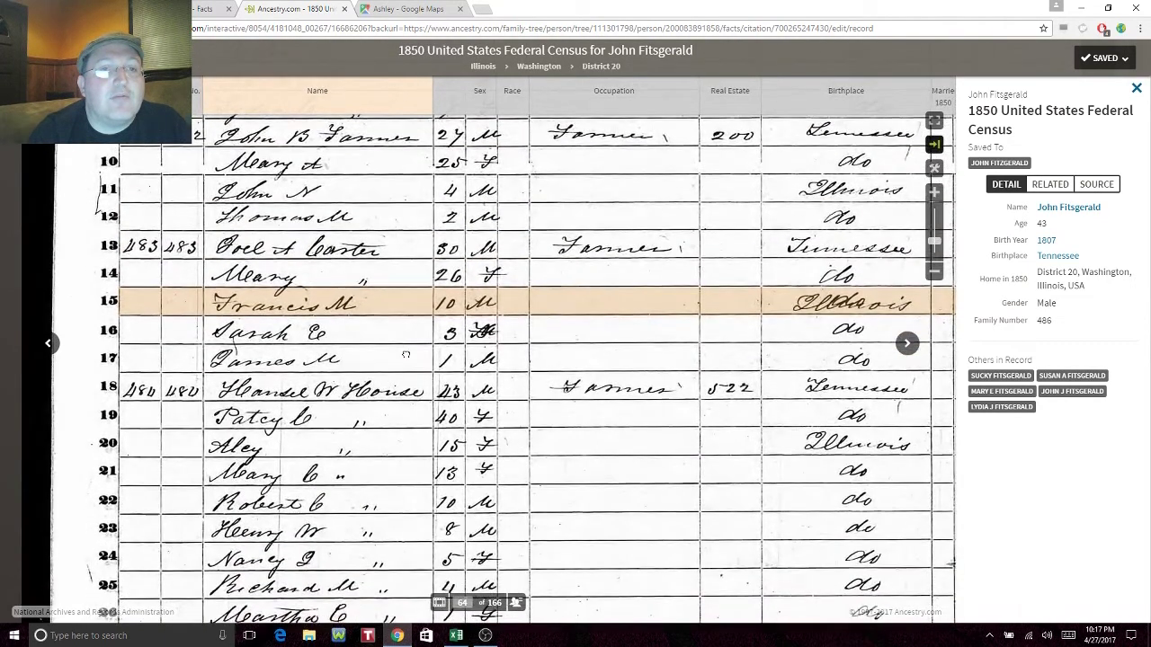
Step: Examine the households around the father's family on image 64 and those on the preceding census image, 63
left_click_drag(406, 332, 406, 288)
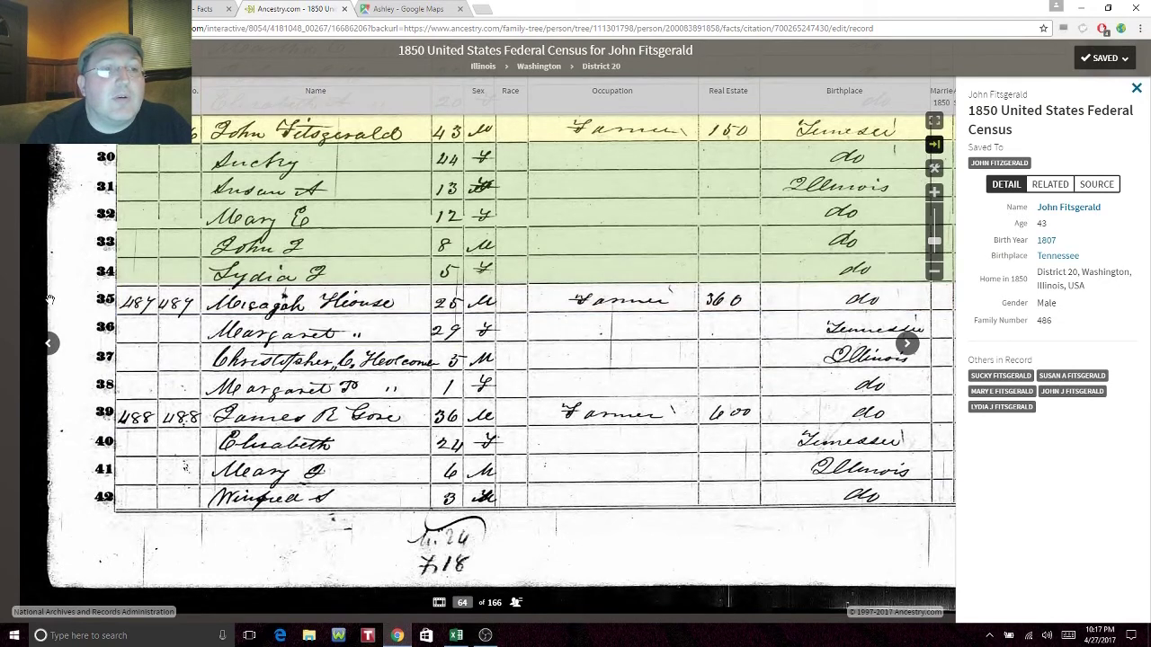
left_click(50, 343)
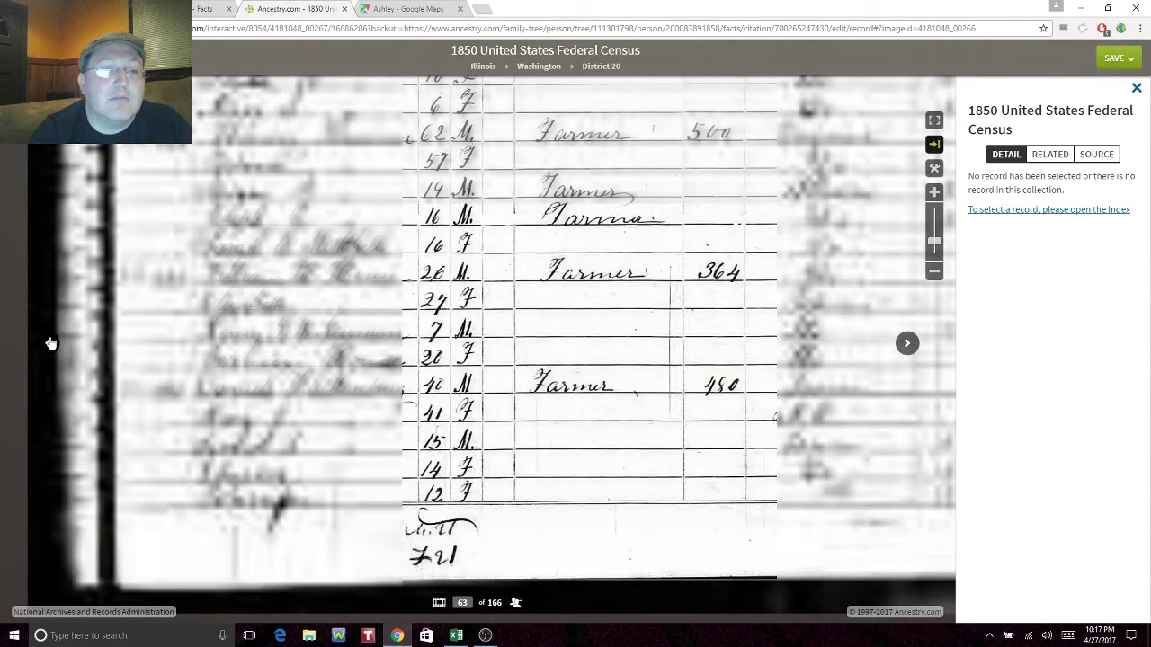
scroll(514, 295, "up", 3)
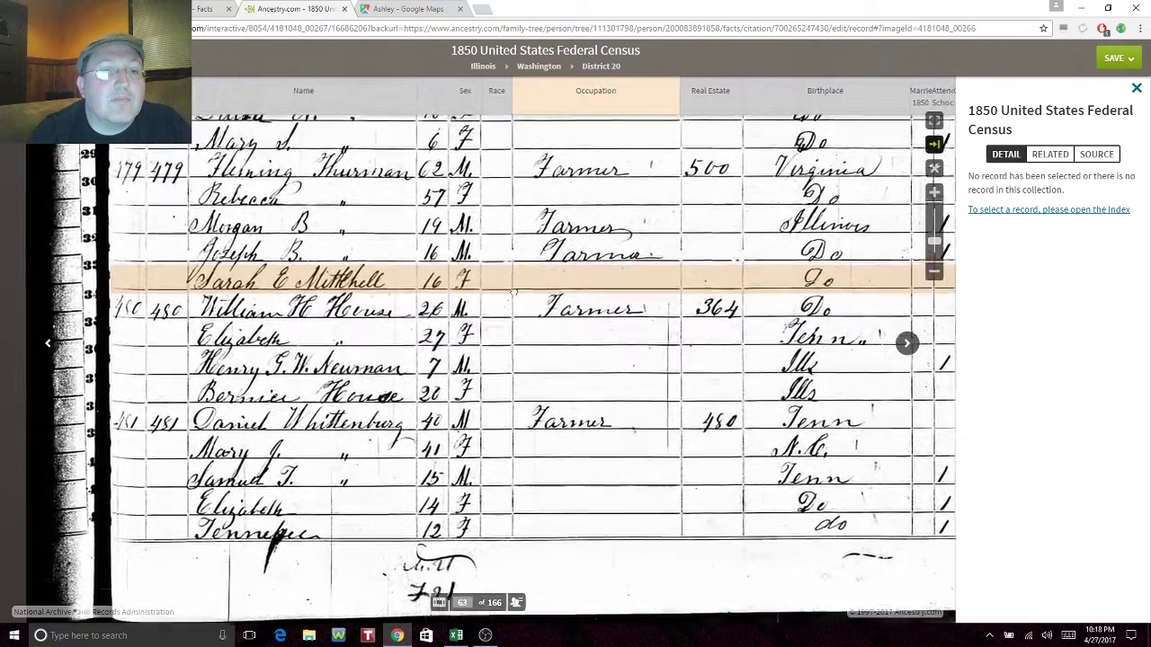
scroll(513, 295, "up", 1)
scroll(512, 295, "up", 3)
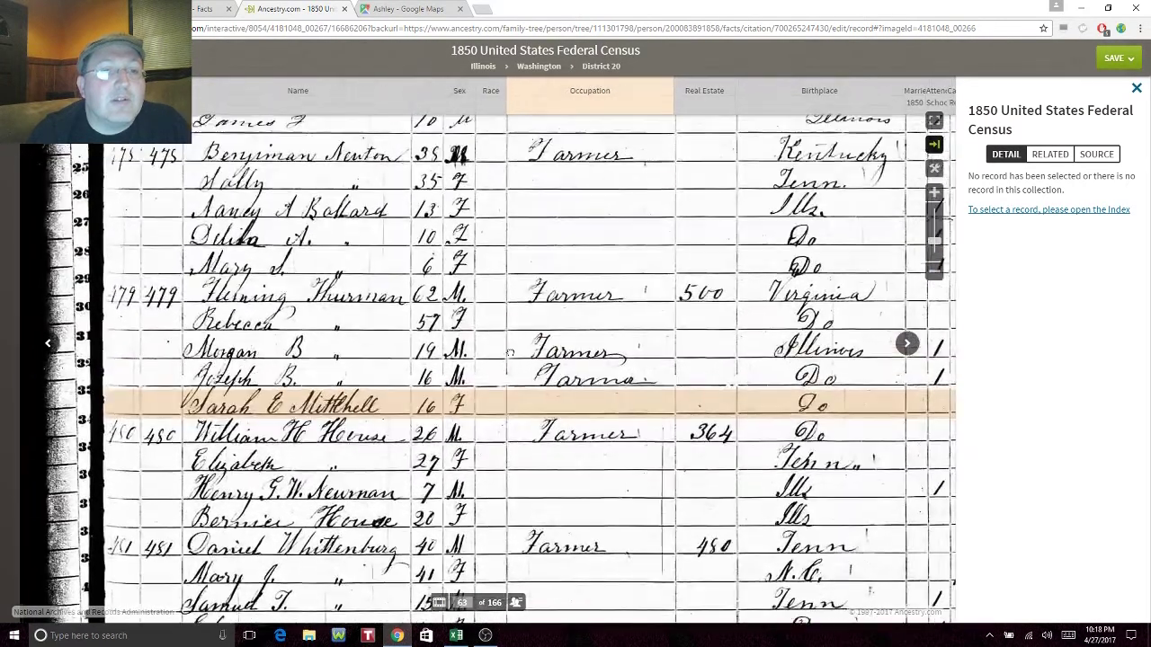
scroll(510, 353, "up", 6)
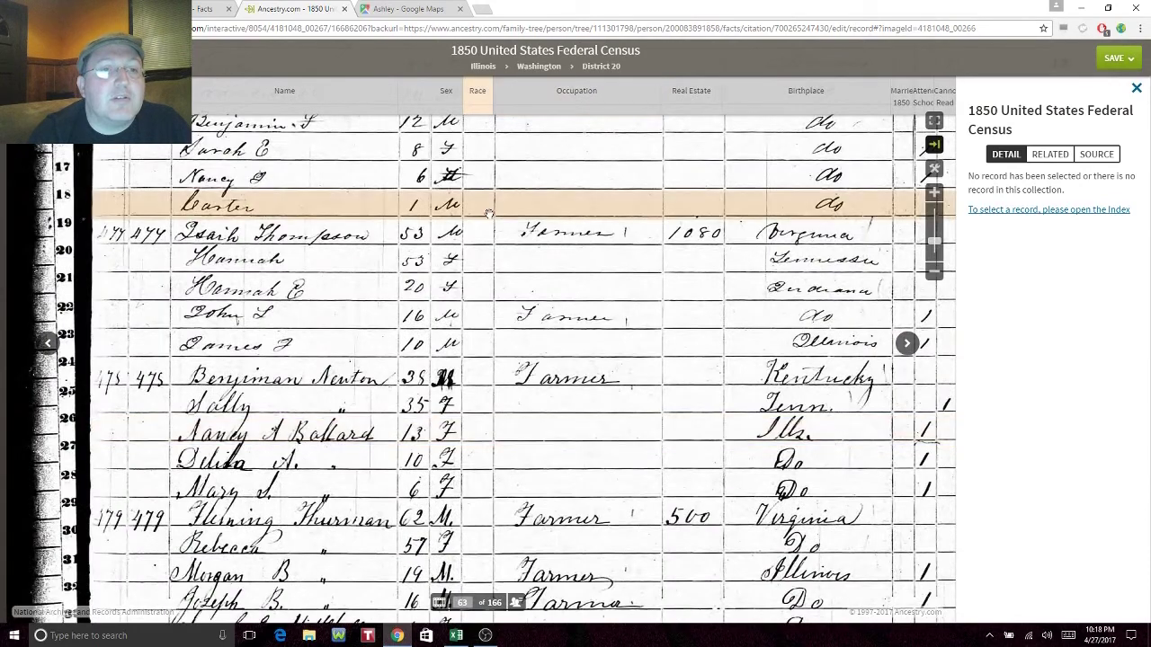
scroll(486, 319, "up", 4)
scroll(485, 319, "up", 4)
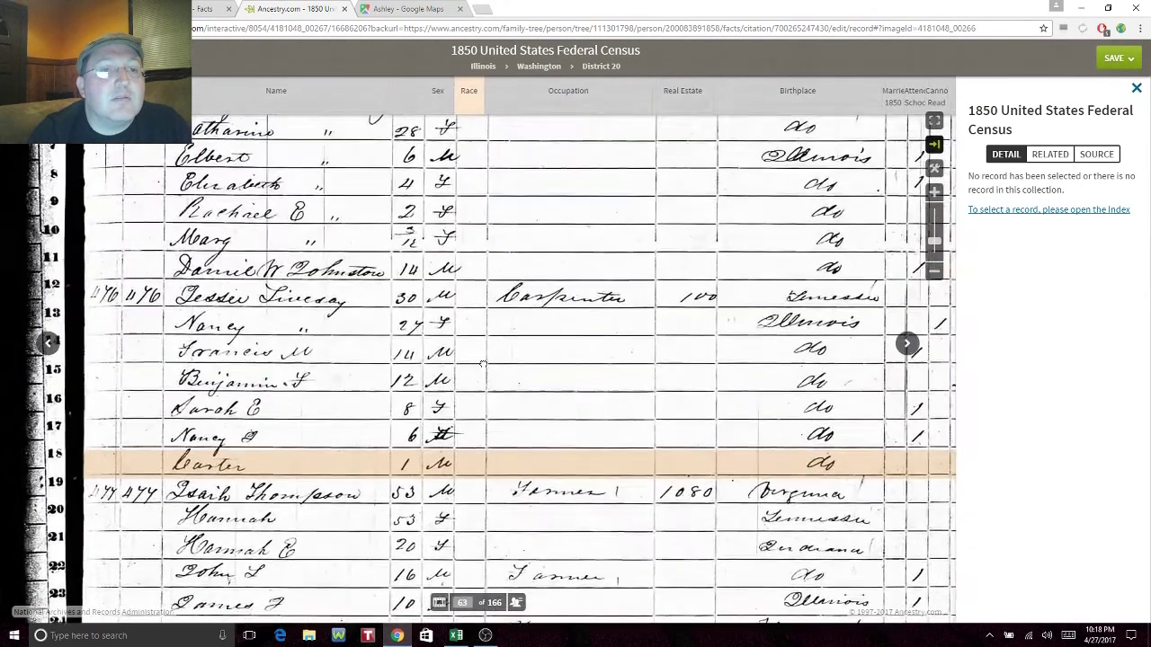
scroll(481, 384, "up", 2)
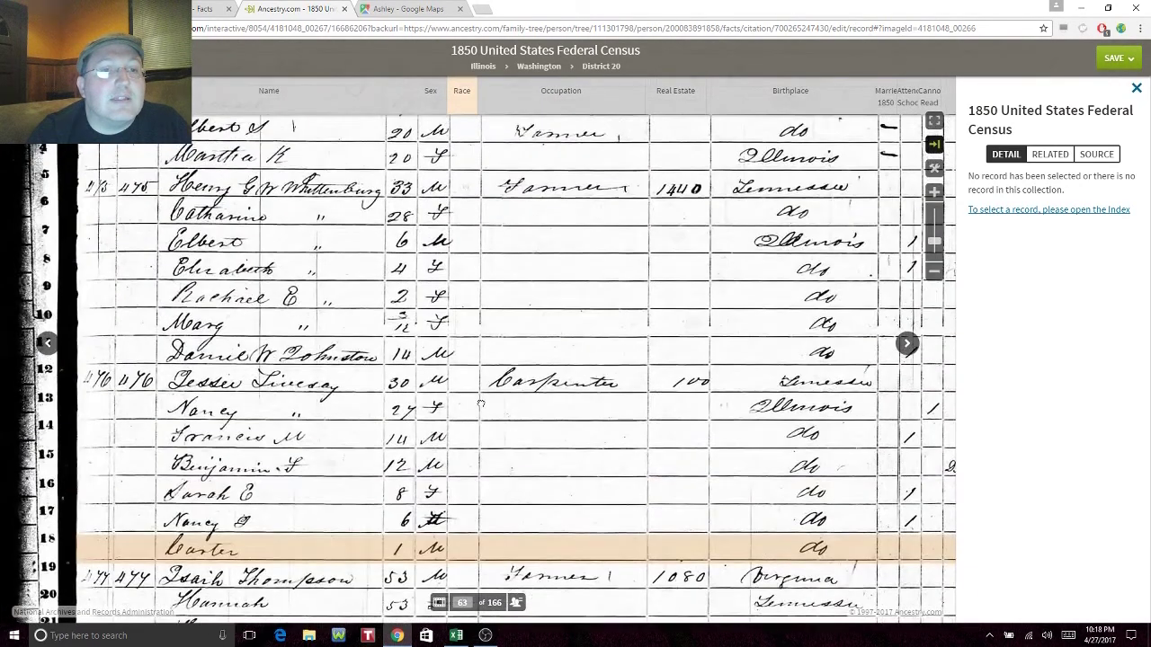
scroll(481, 405, "up", 3)
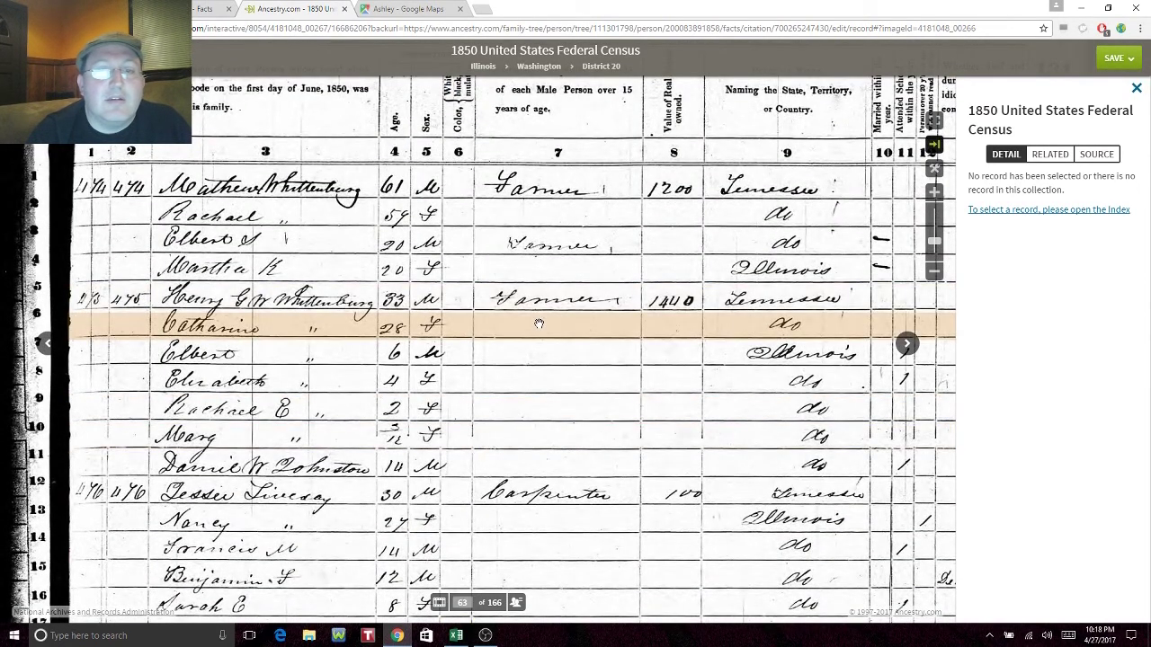
Step: Examine the households listed on the following 1850 census images, 65 and 66, for neighbors of the father's family
left_click(906, 344)
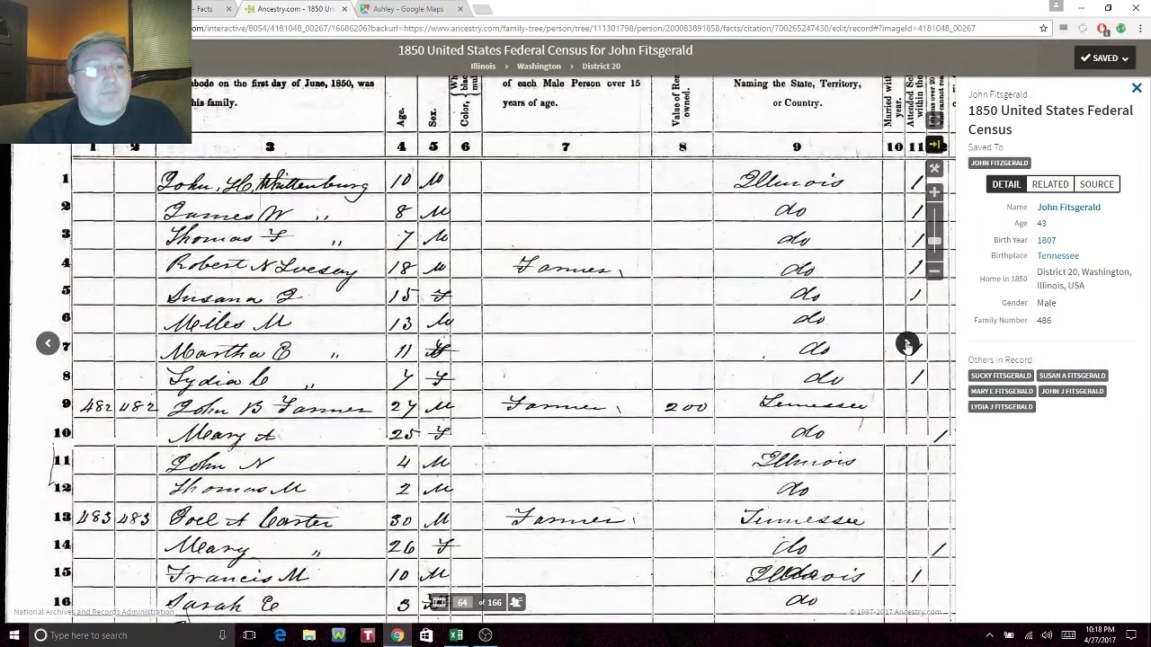
left_click(906, 344)
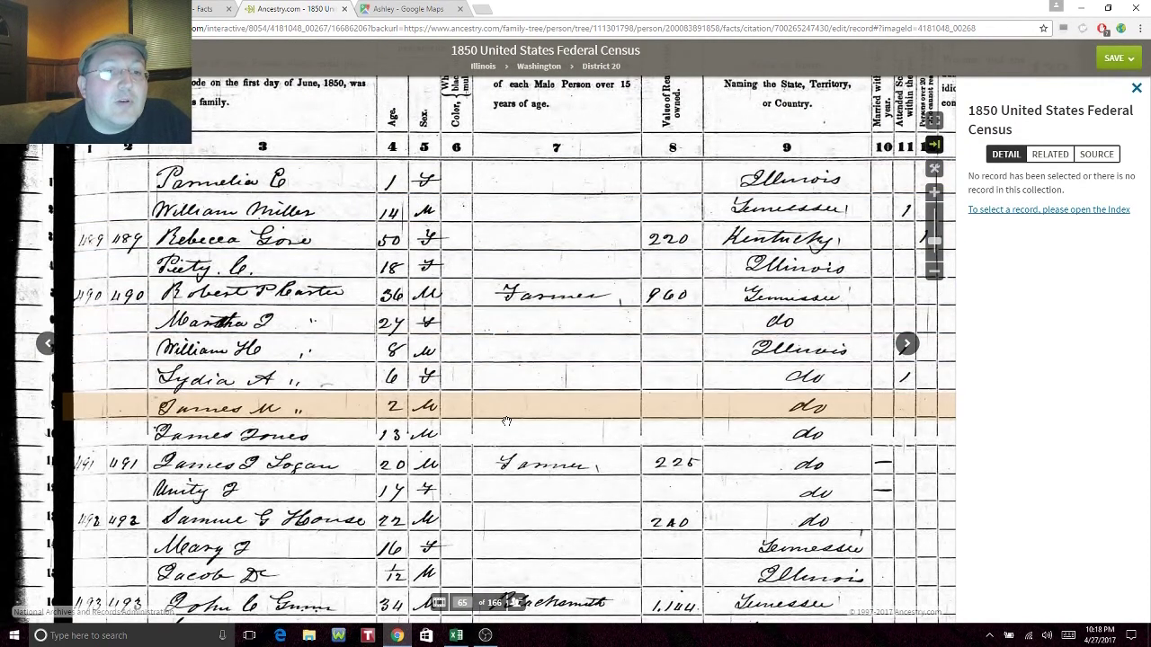
scroll(507, 420, "down", 5)
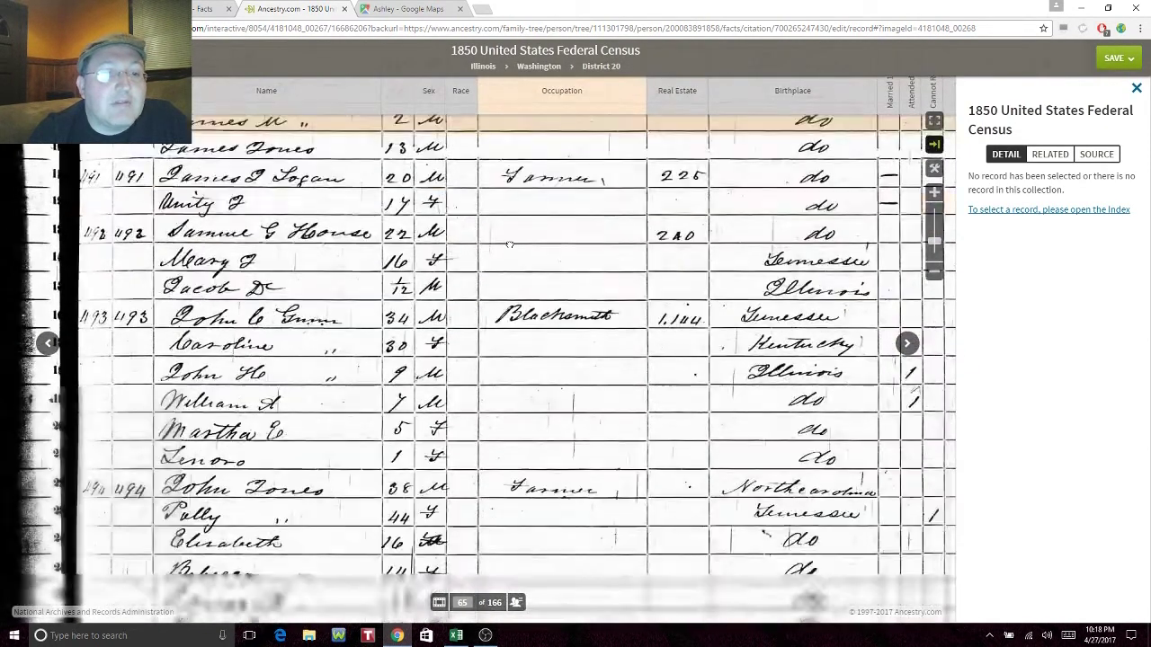
scroll(509, 242, "down", 5)
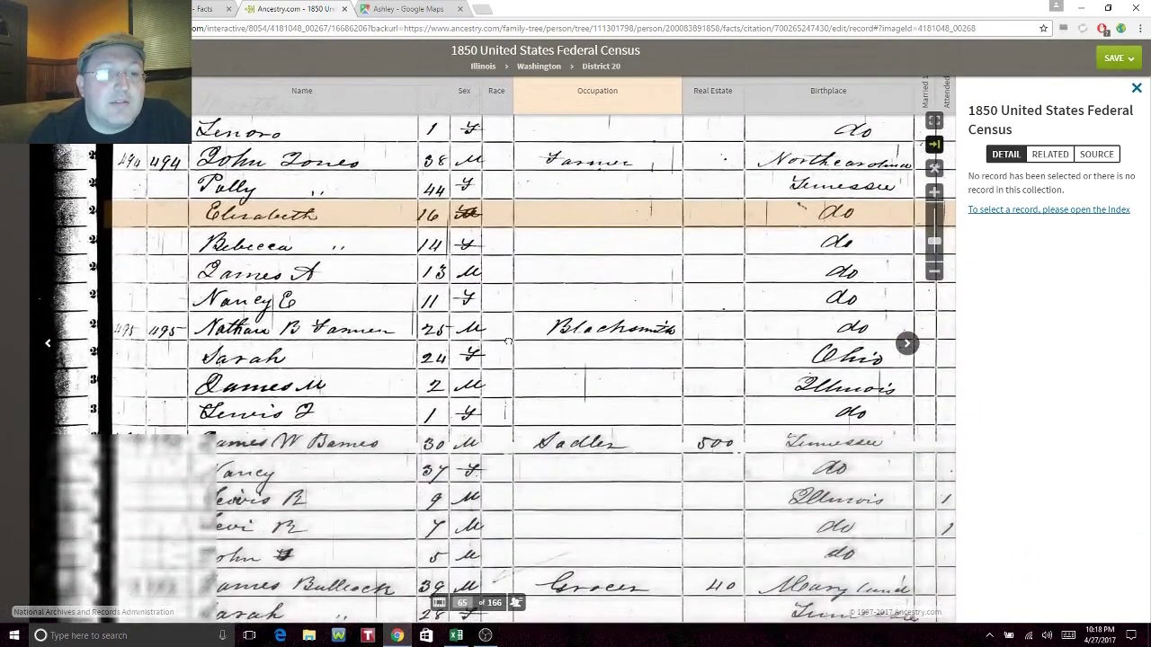
left_click_drag(507, 341, 504, 269)
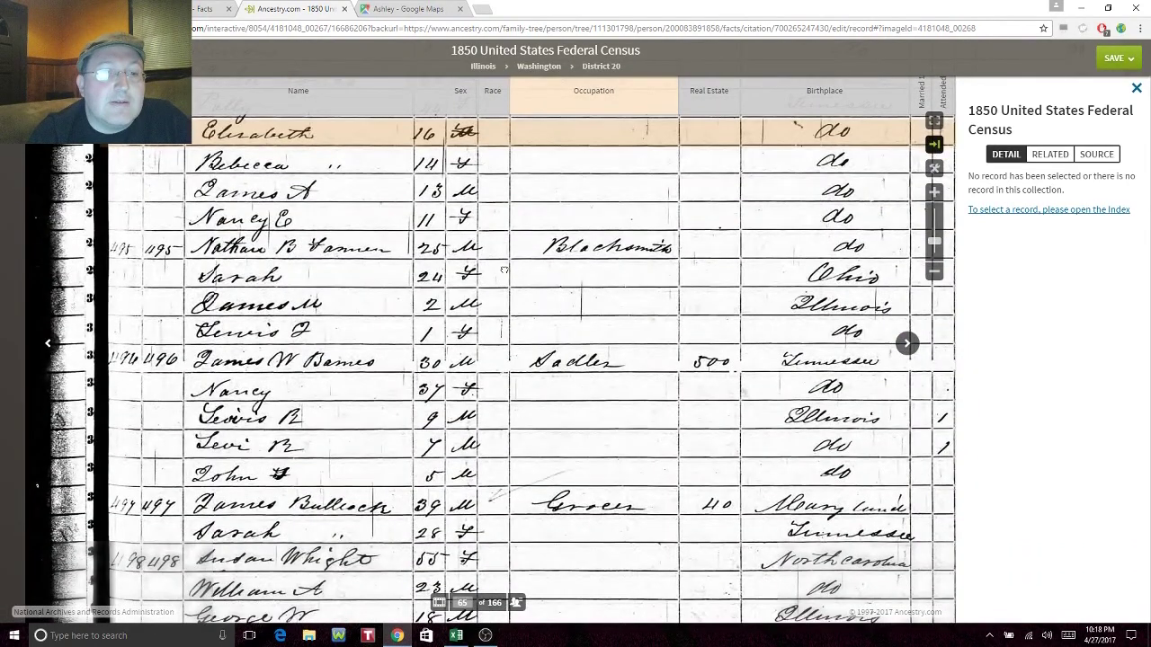
left_click_drag(505, 359, 500, 236)
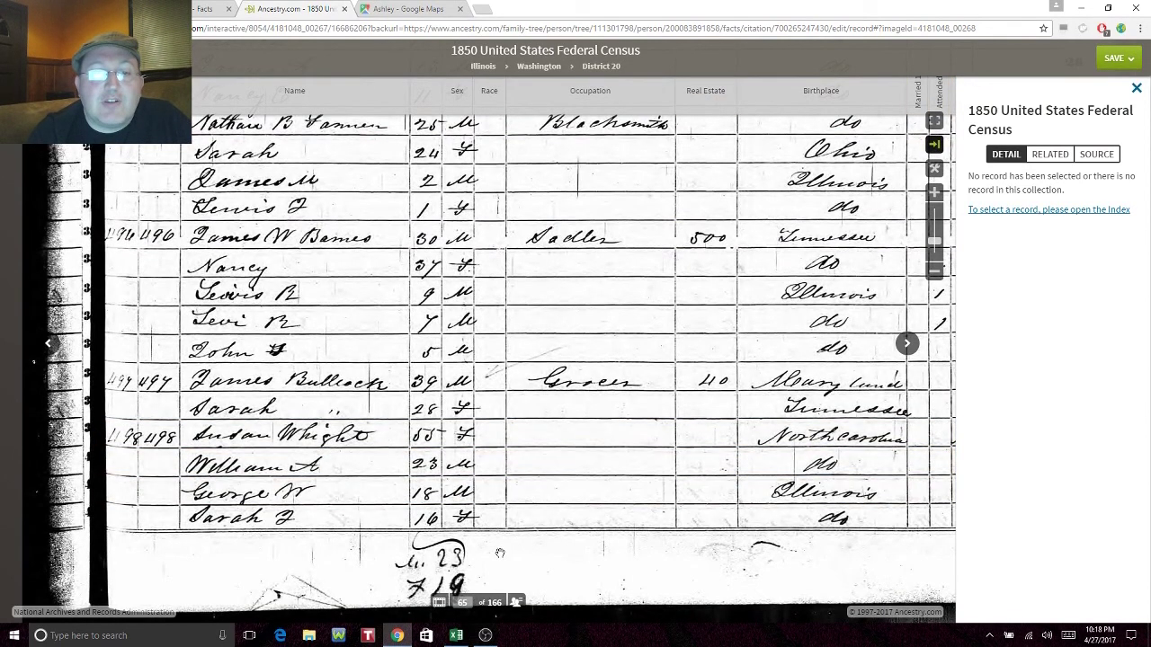
left_click(907, 345)
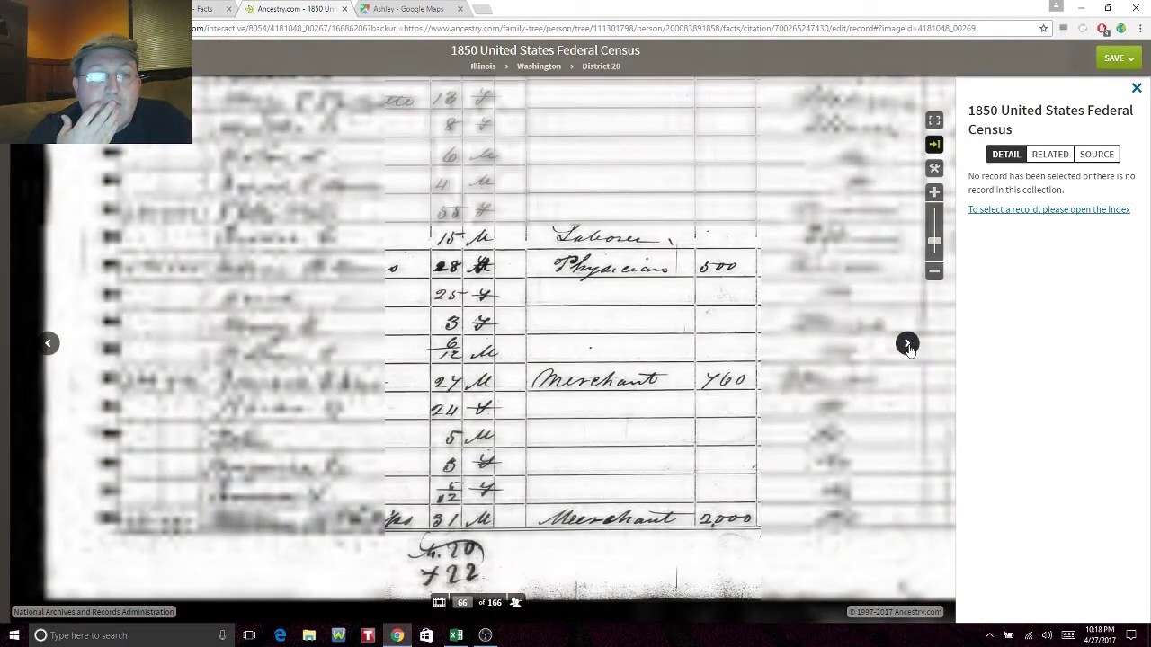
left_click_drag(682, 205, 660, 457)
left_click_drag(624, 172, 619, 513)
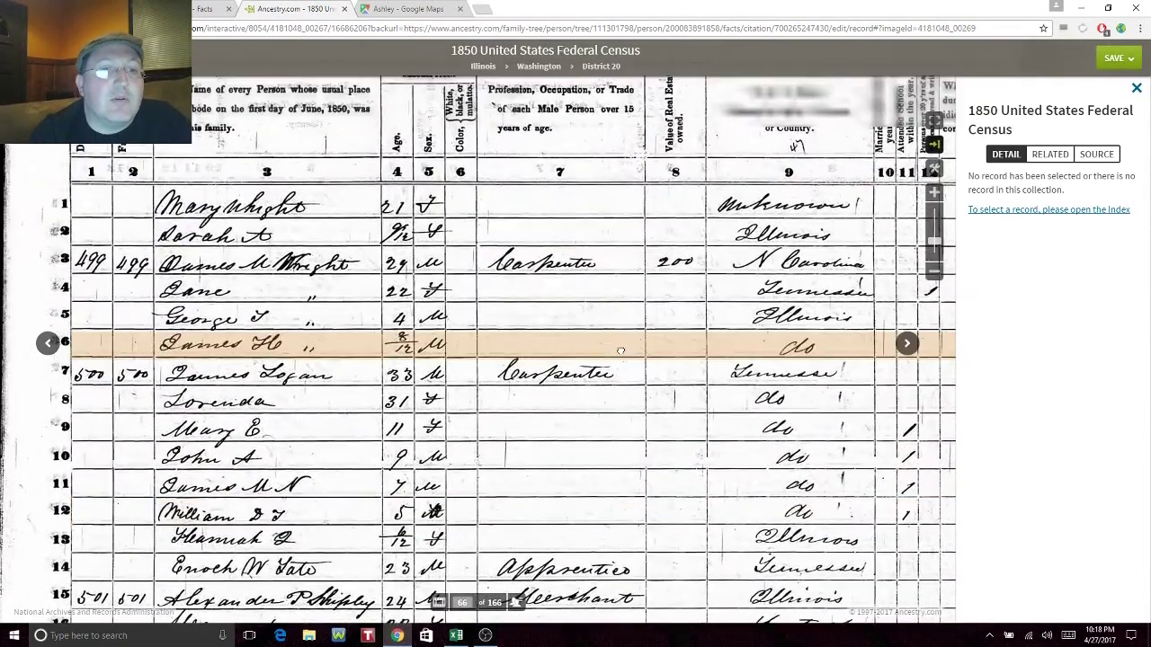
Step: Close the census image and its source citation, check the father's hints, and return to his facts
left_click(344, 9)
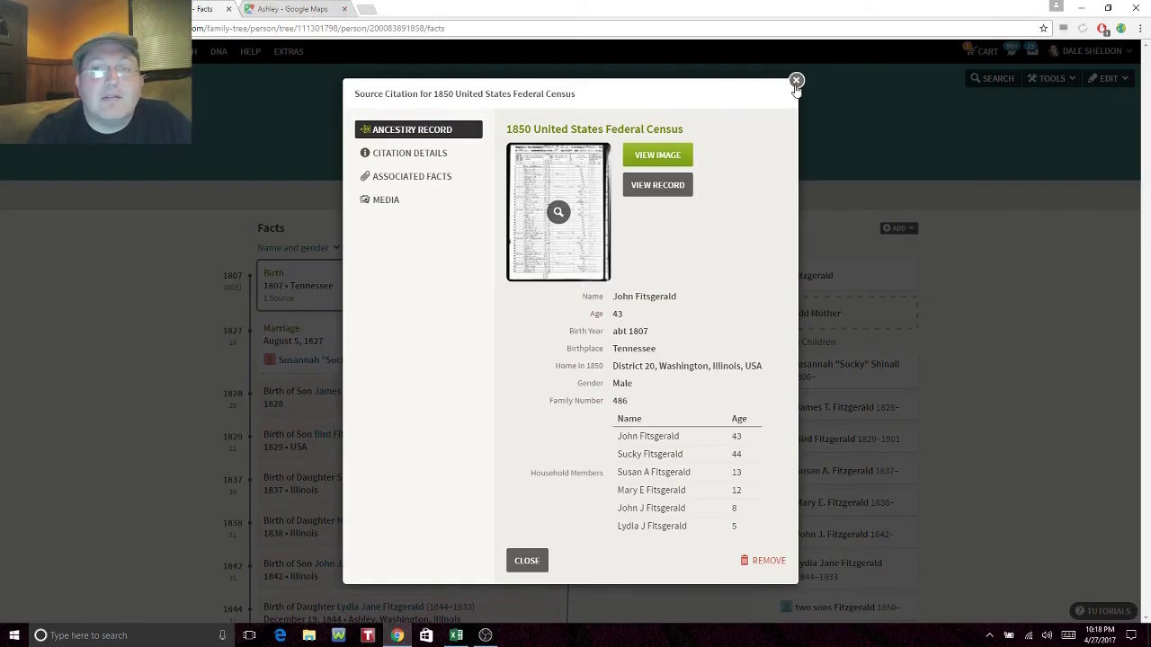
left_click(797, 81)
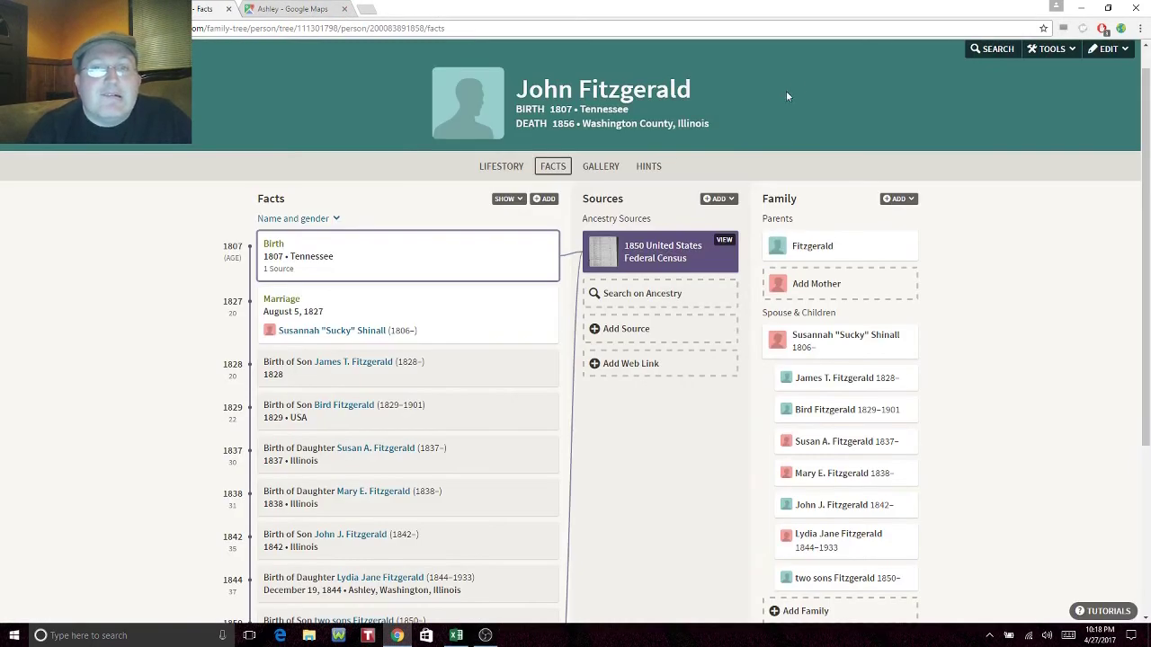
left_click(649, 168)
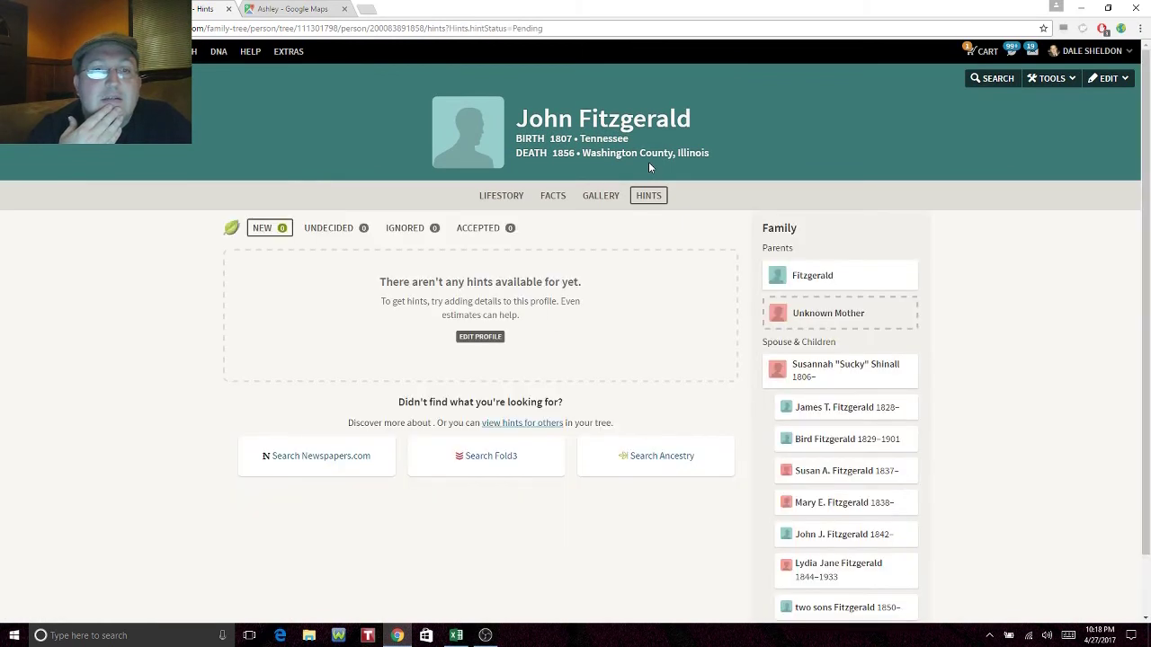
left_click(553, 195)
Step: Open the all-records search in a new tab and enter the father's first name and surname as spelled in the 1850 census
mouse_move(171, 51)
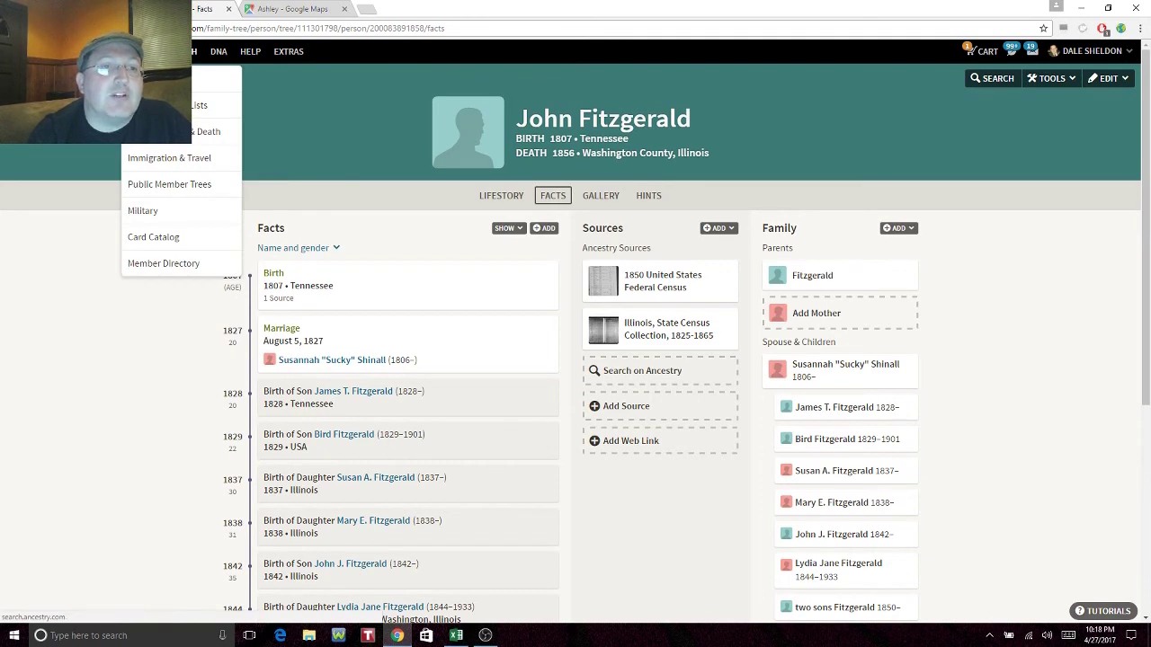
right_click(194, 79)
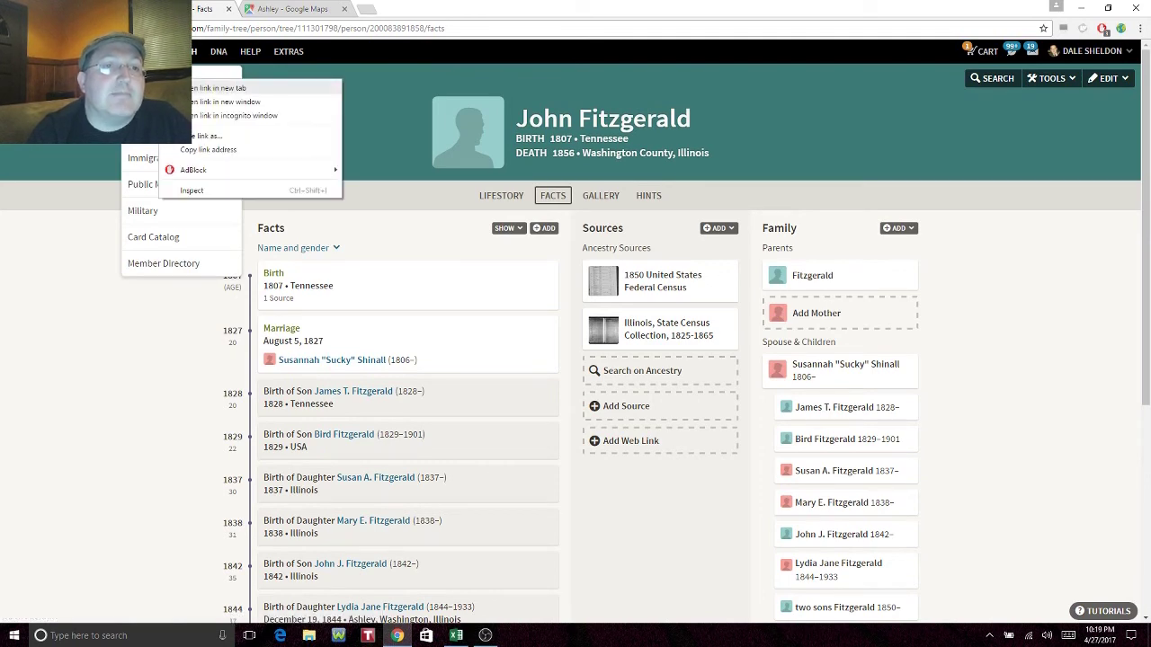
left_click(261, 87)
left_click(280, 12)
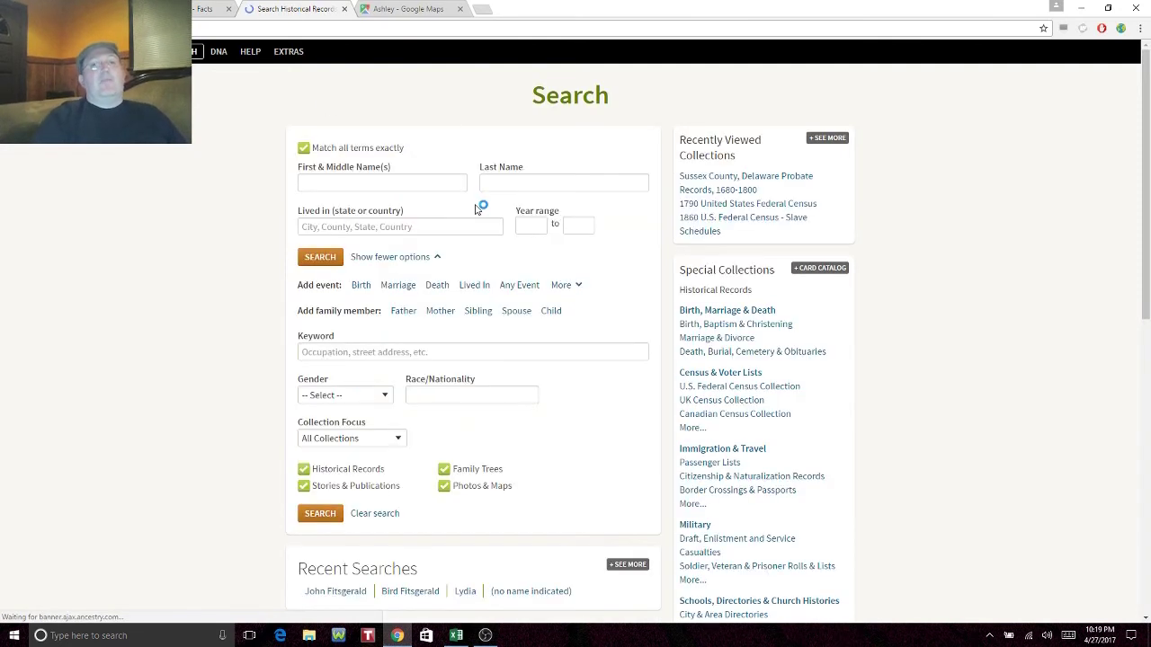
left_click(420, 184)
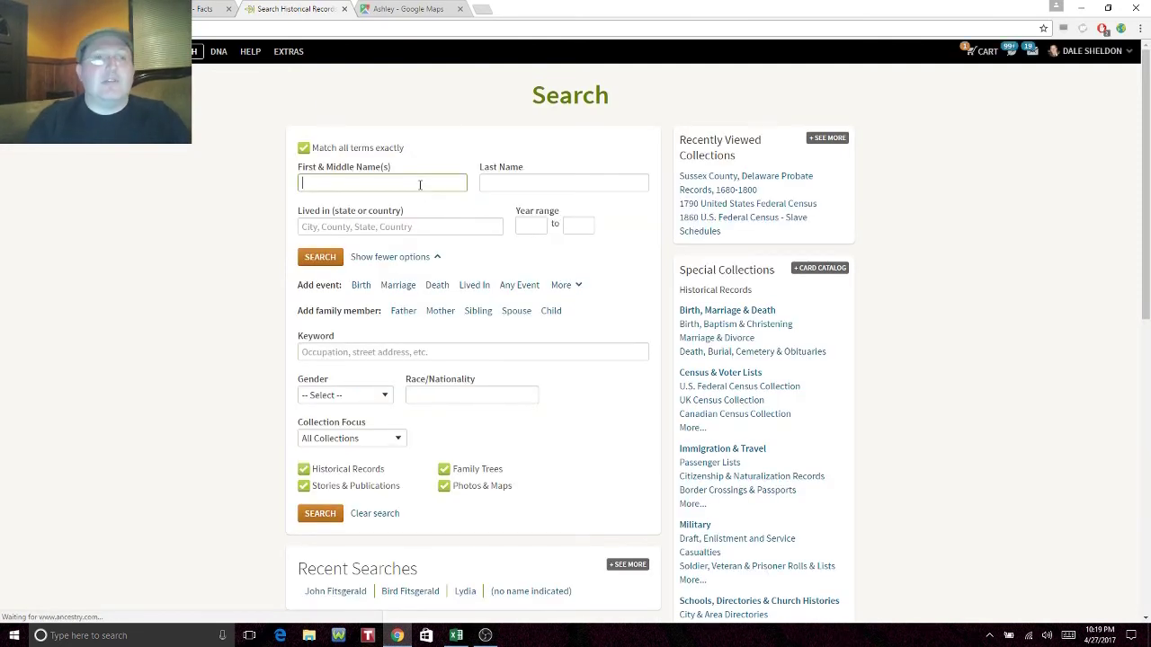
type("John")
key("Tab")
type("Fitz")
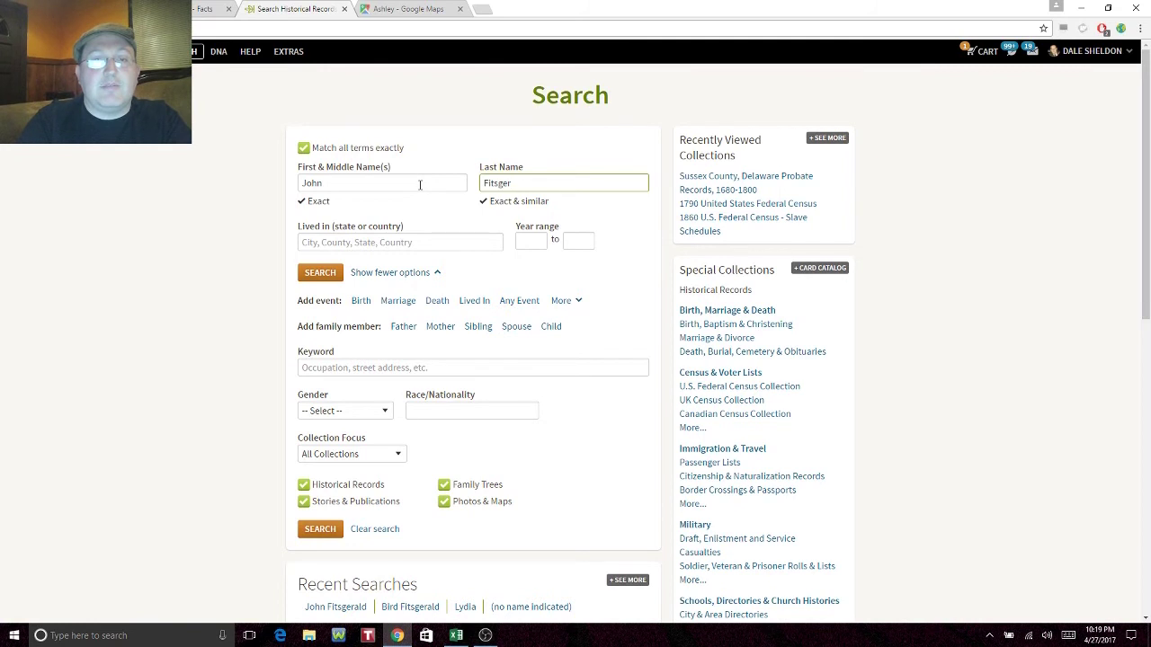
Step: Set the lived-in place to Washington County, Illinois, USA, and run the record search
left_click(380, 242)
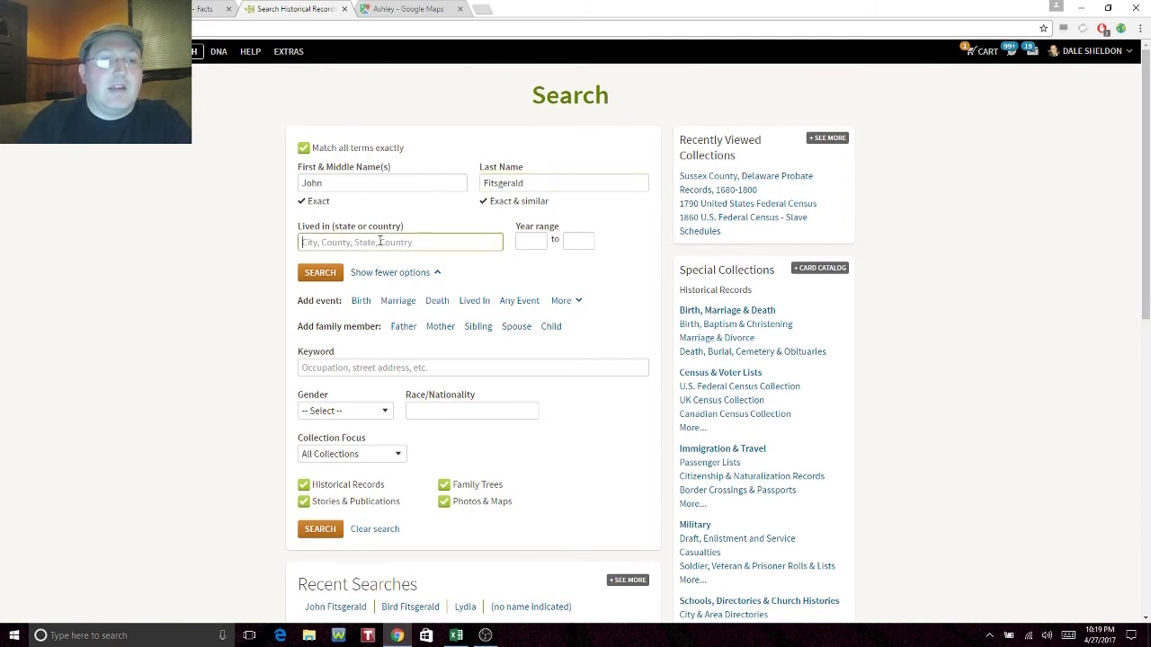
type("Wash")
type("n County")
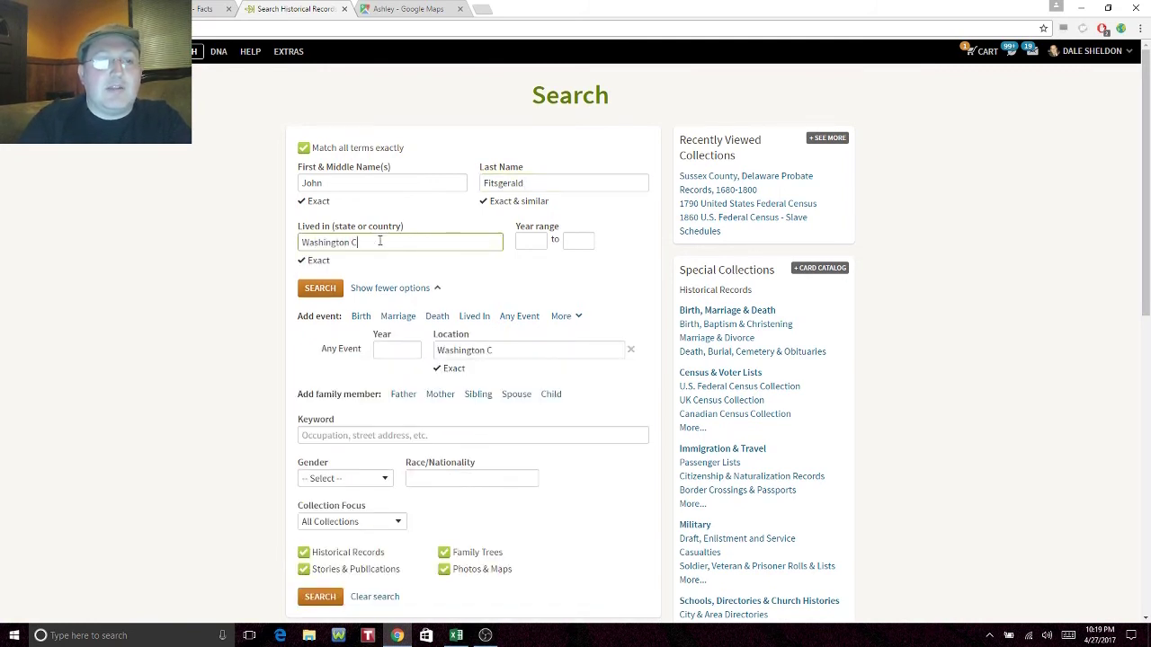
key("Down")
key("Down")
key("Down")
key("Down")
key("Down")
key("Down")
key("Down")
key("Return")
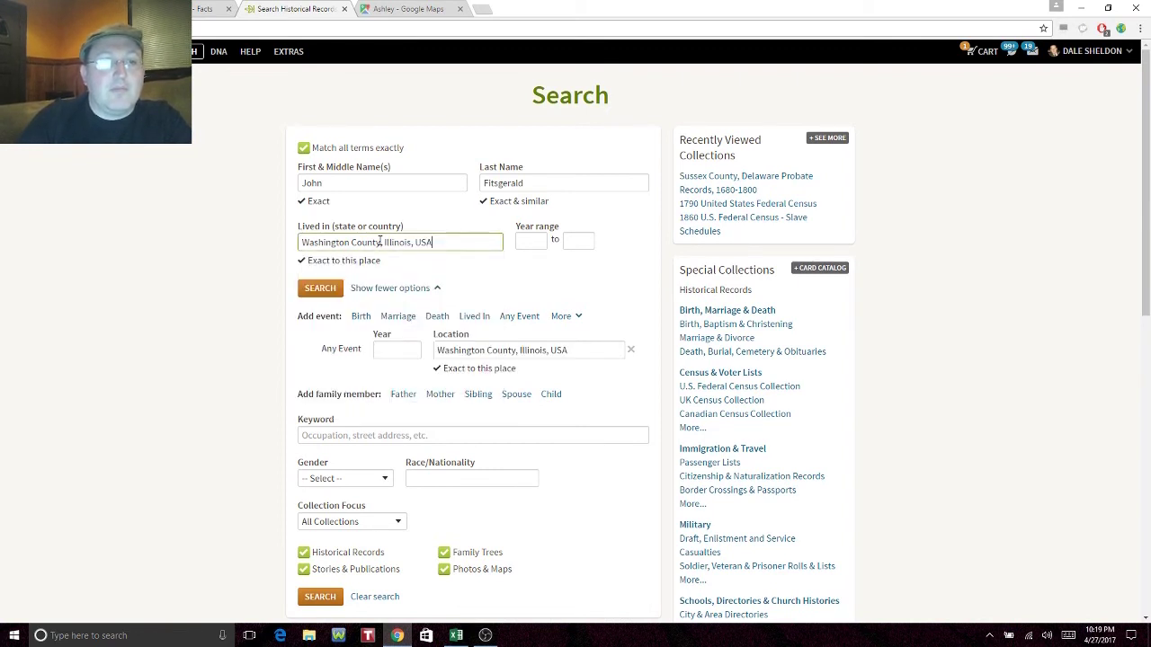
key("Return")
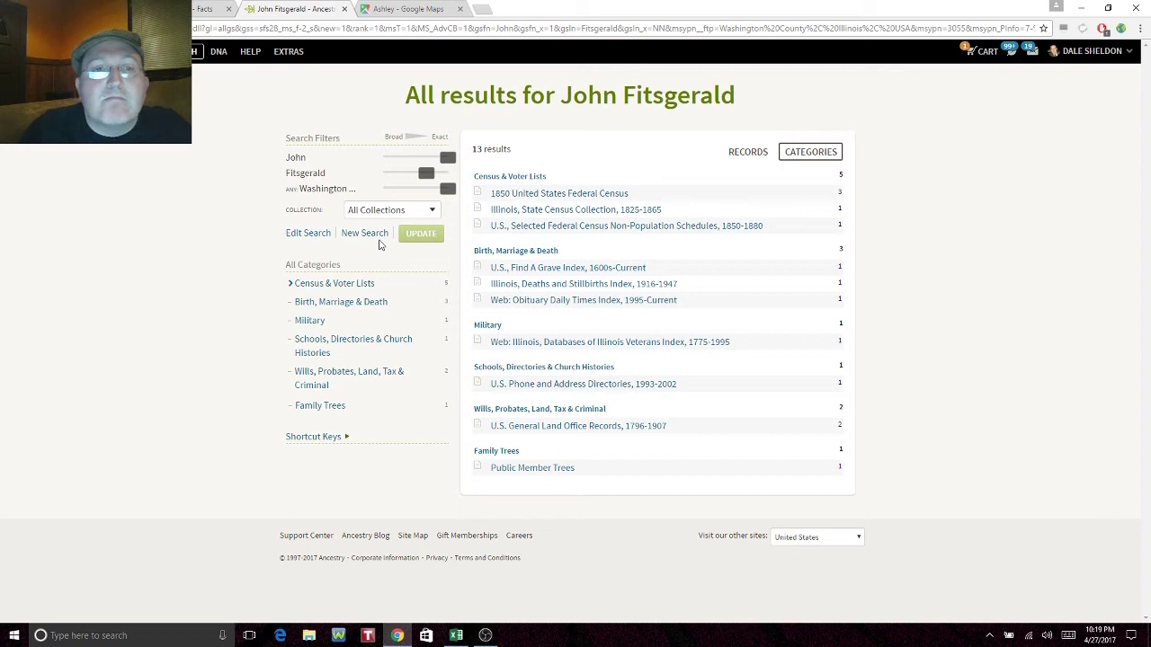
Step: Broaden the first-name and surname filters while keeping the place exact, and update the search results
mouse_move(424, 174)
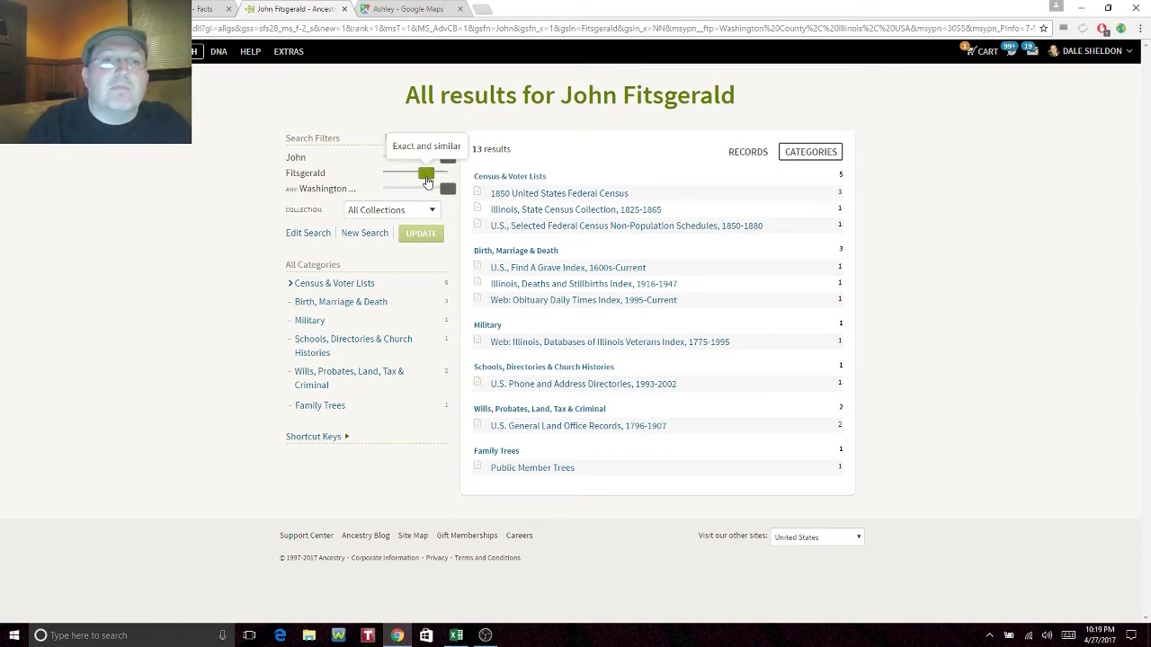
mouse_move(424, 176)
left_mouse_down()
mouse_move(404, 173)
mouse_move(430, 157)
mouse_move(415, 157)
left_mouse_up()
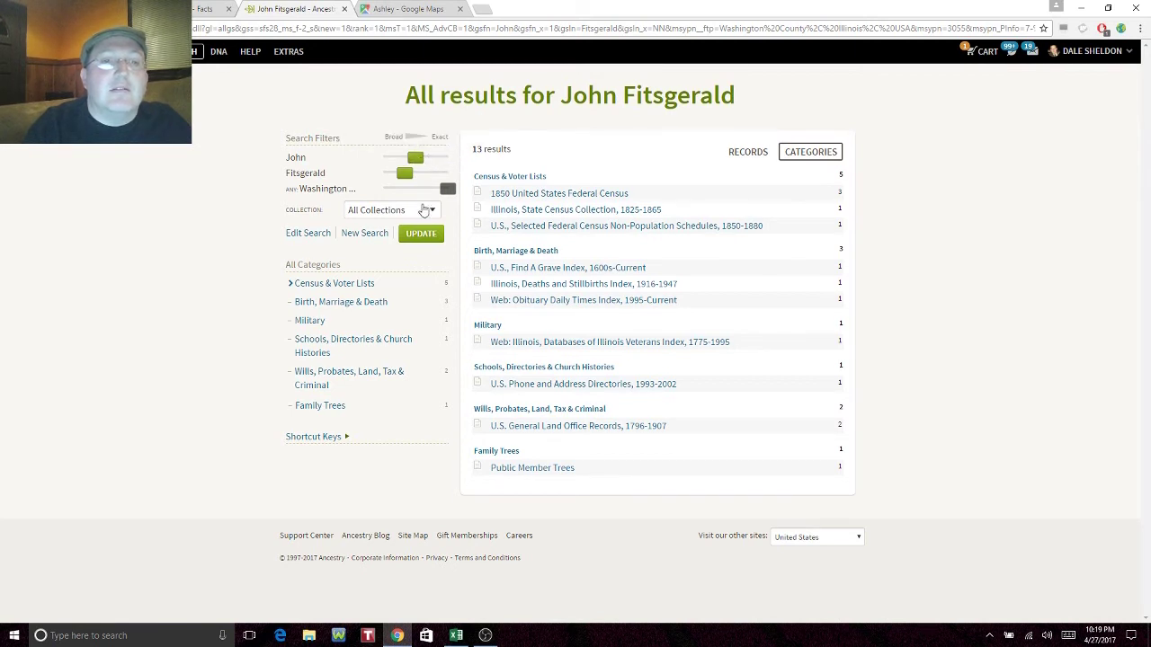
left_click(421, 235)
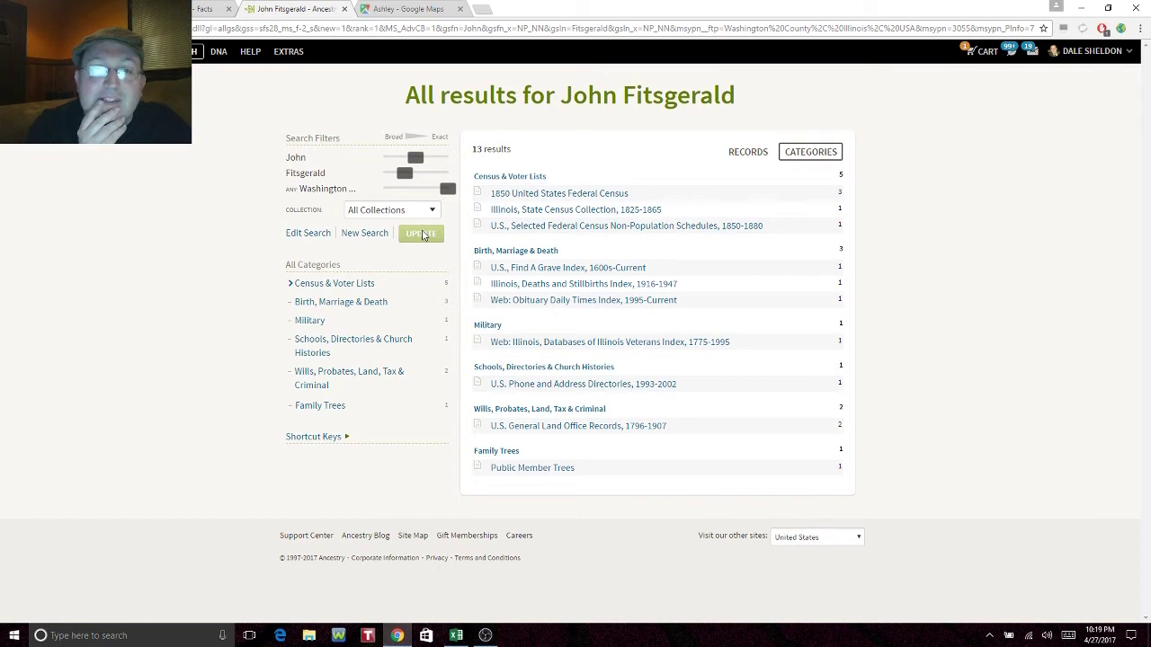
Step: Open the Databases of Illinois Veterans Index, 1775-1995 result in a new tab and read the matching soldier's full record
right_click(663, 345)
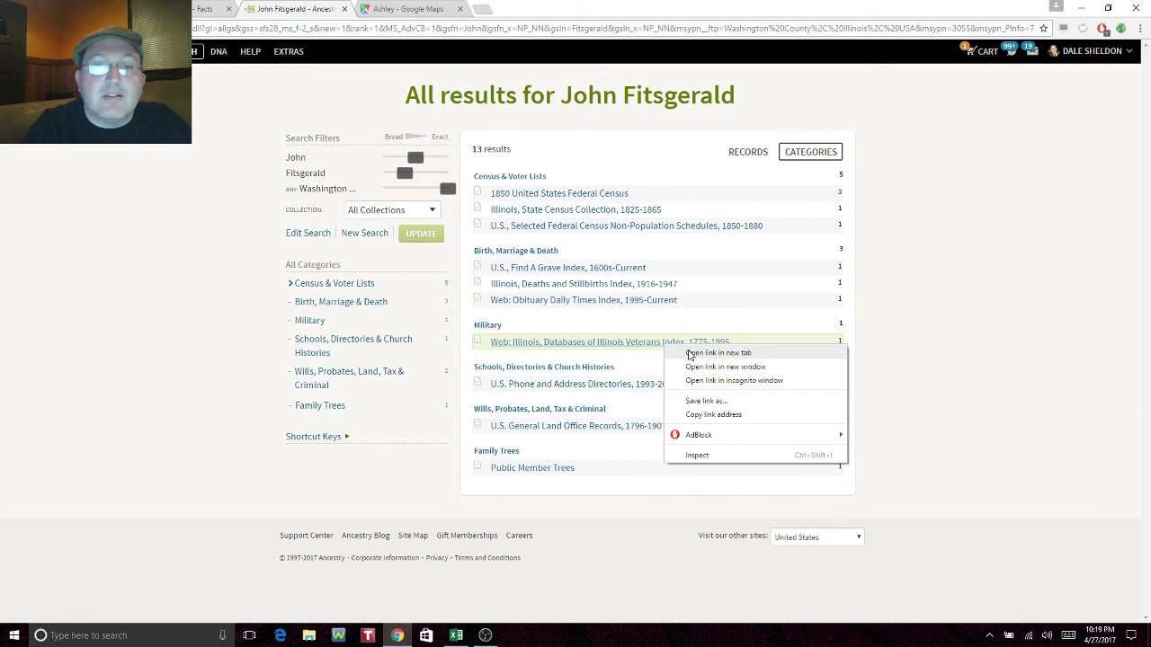
left_click(689, 353)
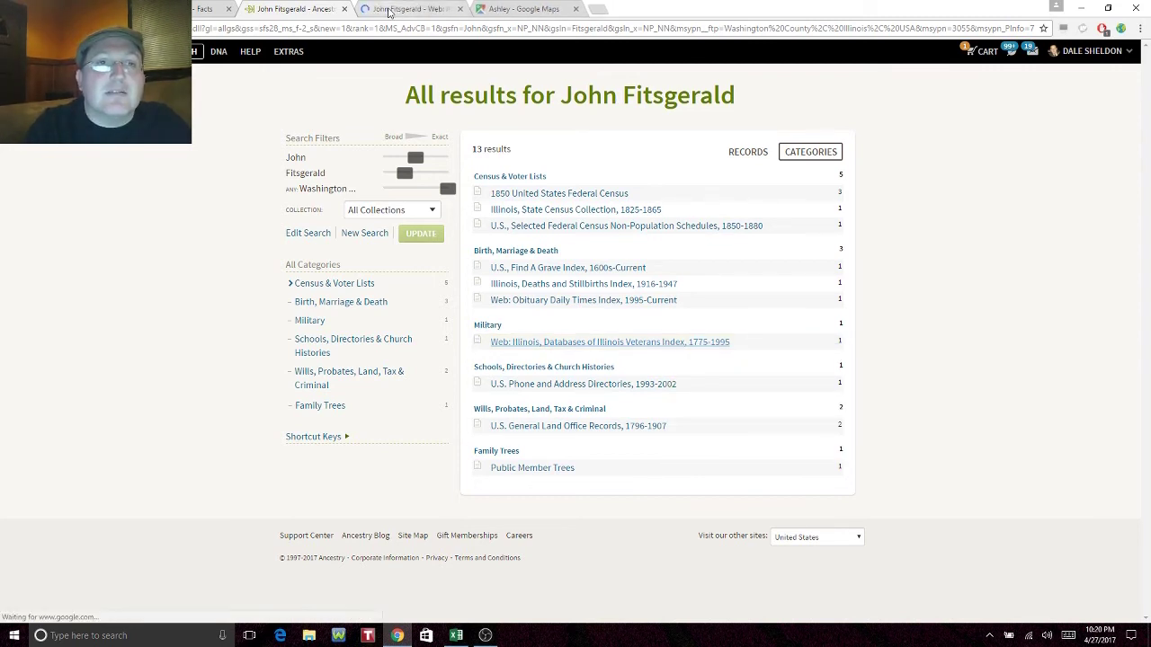
left_click(388, 10)
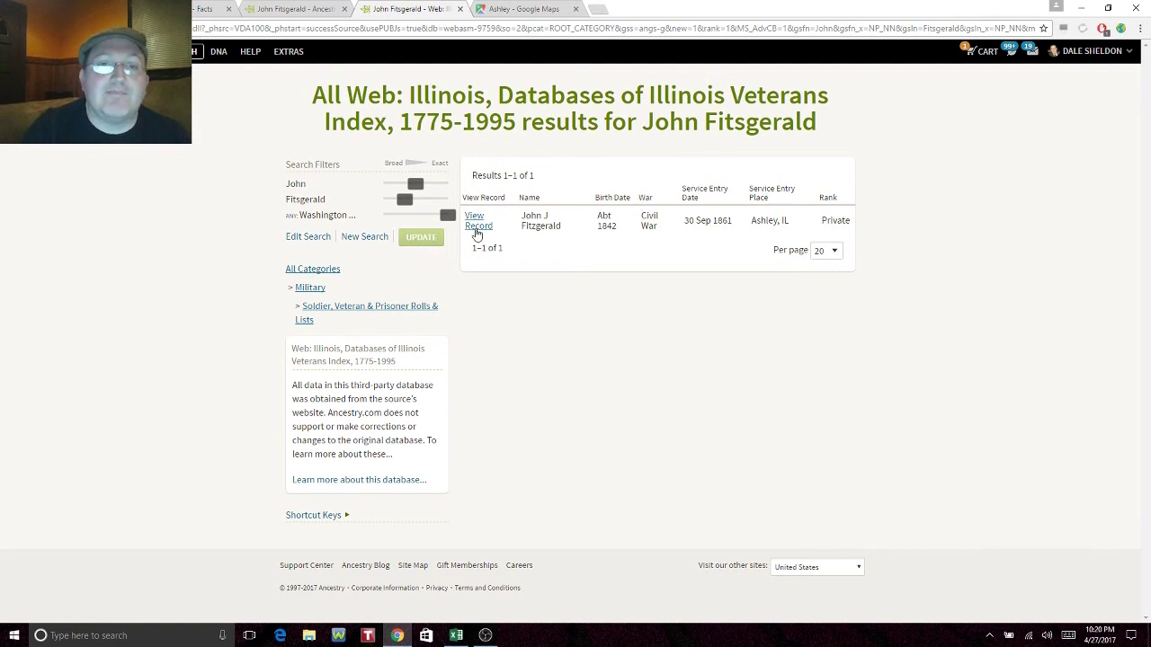
mouse_move(477, 233)
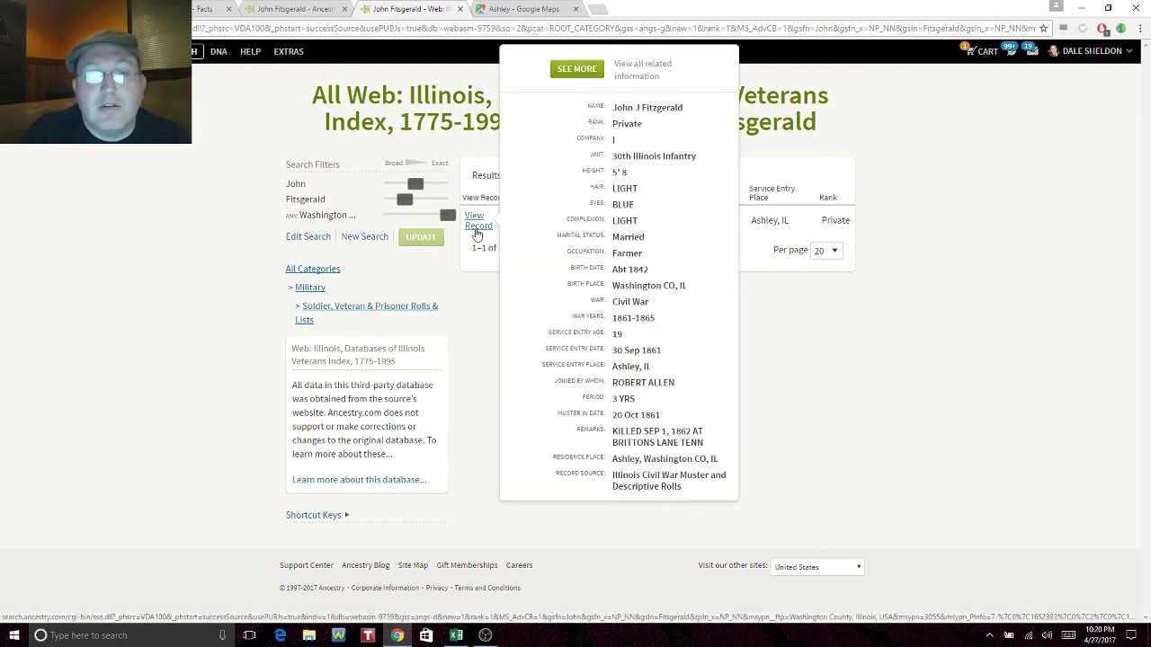
left_click(478, 233)
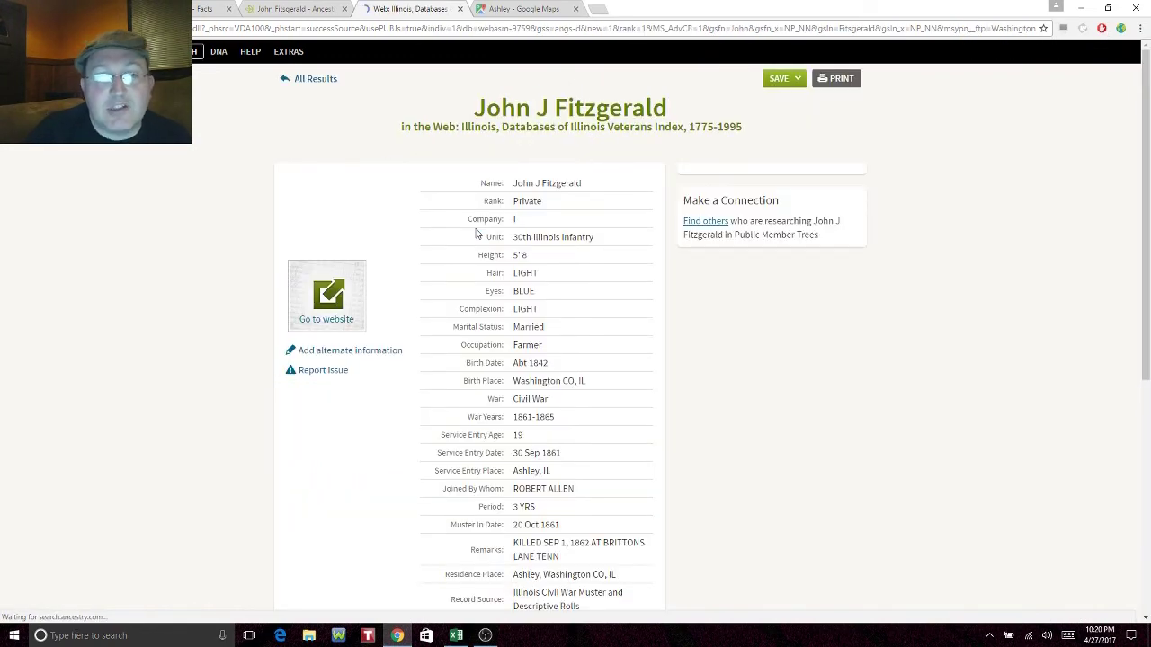
left_click_drag(1147, 261, 1143, 314)
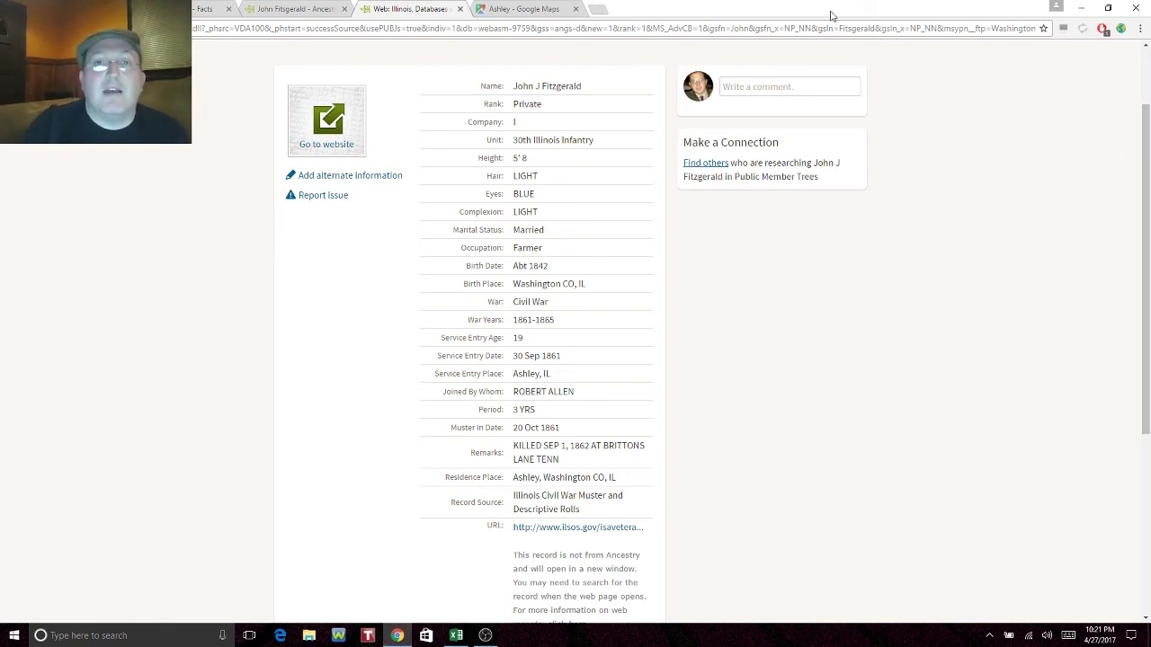
Step: Open Fold3 in a new tab and enter the soldier son's first name, middle initial and surname for a search
left_click(598, 9)
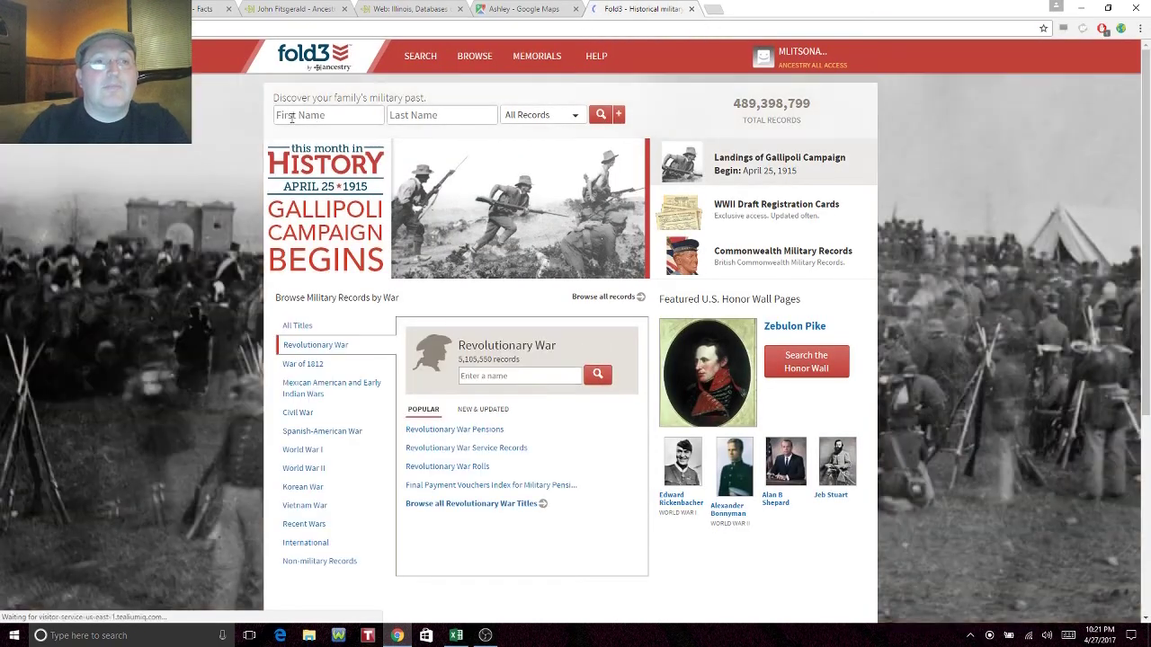
left_click(291, 117)
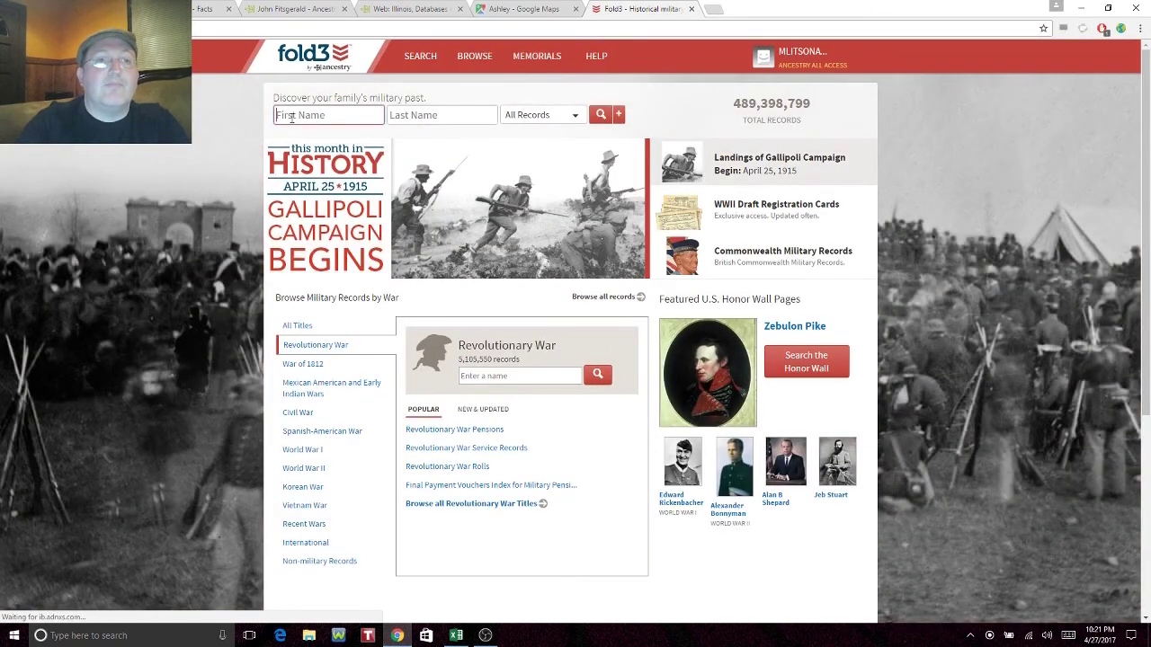
type("John J.")
key("Tab")
type("Fit")
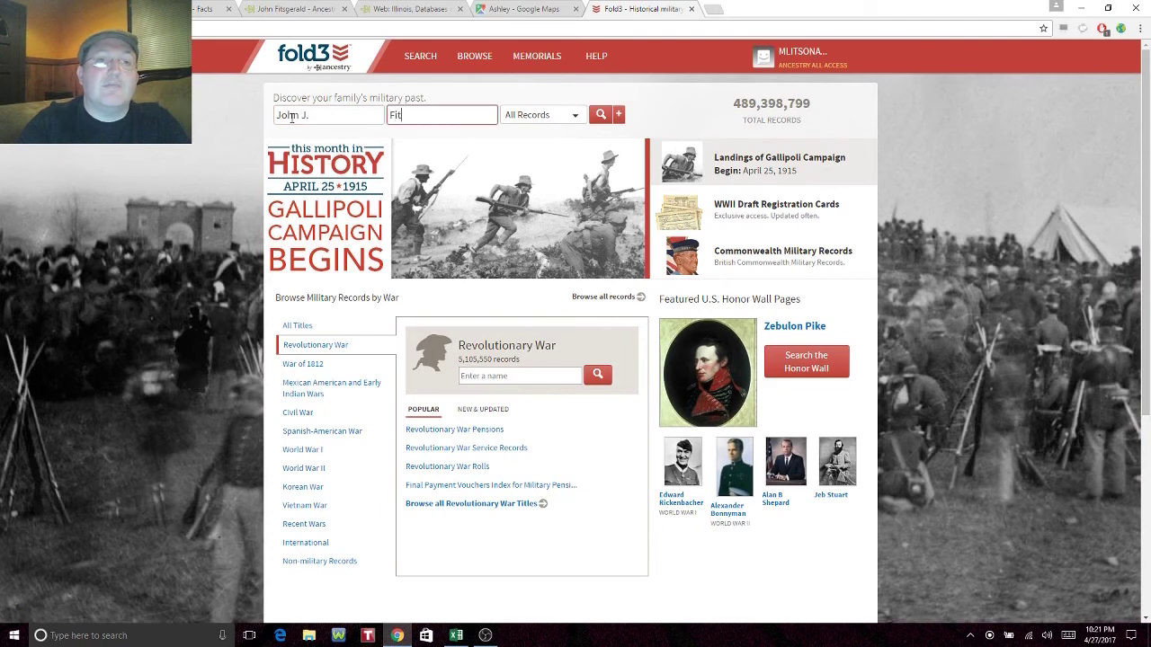
type("zgerald")
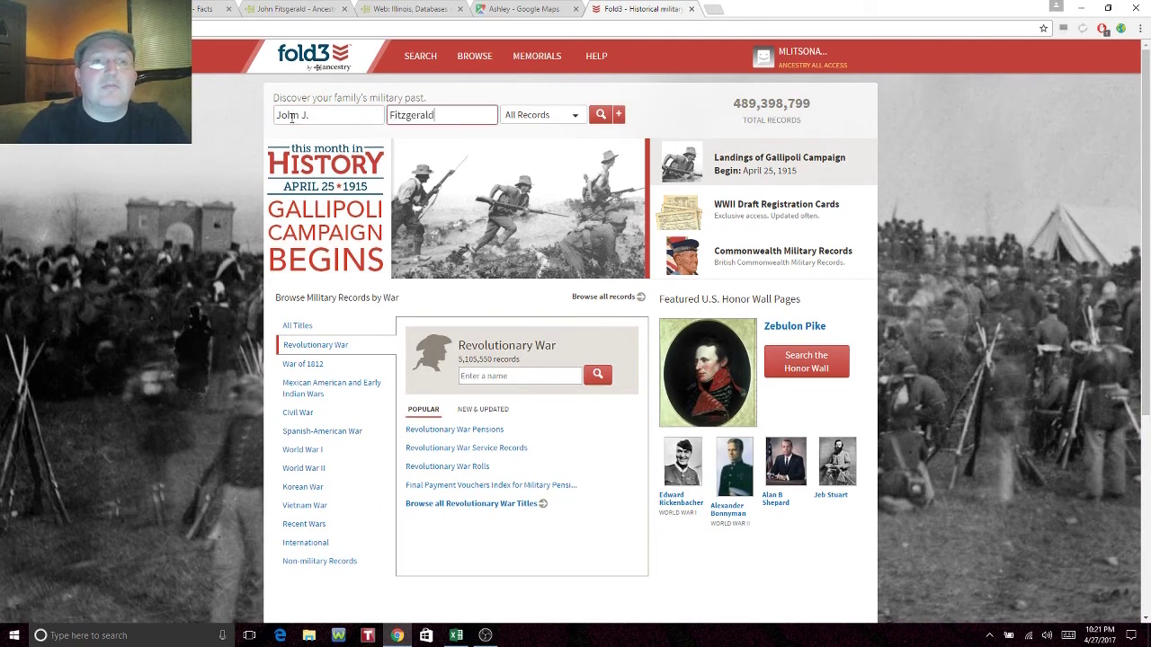
Step: Limit the record collection to Civil War and run the search for the son
left_click(542, 119)
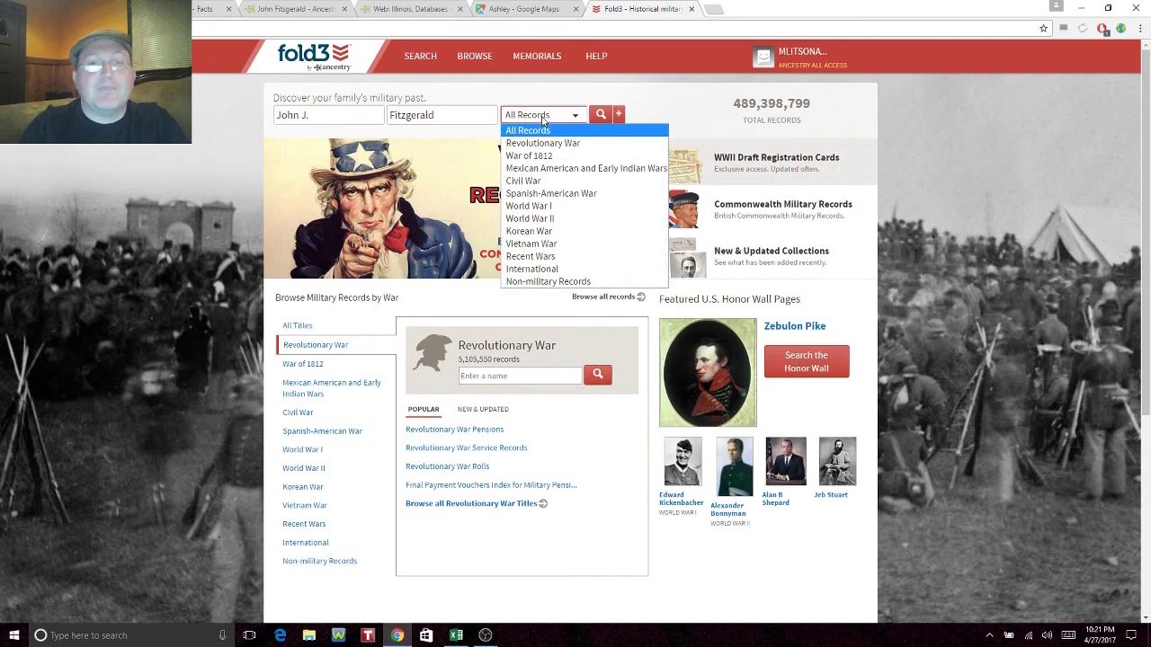
left_click(538, 181)
left_click(602, 119)
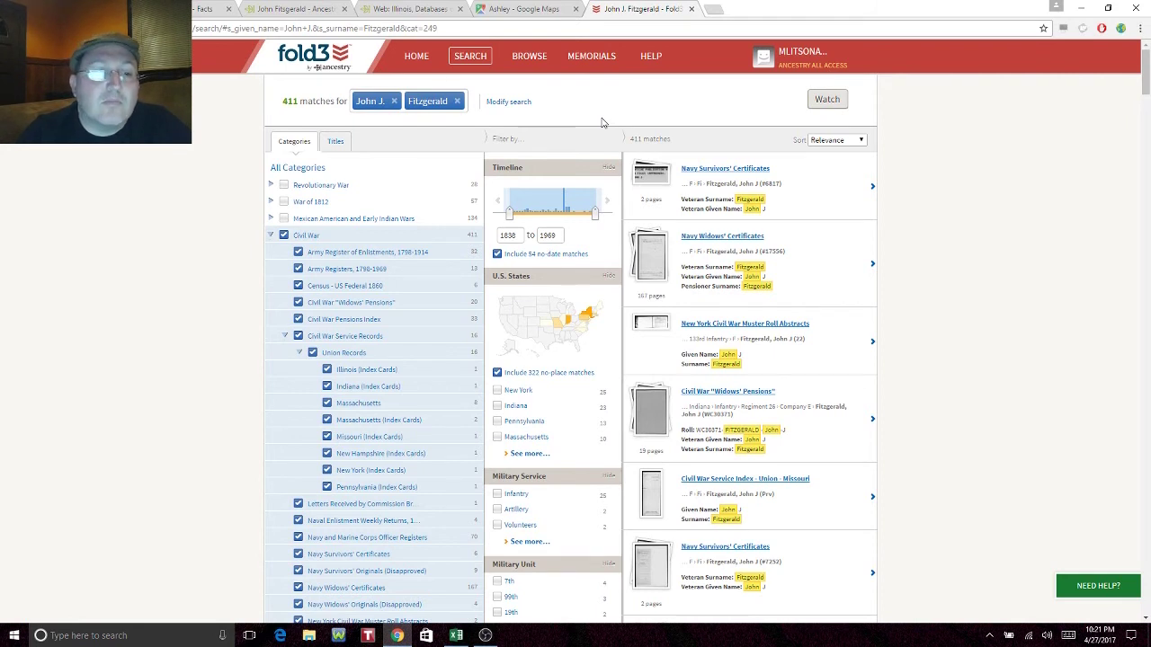
Step: Exclude every Union service record set except the Illinois index cards from the Civil War results
left_click(327, 387)
left_click(328, 403)
left_click(327, 419)
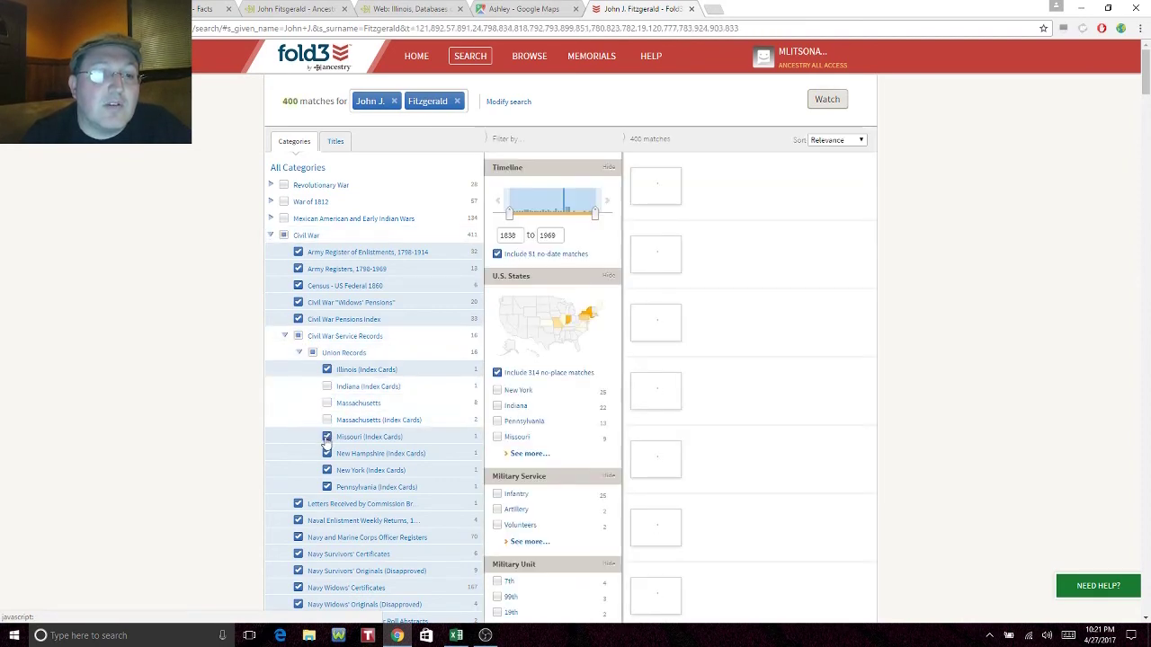
left_click(327, 437)
left_click(326, 454)
left_click(327, 470)
left_click(327, 487)
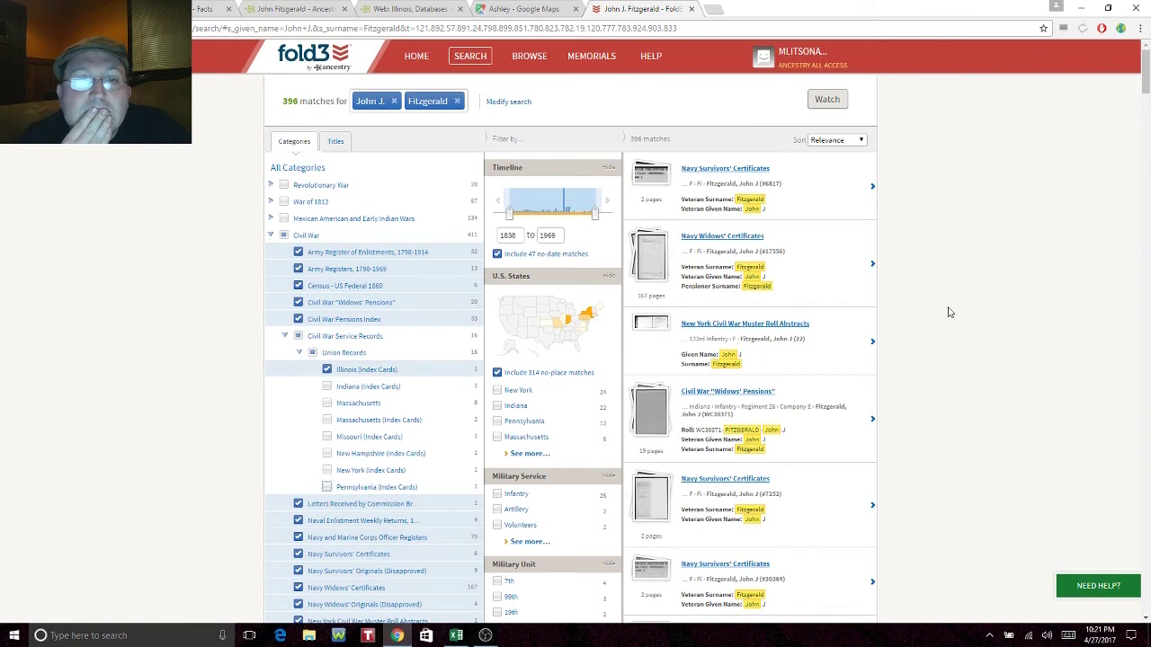
Step: Exclude the naval enlistment returns, Navy and Marine Corps officer registers, and all Navy survivors' and widows' collections from the results
left_click(298, 520)
left_click(298, 538)
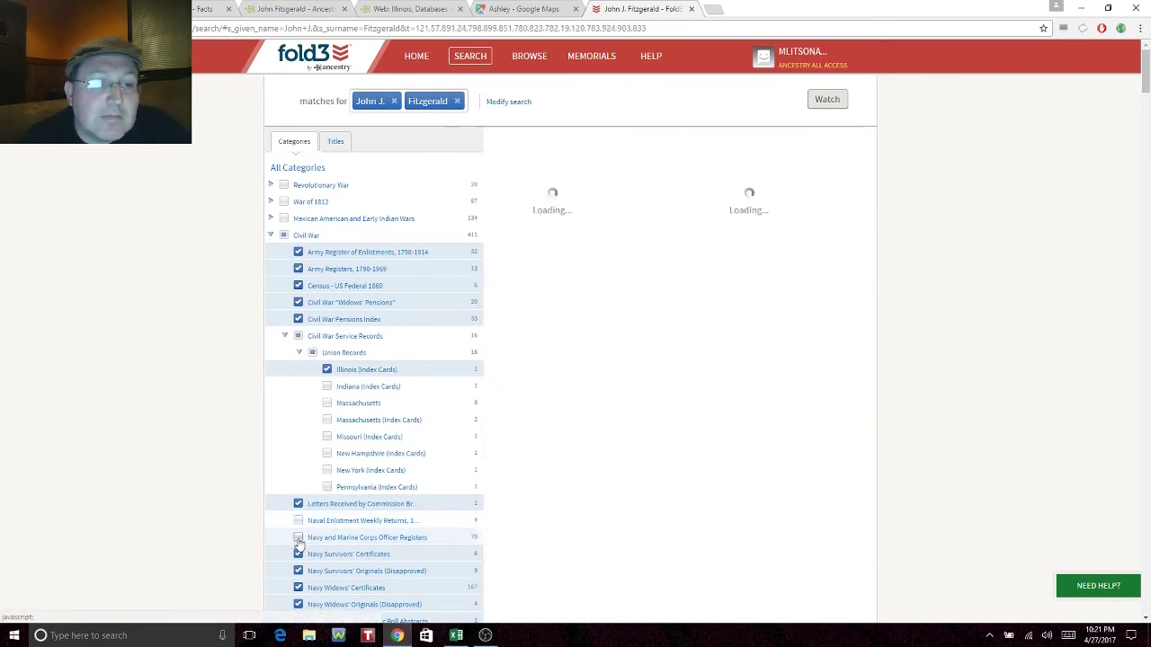
left_click(298, 554)
left_click(297, 570)
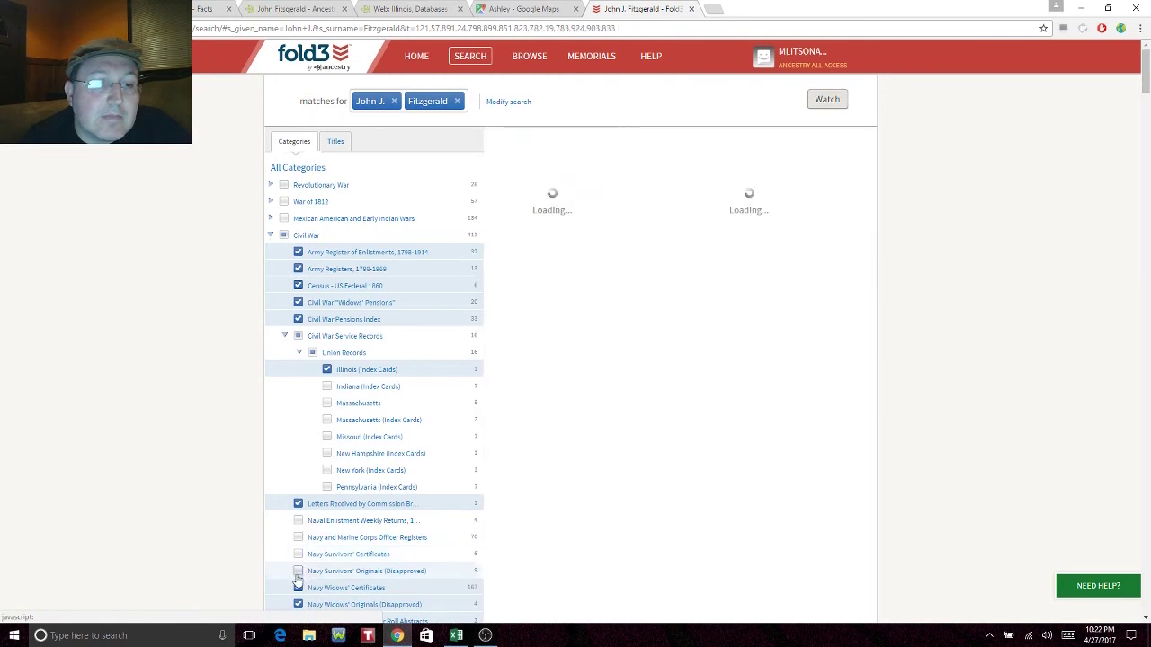
left_click(298, 588)
left_click(297, 604)
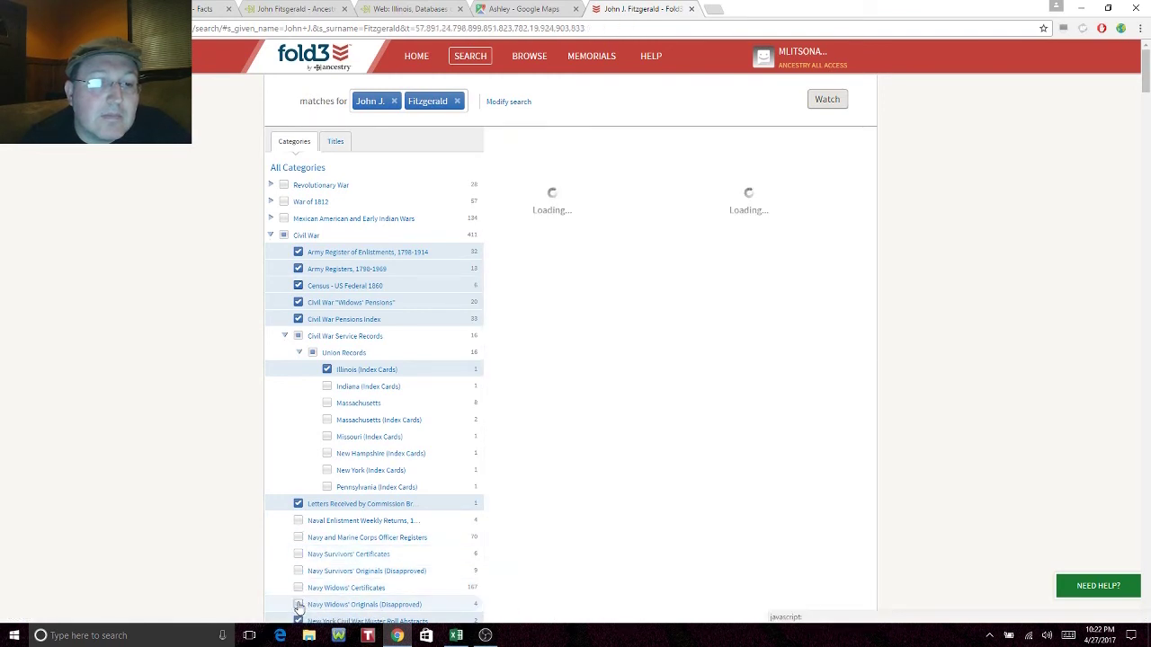
Step: Exclude the New York muster roll abstracts, regiment lists and State Adjutant General collection, and review the remaining matches
left_click_drag(1145, 81, 1145, 110)
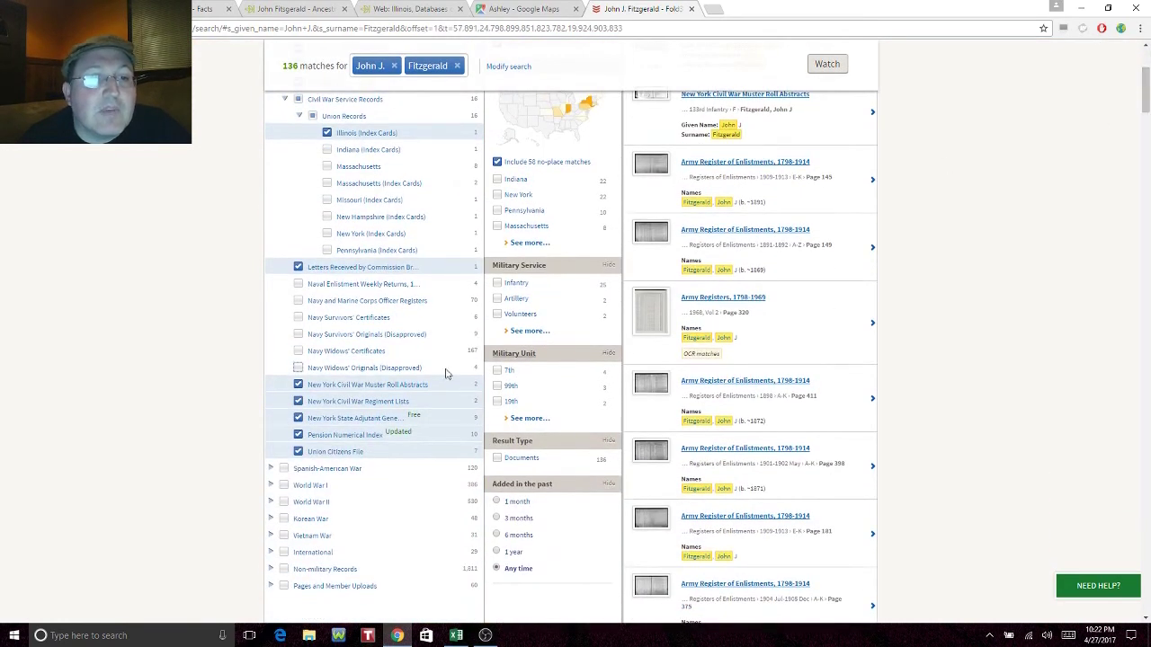
left_click(297, 385)
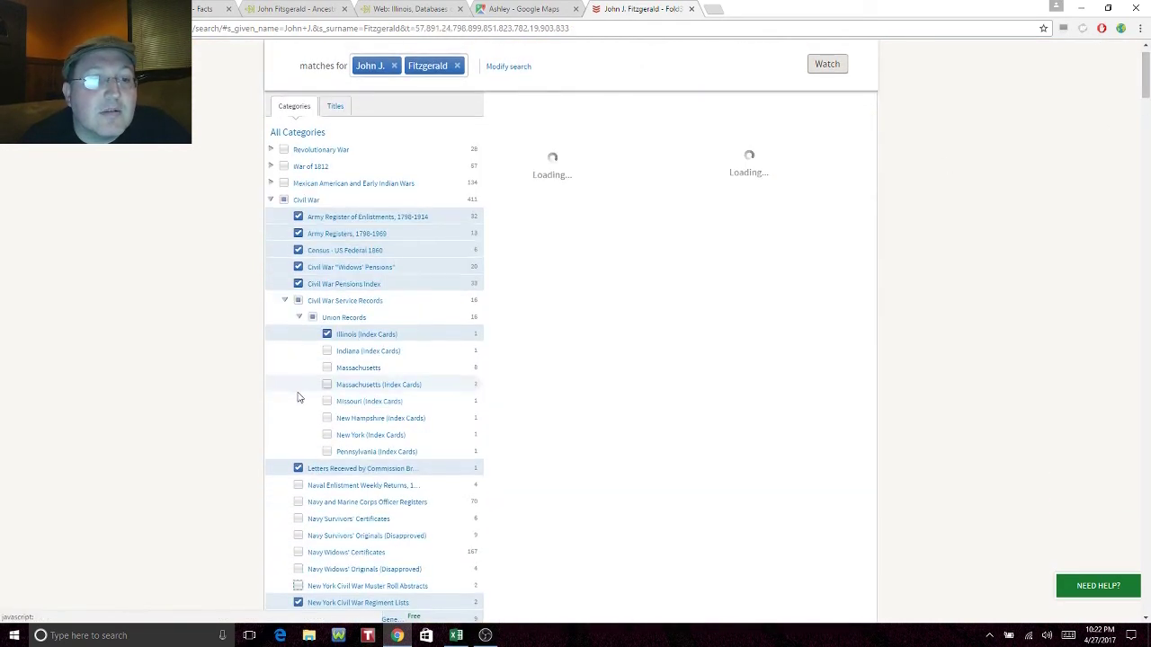
left_click(297, 603)
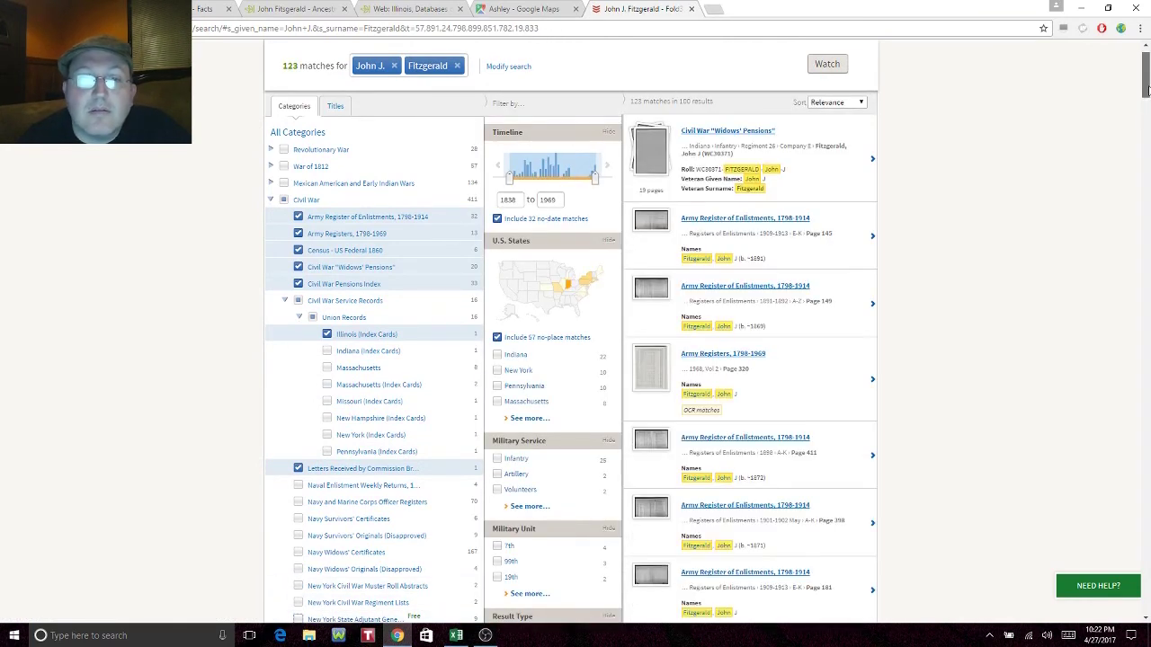
left_click_drag(1146, 92, 1147, 106)
scroll(1147, 106, "down", 1)
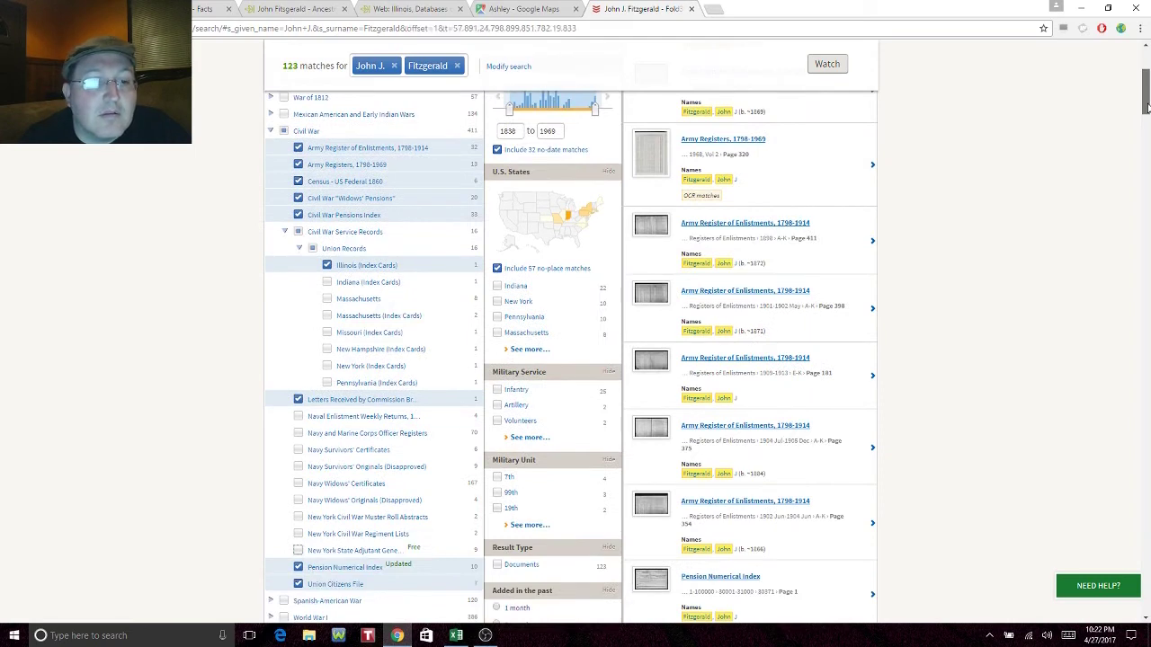
left_click_drag(1146, 106, 1146, 84)
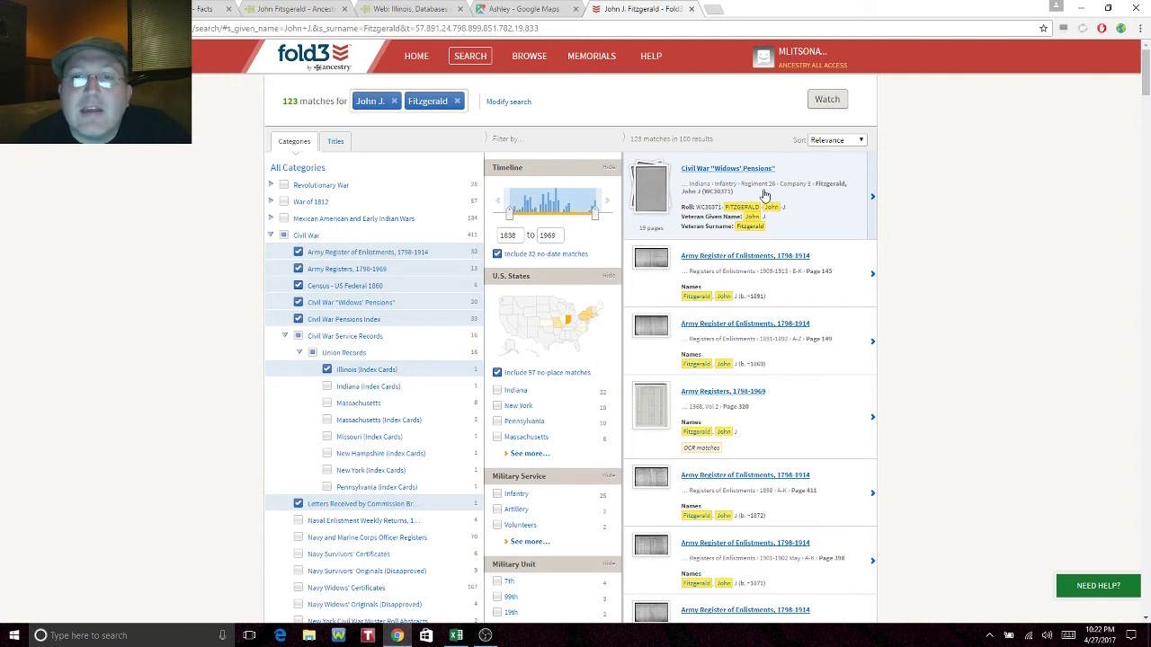
Step: Examine the Army Register of Enlistments page 145 match in a new tab, close it, and look through the other results
right_click(743, 260)
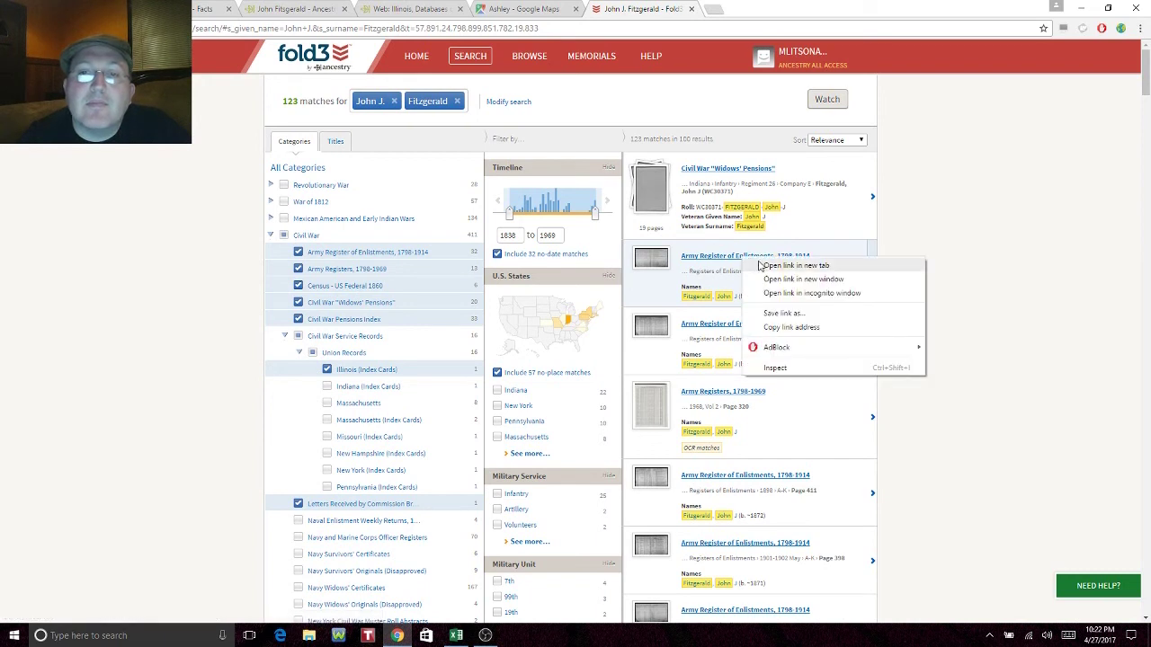
left_click(762, 265)
left_click(755, 9)
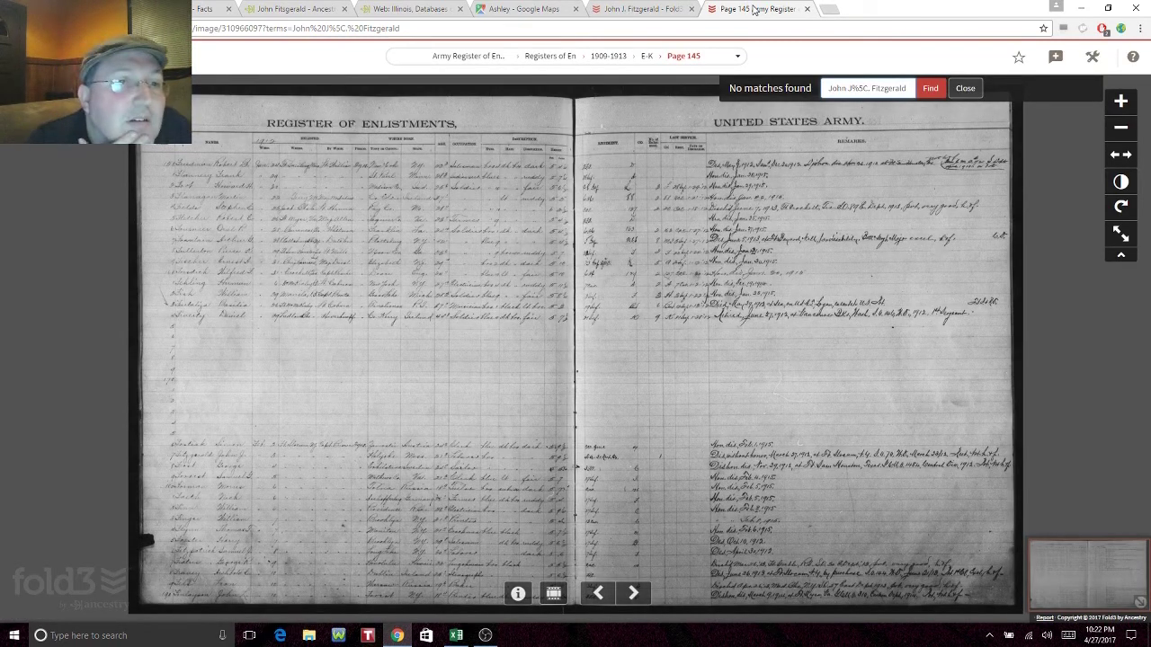
left_click(1126, 105)
left_click(1126, 105)
left_click(1126, 105)
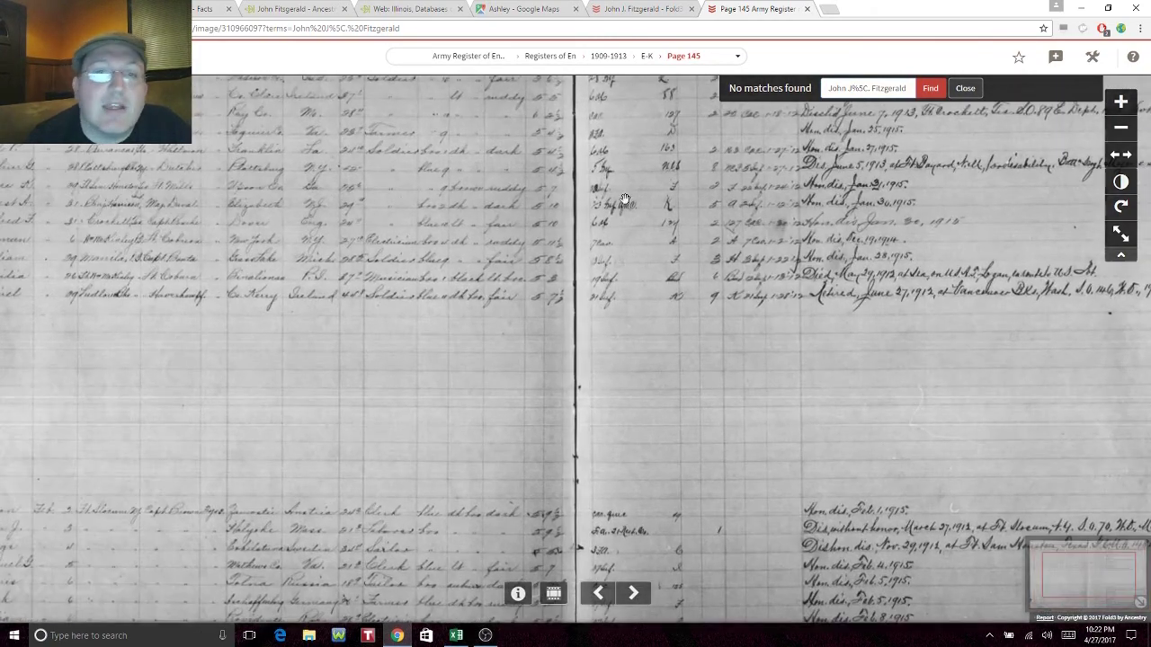
left_click_drag(394, 279, 645, 390)
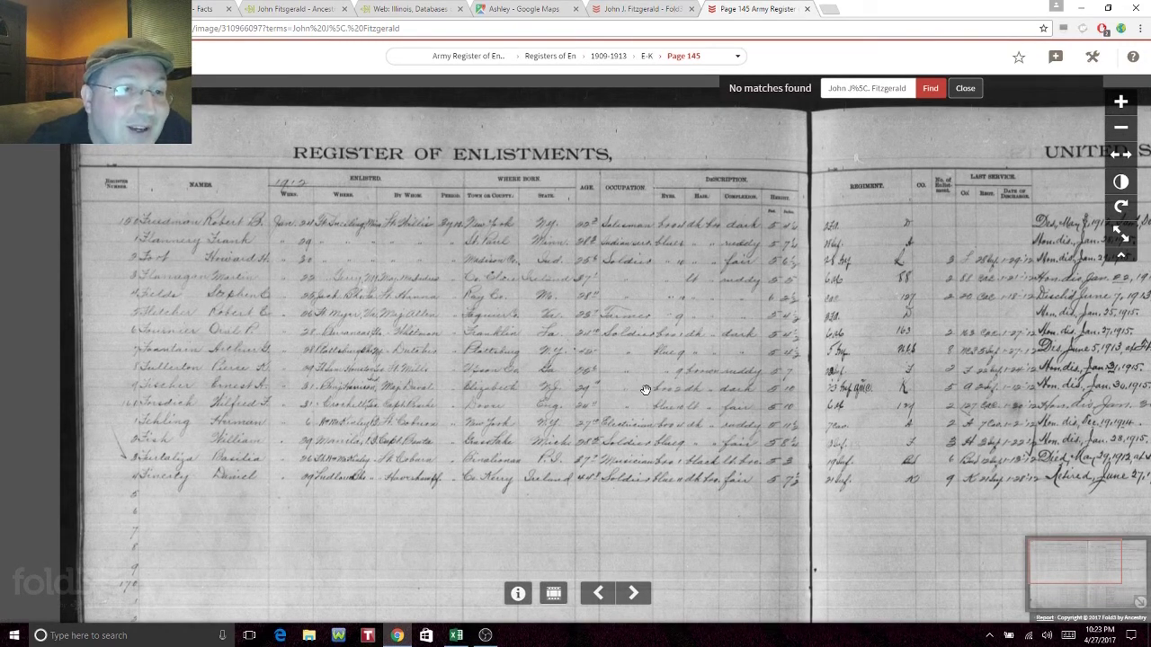
left_click_drag(310, 502, 309, 162)
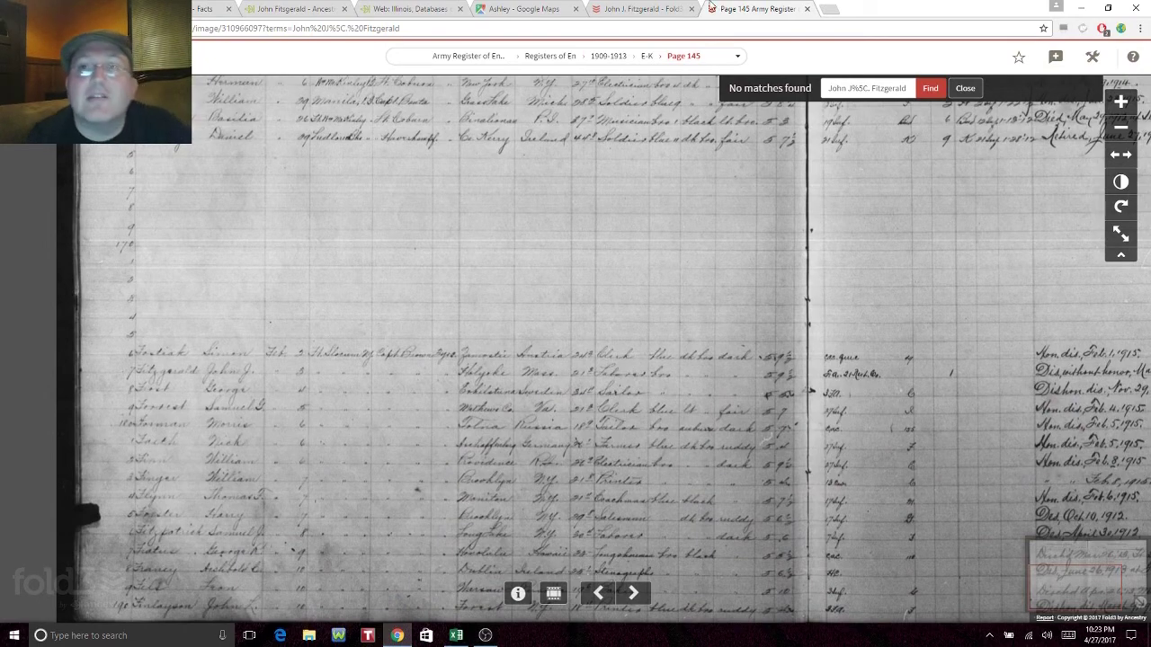
left_click(807, 9)
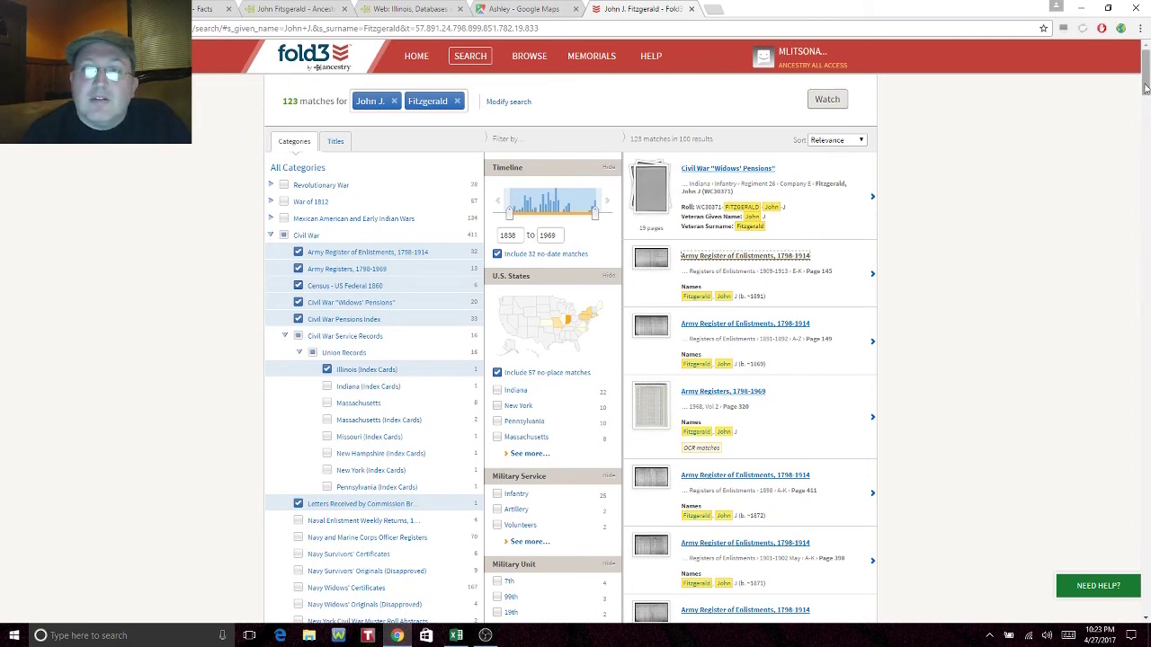
left_click_drag(1146, 77, 1143, 154)
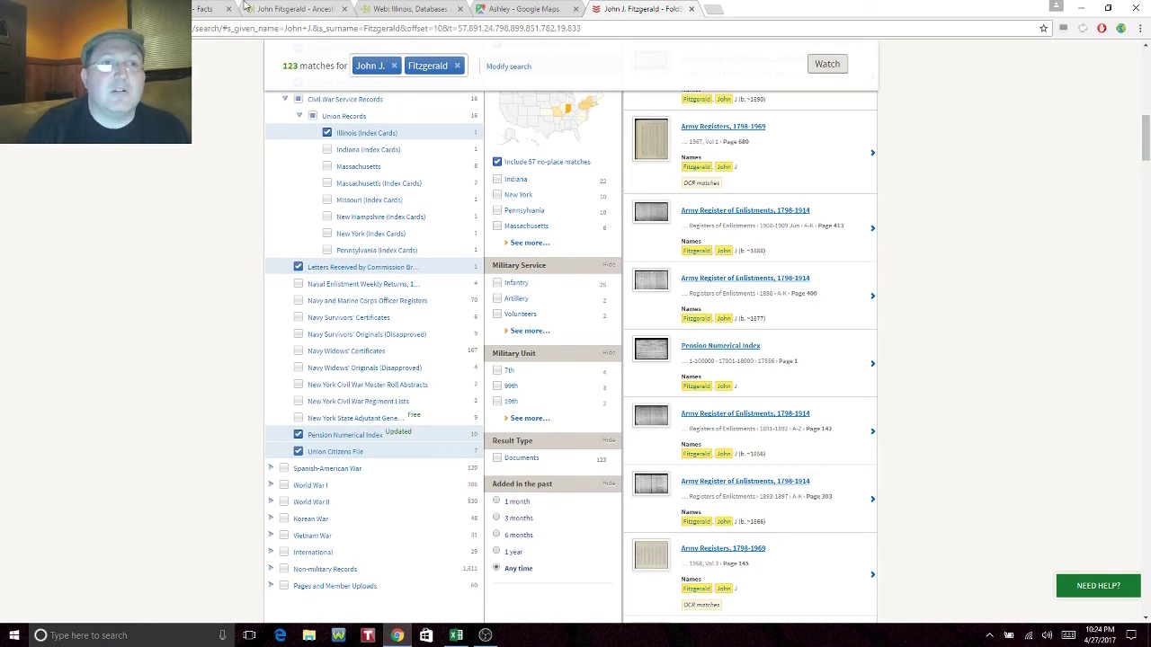
Step: Return to the Ancestry search results, edit the search to correct the surname's spelling, and clear the first name
key("ctrl+1")
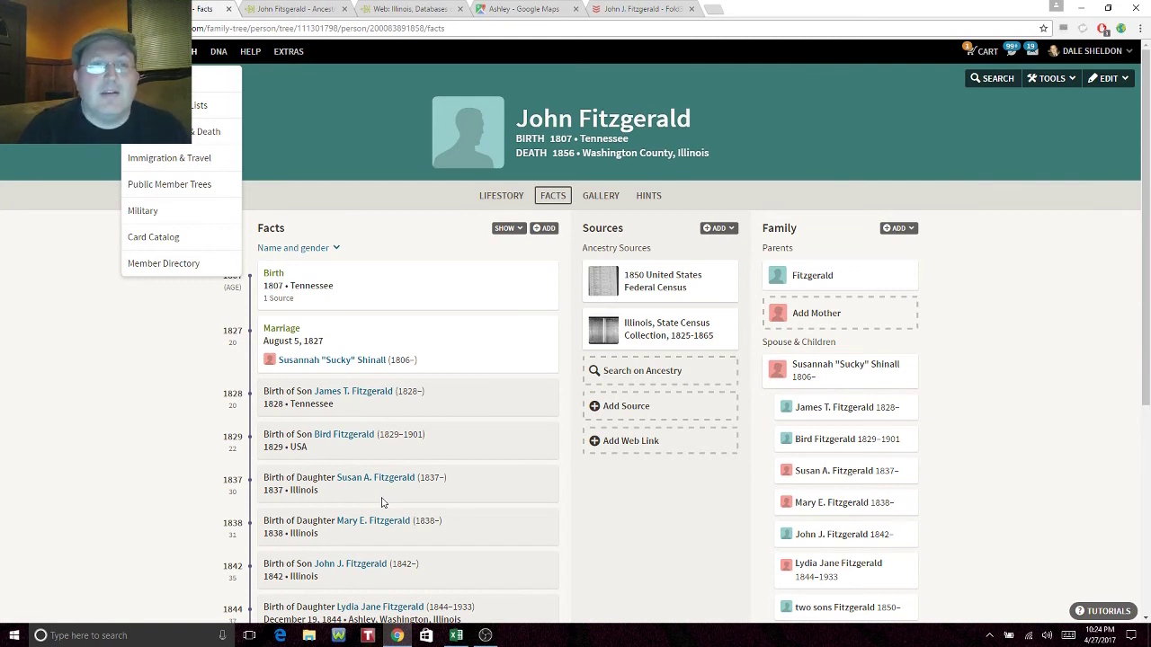
left_click(269, 8)
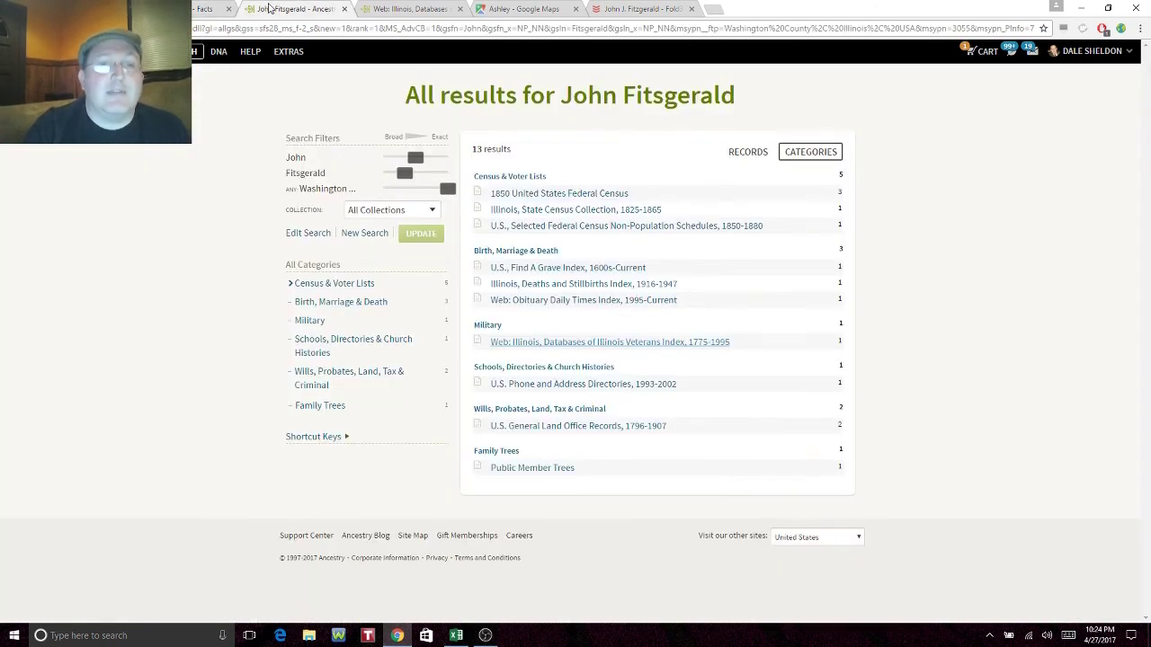
left_click(304, 235)
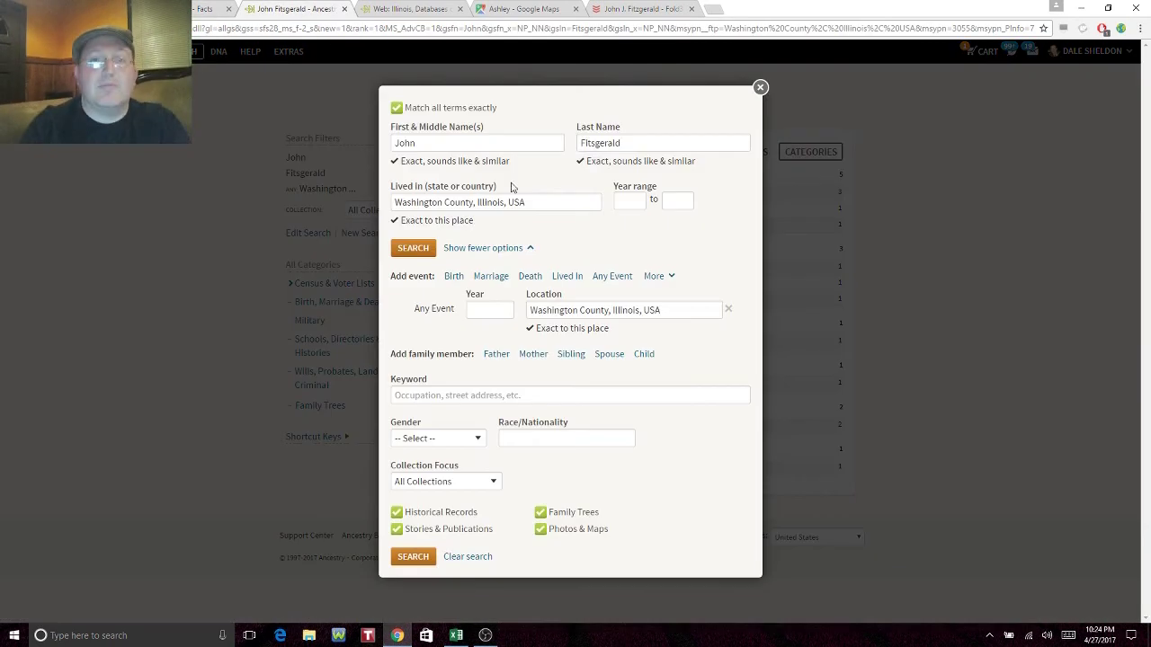
left_click(593, 144)
key("BackSpace")
type("z")
left_click(509, 140)
double_click(508, 140)
key("BackSpace")
Step: Set the lived-in place to Maury County, Tennessee, USA and run the surname search
left_click_drag(533, 198, 321, 200)
type("Maury")
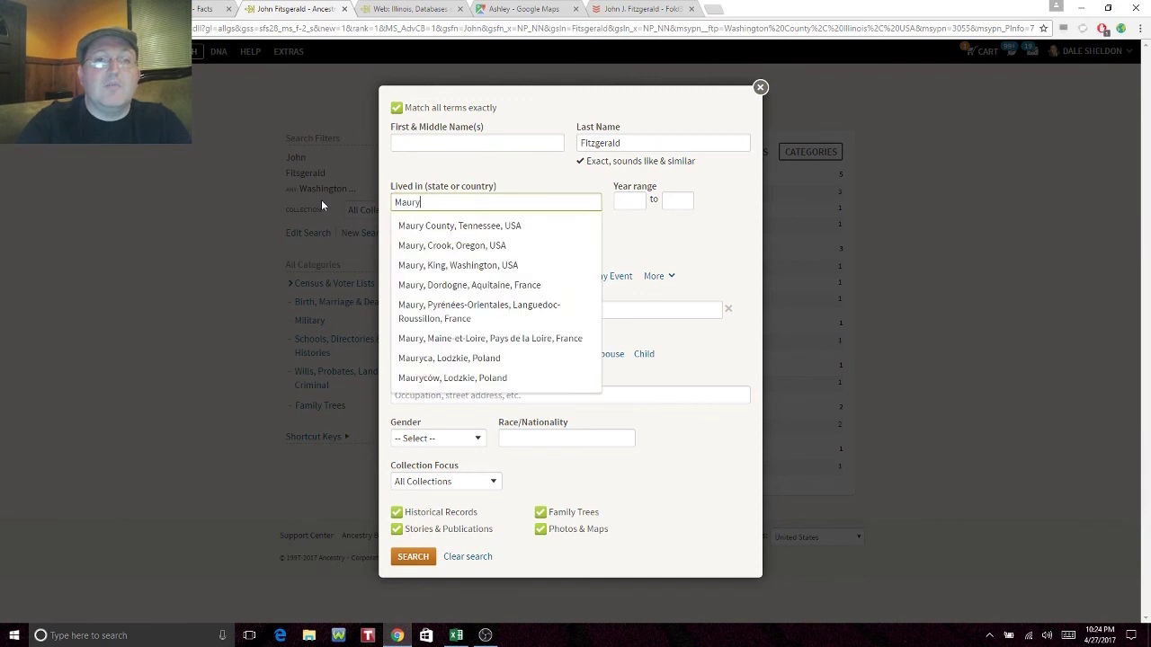
key("Down")
key("Return")
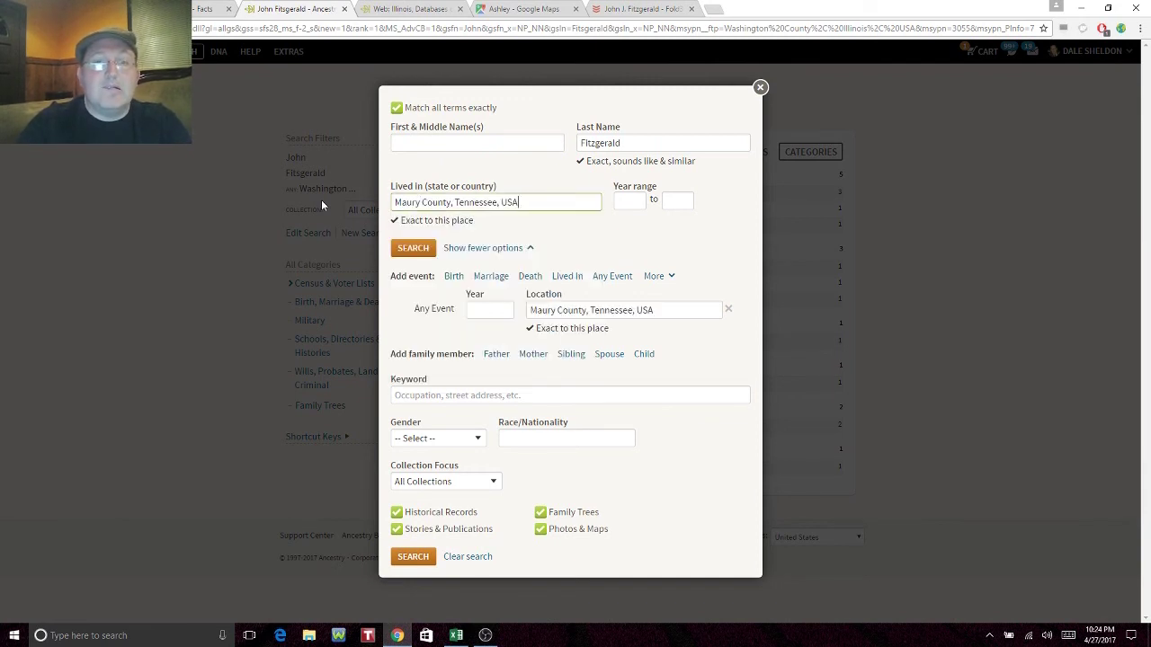
key("Return")
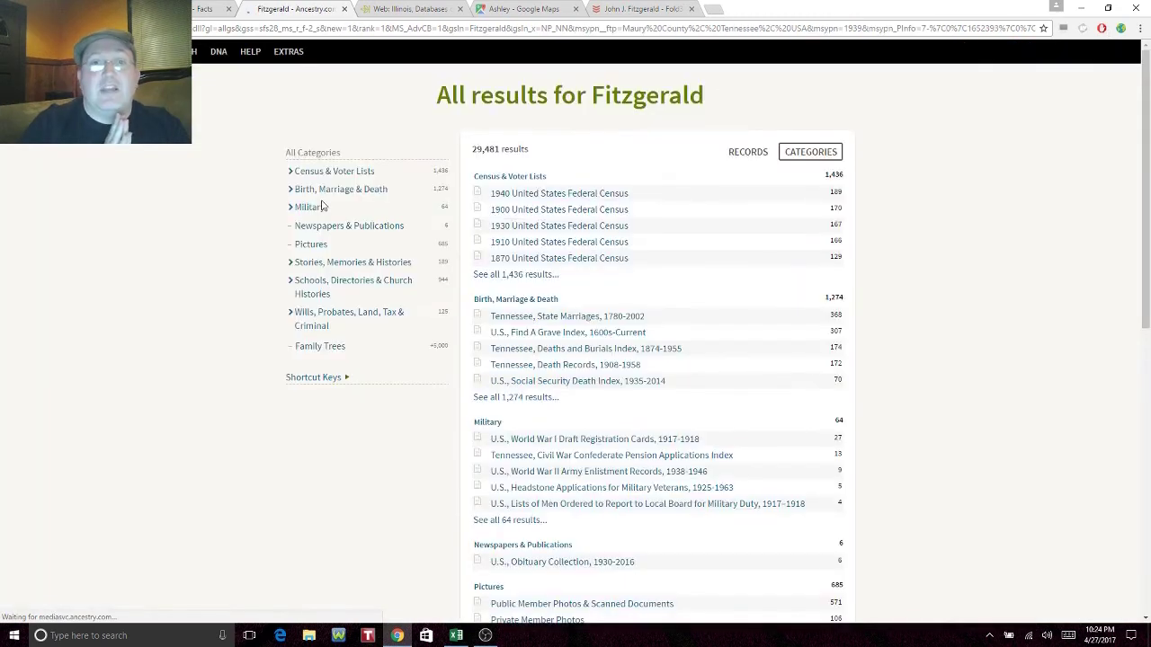
Step: Open the full Census & Voter Lists results and the full Birth, Marriage & Death results in new tabs
right_click(528, 275)
left_click(557, 284)
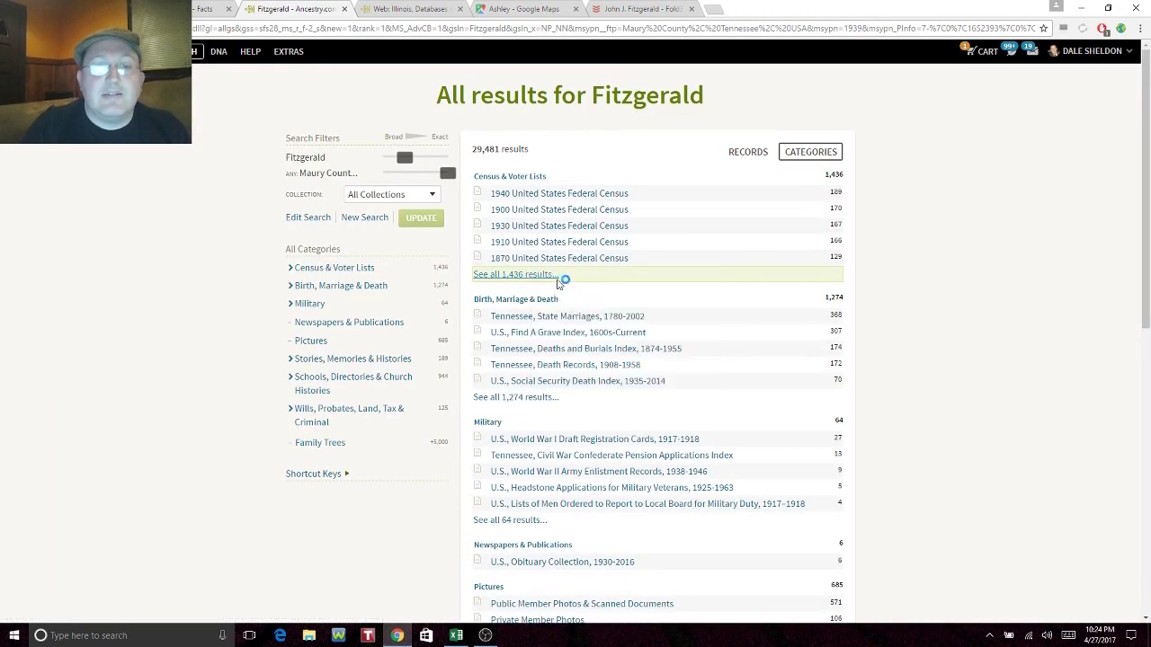
right_click(517, 396)
left_click(557, 409)
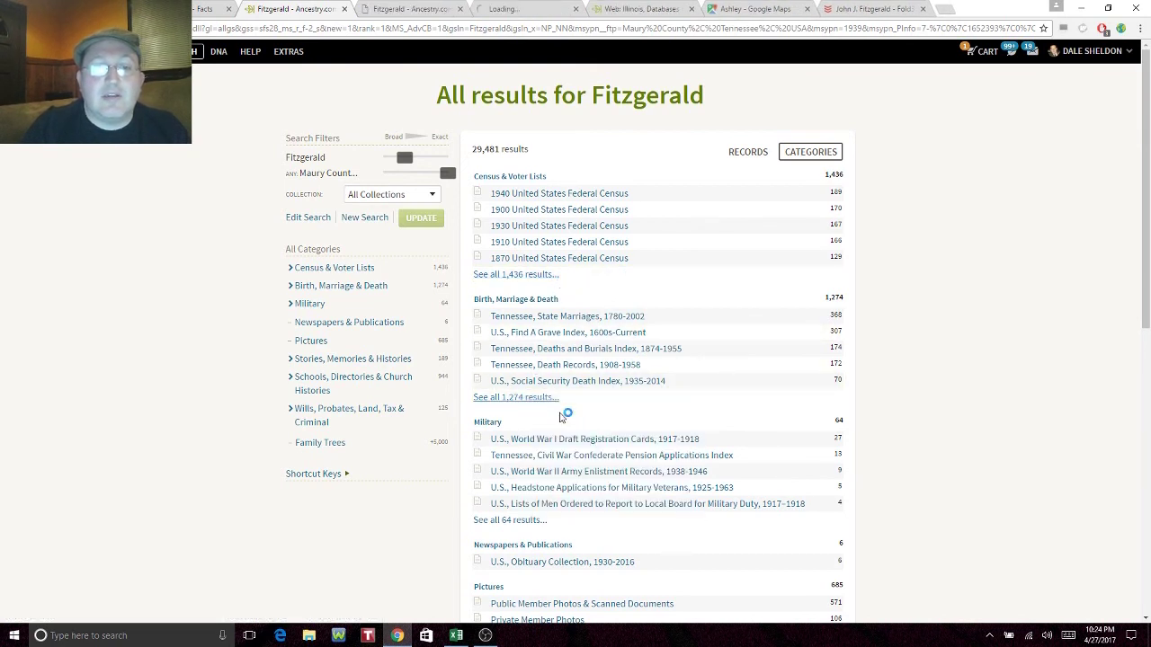
left_click(629, 8)
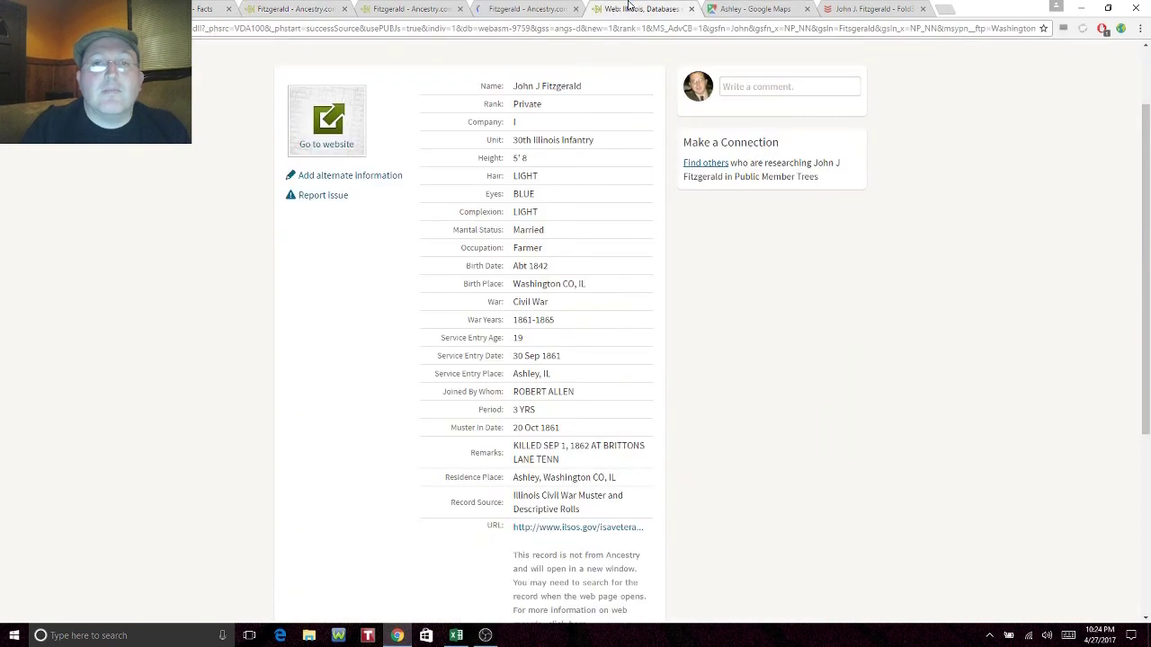
left_click(528, 8)
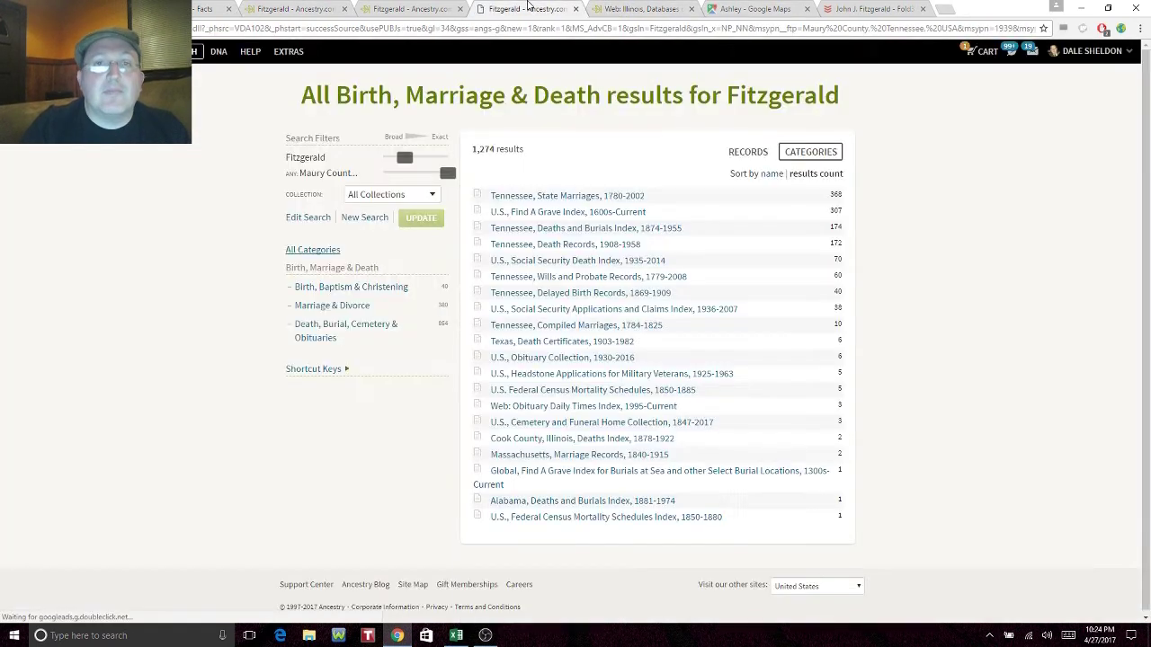
Step: Try to save the soldier's Illinois Veterans Index record to someone in the tree
left_click(627, 9)
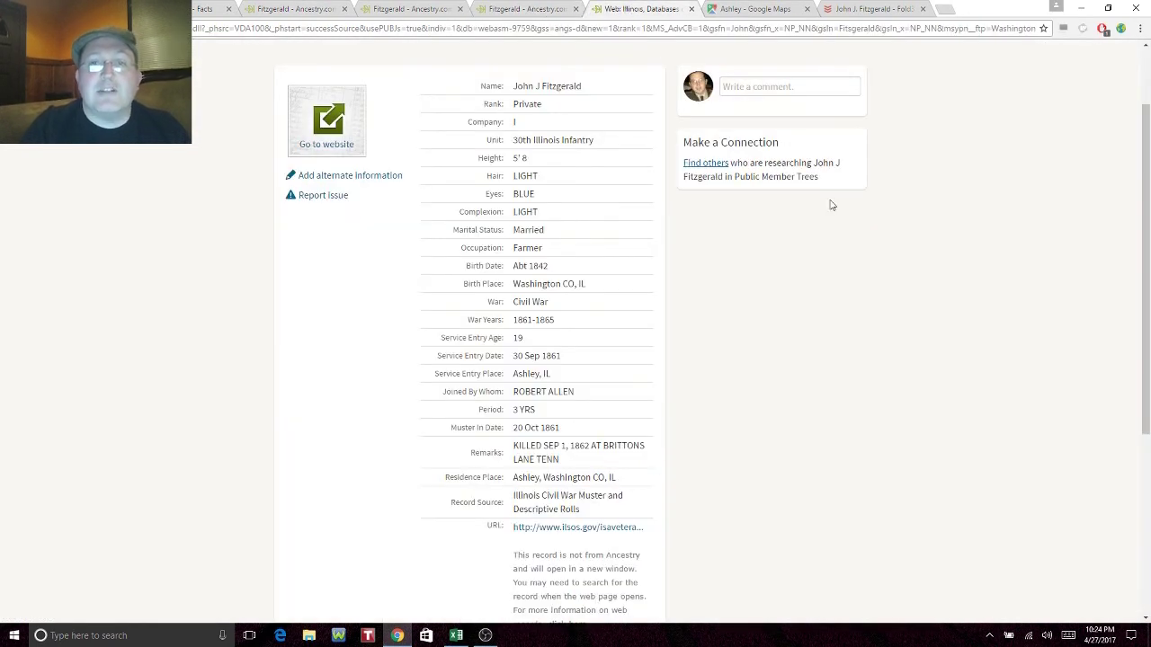
left_click_drag(1144, 270, 1143, 214)
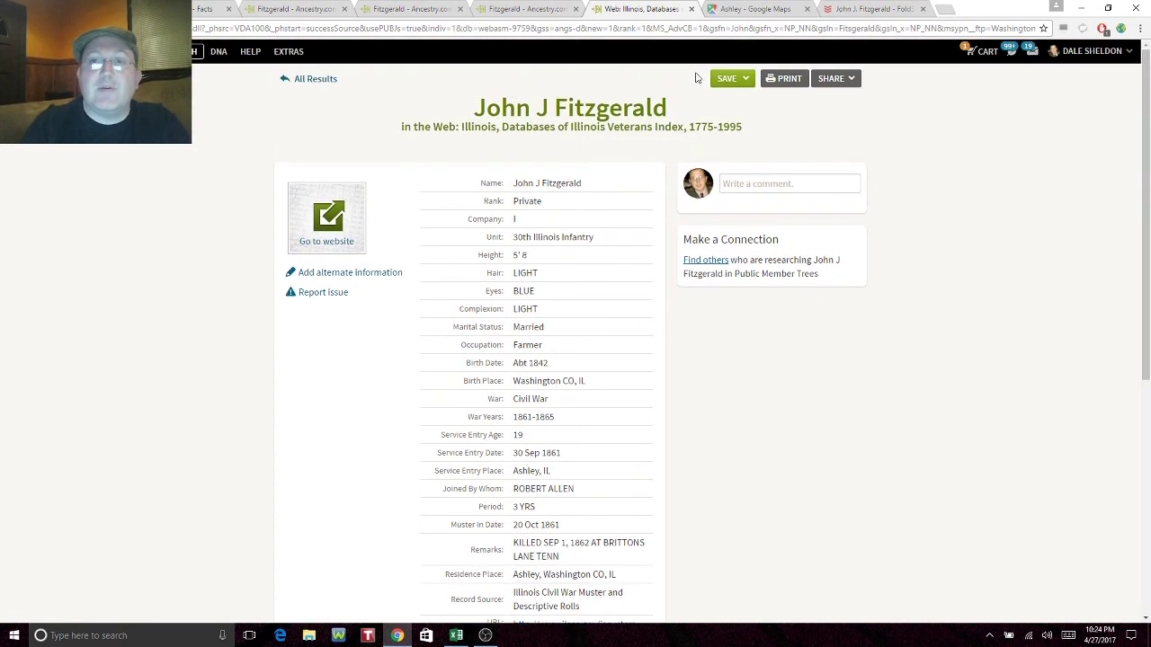
left_click(740, 86)
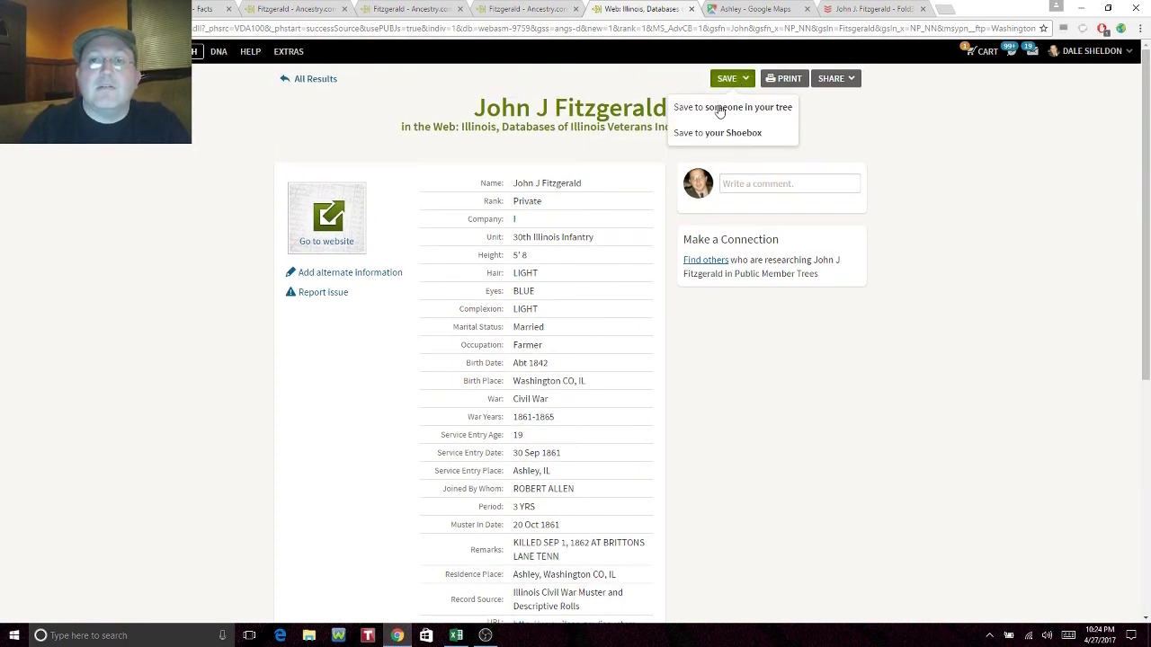
left_click(719, 108)
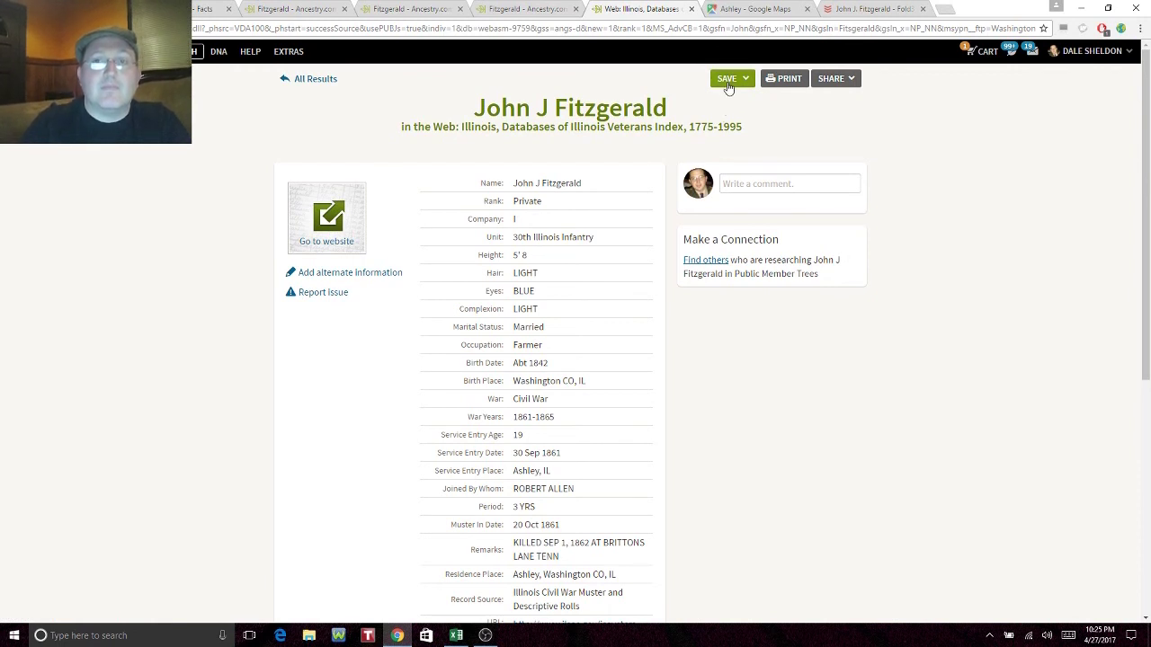
left_click(728, 86)
left_click(700, 110)
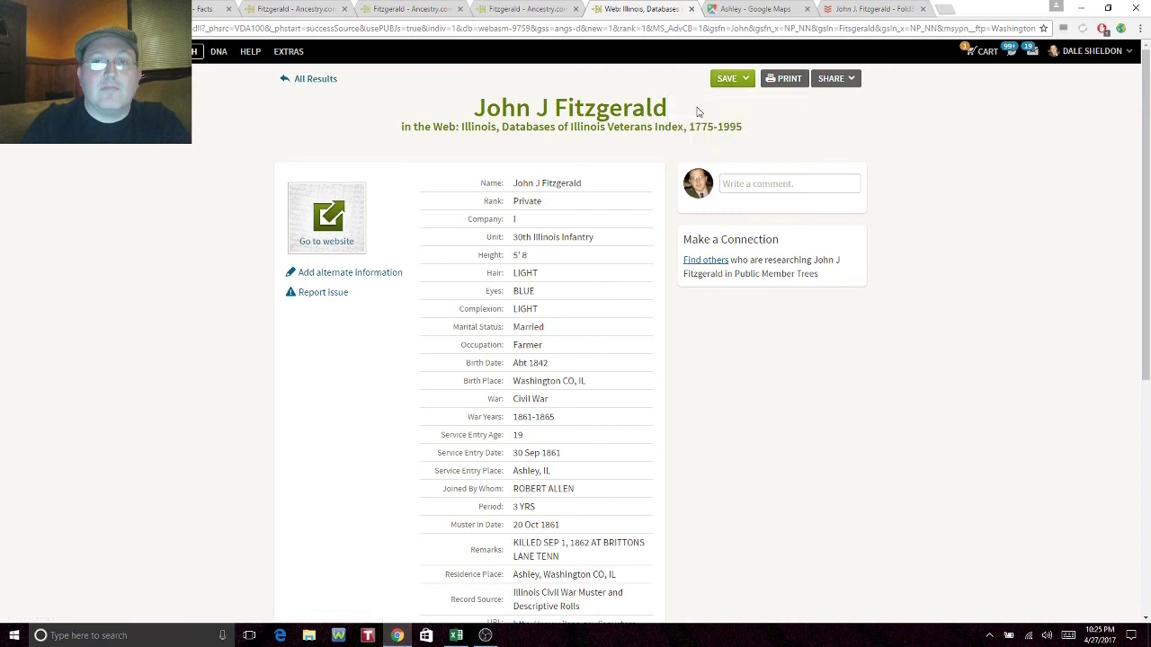
Step: Close the Birth, Marriage & Death results and open the 1820 United States Federal Census matches in a new tab
left_click(536, 7)
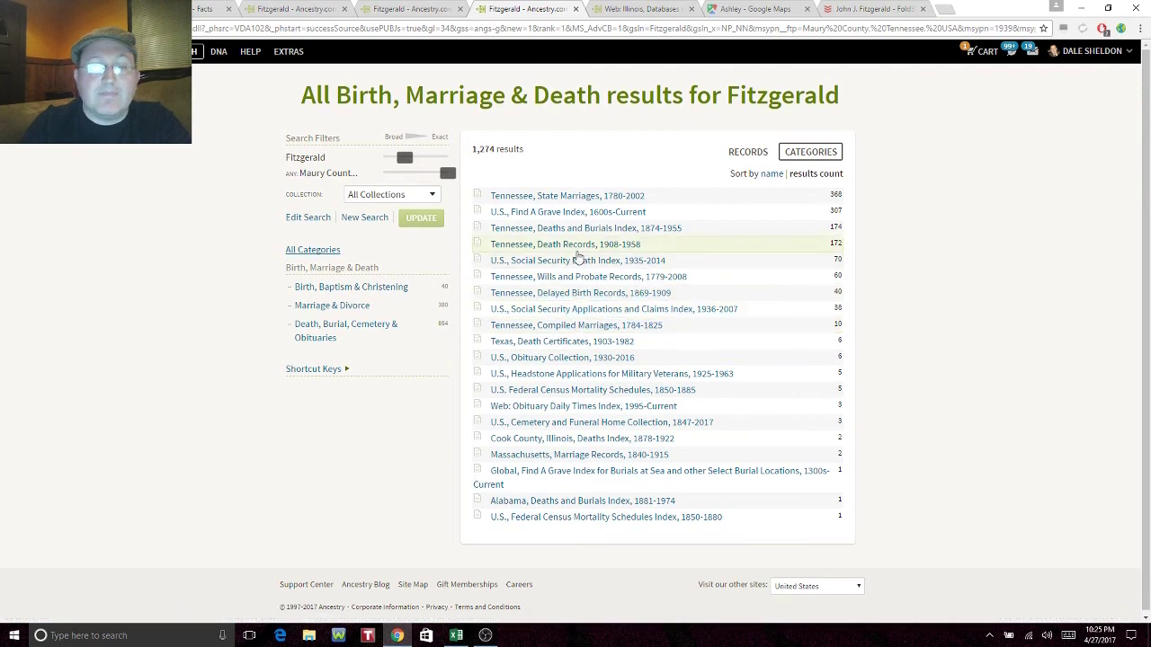
left_click(576, 9)
left_click(405, 5)
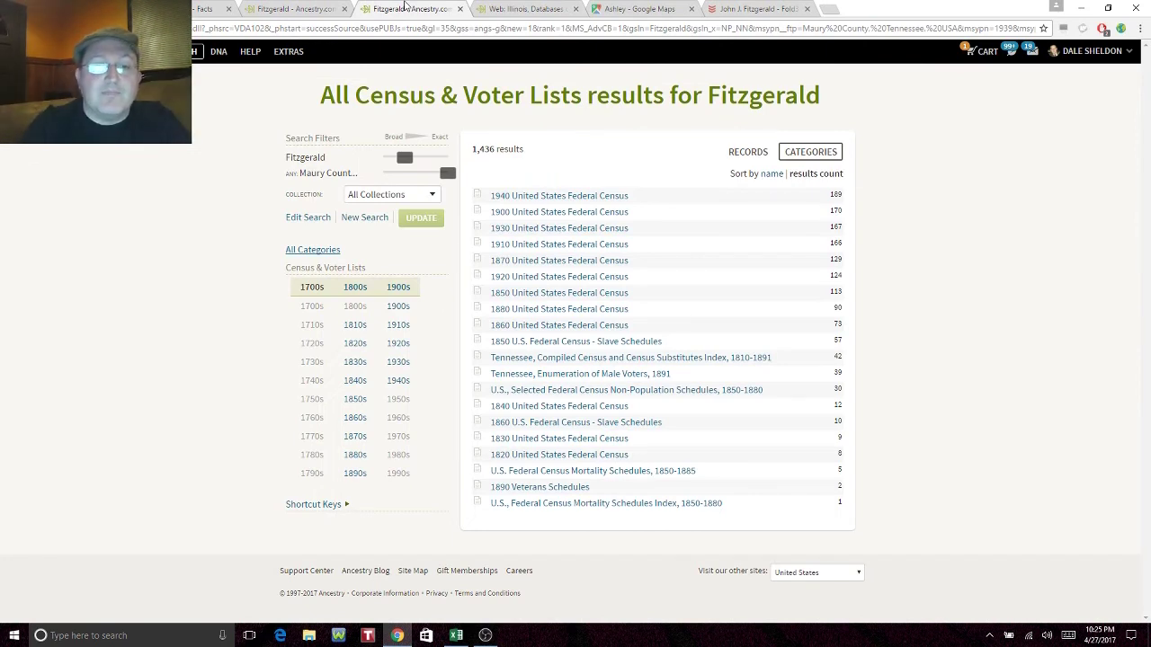
right_click(570, 460)
left_click(586, 463)
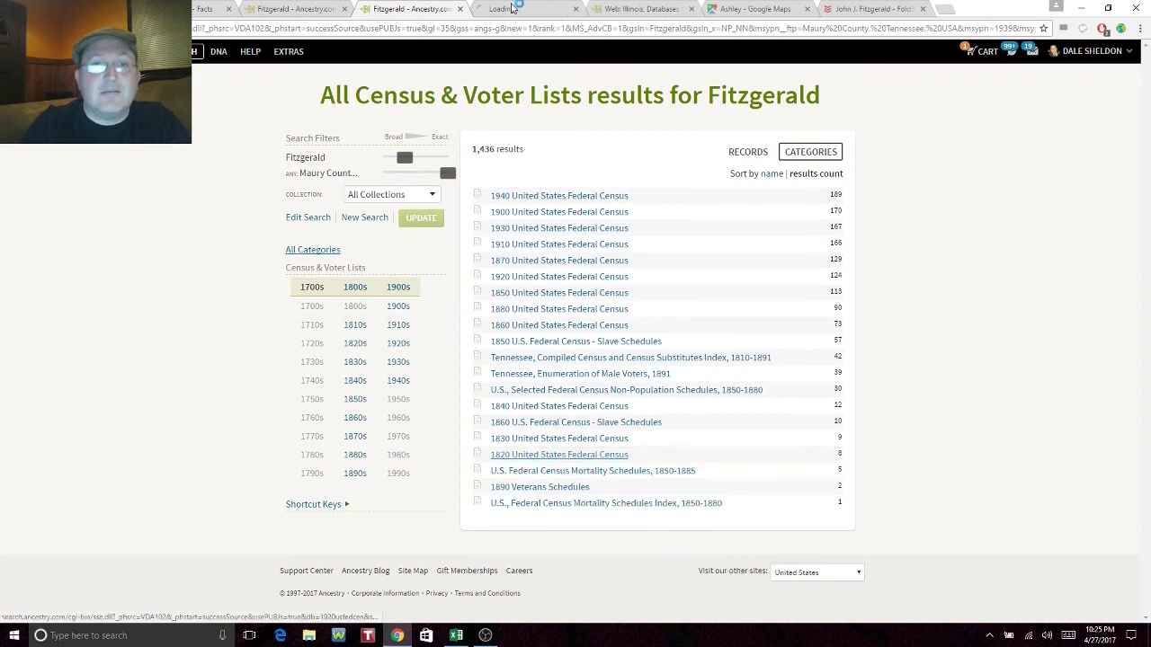
Step: Review the surname's 1820 United States Federal Census matches for Maury County and return to the father's profile
left_click(524, 8)
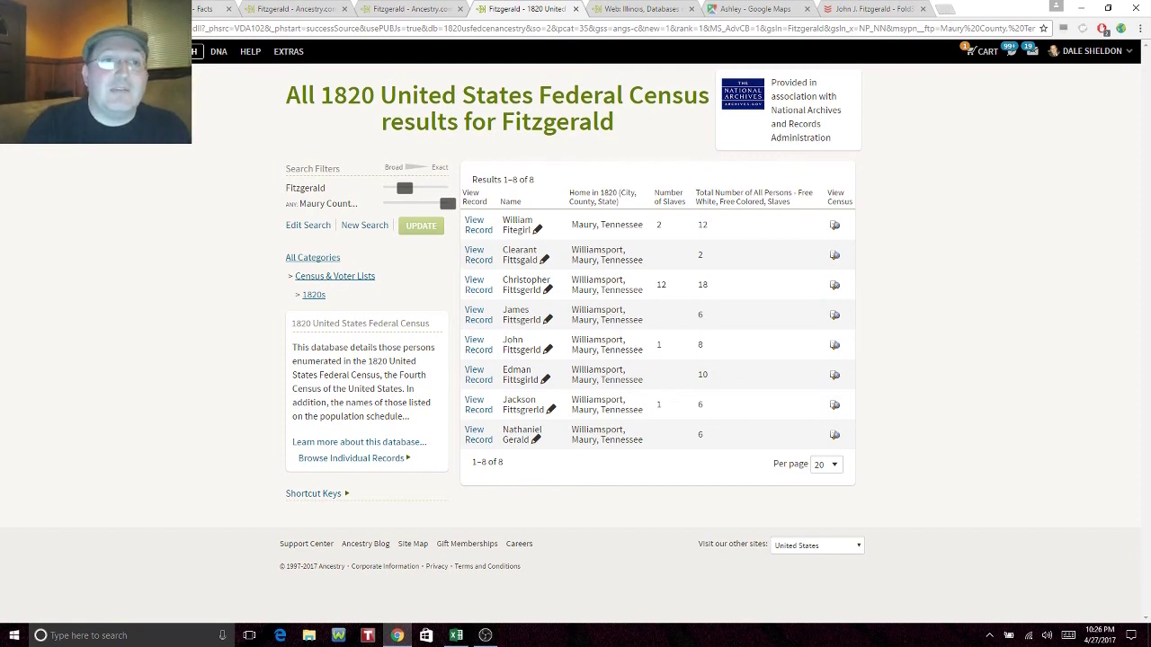
key("ctrl+1")
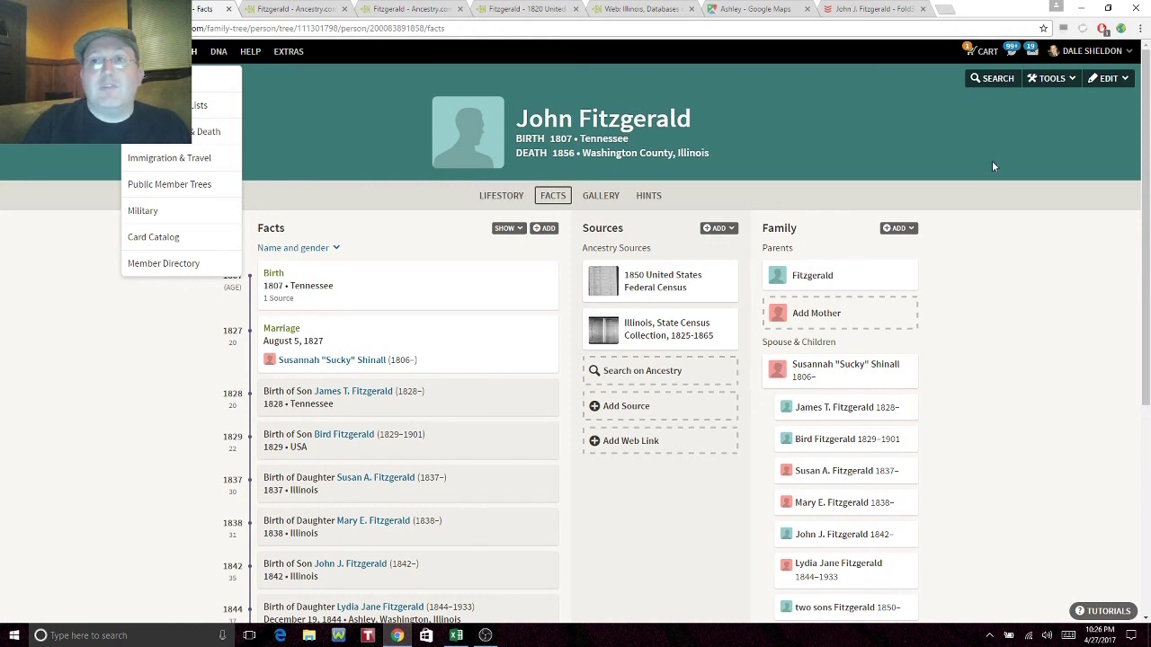
Step: Open FamilySearch in a new browser tab and go to its Tennessee research page through the record search's United States locations
left_click(947, 9)
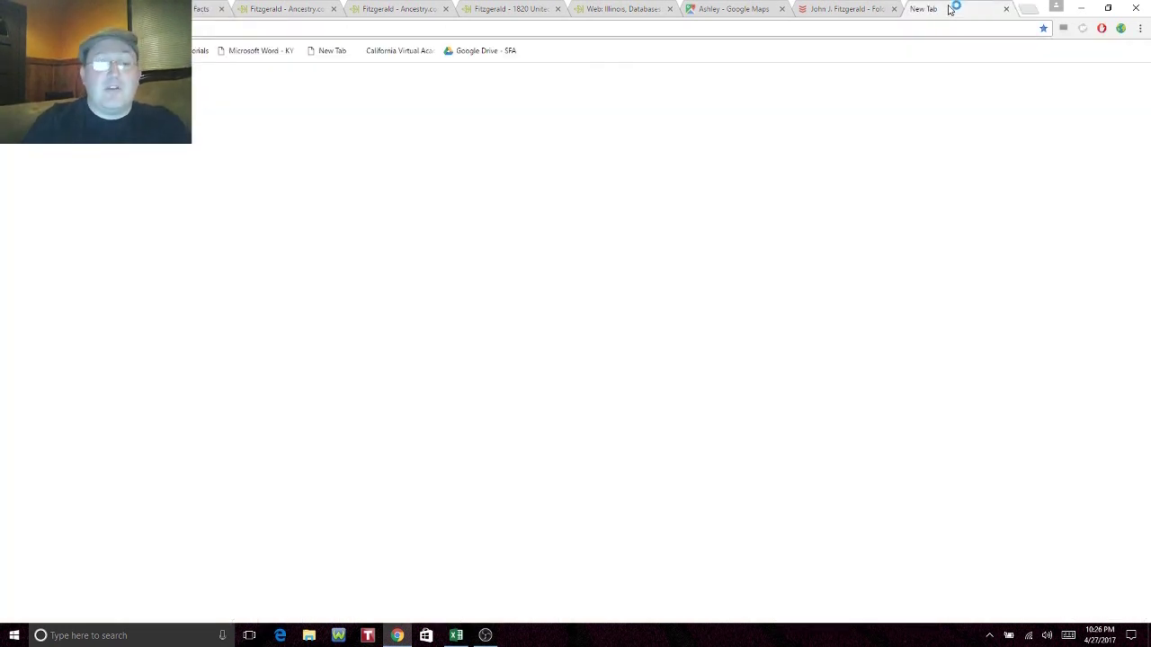
type("f")
key("Return")
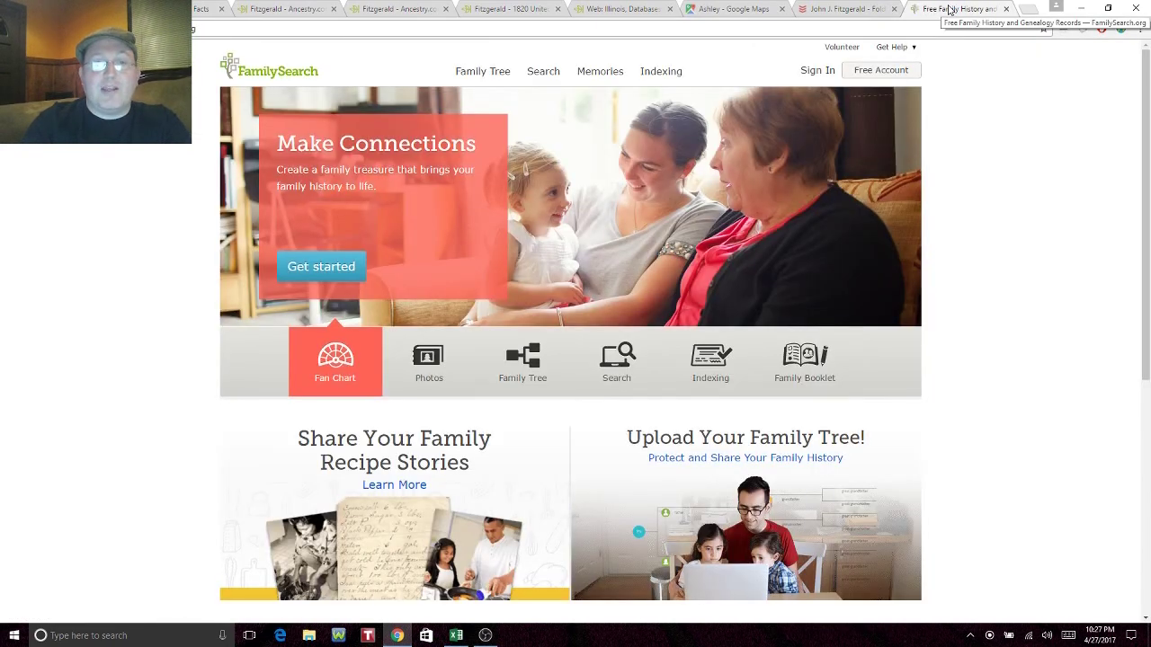
mouse_move(544, 72)
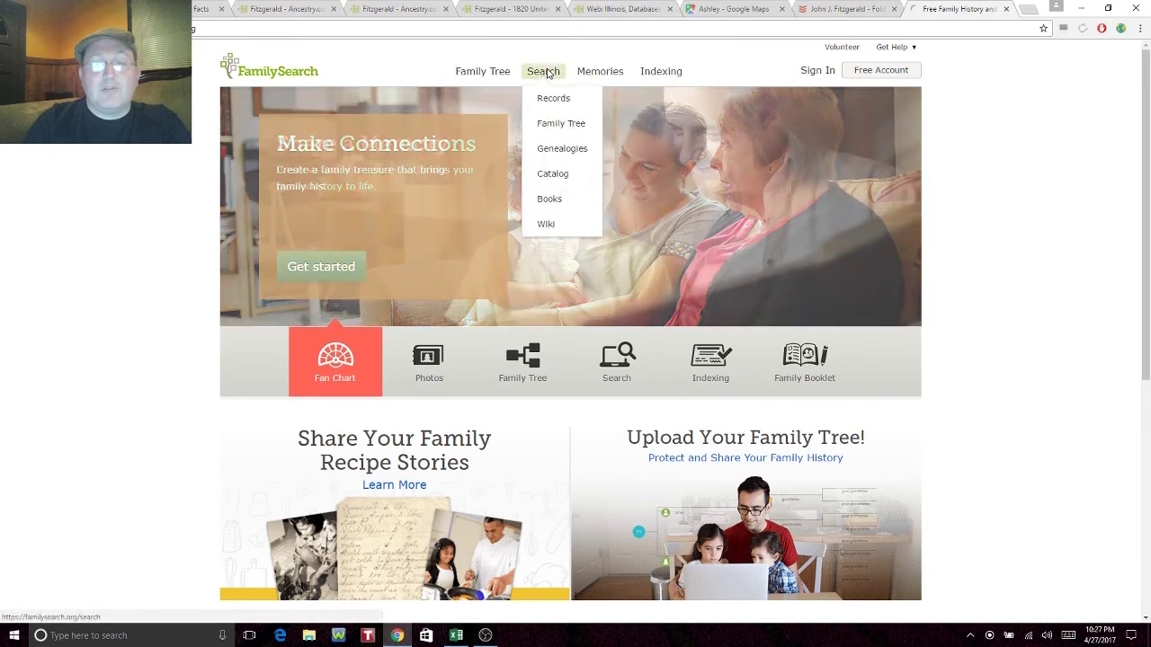
left_click(545, 72)
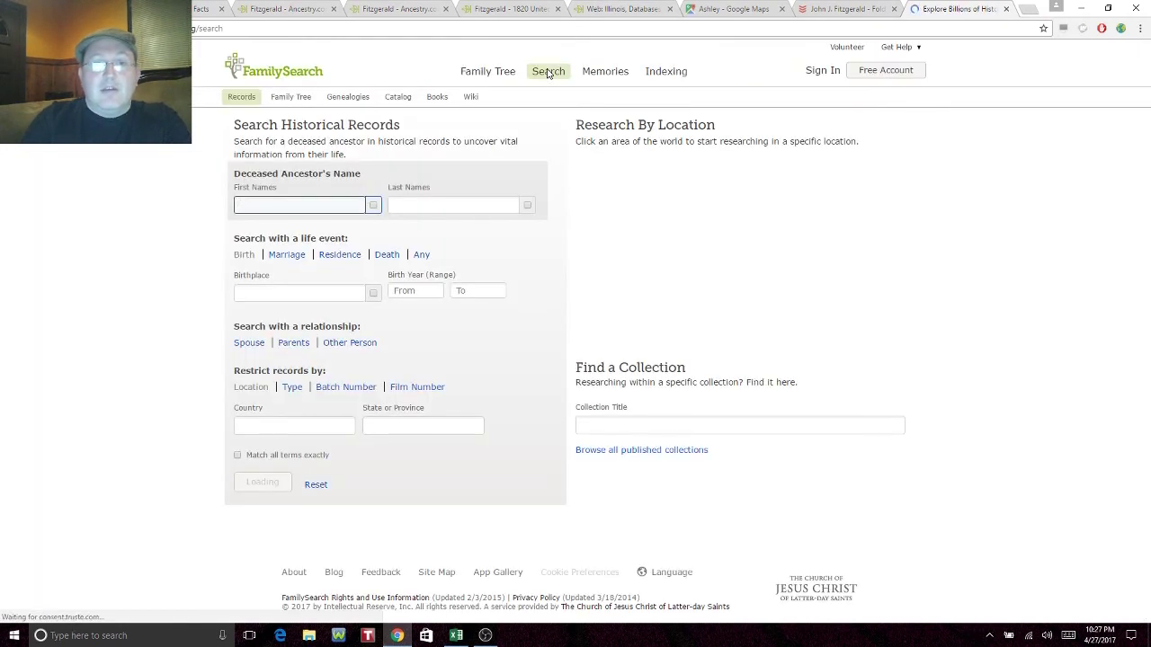
left_click(647, 208)
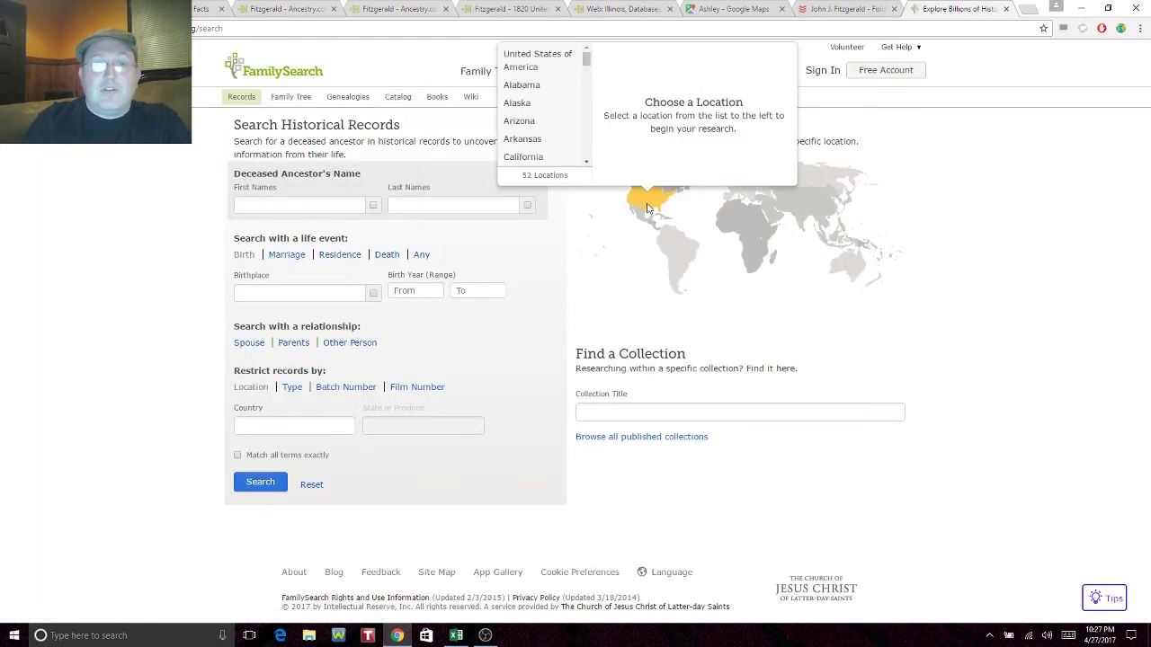
left_click_drag(586, 60, 590, 148)
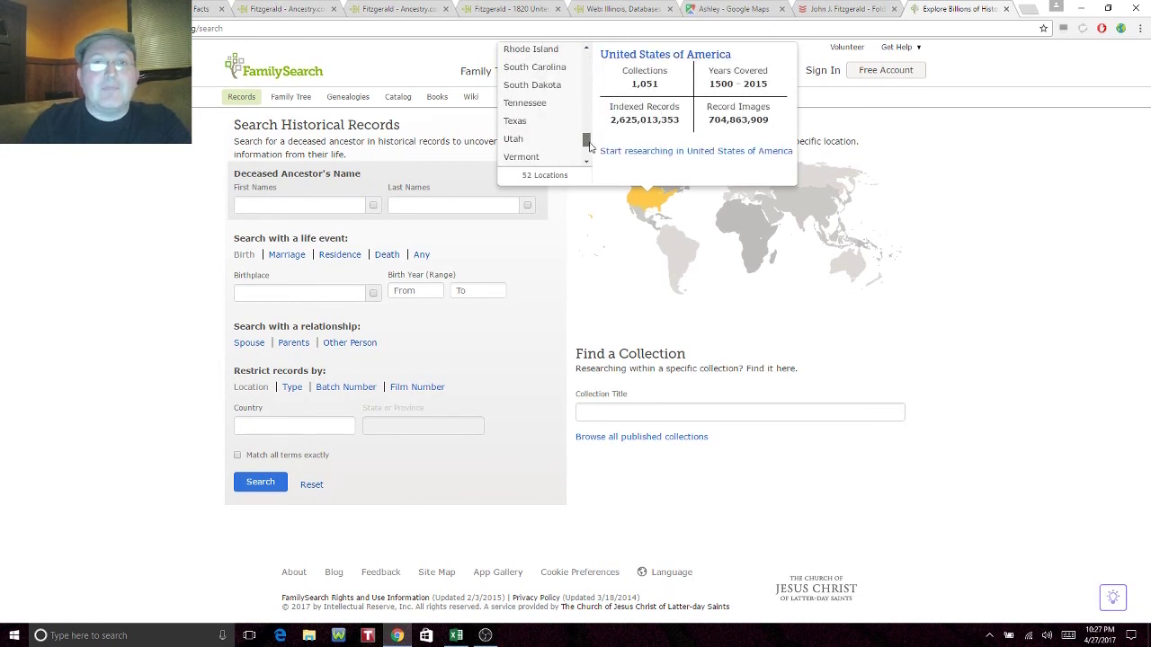
left_click(527, 104)
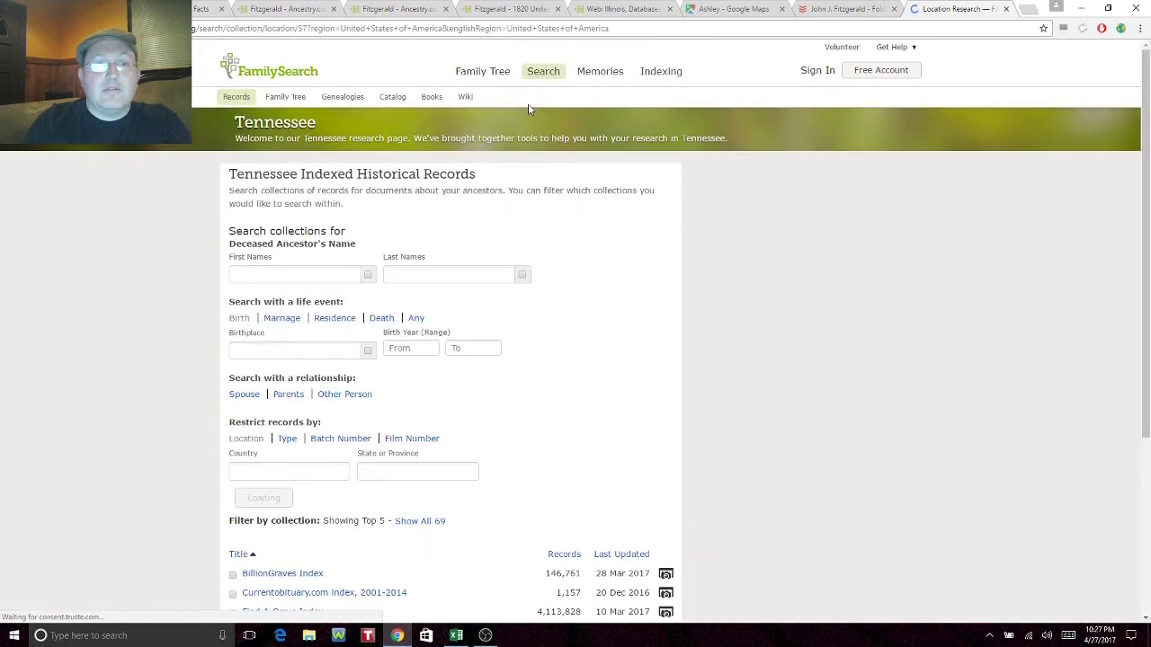
Step: Browse the images of the Tennessee Probate Court Books, 1795-1927 collection and choose Maury County
left_click_drag(1147, 155, 1147, 514)
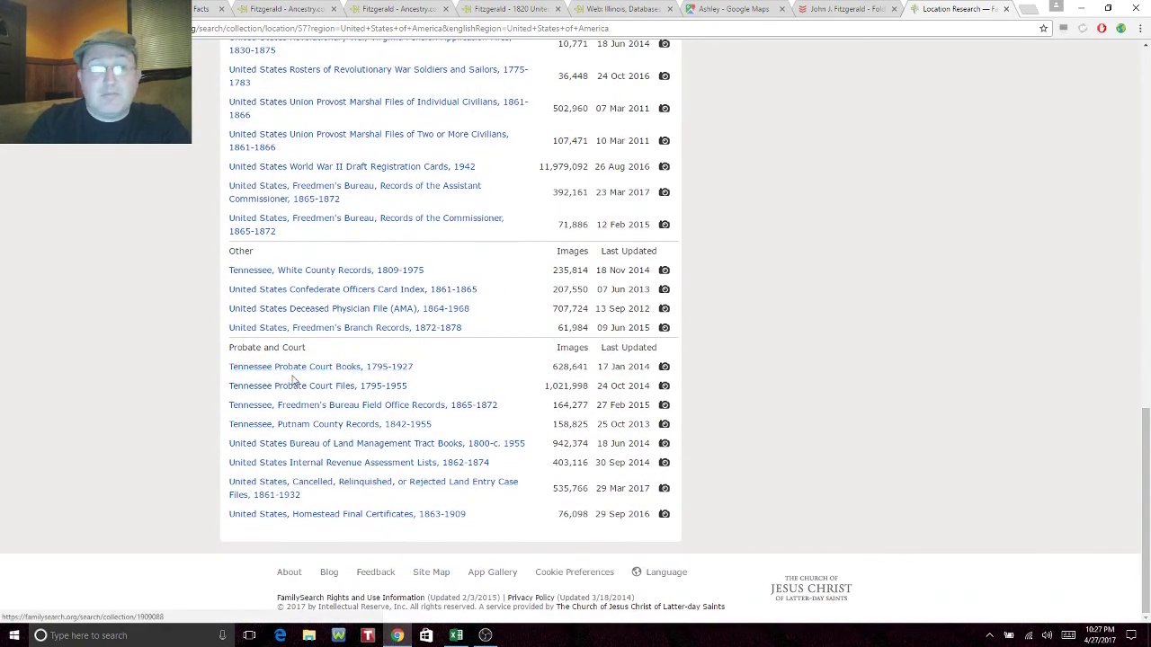
left_click(375, 367)
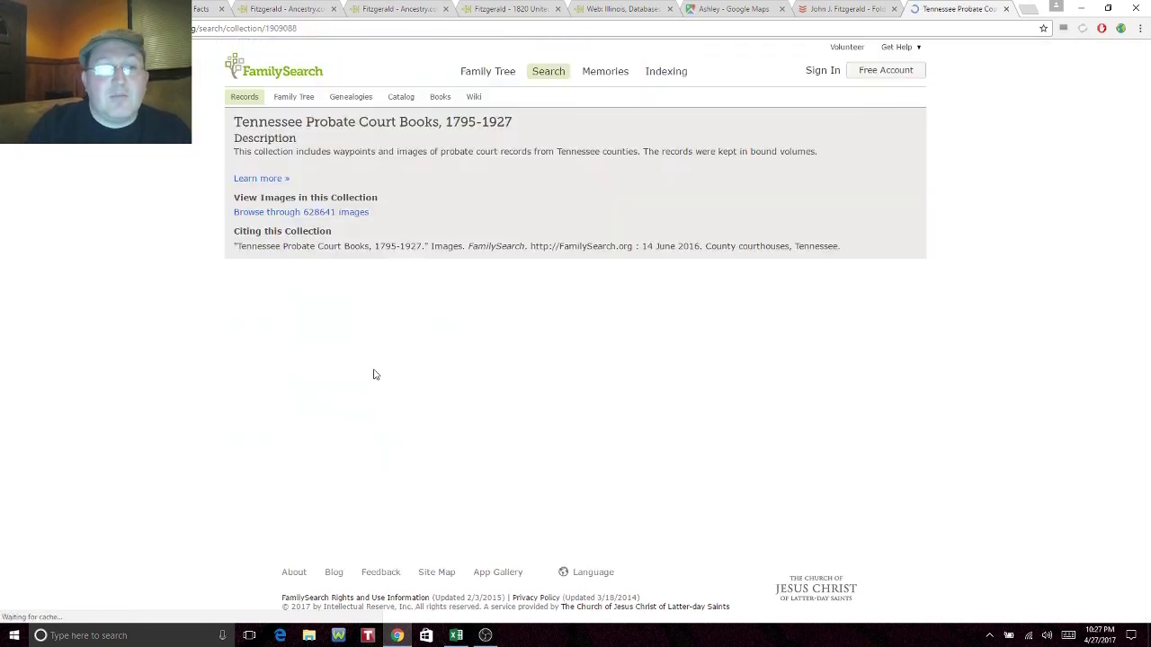
left_click(304, 215)
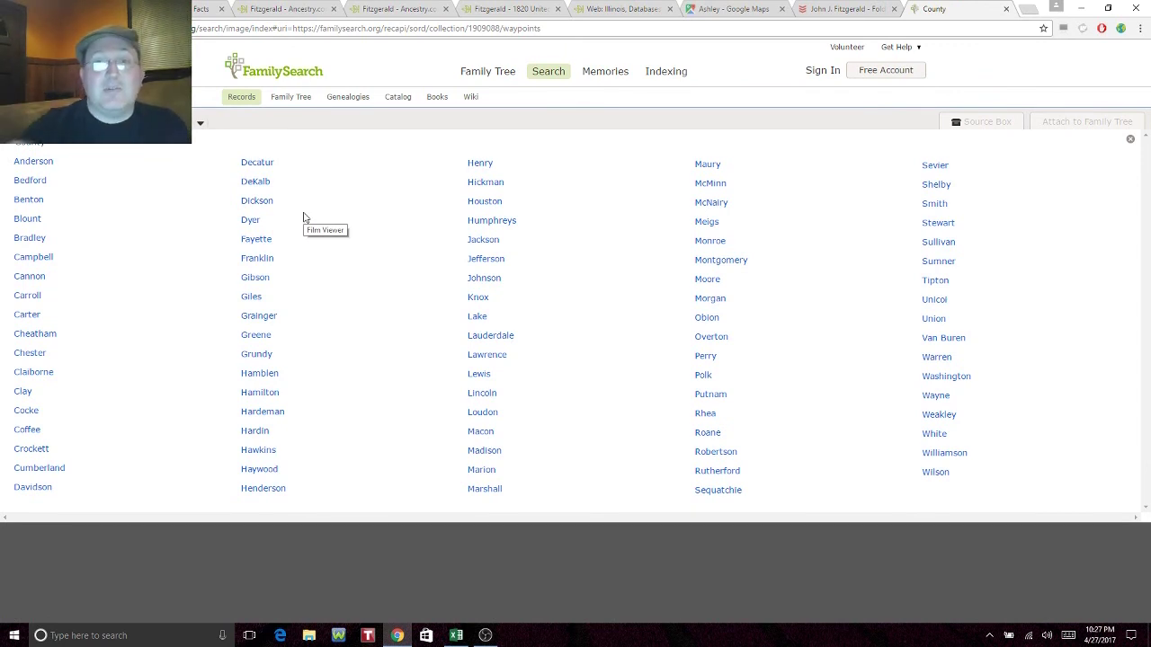
left_click(706, 165)
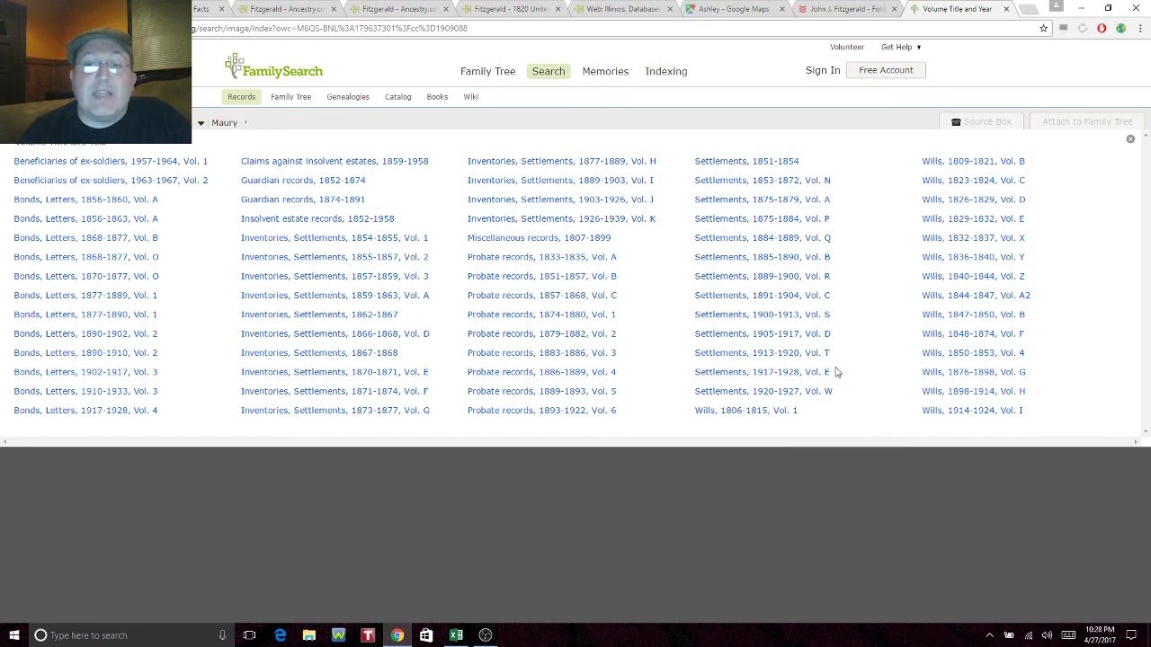
Step: Open the volume Wills, 1806-1815, Vol. 1 and sign in to FamilySearch with the saved account to view its images
right_click(724, 416)
left_click(701, 415)
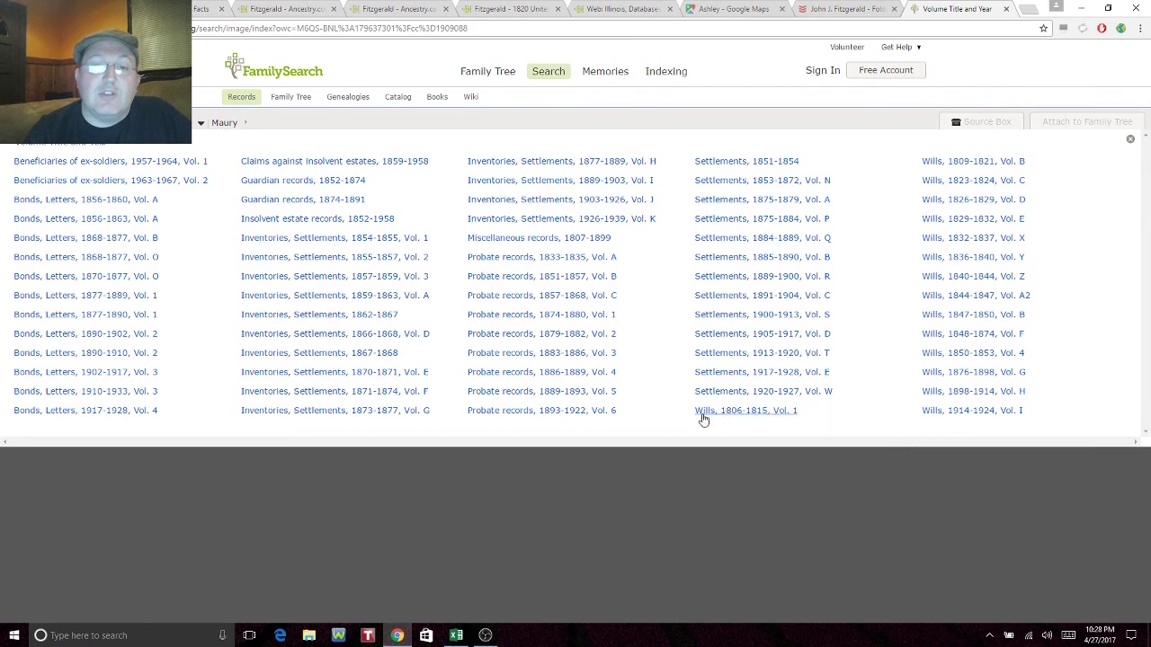
left_click(701, 414)
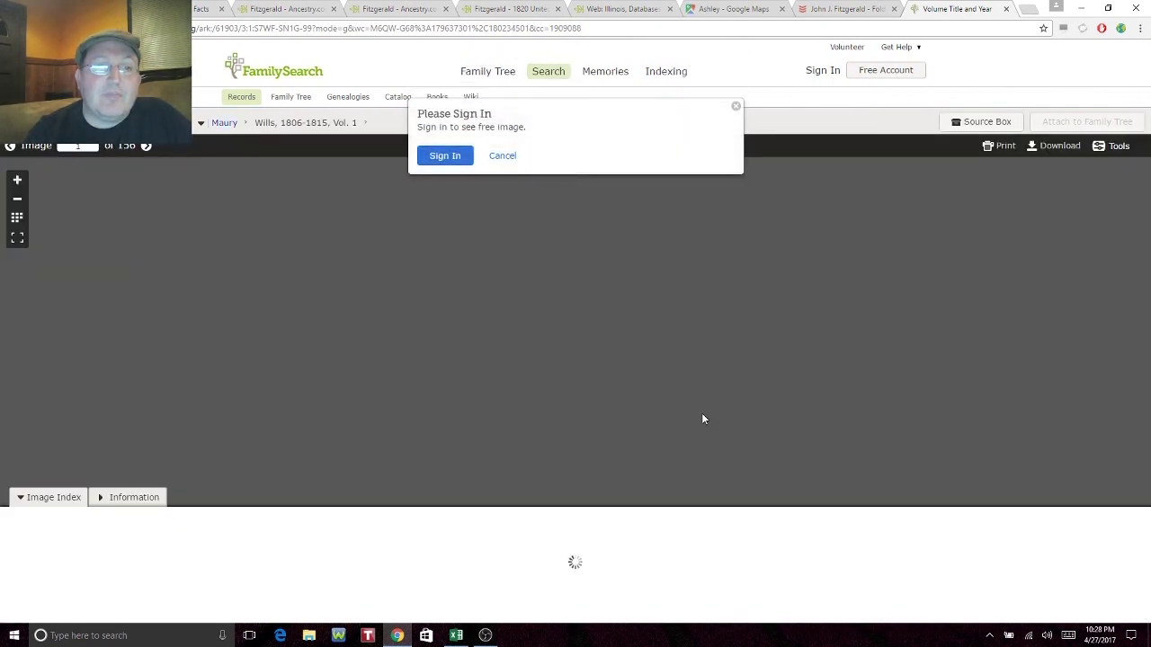
left_click(446, 159)
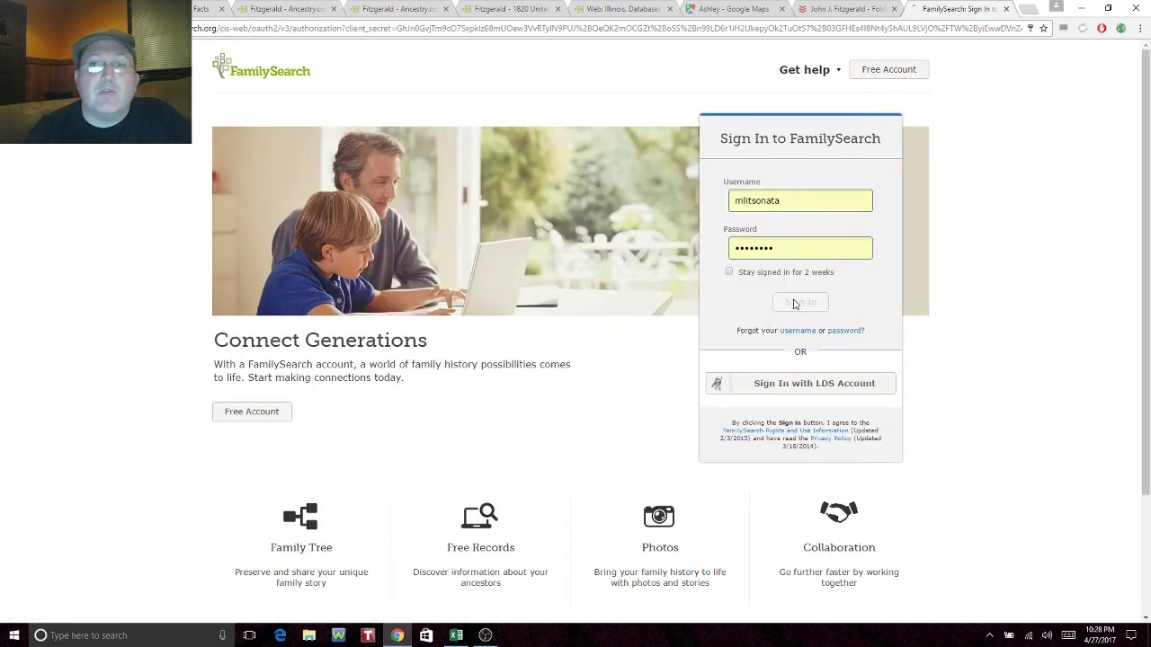
left_click(797, 300)
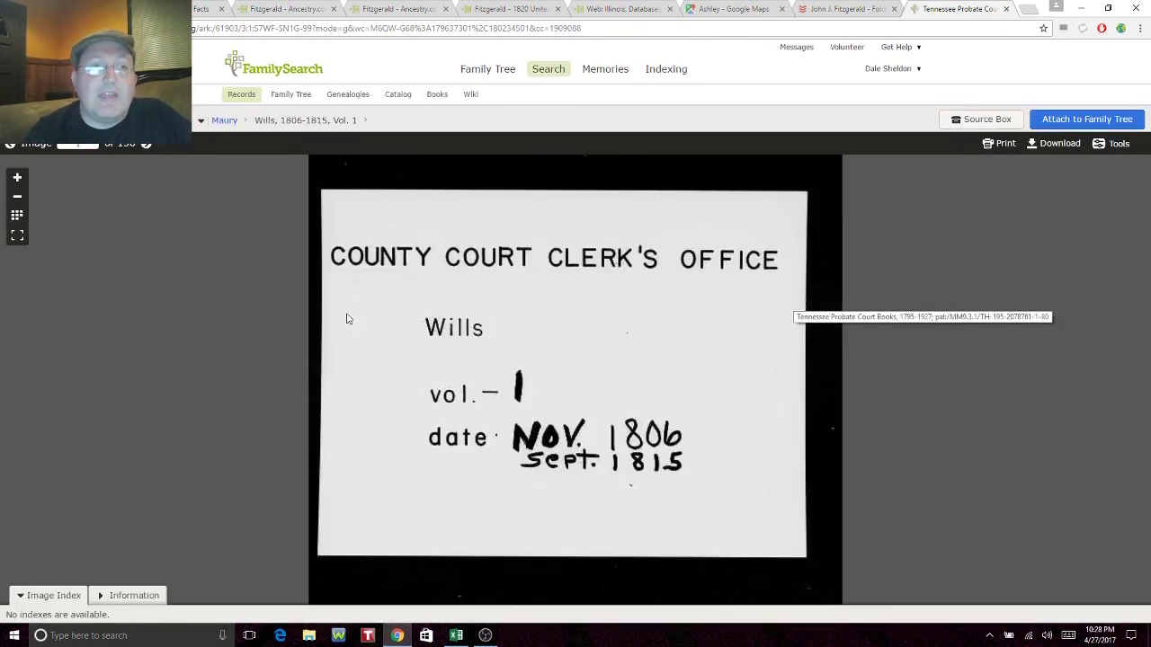
Step: Enlarge the handwritten index of Wills, 1806-1815, Vol. 1 and read through it to the surnames starting with F
left_click(146, 147)
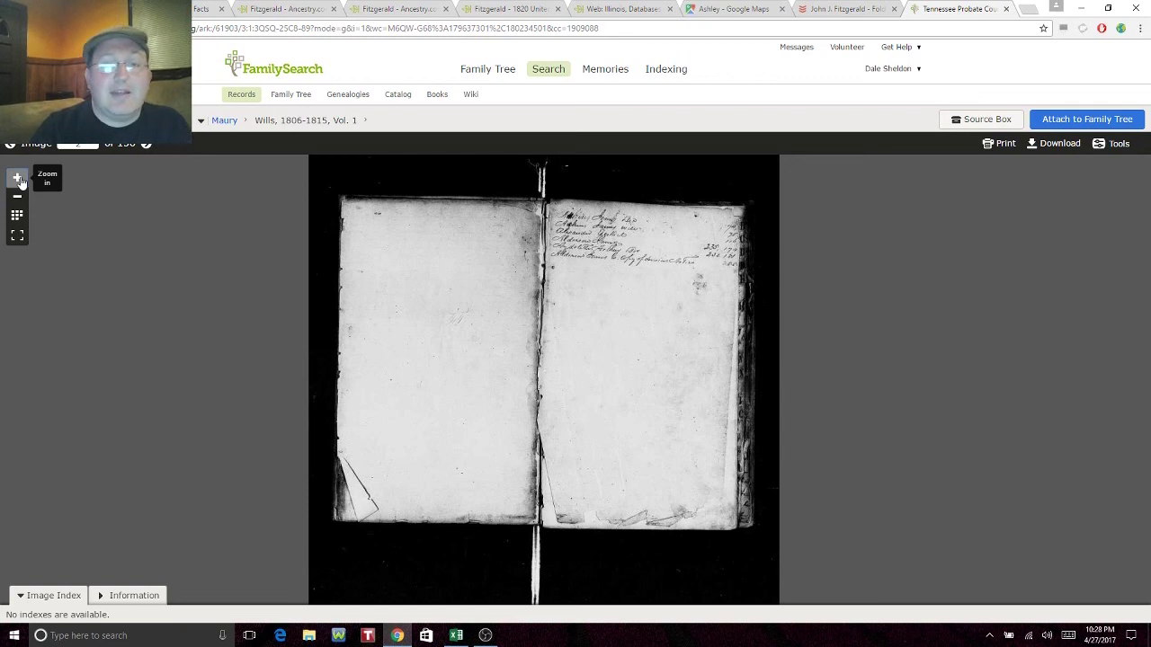
left_click(18, 179)
left_click(18, 180)
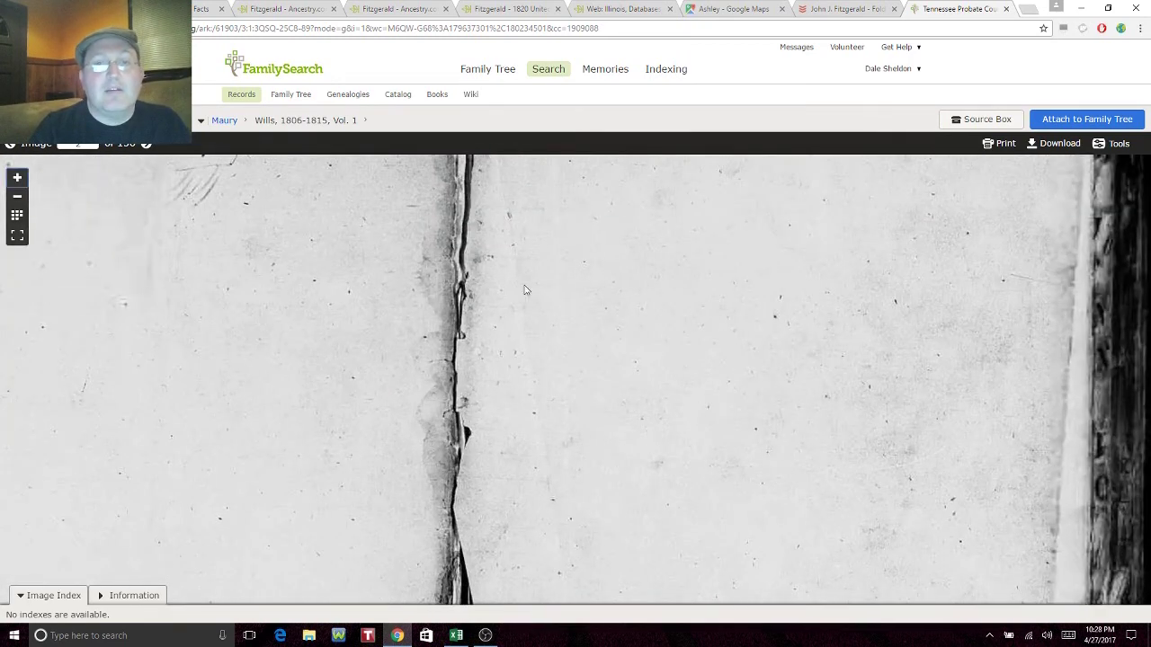
scroll(718, 282, "up", 3)
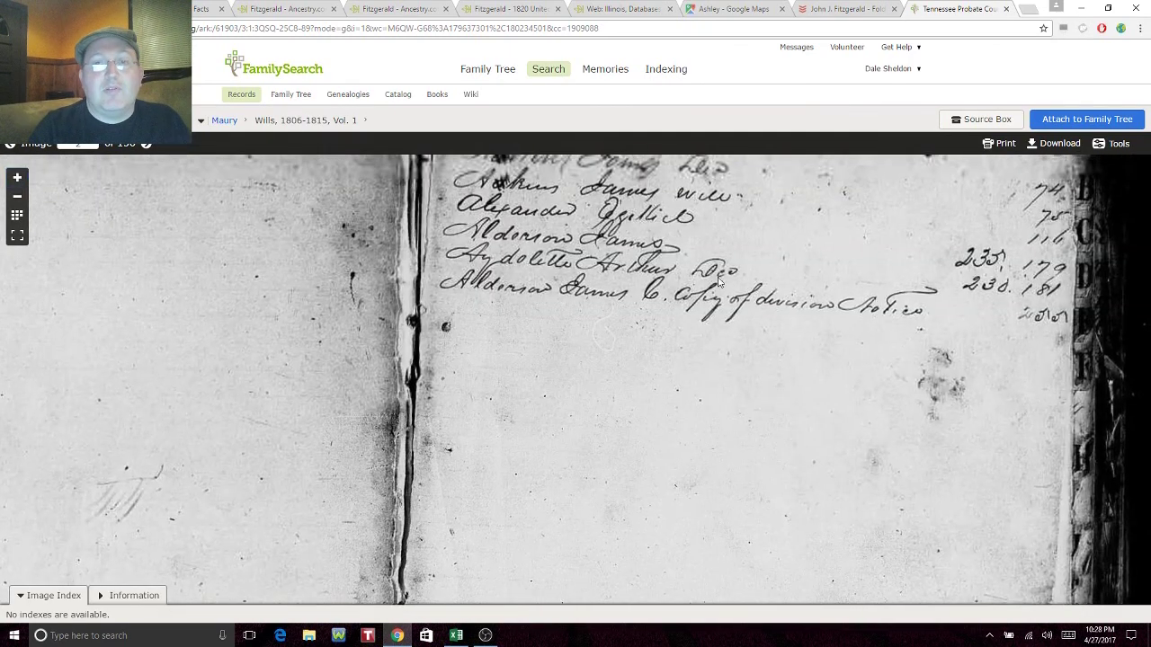
left_click_drag(718, 282, 716, 404)
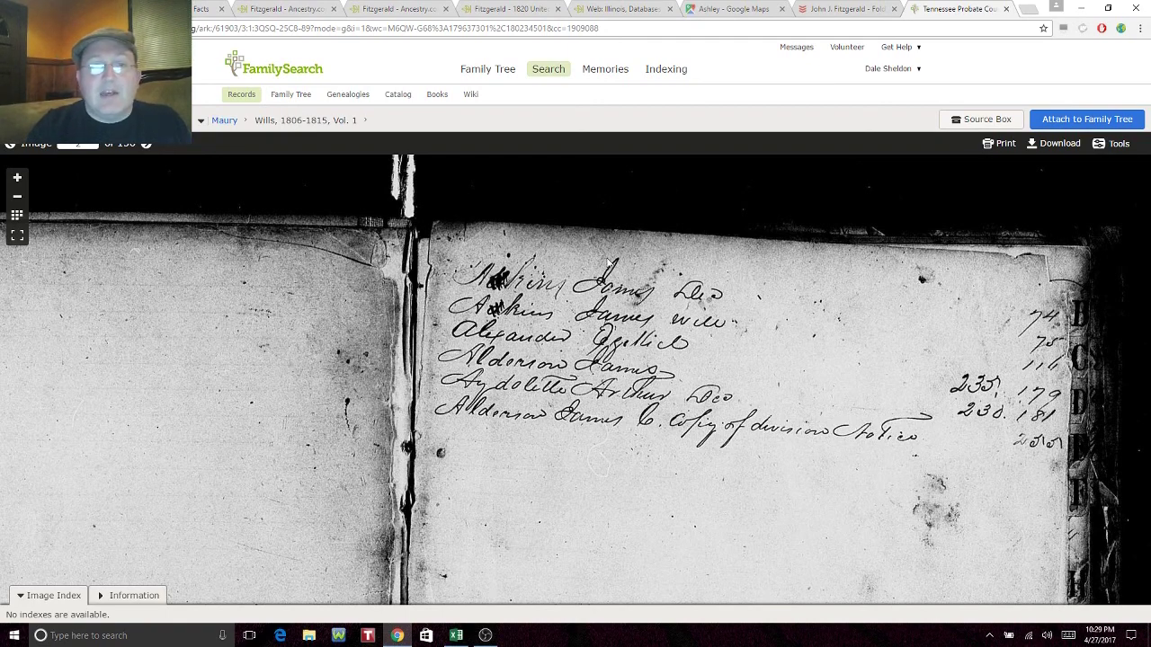
left_click(146, 145)
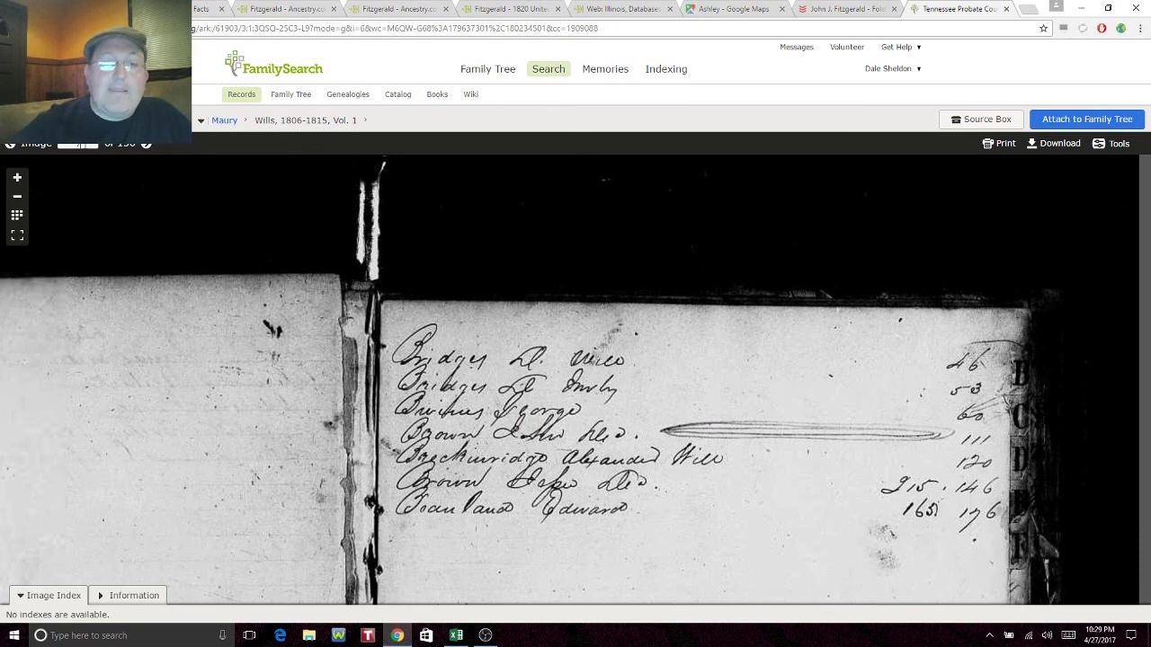
key("Return")
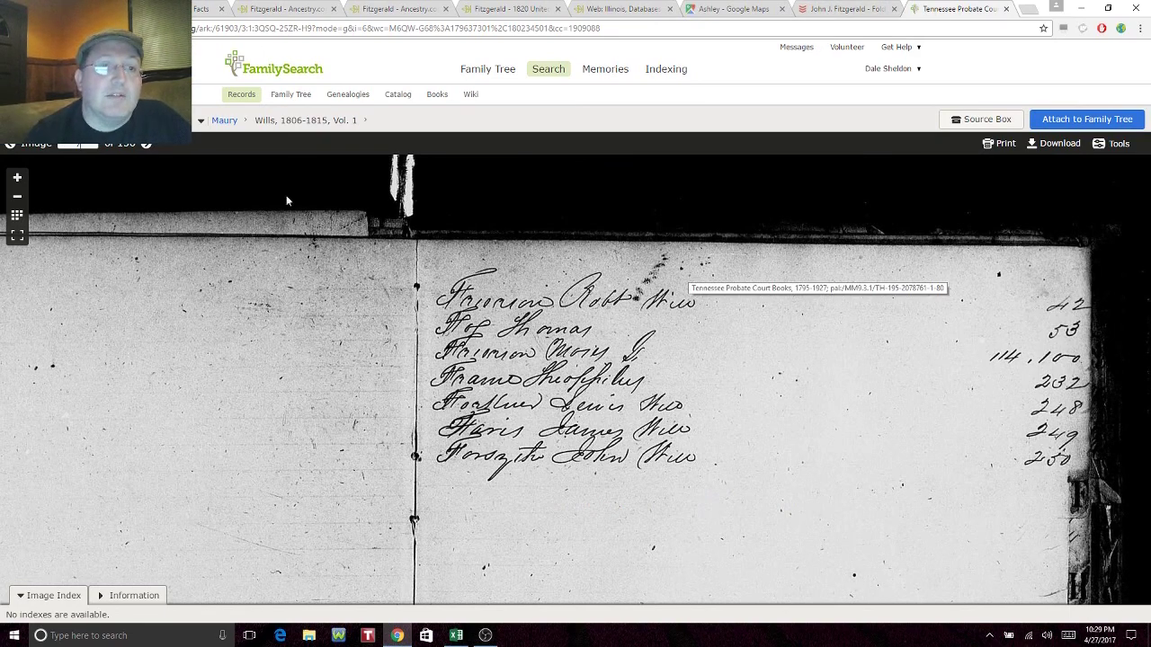
Step: Open the Maury County volume Wills, 1809-1821, Vol. B and page through its opening images
left_click(220, 122)
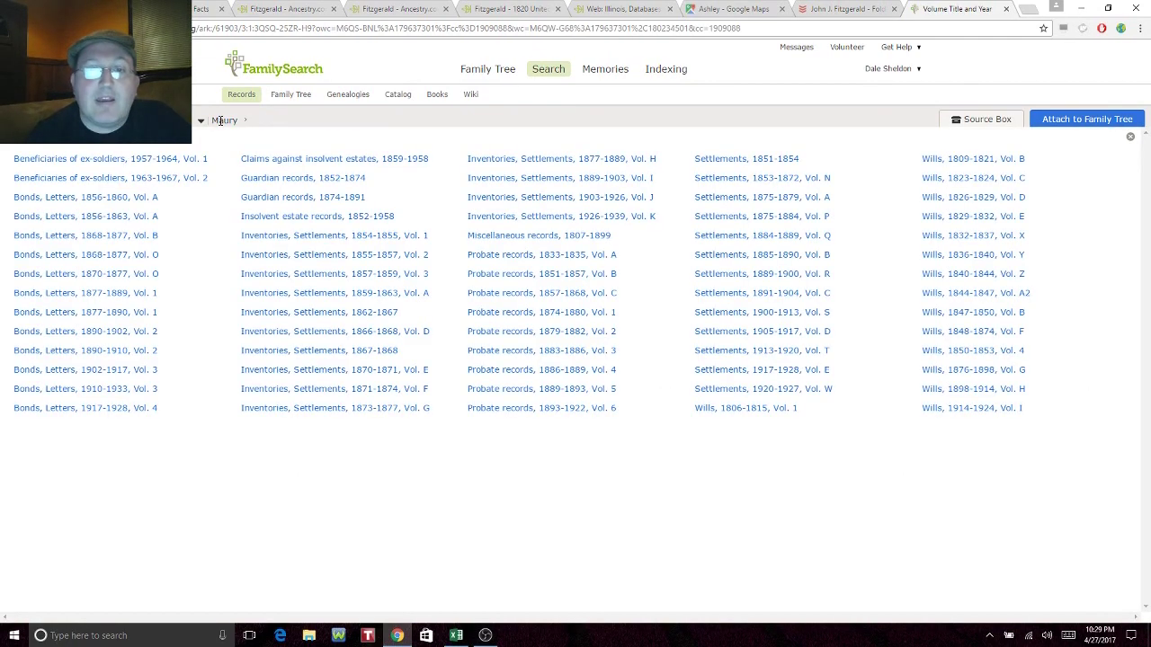
left_click(968, 161)
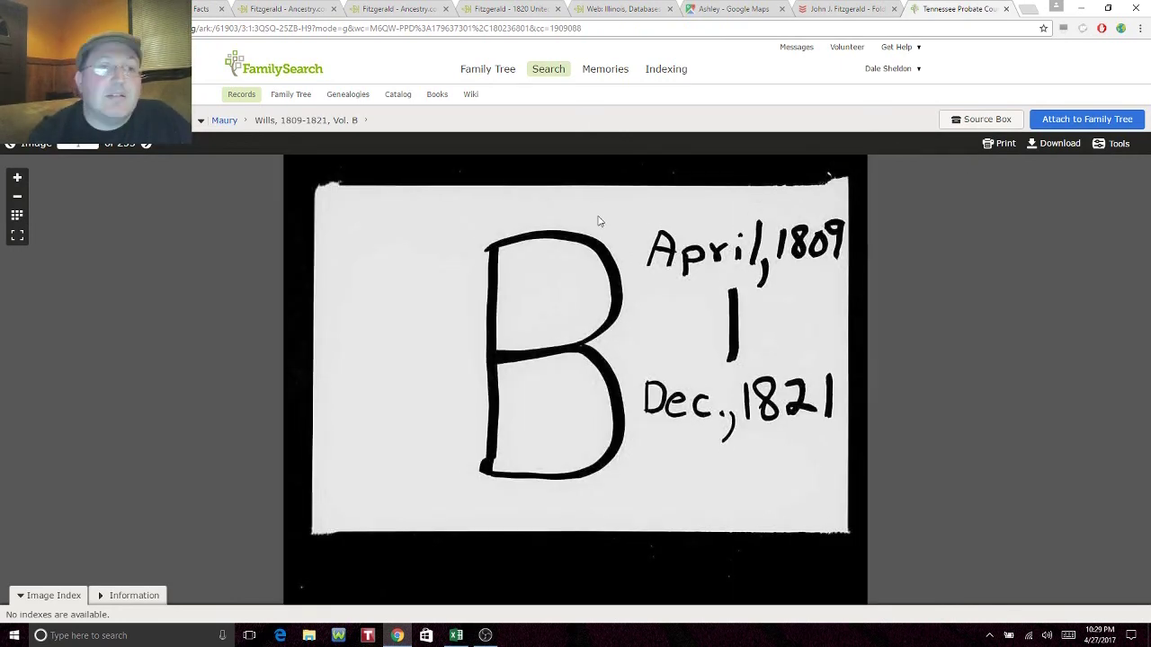
left_click(147, 147)
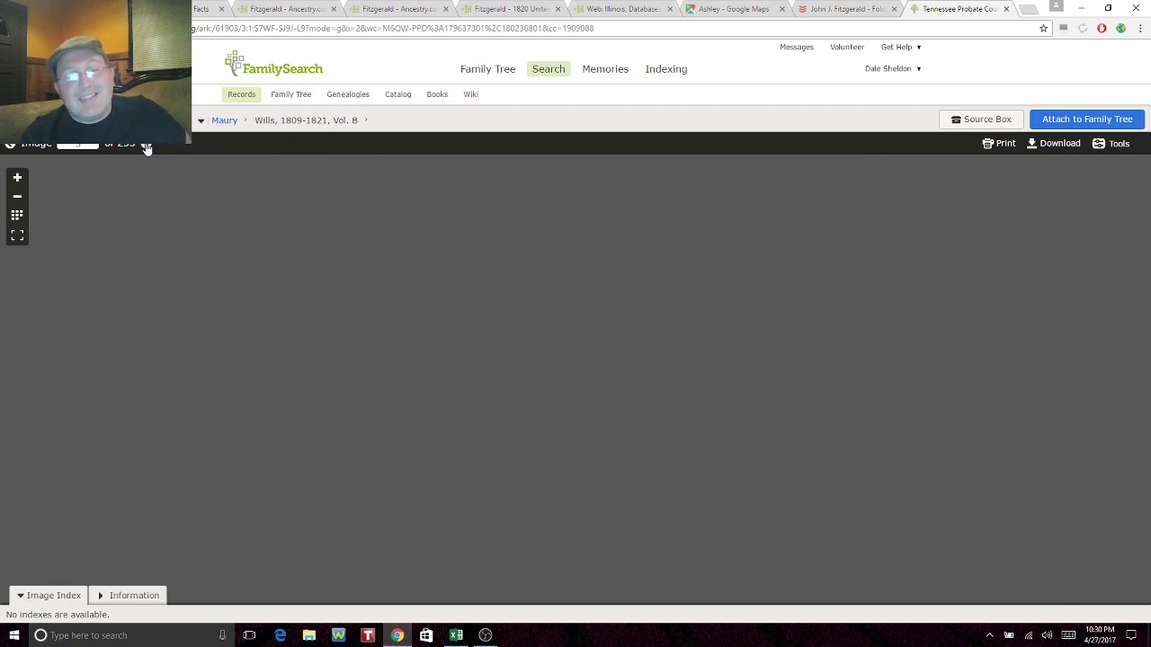
left_click(146, 146)
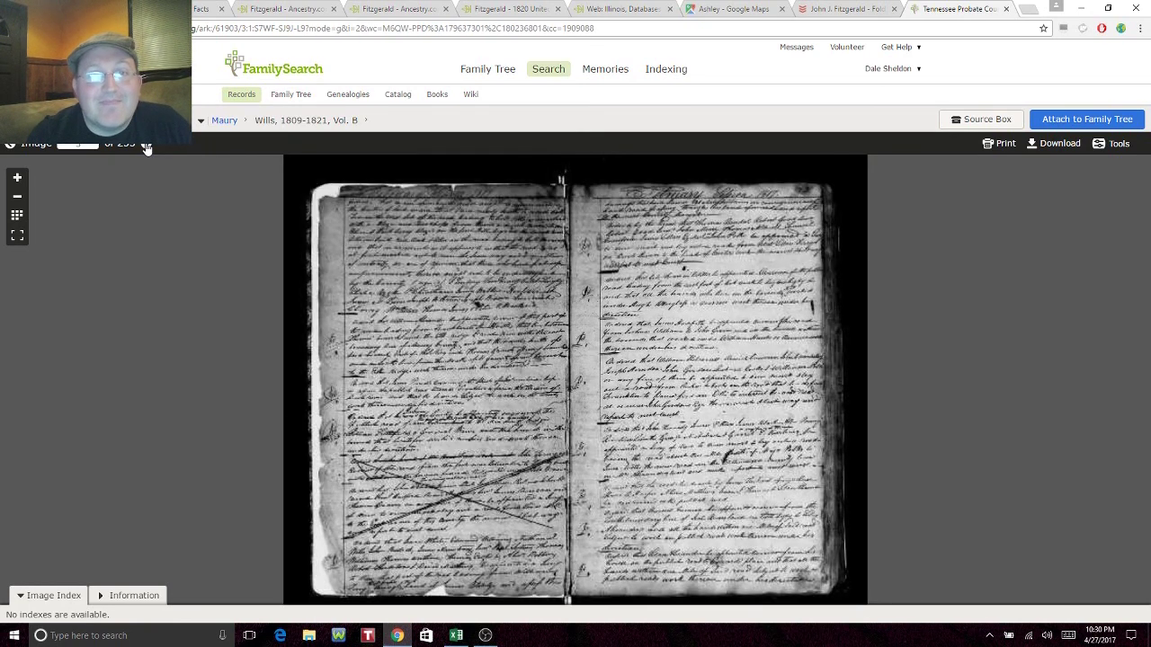
left_click(146, 147)
left_click(147, 147)
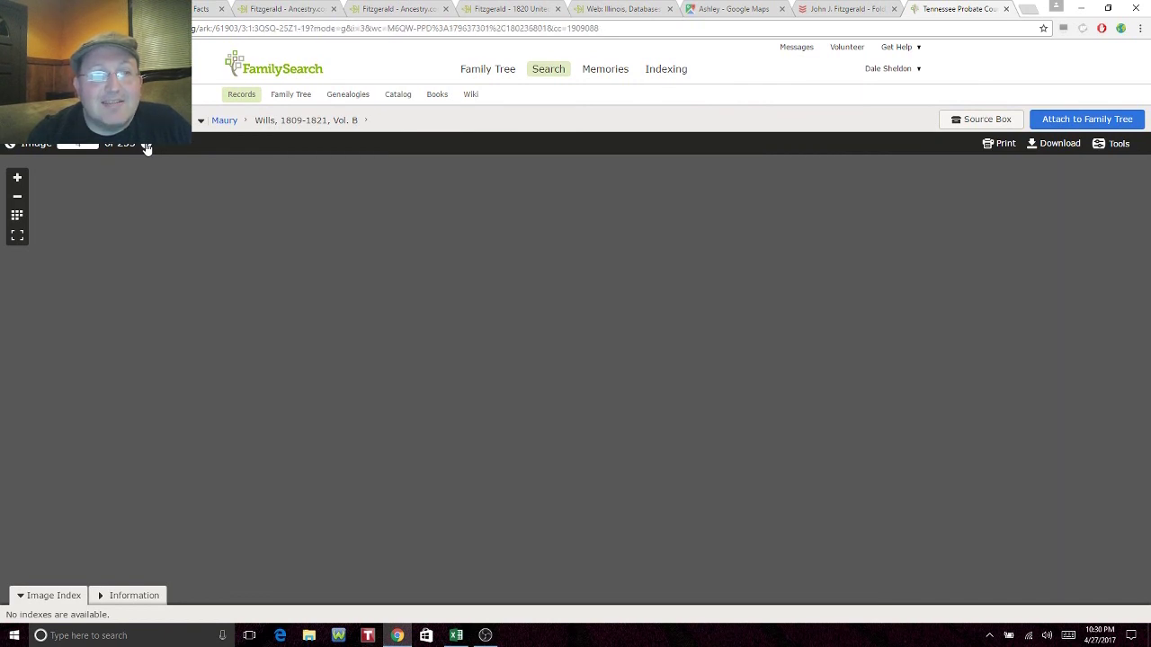
left_click(147, 147)
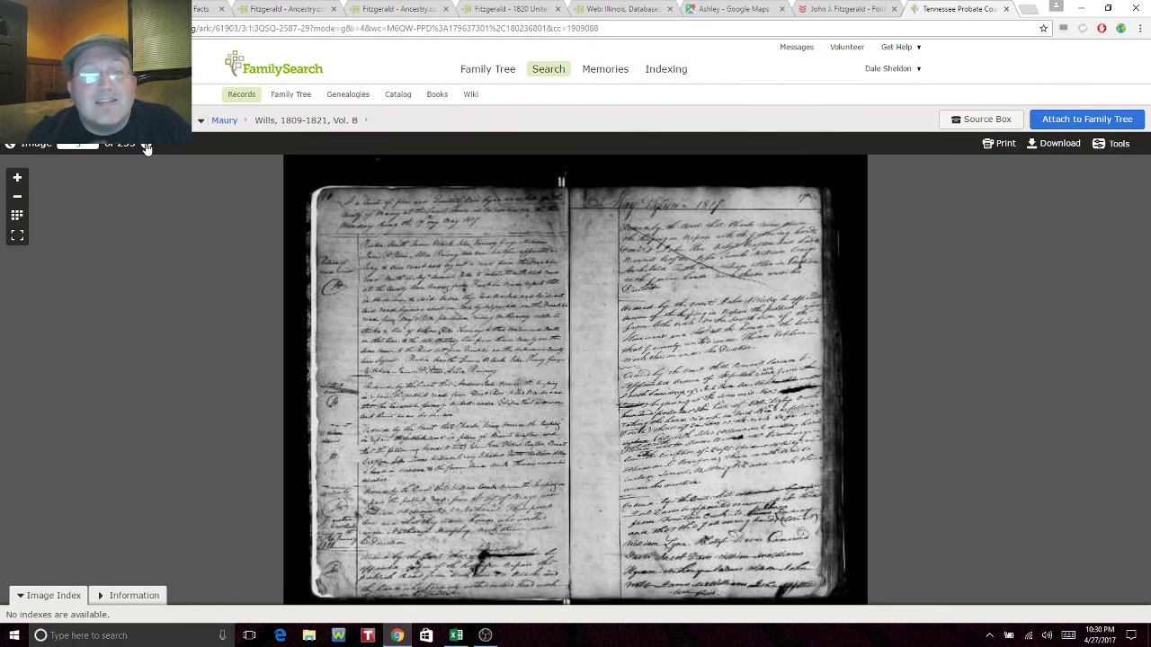
left_click(146, 147)
left_click(147, 147)
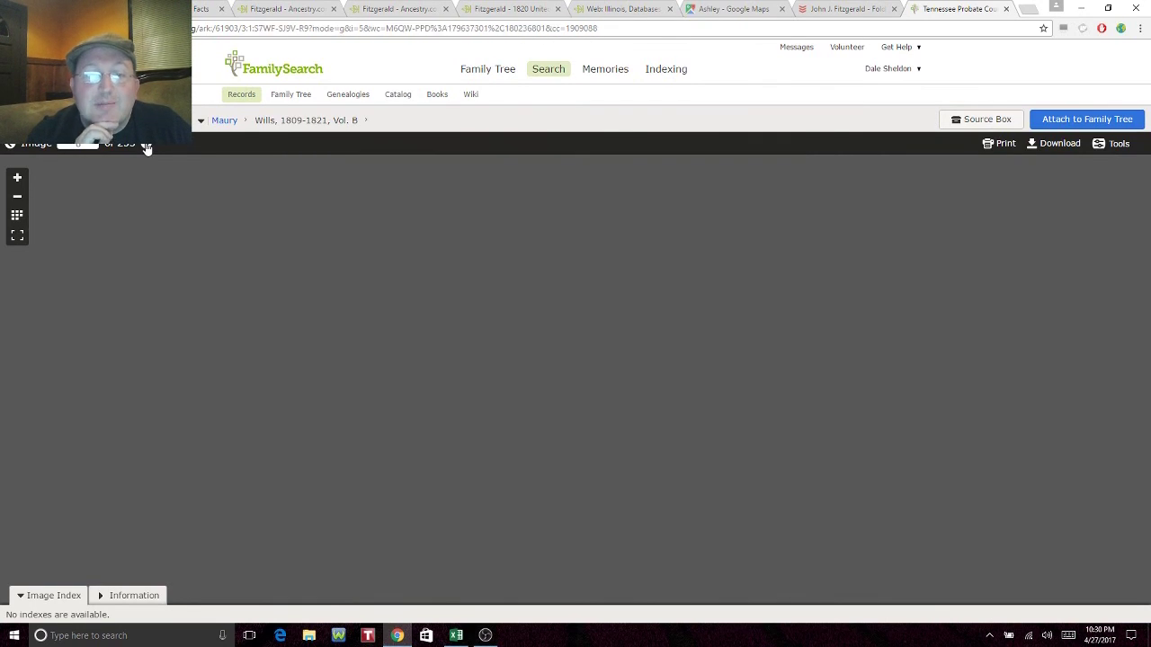
left_click(146, 146)
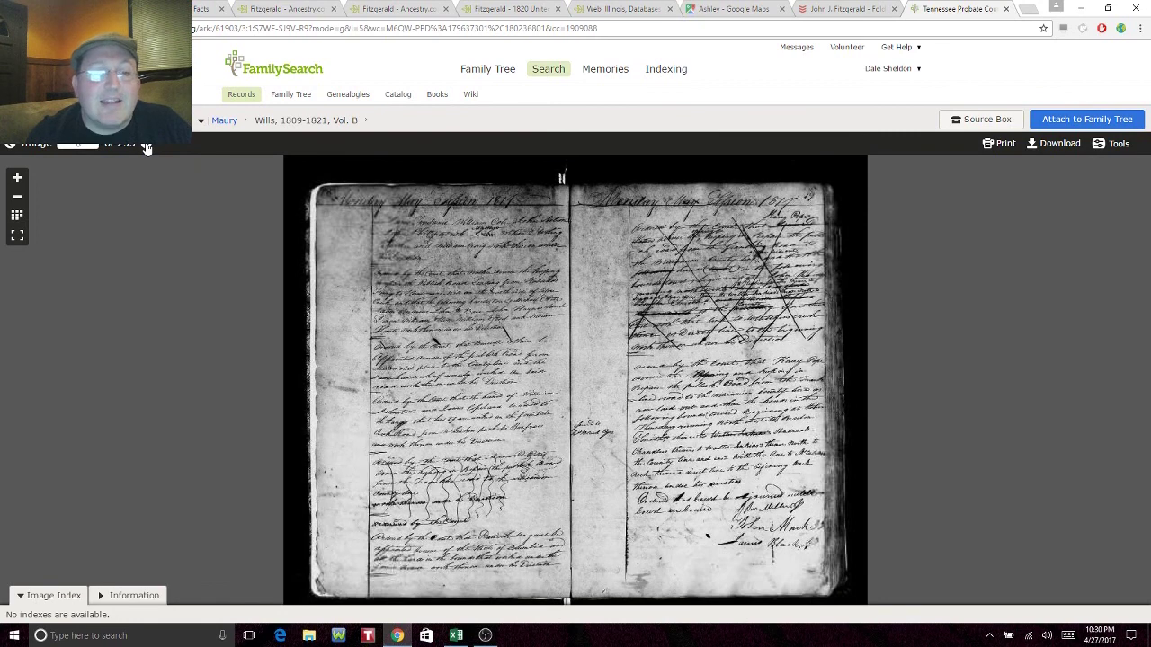
left_click(146, 146)
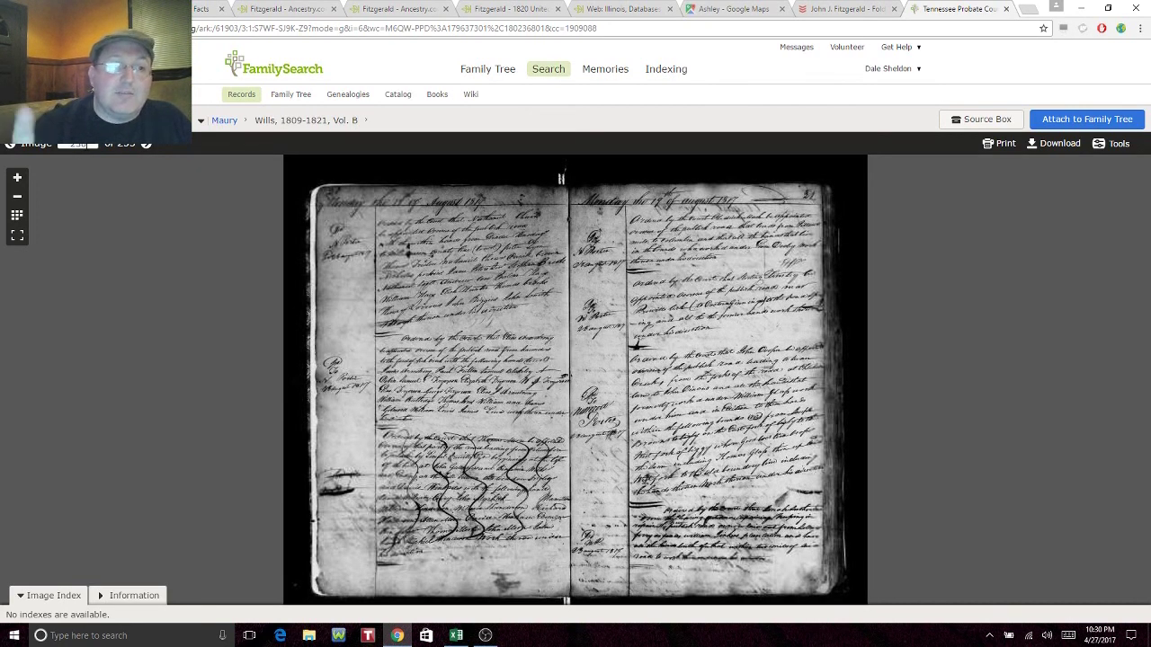
Step: Jump to image 250 of Wills, 1809-1821, Vol. B and enlarge the pages to read the estate entries
key("Return")
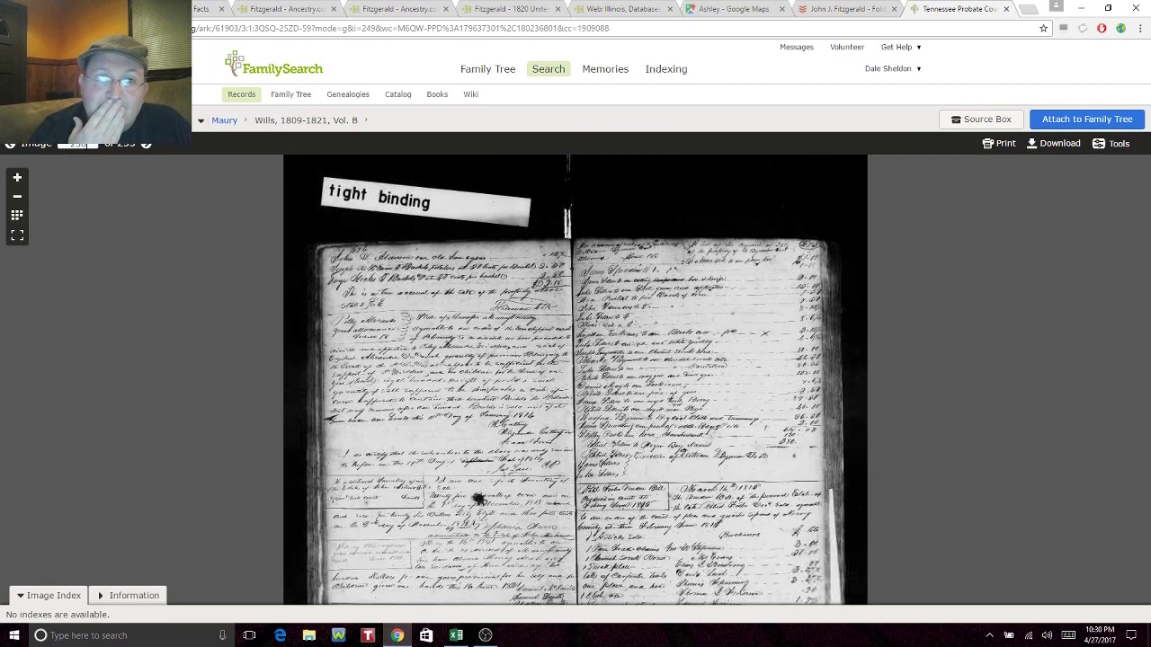
left_click(17, 179)
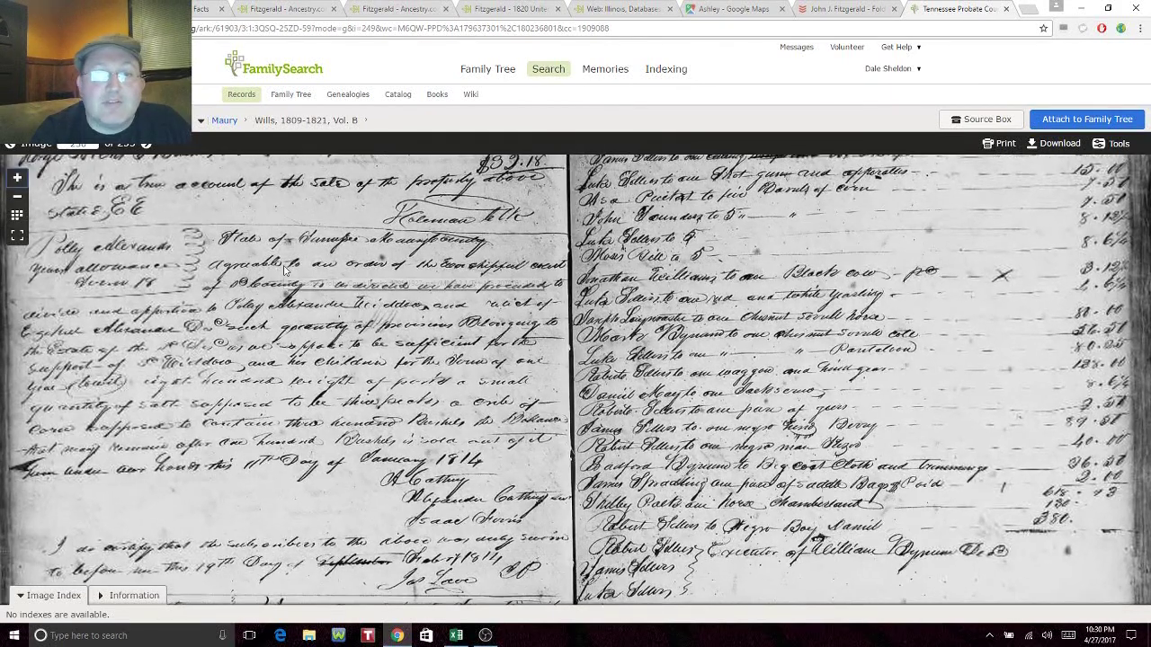